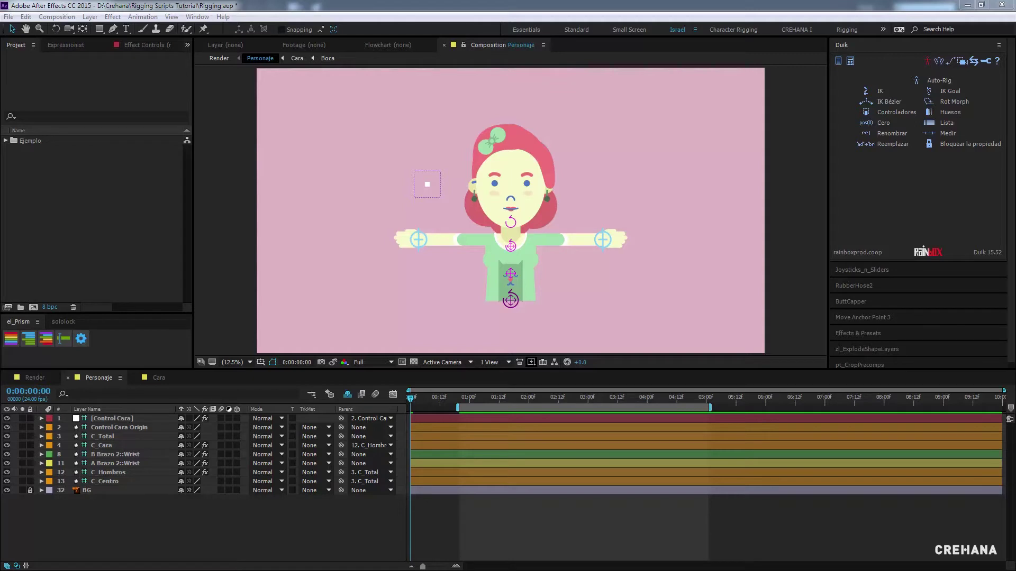
Collapse the Duik panel, expand Joysticks_n_Sliders and RubberHose2, and focus the Personaje timeline
left_click(890, 46)
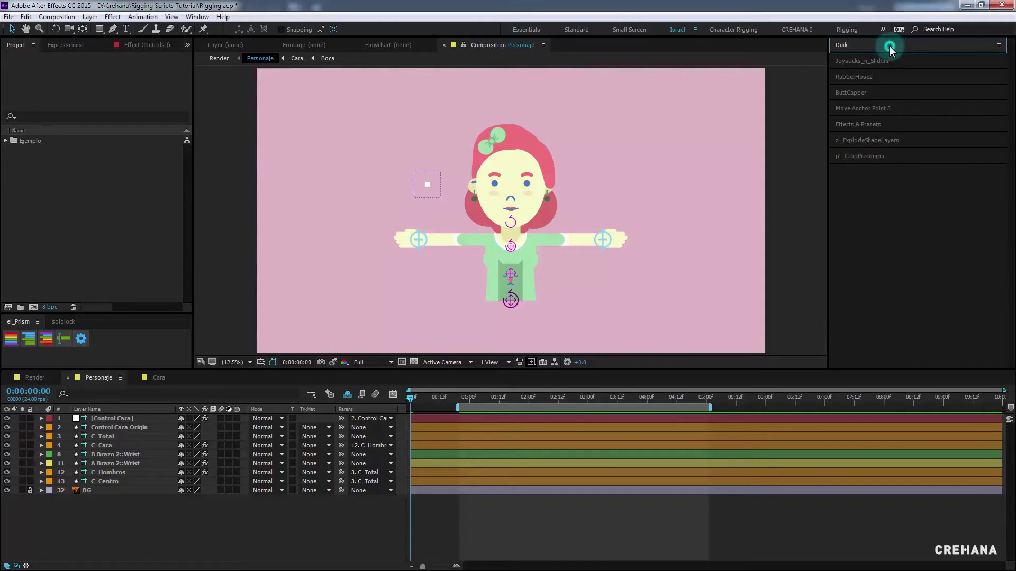
left_click(882, 62)
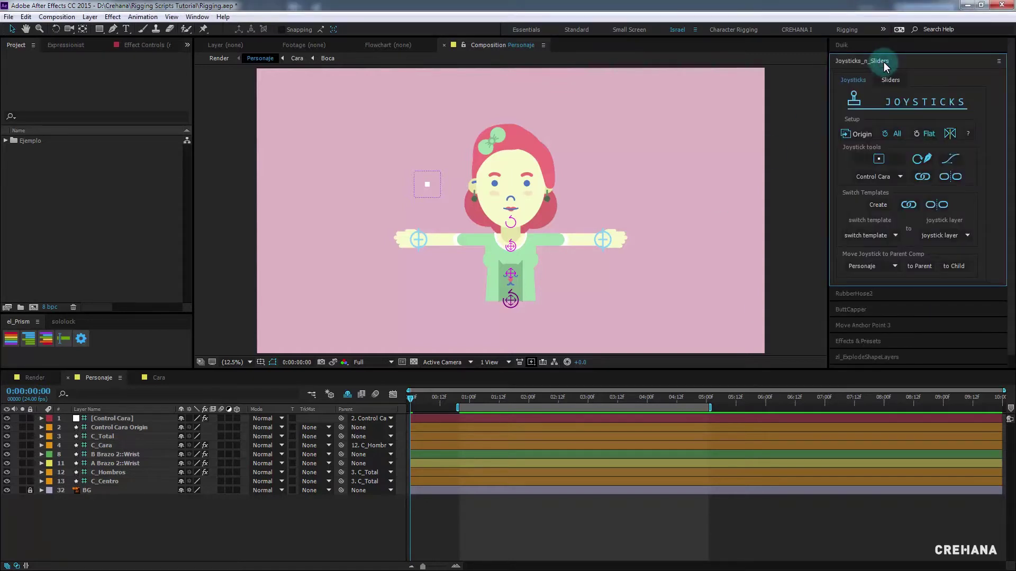
left_click(911, 293)
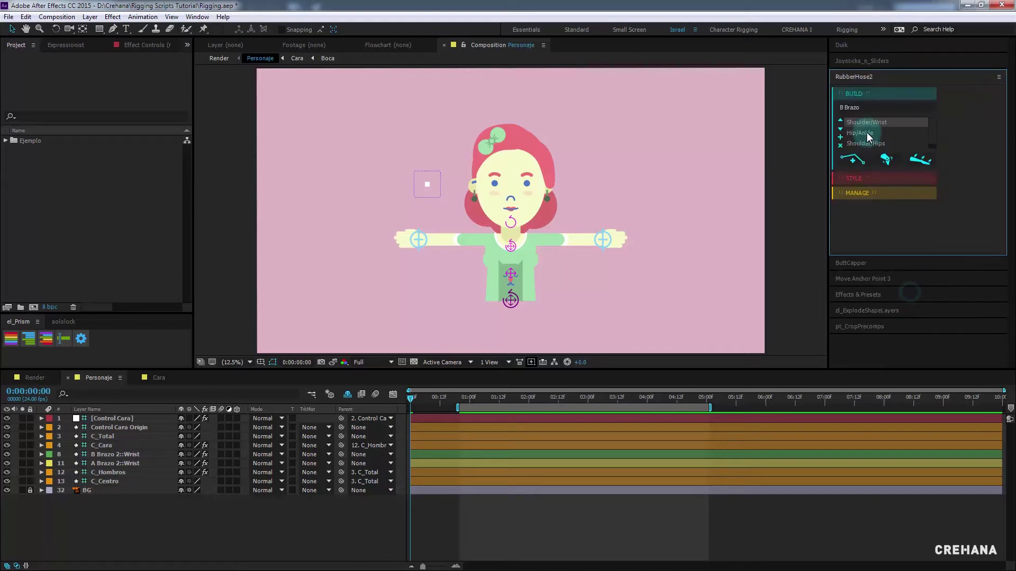
left_click(289, 537)
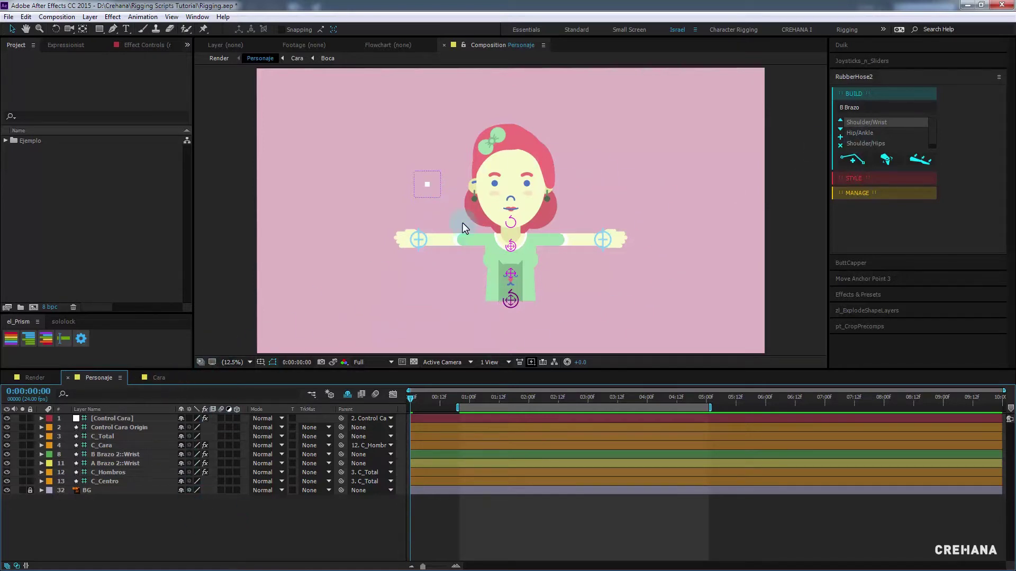
Test the Control Cara face controller by dragging it up-left, then toward the lower right
left_click(427, 186)
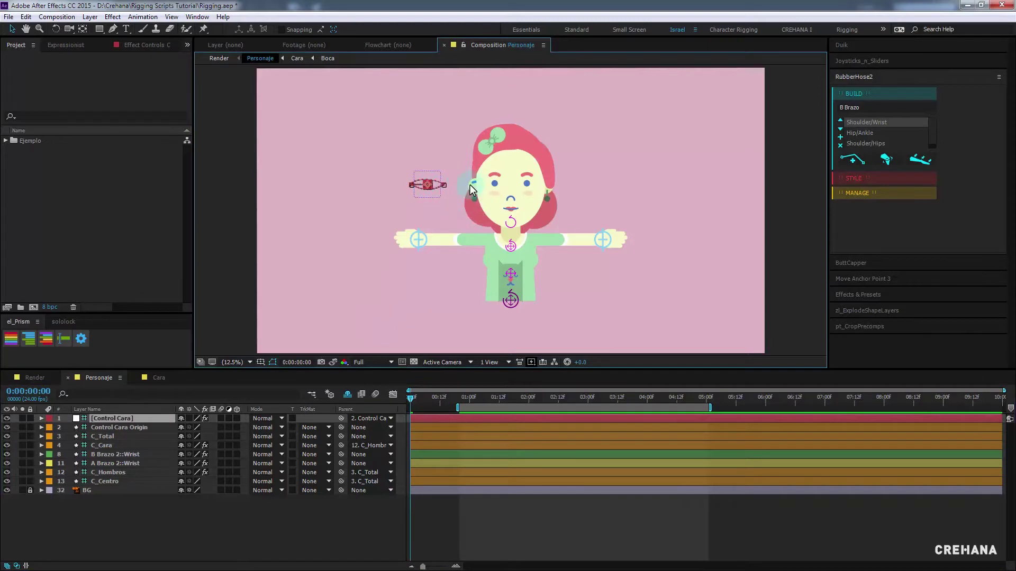
scroll(470, 185, "up", 1)
left_click_drag(386, 185, 336, 163)
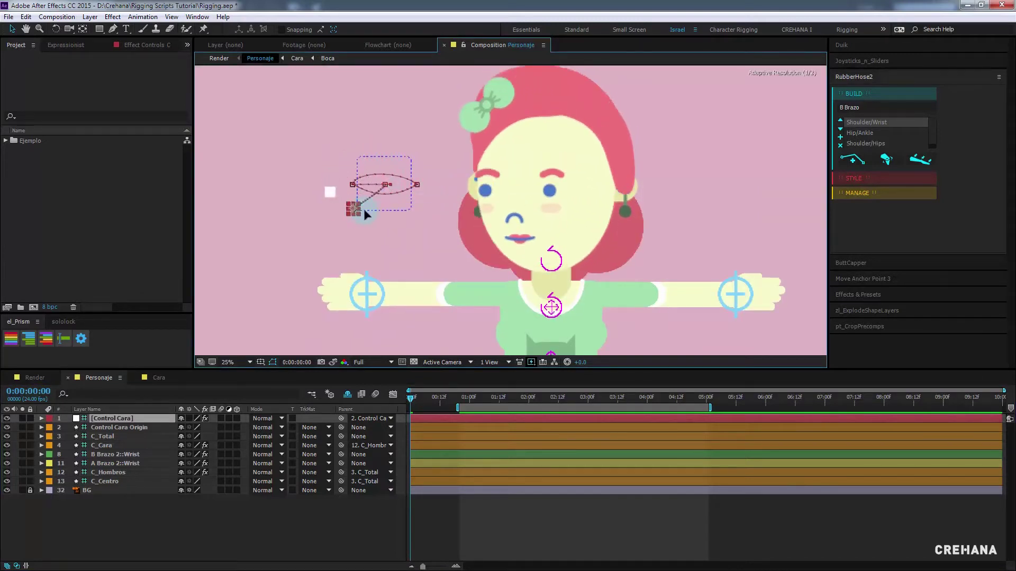
mouse_move(335, 163)
left_mouse_down()
mouse_move(439, 196)
mouse_move(394, 151)
left_mouse_up()
Test-pose the left wrist controller, undo back to the T-pose, and open the Render composition
mouse_move(369, 301)
left_mouse_down()
mouse_move(418, 256)
mouse_move(377, 272)
left_mouse_up()
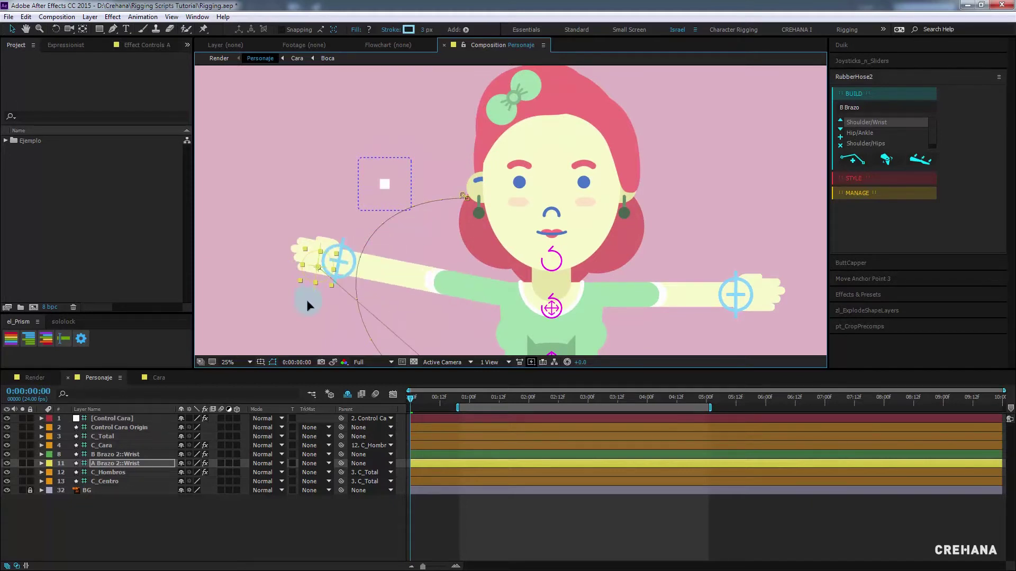
mouse_move(377, 274)
left_mouse_down()
mouse_move(316, 288)
mouse_move(426, 313)
left_mouse_up()
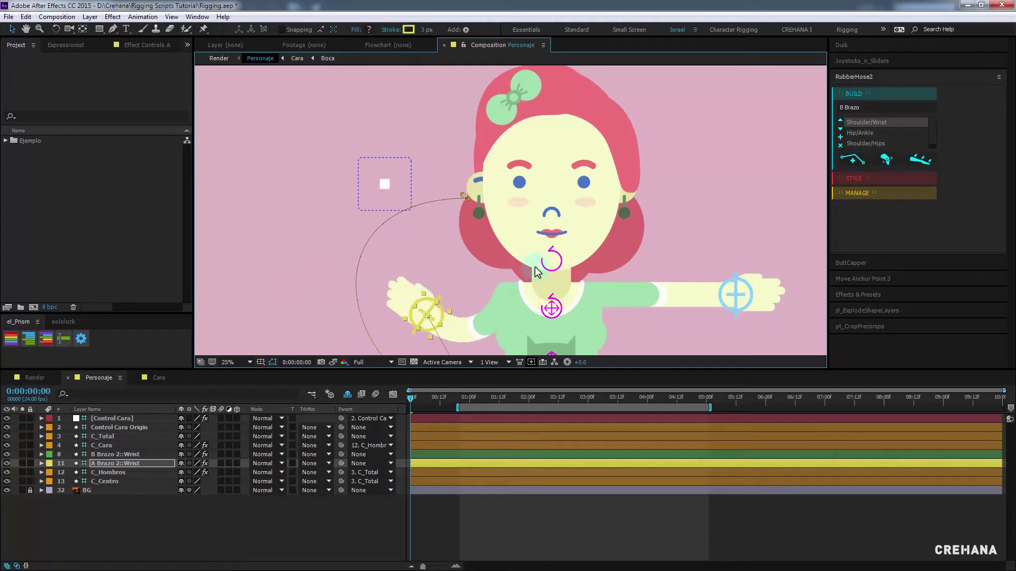
key("ctrl+z")
key("comma")
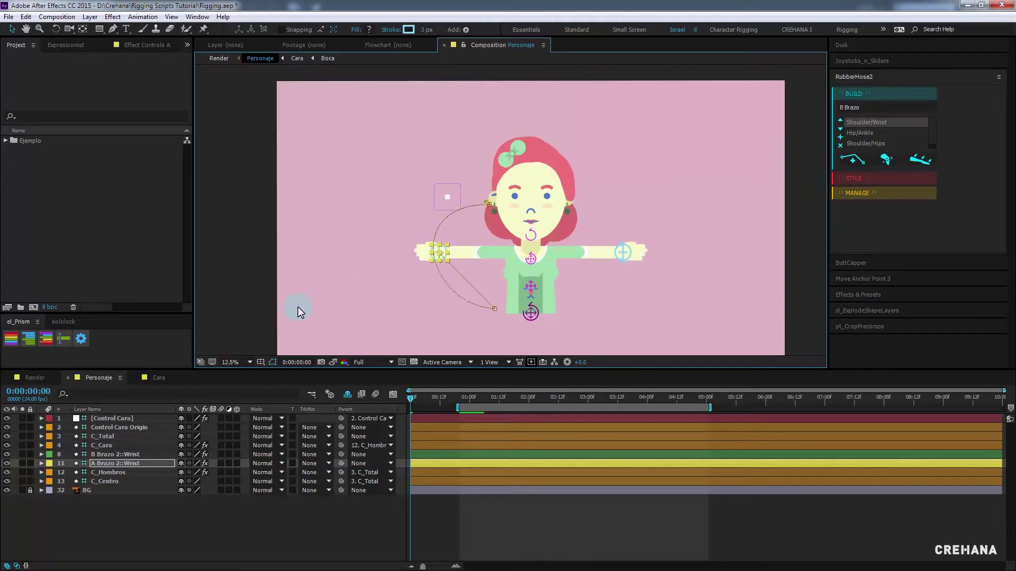
left_click(39, 378)
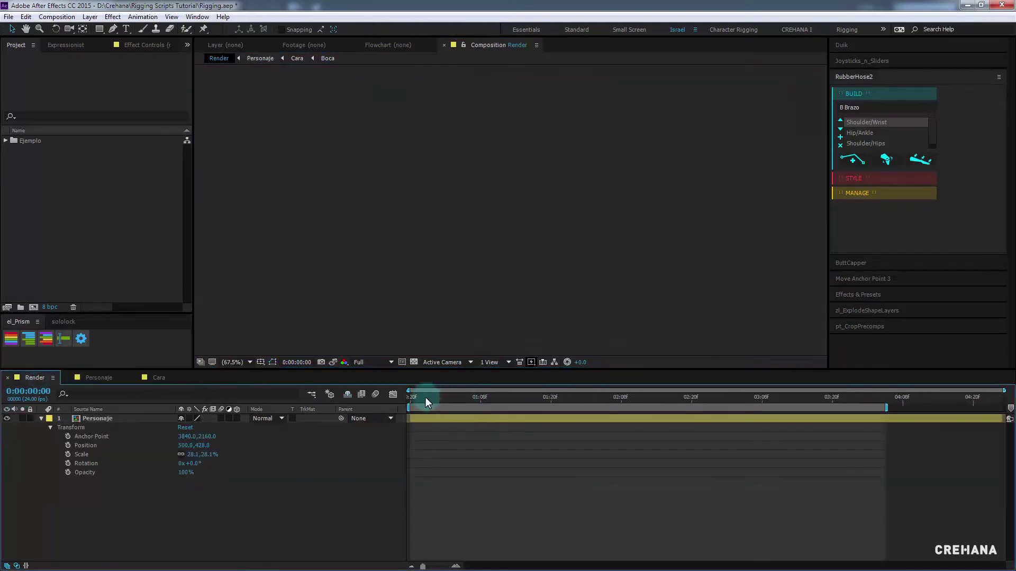
Preview the Render composition's animation from frame 20, then stop playback
left_click_drag(426, 397, 399, 398)
key("space")
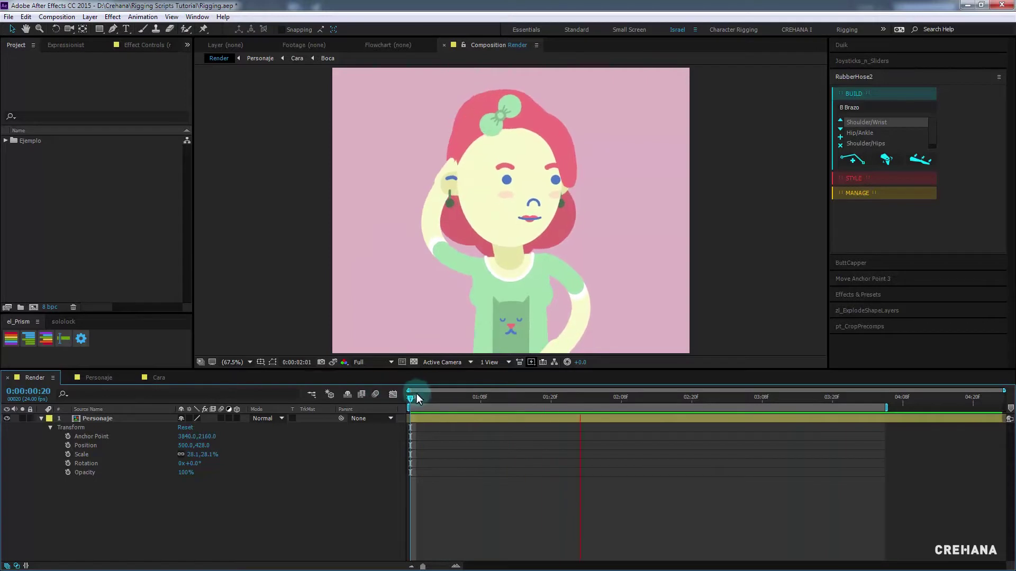
key("space")
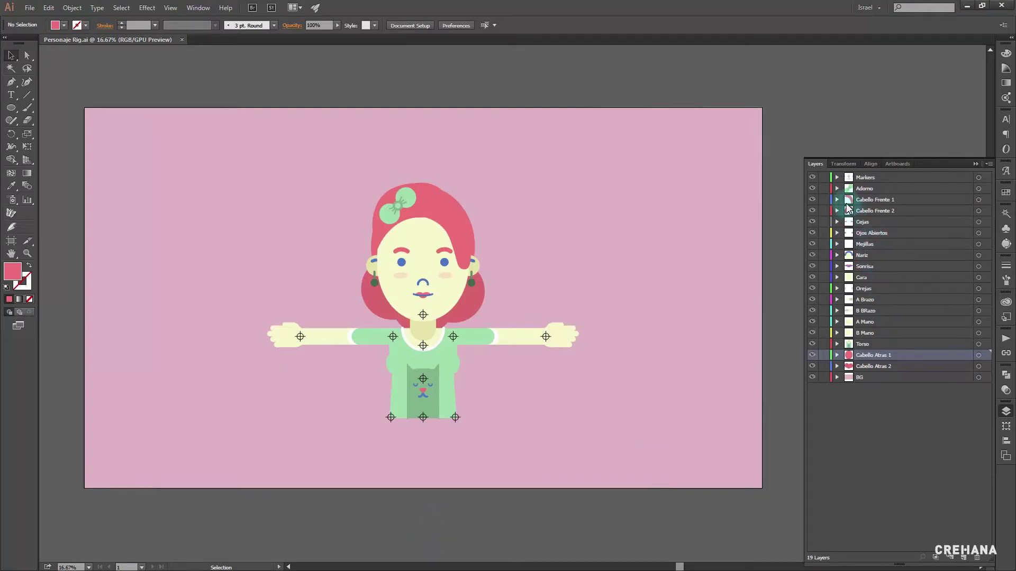
Hide and show the rig crosshair markers to inspect the joints on the artwork
left_click(811, 178)
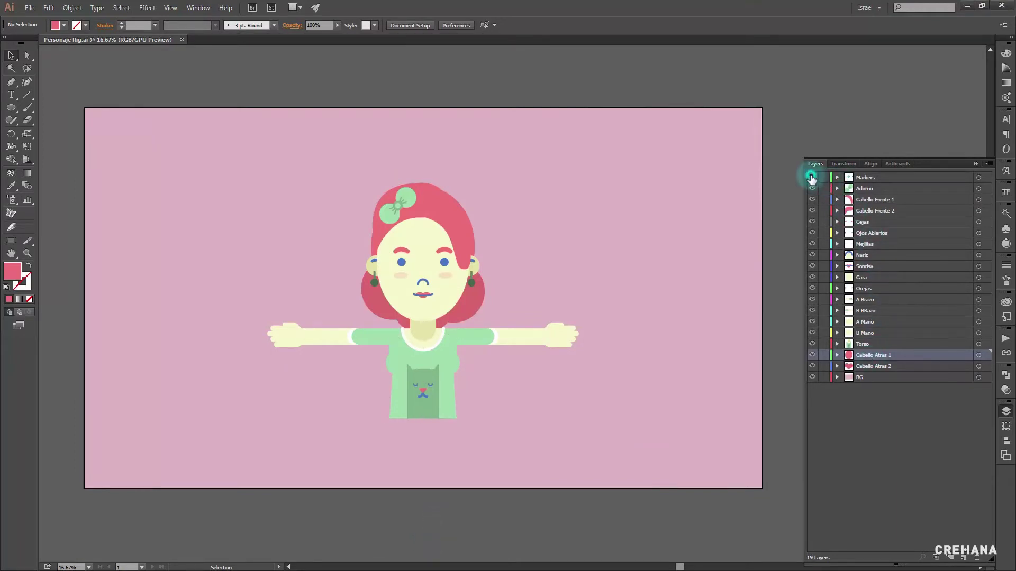
left_click(811, 178)
left_click(441, 315)
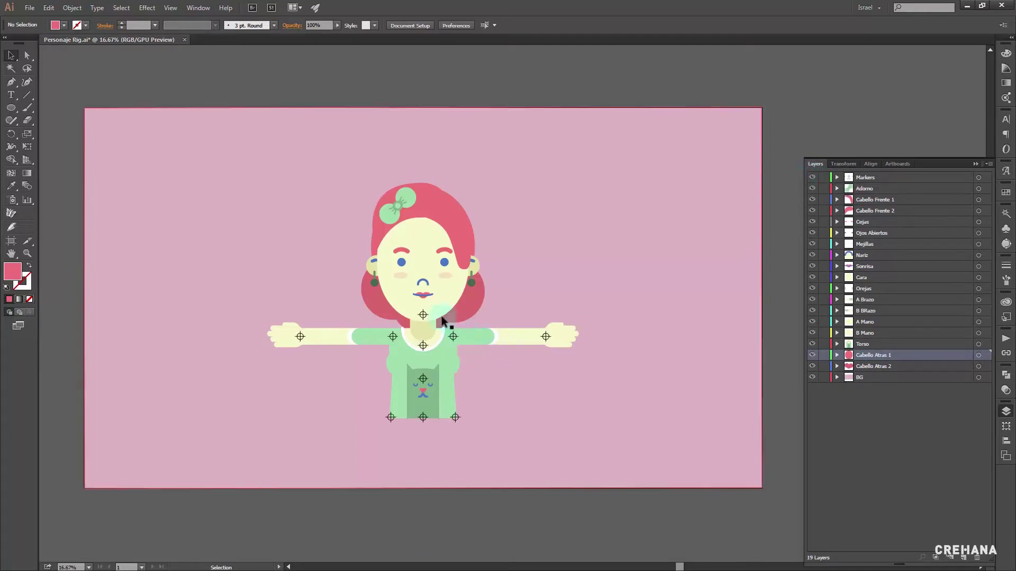
left_click(334, 341)
left_click(403, 350)
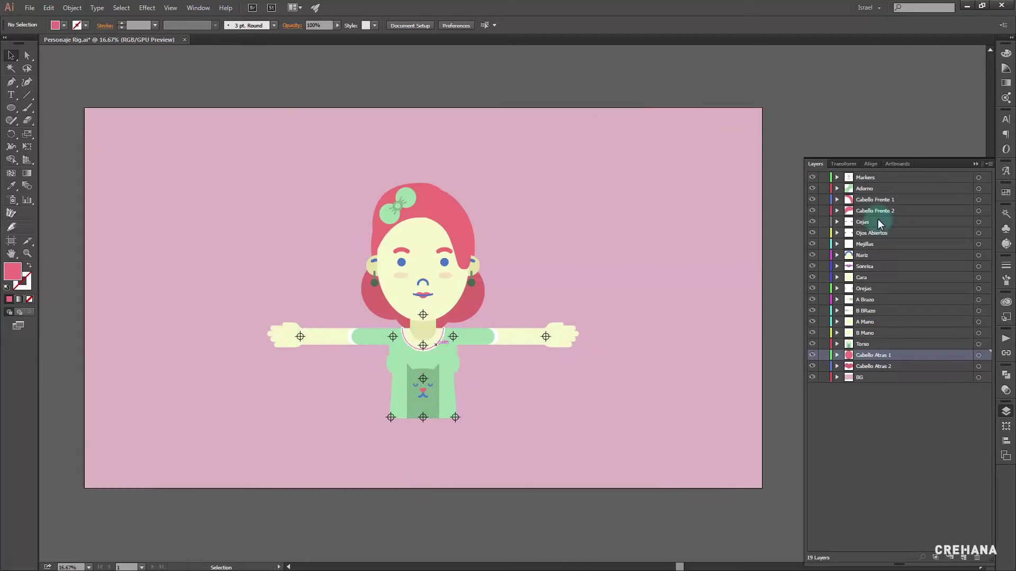
left_click(812, 178)
left_click(812, 177)
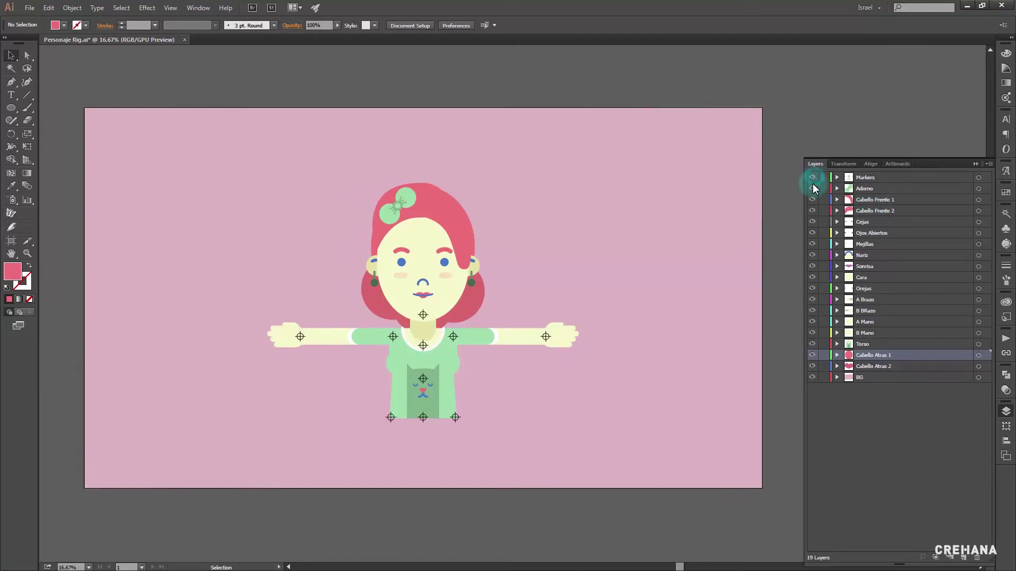
Toggle Adorno, Cabello Frente 1 and 2, eyes, nose and B BRazo layers off and on
left_click(812, 189)
left_click(812, 188)
left_click(812, 199)
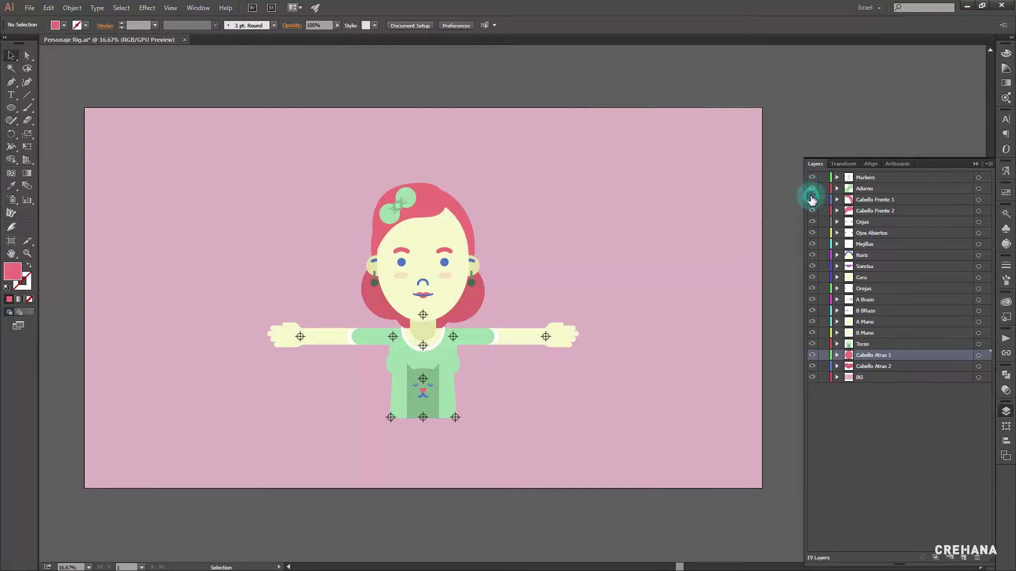
left_click(812, 200)
left_click(812, 211)
left_click(812, 211)
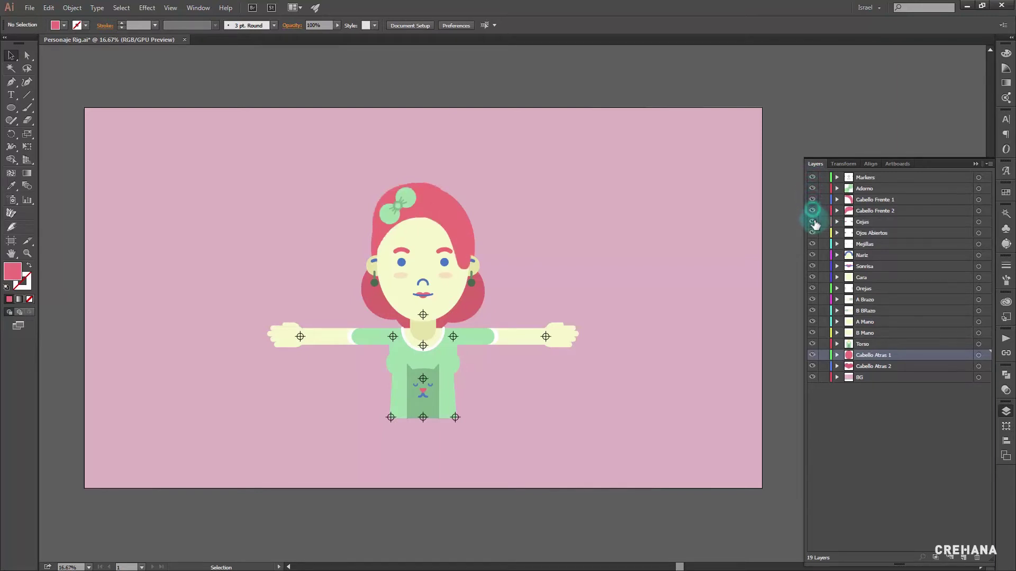
left_click(812, 233)
left_click(812, 233)
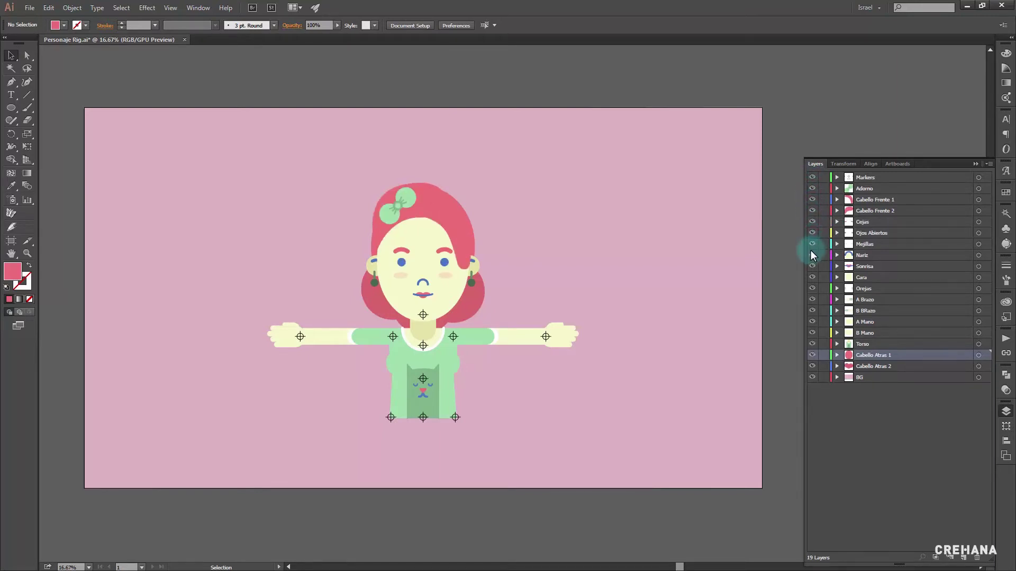
left_click(812, 255)
left_click(812, 255)
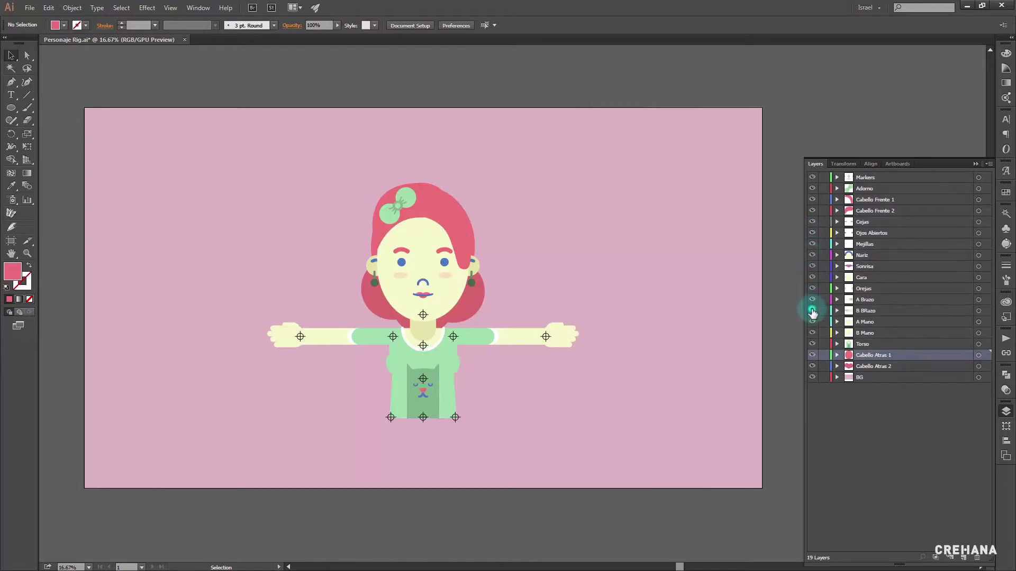
left_click(812, 311)
left_click(812, 311)
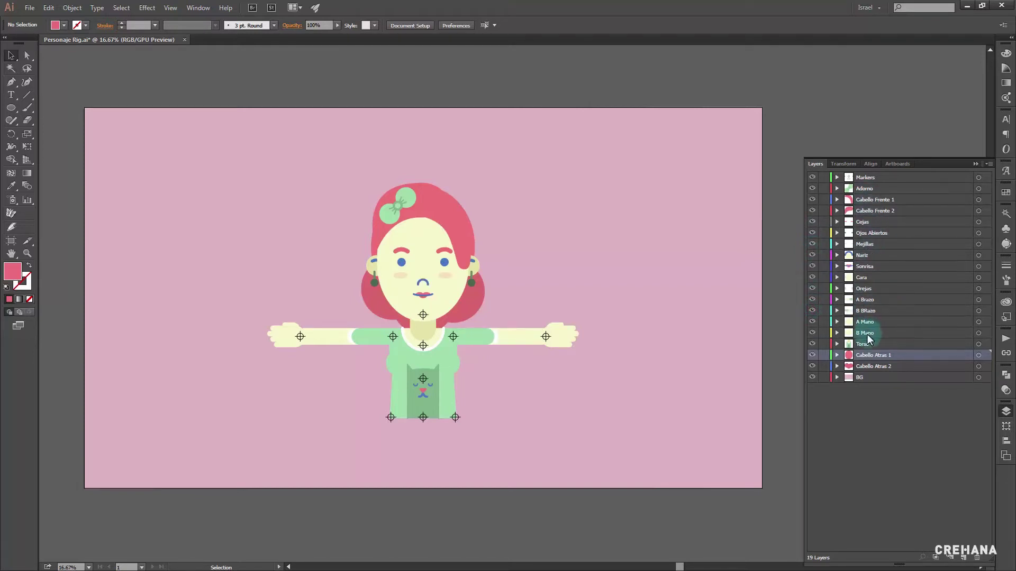
Rename the B BRazo layer to 'B Brazo' and save the file
double_click(867, 310)
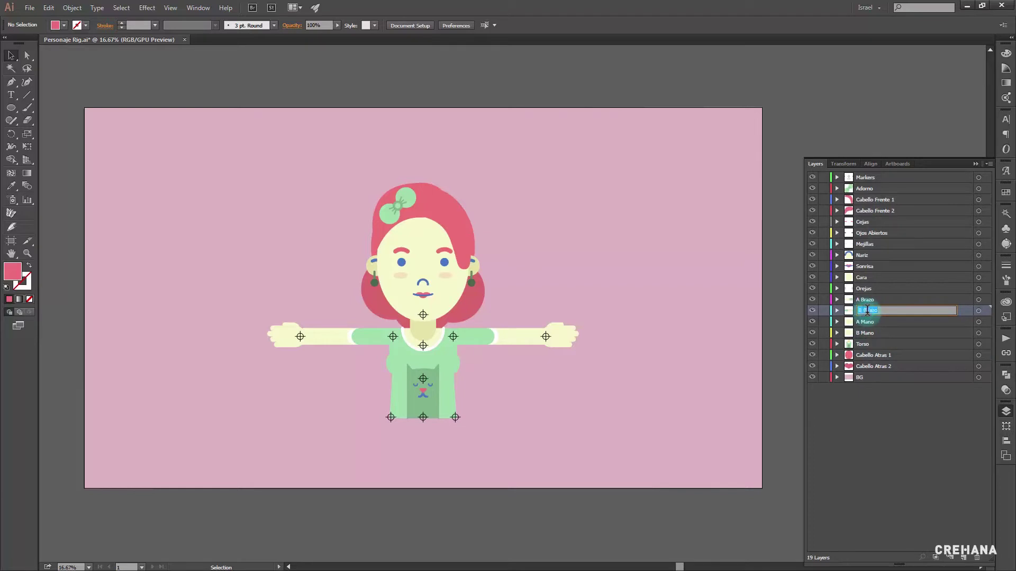
left_click(878, 415)
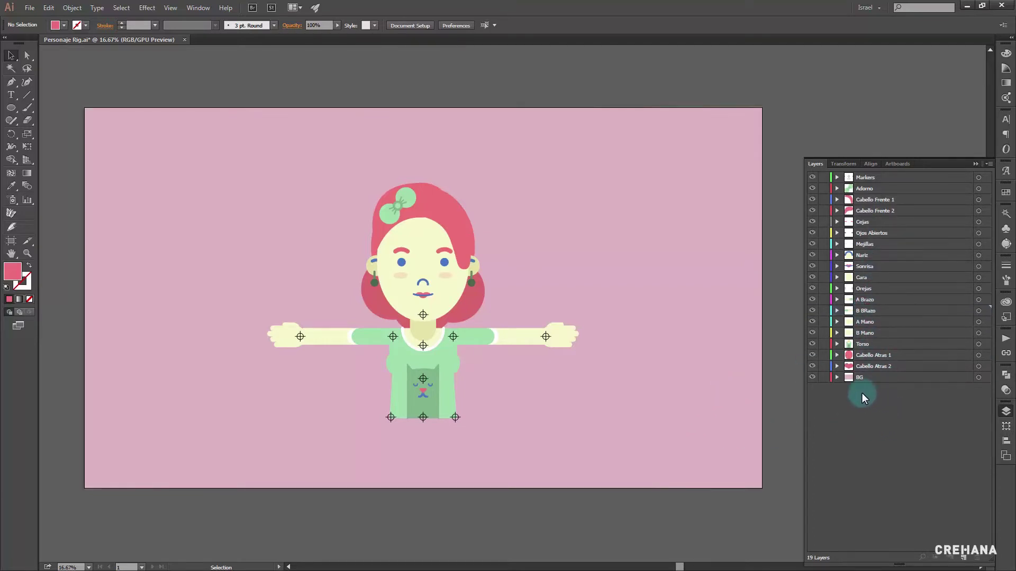
double_click(873, 311)
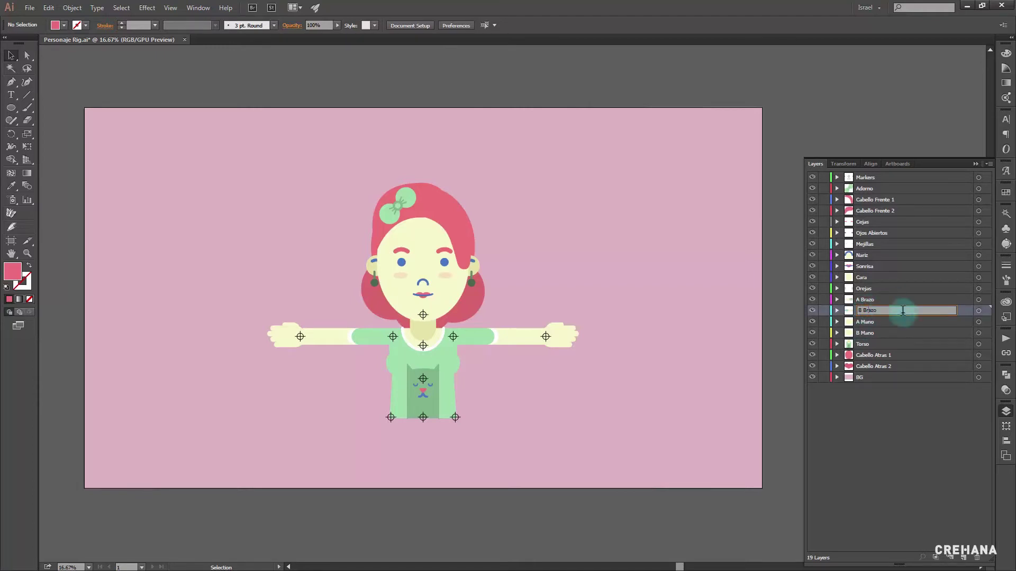
type("r")
left_click(882, 418)
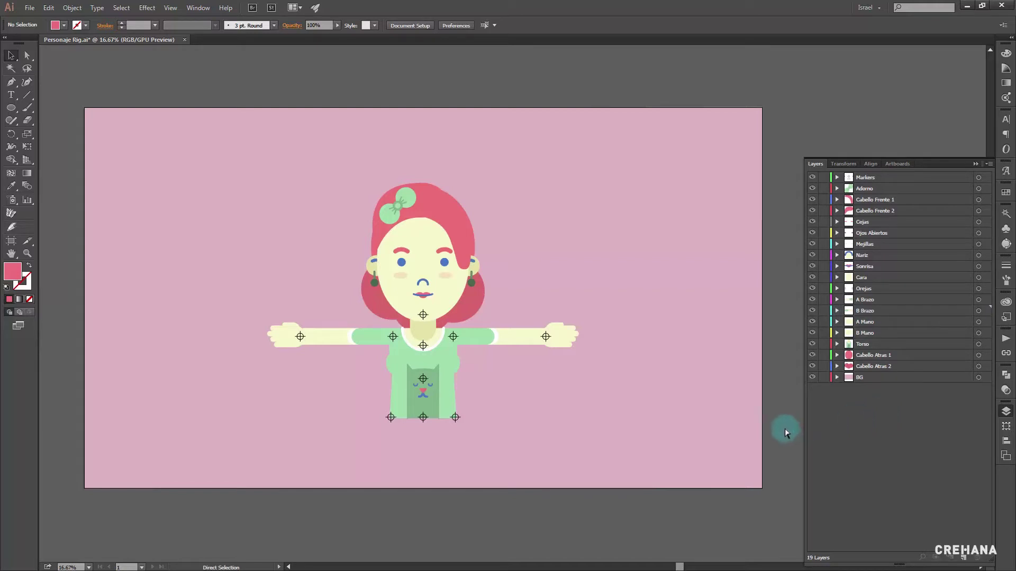
key("ctrl+s")
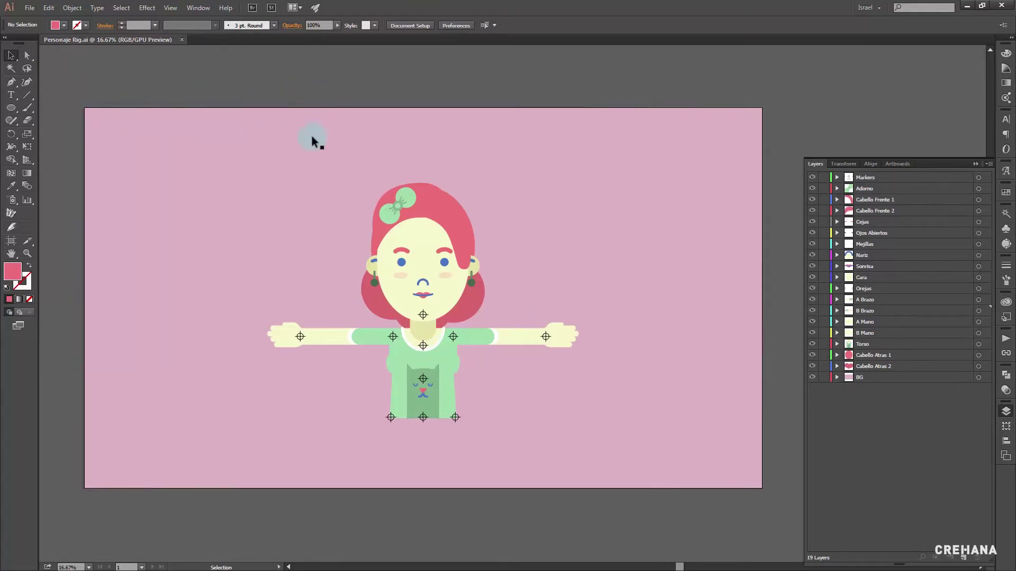
Set the artboard width to 1920 px, then multiply it by 4 to 7680 × 4320 px
left_click(414, 172)
key("shift+o")
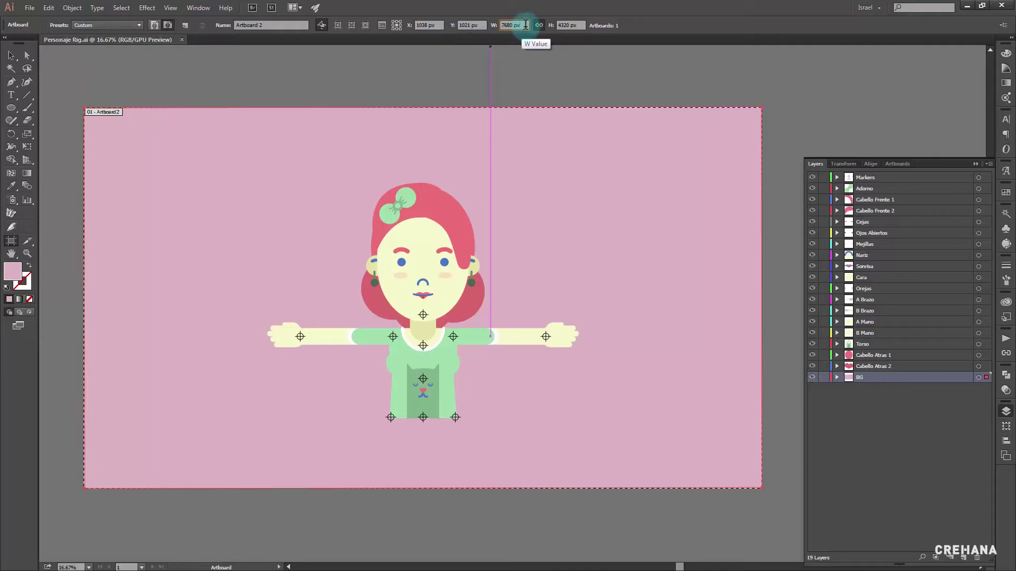
type("1920")
key("Return")
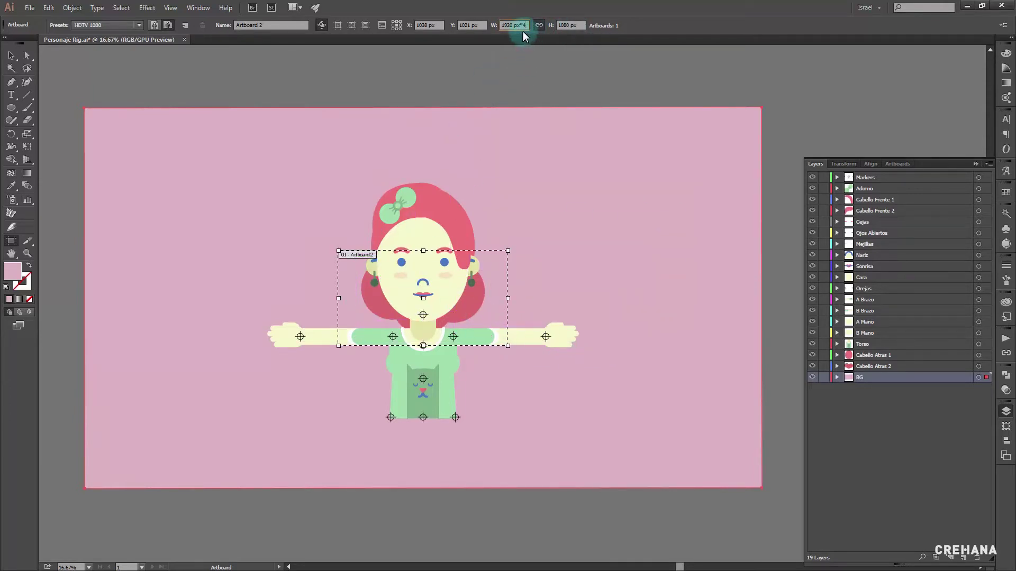
key("Return")
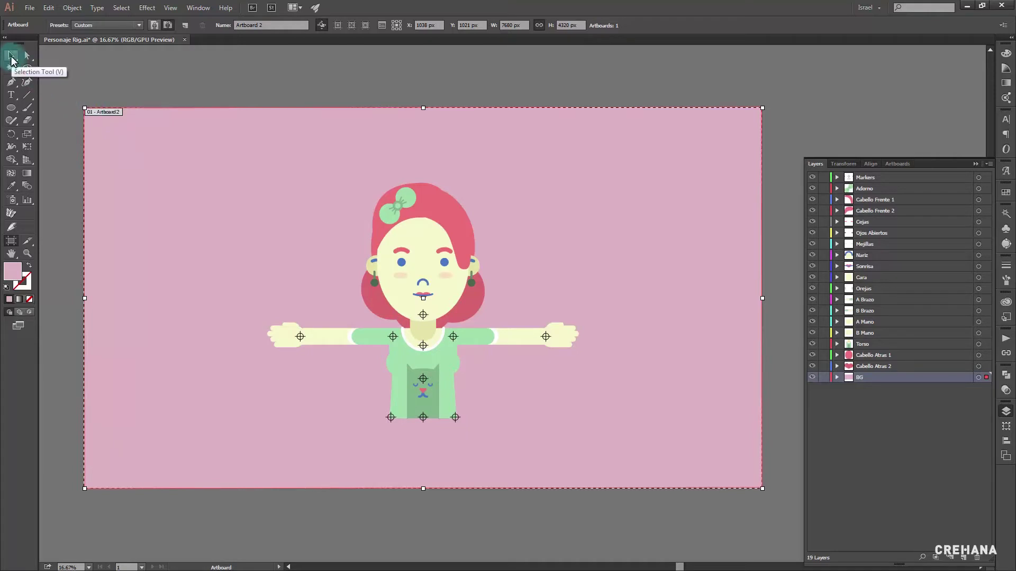
Clear the selection and save Personaje Rig.ai
left_click(11, 56)
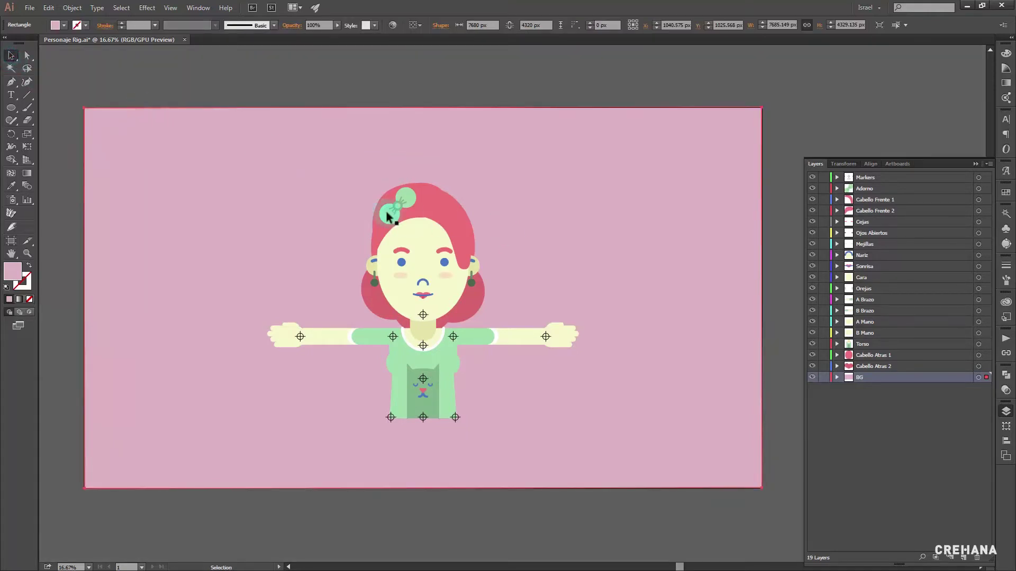
left_click(545, 92)
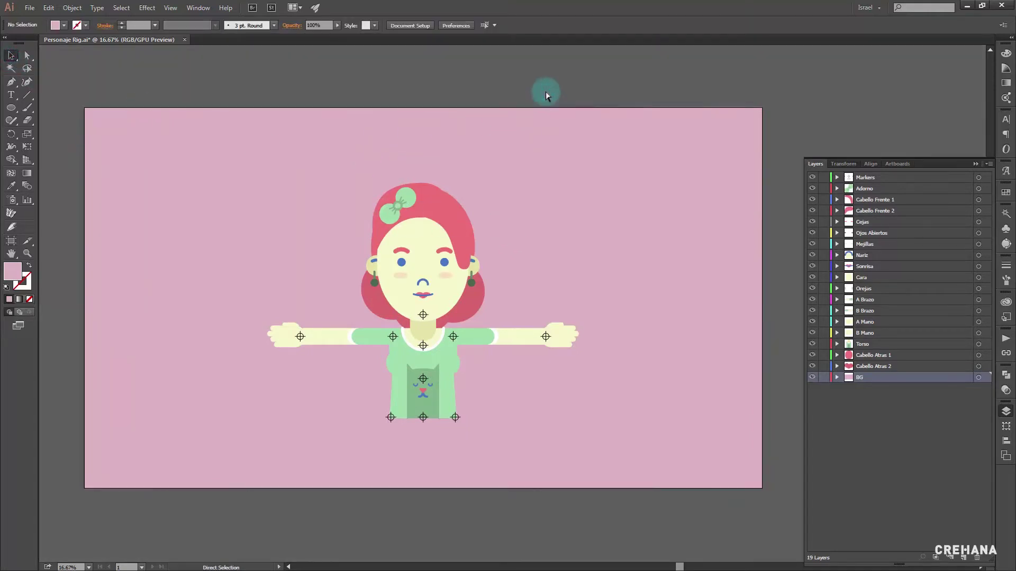
key("ctrl+s")
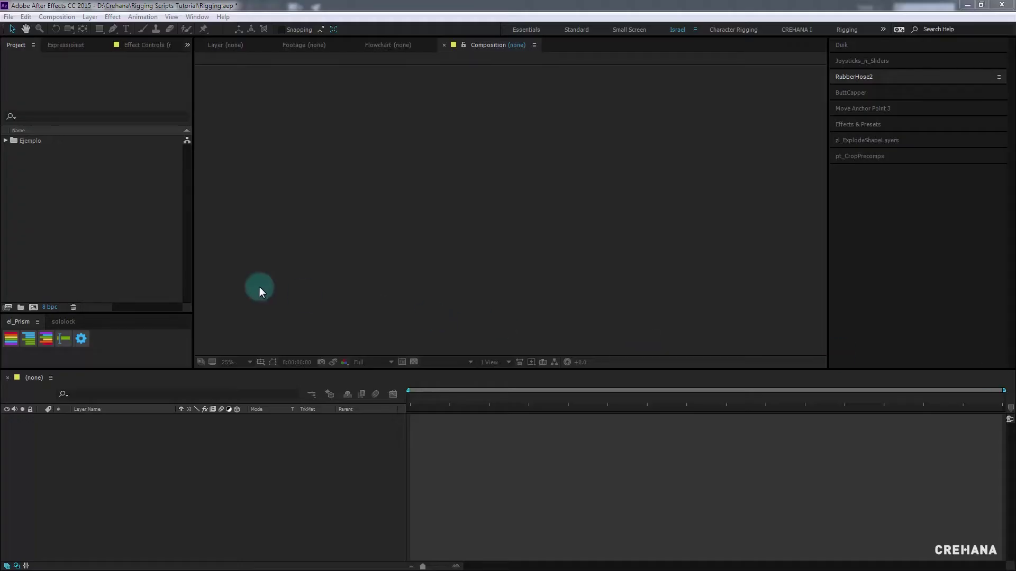
Import Personaje Rig.ai as a composition, open it, and bring the Duik download page into view
left_click(105, 252)
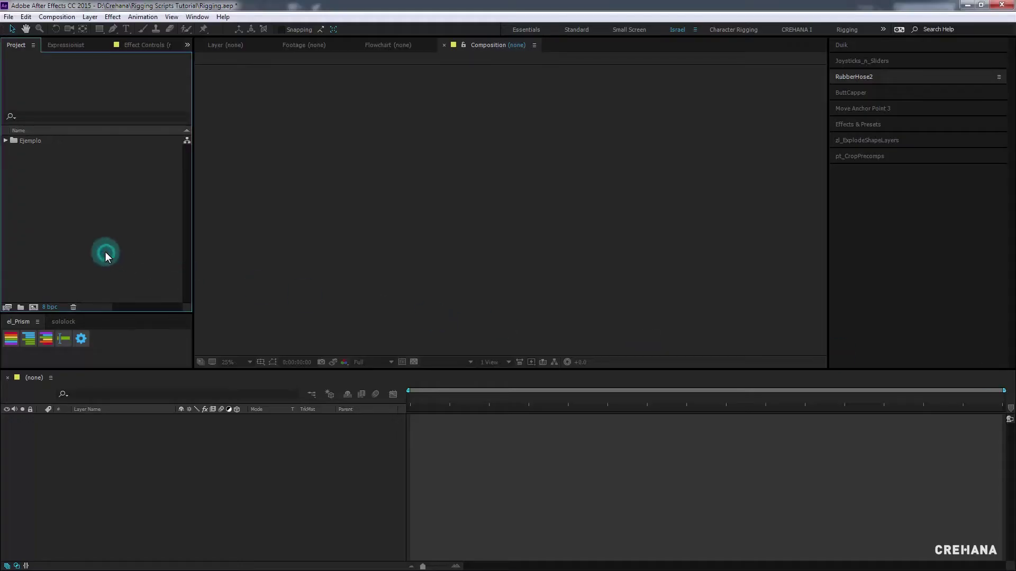
double_click(106, 252)
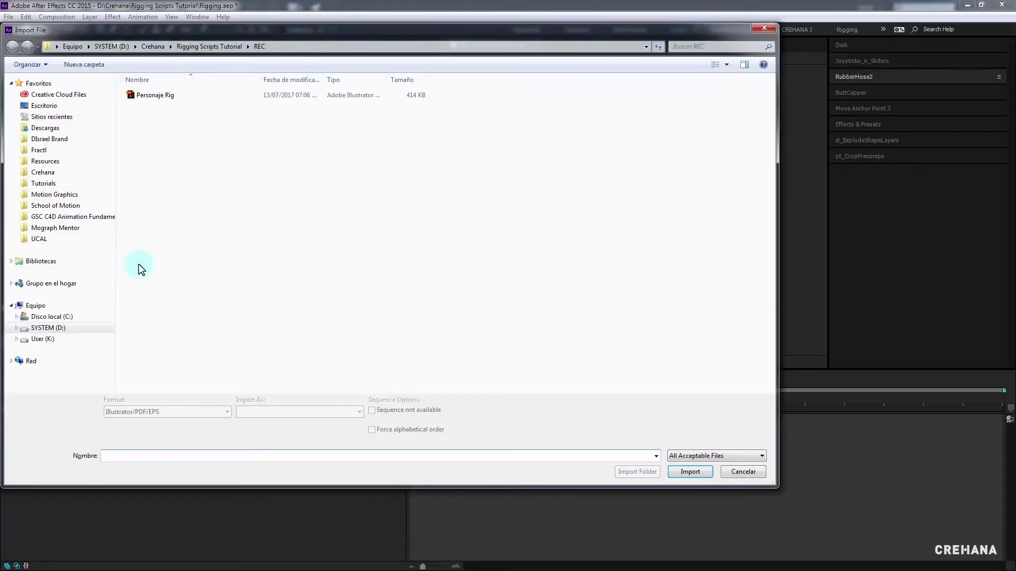
double_click(161, 95)
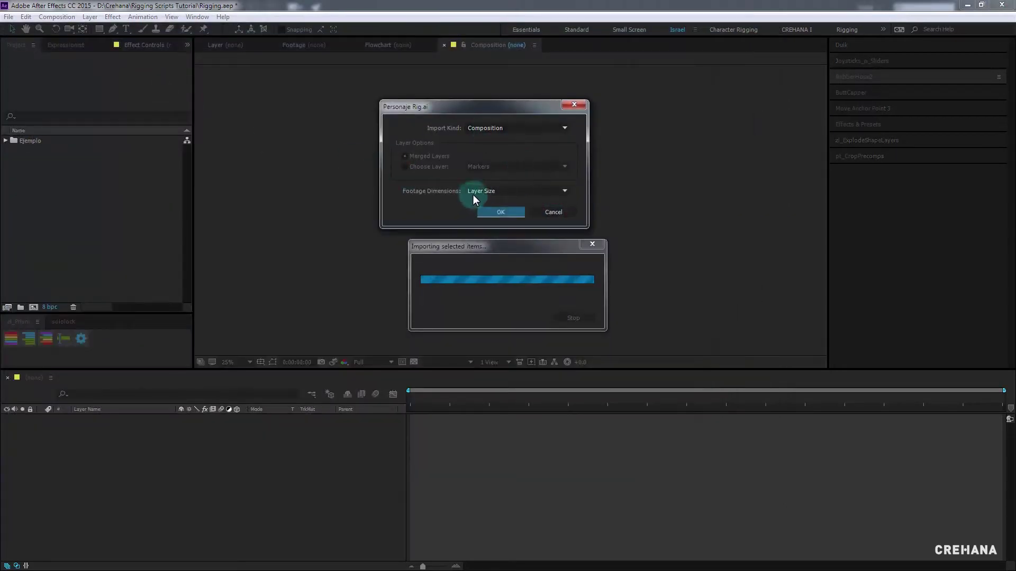
left_click(508, 214)
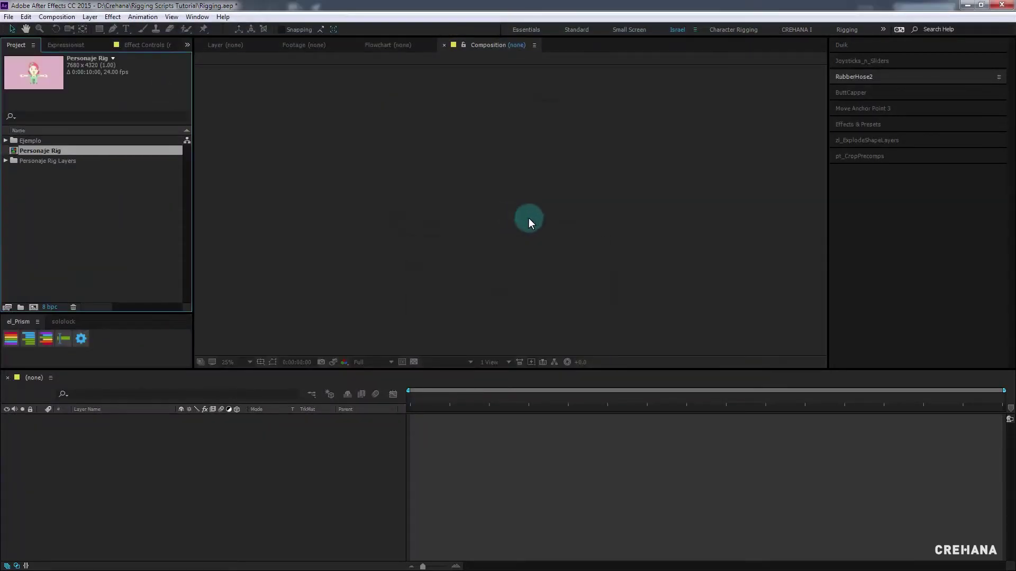
double_click(43, 151)
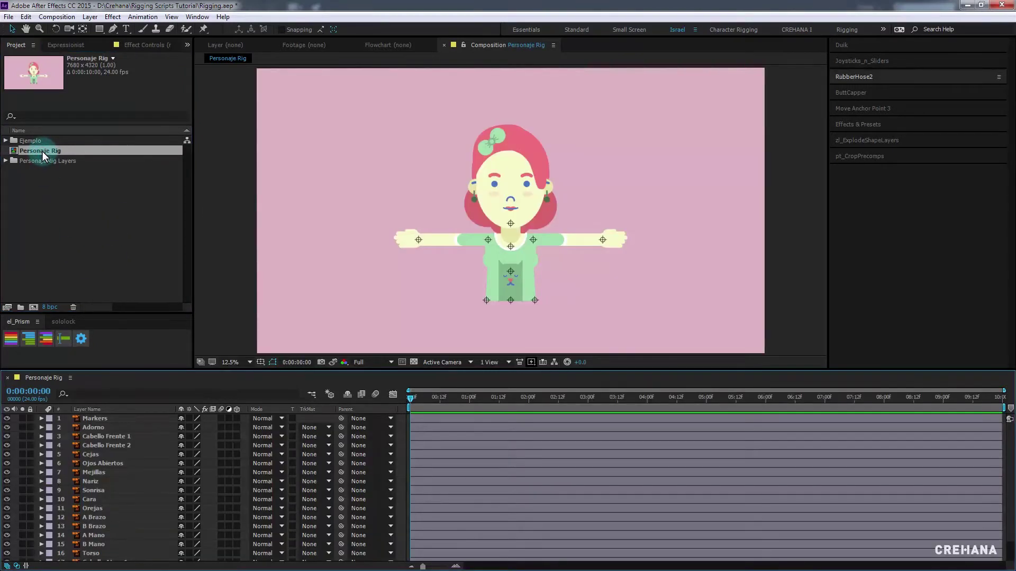
left_click(472, 297)
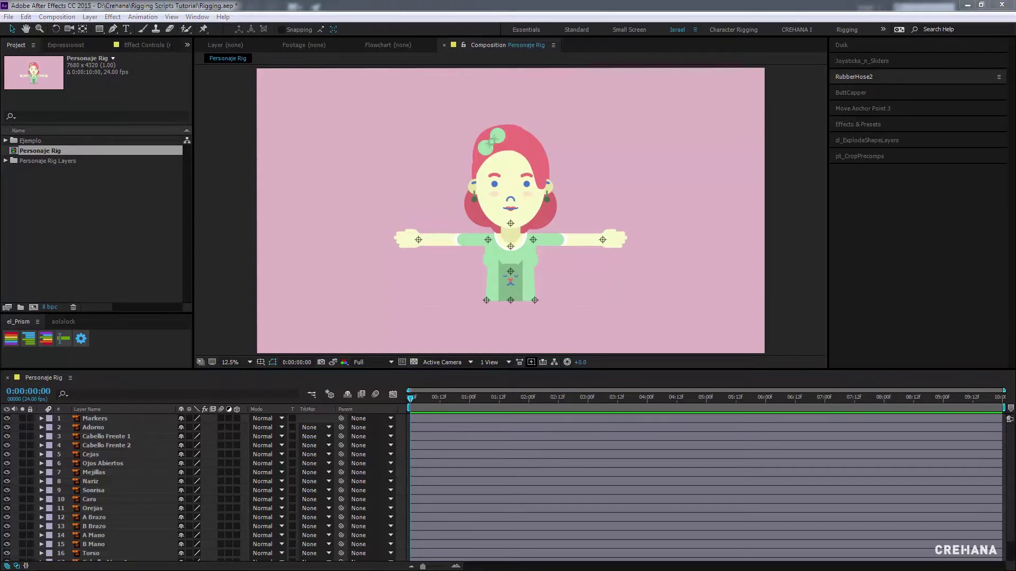
left_click_drag(835, 101, 330, 129)
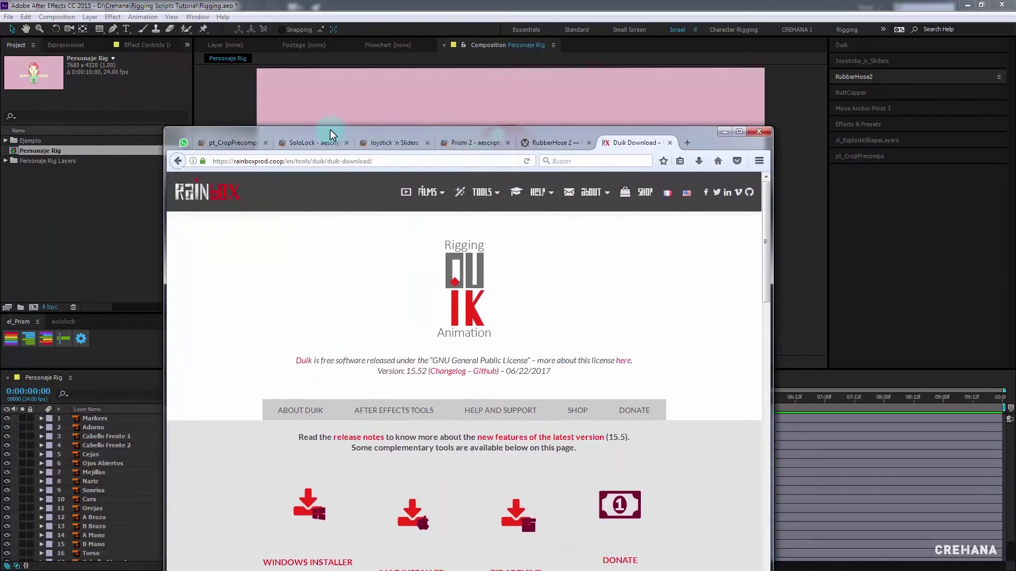
Maximize Firefox and browse the RubberHose 2 product page priced at $45.00 per license
double_click(330, 129)
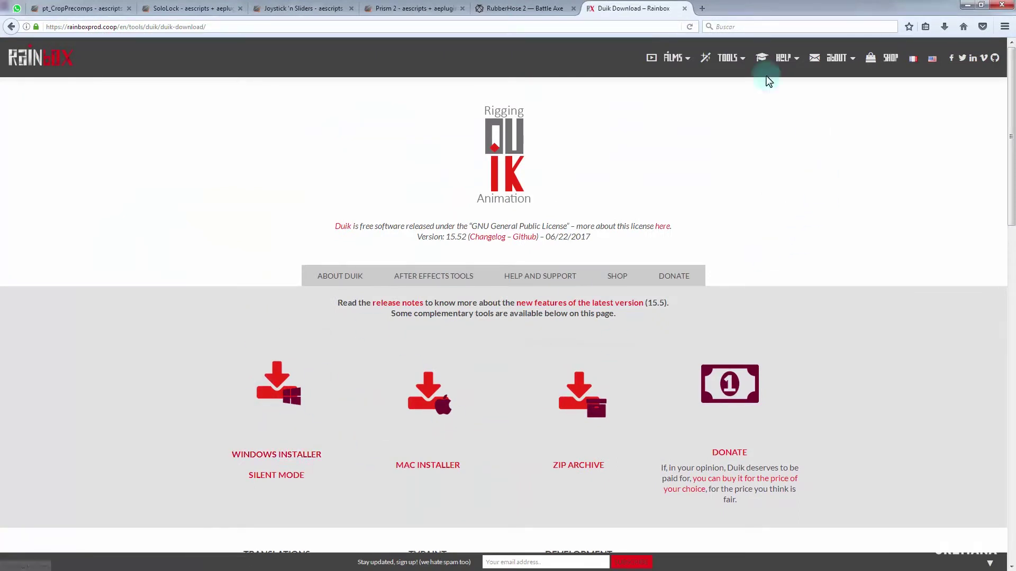
left_click(527, 8)
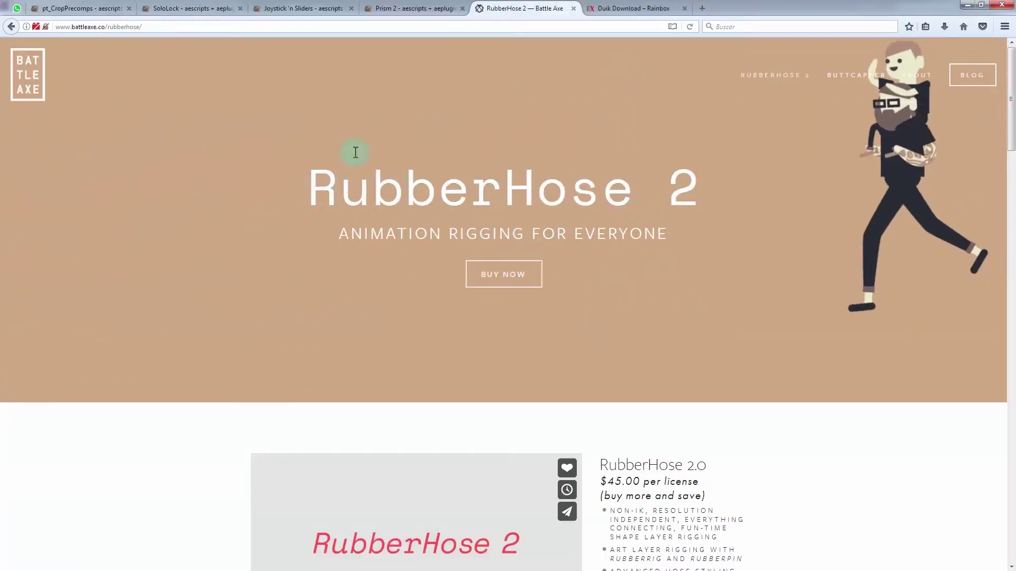
scroll(712, 413, "down", 2)
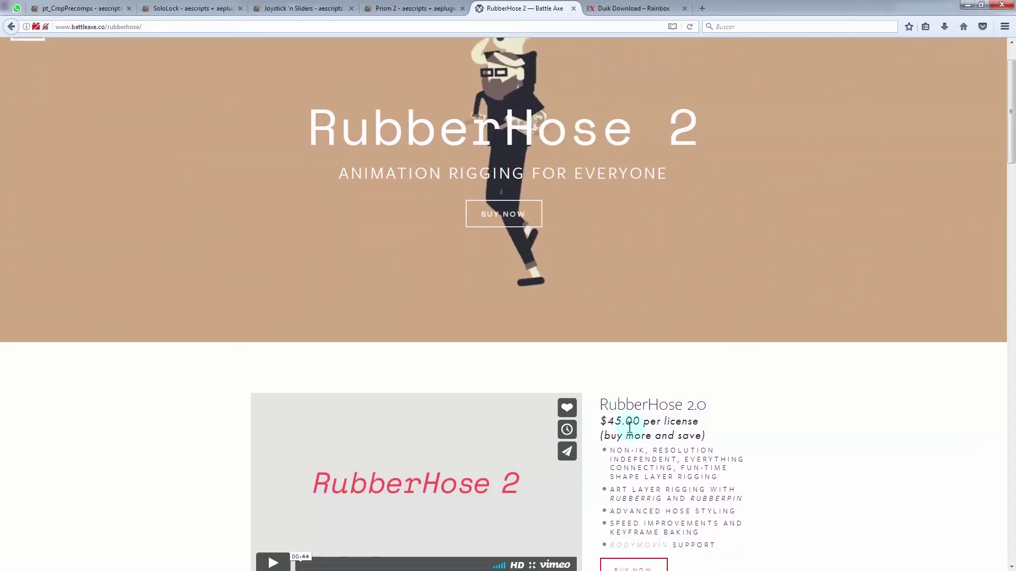
scroll(790, 439, "up", 2)
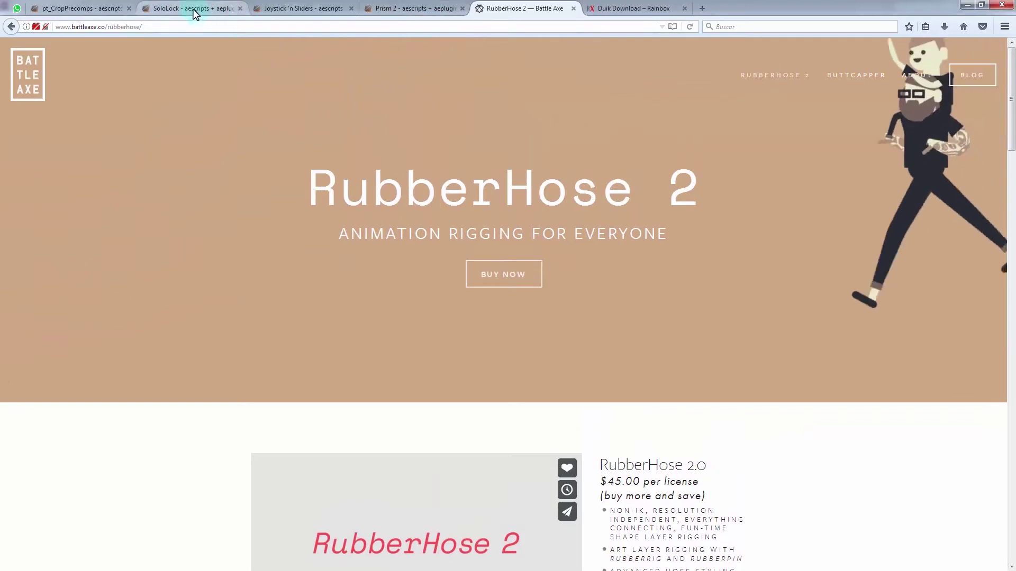
View the Joystick 'n Sliders page, move its tab after Prism 2, and view Prism 2
left_click(334, 9)
left_click_drag(333, 9, 402, 9)
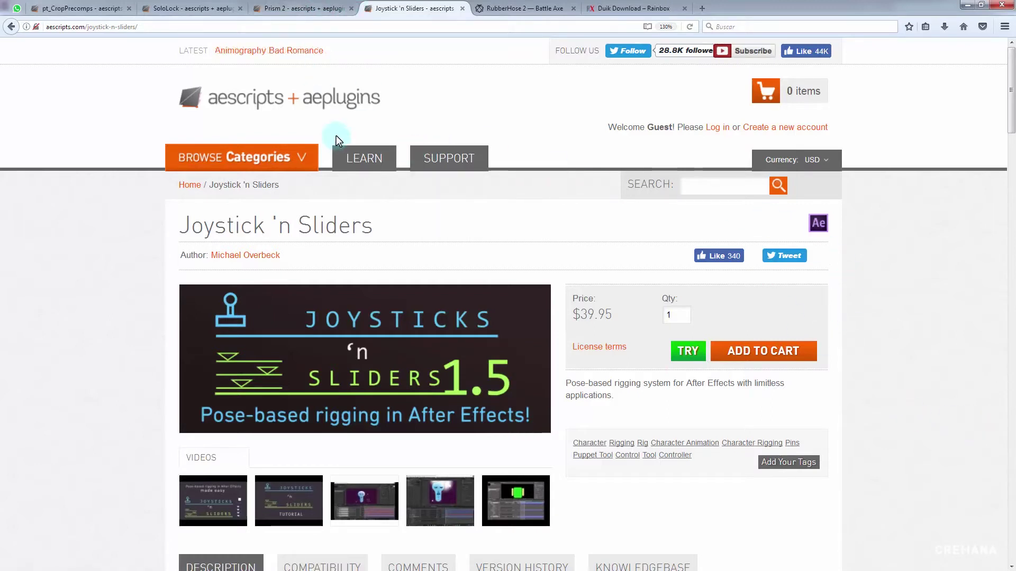
left_click(309, 8)
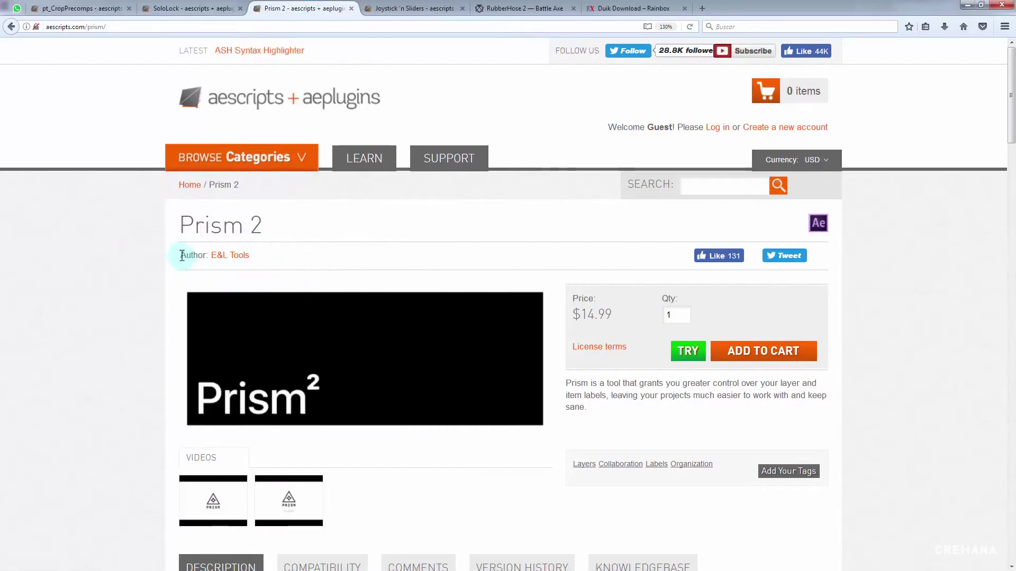
mouse_move(185, 168)
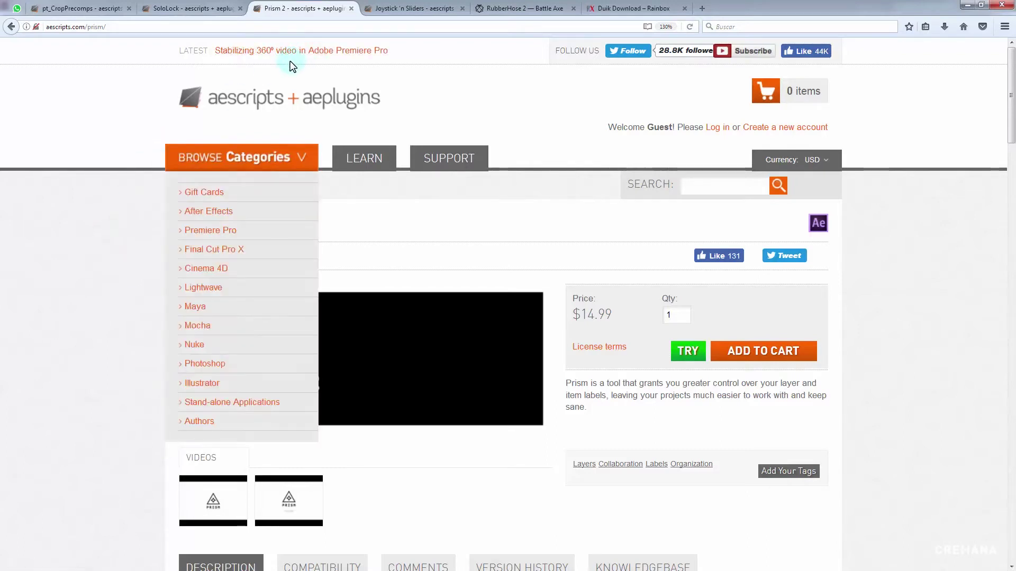
Look over the SoloLock and pt_CropPrecomps pages, then minimize Firefox
left_click(195, 10)
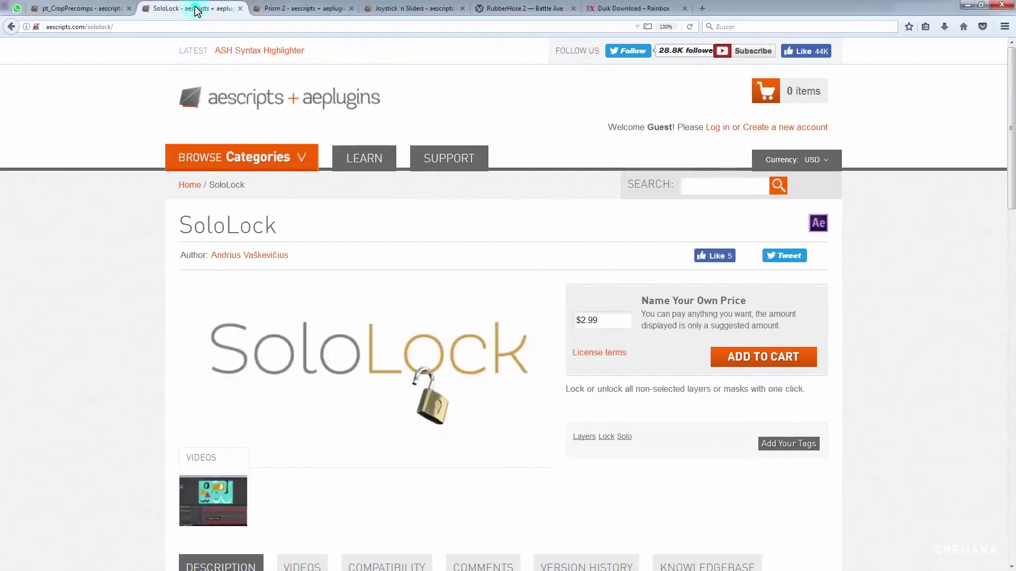
mouse_move(308, 308)
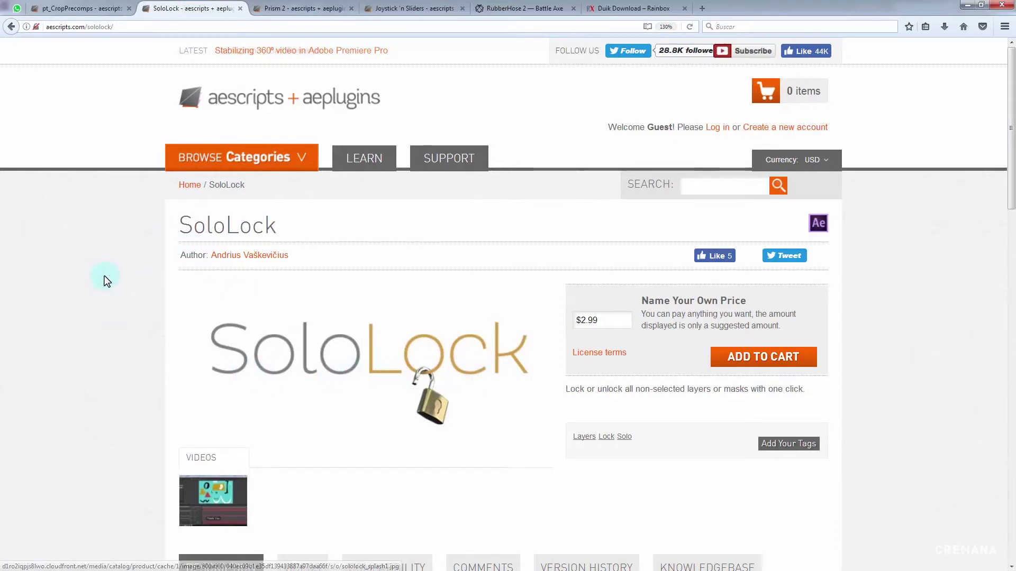
left_click(94, 11)
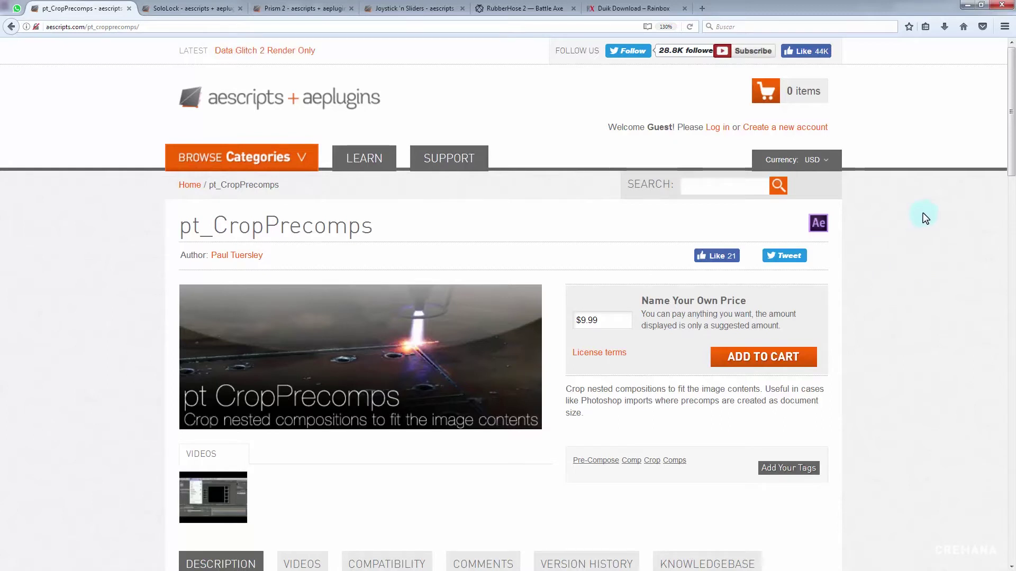
left_click(969, 5)
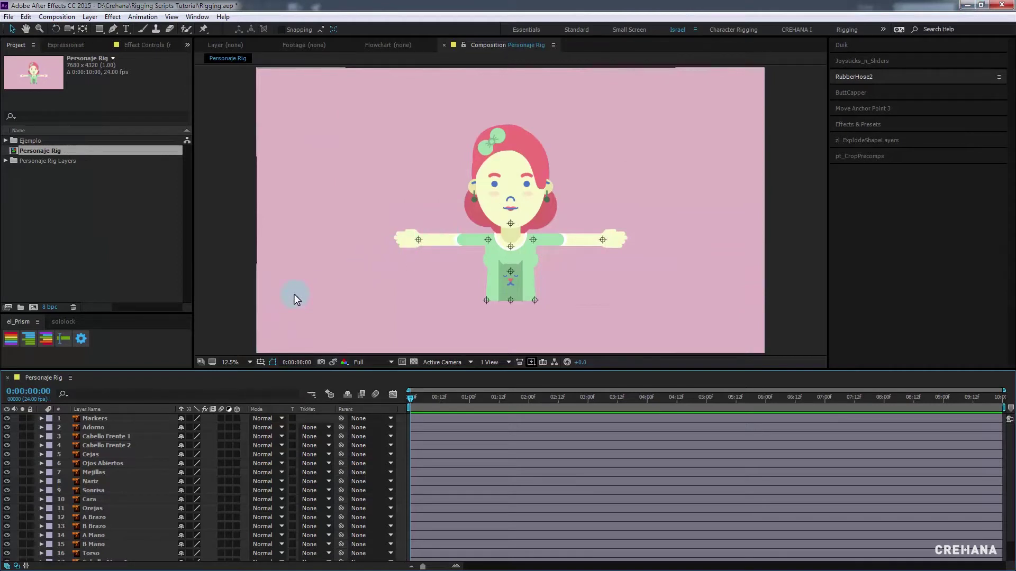
Select the torso and neck pieces in the composition, then clear the selection
left_click(503, 300)
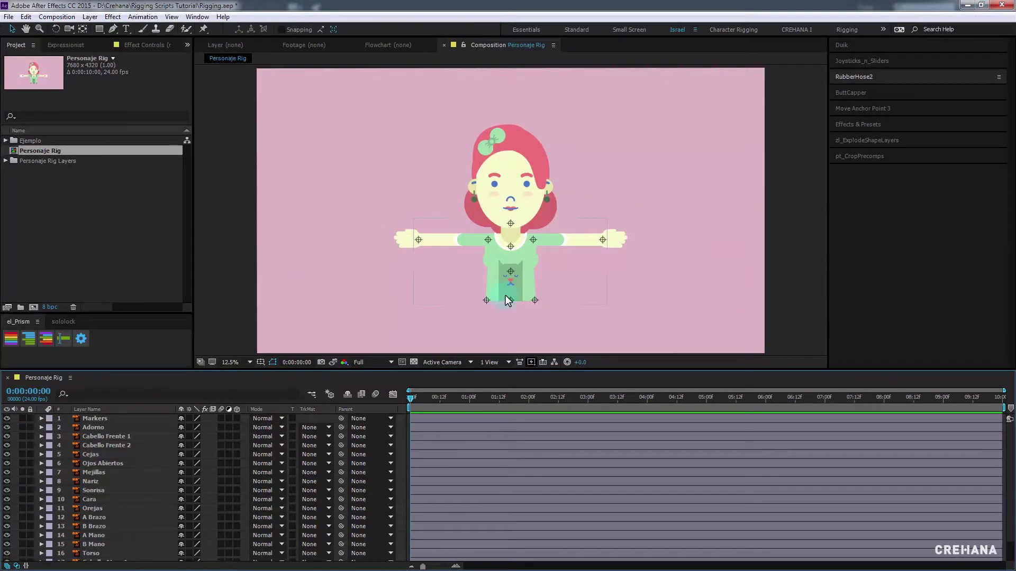
left_click(502, 250)
left_click(533, 224)
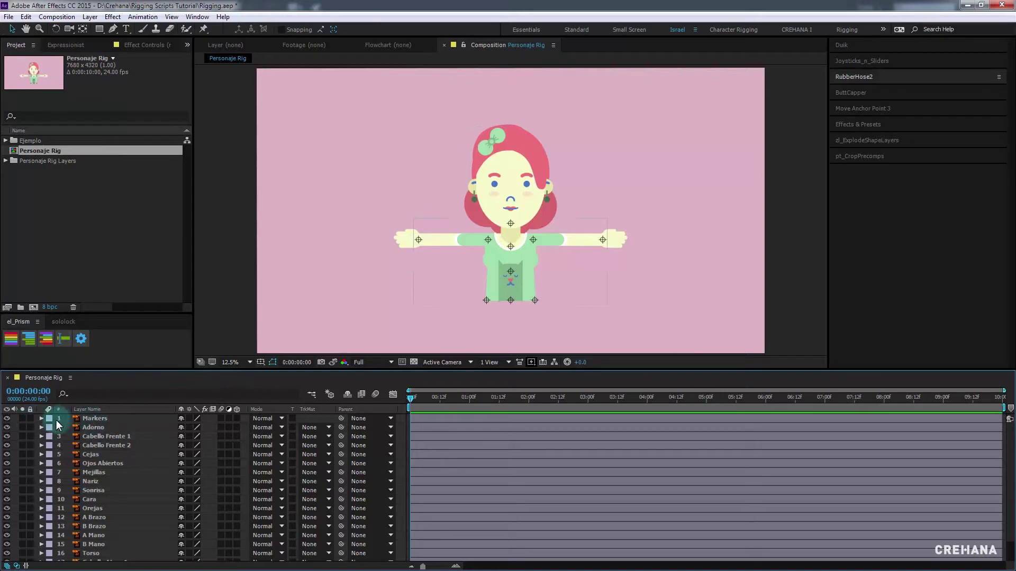
Lock the Markers layer and enable Collapse Transformations on all layers below it
left_click(31, 419)
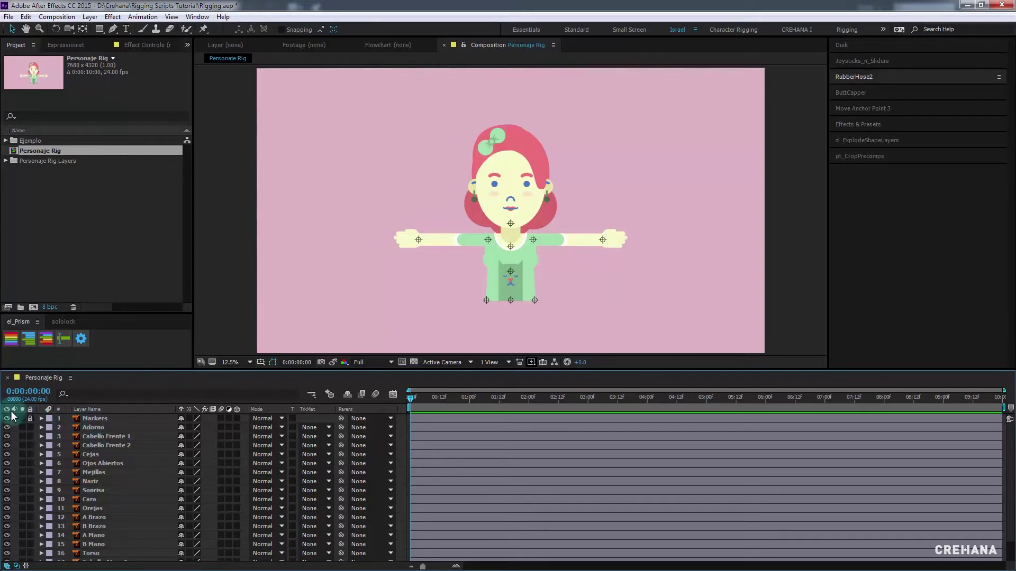
left_click(97, 428)
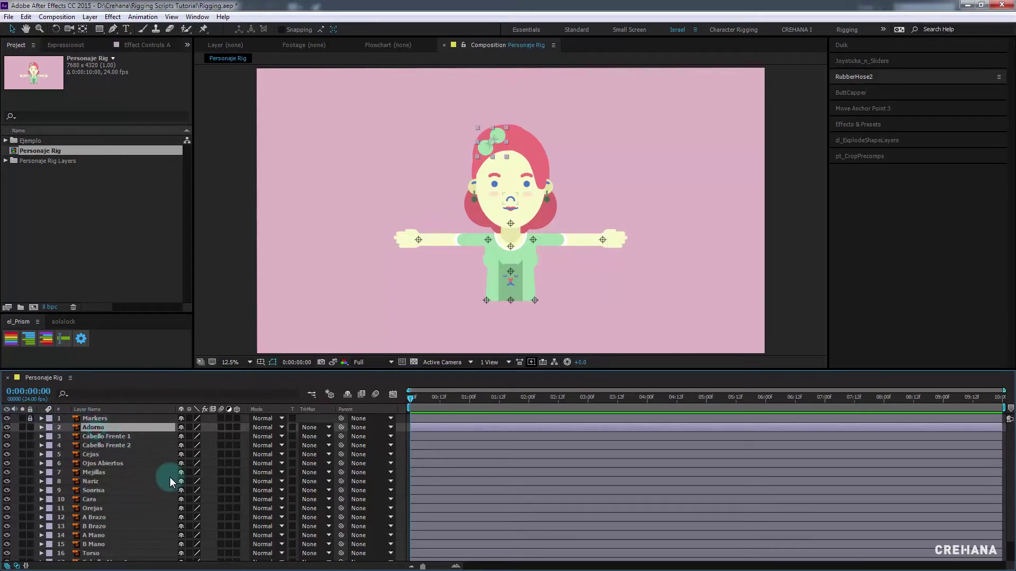
key("ctrl+a")
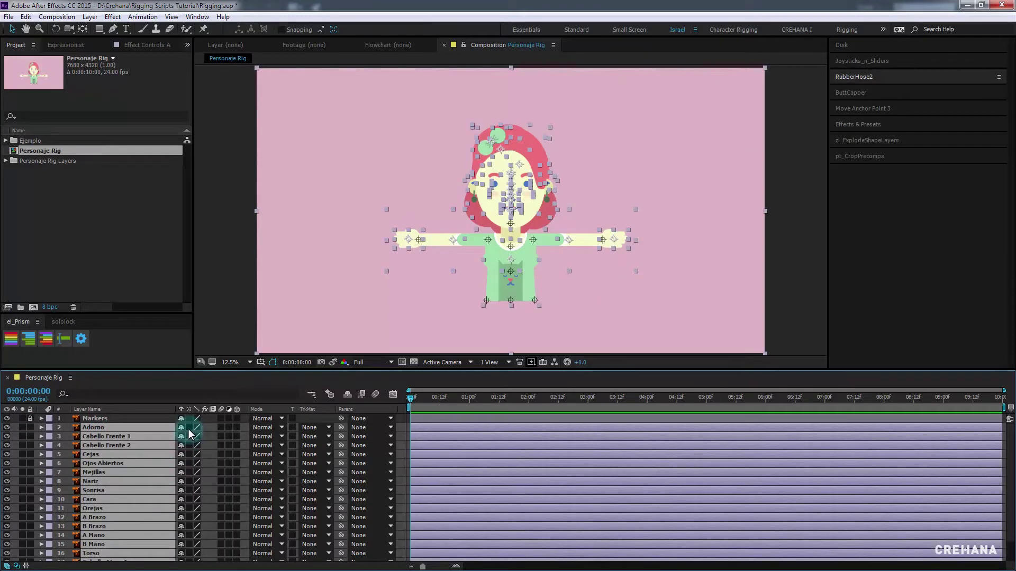
left_click(189, 427)
key("ctrl+shift+a")
scroll(143, 492, "down", 1)
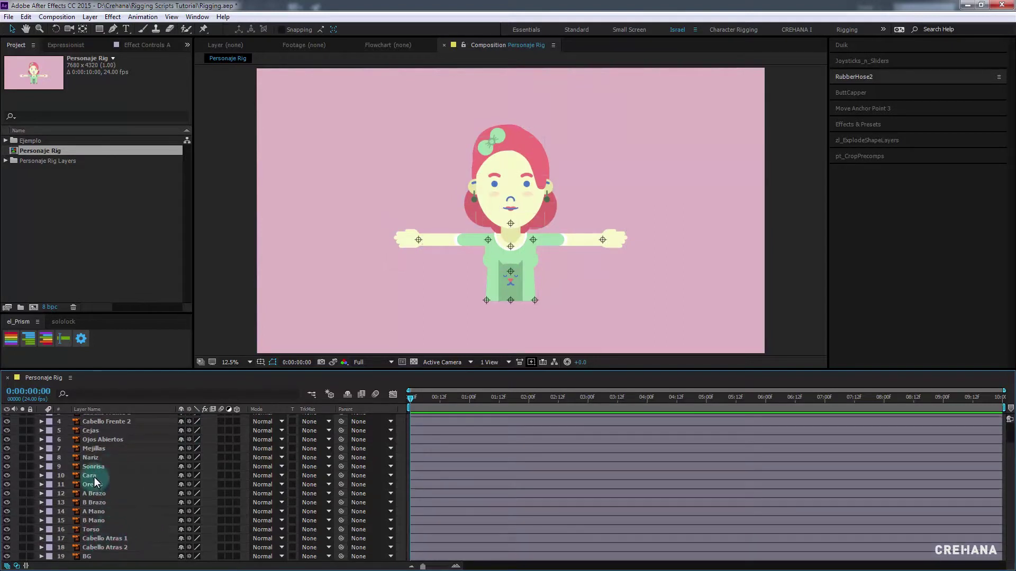
Zoom to 50% on the Torso layer and place the first puppet pin at the neck top
left_click(190, 529)
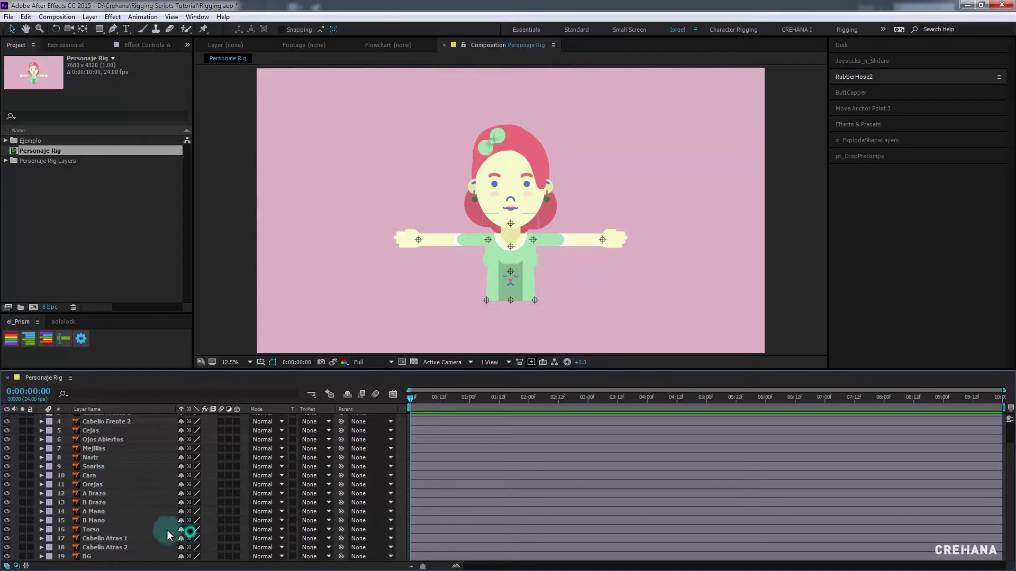
left_click(90, 529)
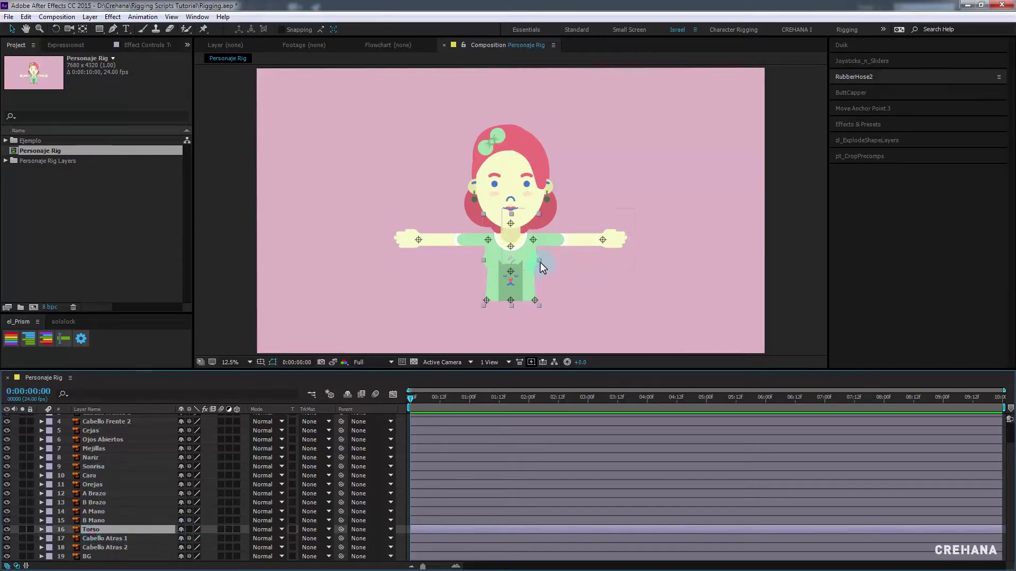
key("period")
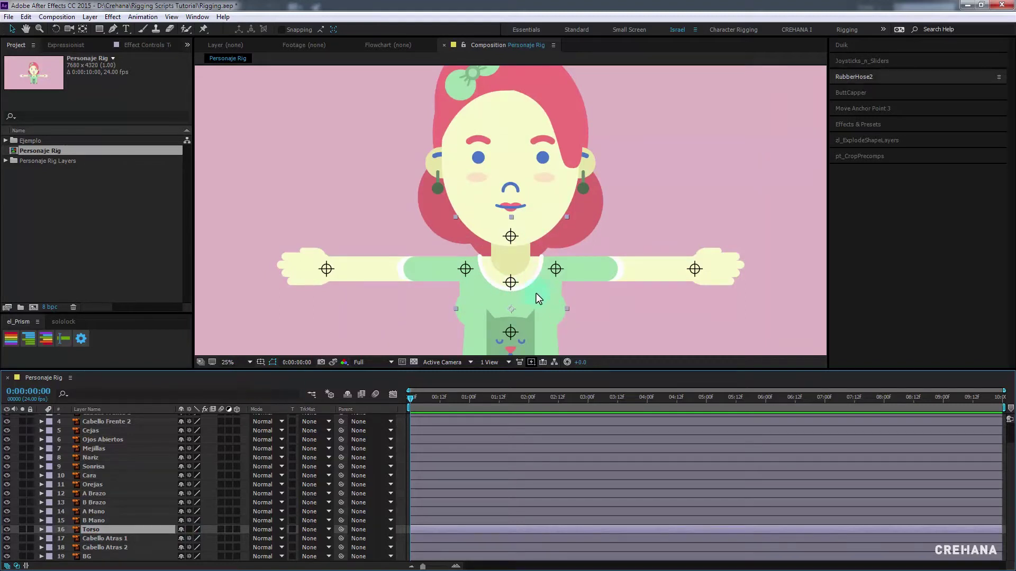
key("period")
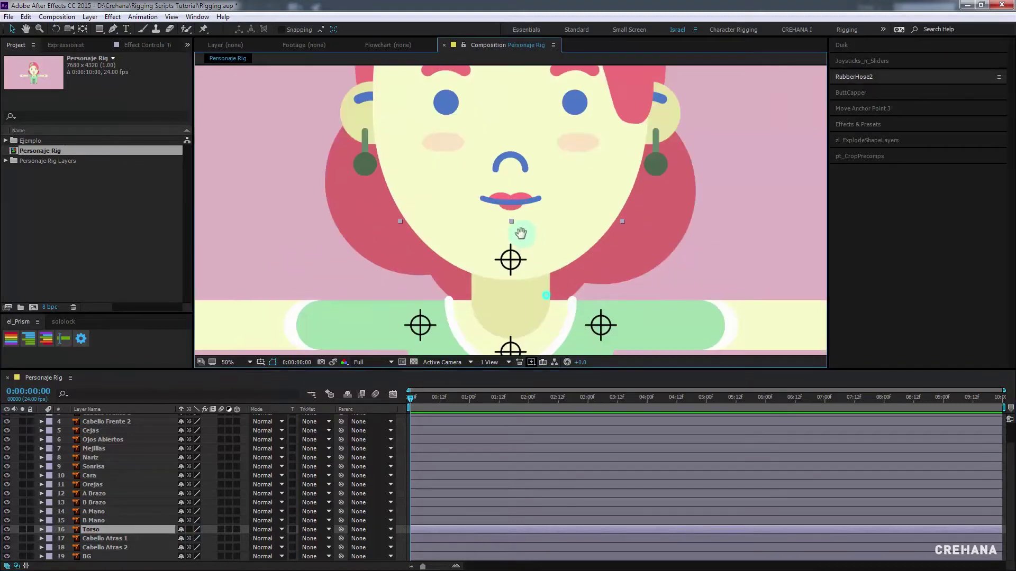
left_click_drag(520, 233, 495, 172)
left_click(203, 28)
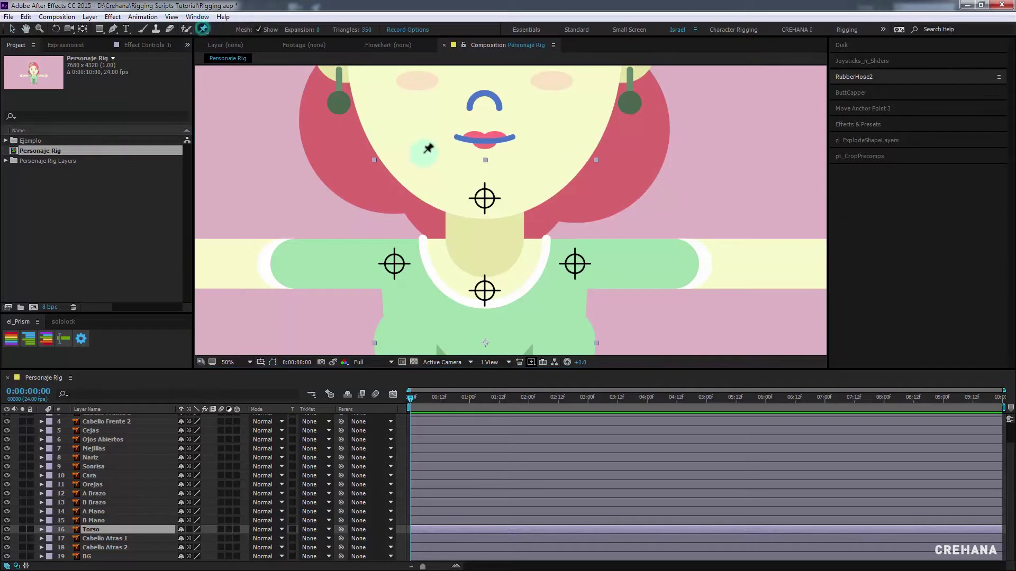
scroll(481, 198, "up", 6)
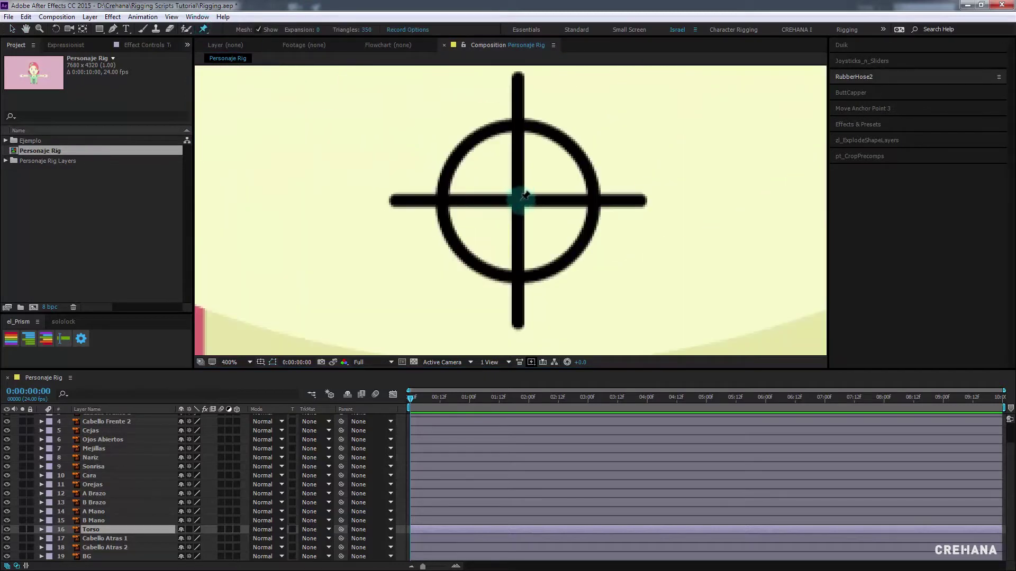
left_click(525, 196)
Reselect the Torso layer and add a puppet pin on the chest, inspecting down to the torso's lower edge
scroll(525, 196, "down", 6)
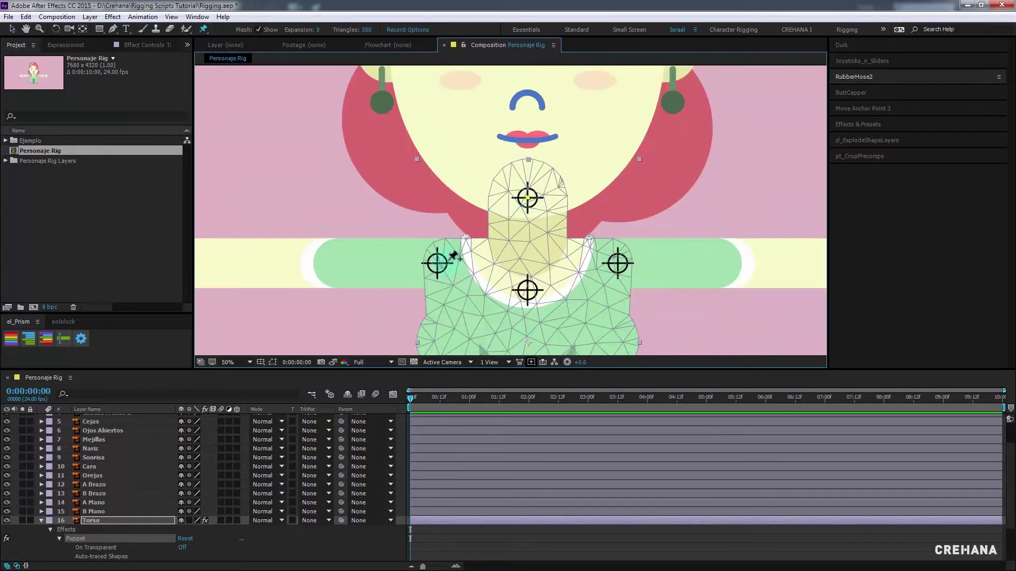
left_click(183, 399)
left_click(99, 521)
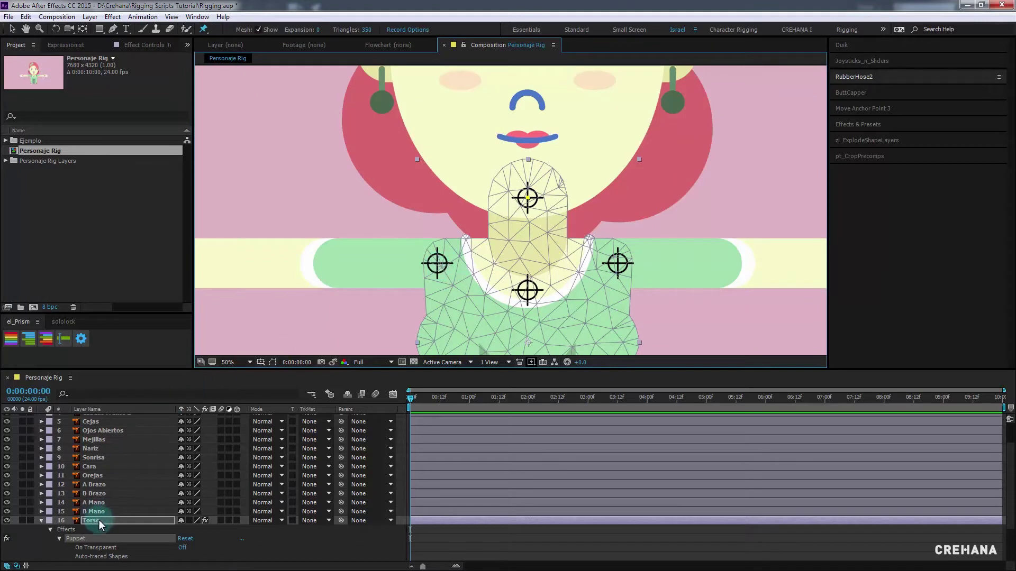
scroll(433, 257, "up", 2)
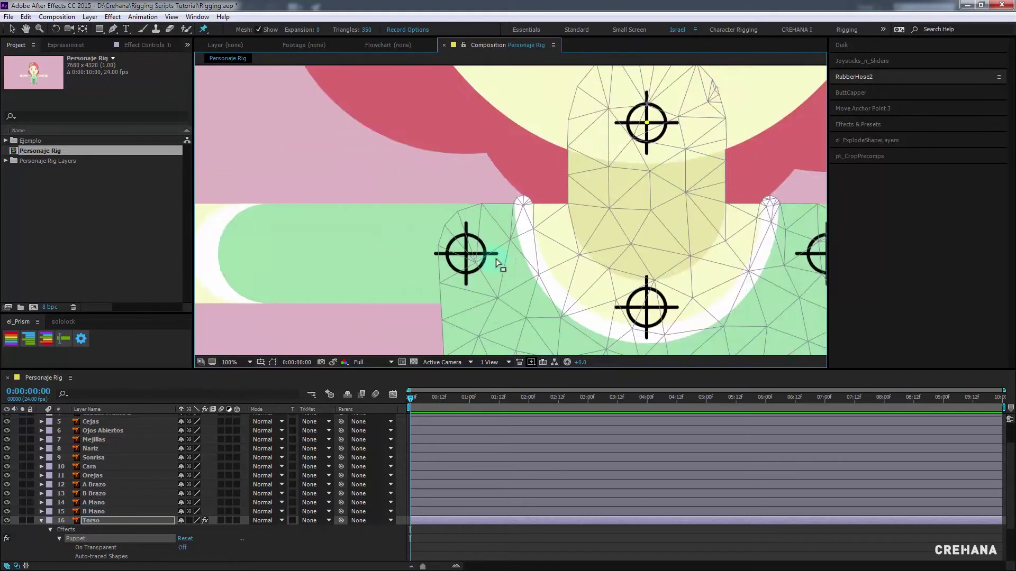
scroll(597, 239, "down", 2)
left_click_drag(579, 177, 510, 142)
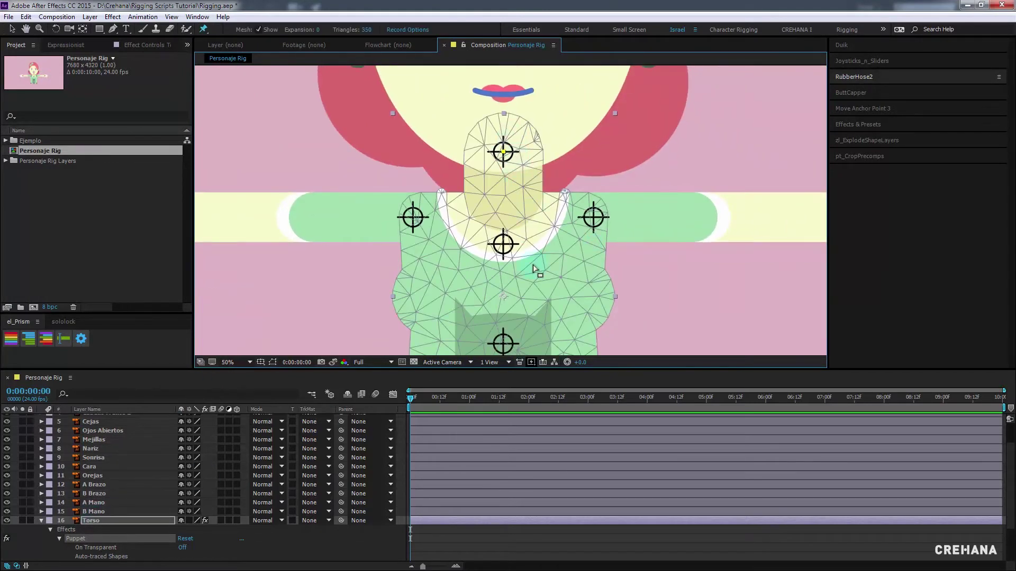
scroll(476, 218, "up", 4)
scroll(447, 257, "up", 2)
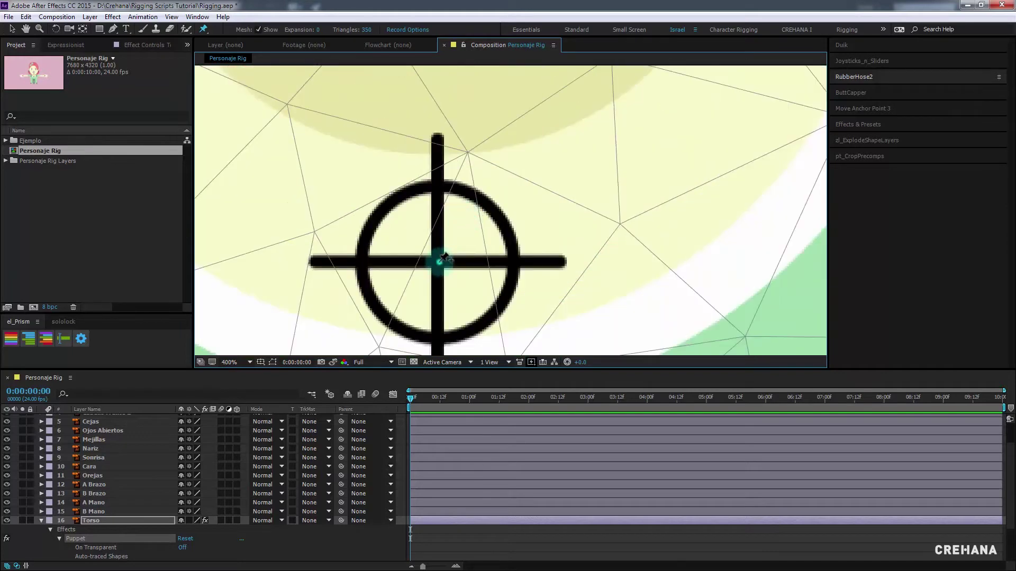
left_click(443, 259)
scroll(463, 228, "down", 8)
scroll(494, 243, "up", 1)
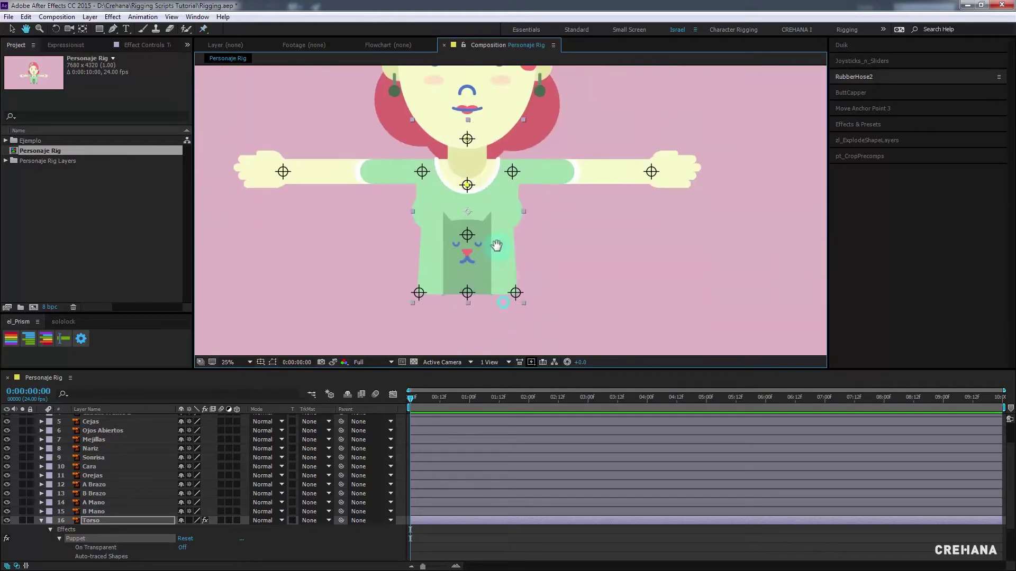
scroll(476, 227, "up", 3)
scroll(386, 228, "up", 4)
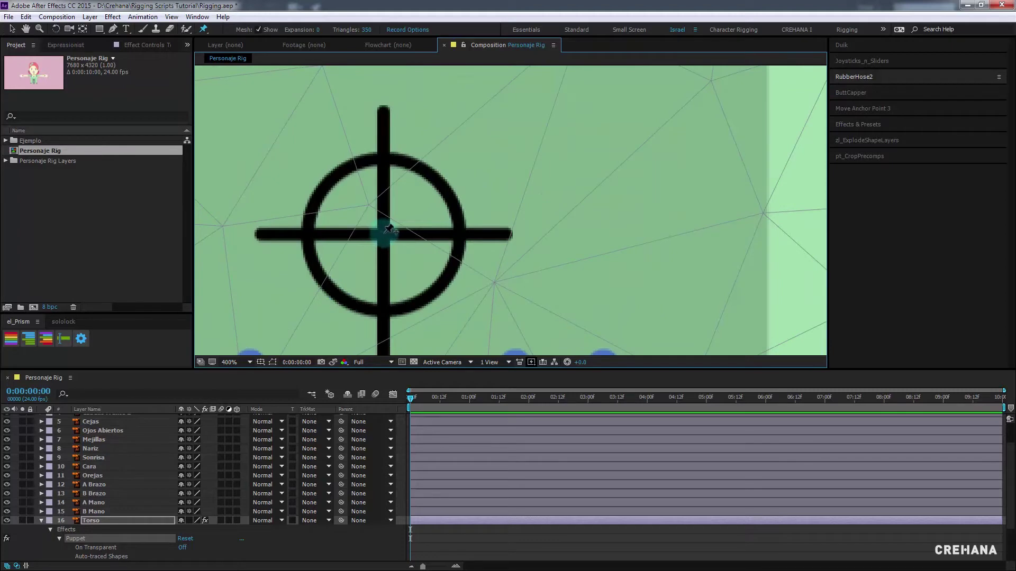
scroll(447, 229, "down", 8)
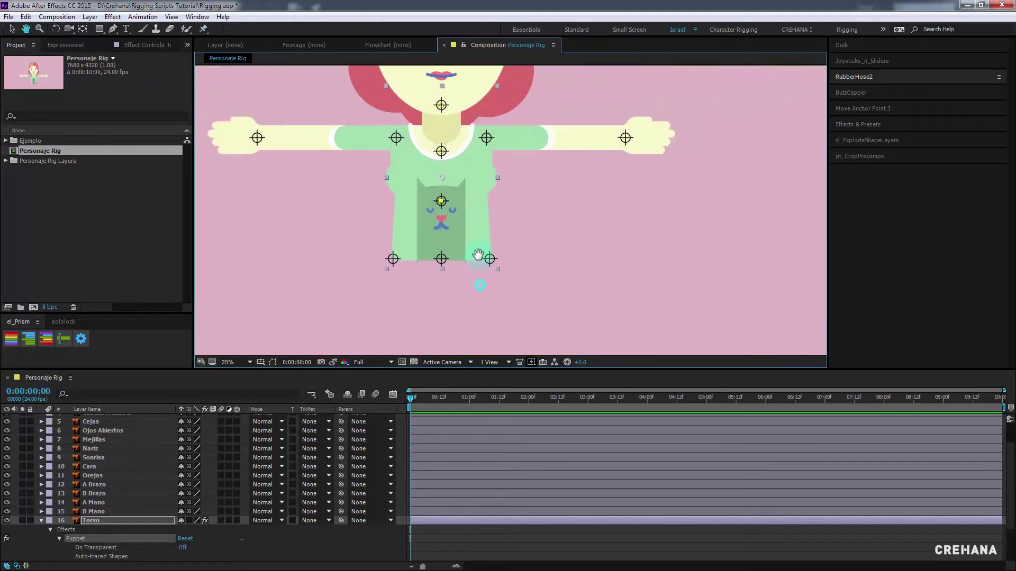
scroll(478, 255, "up", 3)
scroll(483, 171, "up", 5)
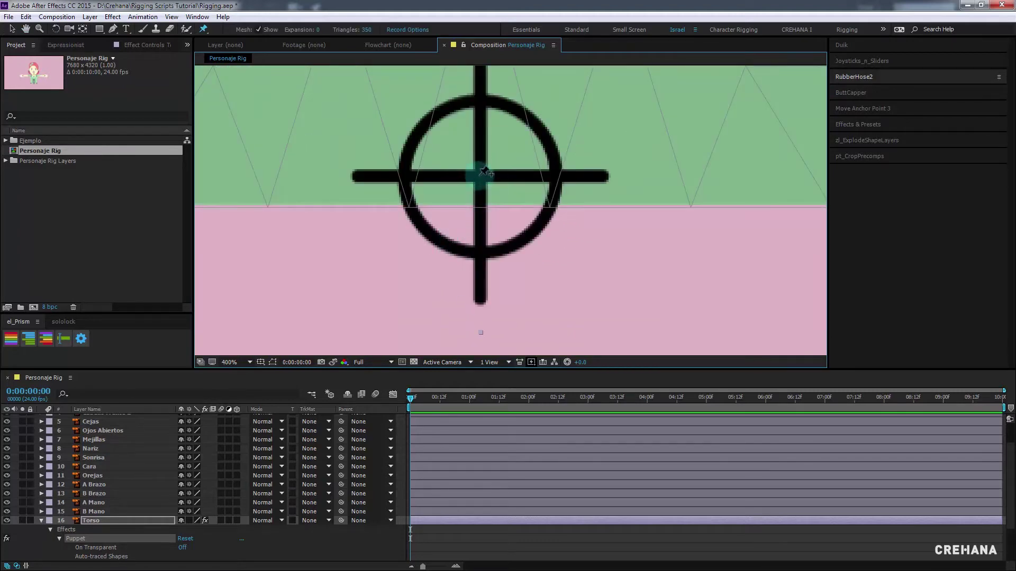
scroll(510, 170, "down", 4)
scroll(487, 153, "down", 2)
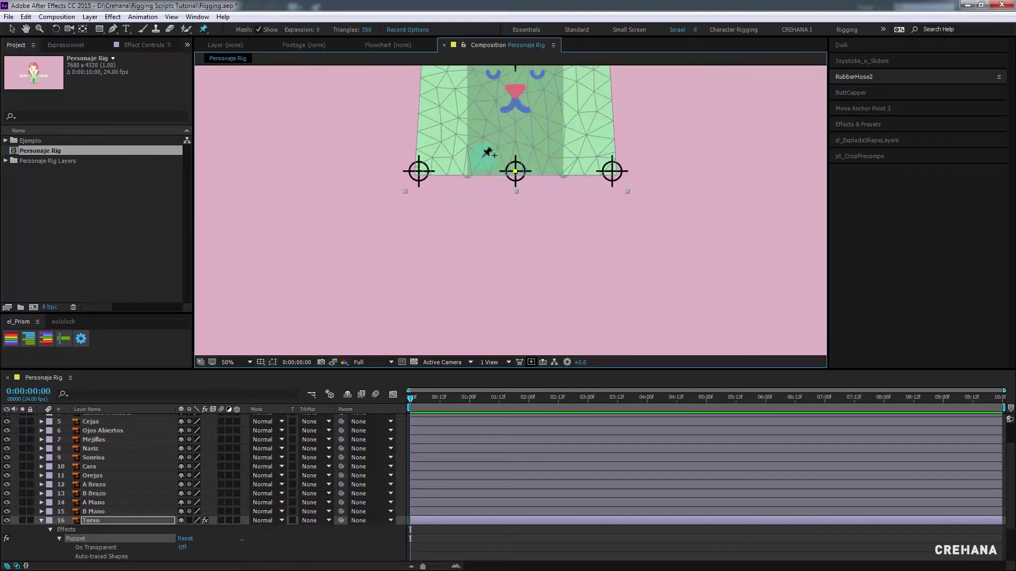
scroll(464, 170, "down", 2)
scroll(414, 231, "up", 5)
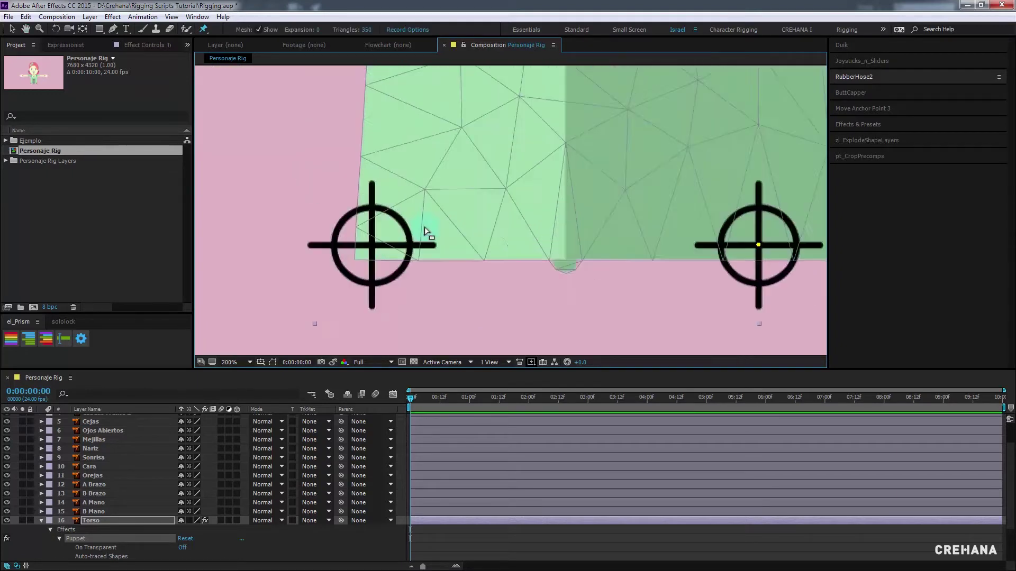
scroll(332, 268, "up", 3)
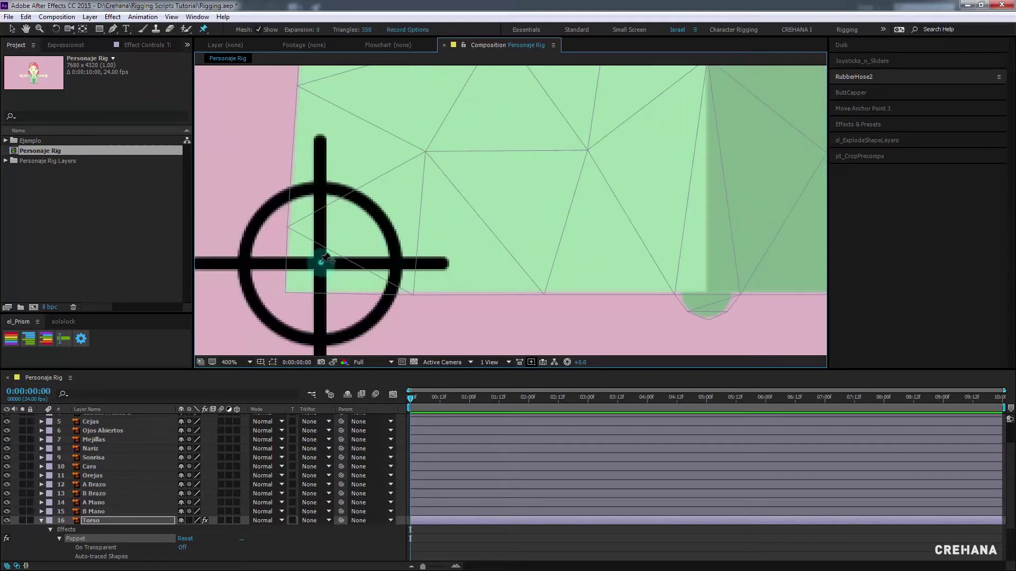
scroll(356, 261, "down", 3)
scroll(715, 253, "up", 3)
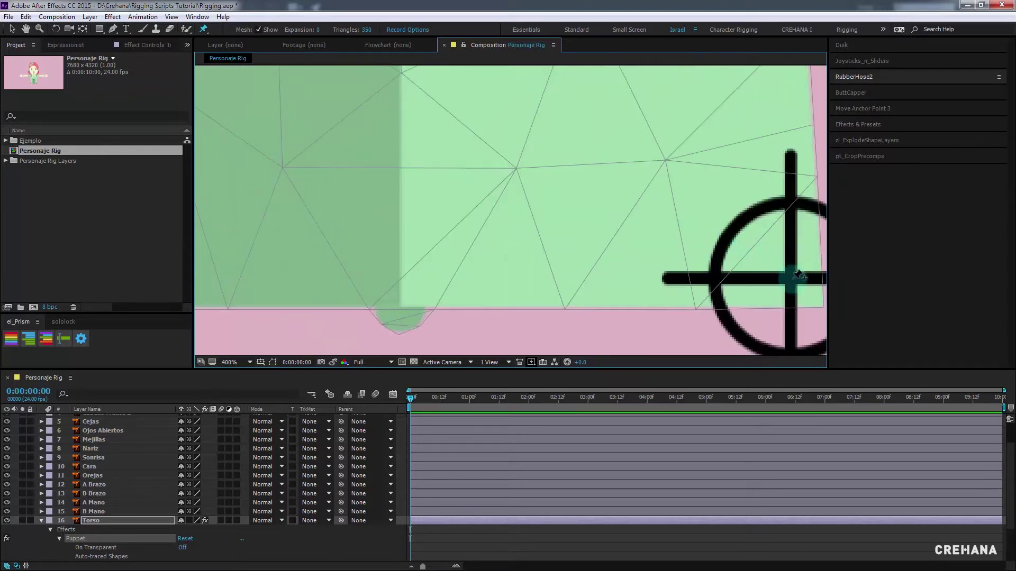
scroll(642, 218, "down", 3)
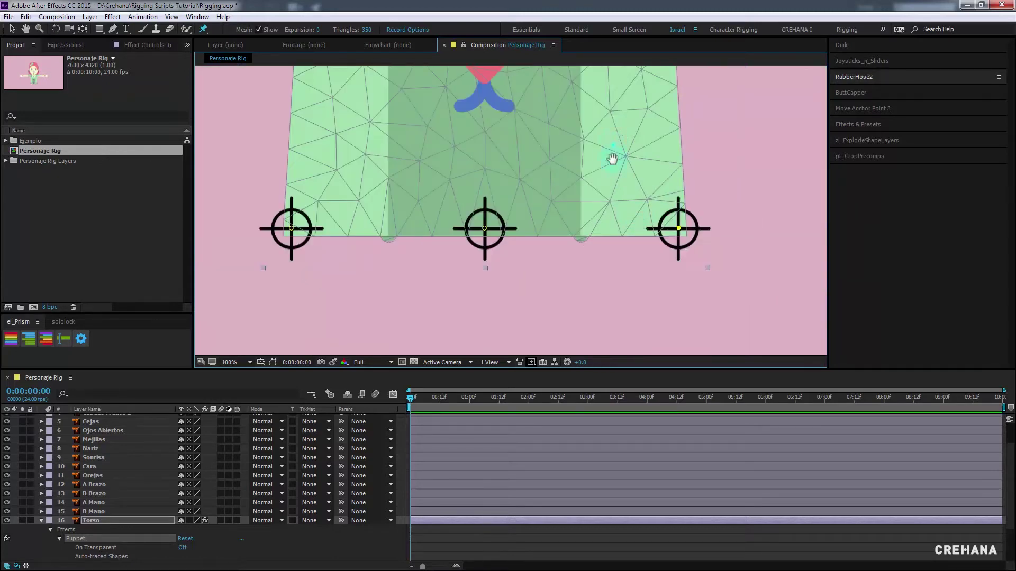
scroll(612, 159, "up", 2)
left_click_drag(587, 275, 595, 301)
scroll(374, 201, "up", 4)
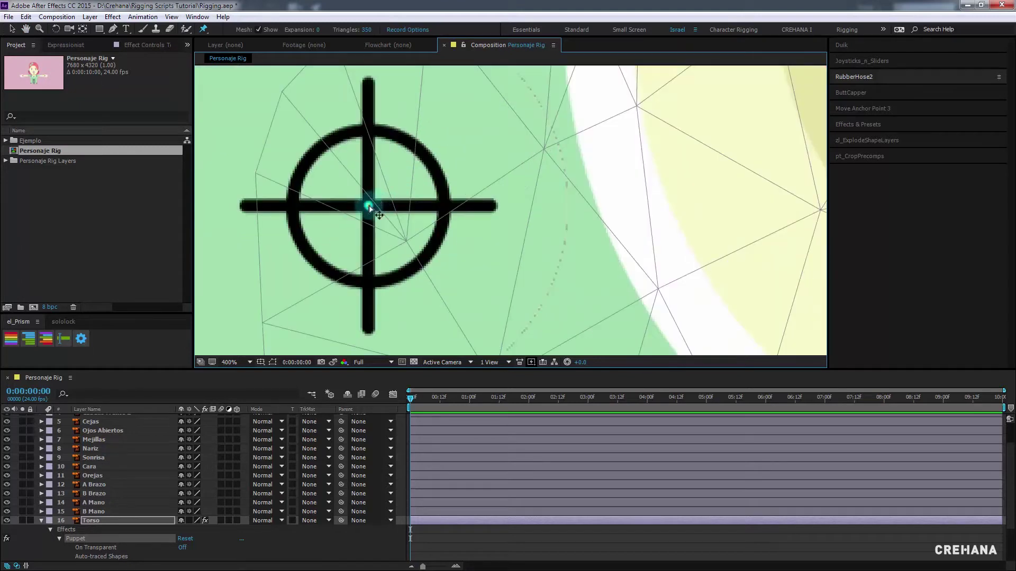
scroll(369, 208, "down", 3)
scroll(756, 202, "up", 3)
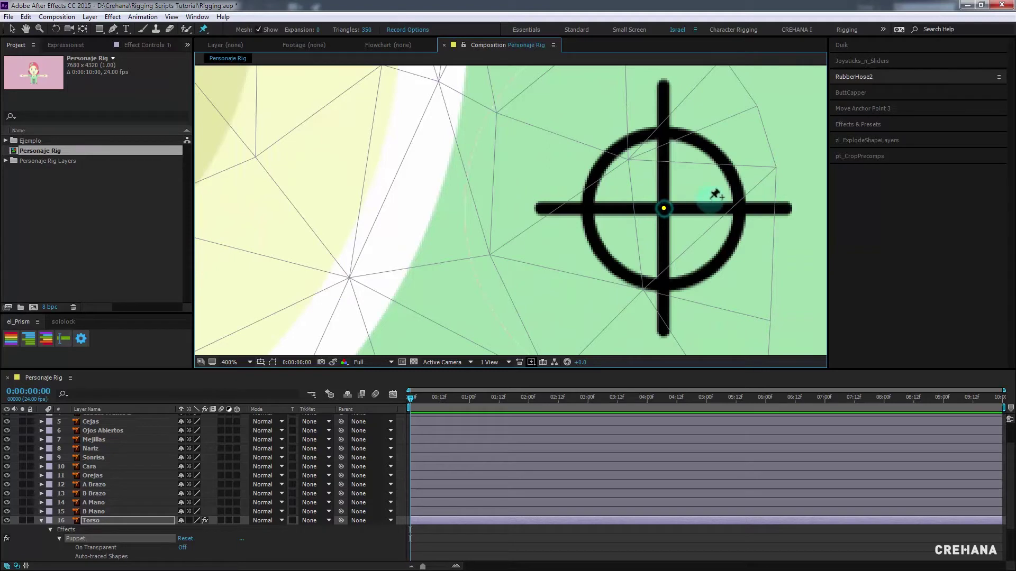
scroll(610, 208, "down", 3)
scroll(626, 202, "down", 5)
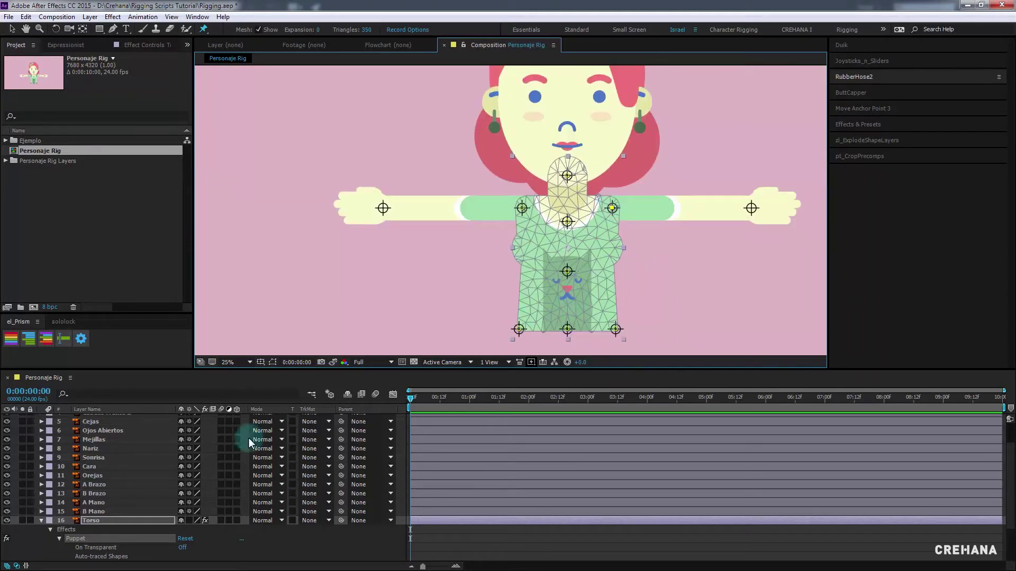
scroll(133, 492, "down", 1)
scroll(133, 492, "down", 1)
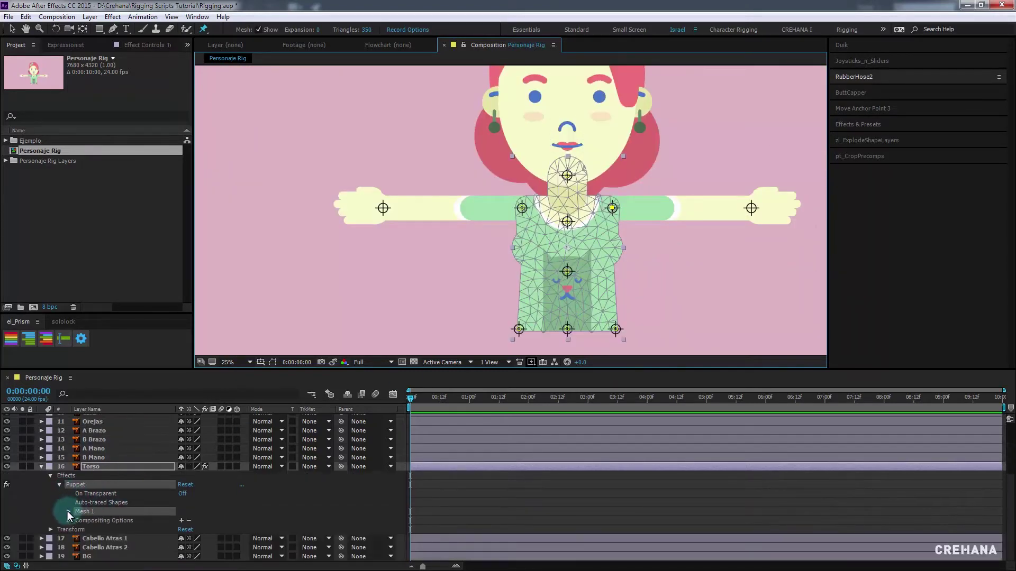
Reveal the Torso's Puppet Pin 1–8 under Mesh 1 > Deform and expand the Duik panel
left_click(69, 511)
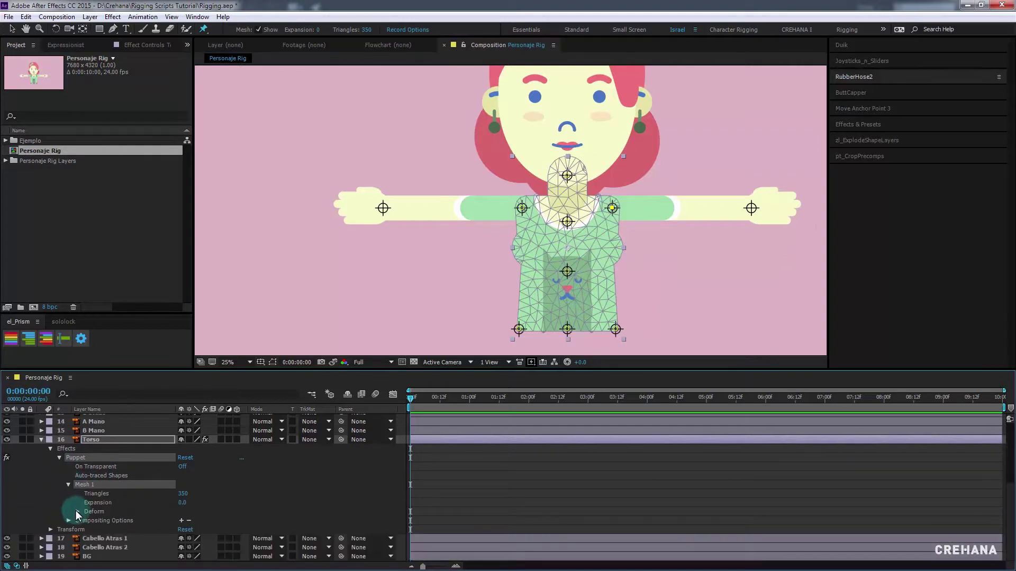
left_click(75, 510)
scroll(133, 503, "down", 2)
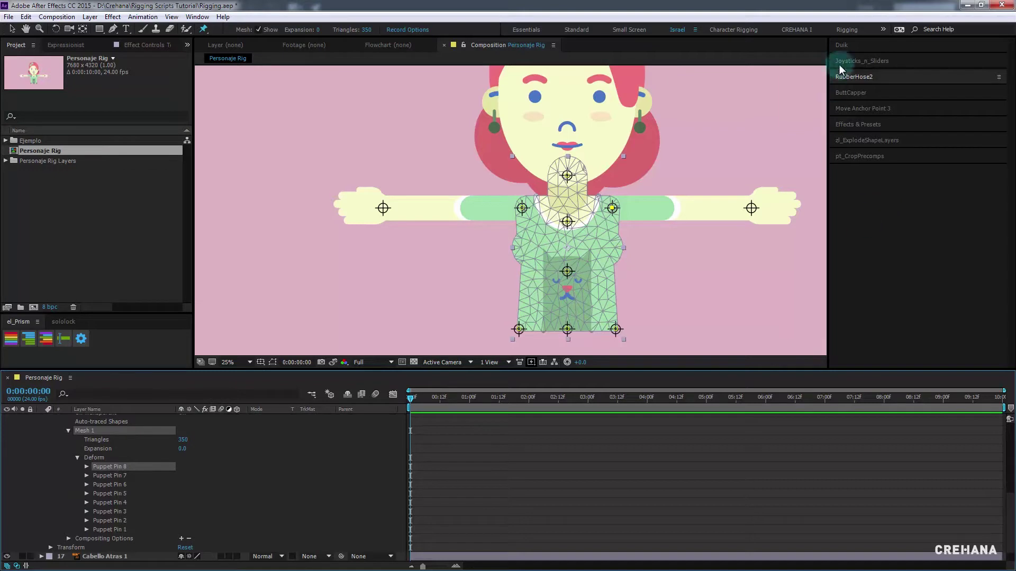
left_click(856, 46)
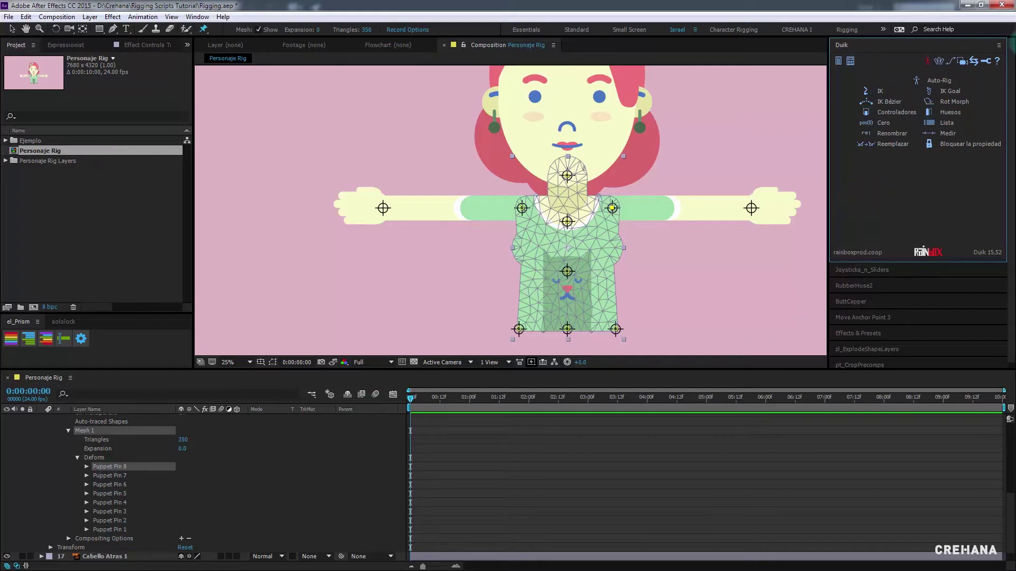
left_click(997, 61)
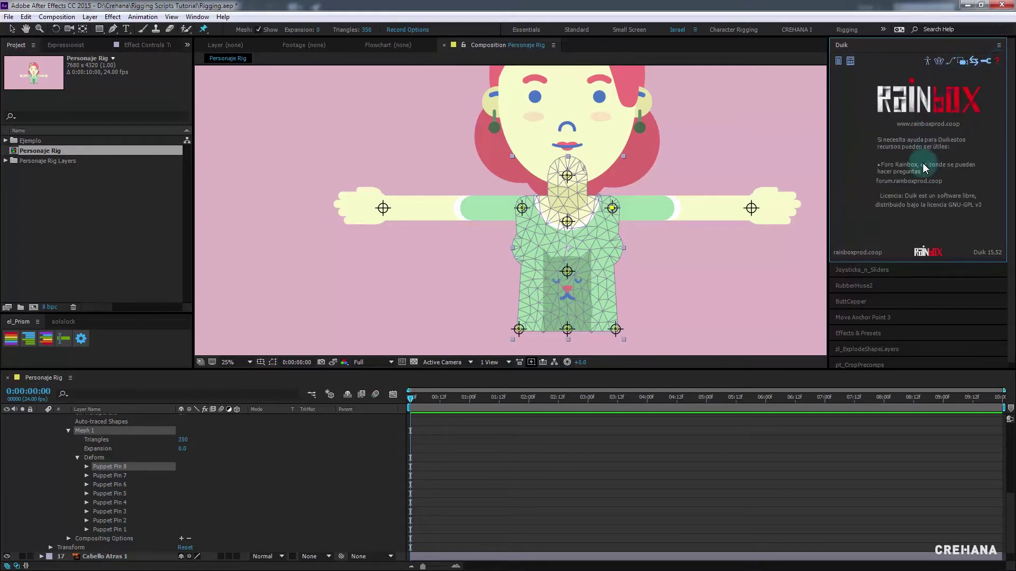
left_click(985, 61)
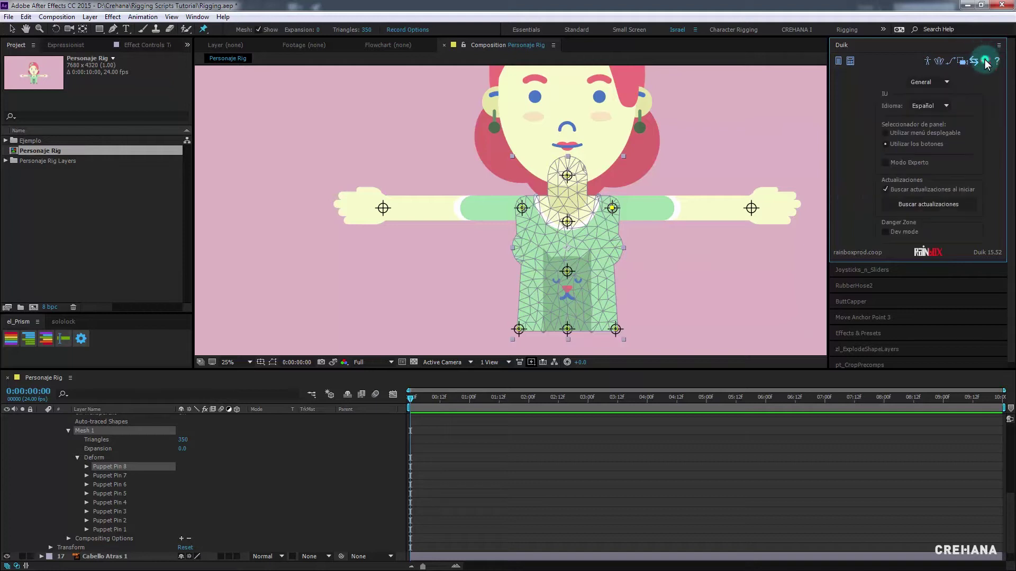
left_click(926, 108)
left_click(991, 119)
left_click(927, 61)
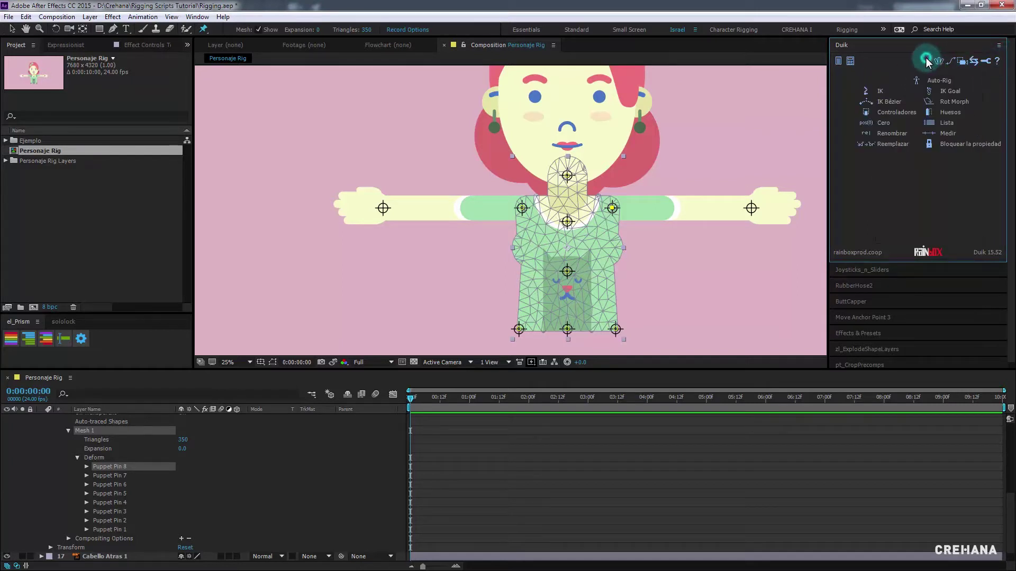
left_click(142, 460)
Rename the first three torso puppet pins Cuello 1, Cuello 2 and Torso 1
left_click(117, 529)
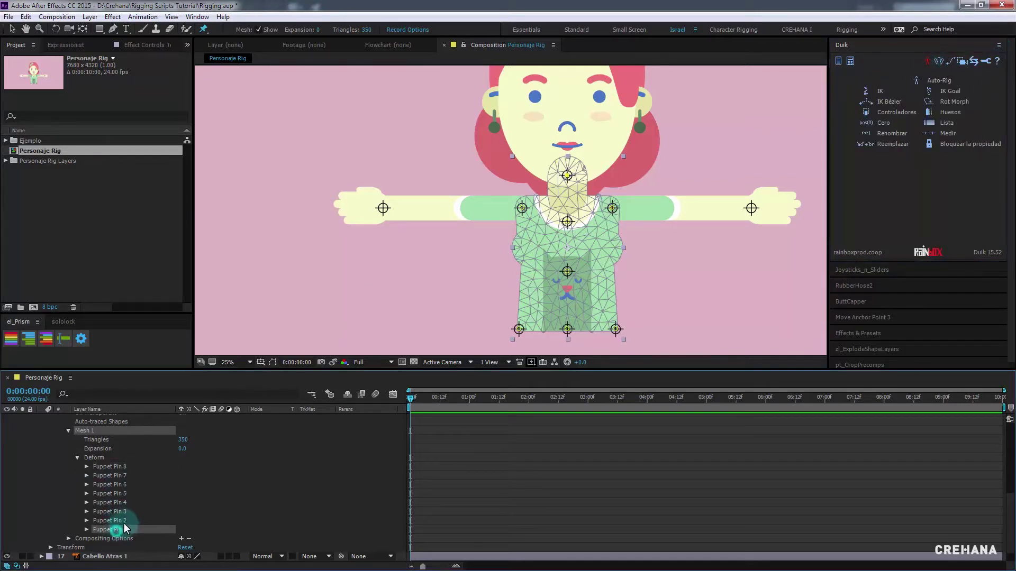
key("Return")
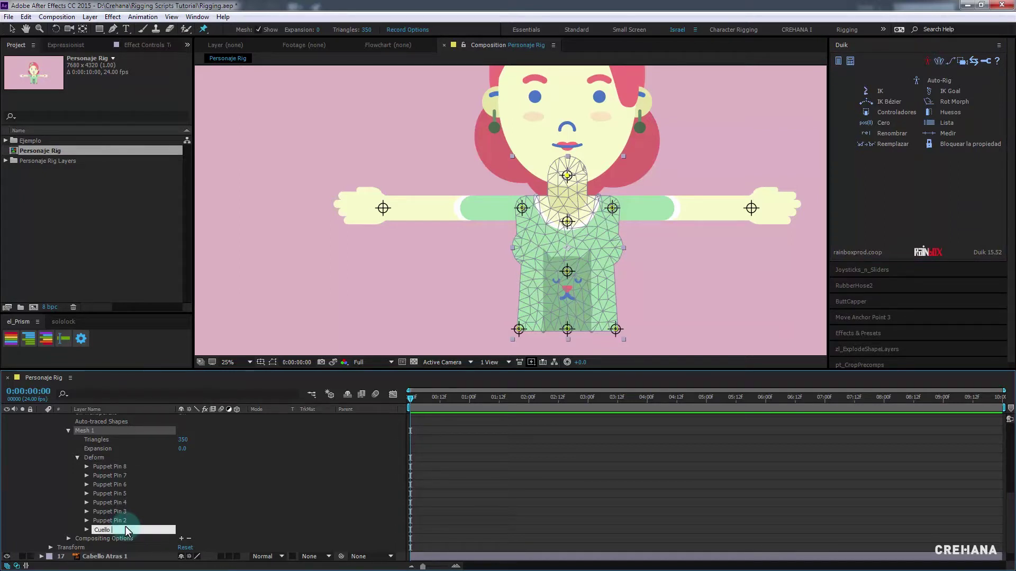
key("Return")
left_click(126, 521)
key("Return")
type("Cuello 1")
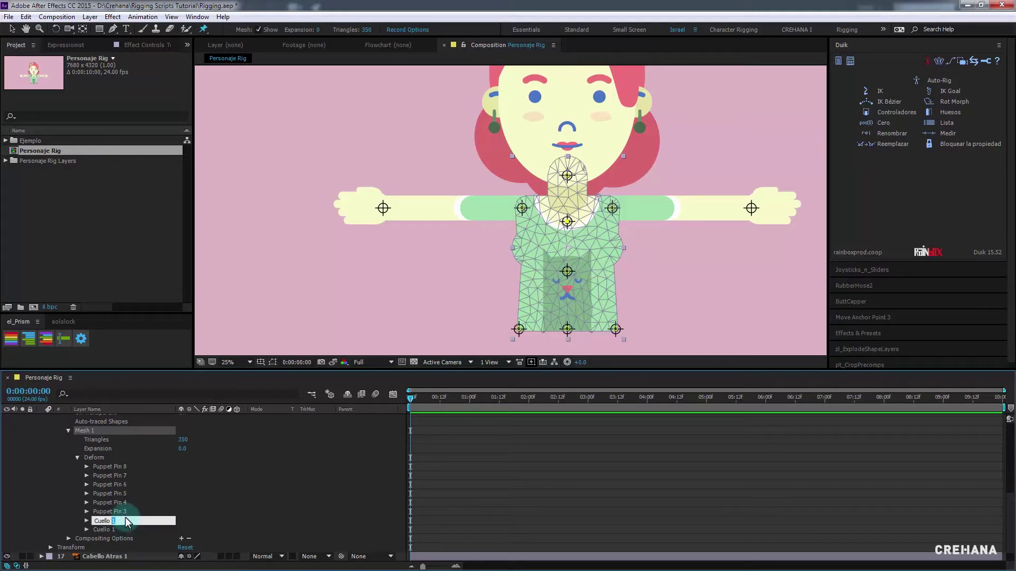
key("Return")
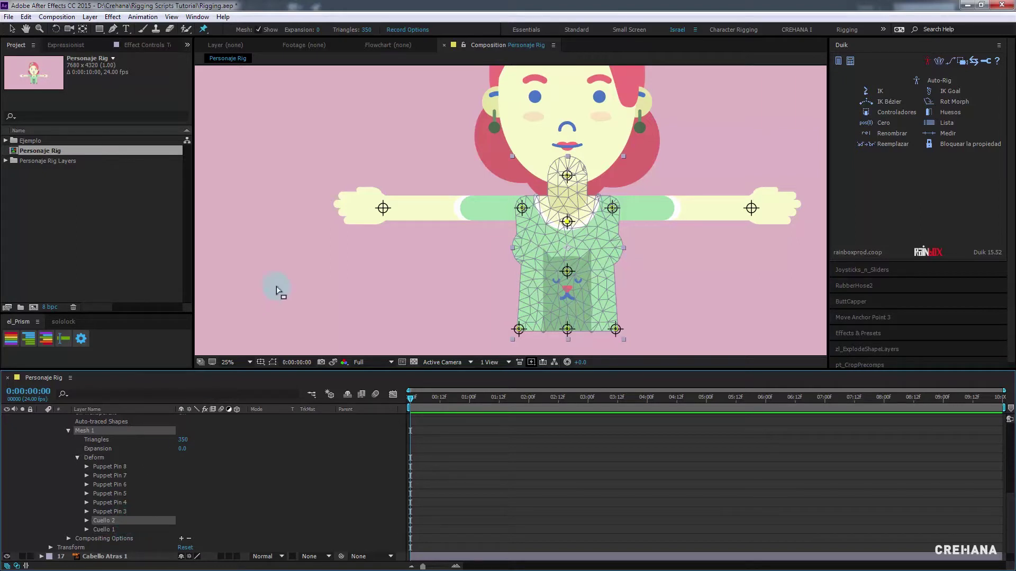
left_click(115, 512)
key("Return")
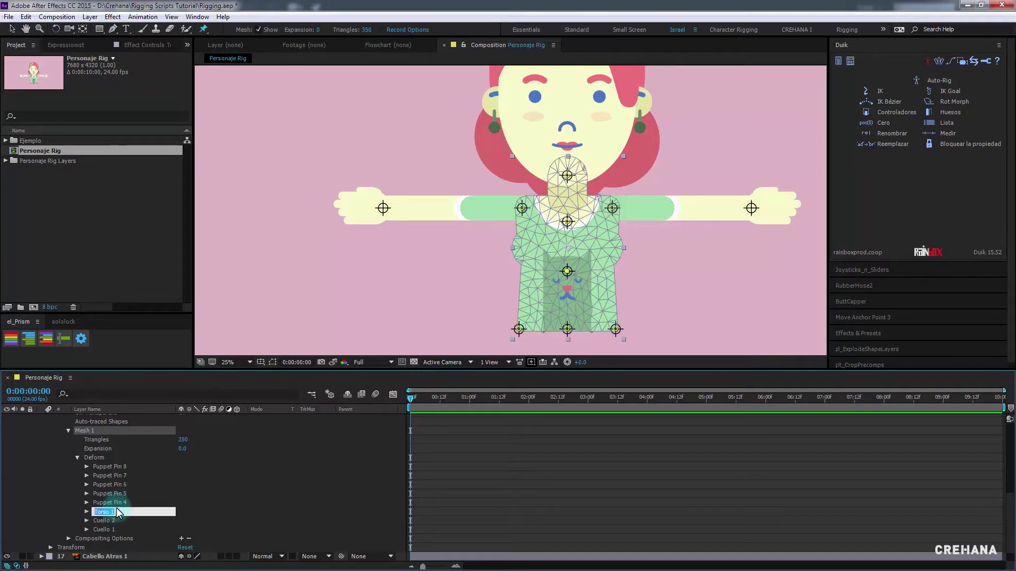
key("Return")
Rename the next three puppet pins Torso 2, A Lado and B Lado
left_click(118, 504)
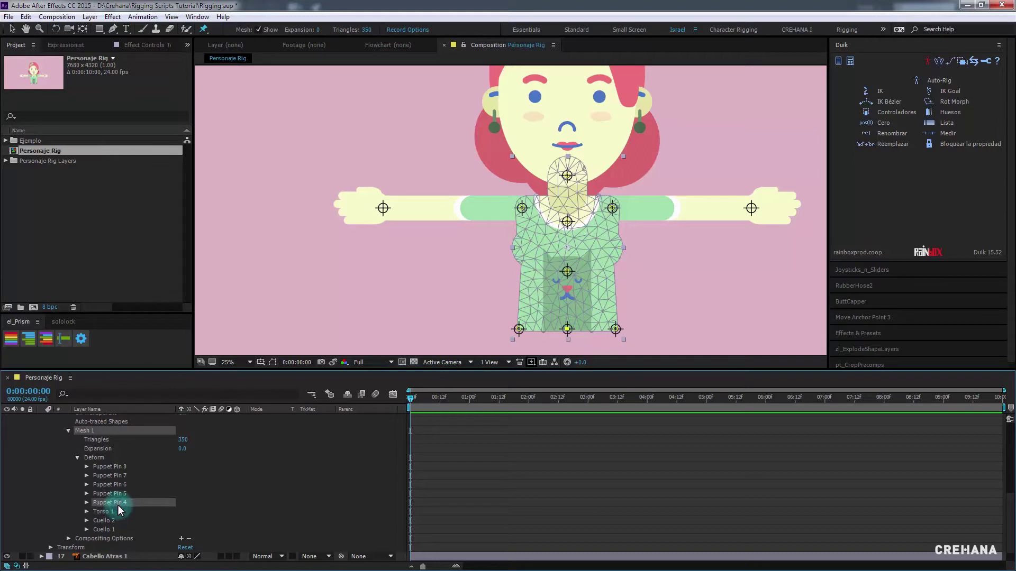
key("Return")
type("Torso 12")
key("Return")
left_click(113, 494)
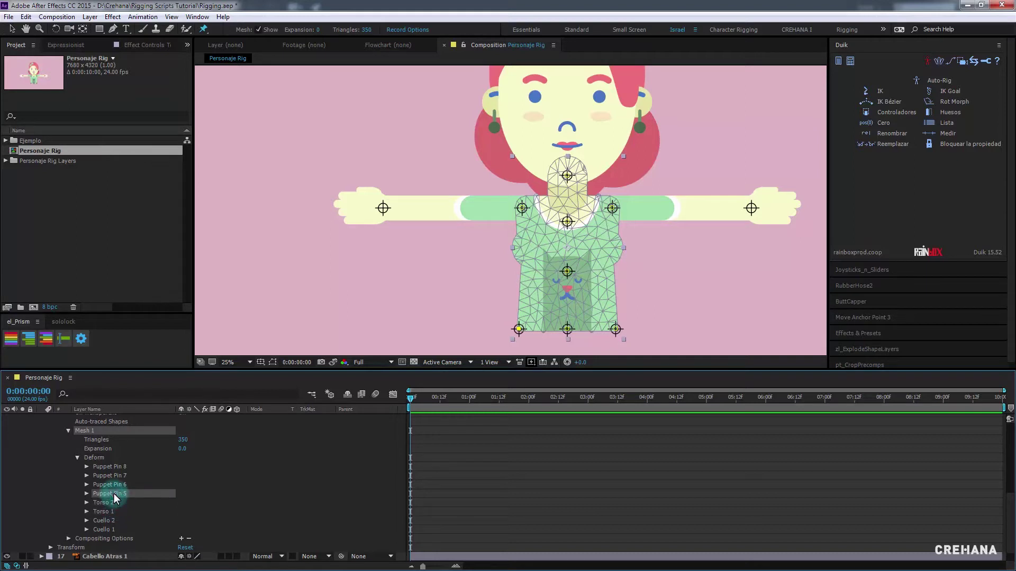
key("Return")
left_click(116, 485)
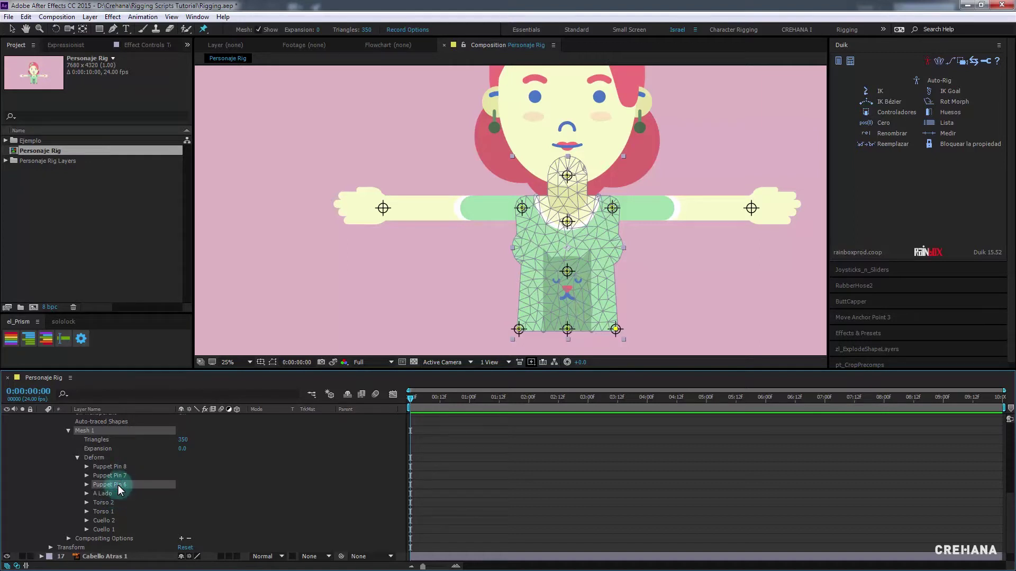
key("Return")
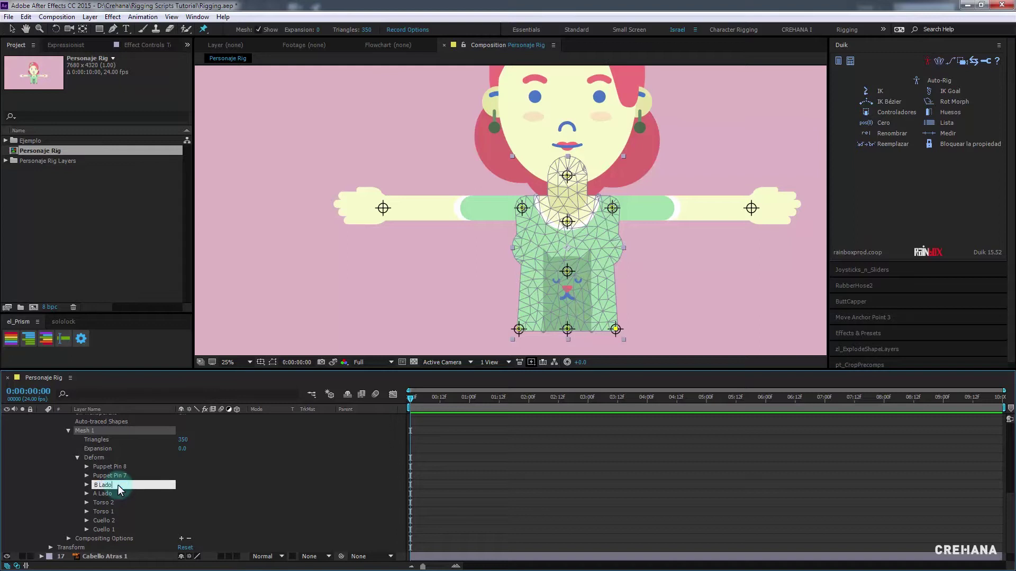
key("Return")
Rename the last two pins A Omoplato and B Omoplato, then select the Deform group
left_click(114, 475)
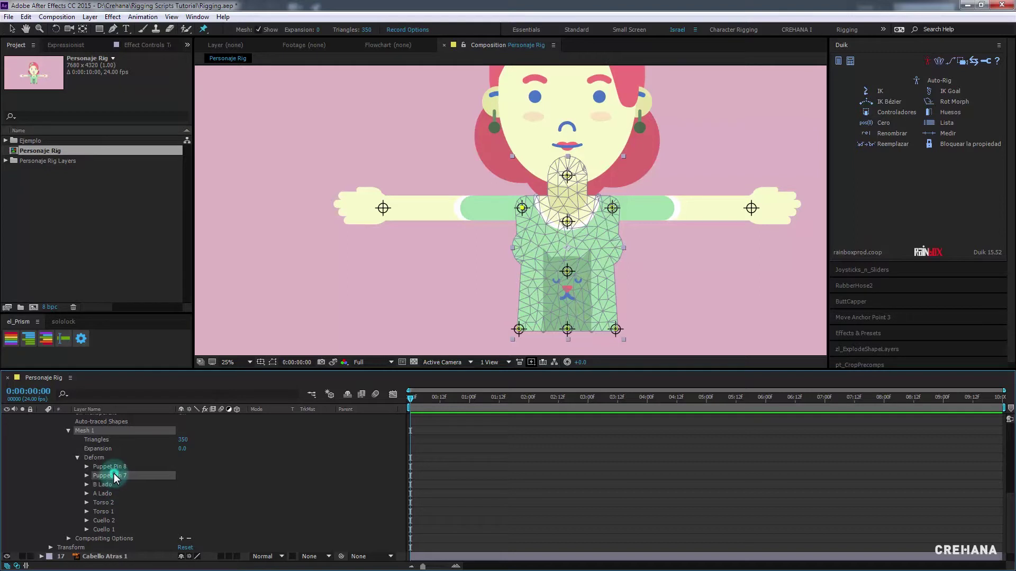
key("Return")
type("plato")
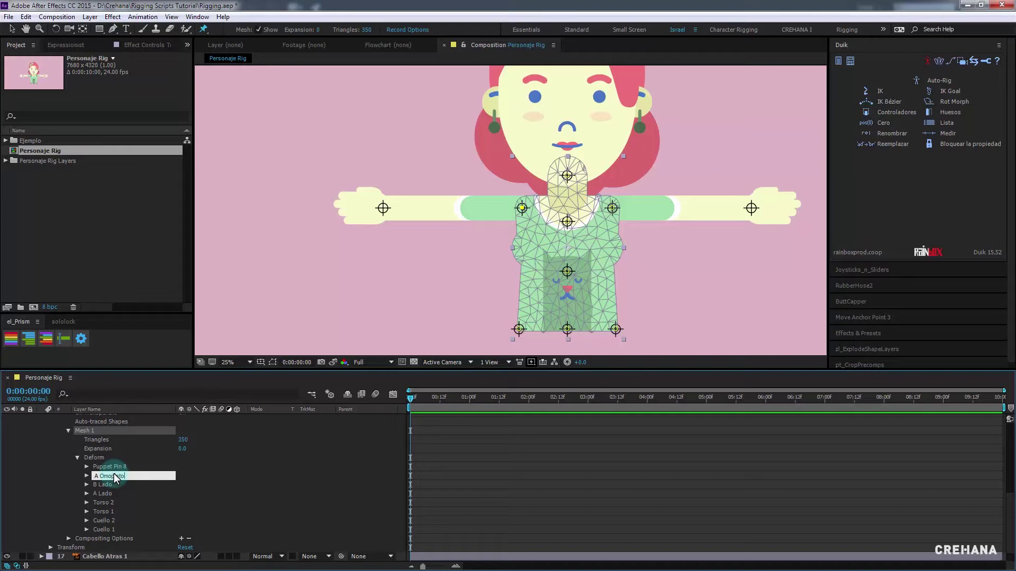
key("Return")
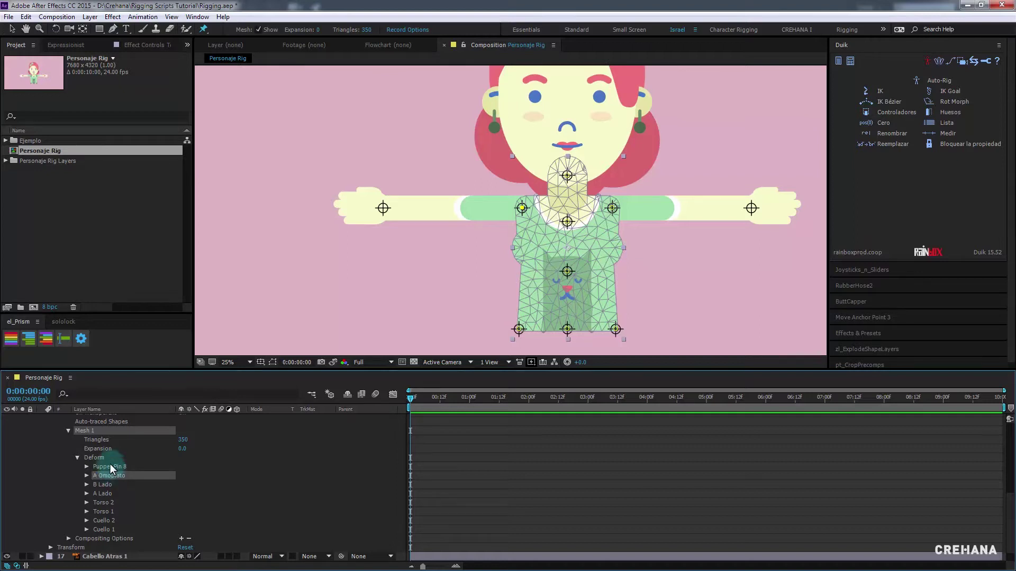
left_click(110, 464)
type("B Omoplato")
key("Return")
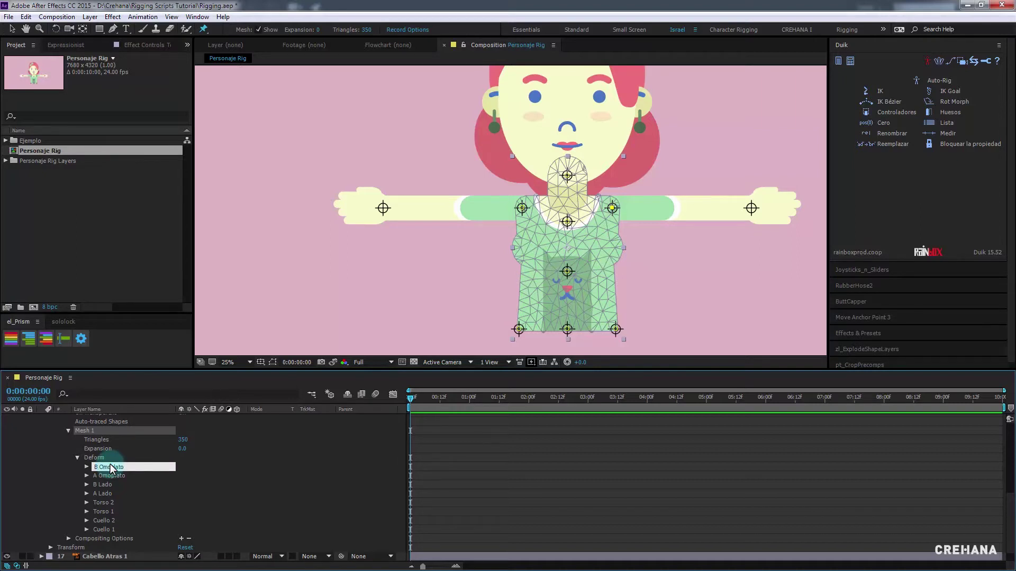
key("Return")
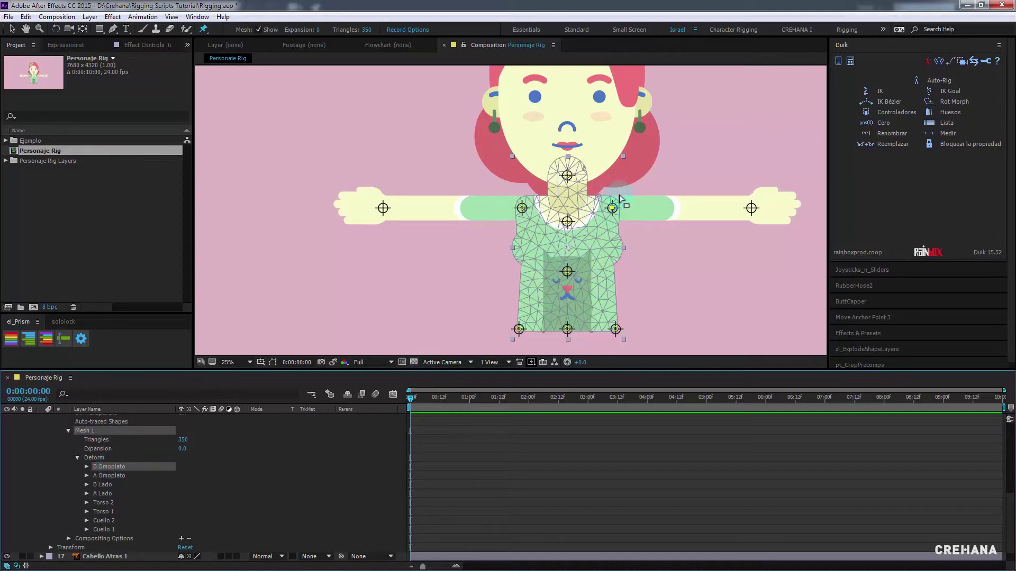
left_click(95, 456)
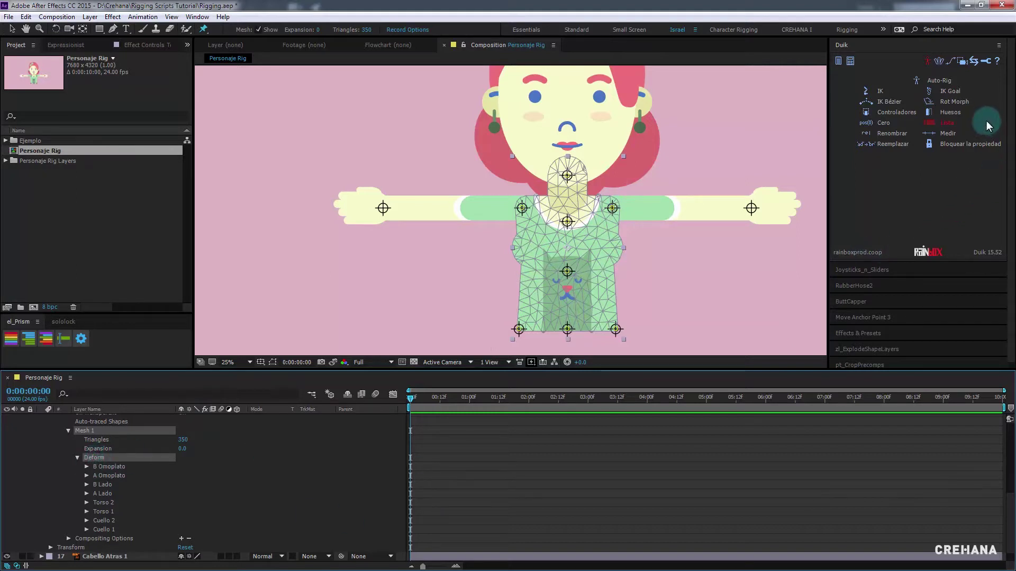
Create Duik Huesos bones for all eight pins, from B_B Omoplato to B_Cuello 1
left_click(951, 112)
left_click(203, 474)
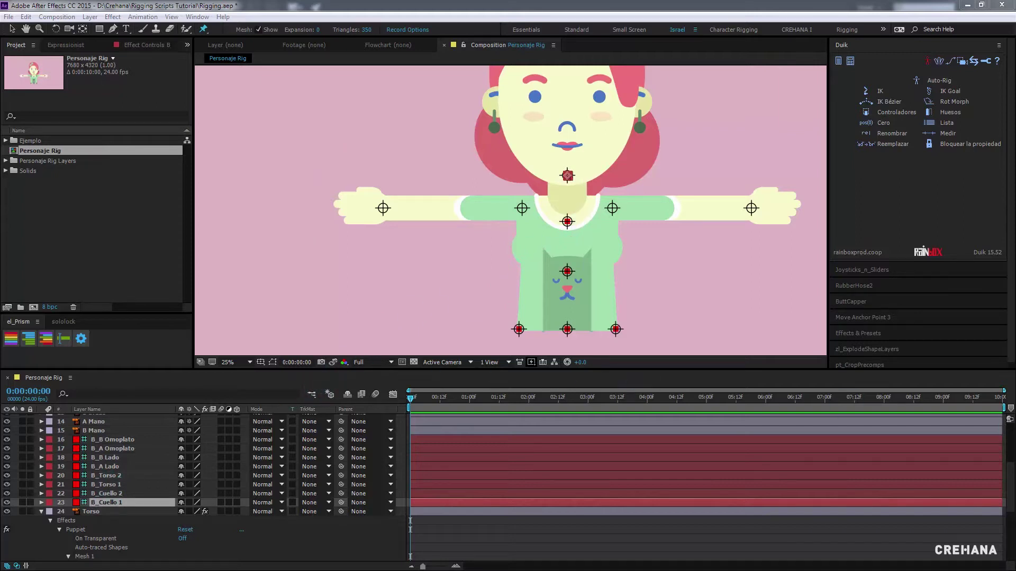
At the first frame, place the Cara layer's anchor point on the chin's neck marker
left_click(412, 399)
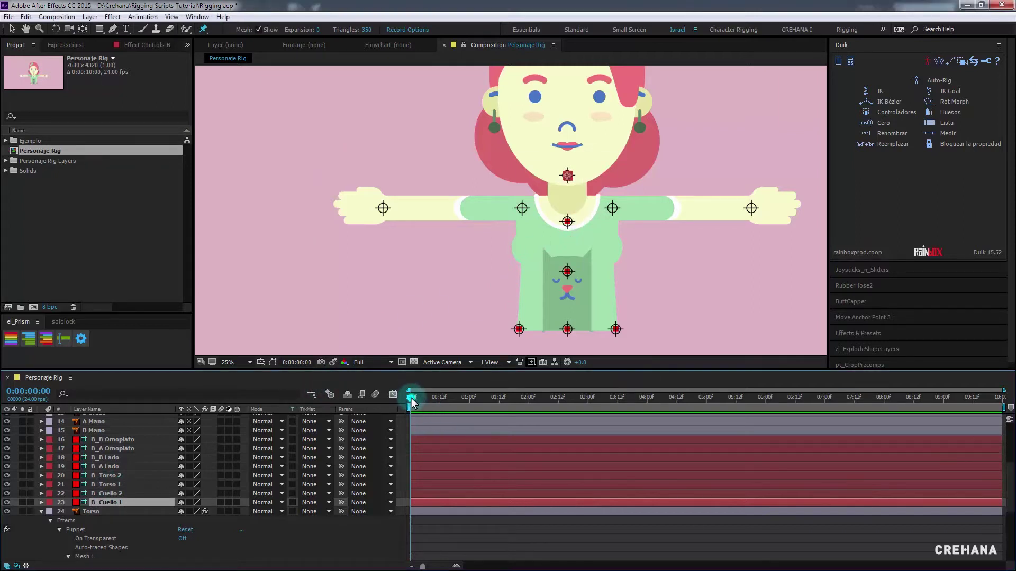
key("v")
left_click(599, 163)
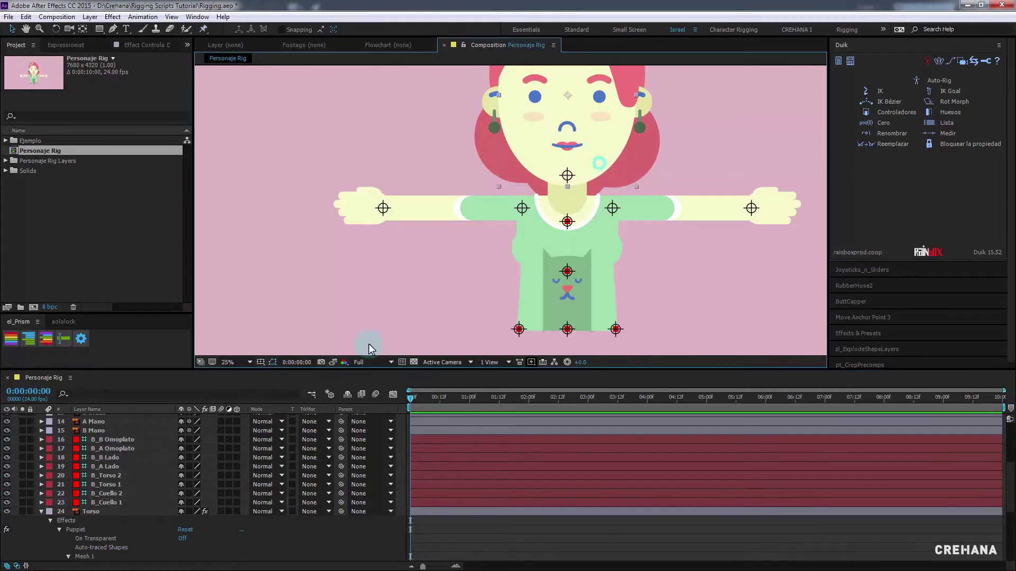
scroll(224, 481, "up", 3)
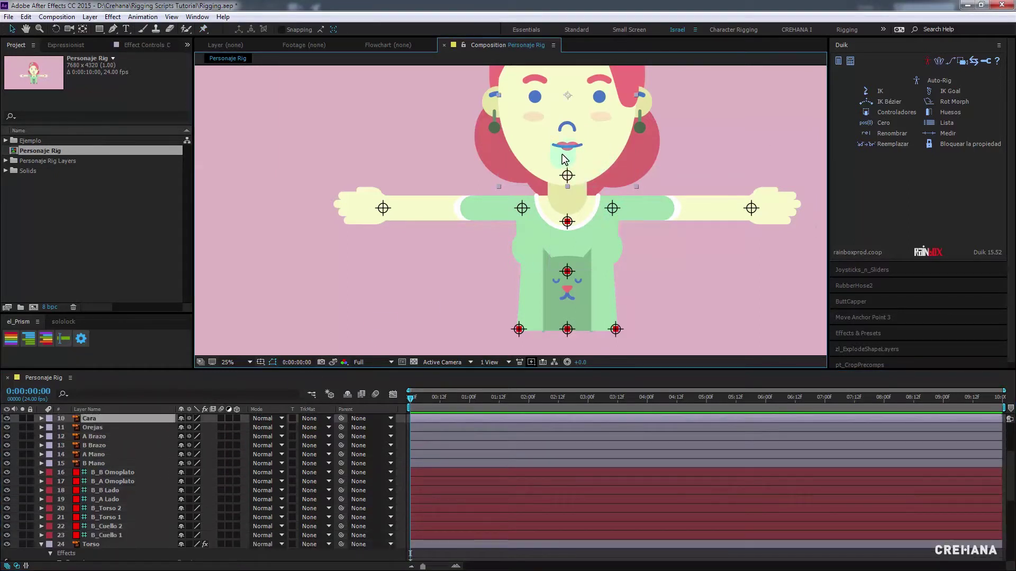
left_click_drag(565, 158, 501, 166)
left_click(121, 360)
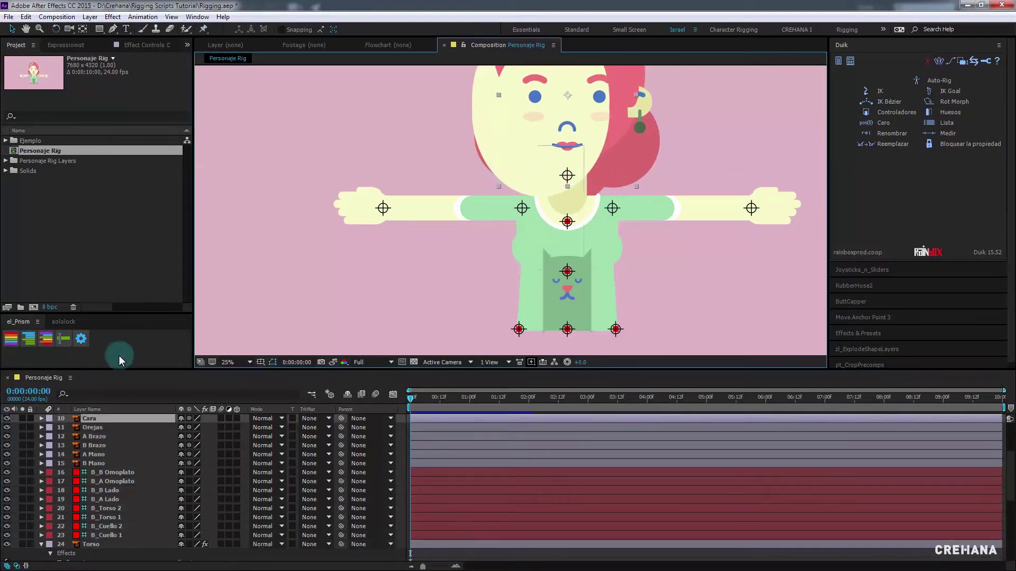
key("ctrl+z")
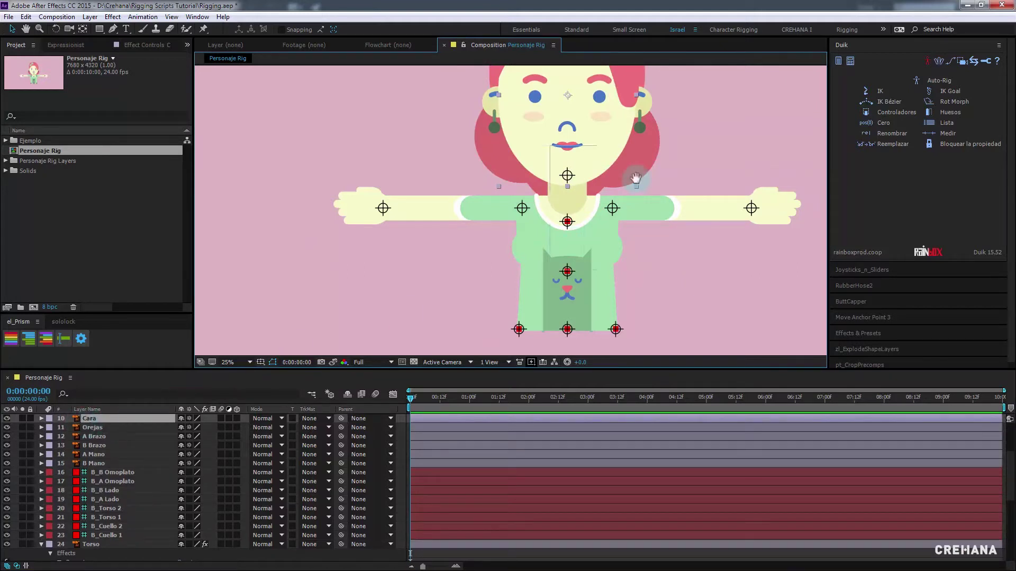
left_click_drag(666, 178, 647, 229)
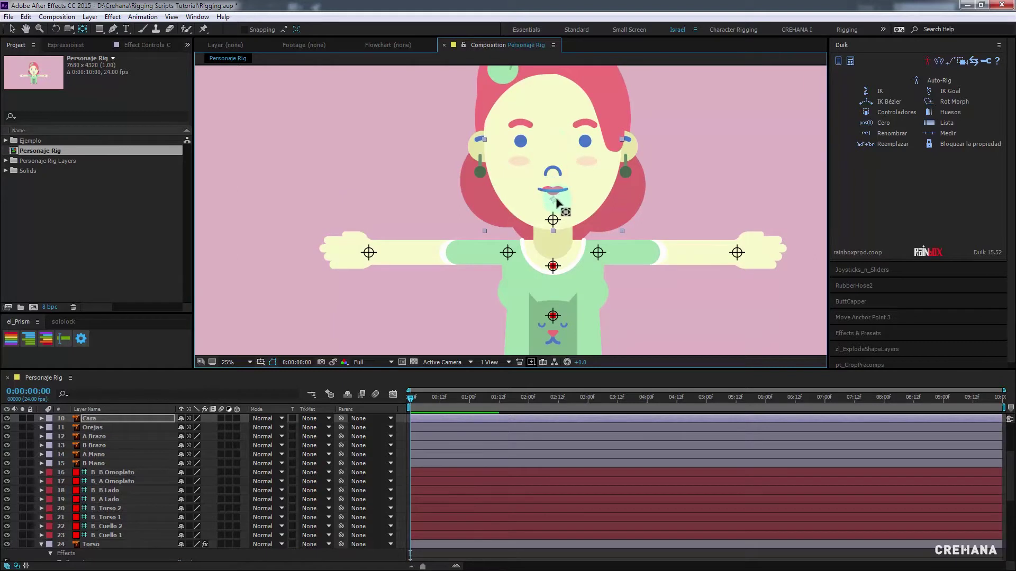
scroll(551, 214, "up", 4)
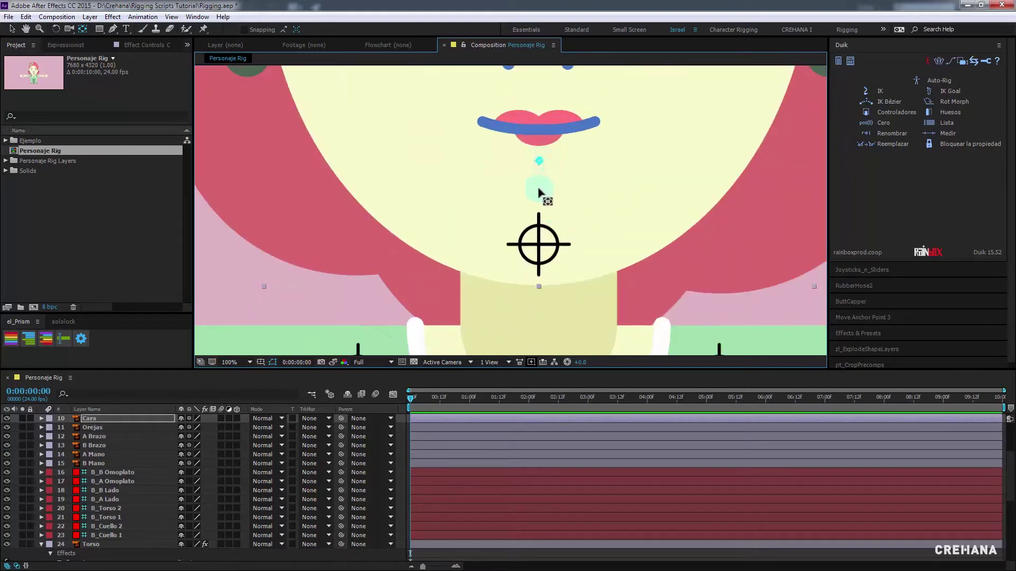
scroll(540, 241, "up", 4)
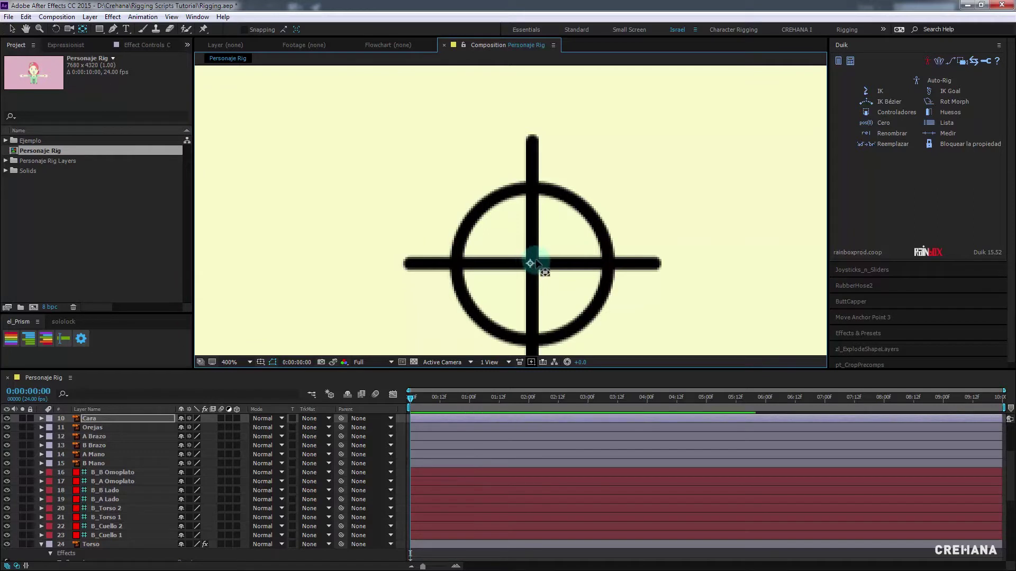
scroll(583, 262, "down", 4)
scroll(583, 265, "down", 4)
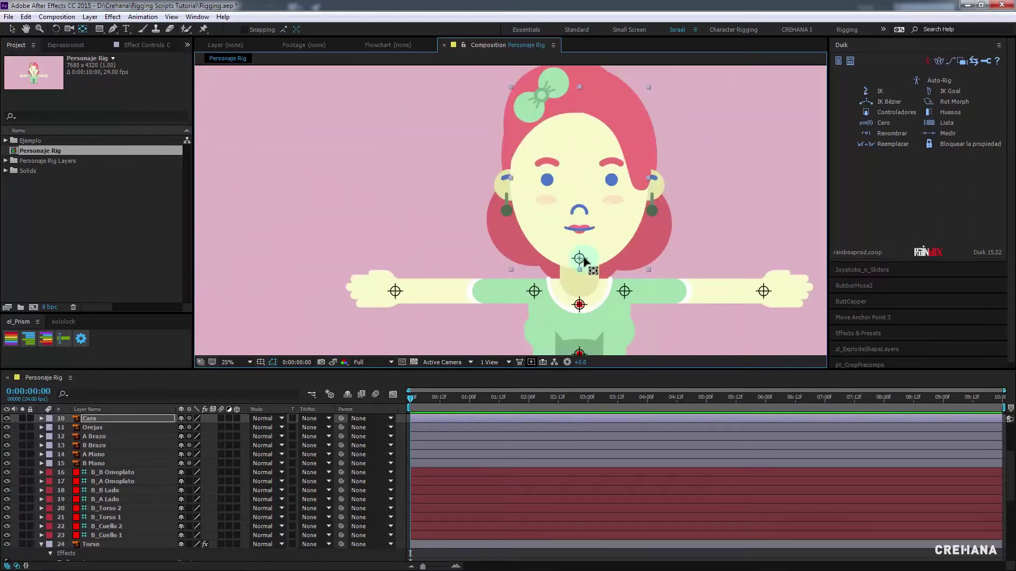
scroll(138, 475, "up", 2)
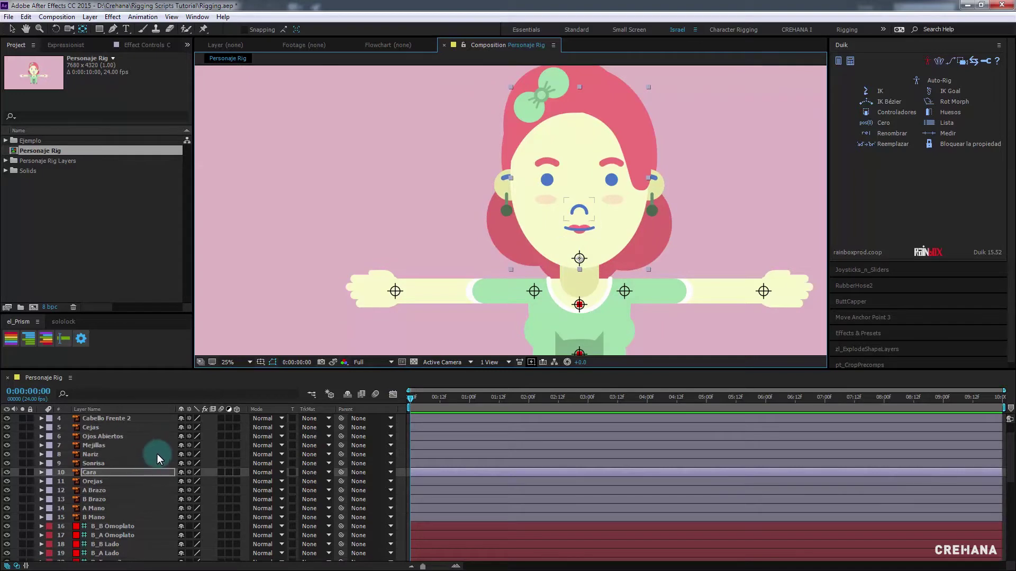
Parent the face feature layers, Adorno through Nariz, Sonrisa and Orejas, to Cara
left_click(103, 469)
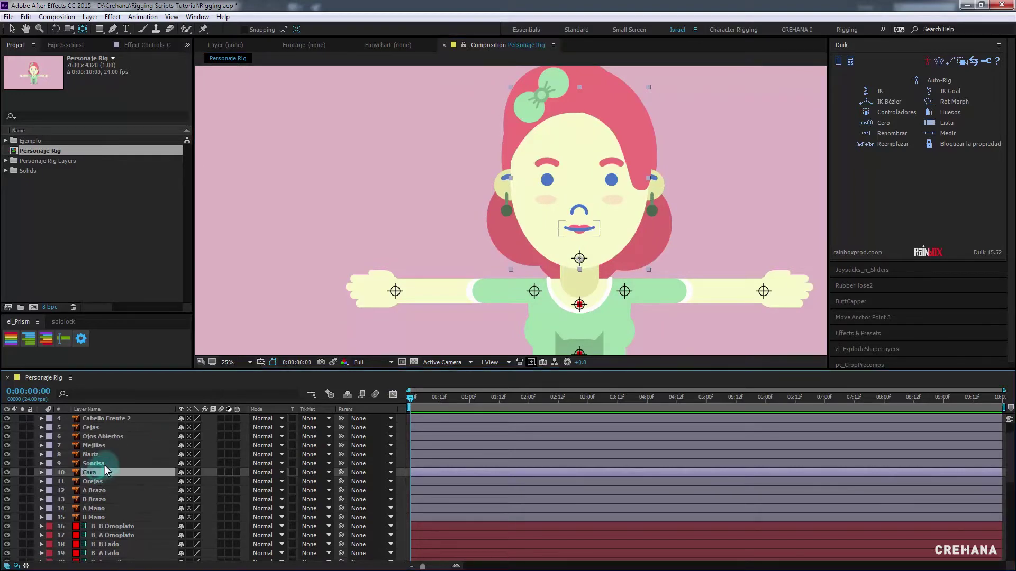
left_click(98, 471)
left_click(99, 471)
left_click(107, 466)
left_click(103, 465)
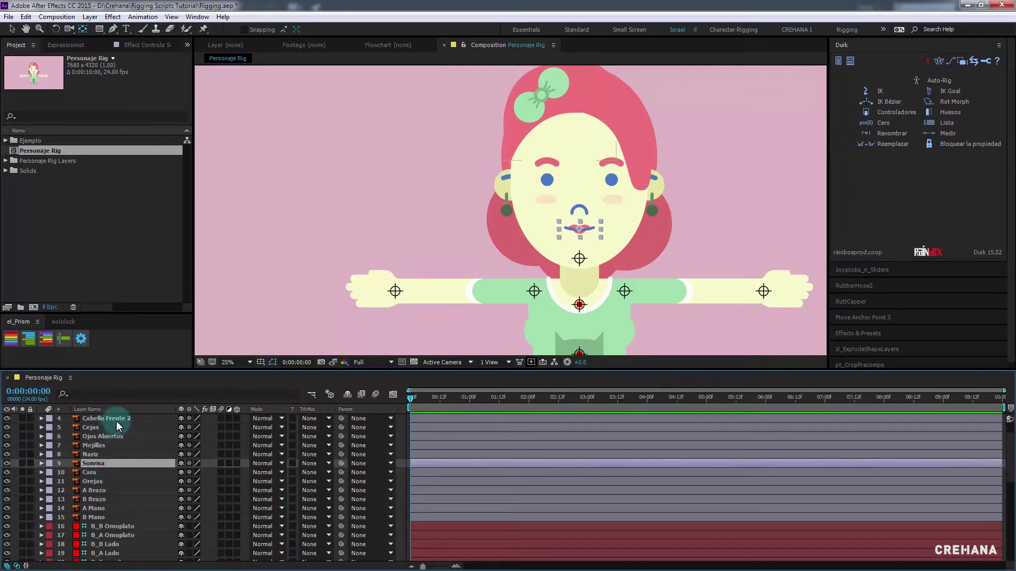
scroll(116, 439, "up", 3)
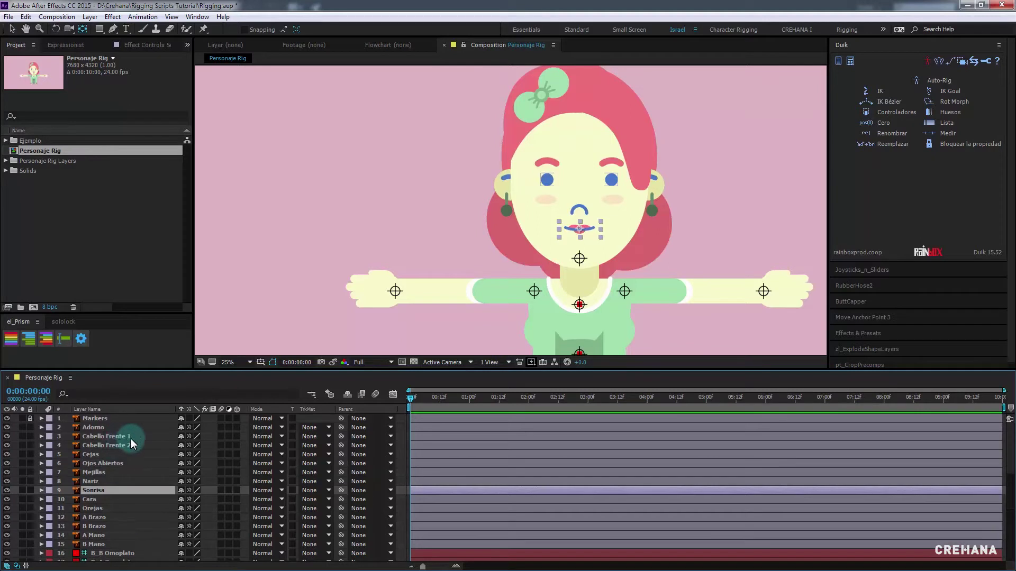
left_click(96, 429)
left_click(100, 481, "shift")
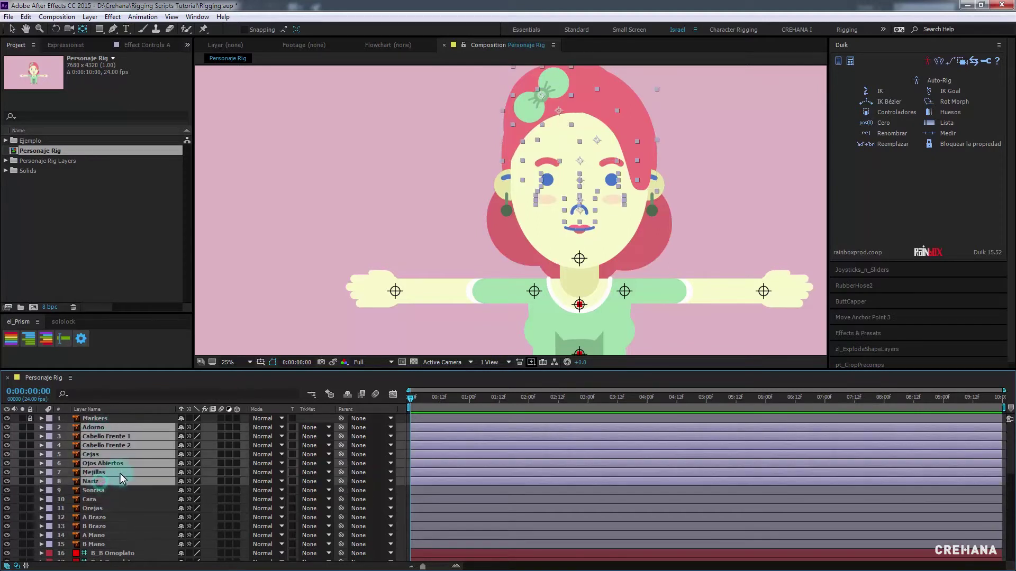
left_click(106, 491, "shift")
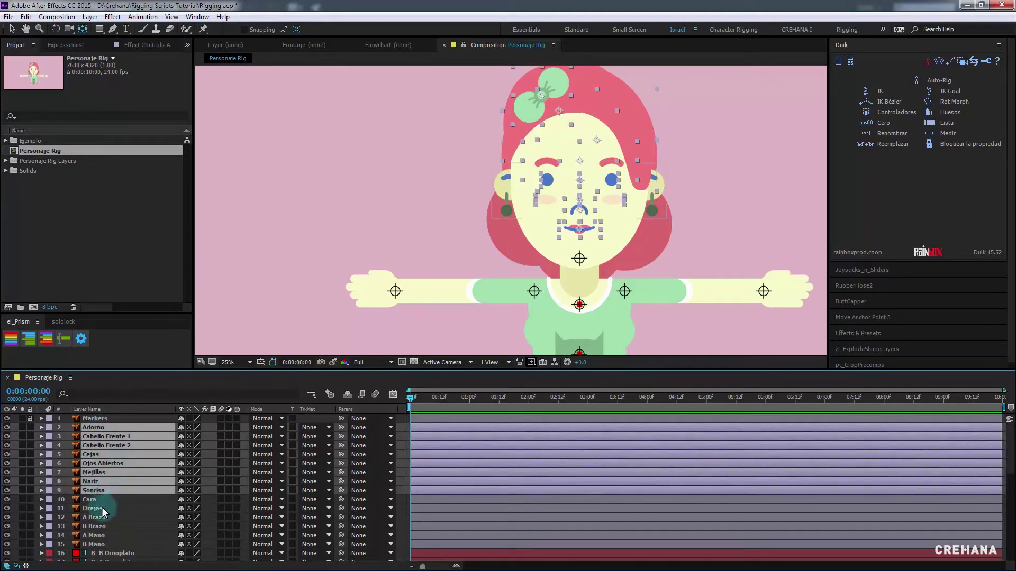
left_click(99, 509, "ctrl")
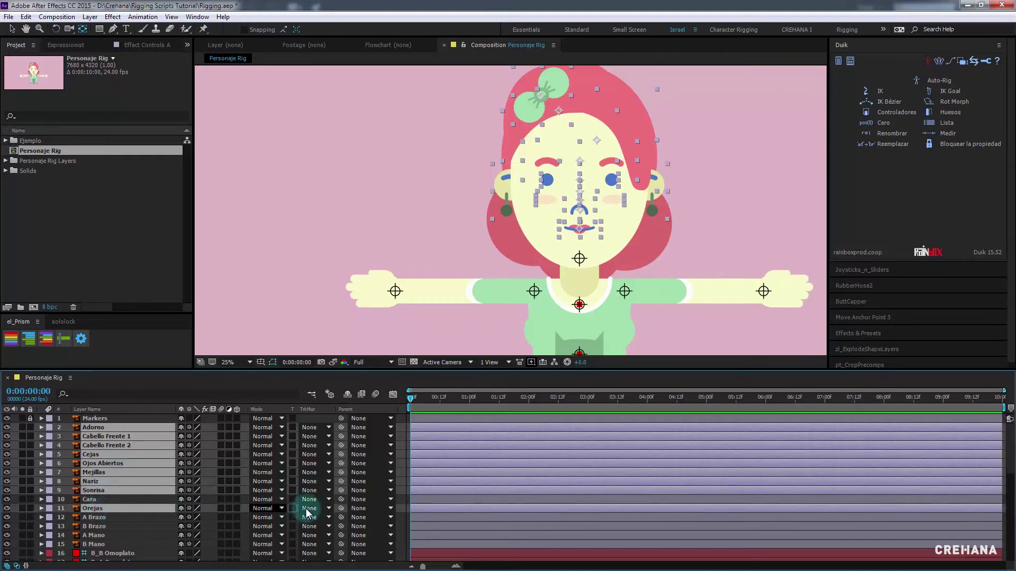
left_click_drag(341, 509, 91, 500)
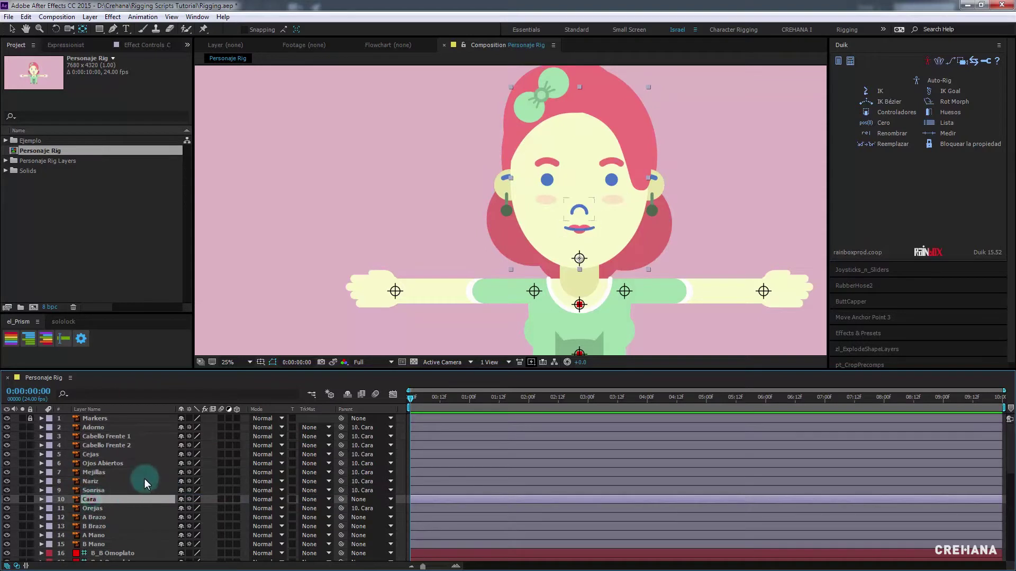
mouse_move(611, 248)
left_mouse_down()
mouse_move(629, 217)
mouse_move(598, 229)
left_mouse_up()
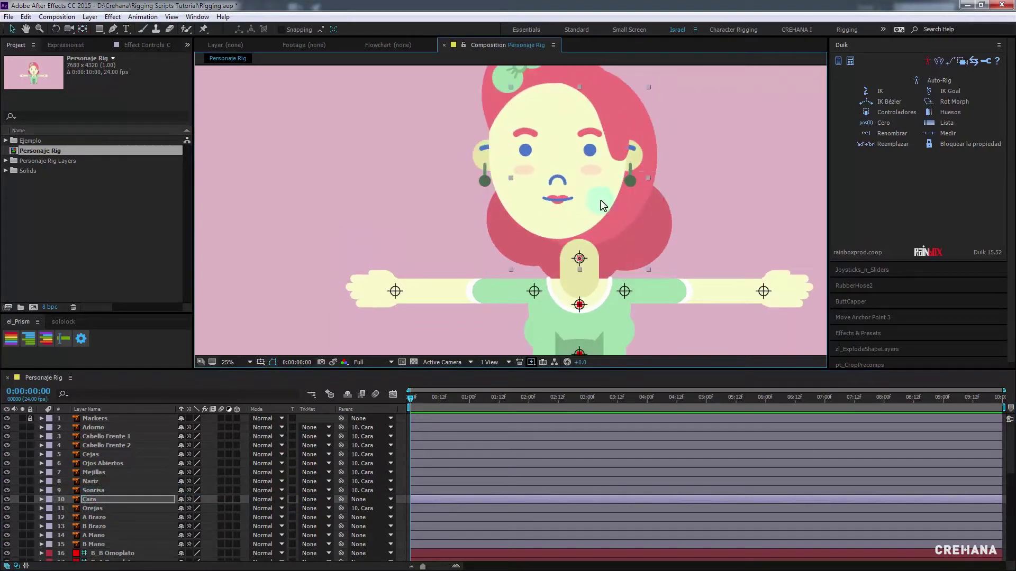
Set 10. Cara as parent of Cabello Atras 1 and Cabello Atras 2
scroll(128, 490, "down", 10)
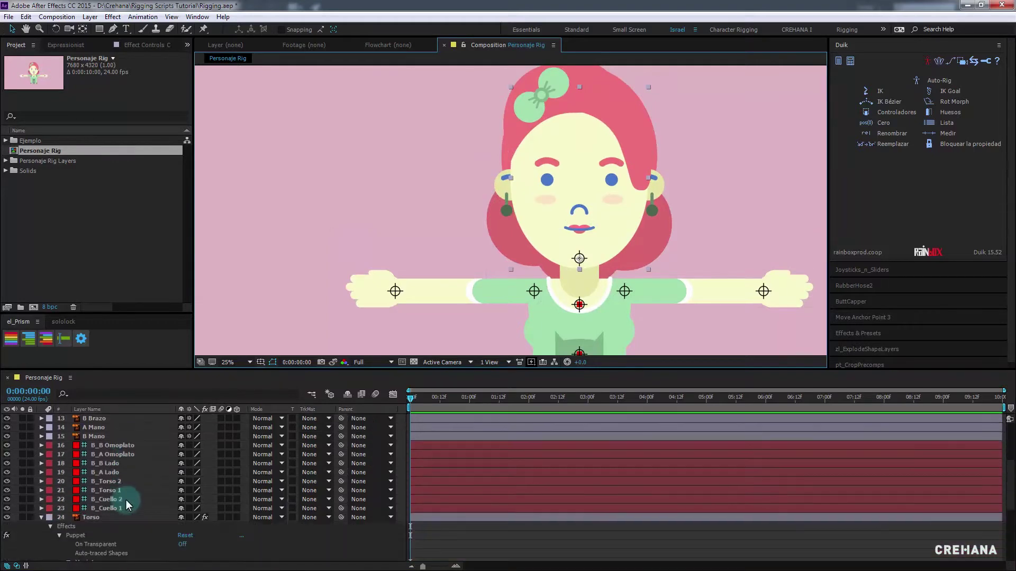
left_click(42, 463)
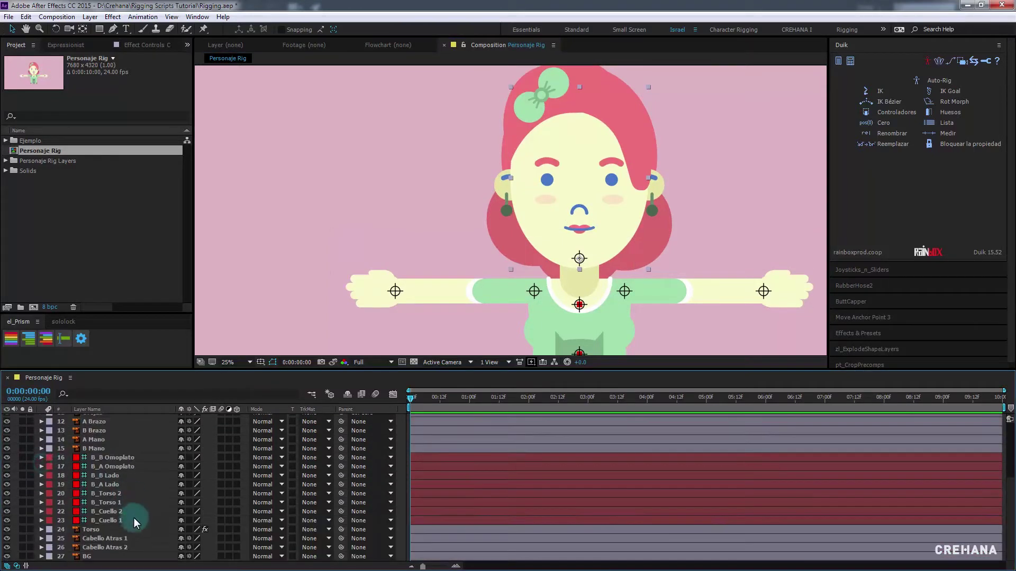
left_click(113, 538)
left_click(108, 548, "shift")
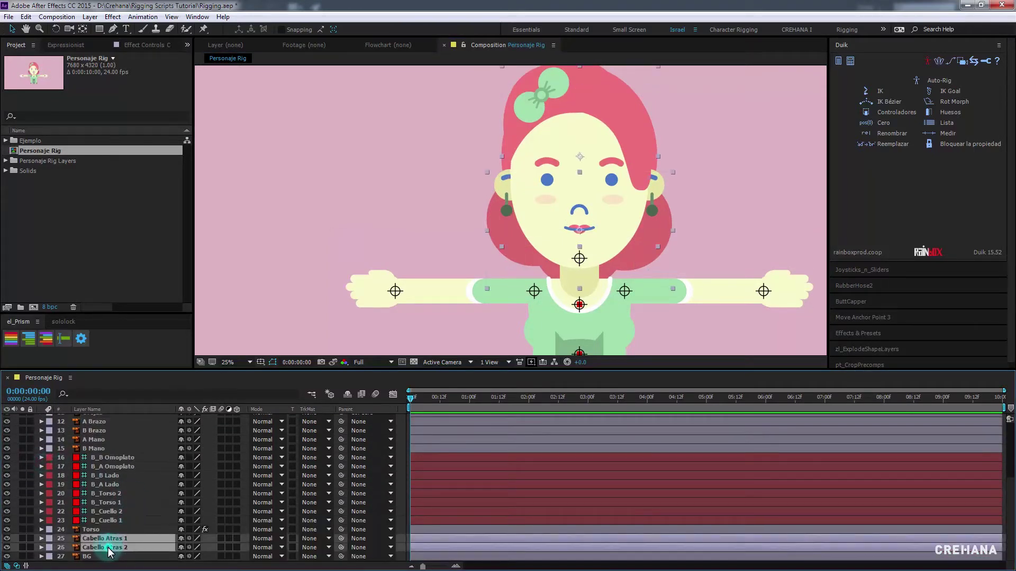
left_click(365, 538)
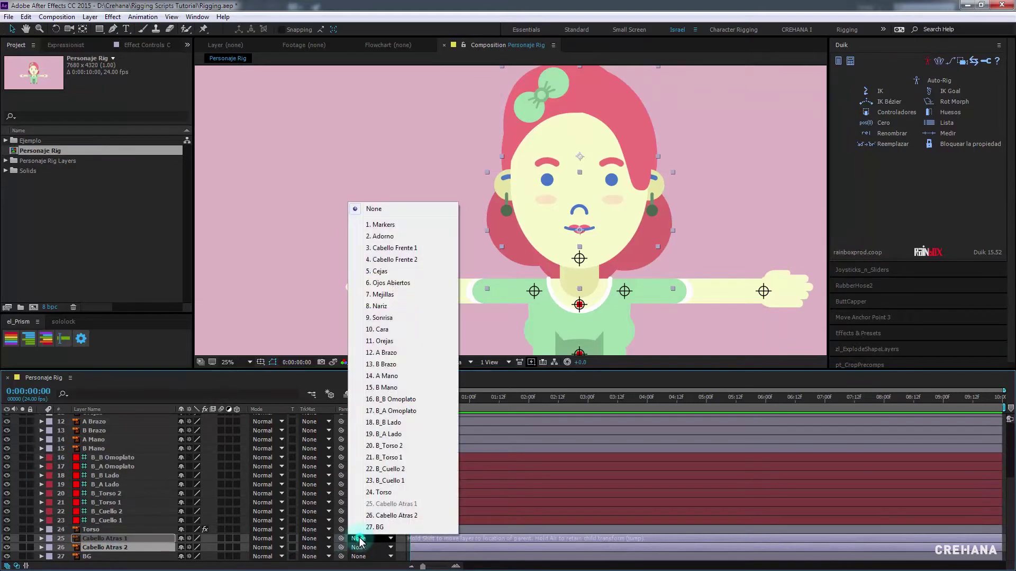
left_click(393, 331)
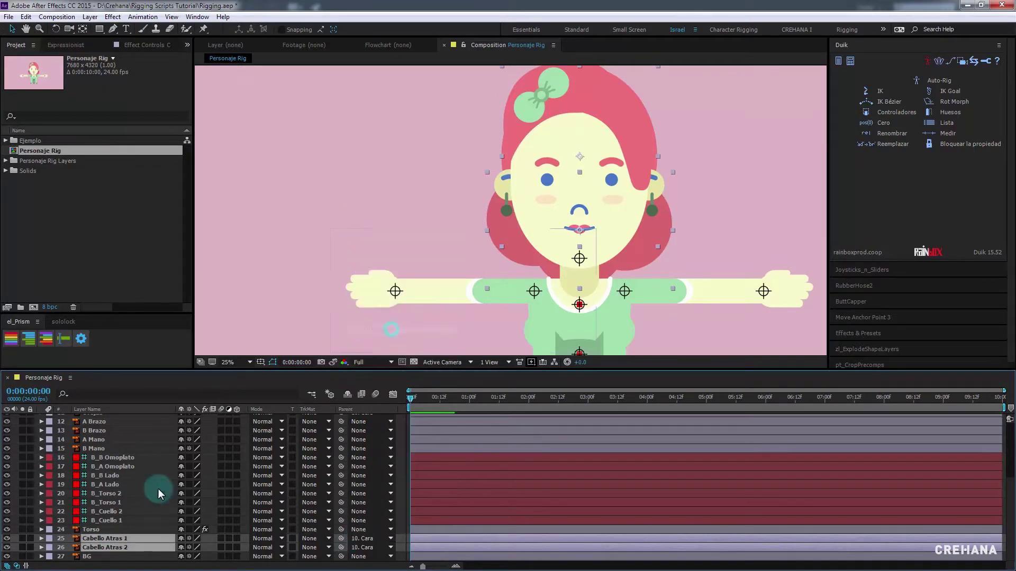
scroll(165, 516, "up", 3)
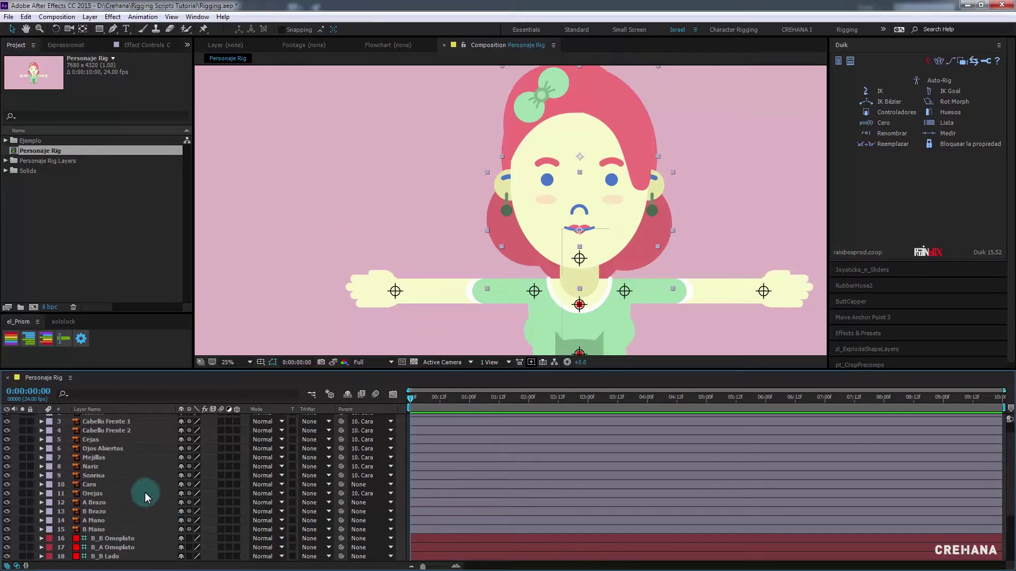
scroll(123, 475, "up", 1)
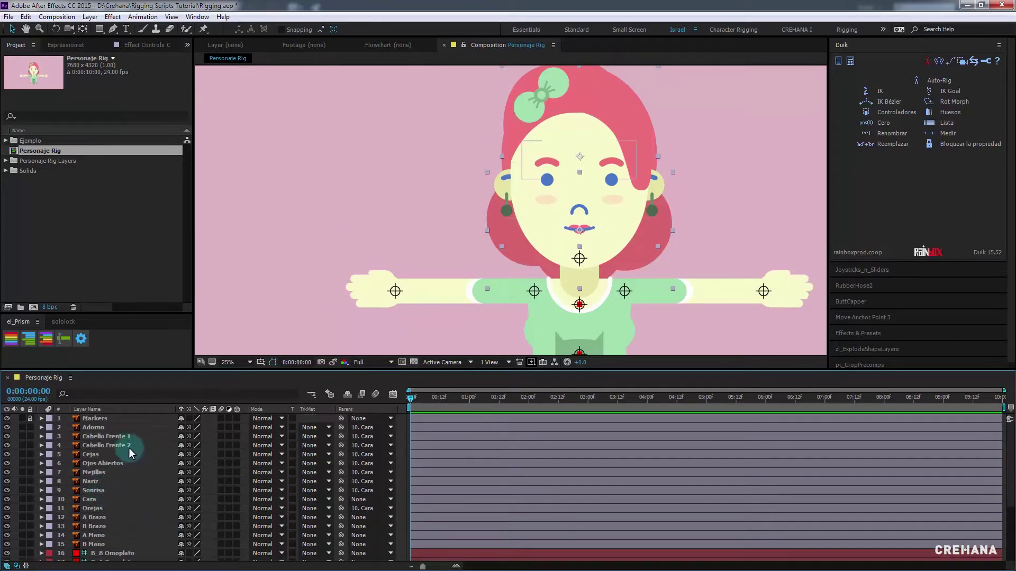
Give layers Adorno through Orejas a blue el_Prism label, then deselect all
left_click(100, 426)
left_click(95, 499, "shift")
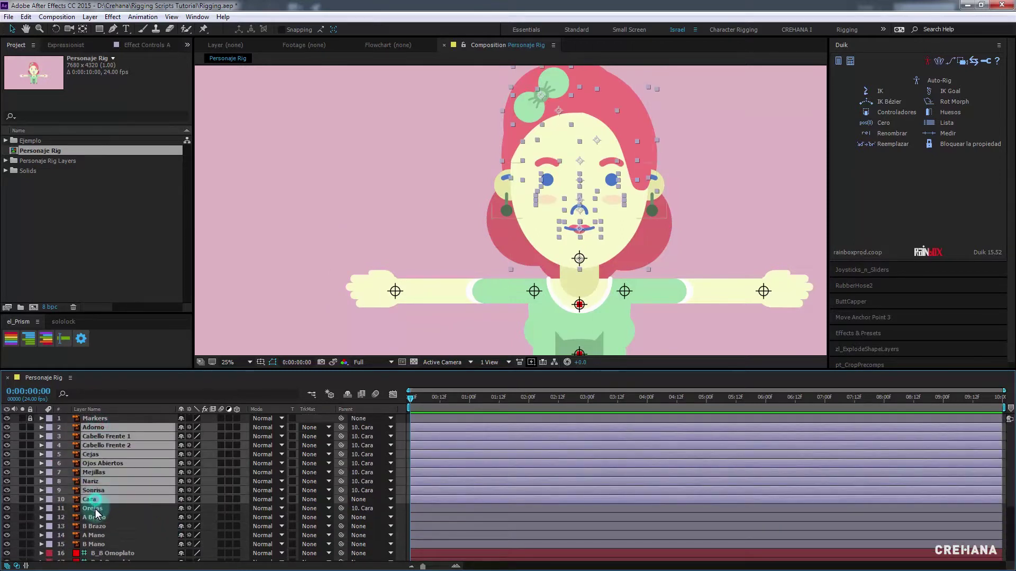
left_click(97, 508, "shift")
left_click(13, 341)
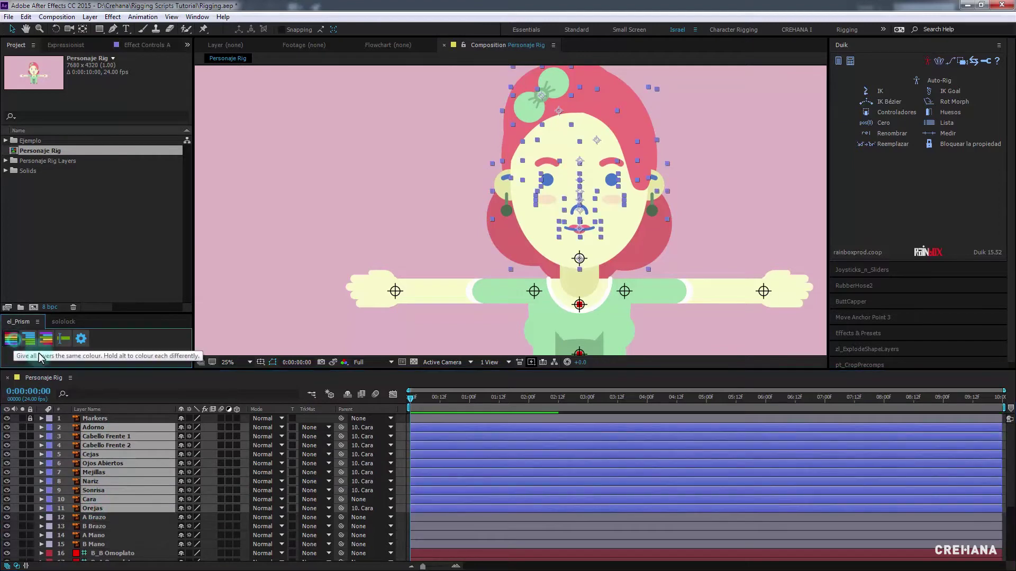
left_click(50, 428)
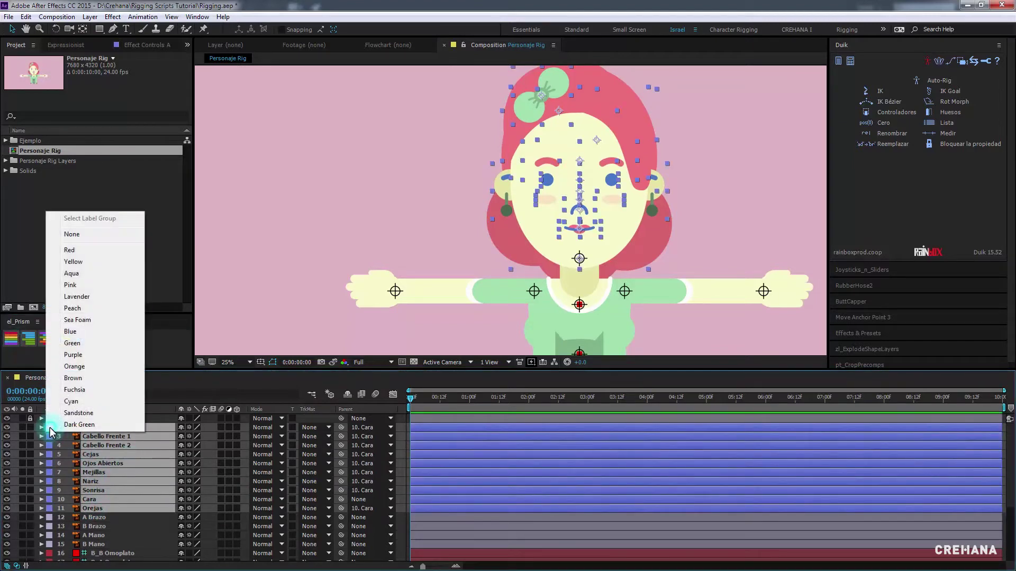
left_click(117, 496)
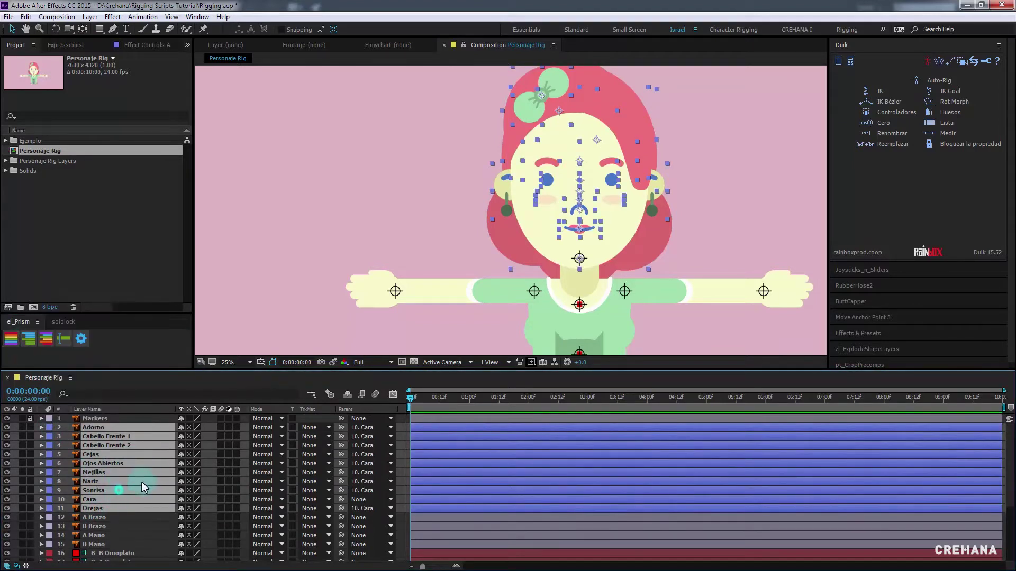
key("ctrl+shift+a")
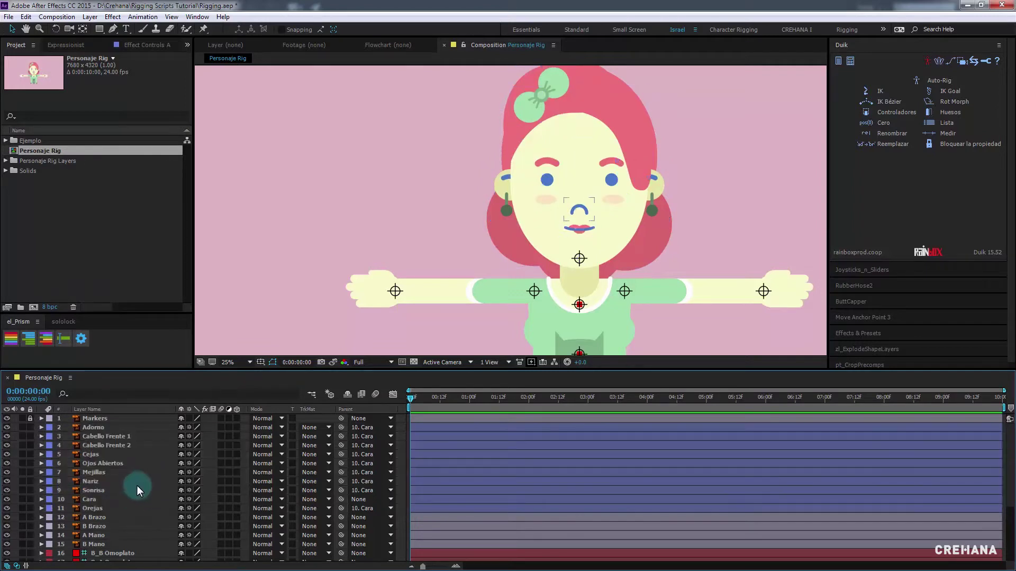
scroll(135, 492, "down", 1)
scroll(131, 503, "down", 1)
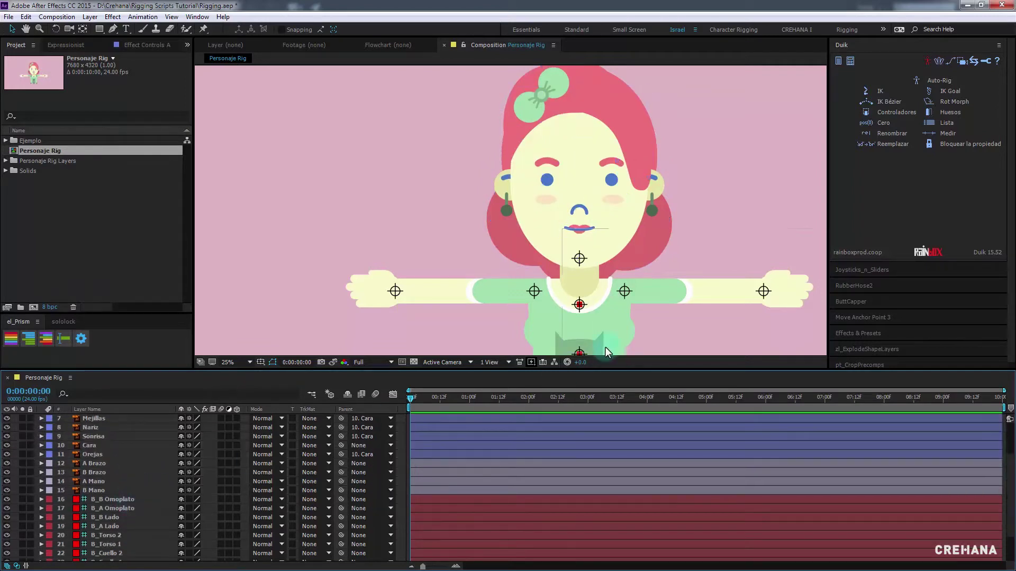
Select bones B_B Omoplato through B_Cuello 1 plus Cara, and show Duik's Auto-Rig options
scroll(618, 306, "down", 1)
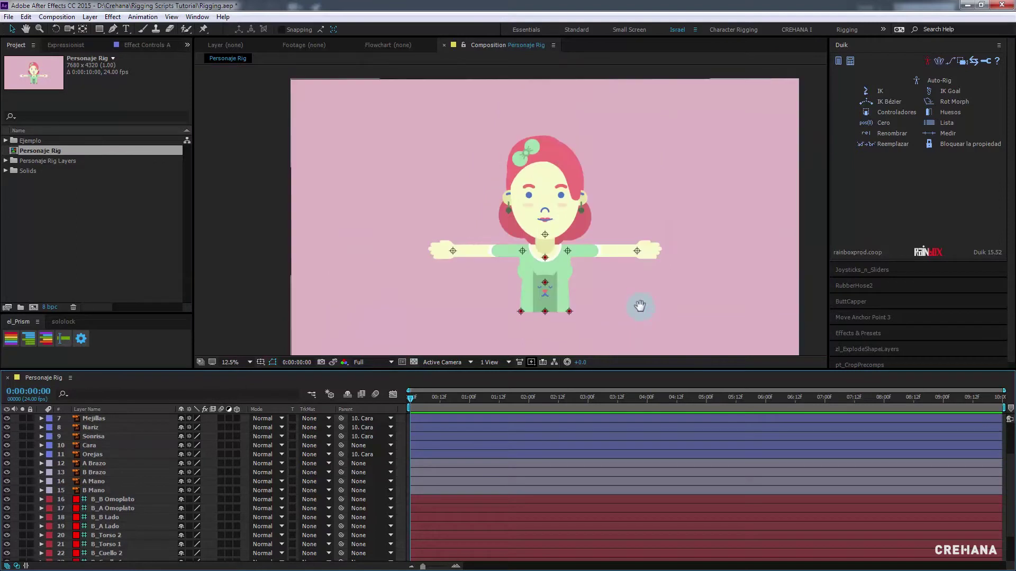
left_click_drag(639, 306, 631, 302)
scroll(137, 521, "down", 2)
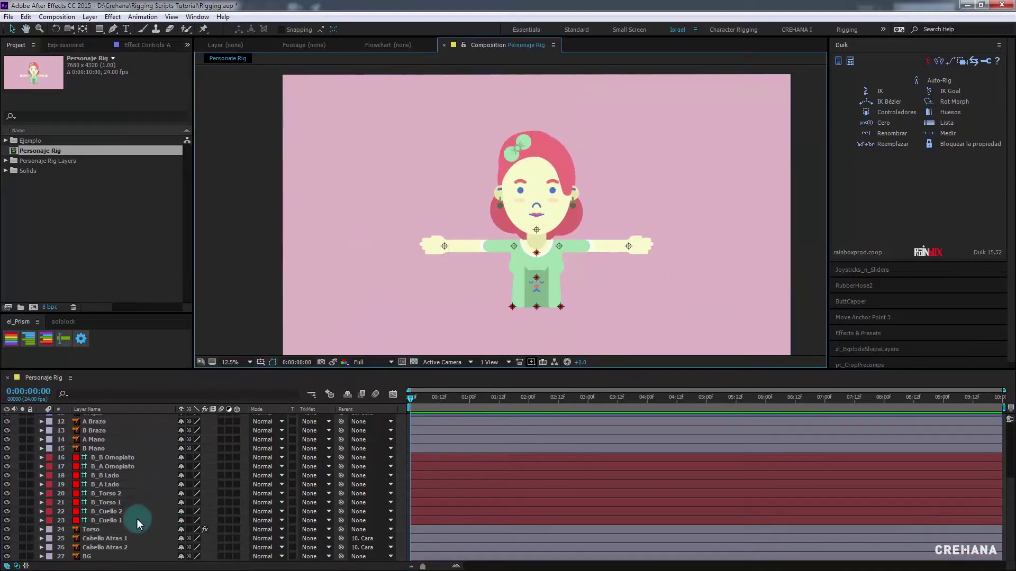
left_click(116, 457)
left_click(109, 520, "shift")
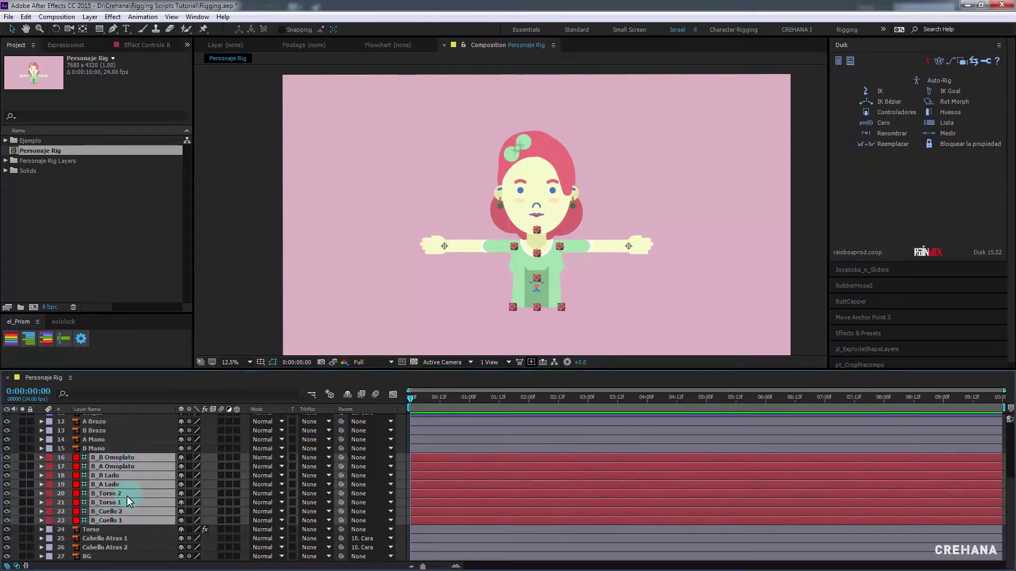
scroll(127, 496, "up", 1)
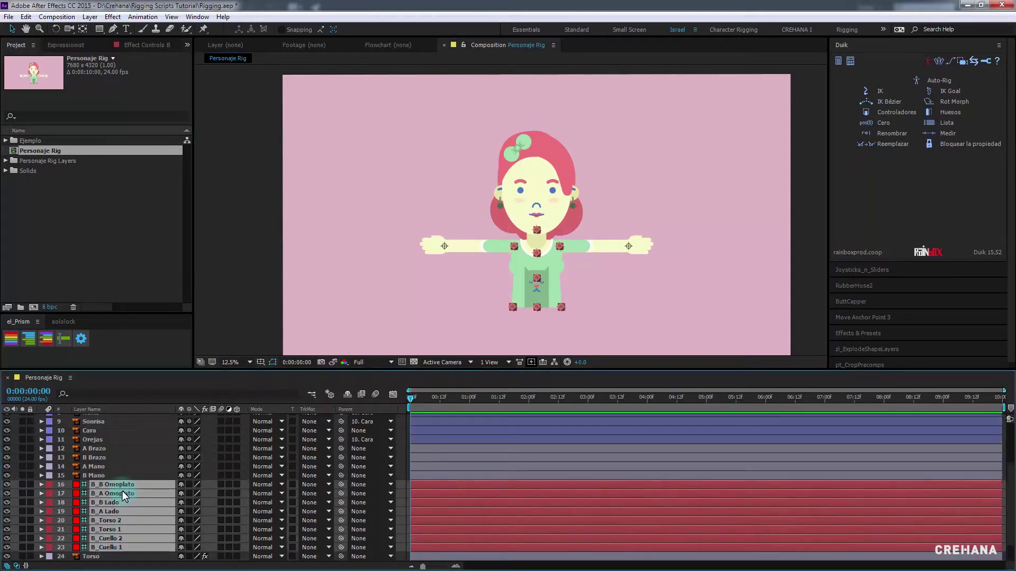
left_click(92, 430, "ctrl")
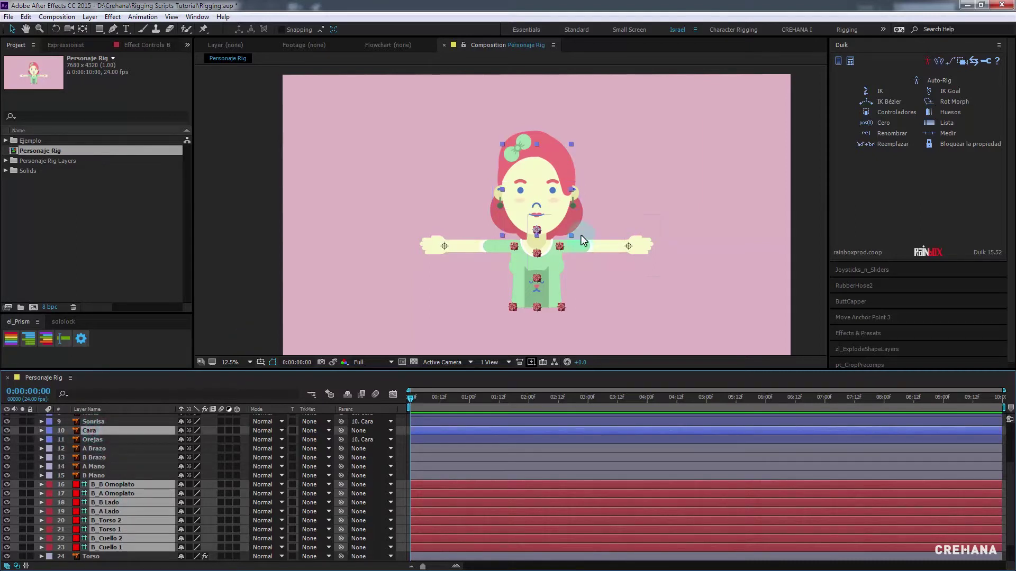
left_click(935, 84)
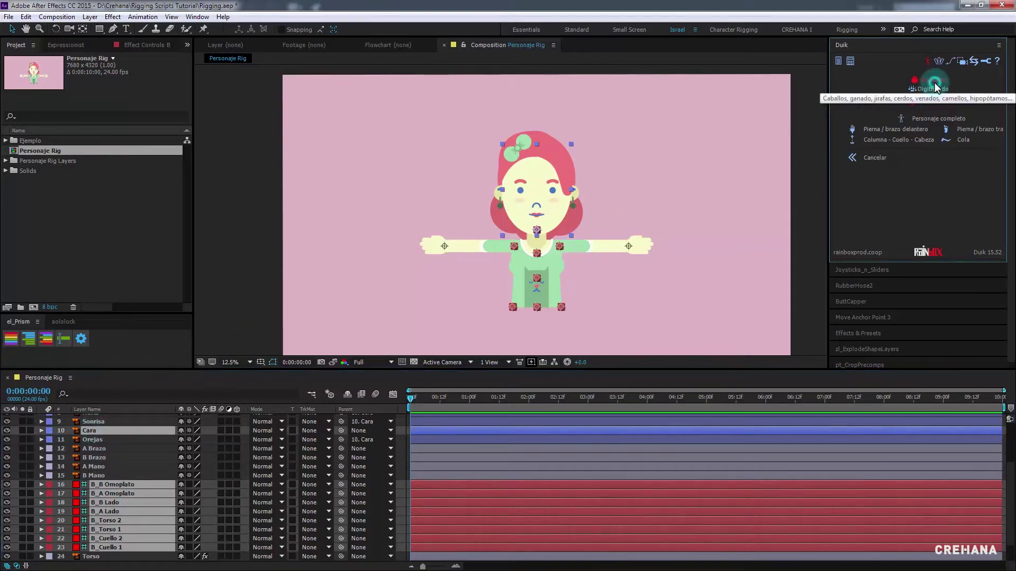
Run Columna - Cuello - Cabeza with head 10 - Cara, neck B_Cuello 1–2, vertebrae B_Torso 1–2
left_click(897, 141)
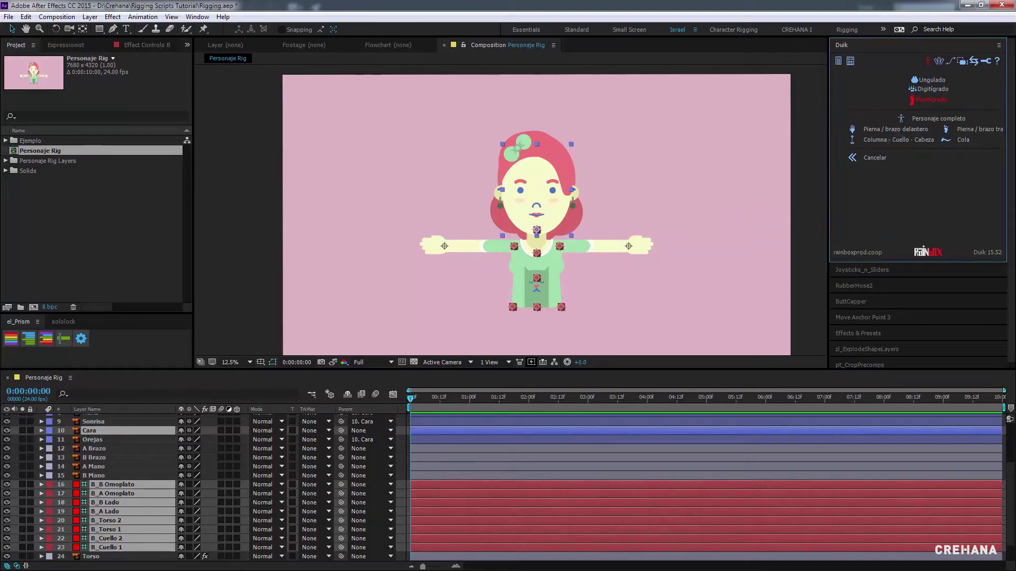
left_click_drag(728, 208, 313, 168)
left_click(392, 185)
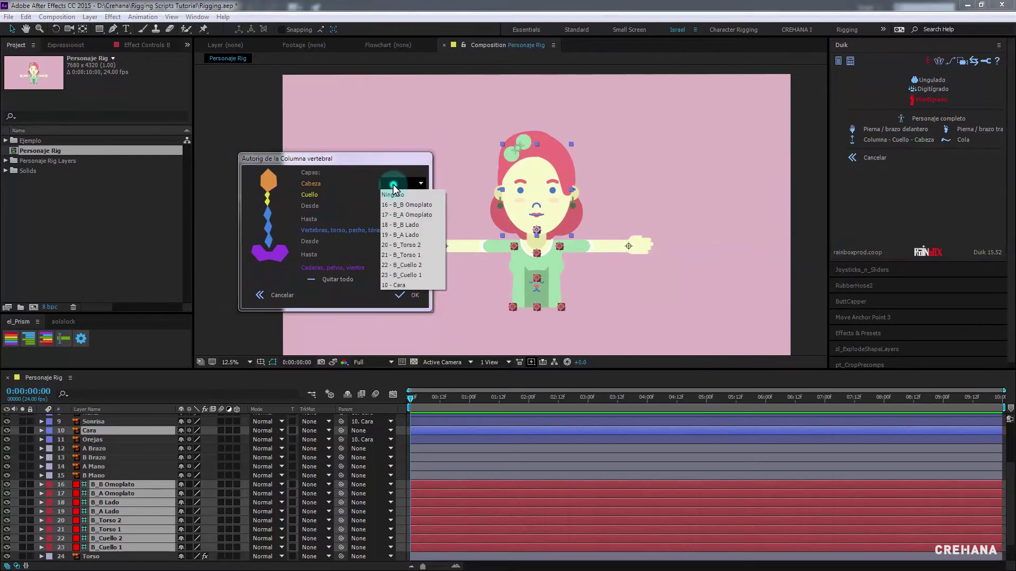
left_click(404, 284)
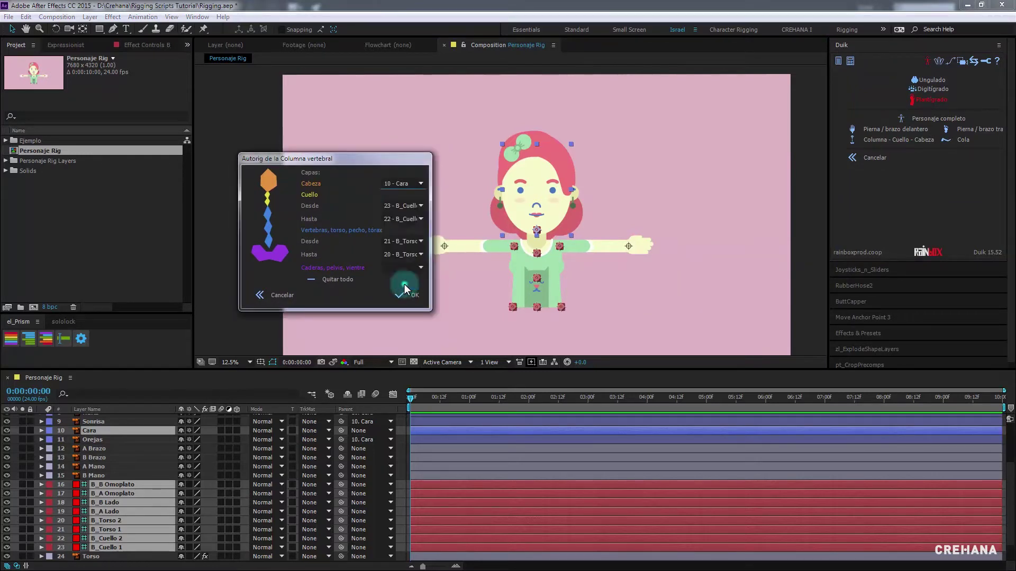
left_click(398, 211)
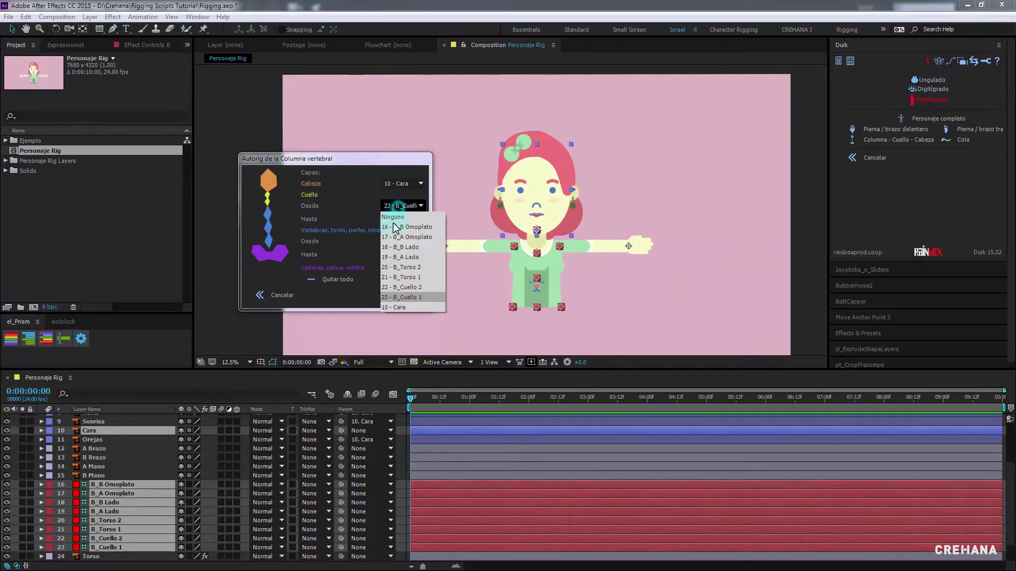
left_click(418, 297)
left_click(416, 255)
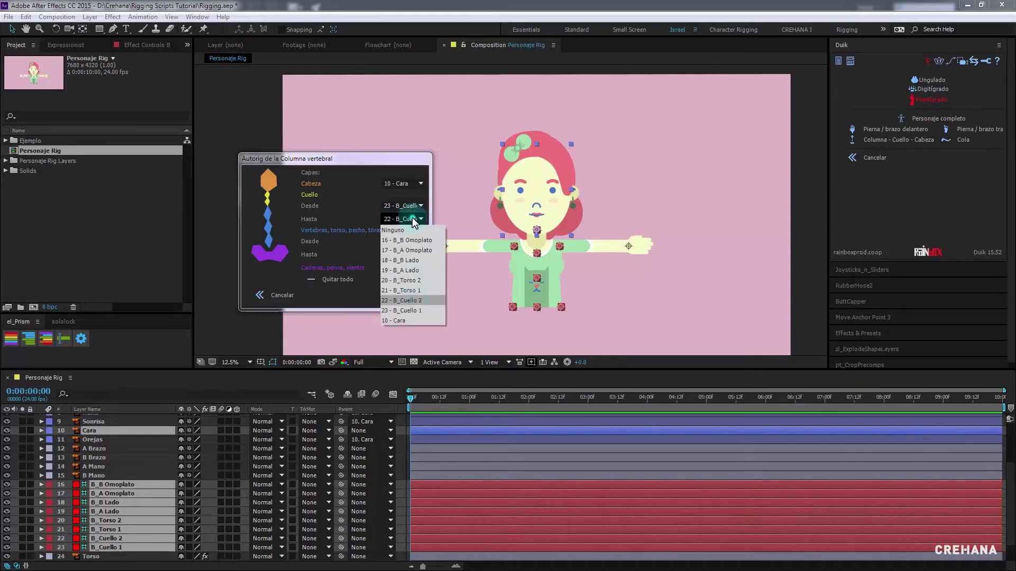
left_click(415, 301)
left_click(402, 241)
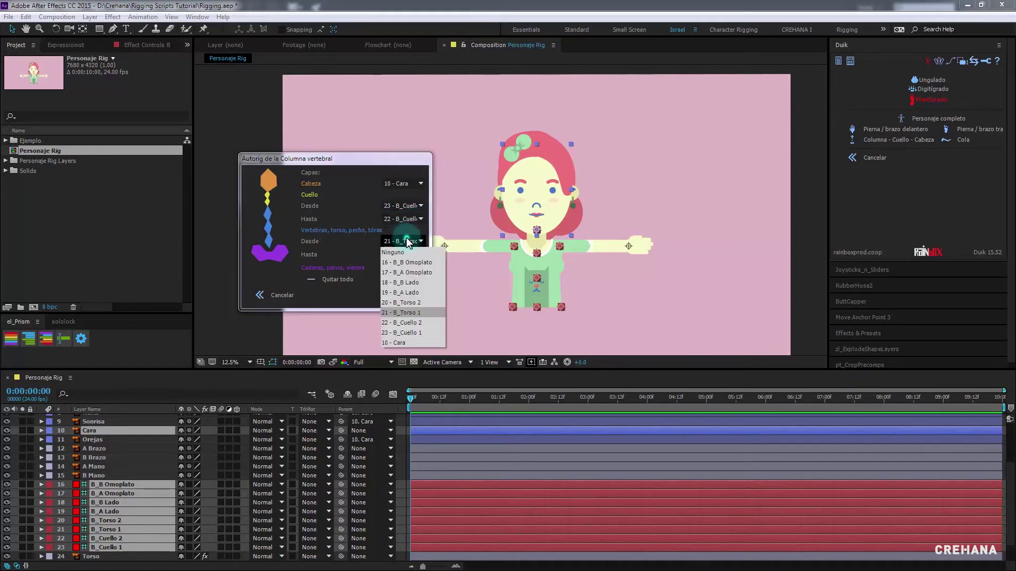
left_click(383, 244)
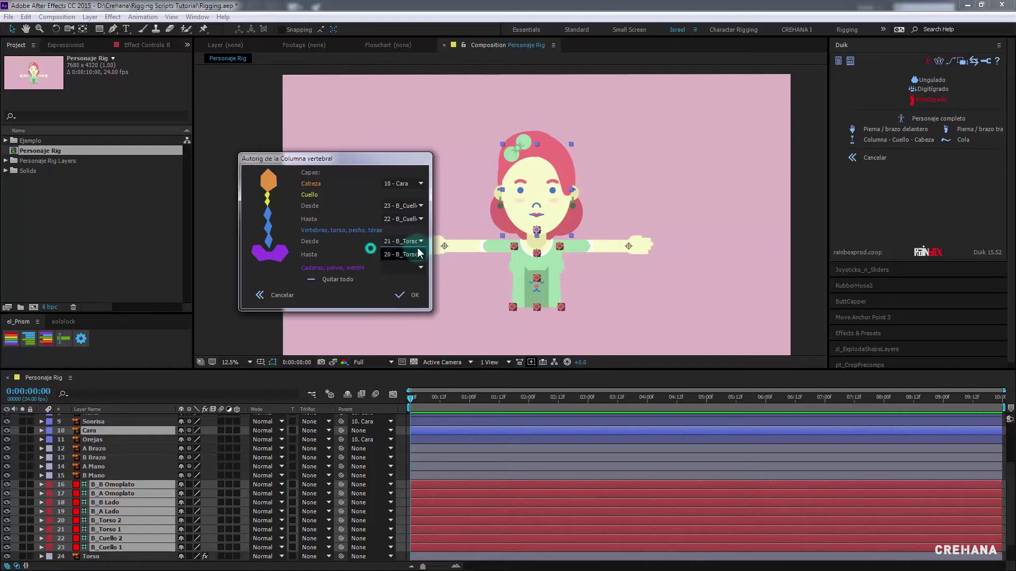
left_click(404, 254)
left_click(350, 300)
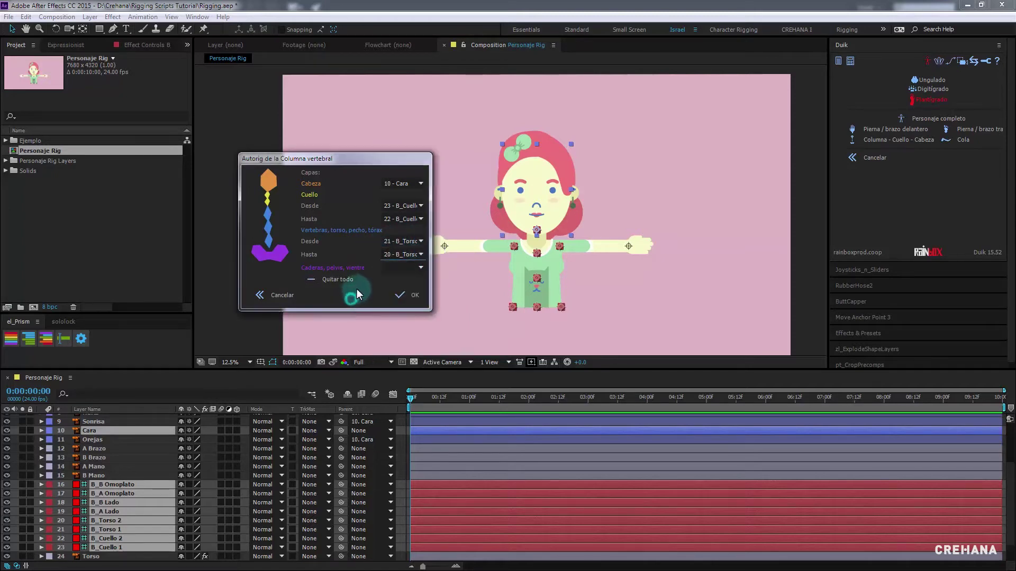
left_click(408, 294)
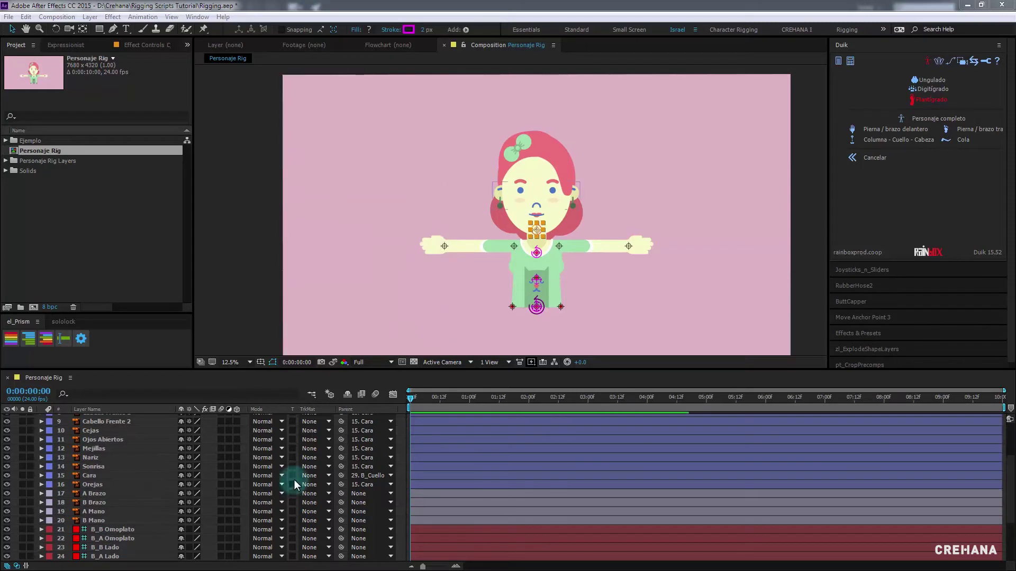
Test-bend the torso with the C_B_Torso 2 controller, then undo back to rest pose
left_click(107, 511)
scroll(107, 511, "up", 4)
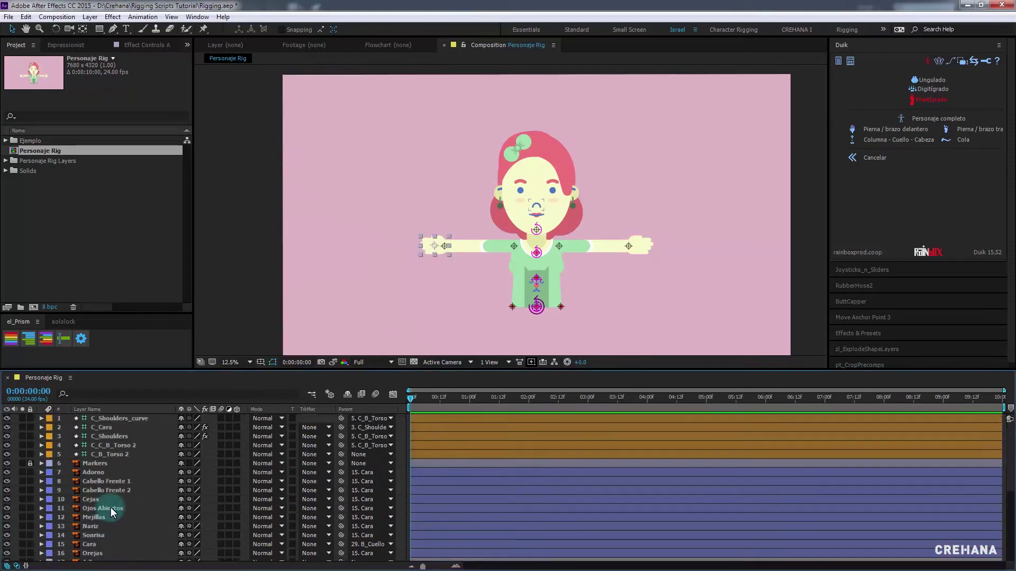
left_click(115, 454)
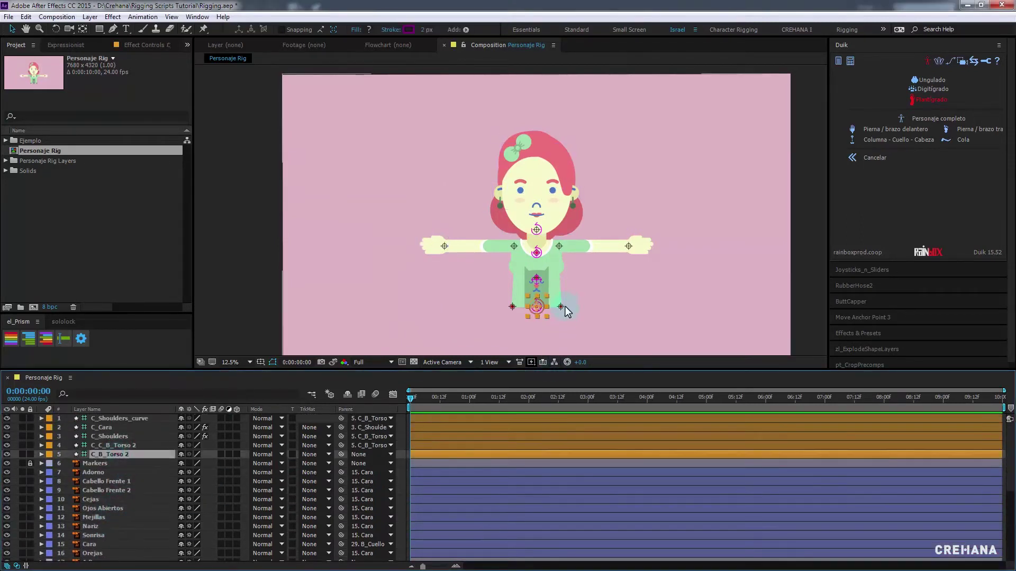
scroll(559, 294, "up", 2)
mouse_move(515, 324)
left_mouse_down()
mouse_move(503, 287)
mouse_move(542, 280)
mouse_move(524, 276)
left_mouse_up()
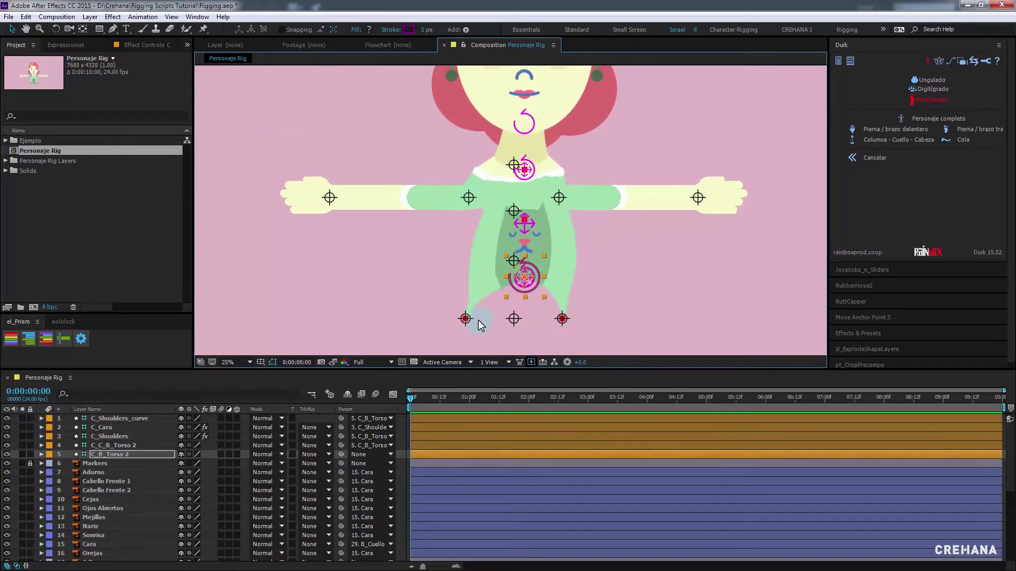
left_click(514, 318)
key("ctrl+z")
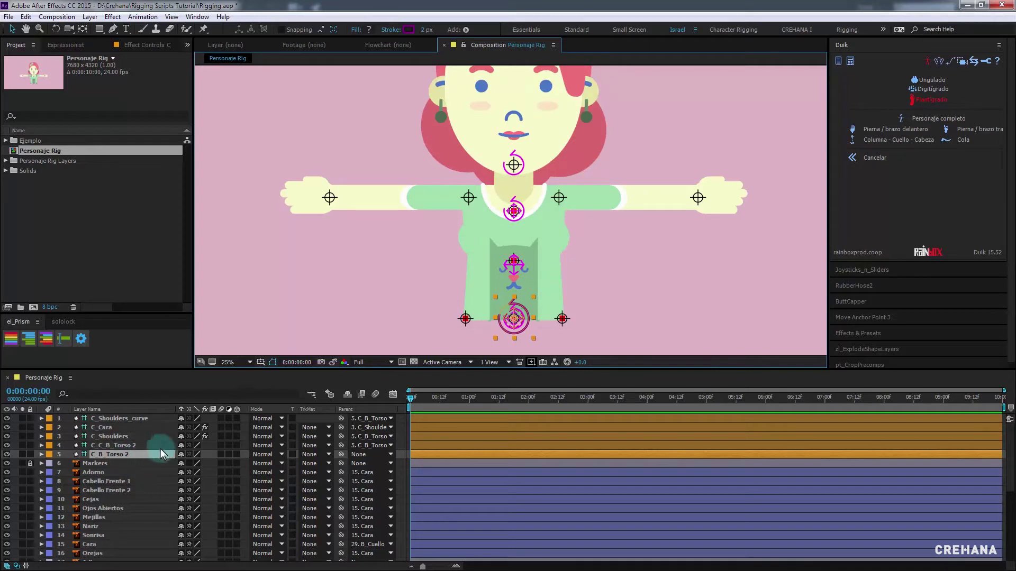
Select both side bone layers, B_B Lado and B_A Lado
scroll(127, 468, "down", 1)
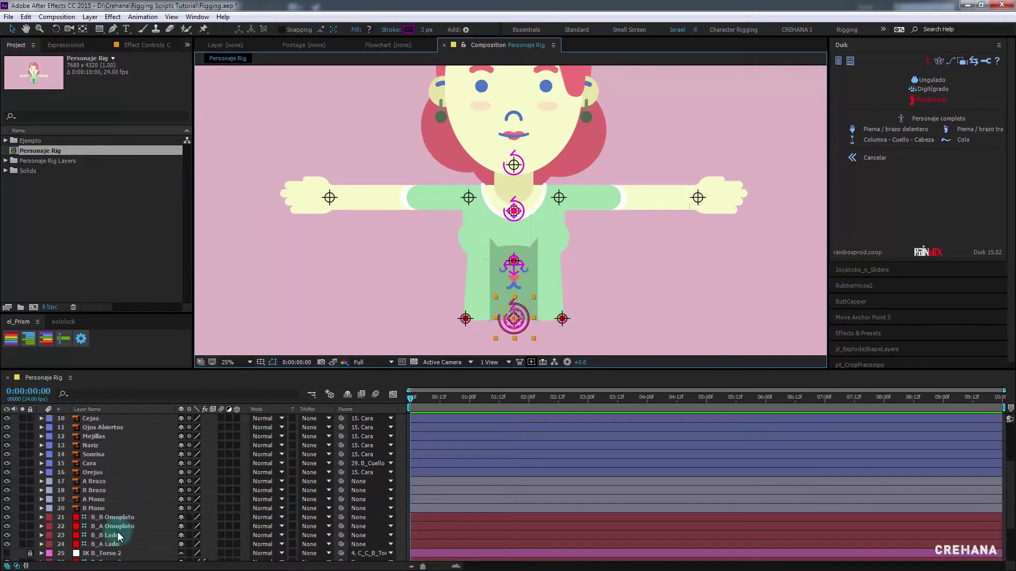
left_click(118, 534)
left_click(121, 544, "shift")
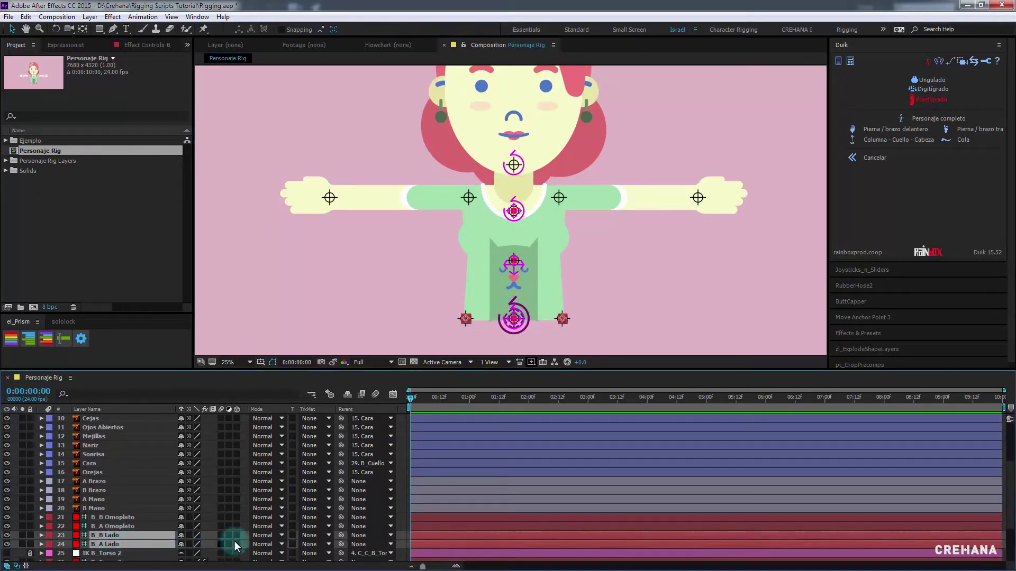
scroll(294, 538, "up", 5)
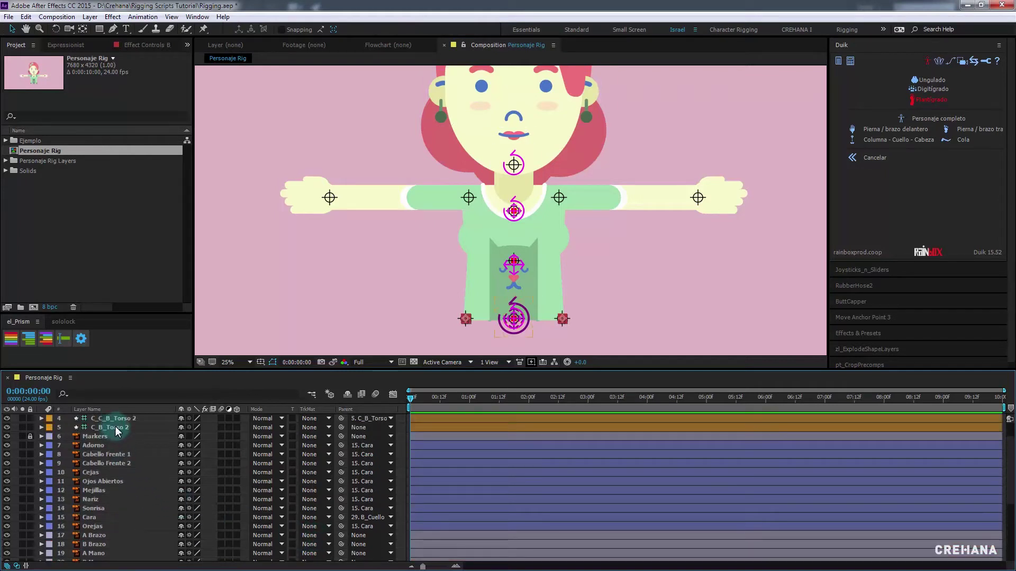
Rename the C_B_Torso 2 controller to C_Control and test-bend the torso with it
left_click(115, 427)
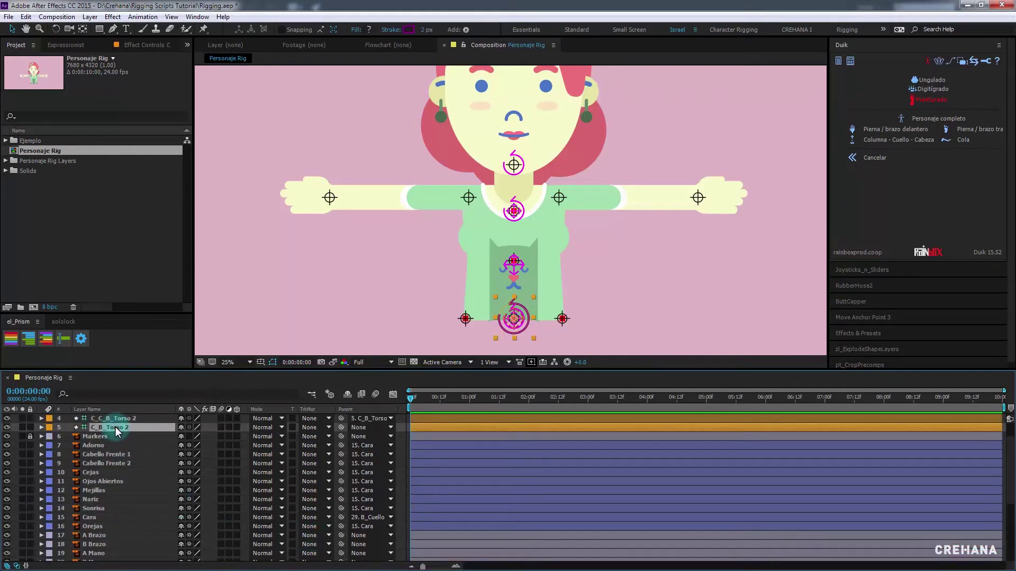
key("Return")
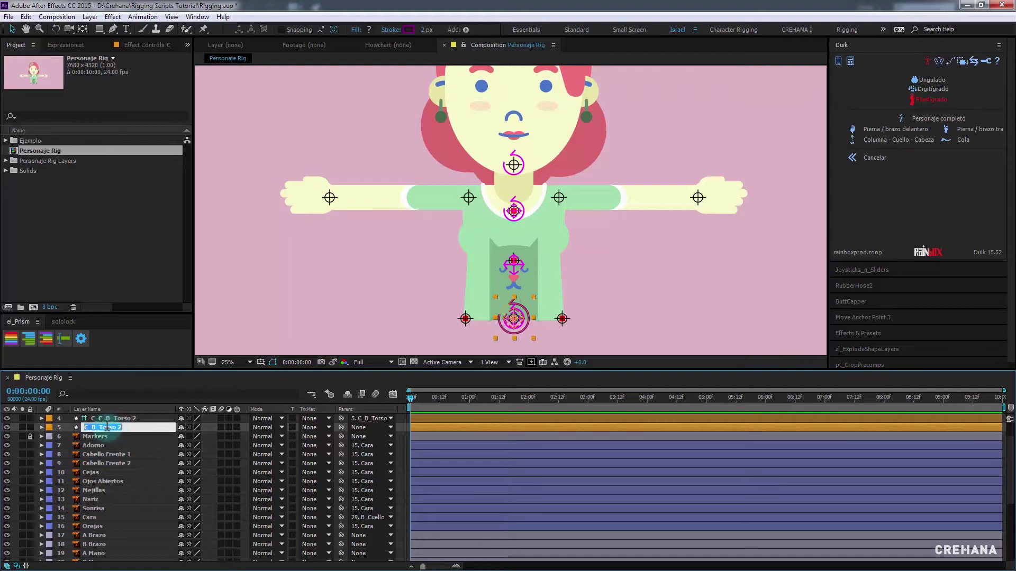
left_click(93, 427)
left_click_drag(93, 427, 203, 426)
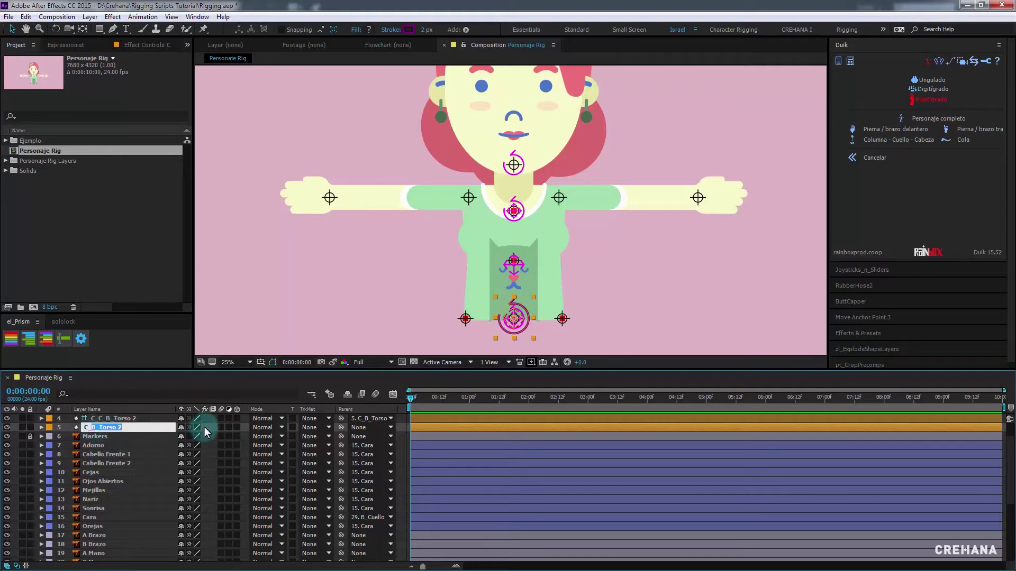
type("Con")
type("trol")
key("Return")
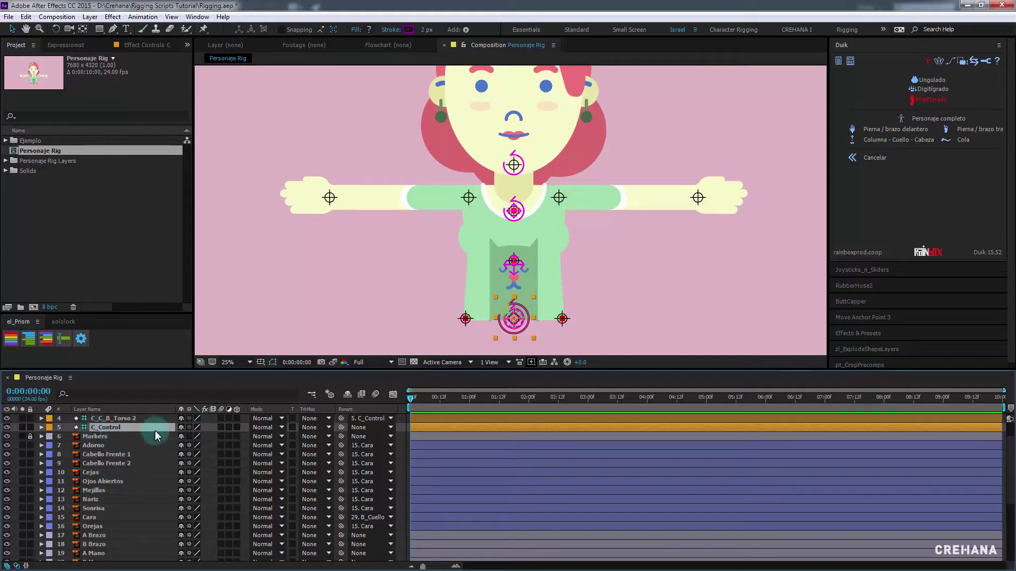
left_click_drag(516, 327, 551, 316)
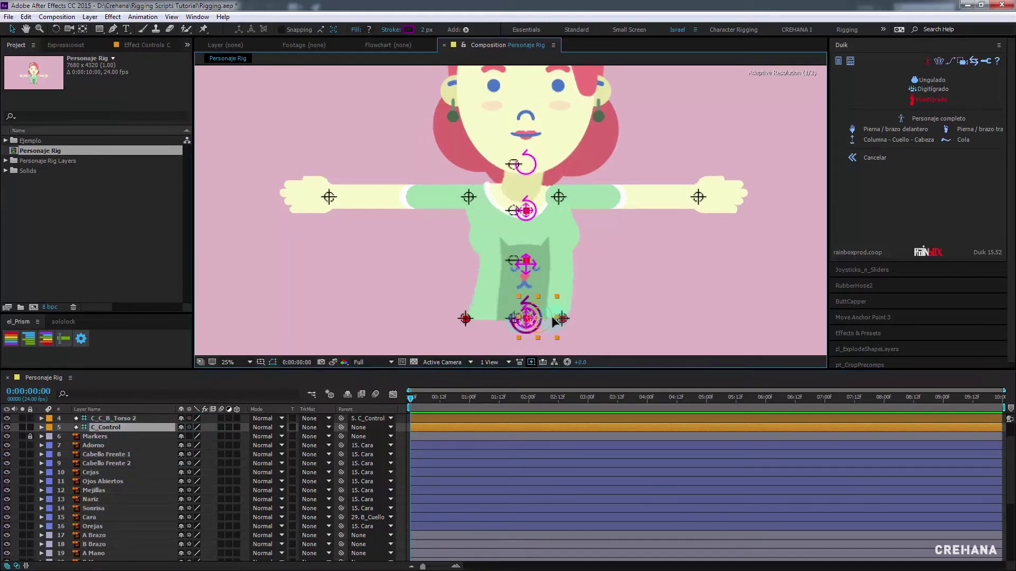
key("ctrl+z")
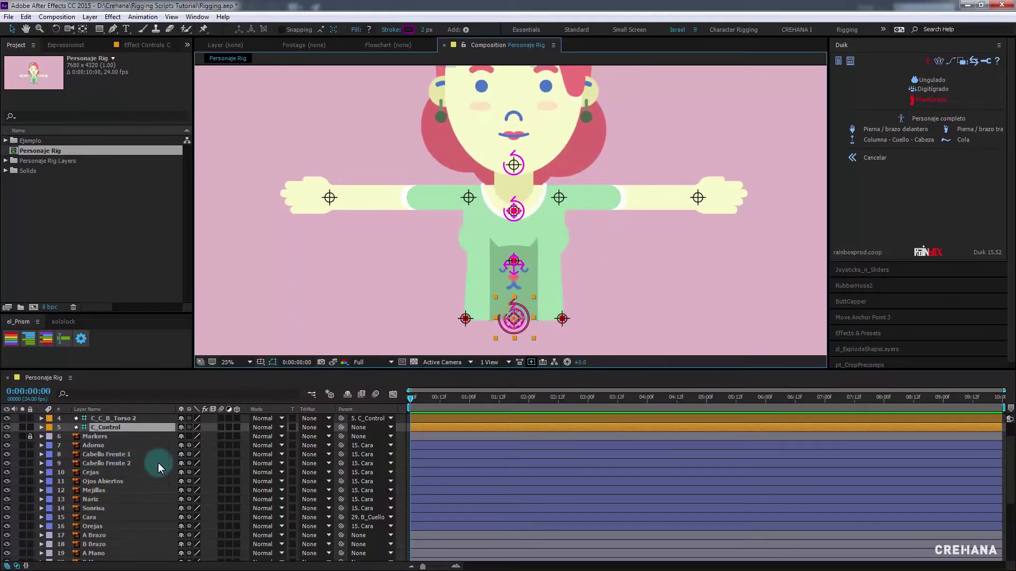
Parent B_B Lado and B_A Lado to 5. C_Control and check the body follows
scroll(158, 462, "down", 2)
scroll(170, 475, "down", 2)
left_click(116, 511)
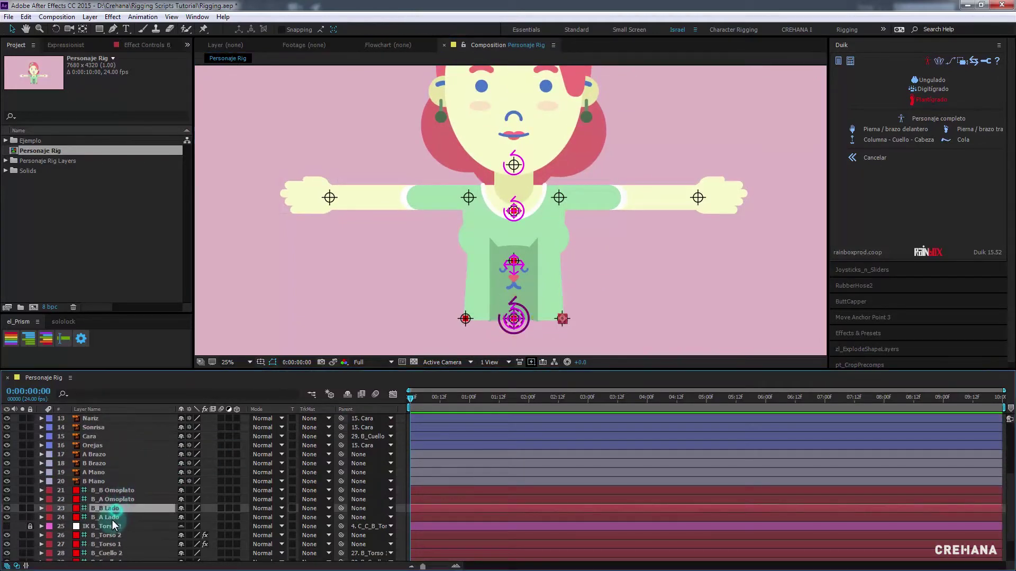
left_click(112, 519, "shift")
left_click(358, 509)
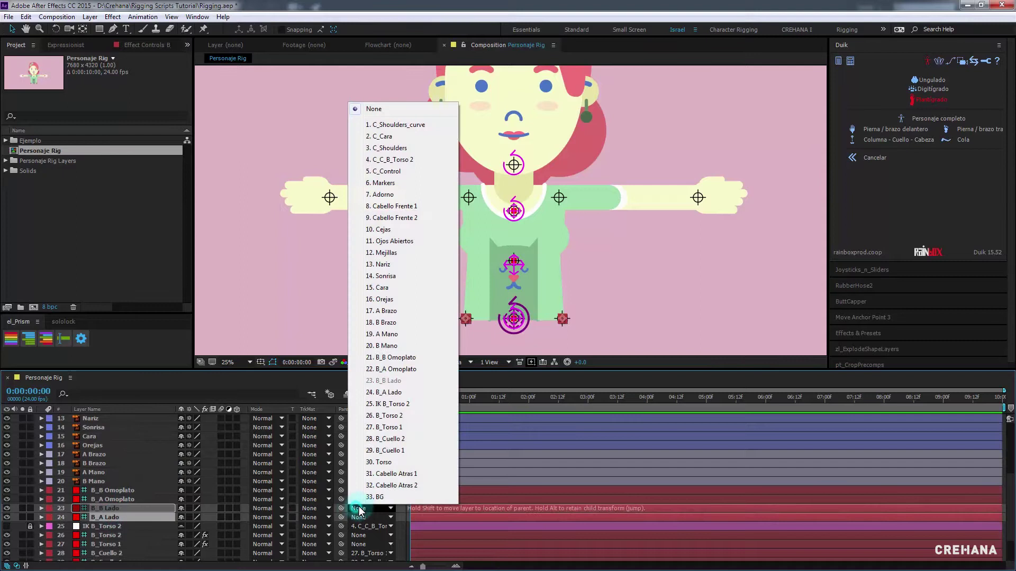
left_click(402, 173)
scroll(139, 504, "up", 3)
scroll(139, 504, "up", 2)
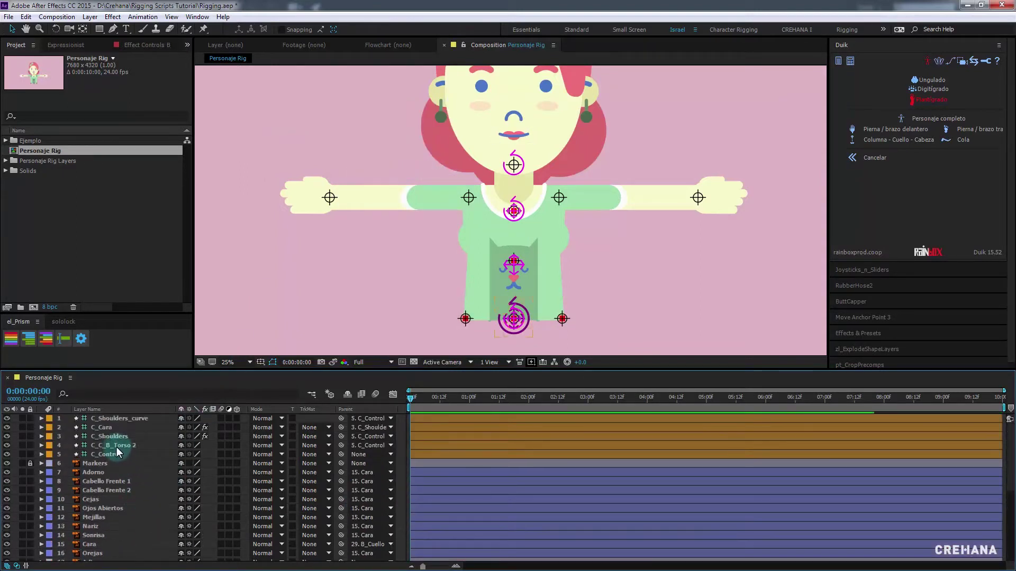
left_click(112, 454)
left_click_drag(524, 322, 513, 318)
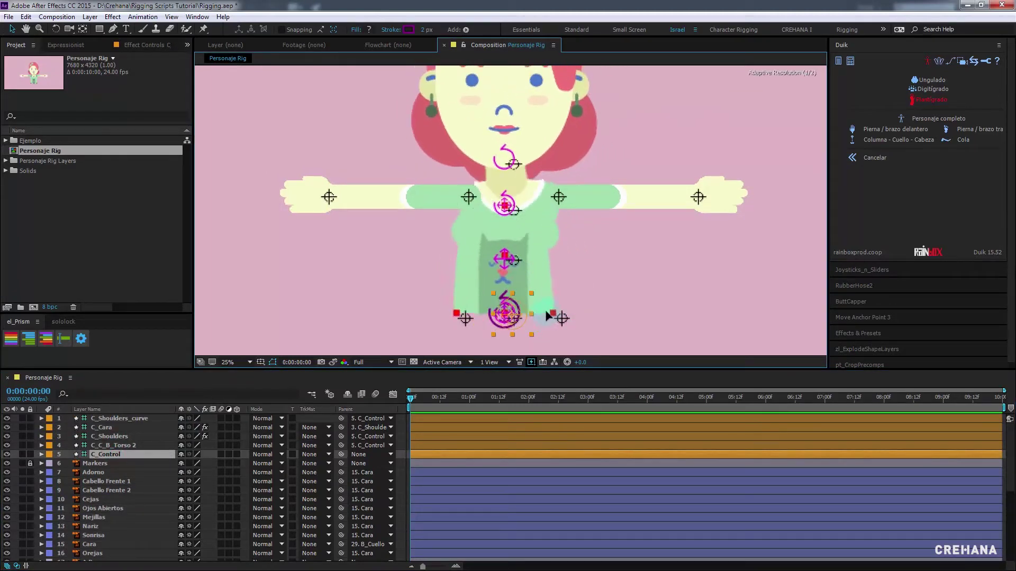
Rename the C_Shoulders controller layer to C_Hombros
left_click(102, 427)
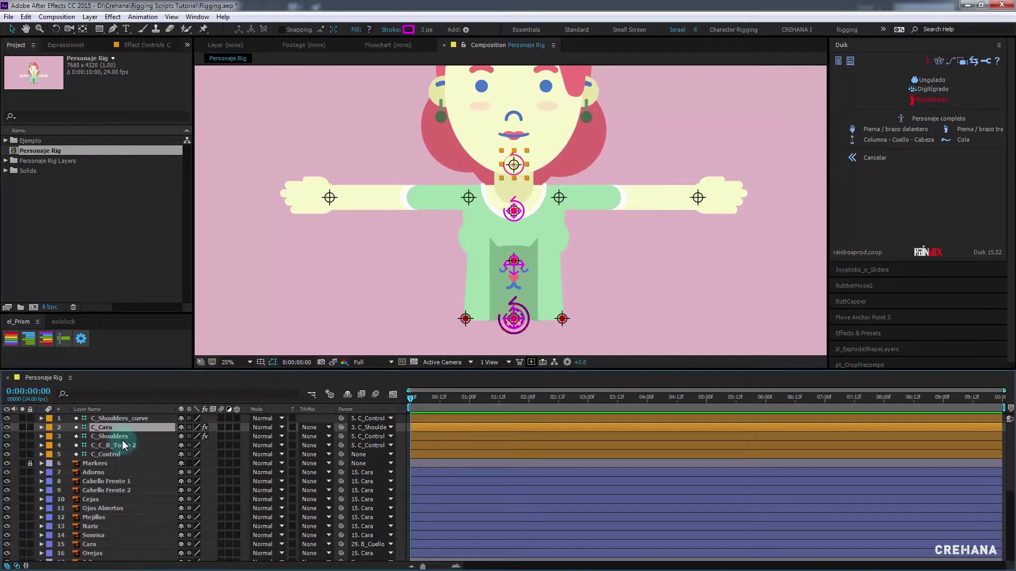
left_click(122, 437)
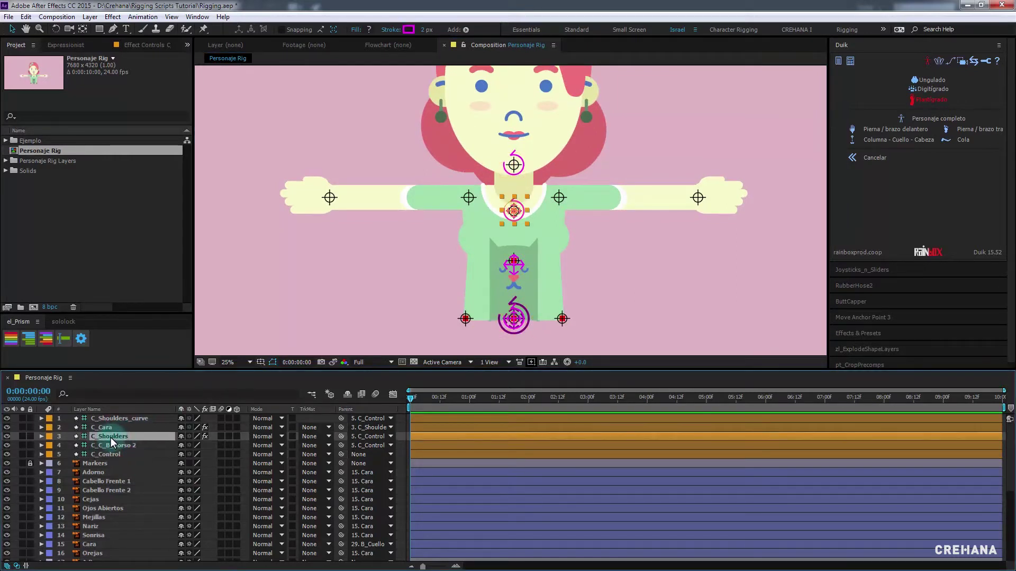
key("Return")
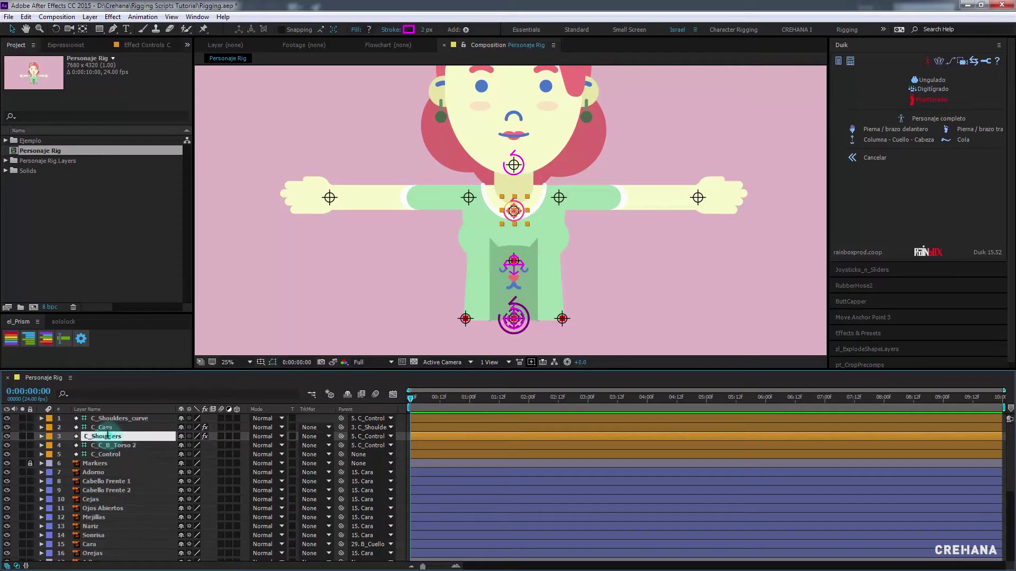
left_click_drag(91, 435, 223, 434)
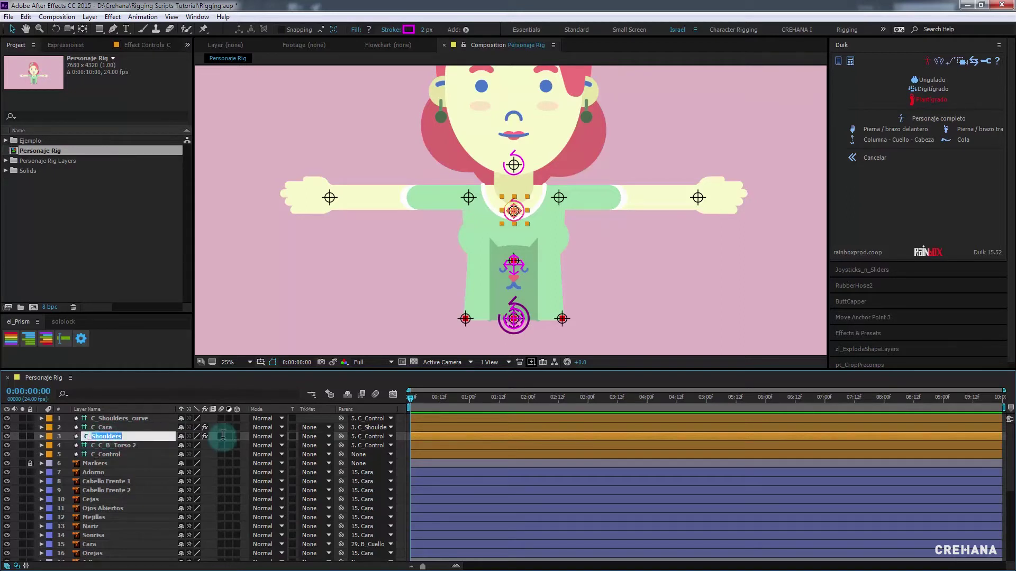
type("Hombros")
key("Return")
Parent the B_B Omoplato and B_A Omoplato layers to C_Hombros
scroll(205, 477, "down", 3)
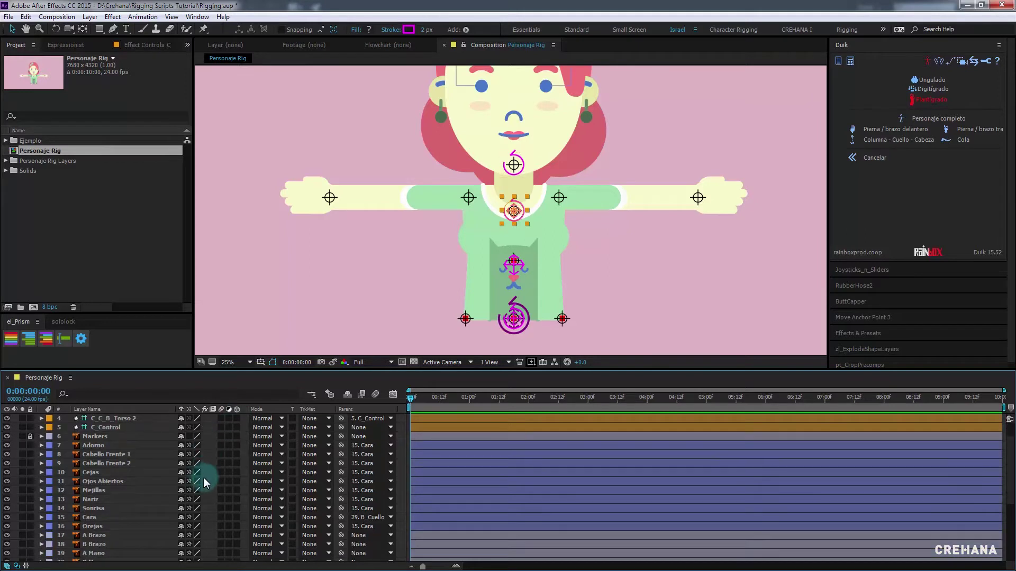
scroll(170, 508, "down", 3)
left_click(121, 517)
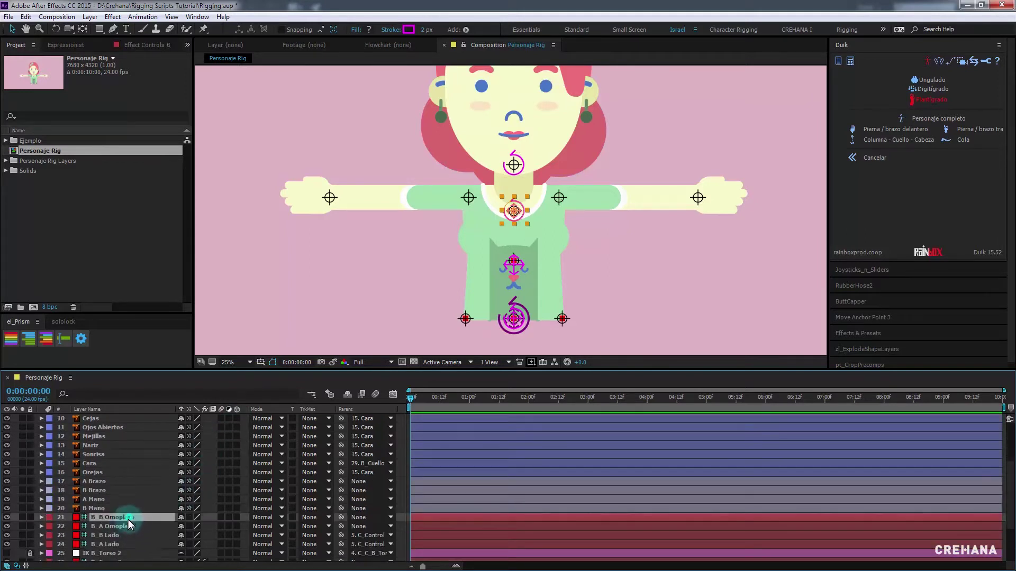
left_click(123, 526, "shift")
left_click(363, 518)
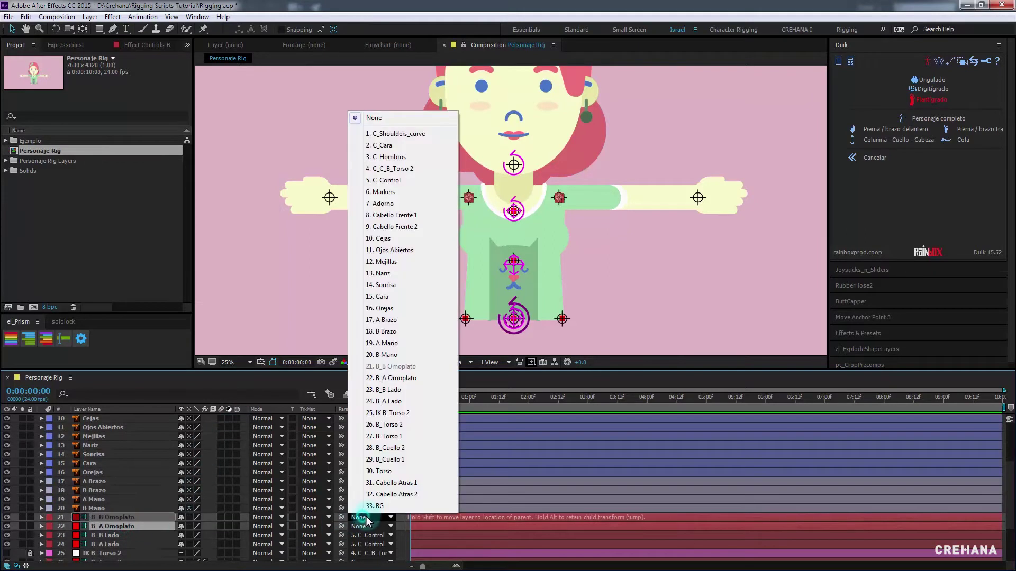
left_click(389, 158)
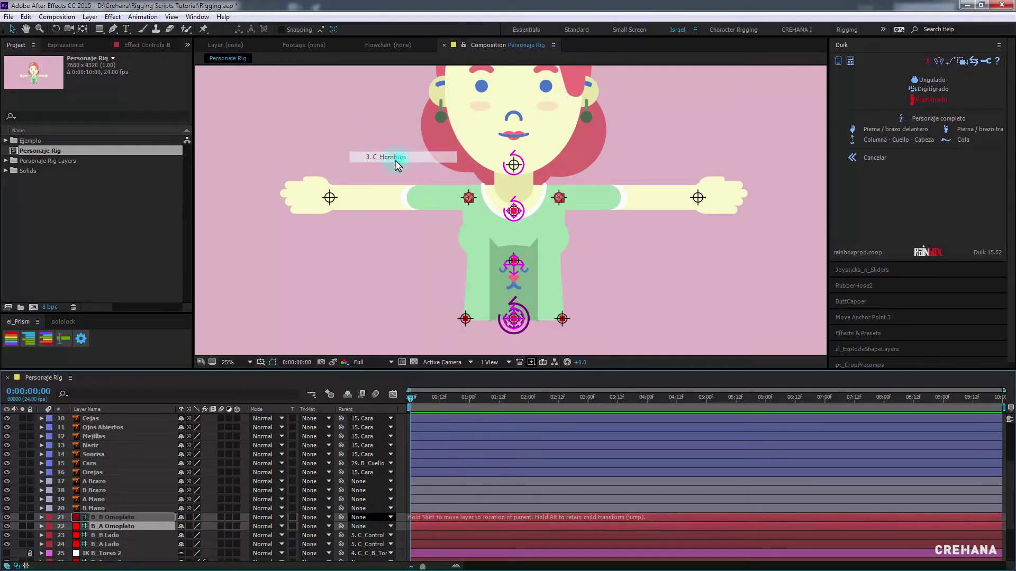
Drag the chest and hip controllers to test how the torso deforms
key("ctrl+shift+a")
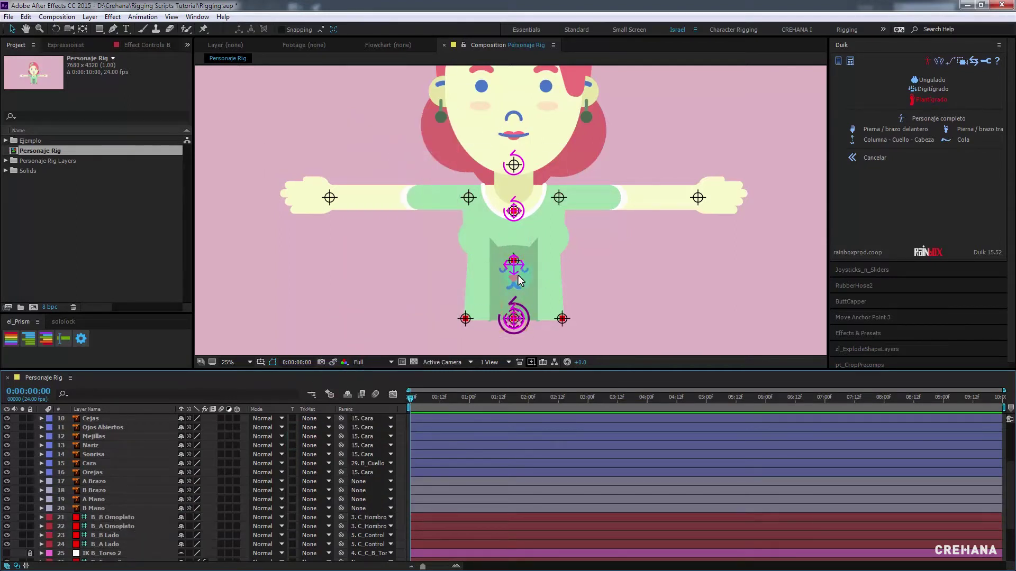
left_click_drag(516, 213, 503, 230)
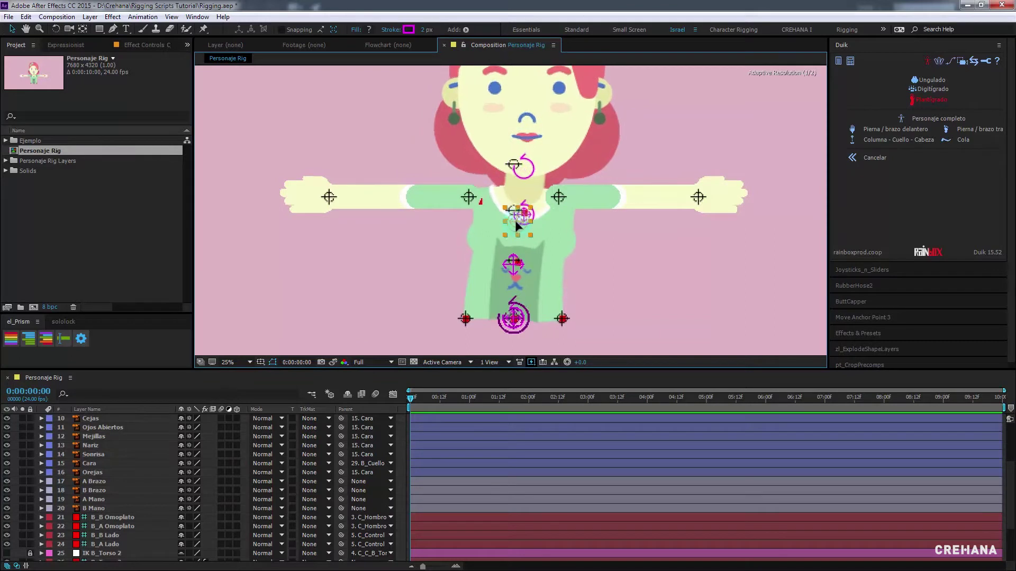
left_click_drag(503, 230, 545, 260)
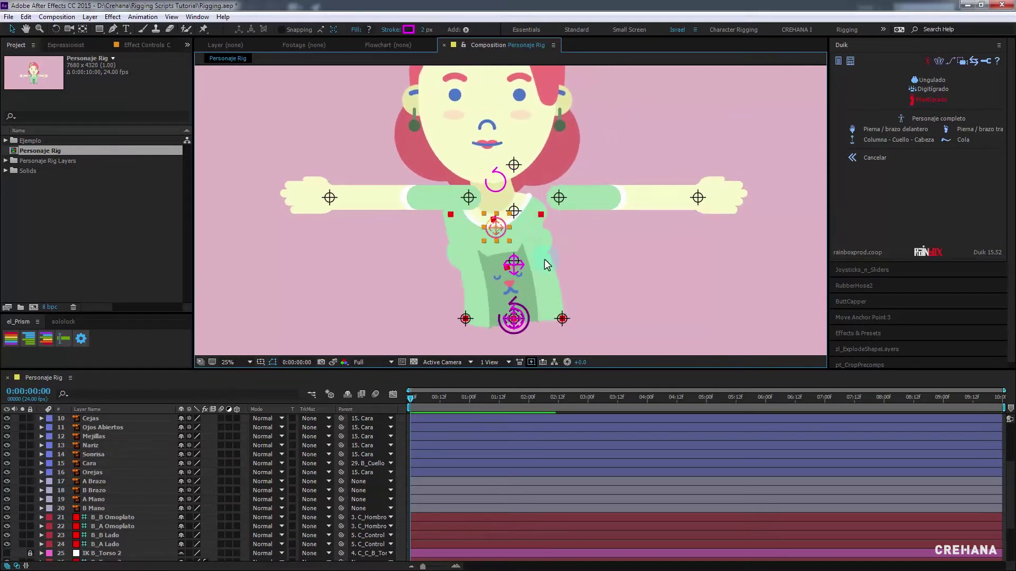
left_click_drag(516, 317, 578, 296)
key("x")
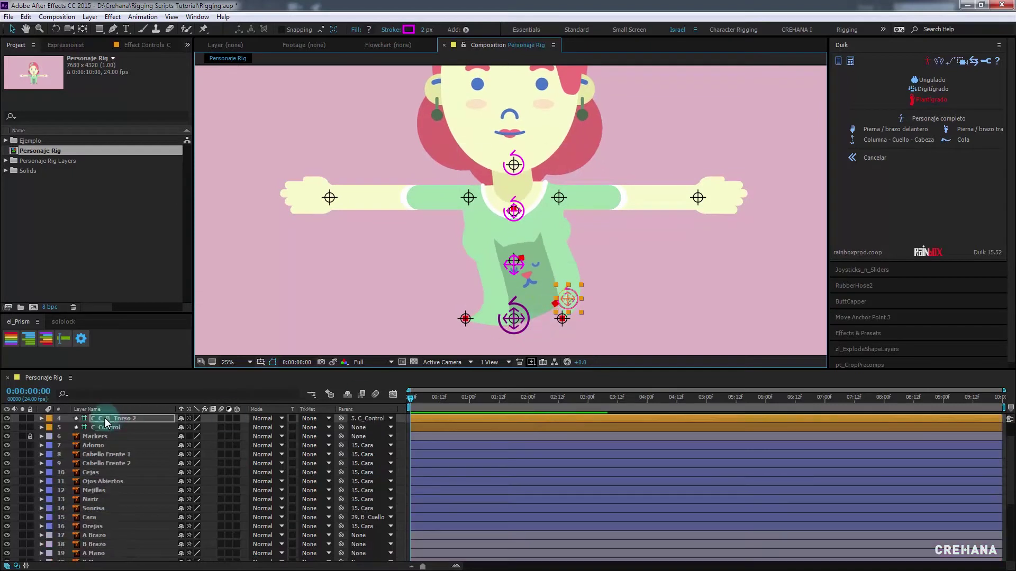
key("ctrl+z")
left_click(113, 425)
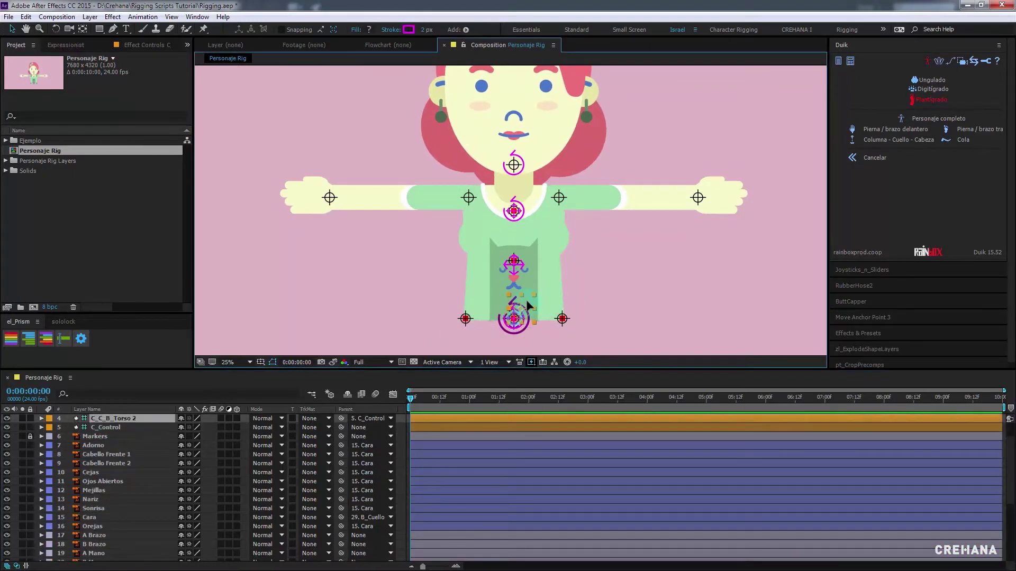
left_click(122, 421)
left_click(114, 427)
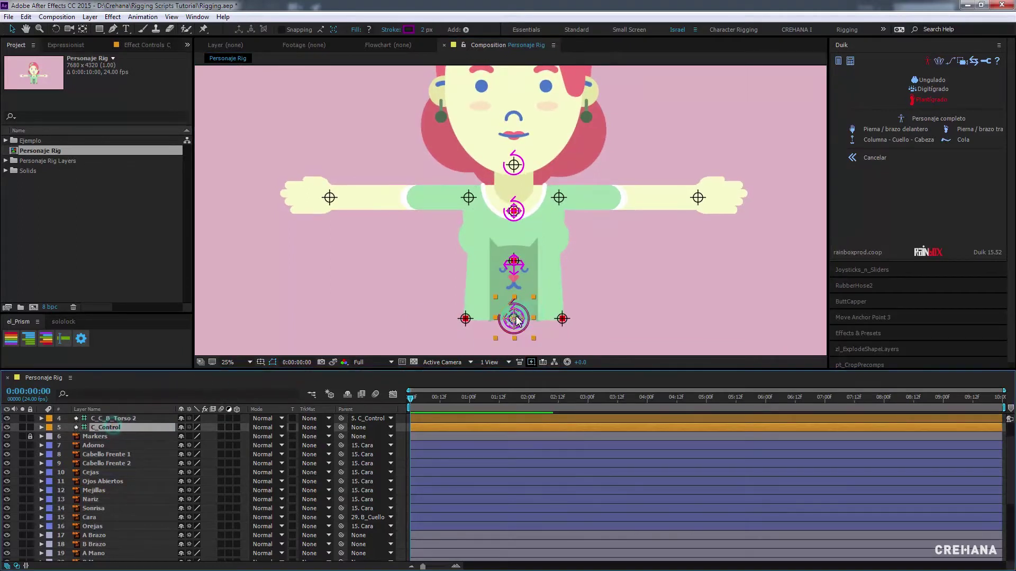
mouse_move(518, 308)
left_mouse_down()
mouse_move(536, 293)
mouse_move(514, 344)
left_mouse_up()
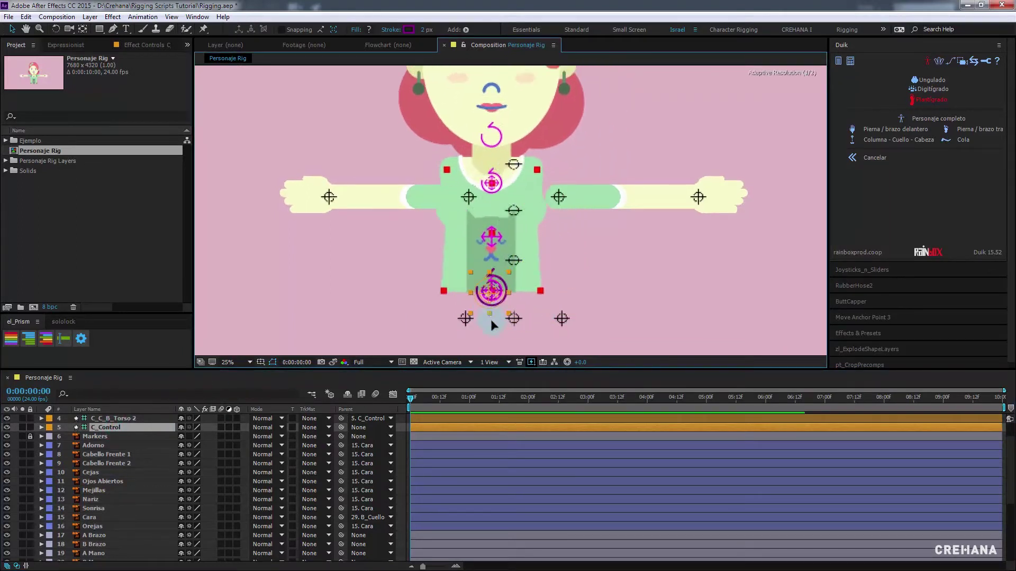
key("ctrl+z")
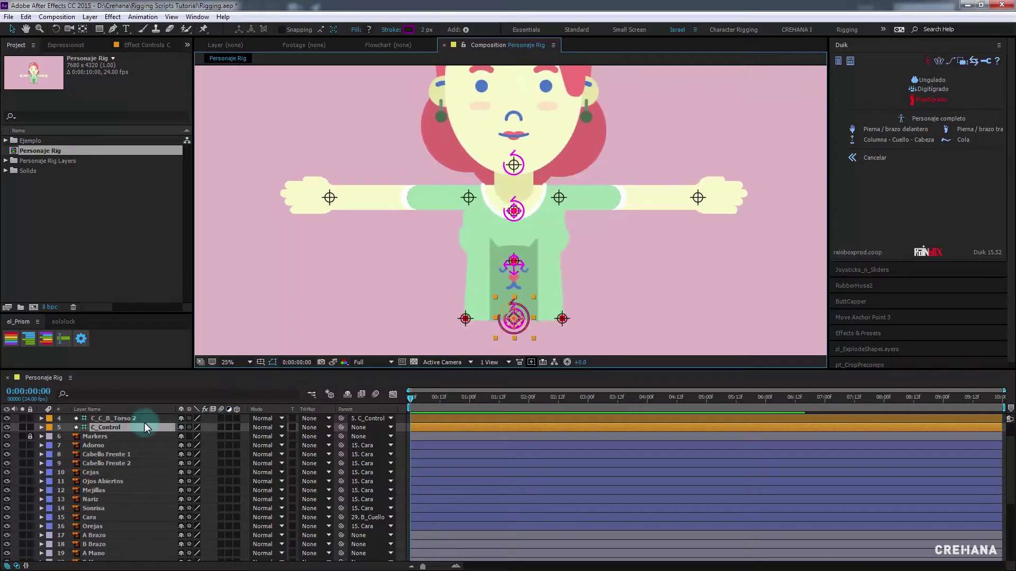
left_click(121, 419)
left_click(7, 418)
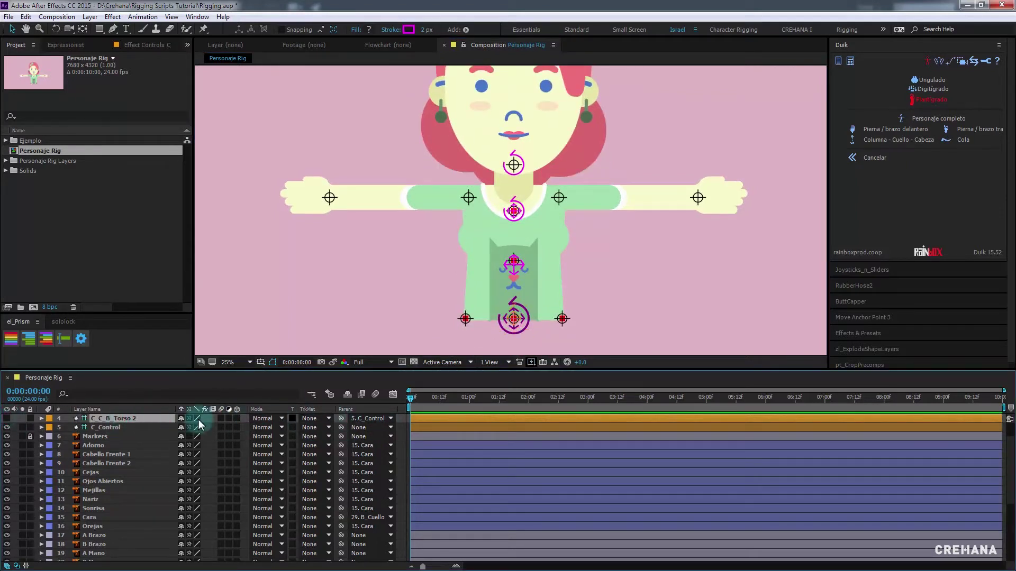
left_click(30, 418)
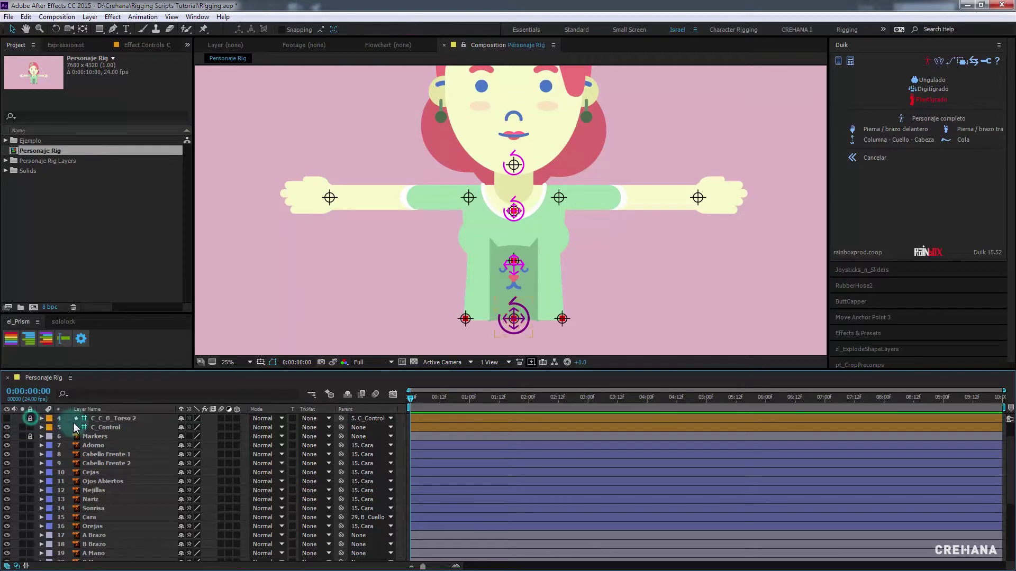
left_click(181, 419)
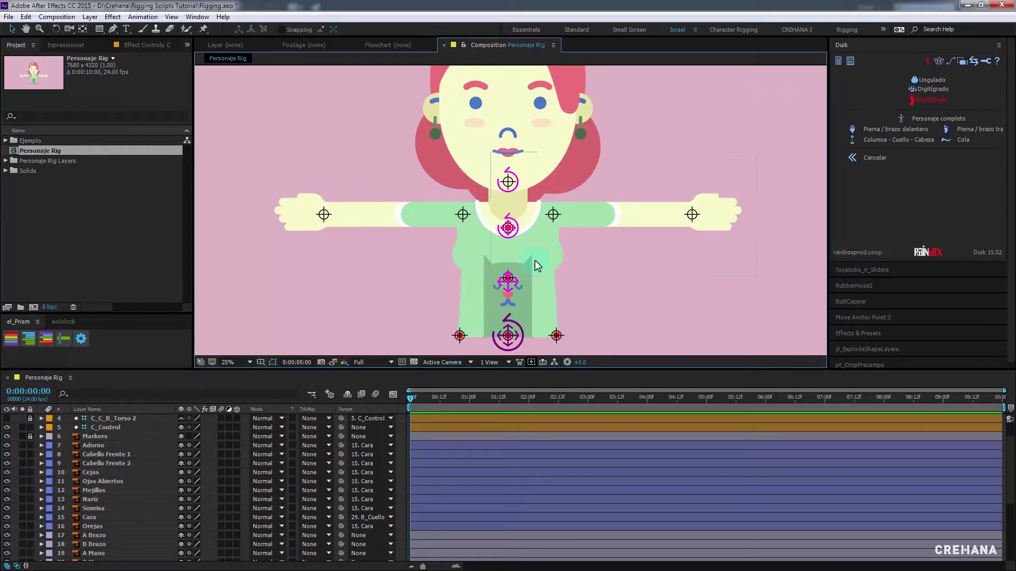
scroll(535, 260, "down", 2)
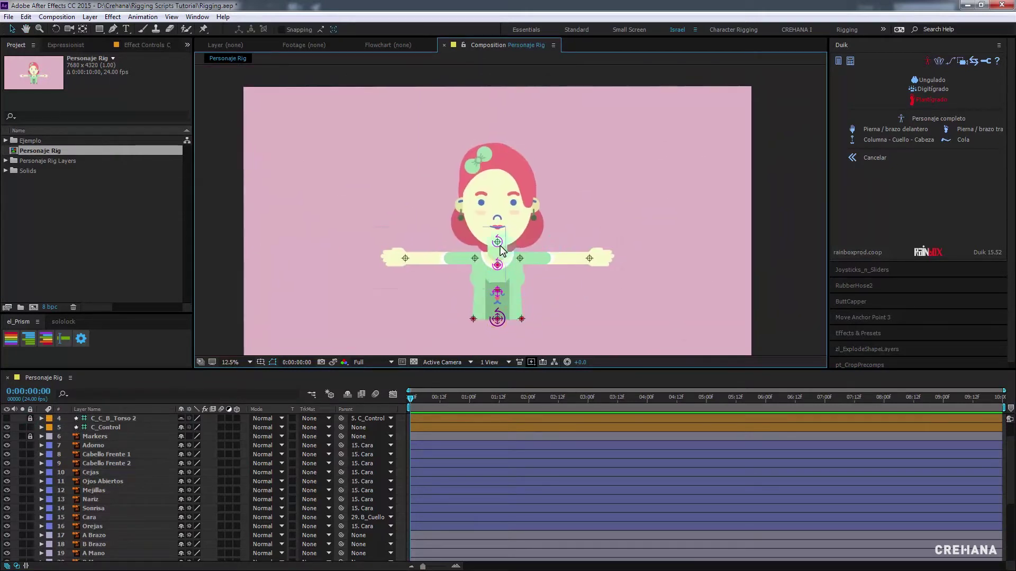
scroll(135, 452, "up", 1)
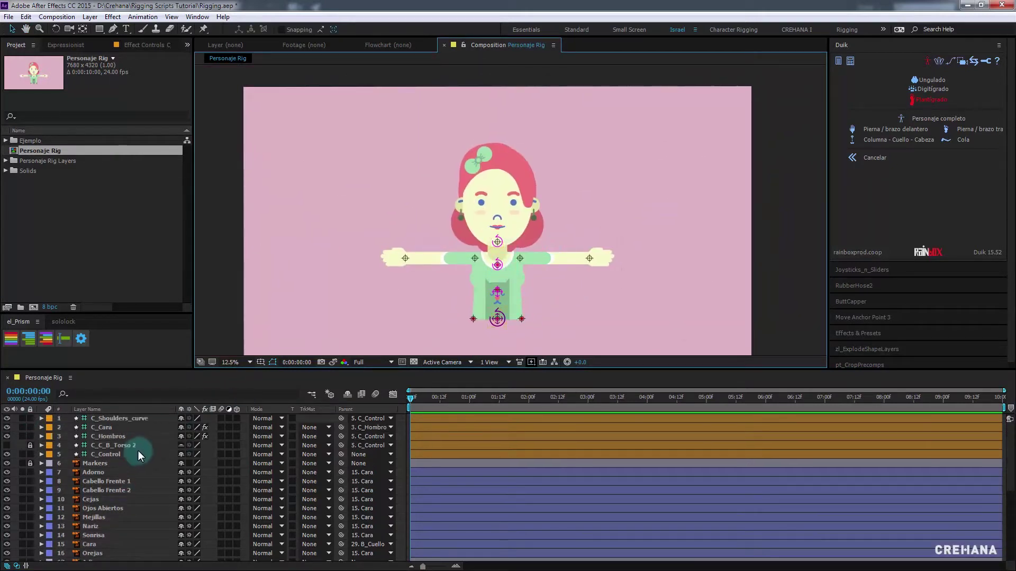
left_click(108, 428)
key("period")
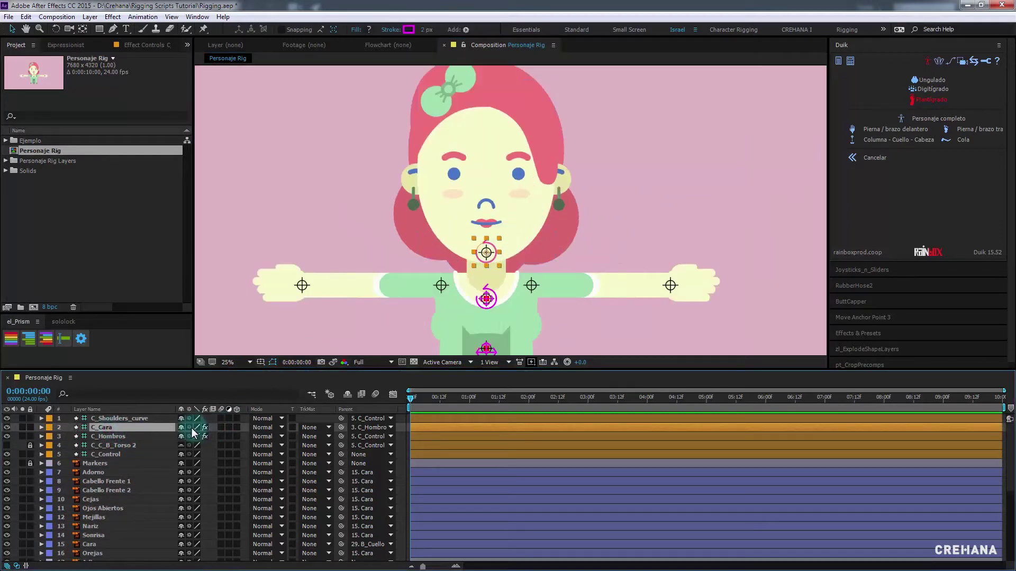
key("w")
left_click_drag(497, 256, 500, 267)
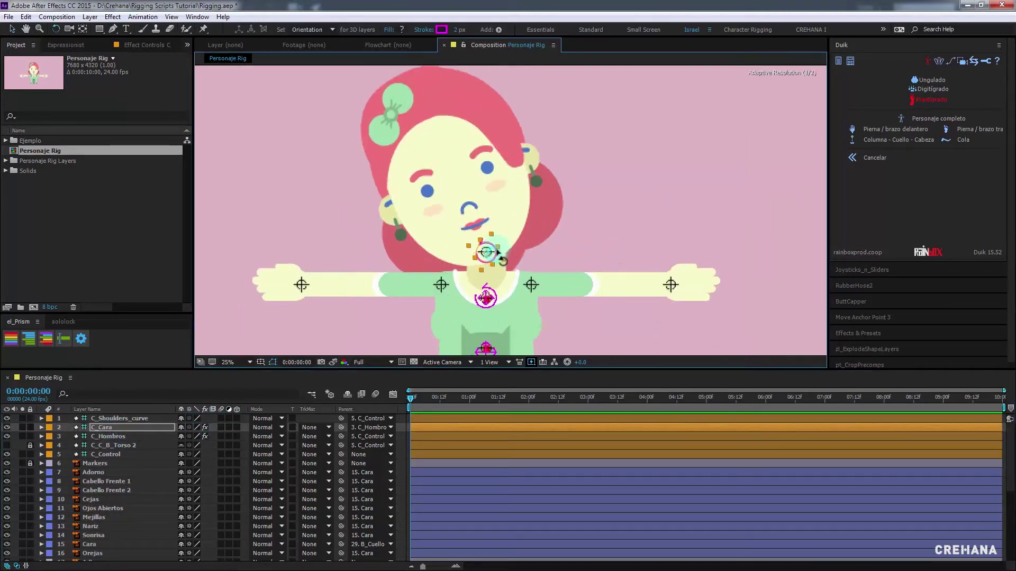
key("ctrl+z")
left_click(485, 298)
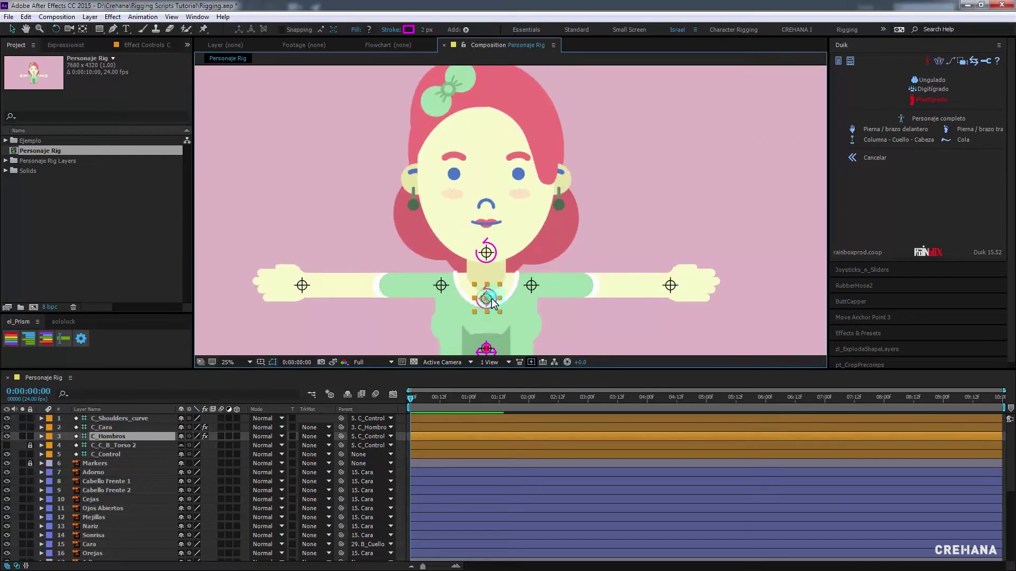
left_click_drag(500, 300, 509, 298)
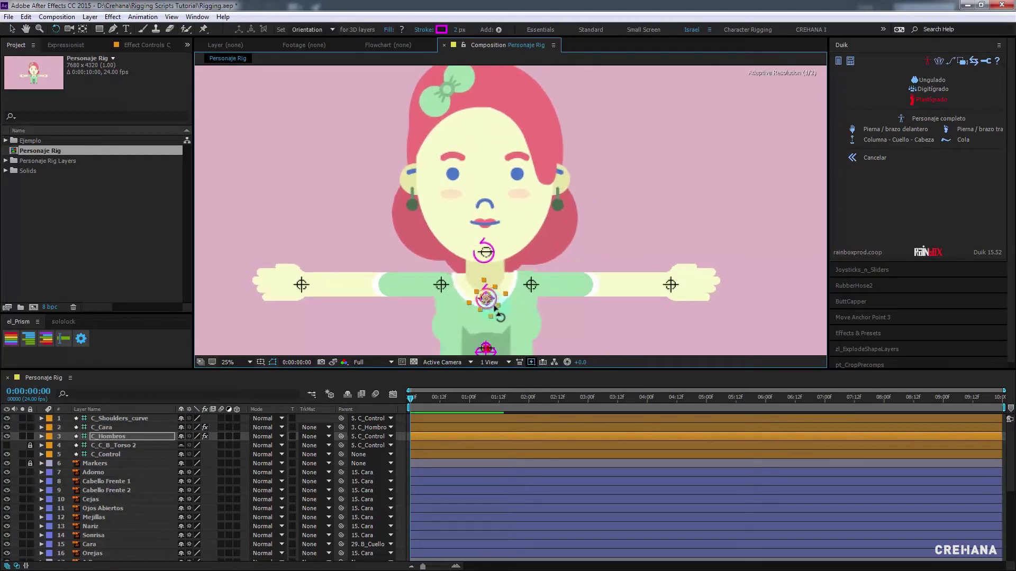
key("ctrl+z")
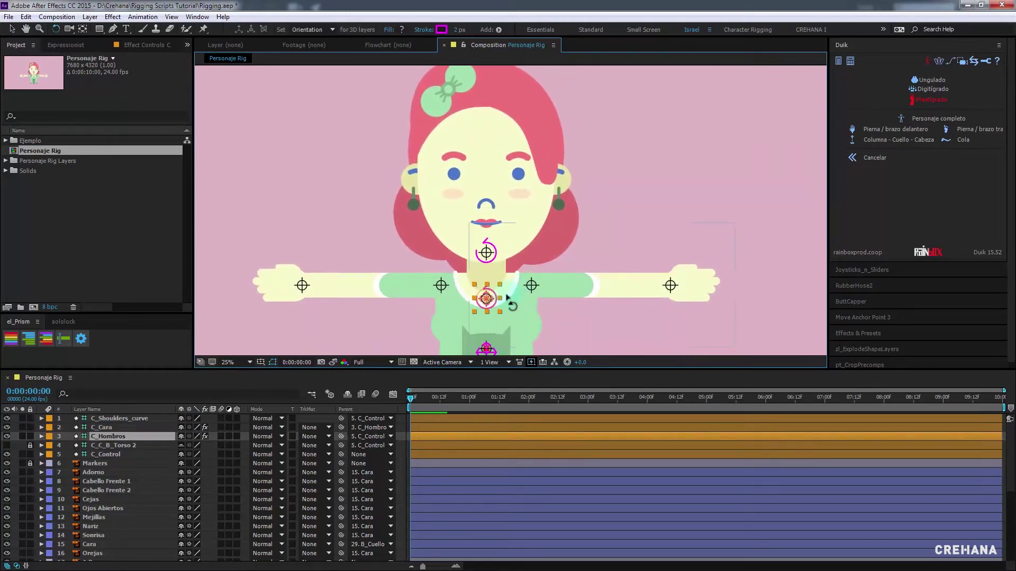
key("v")
left_click(492, 253)
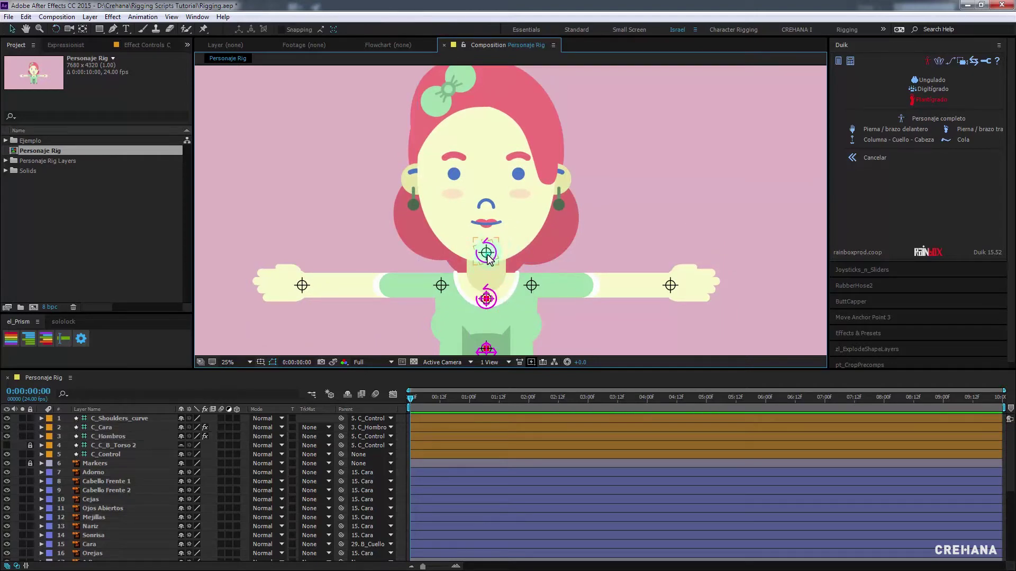
left_click(487, 256)
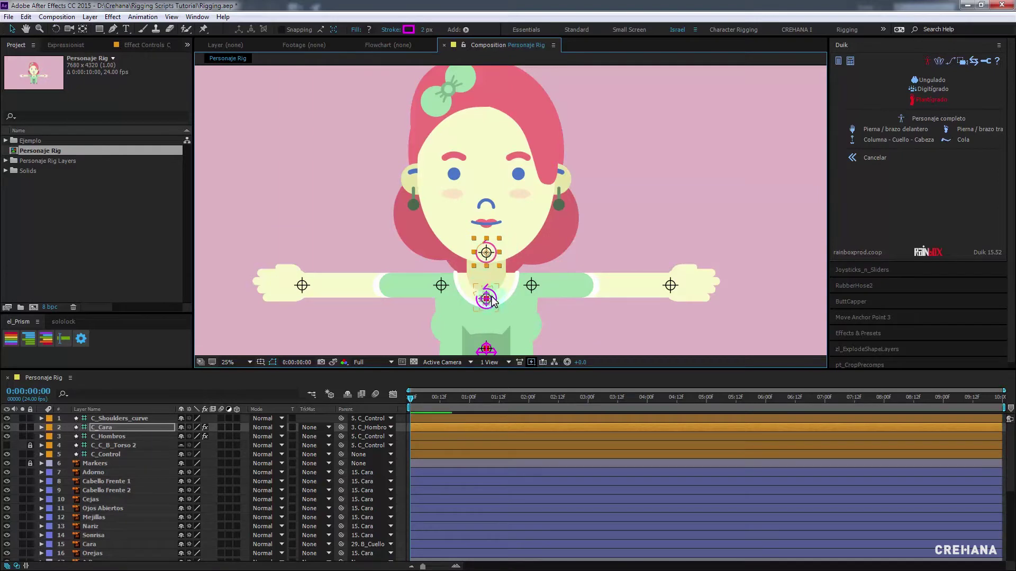
scroll(492, 299, "up", 6)
scroll(531, 251, "down", 4)
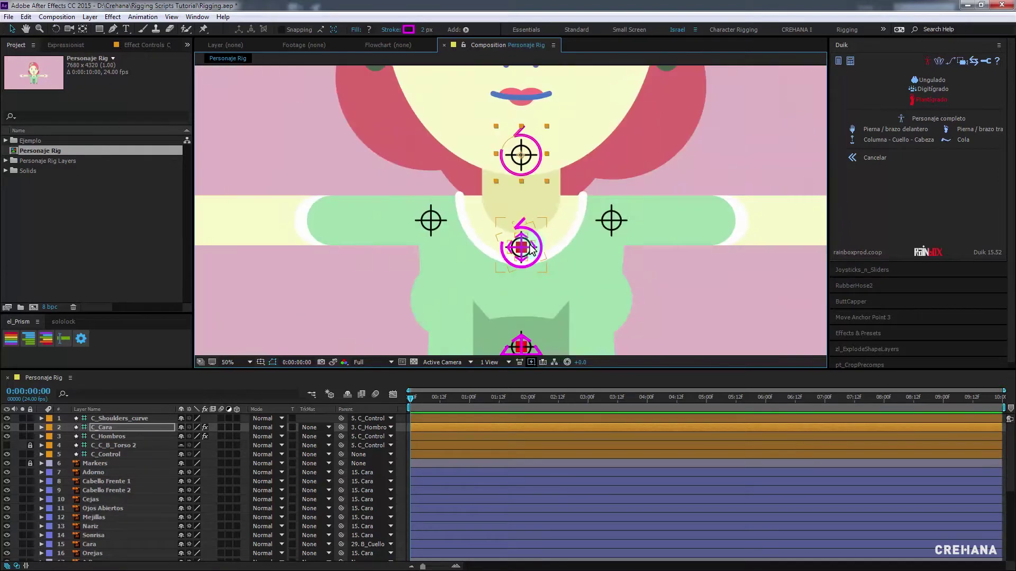
scroll(531, 250, "down", 2)
left_click_drag(531, 247, 540, 243)
key("ctrl+z")
key("w")
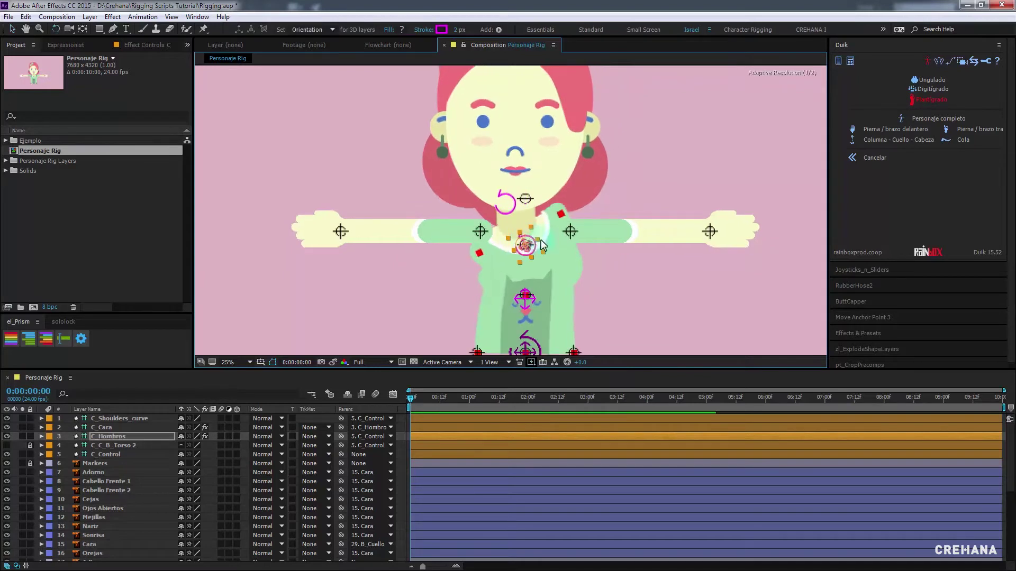
key("ctrl+z")
key("v")
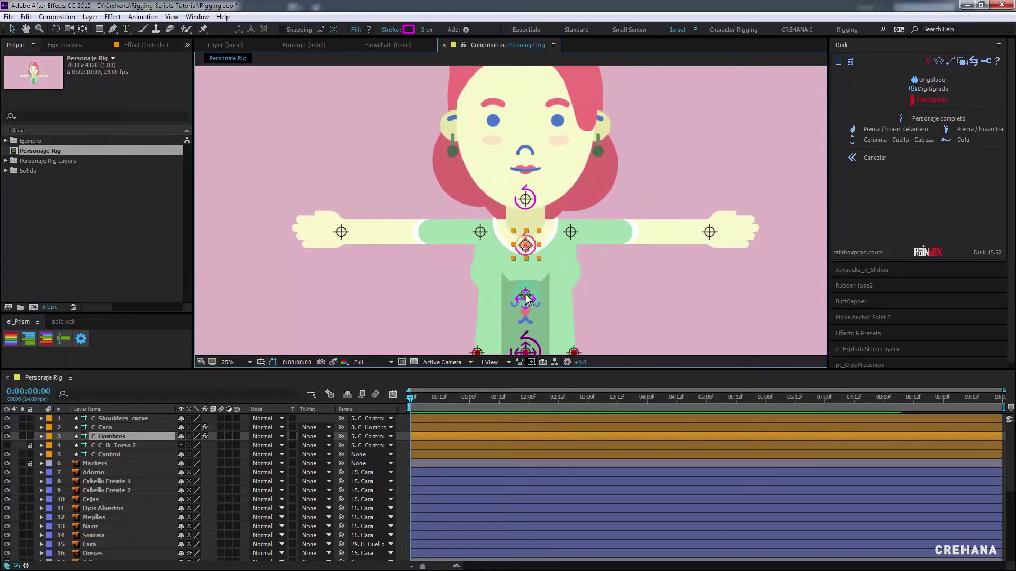
mouse_move(525, 294)
left_mouse_down()
mouse_move(512, 298)
mouse_move(521, 306)
left_mouse_up()
key("ctrl+z")
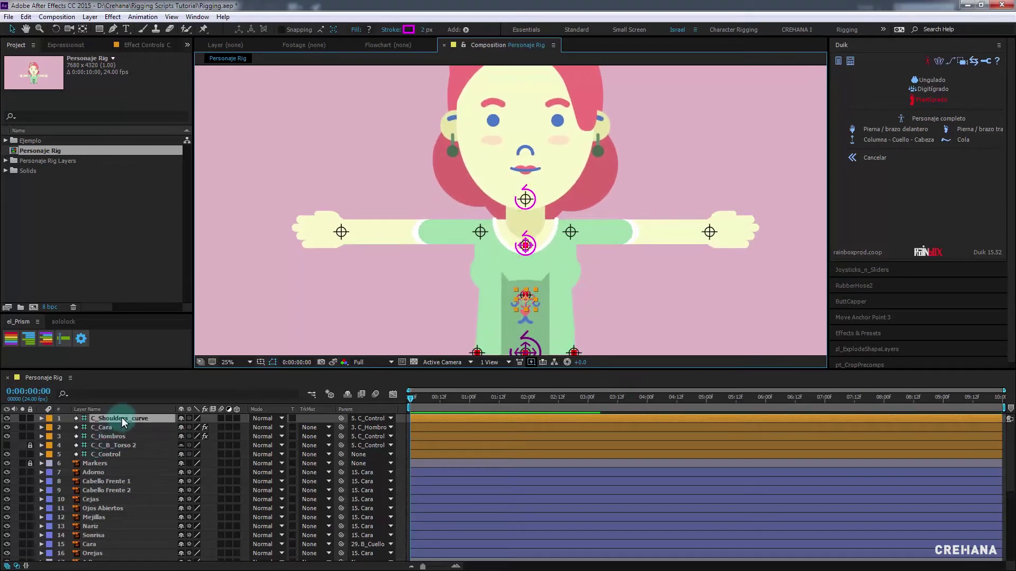
Save the project and make the timeline taller to show more layers
key("ctrl+s")
left_click(858, 487)
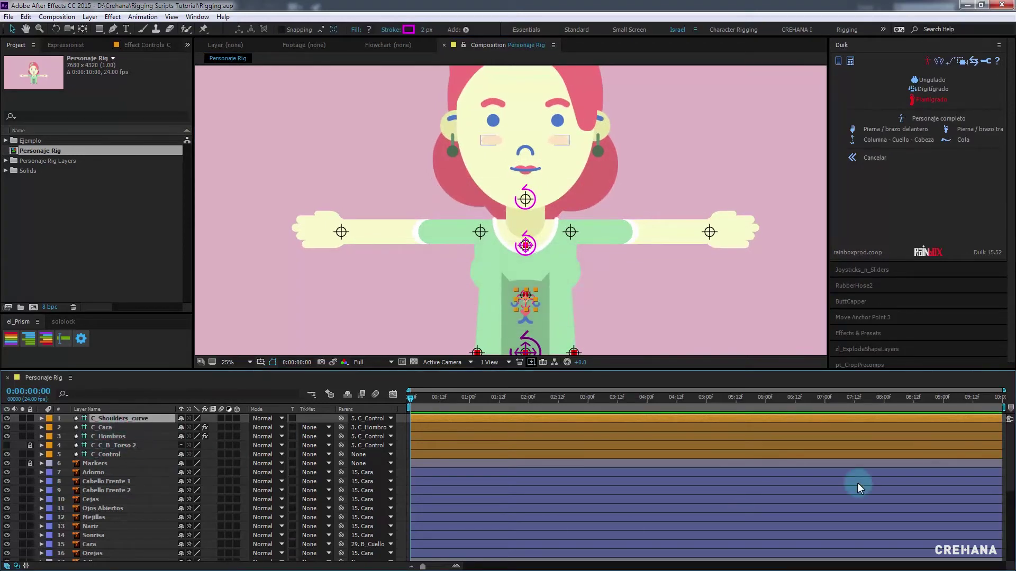
left_click(982, 475)
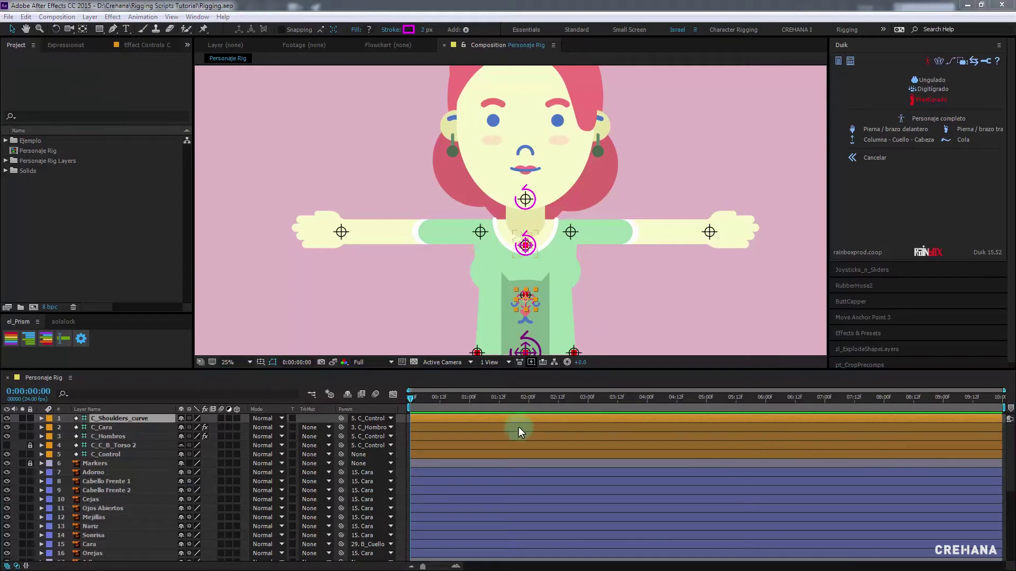
left_click(167, 420)
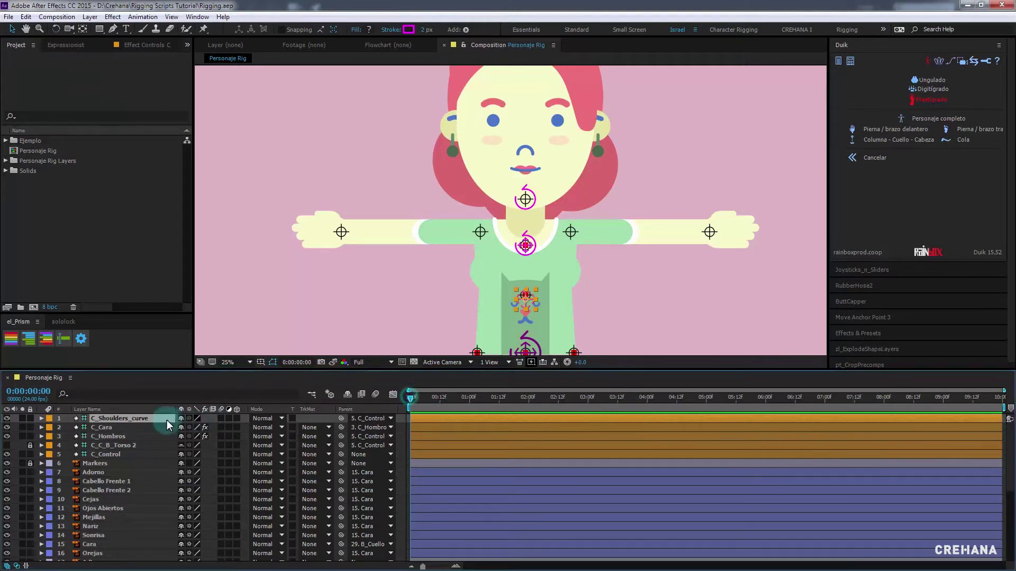
left_click(440, 382)
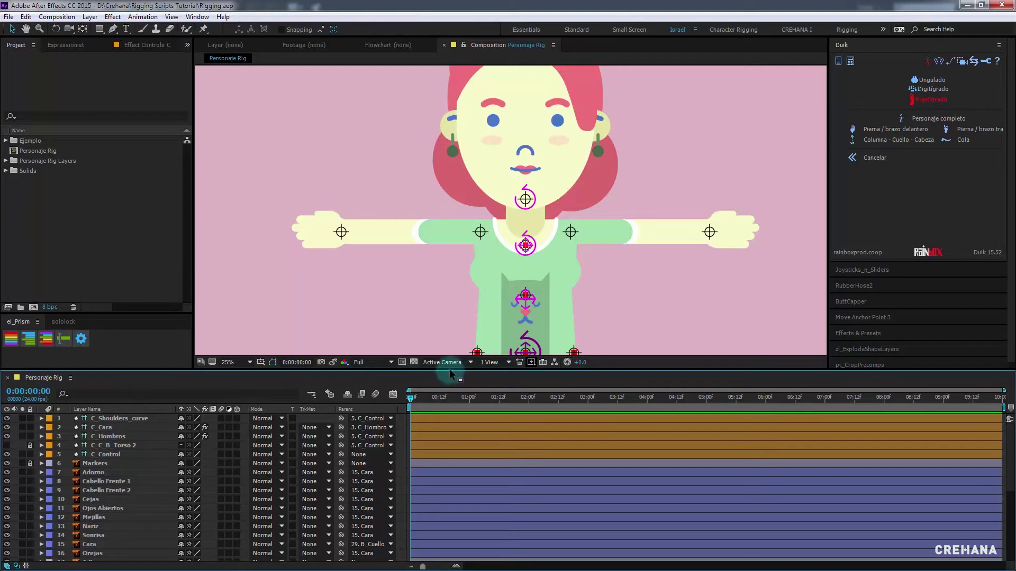
left_click_drag(449, 373, 455, 325)
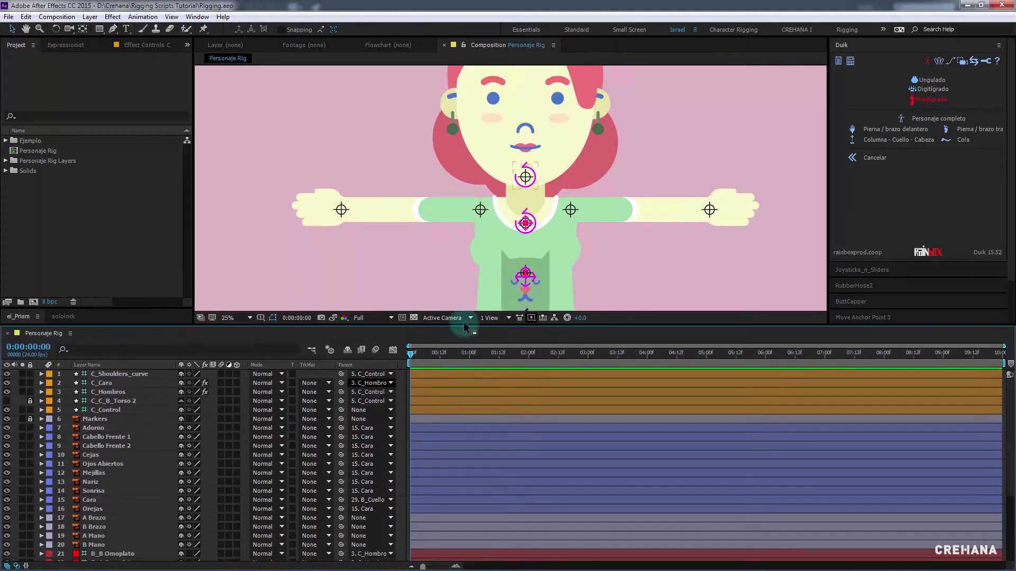
Select the C_Cara head controller in the composition view
left_click(506, 179)
left_click(531, 179)
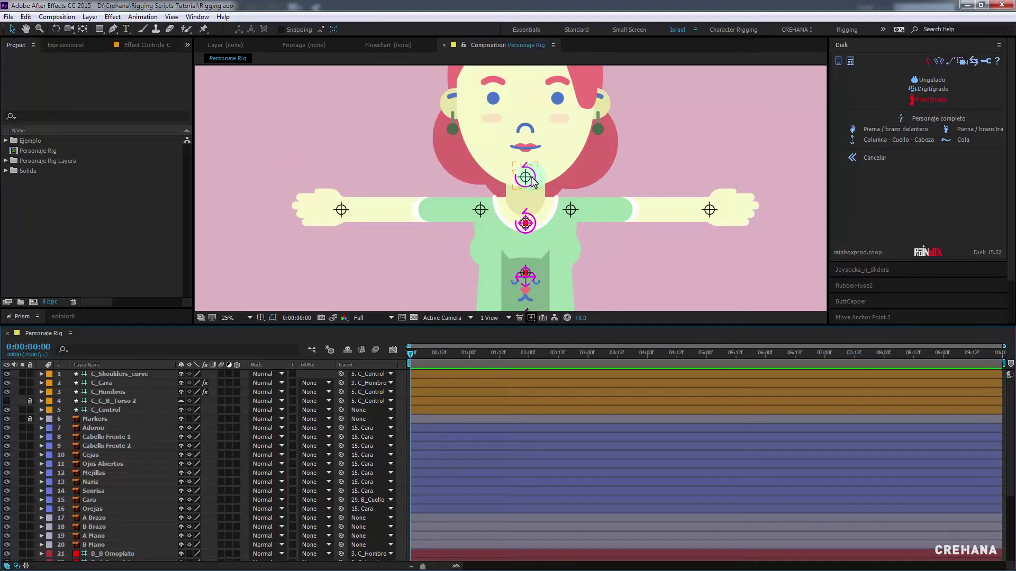
left_click(542, 213)
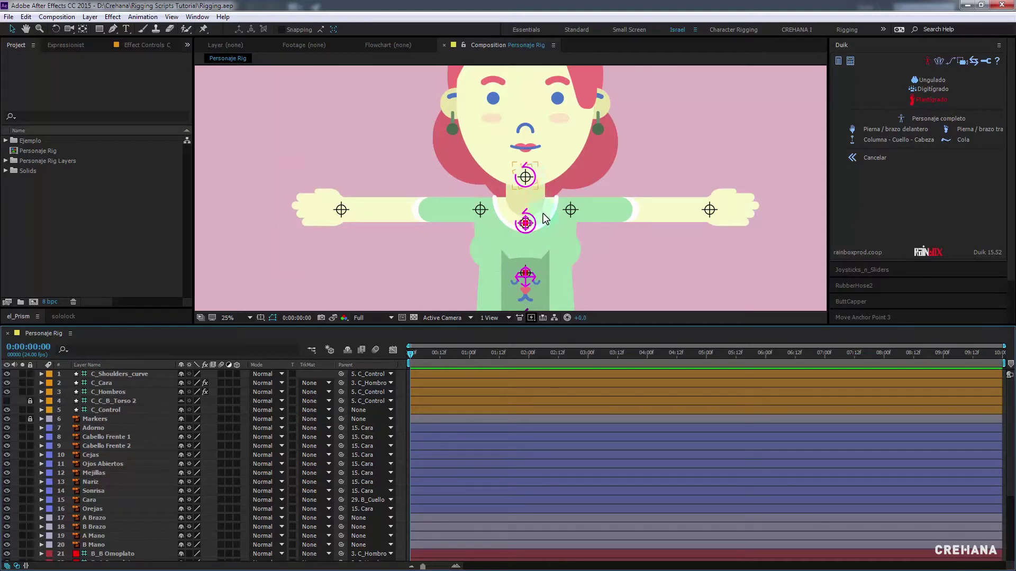
left_click(525, 177)
left_click_drag(579, 203, 583, 232)
left_click(419, 156)
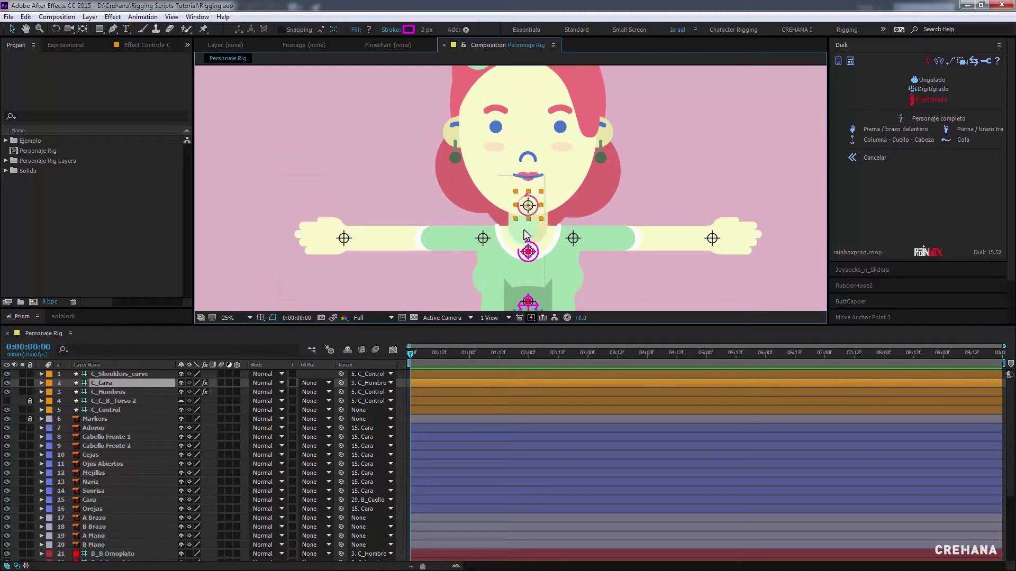
left_click(527, 205)
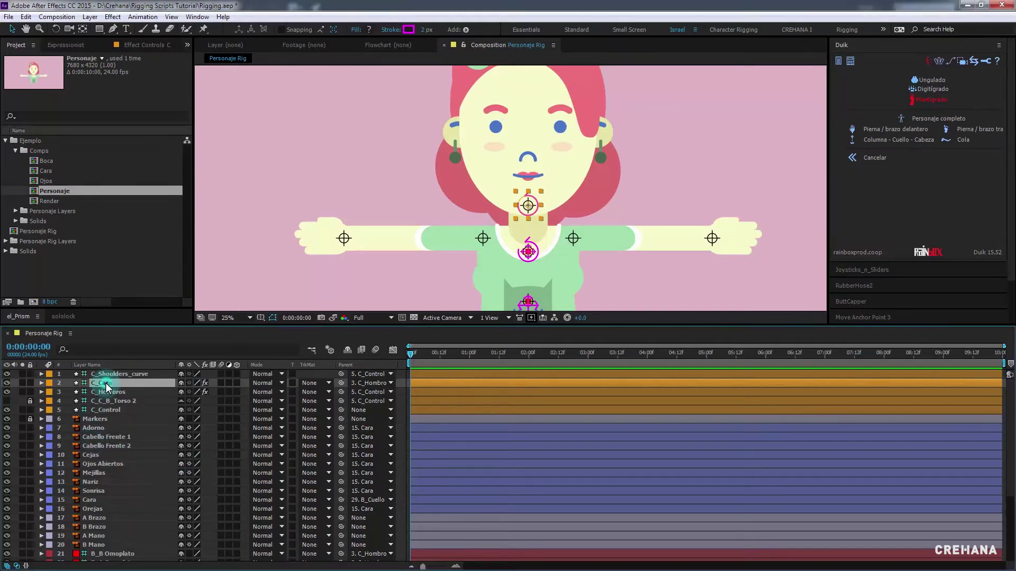
Pick-whip the Cara face layer onto C_Cara, replacing B_Cuello as its parent
left_click_drag(107, 387, 96, 502)
left_click(95, 500)
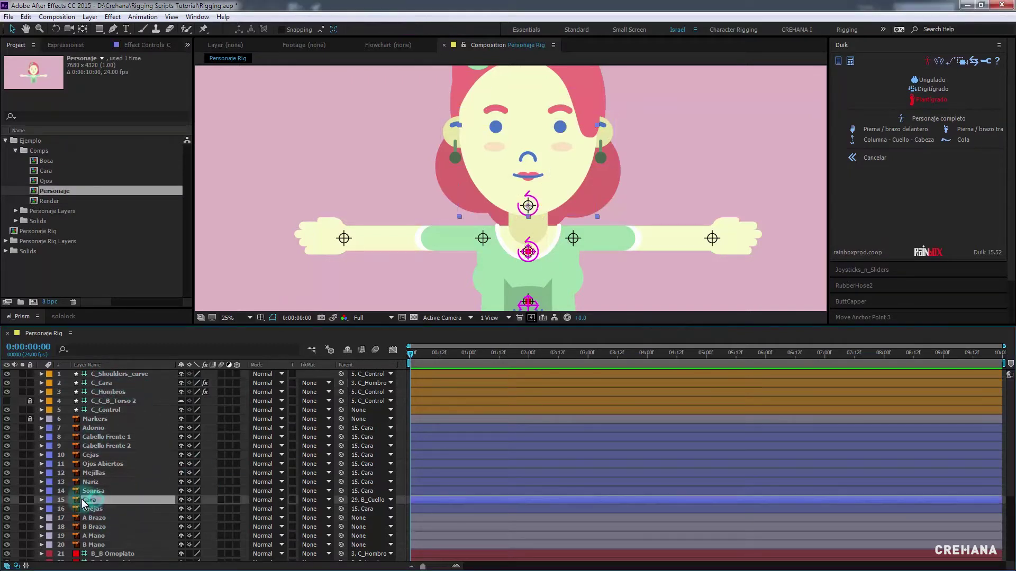
left_click(104, 383)
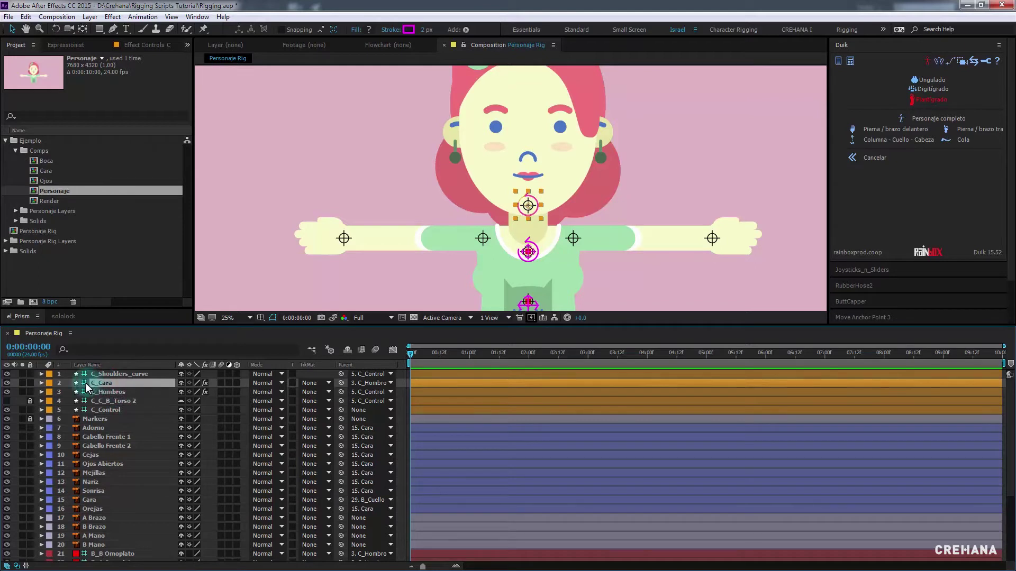
left_click(93, 499)
left_click_drag(341, 500, 111, 383)
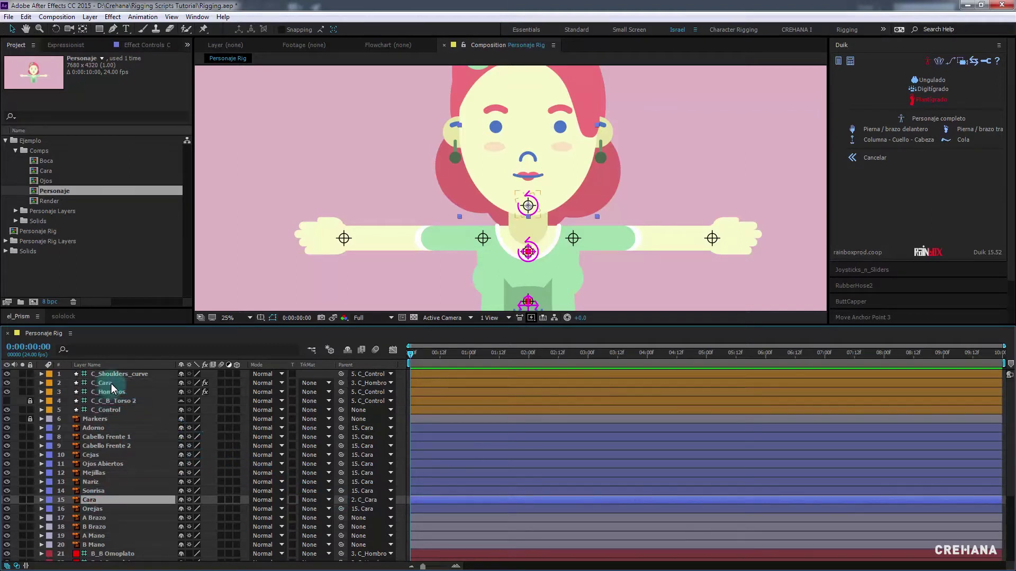
left_click(106, 383)
left_click(529, 206)
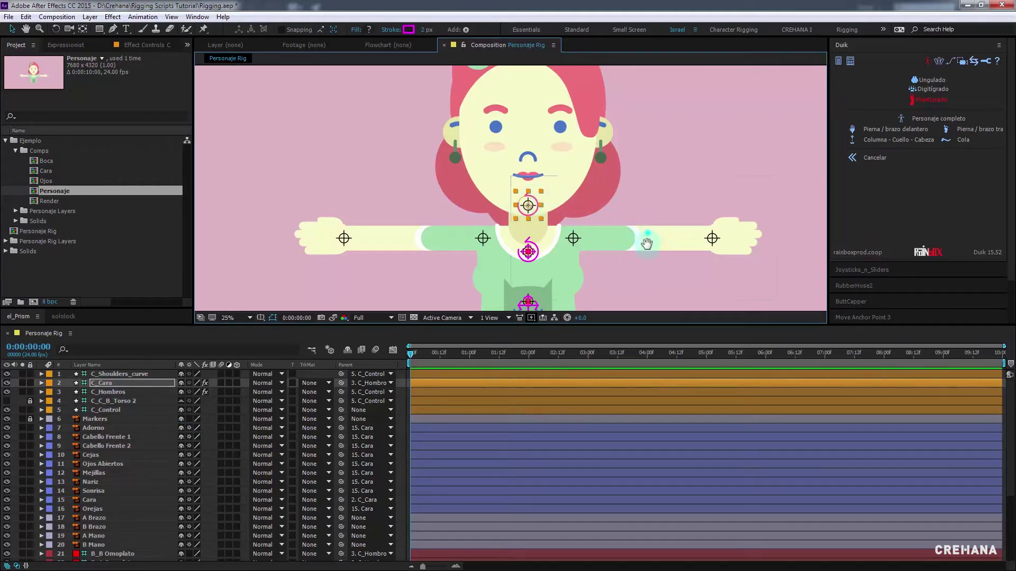
left_click_drag(644, 238, 642, 263)
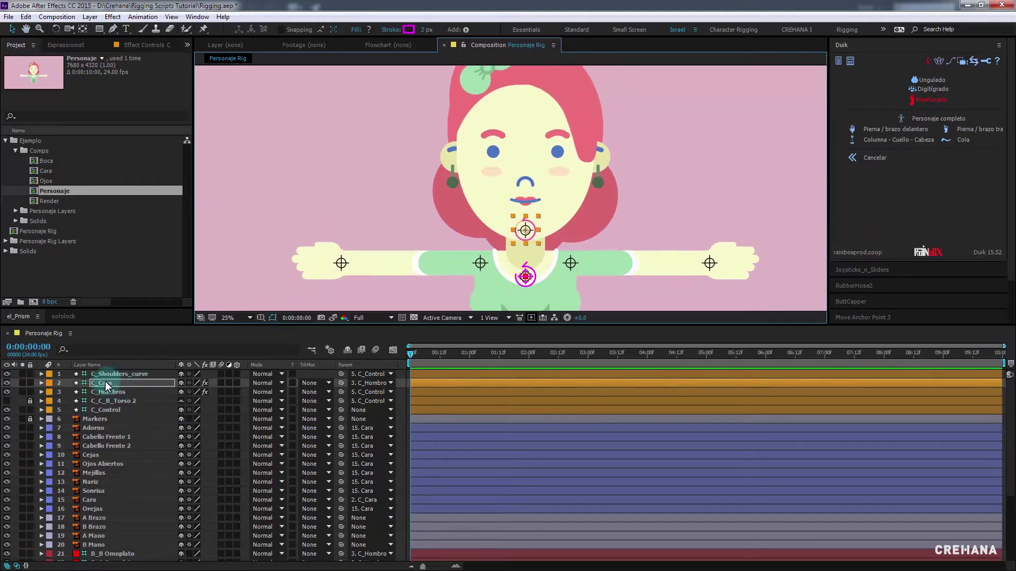
Reveal C_Cara's Position and remove the expression added to it
key("p")
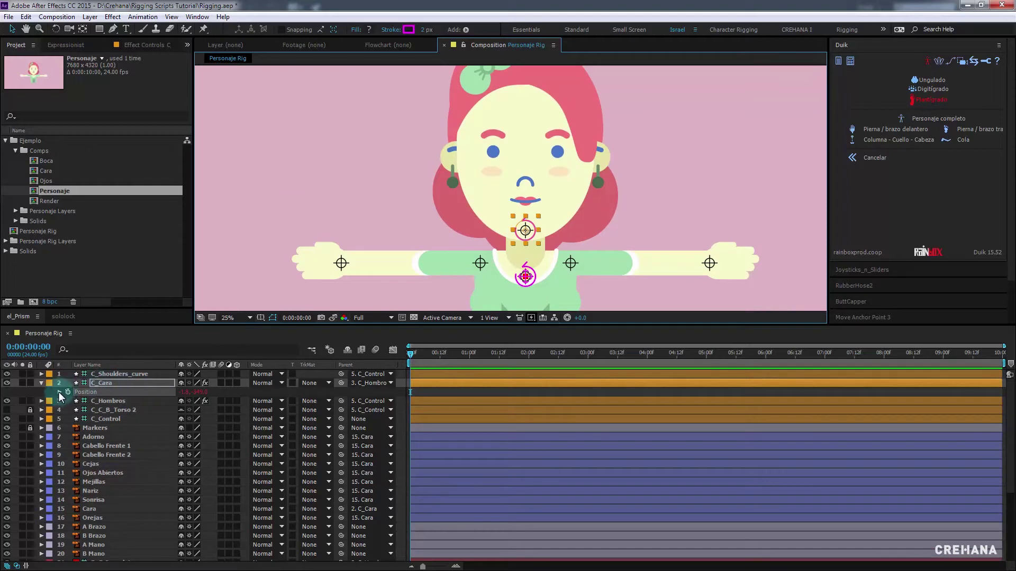
left_click(68, 392, "alt")
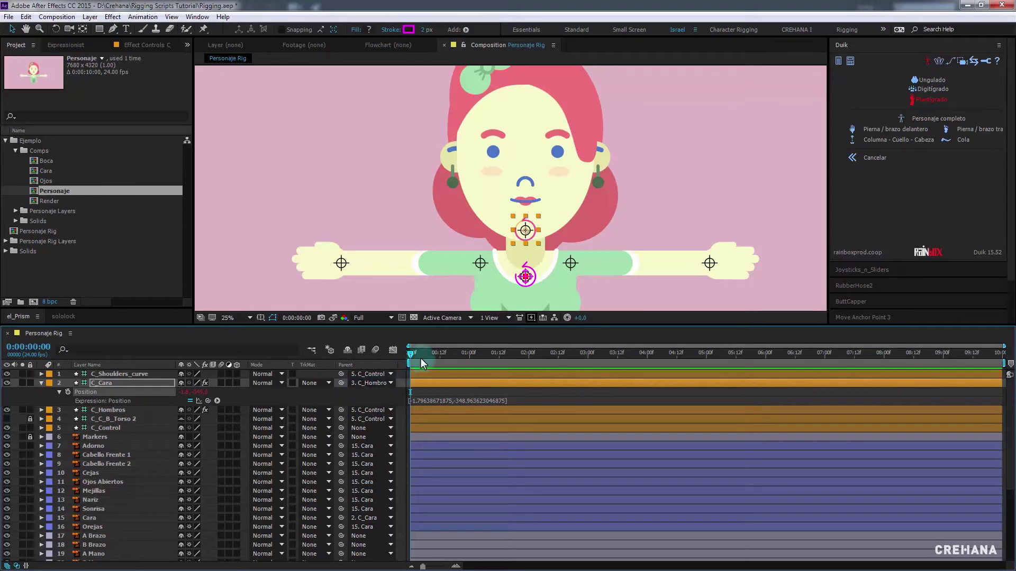
left_click(433, 400)
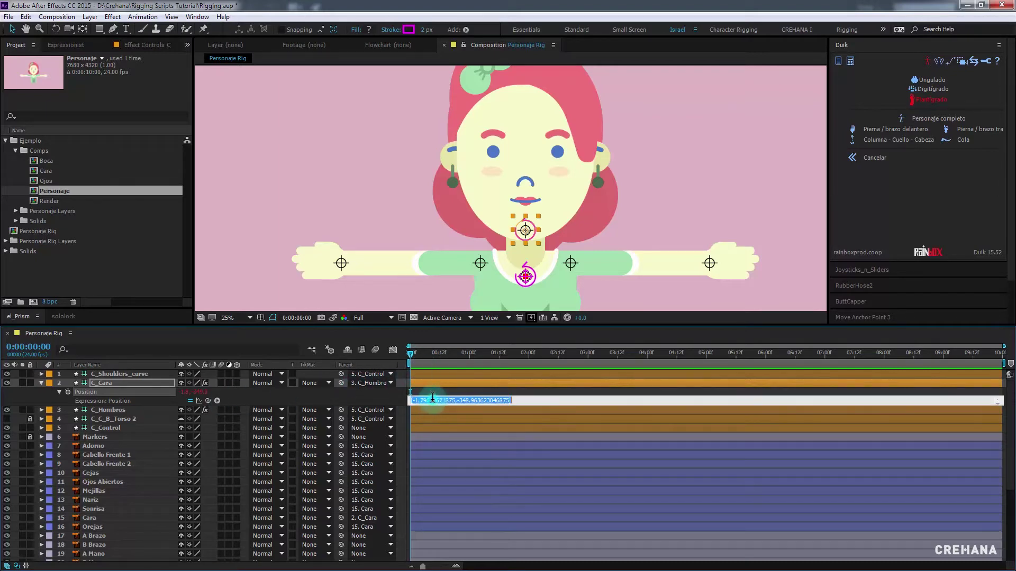
key("BackSpace")
key("KP_Enter")
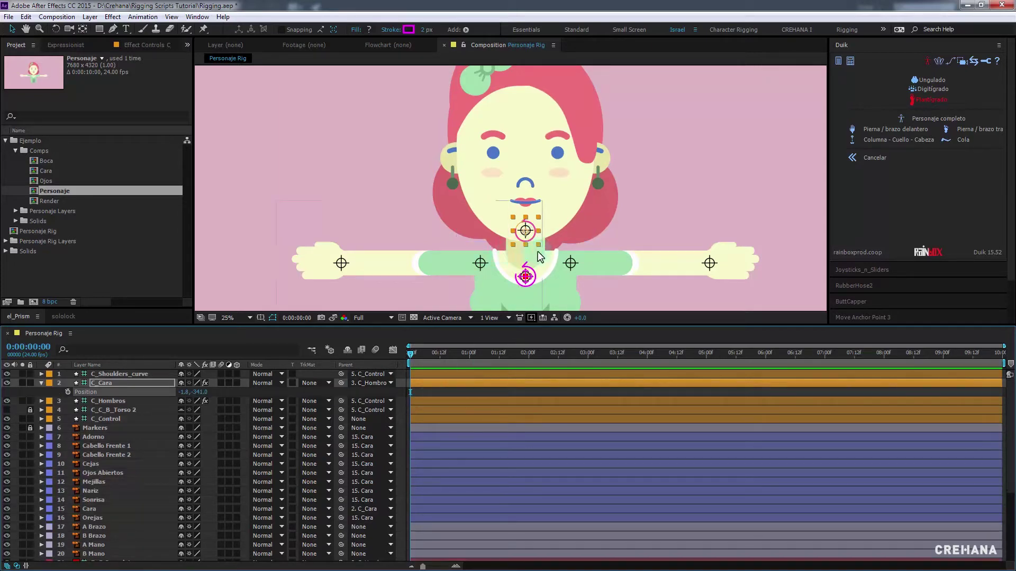
Scrub C_Cara's Position Y to about -349.7 so the ring centres on the neck
scroll(537, 249, "up", 3)
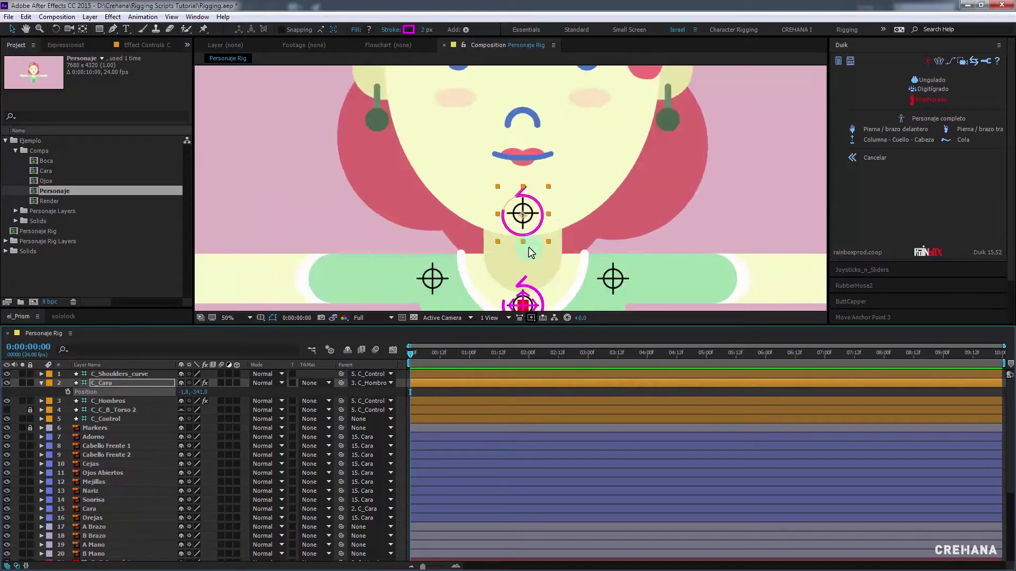
scroll(535, 238, "up", 3)
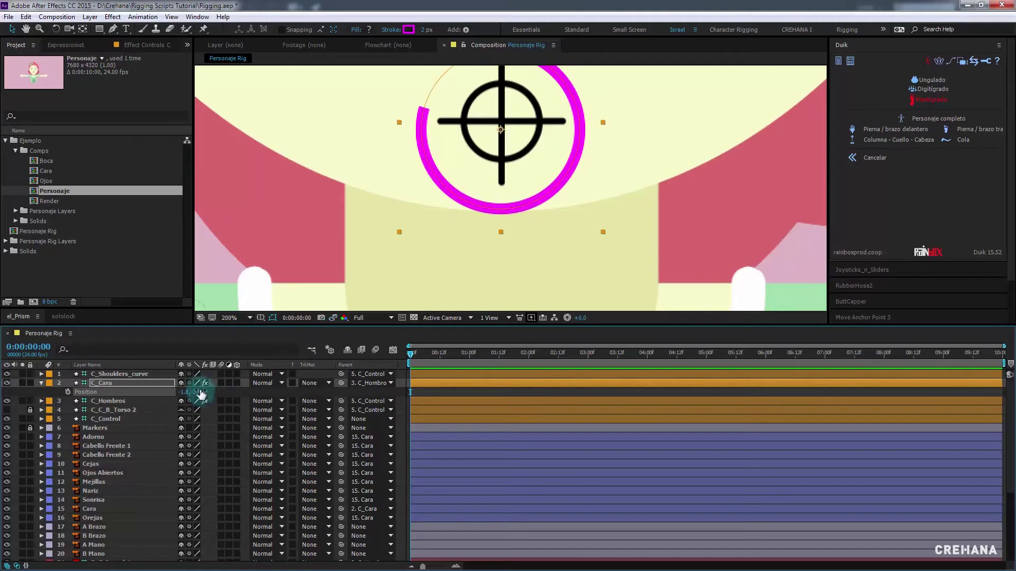
left_click_drag(201, 392, 167, 390)
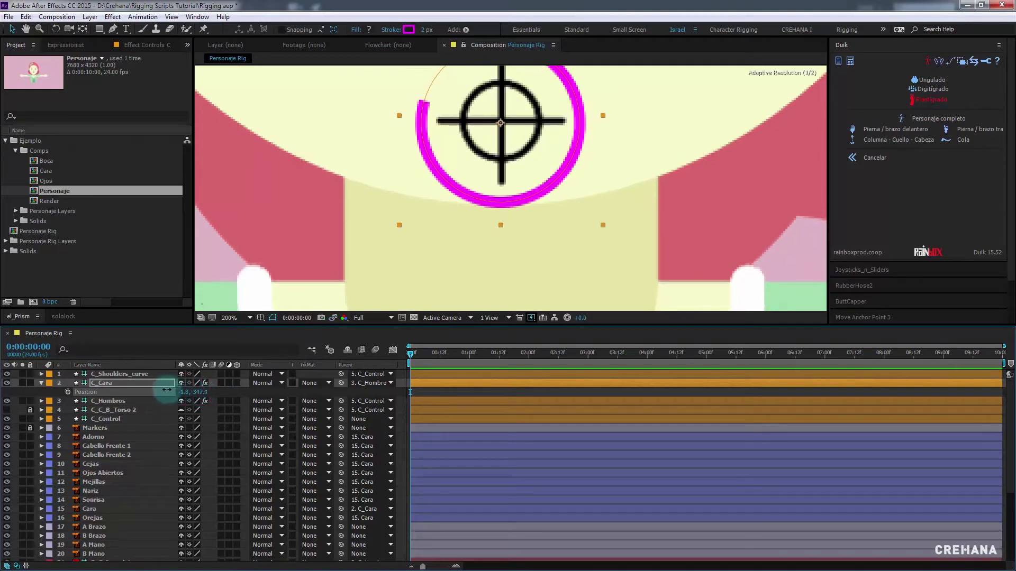
left_click(525, 231)
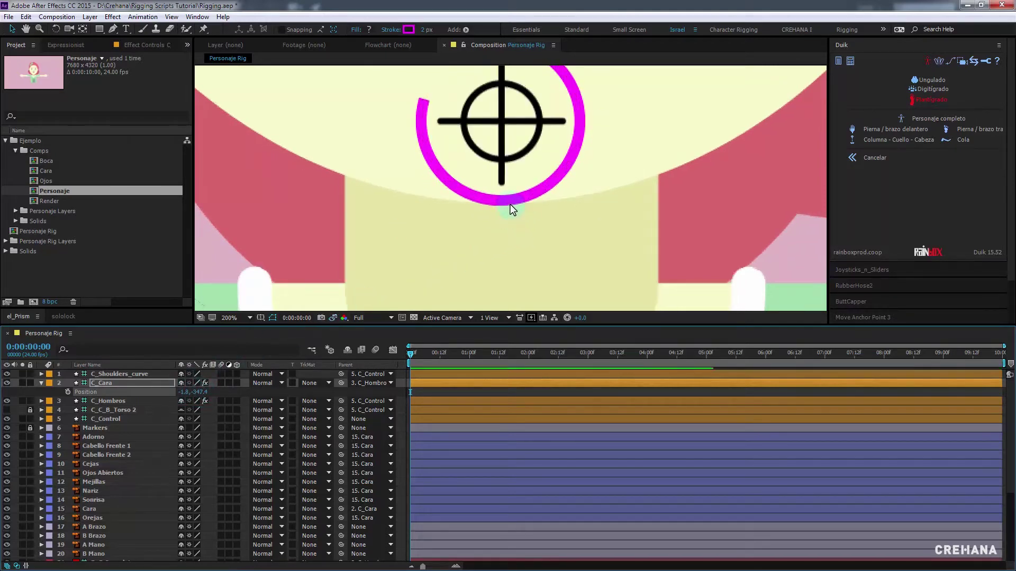
left_click(510, 206)
left_click(196, 419)
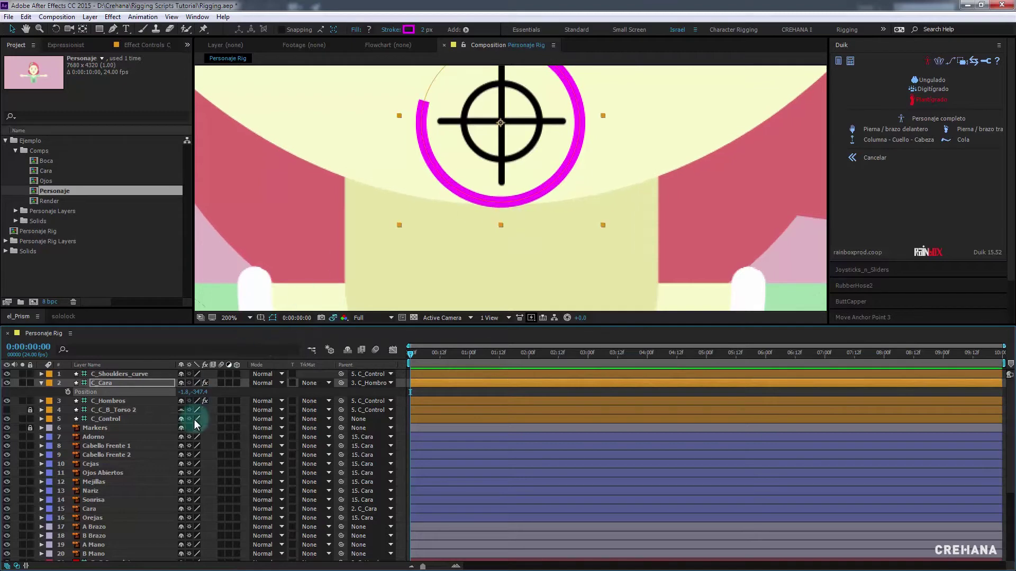
left_click_drag(199, 392, 178, 391)
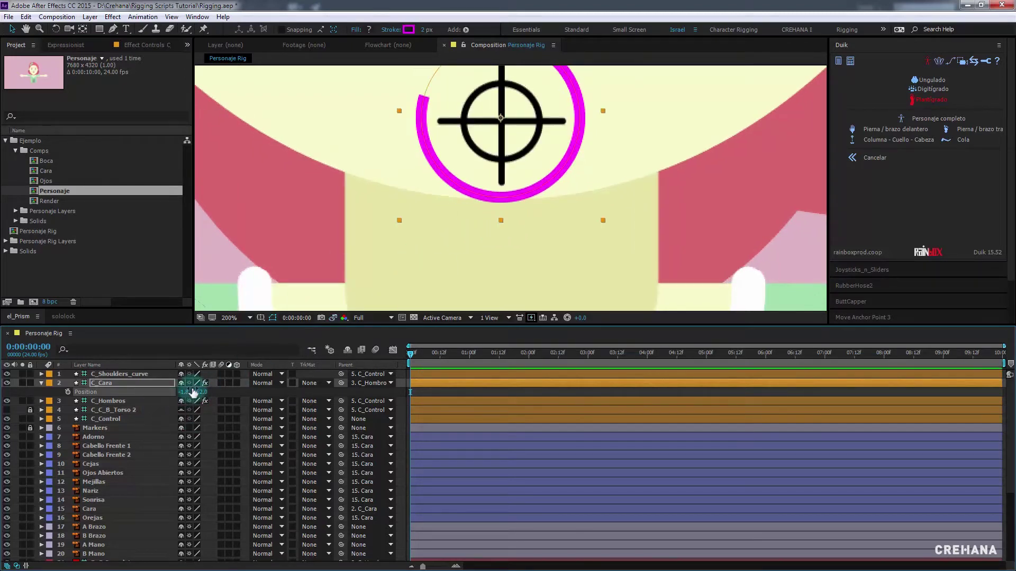
left_click_drag(193, 392, 203, 381)
left_click(291, 346)
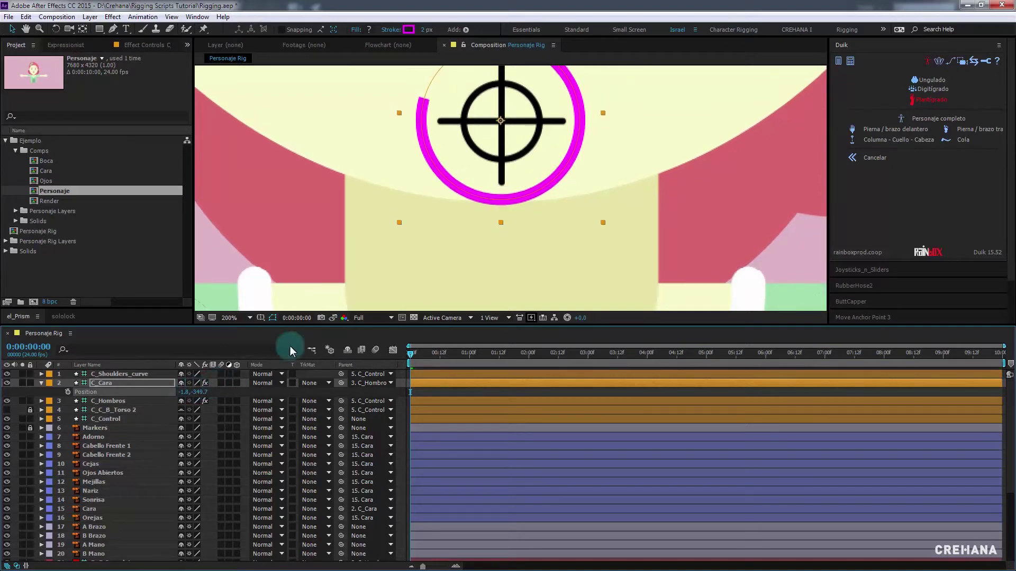
left_click(539, 209)
key("comma")
key("comma")
key("comma")
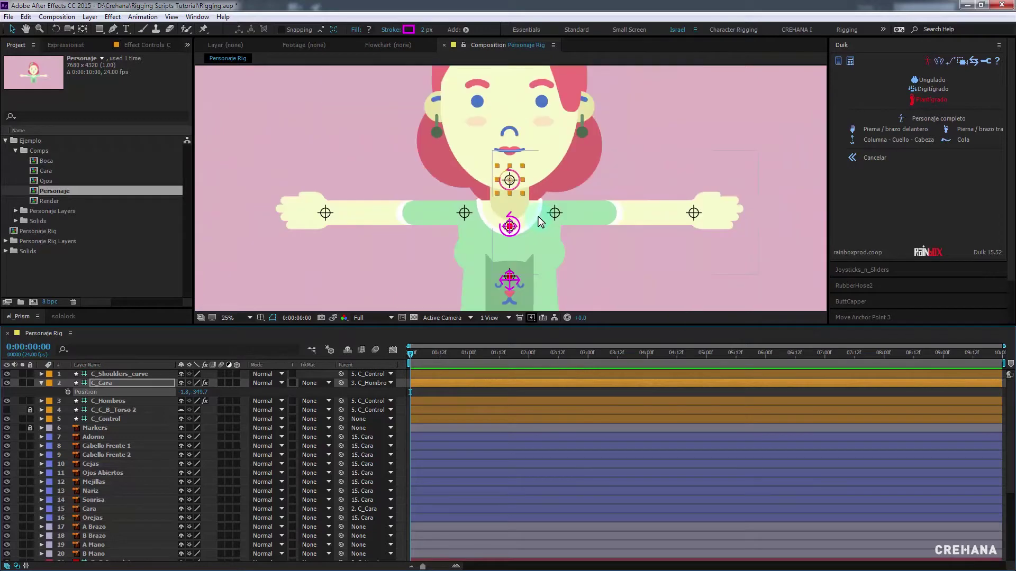
key("comma")
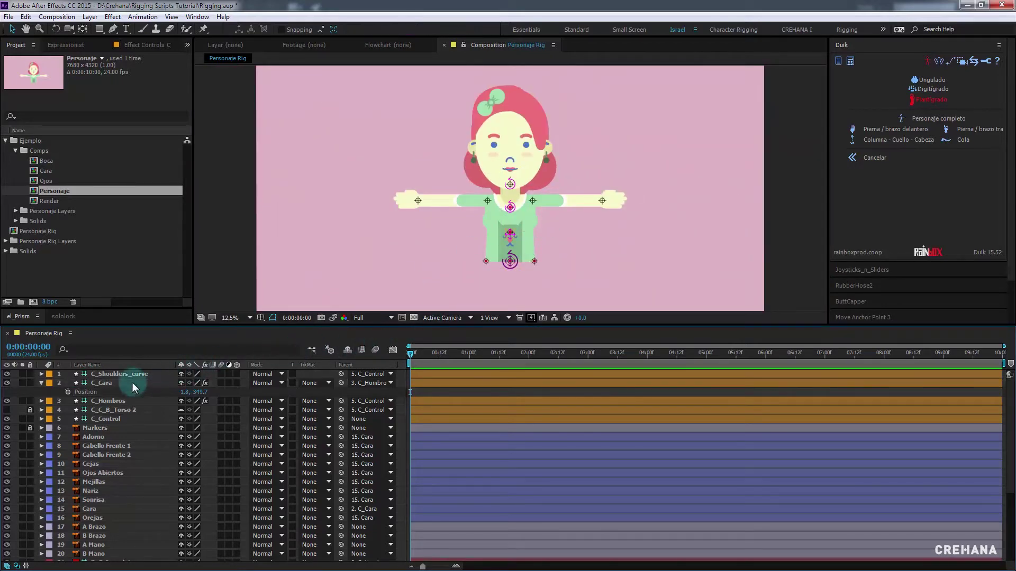
left_click(106, 383)
mouse_move(506, 179)
left_mouse_down()
mouse_move(524, 190)
mouse_move(487, 184)
mouse_move(482, 170)
left_mouse_up()
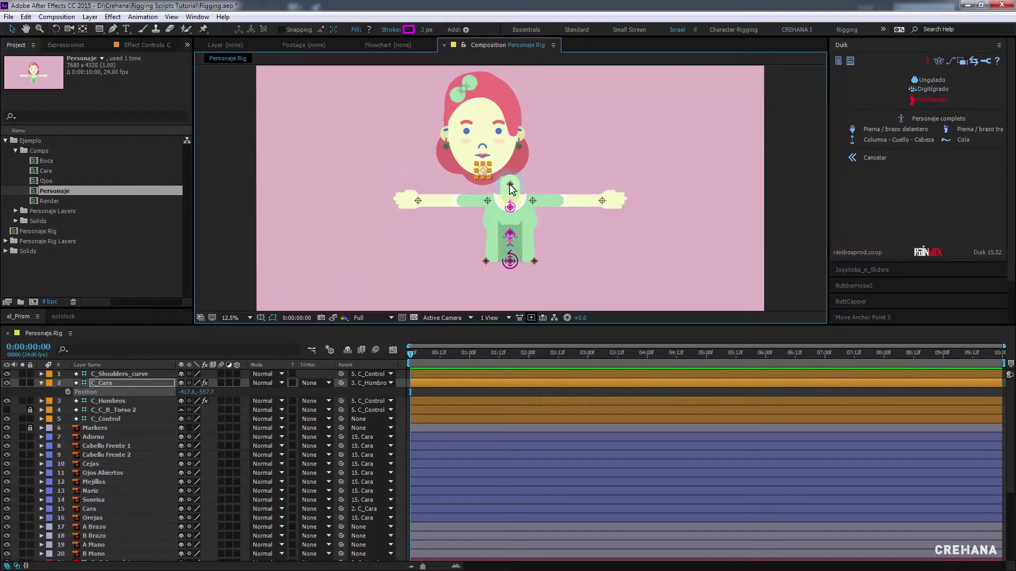
left_click_drag(512, 188, 510, 185)
scroll(510, 185, "up", 2)
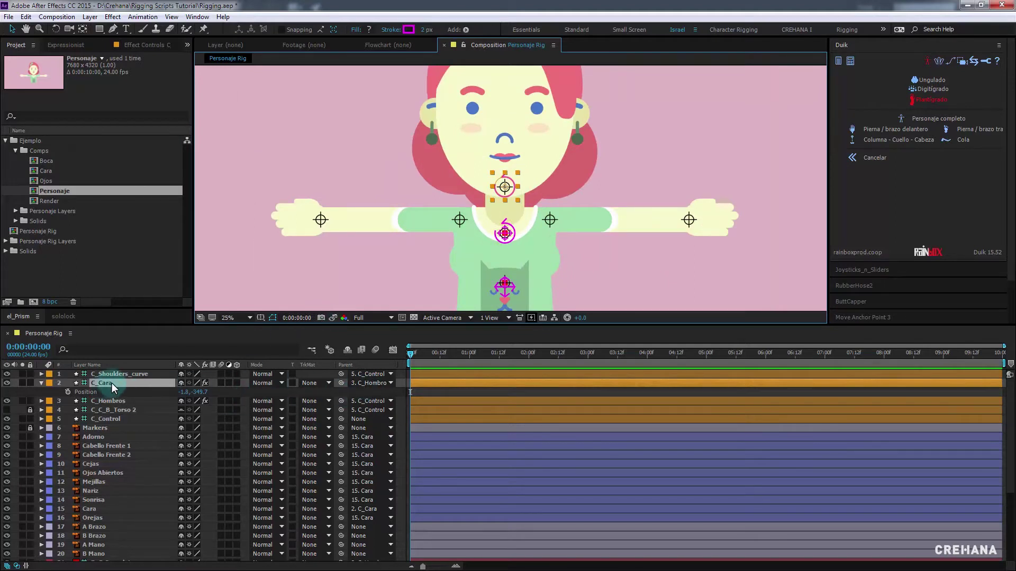
Parent B_Cuello 1 to C_Cara, then drag the neck and chest controllers to test
scroll(148, 478, "down", 1)
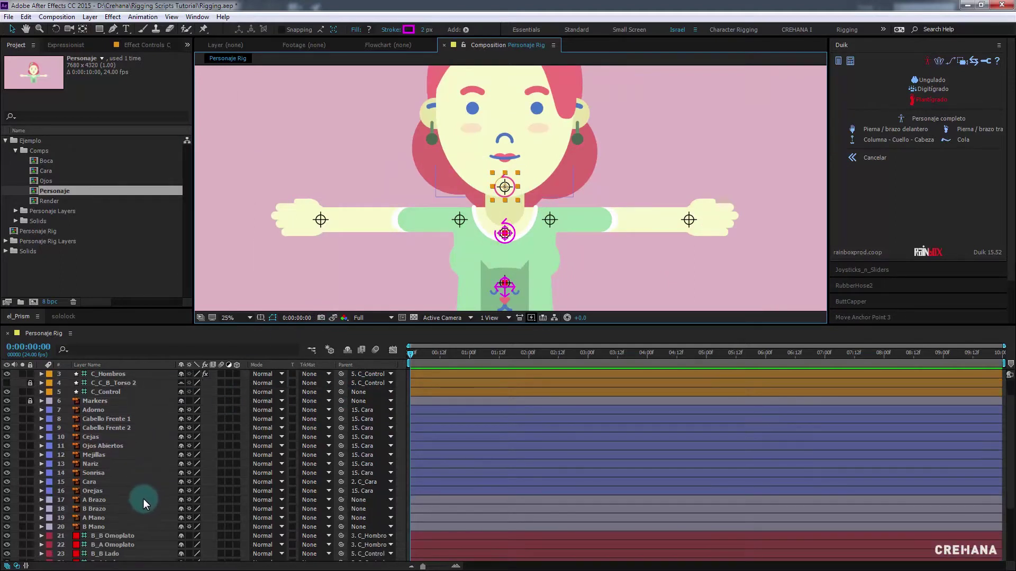
scroll(141, 501, "down", 1)
scroll(137, 504, "down", 1)
scroll(138, 508, "down", 1)
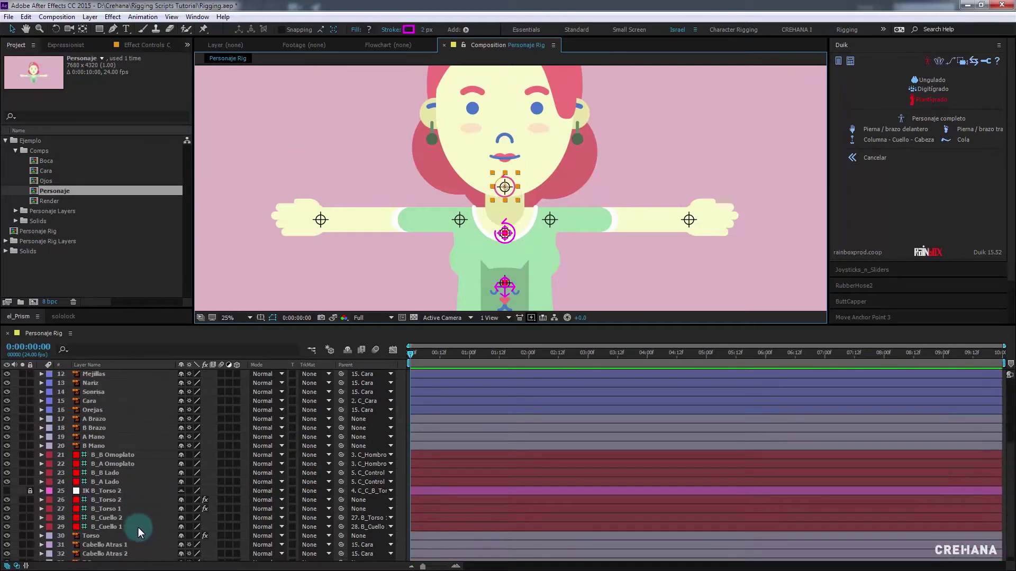
left_click(109, 527)
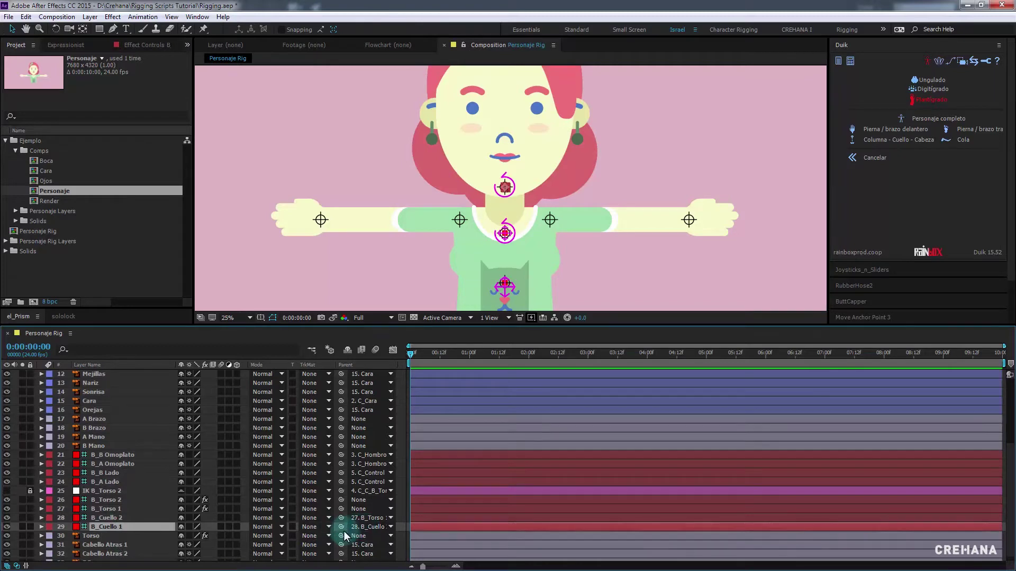
scroll(128, 466, "up", 4)
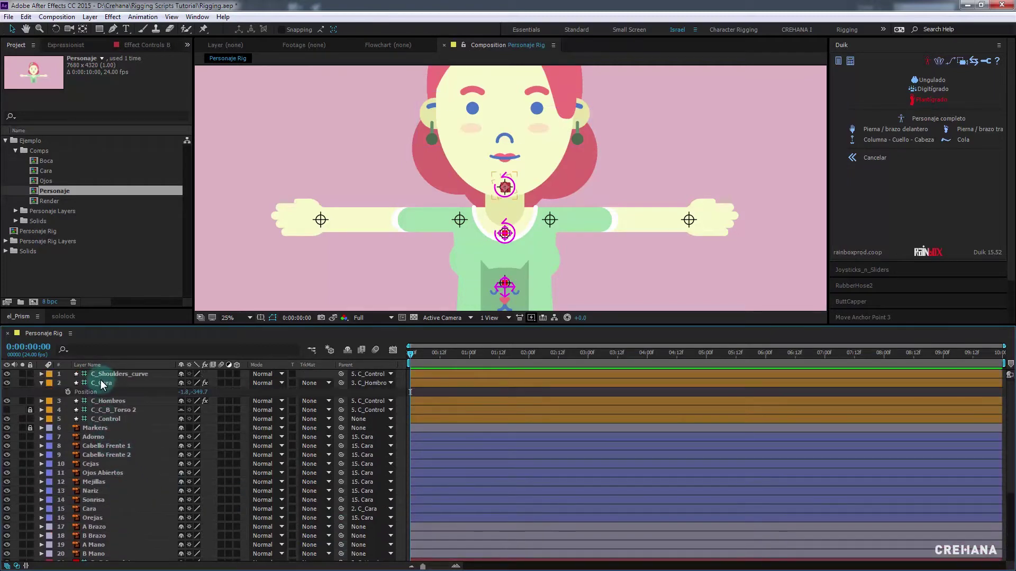
scroll(116, 421, "down", 2)
scroll(150, 516, "down", 1)
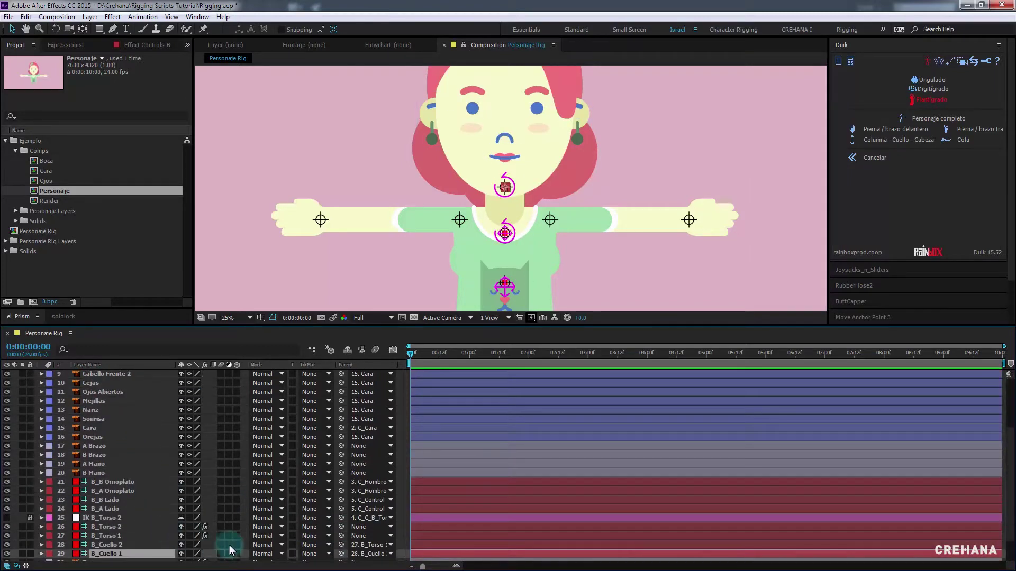
scroll(339, 554, "down", 1)
left_click(373, 527)
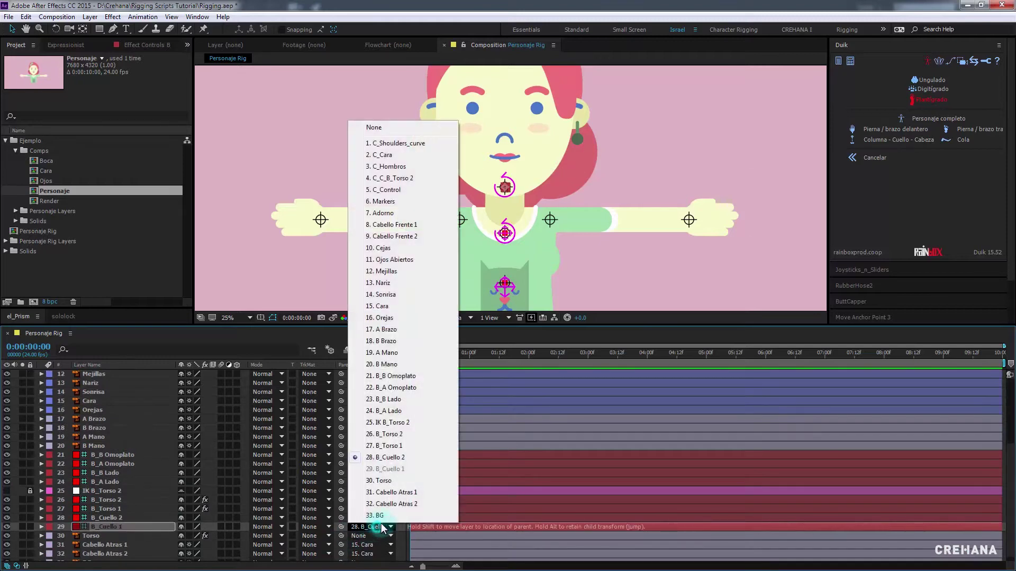
left_click(390, 155)
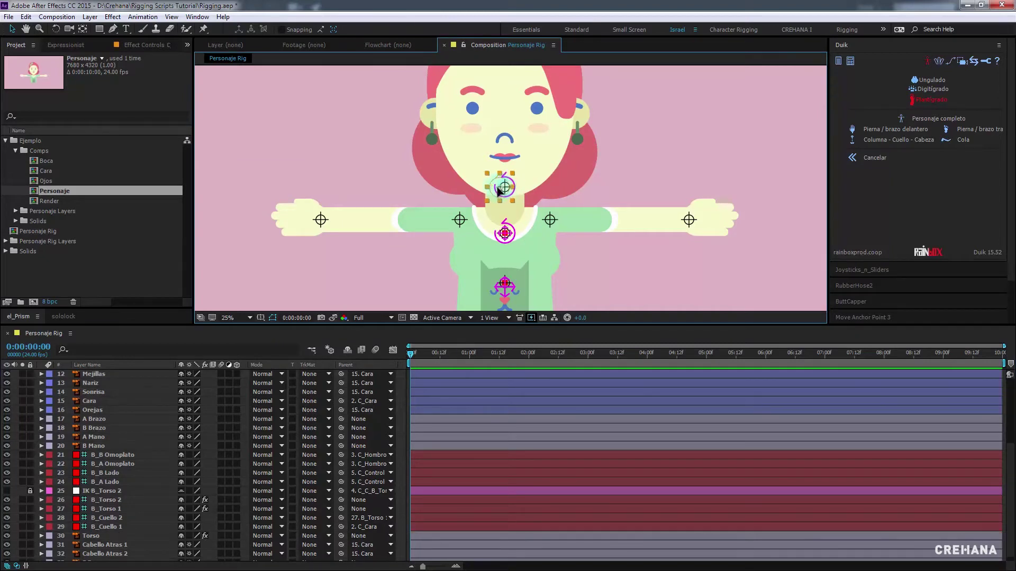
mouse_move(507, 193)
left_mouse_down()
mouse_move(492, 190)
mouse_move(523, 188)
left_mouse_up()
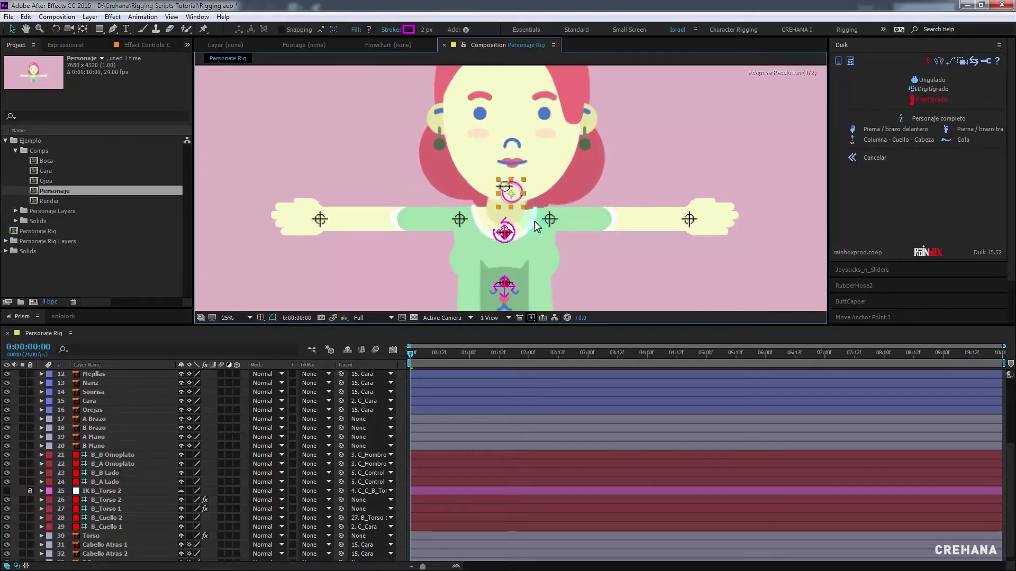
mouse_move(509, 228)
left_mouse_down()
mouse_move(506, 259)
mouse_move(520, 261)
left_mouse_up()
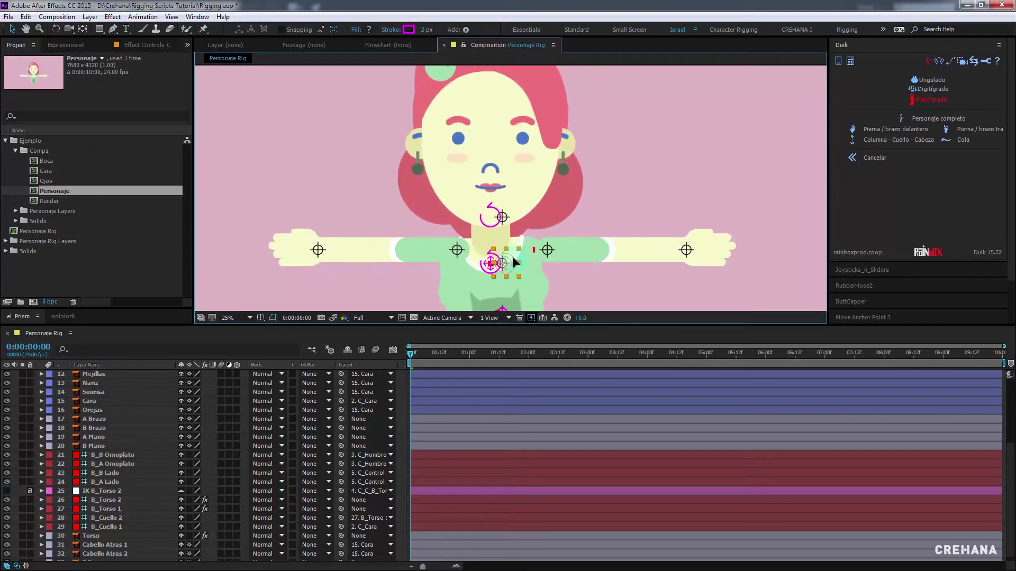
mouse_move(520, 261)
left_mouse_down()
mouse_move(508, 262)
mouse_move(520, 262)
left_mouse_up()
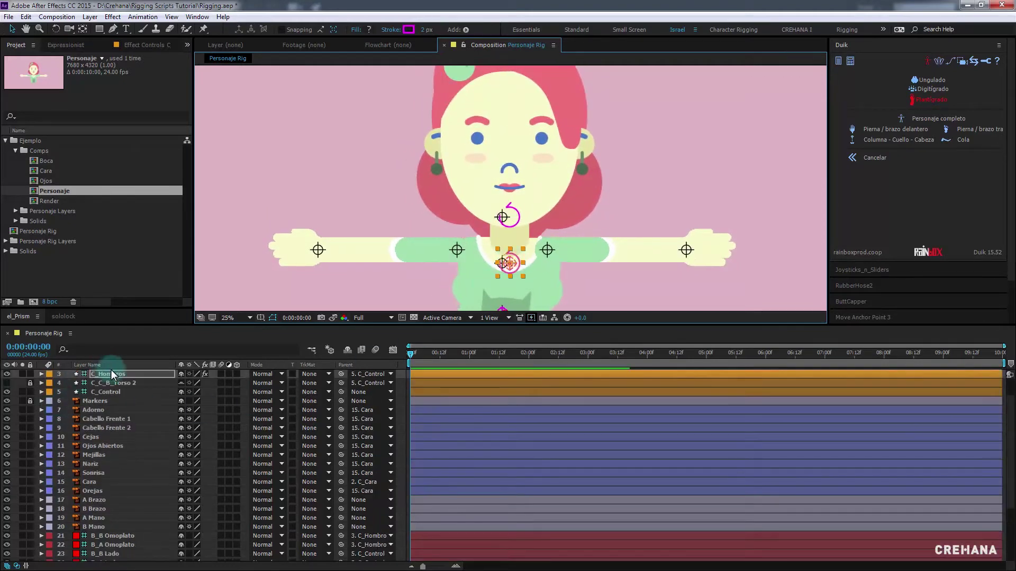
key("ctrl+z")
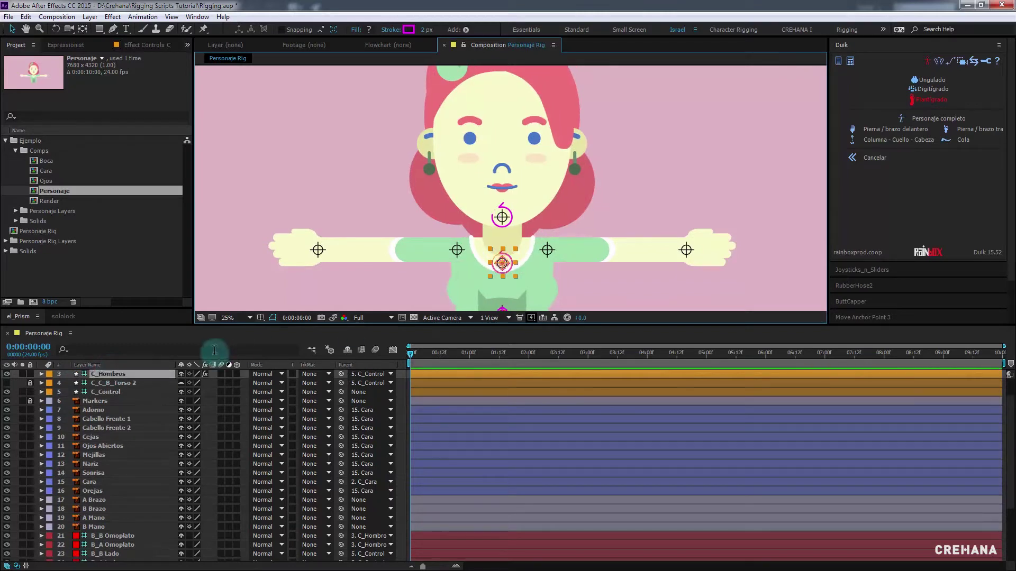
key("r")
left_click_drag(196, 382, 205, 375)
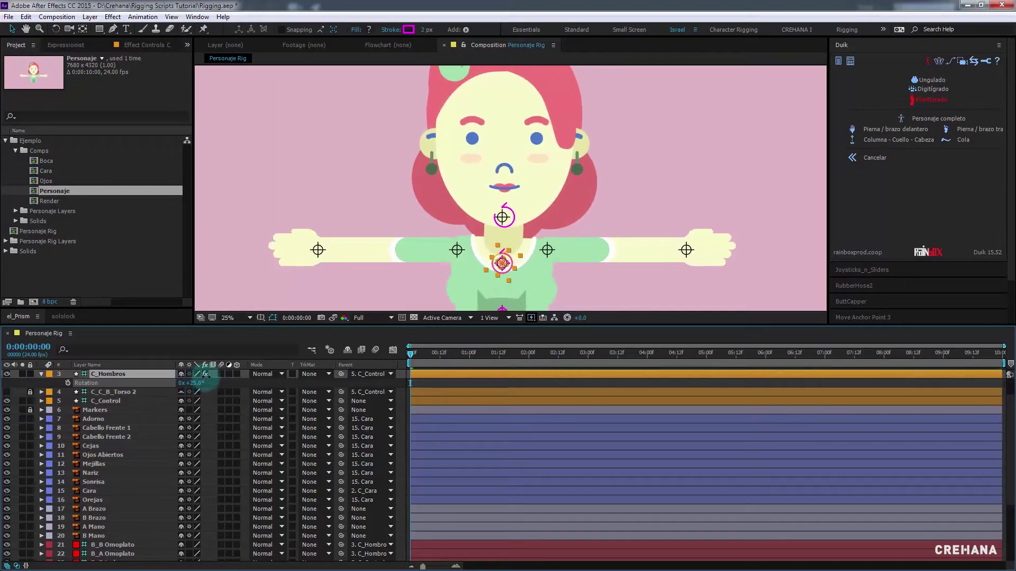
left_click_drag(204, 375, 196, 378)
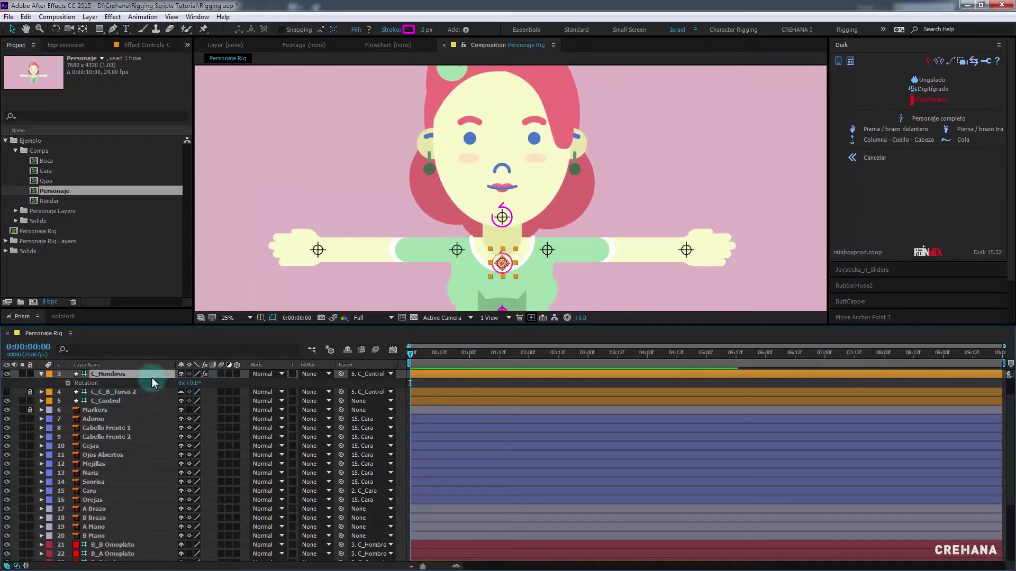
left_click(504, 216)
left_click_drag(504, 216, 501, 218)
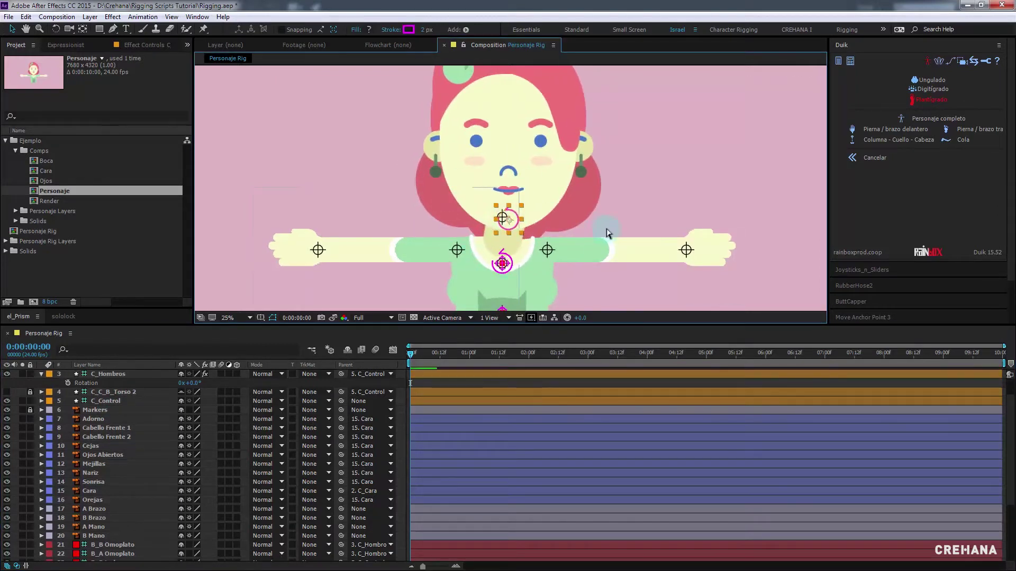
key("ctrl+a")
scroll(192, 406, "down", 4)
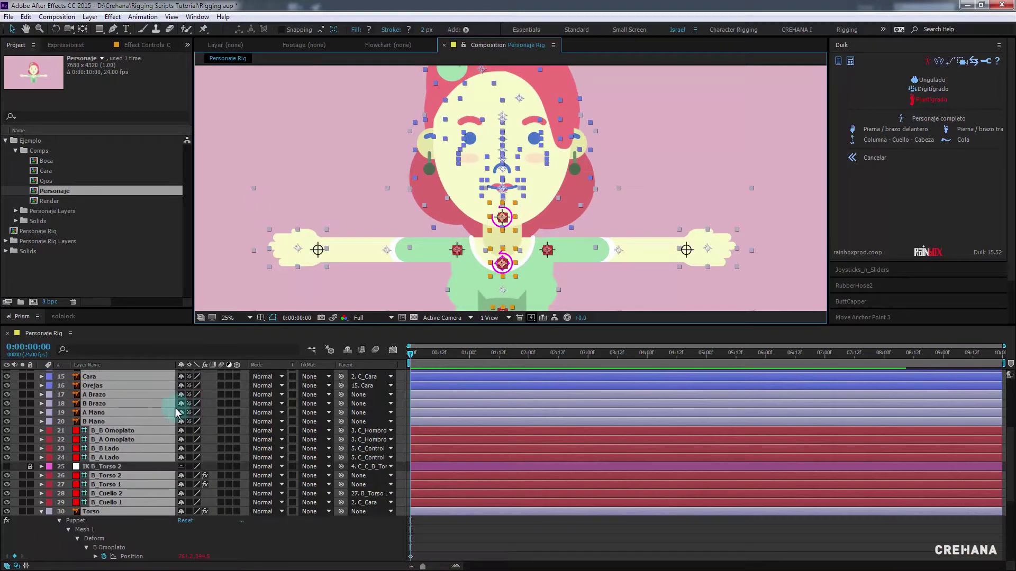
scroll(192, 406, "down", 1)
key("ctrl+shift+a")
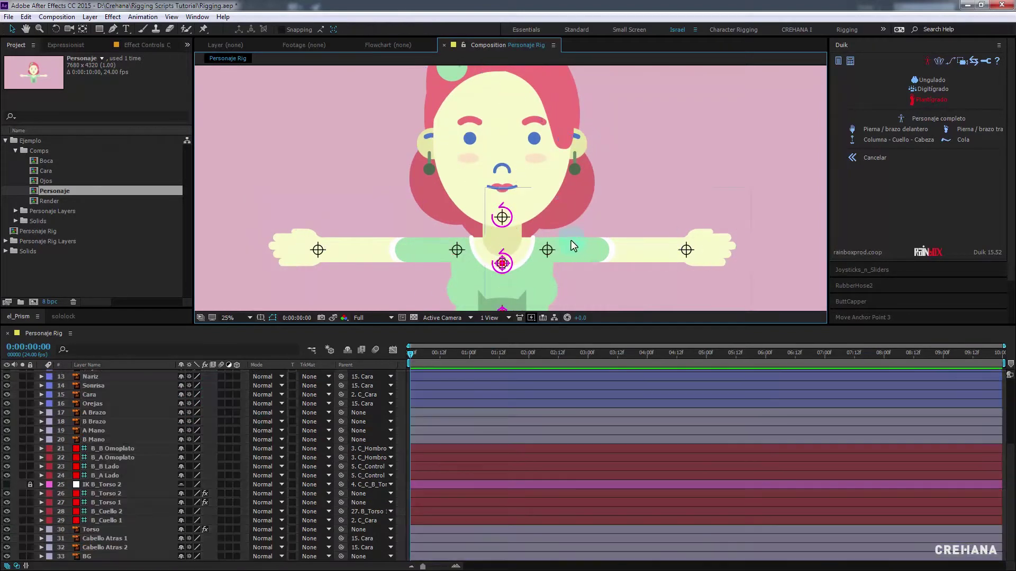
scroll(570, 240, "down", 2)
left_click_drag(580, 243, 552, 238)
key("v")
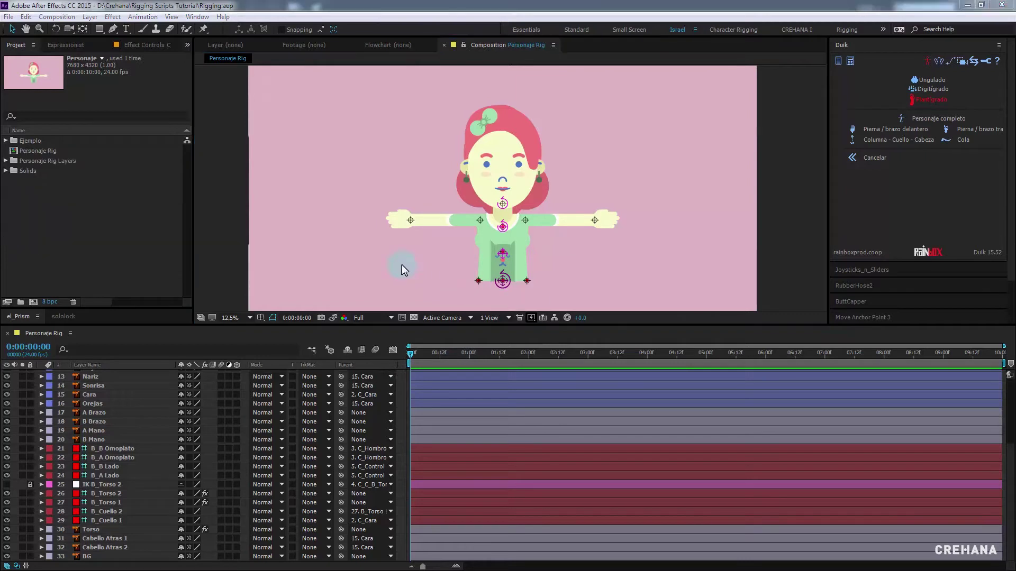
Duplicate the Personaje Rig composition, naming the copy Personaje Rig - DUIK
left_click(449, 218)
left_click(595, 267)
left_click(532, 203)
left_click(325, 173)
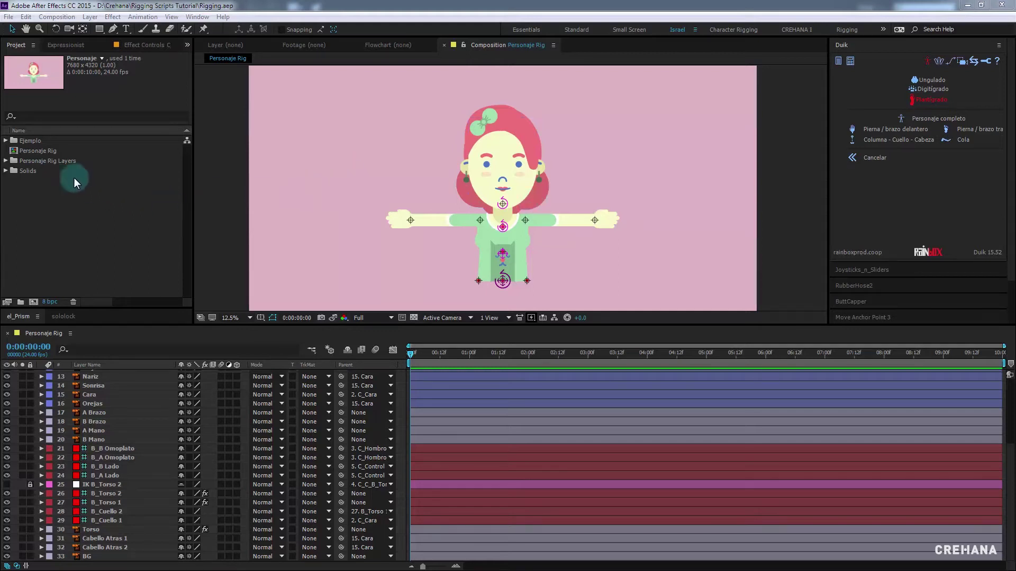
left_click(51, 153)
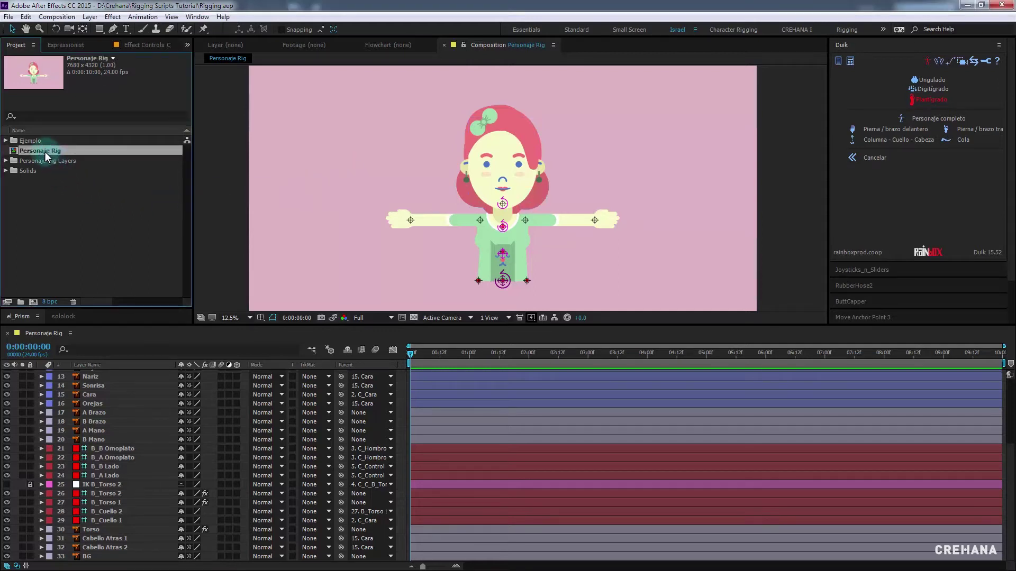
key("ctrl+d")
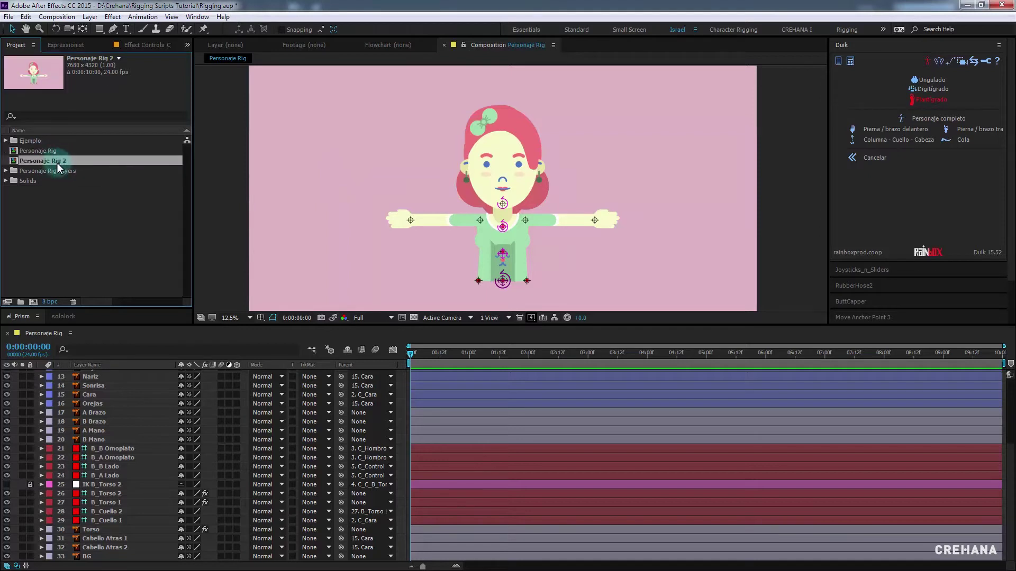
key("Return")
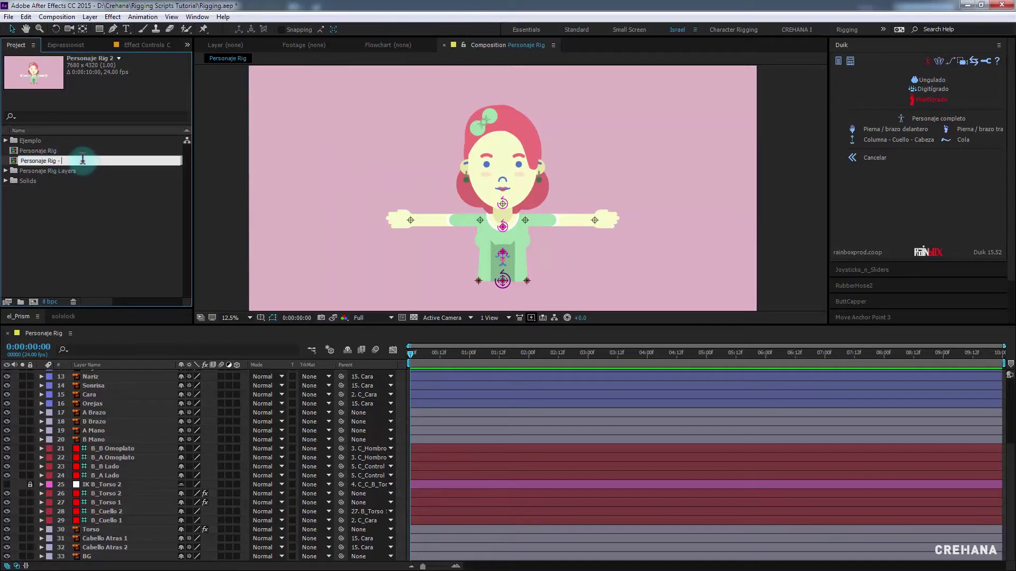
key("Return")
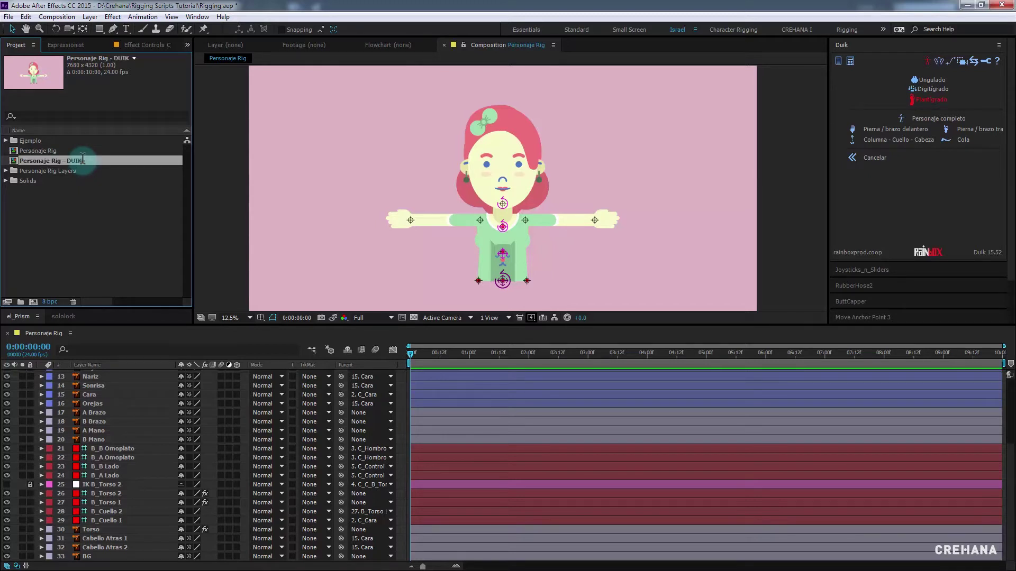
Rename the original comp 'Personaje Rig - Scripts $$$' and open Personaje Rig - DUIK
left_click(53, 152)
key("Return")
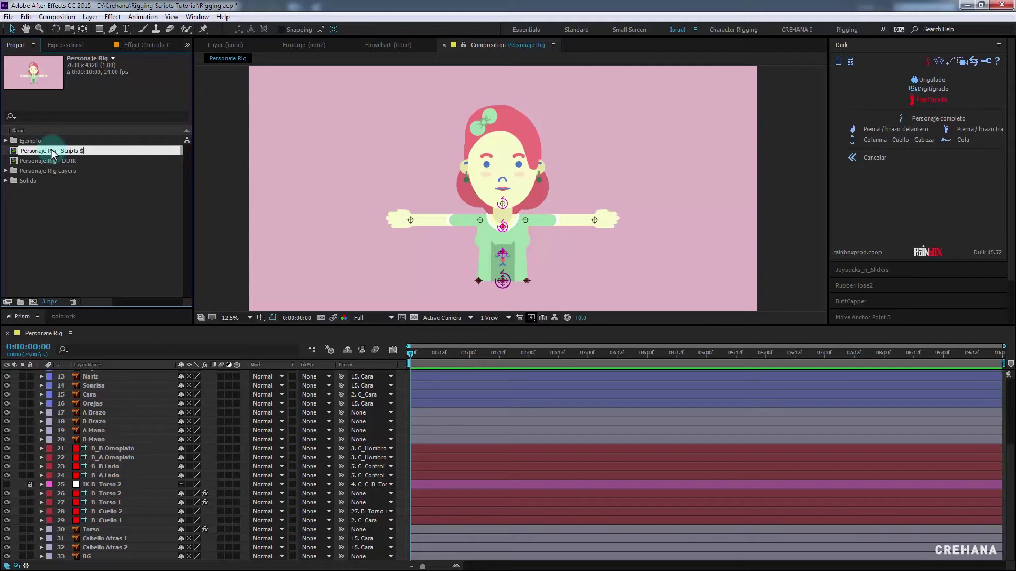
key("Return")
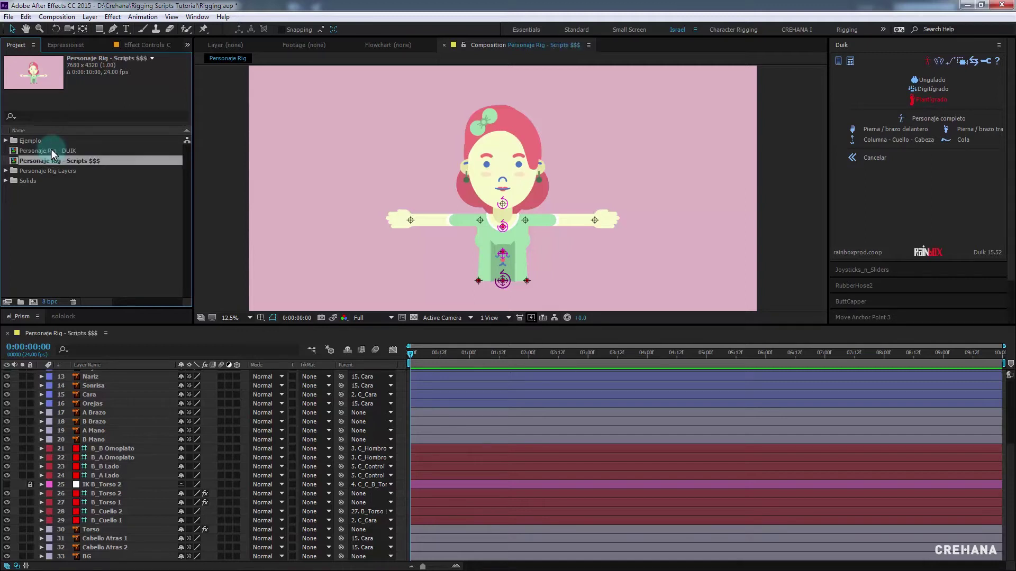
left_click(60, 150)
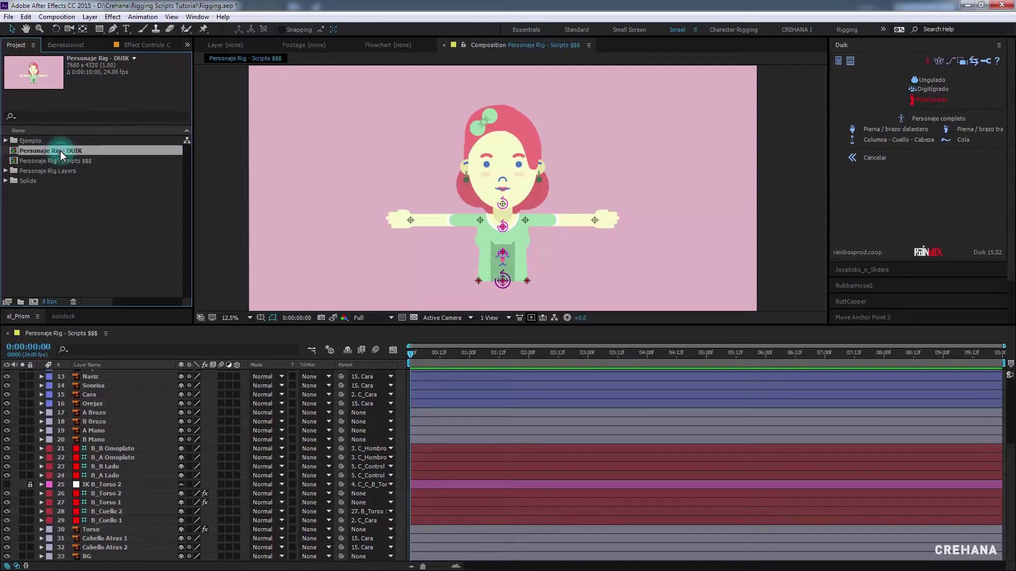
double_click(61, 150)
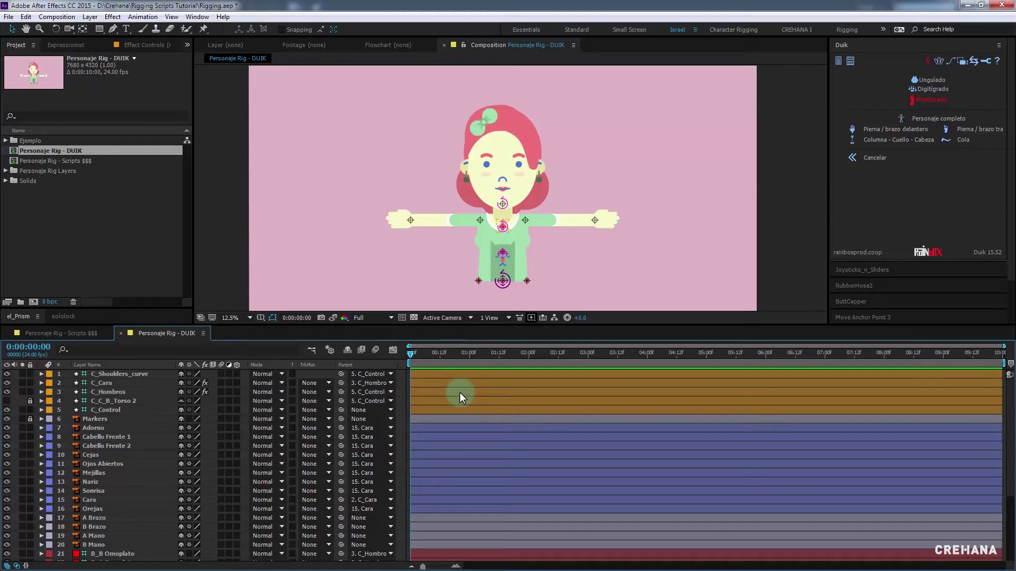
Test-drag the A Brazo arm, undo the move, and recentre the view on the arms
left_click(411, 220)
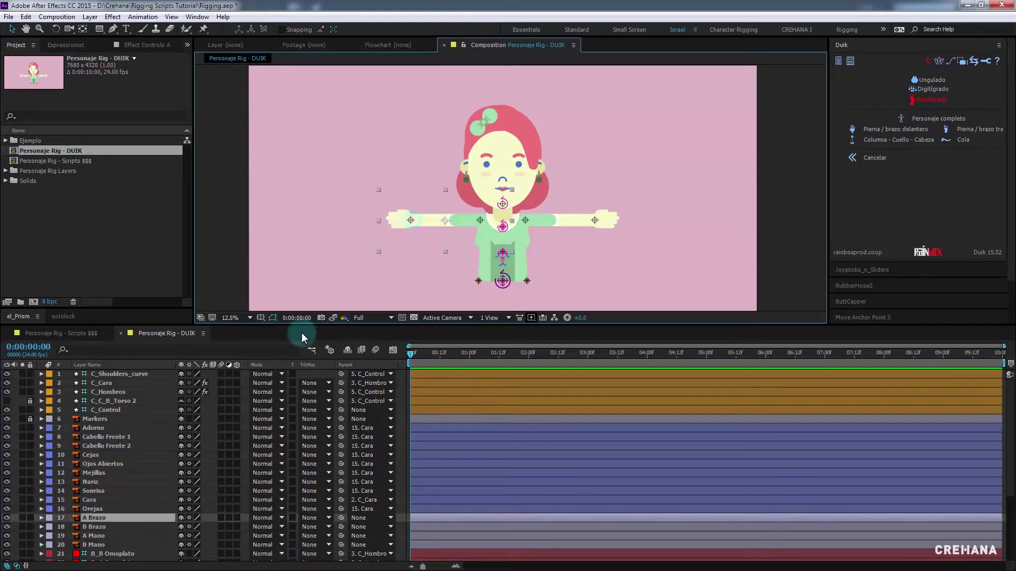
left_click_drag(434, 236, 414, 239)
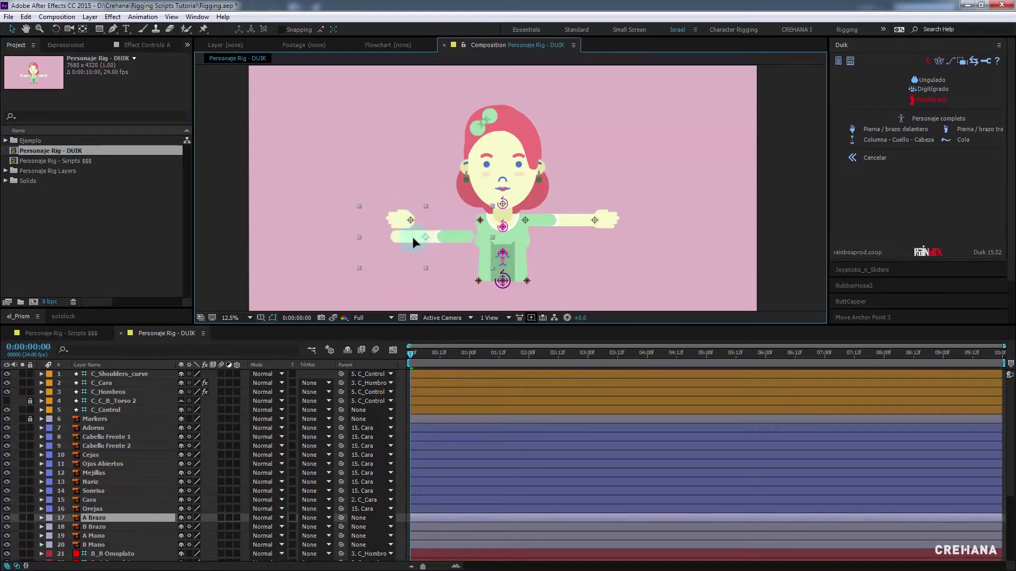
key("ctrl+z")
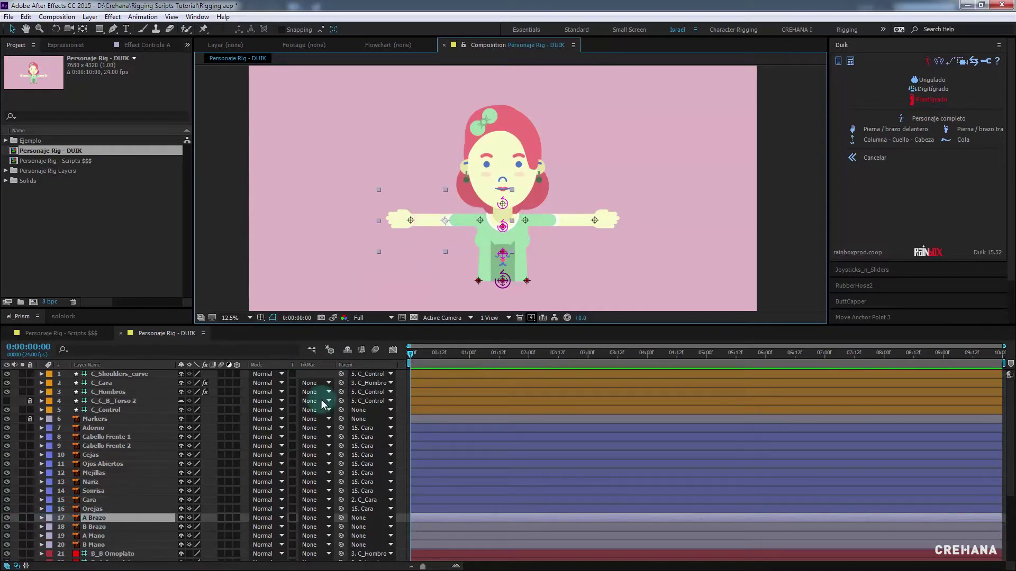
scroll(443, 233, "up", 1)
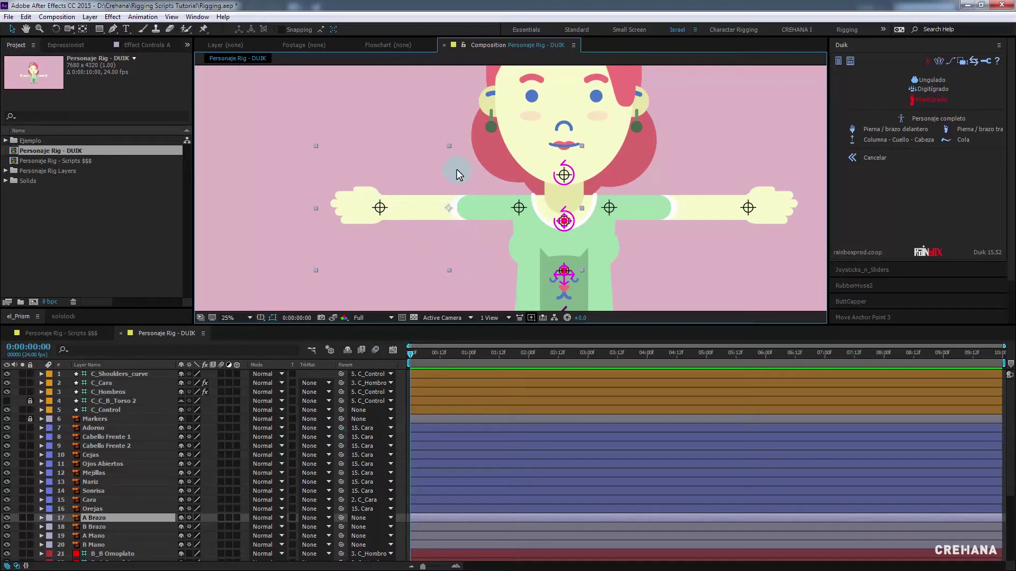
left_click_drag(469, 219, 453, 236)
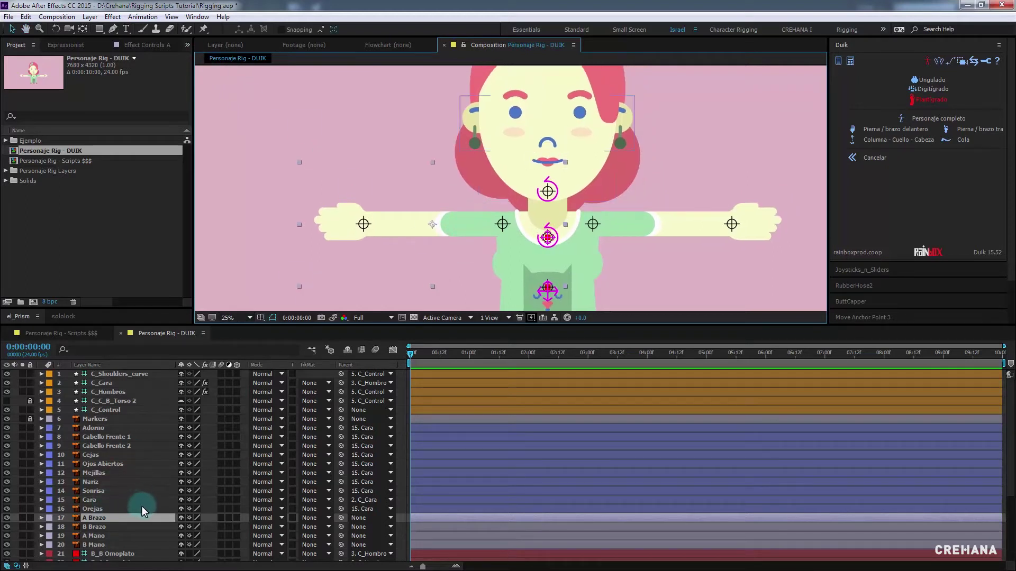
Lower the Opacity of the A Brazo, B Brazo and hand layers to 50%
left_click(98, 527, "shift")
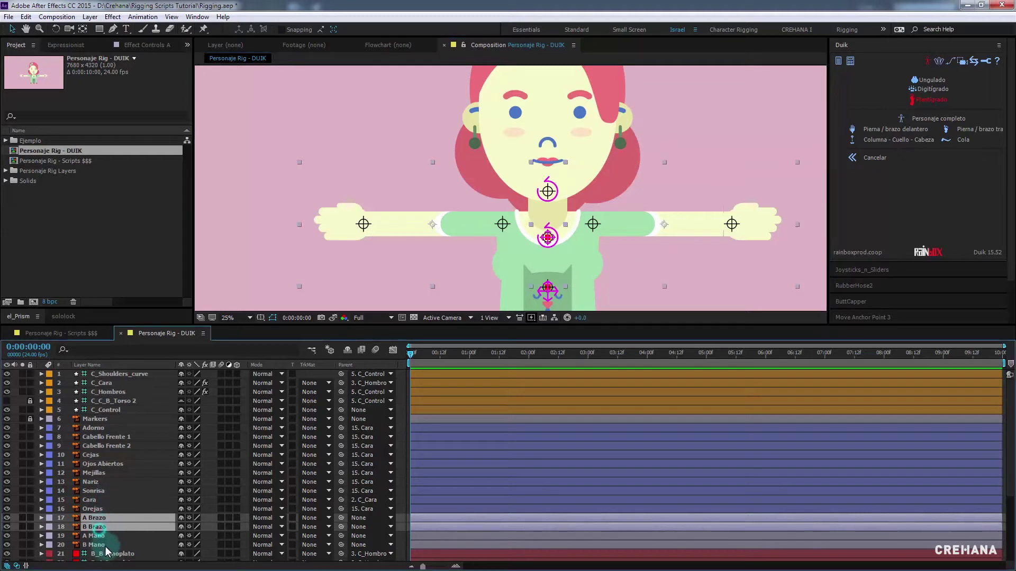
left_click(103, 545, "shift")
key("t")
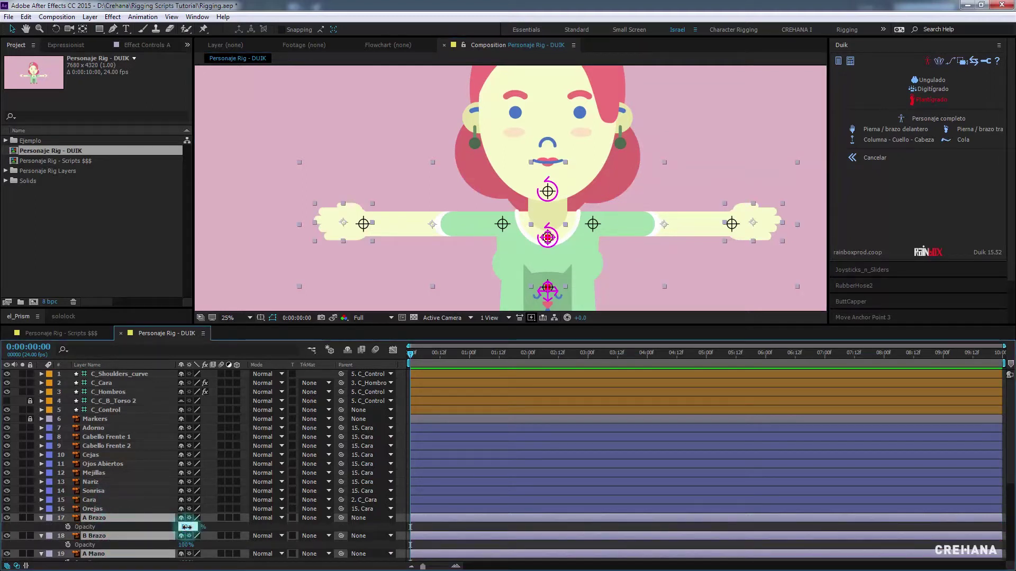
left_click_drag(186, 527, 159, 527)
key("ctrl+shift+a")
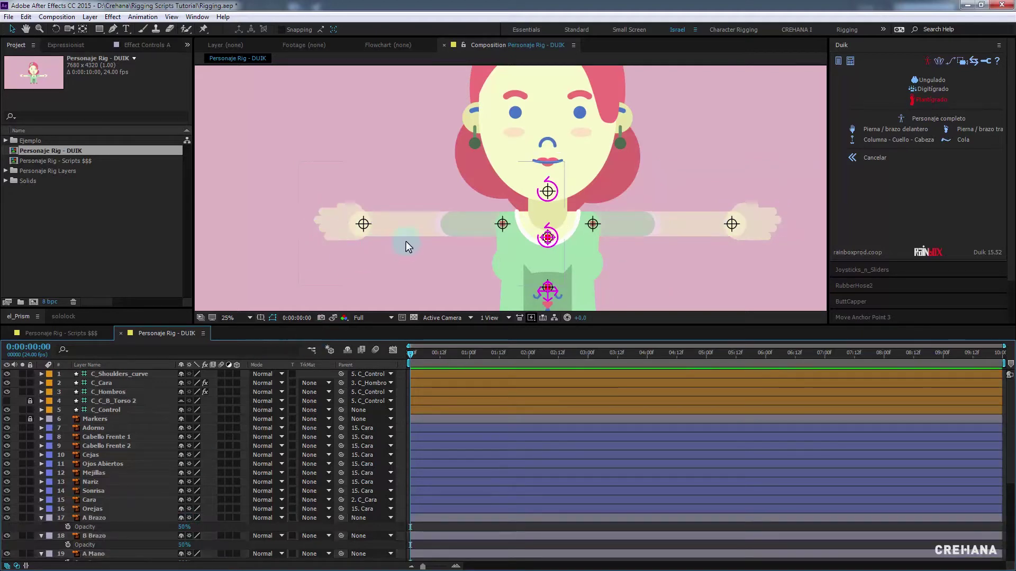
scroll(413, 246, "up", 2)
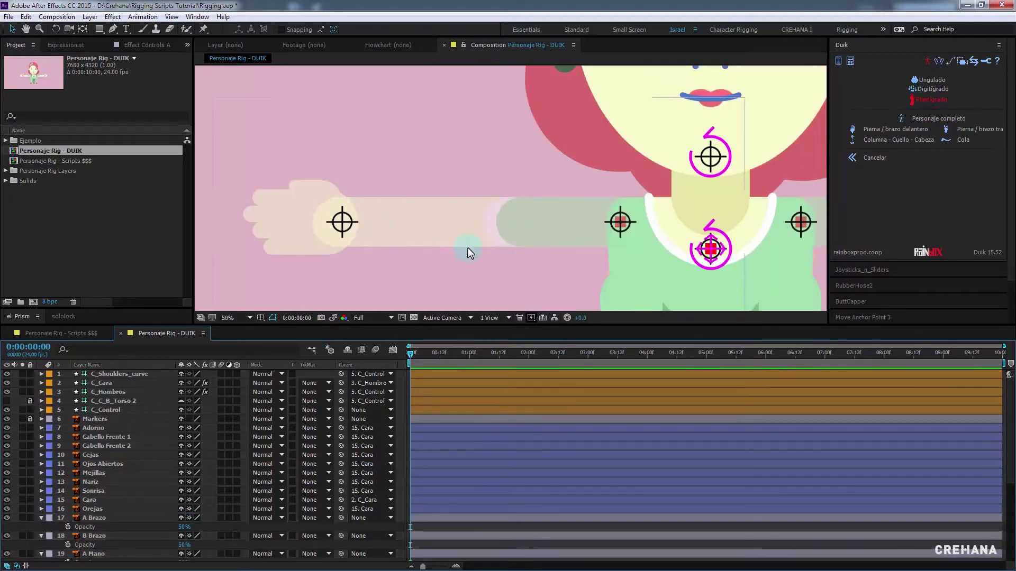
Select A Brazo for pinning and fade the hand layers to 50% opacity too
left_click(203, 29)
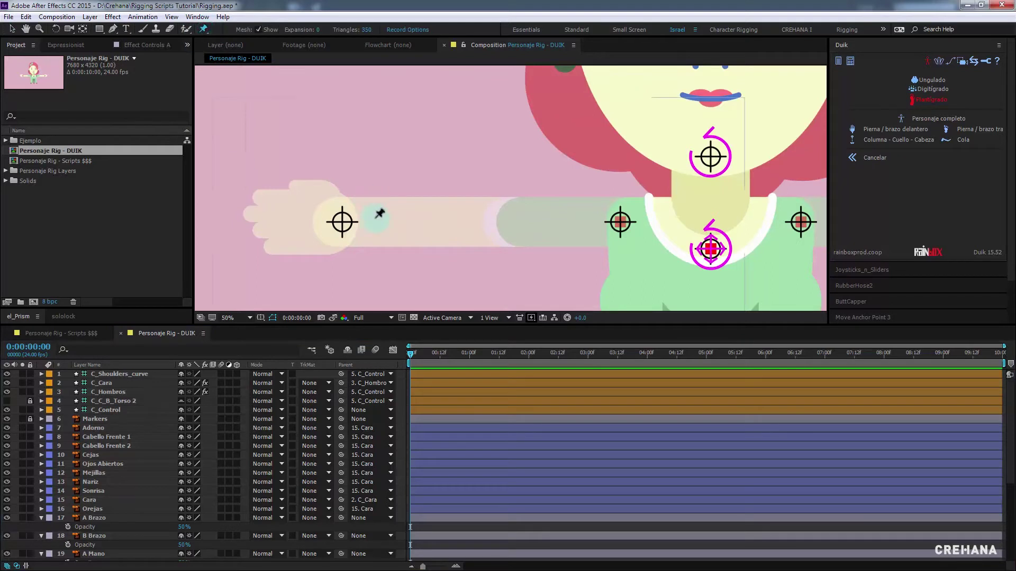
left_click(98, 519)
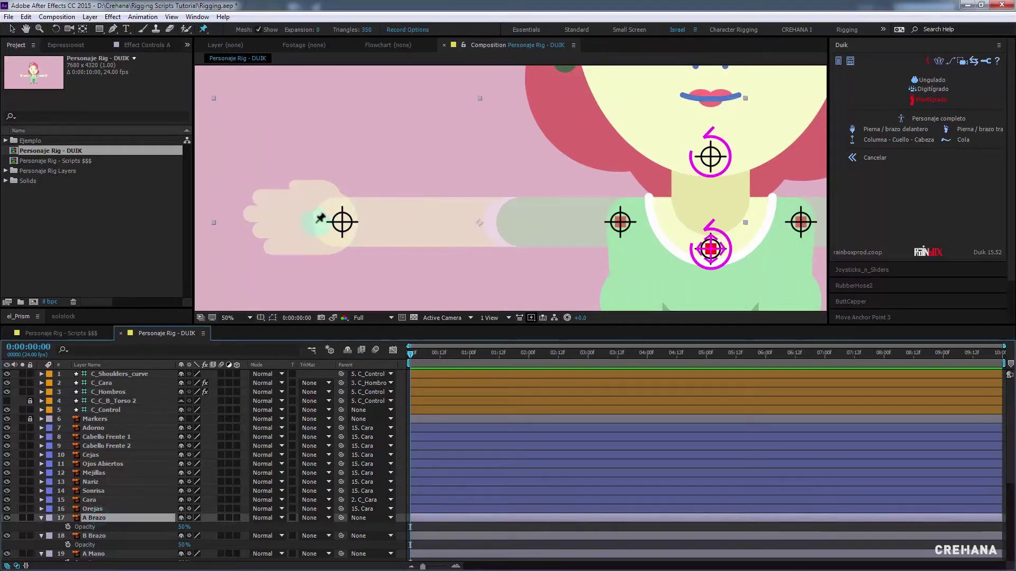
scroll(320, 218, "up", 4)
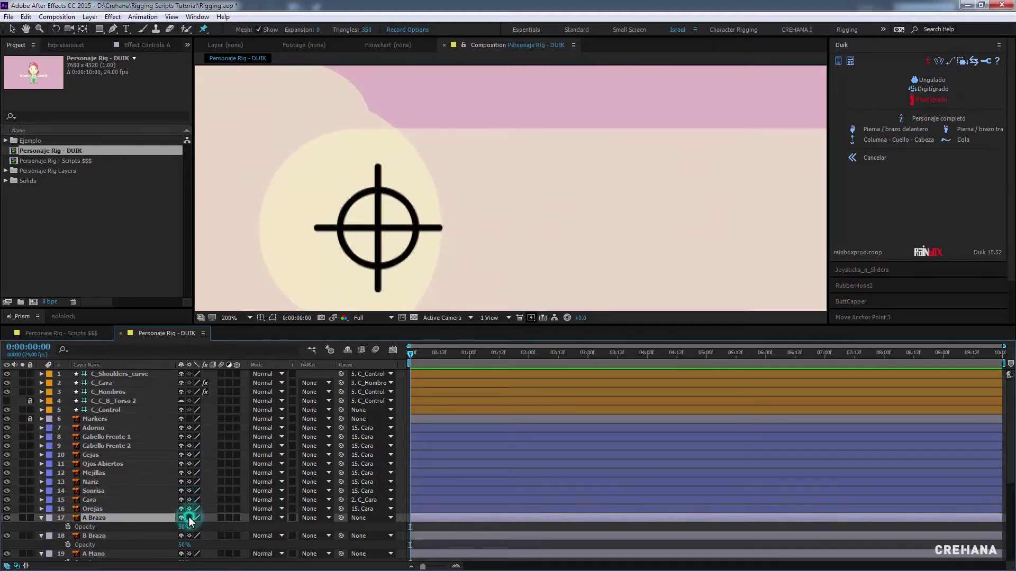
scroll(190, 518, "down", 1)
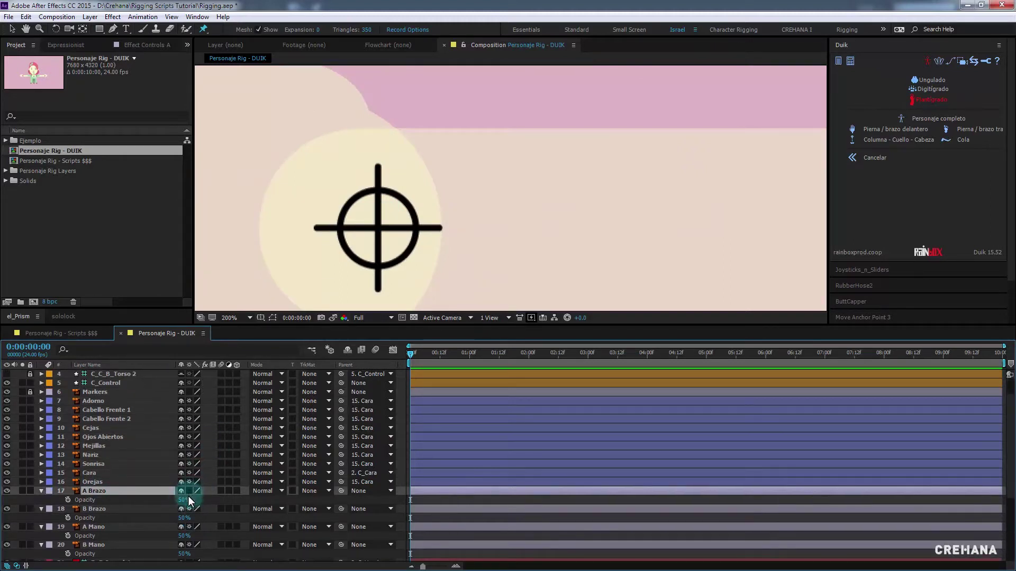
left_click_drag(191, 495, 191, 511)
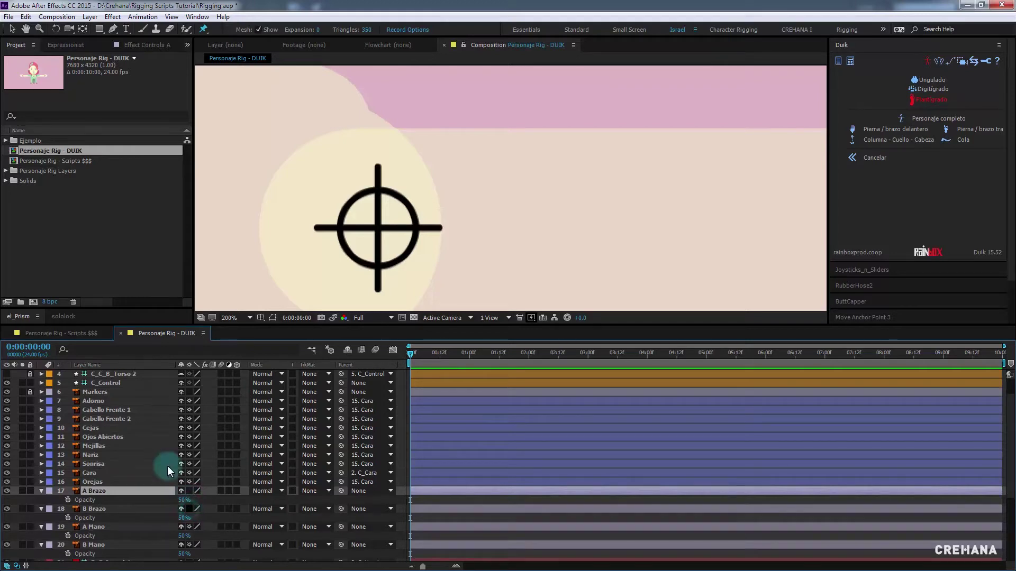
scroll(439, 243, "down", 4)
left_click_drag(447, 231, 317, 248)
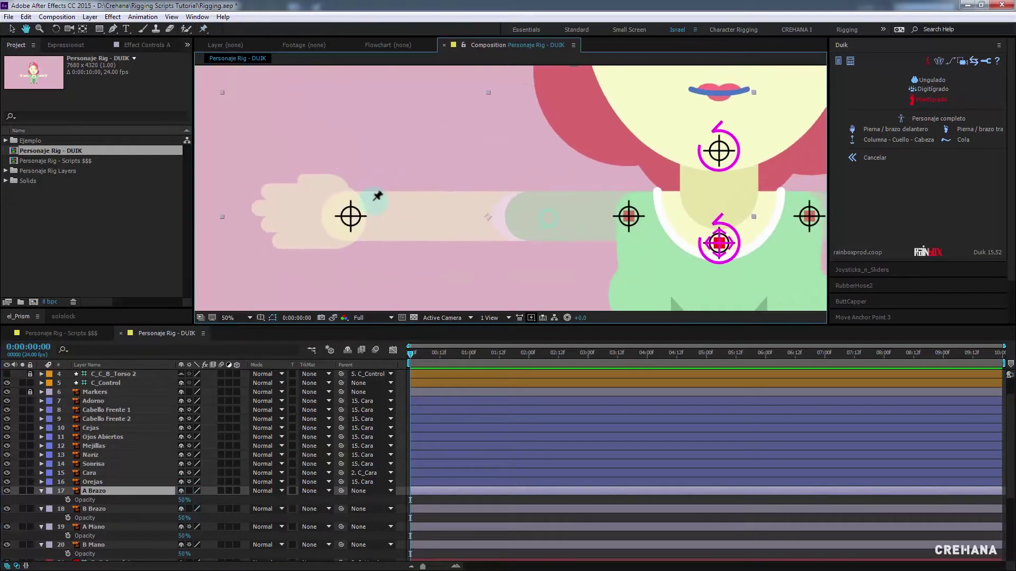
Place puppet pins on the A Brazo arm at the wrist and mid-arm
key("ctrl+p")
scroll(349, 223, "up", 4)
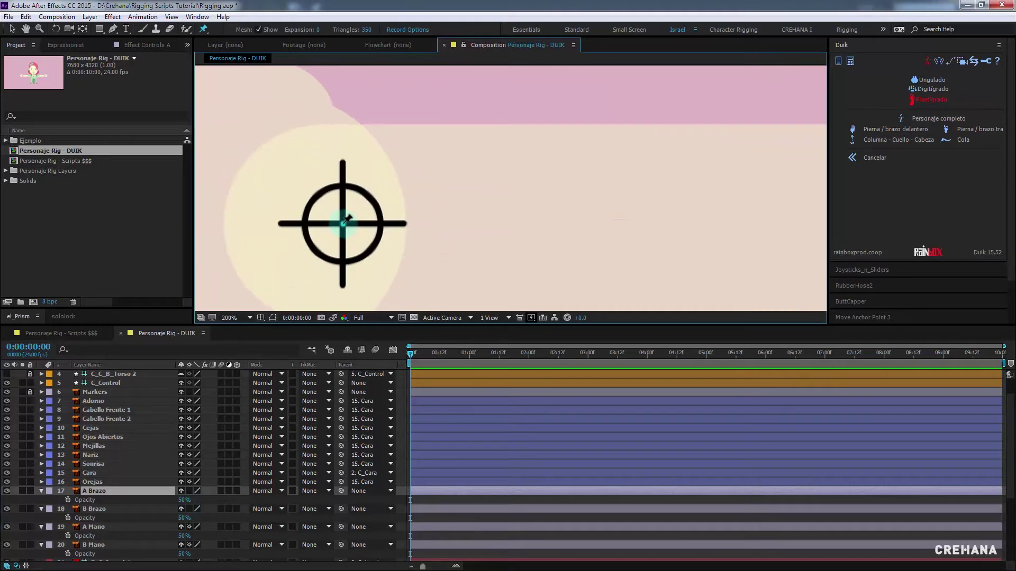
left_click(347, 220)
scroll(394, 218, "down", 4)
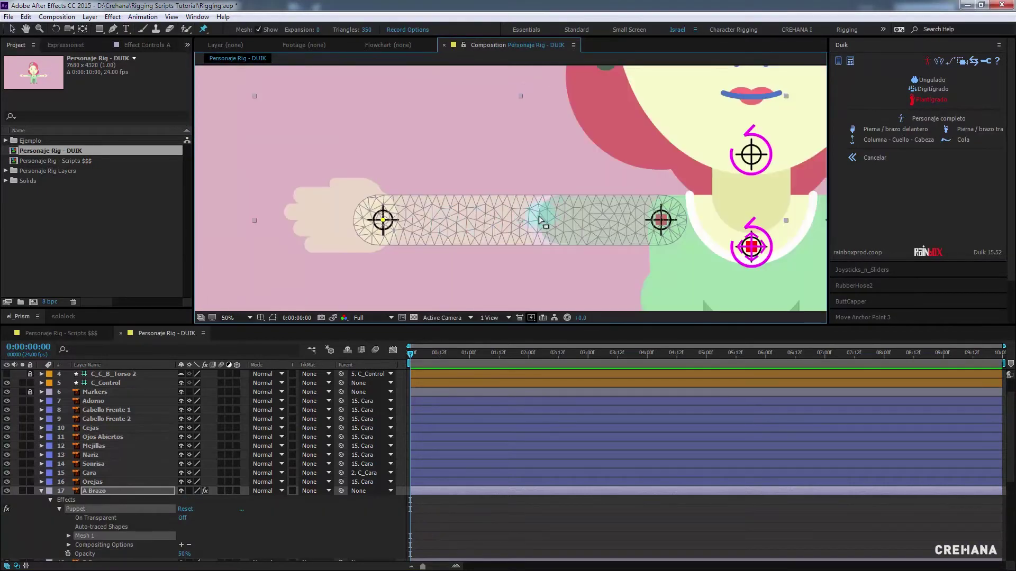
scroll(539, 221, "up", 2)
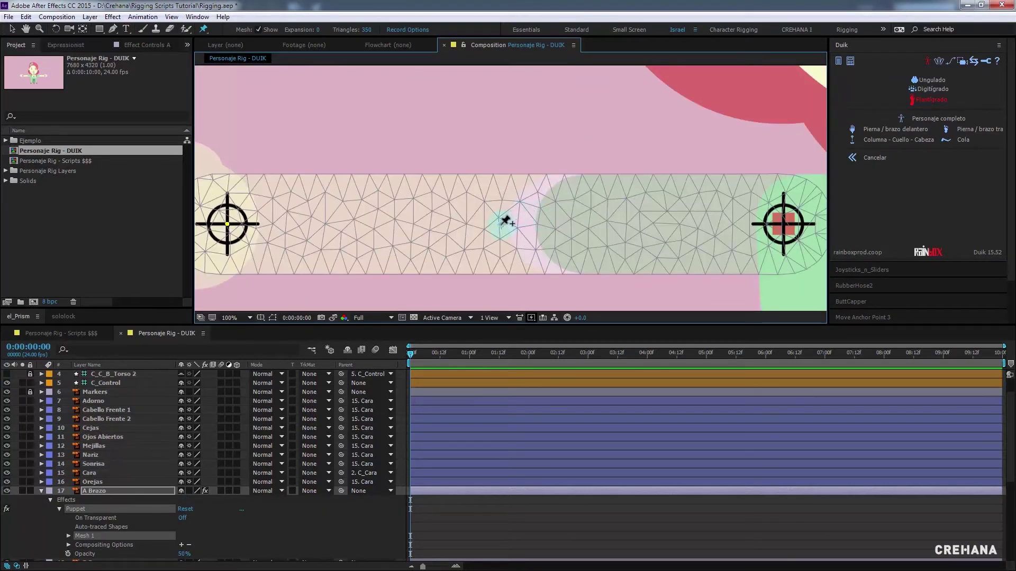
left_click(501, 225)
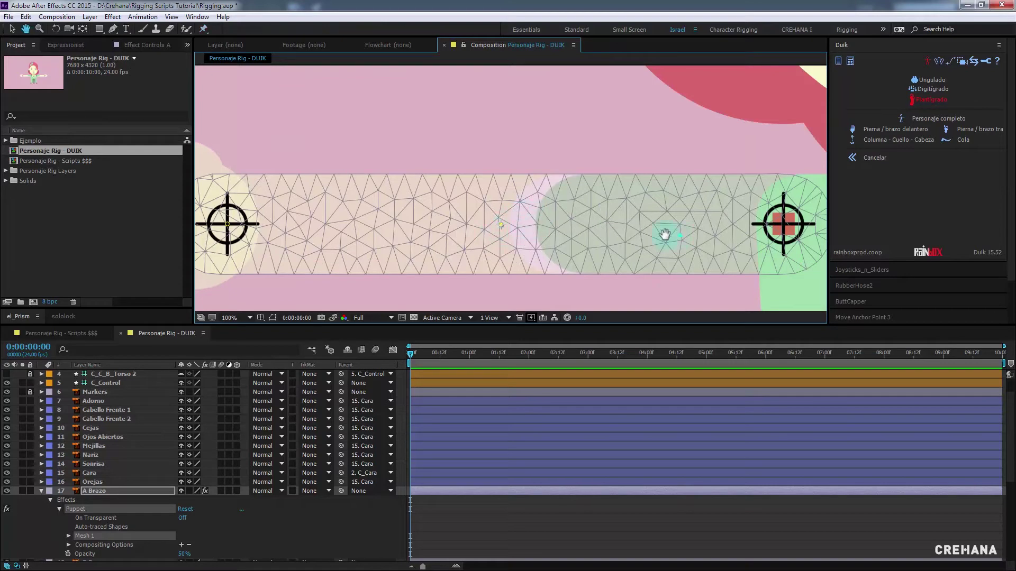
scroll(661, 233, "up", 2)
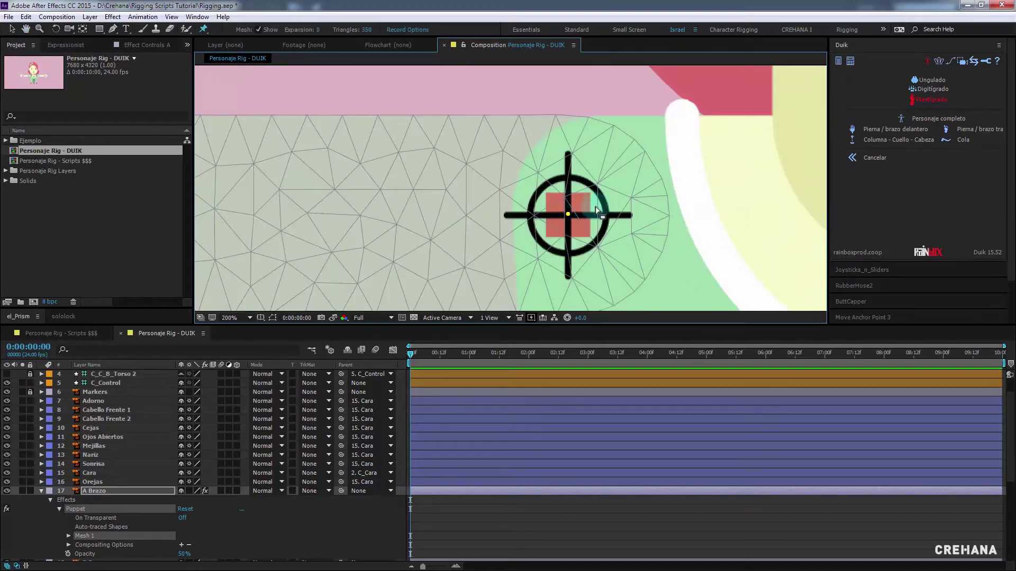
scroll(573, 210, "down", 4)
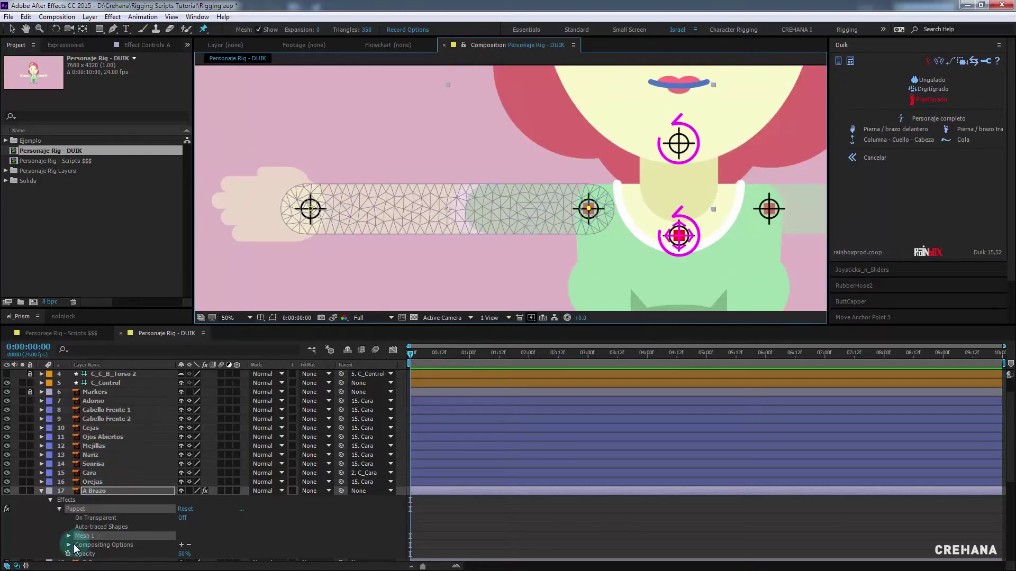
Select Puppet Pin 1 under Mesh 1 and run Duik's 'Pierna / brazo delantero' autorig
left_click(69, 536)
scroll(104, 520, "down", 1)
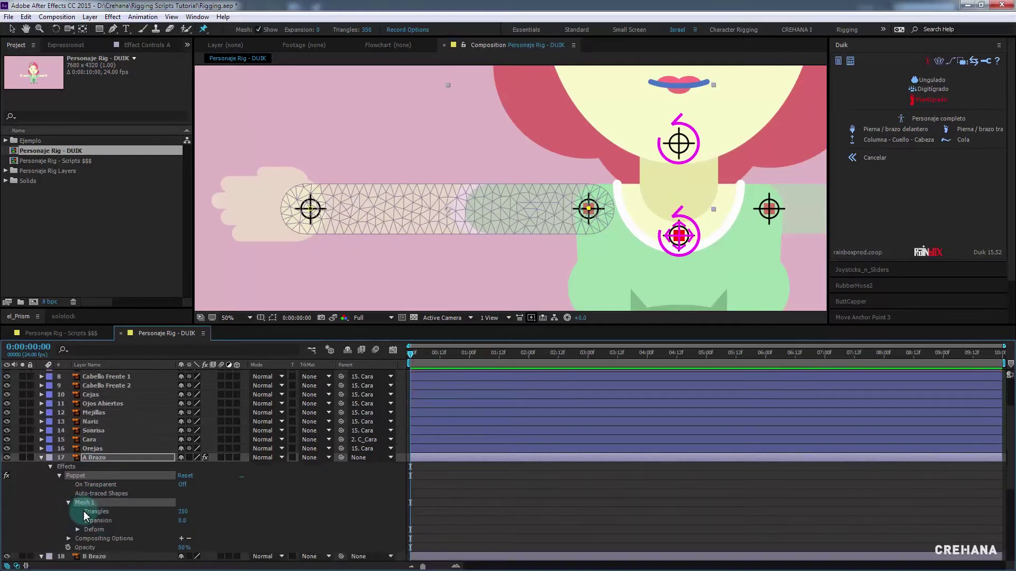
left_click(77, 530)
scroll(110, 532, "down", 1)
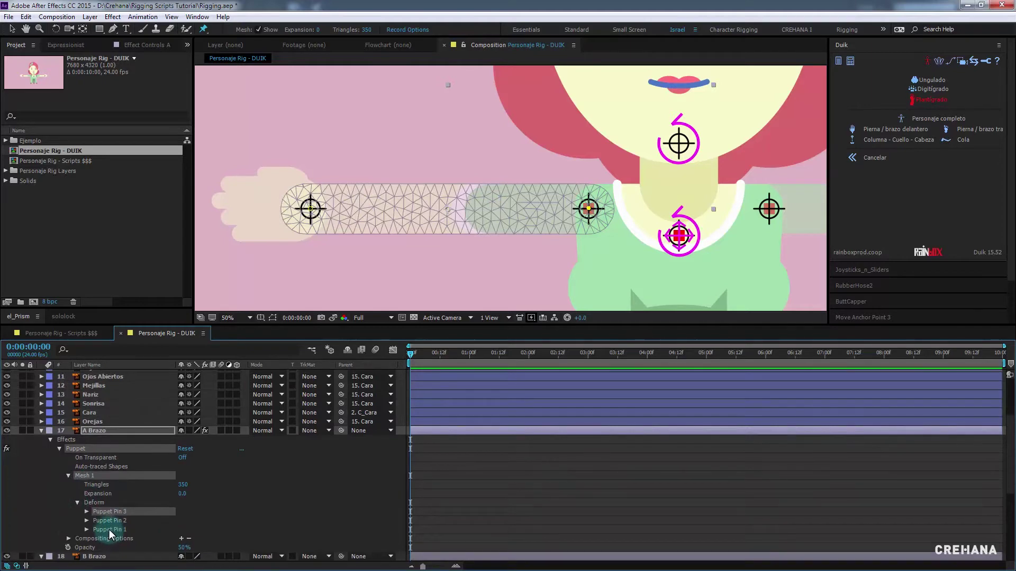
left_click(109, 529)
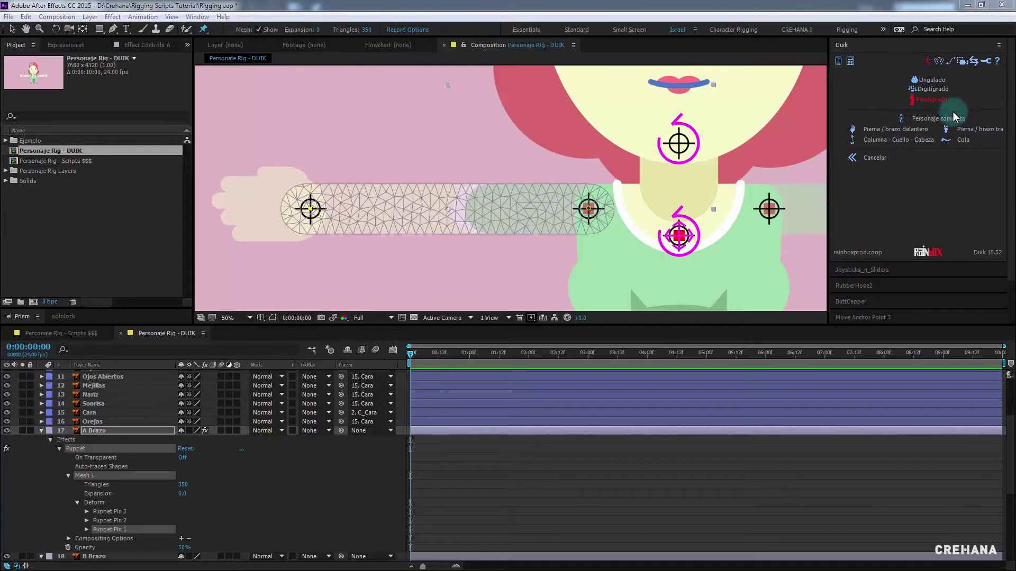
left_click(899, 132)
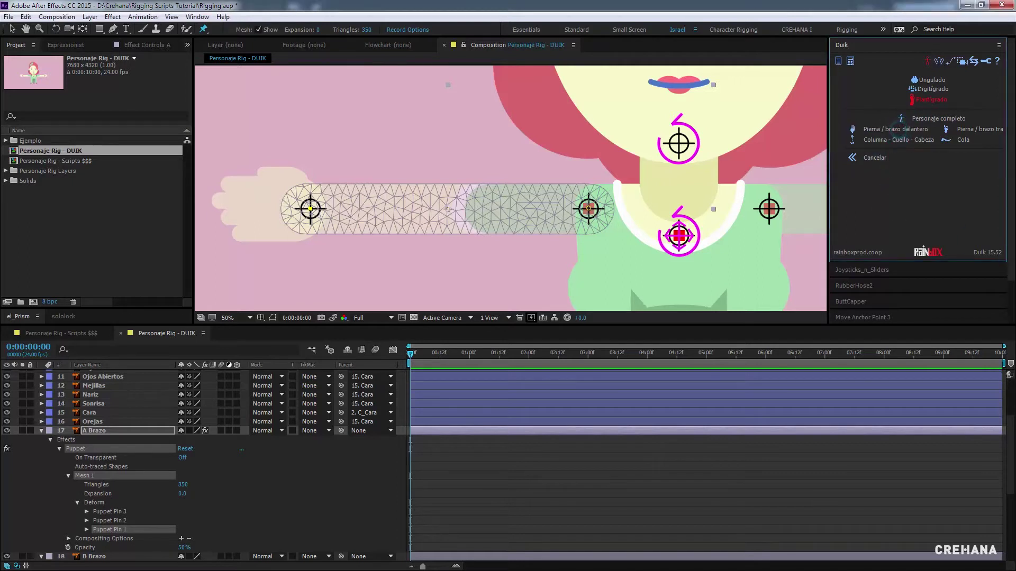
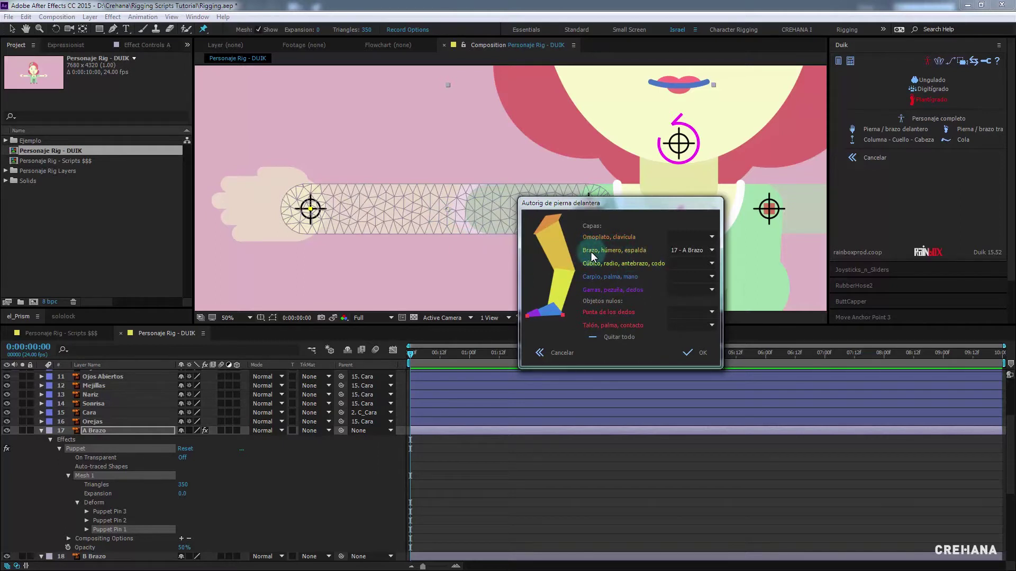
Attempt the front-arm autorig, dismiss the unassigned-layers warning, and name Puppet Pin 1 Mano
left_click(705, 357)
left_click(547, 334)
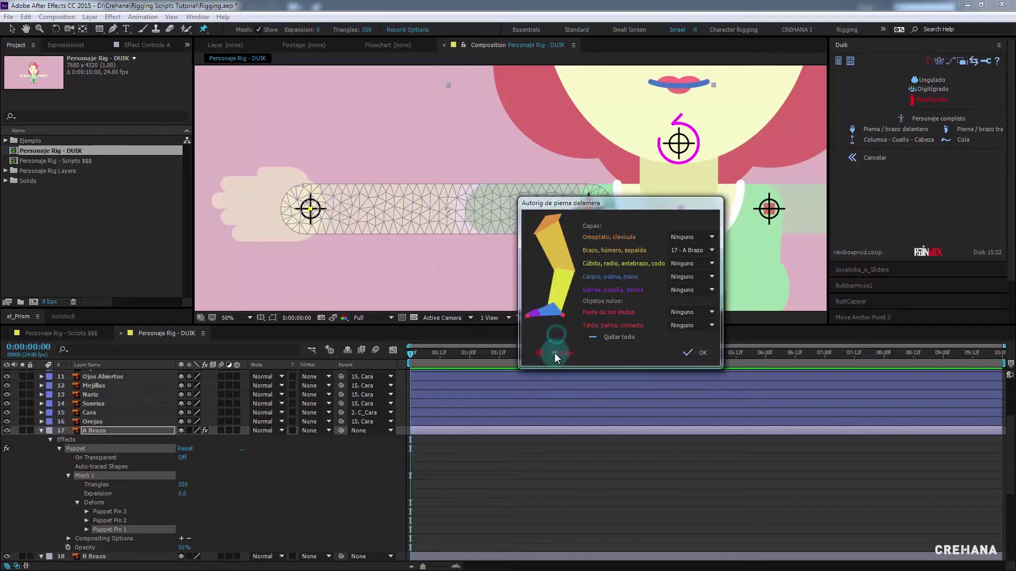
left_click(114, 528)
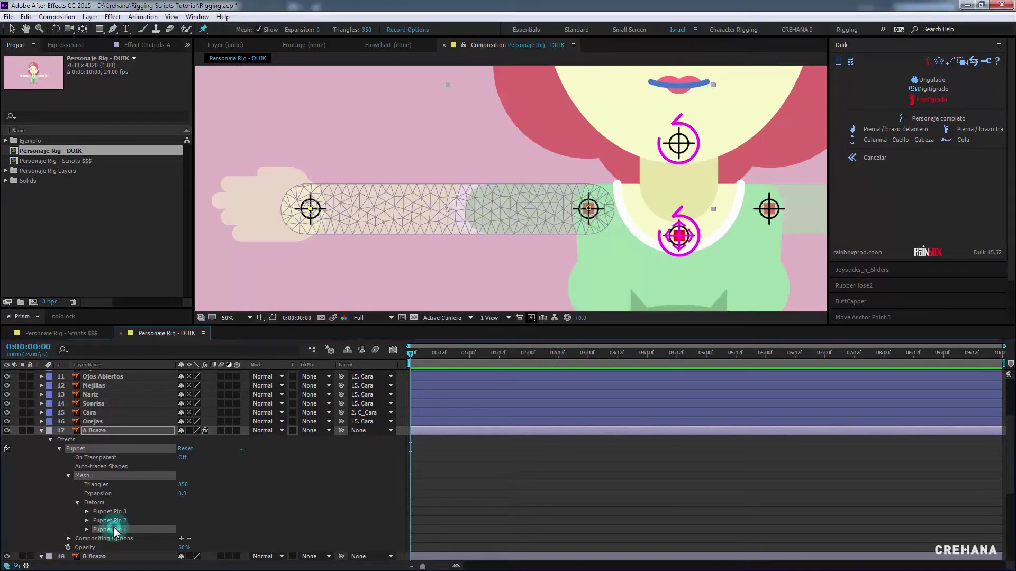
key("Return")
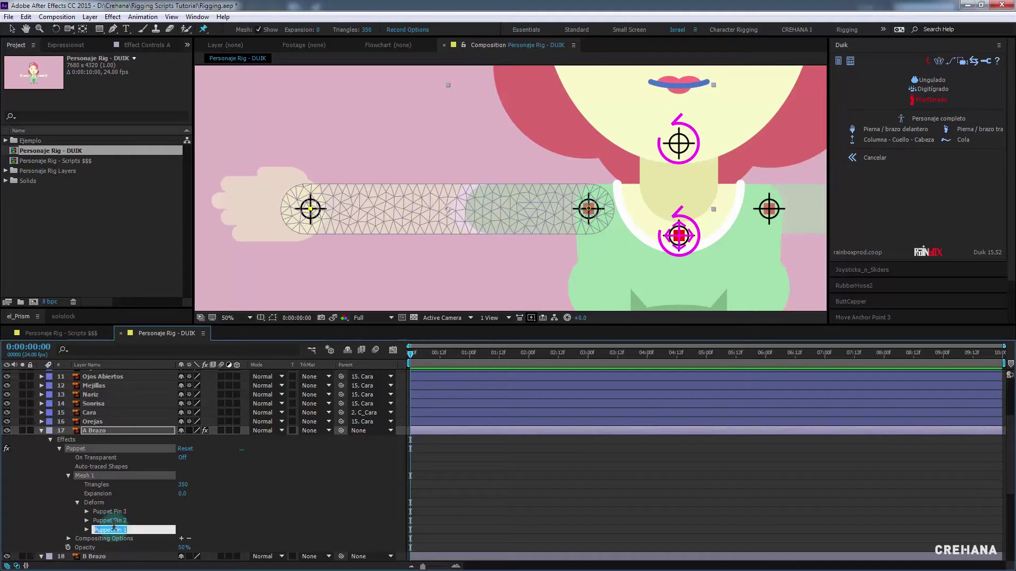
type("Mano")
key("Return")
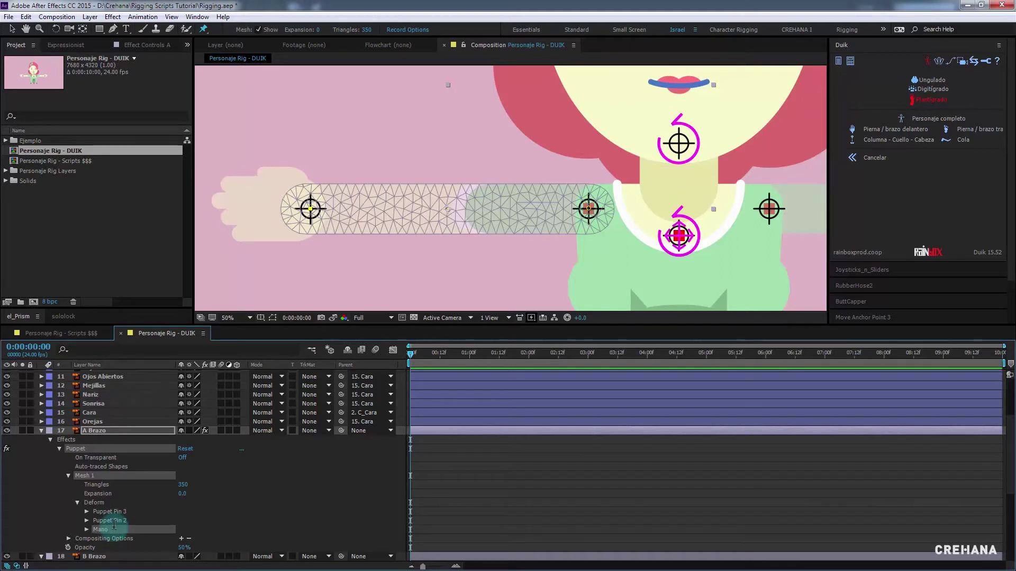
Name Puppet Pin 2 Codo and Puppet Pin 3 A Brazo
left_click(114, 521)
key("Return")
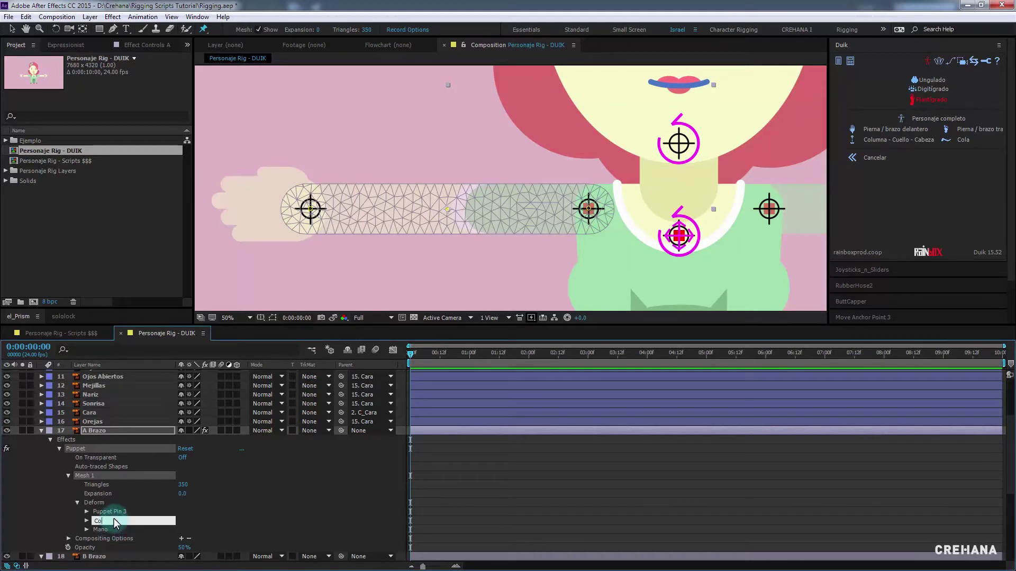
type("do")
key("Return")
left_click(113, 512)
type("Brazo")
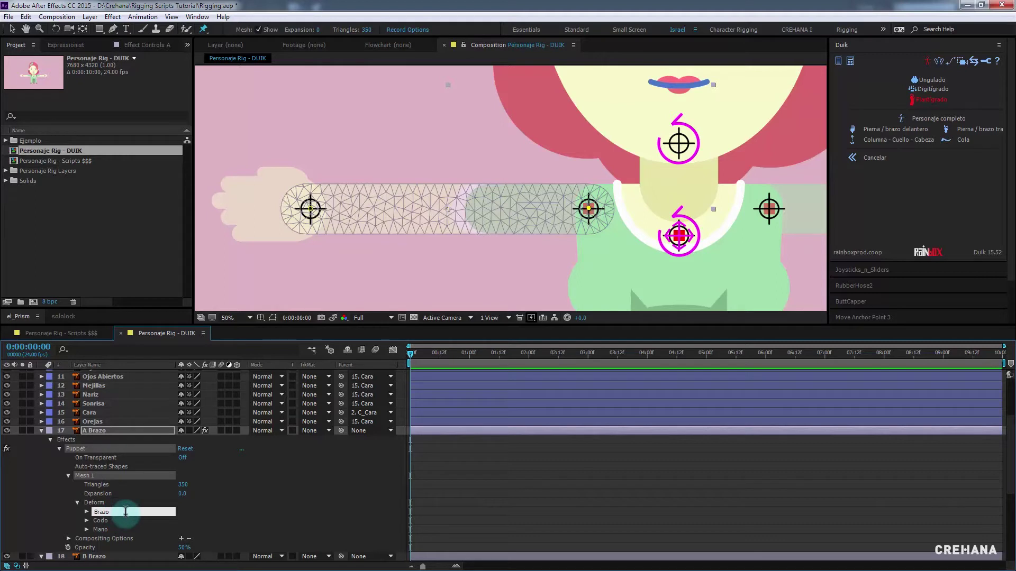
left_click(436, 211)
type("A")
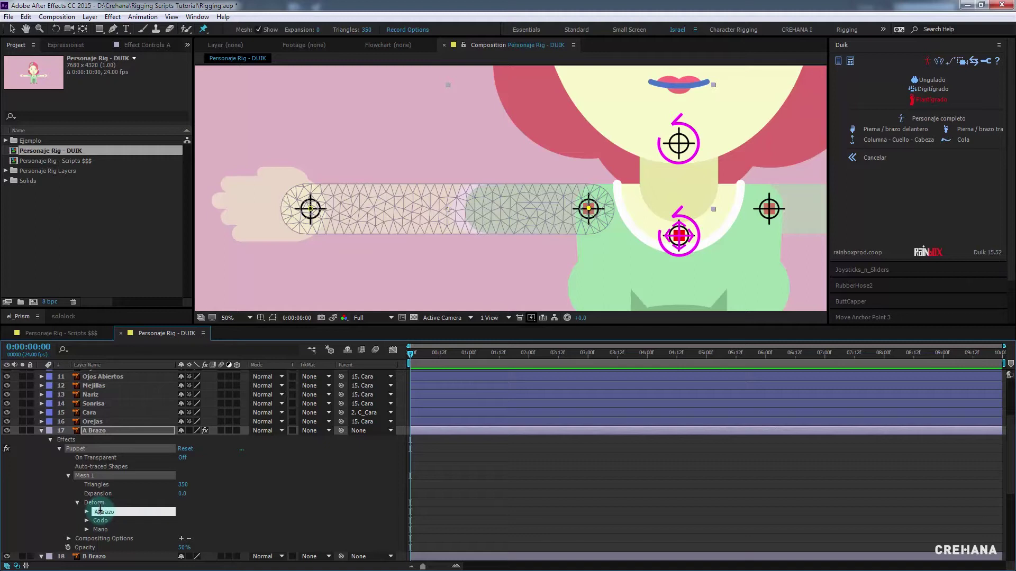
key("Return")
Rename the Codo and Mano pins to A Codo and A Mano
left_click(99, 521)
key("Return")
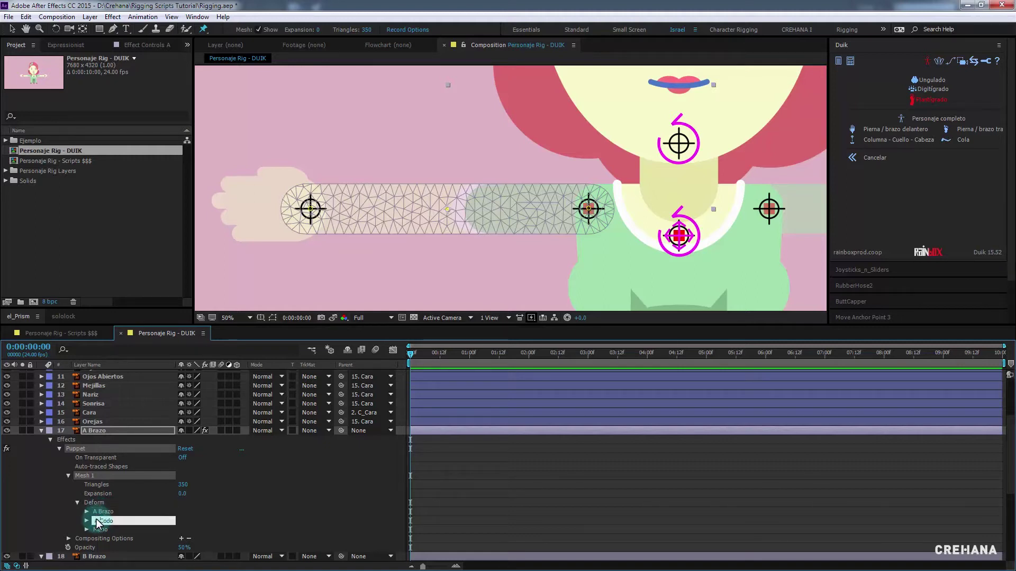
key("Return")
left_click(99, 530)
key("Return")
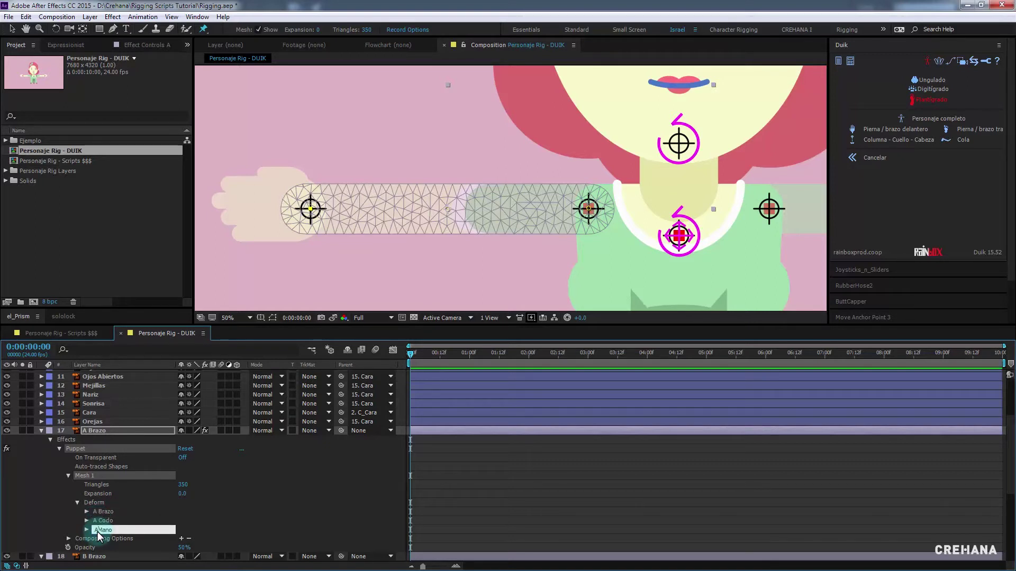
key("Return")
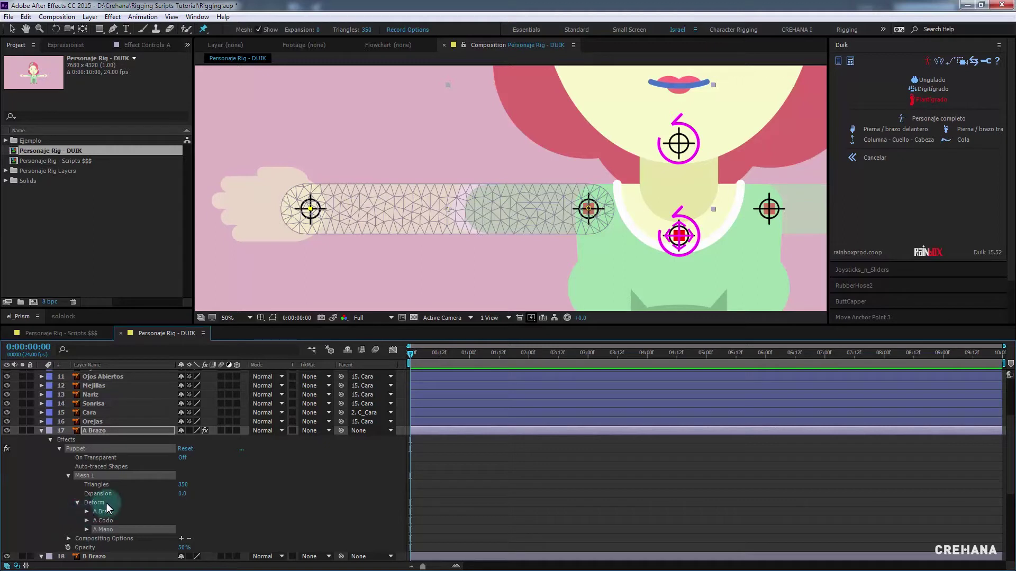
Select the Deform group holding all three pins and leave the autorig options
left_click(107, 505)
left_click(720, 233)
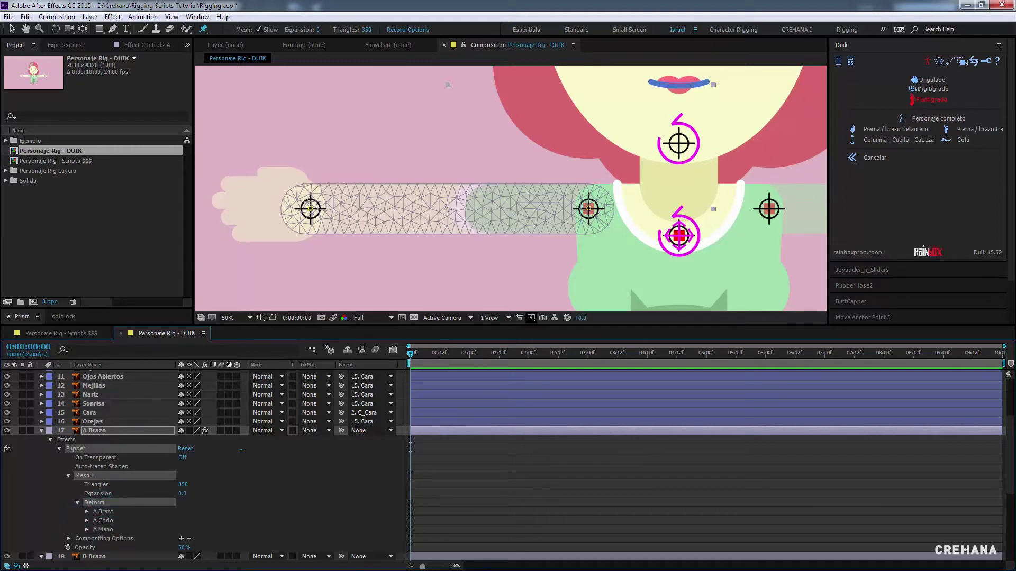
left_click(874, 158)
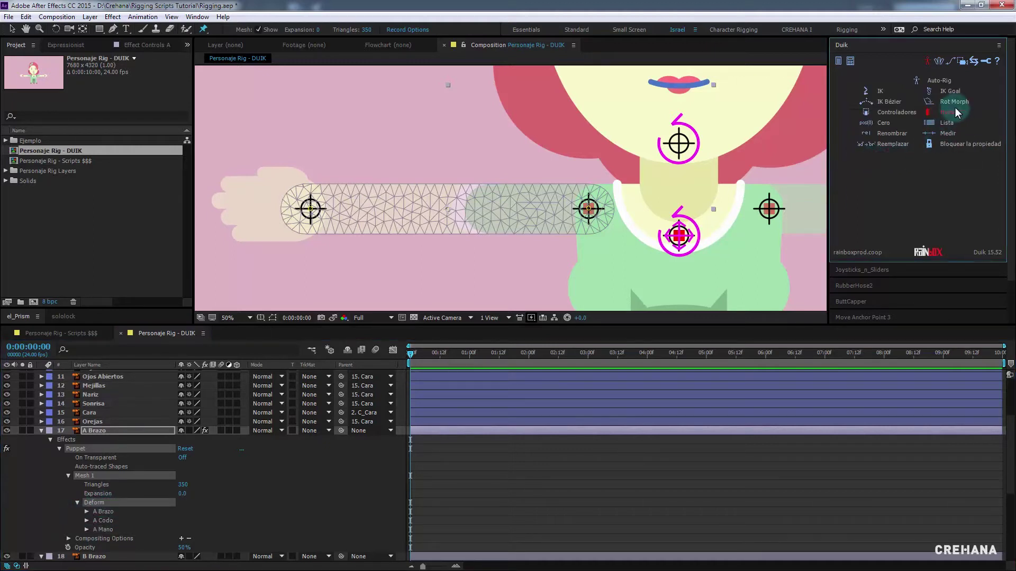
Create Duik bones B_A Brazo, B_A Codo and B_A Mano on the arm's three pins
left_click(99, 502)
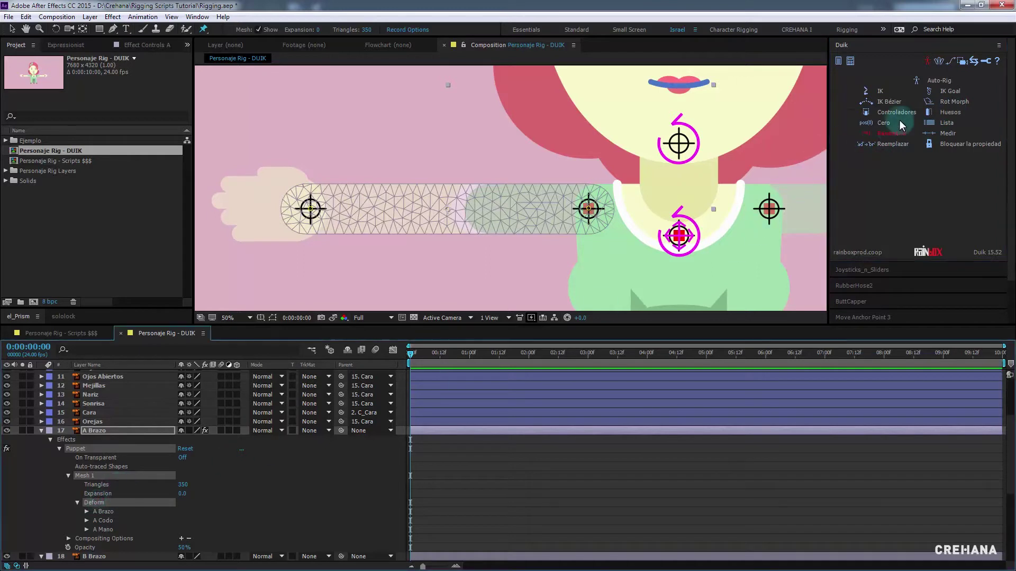
left_click(950, 112)
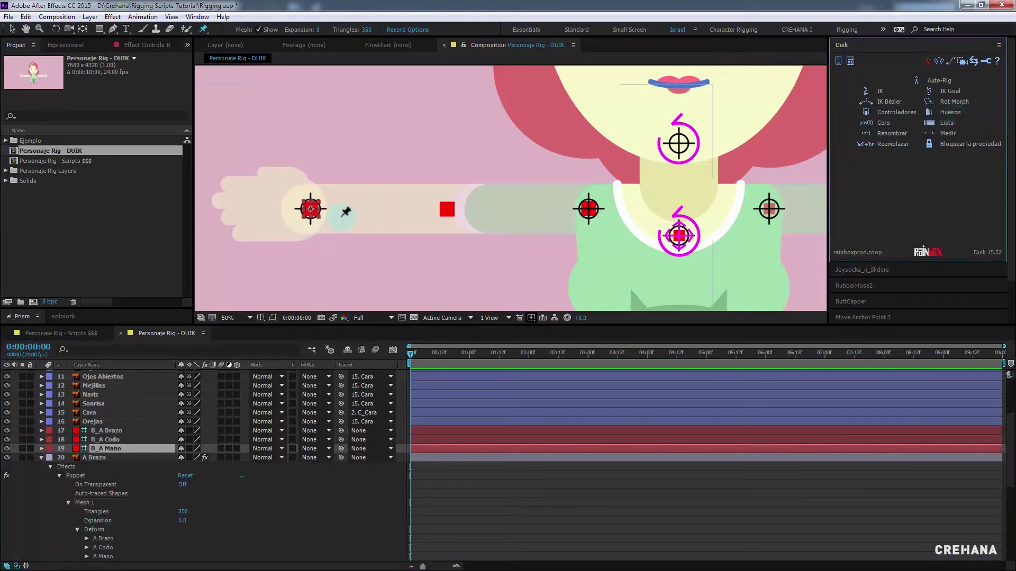
left_click(152, 448)
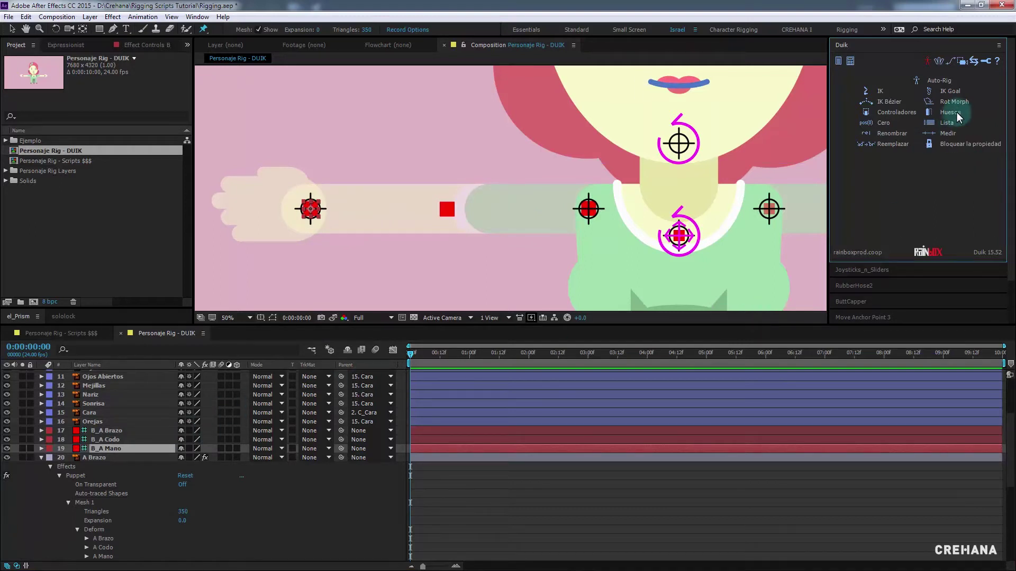
Select the three B_A bones plus A Mano and start the Pierna / brazo delantero autorig
left_click(942, 83)
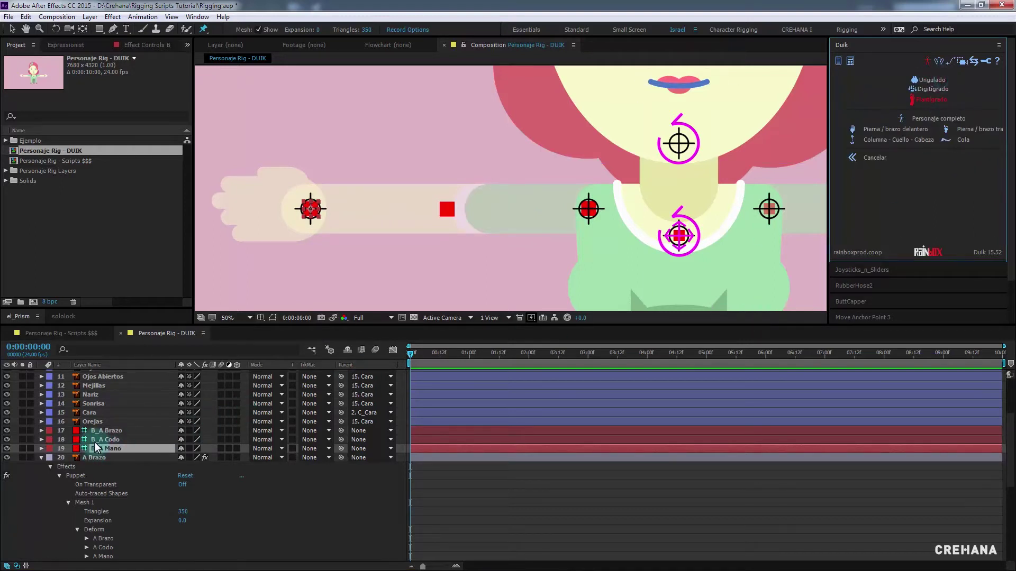
left_click(114, 431, "shift")
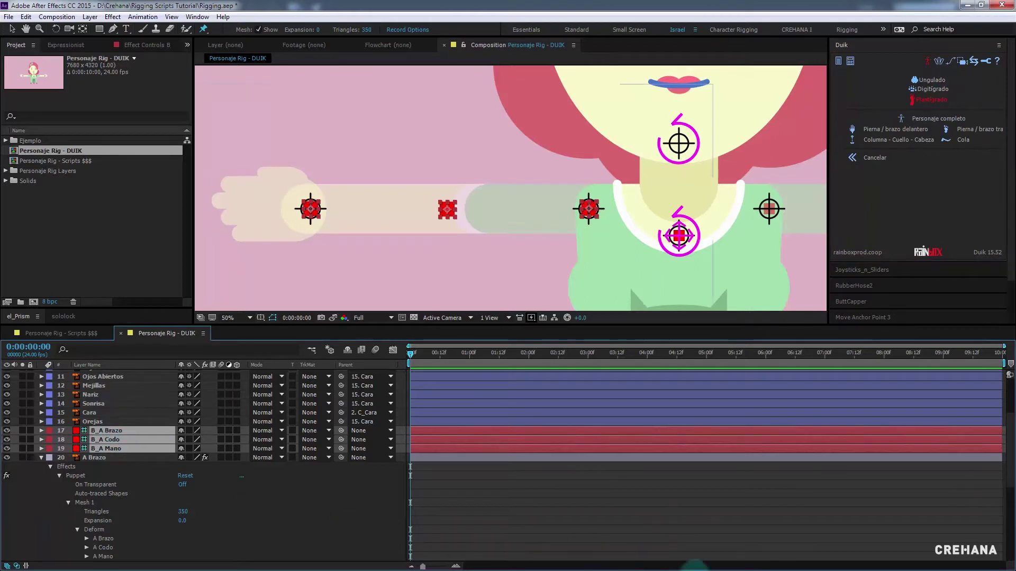
left_click(41, 457)
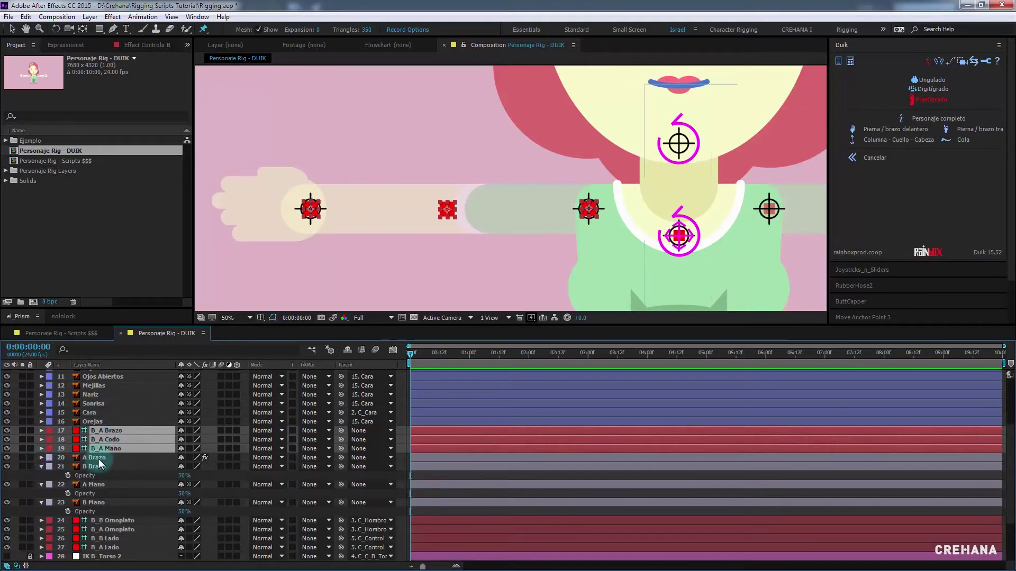
left_click(97, 485, "ctrl")
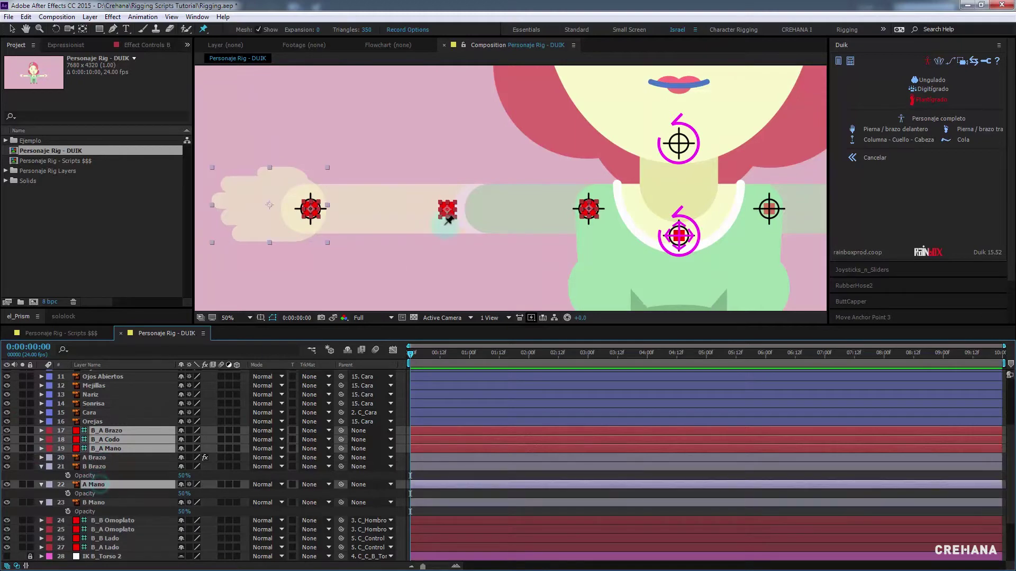
left_click(875, 132)
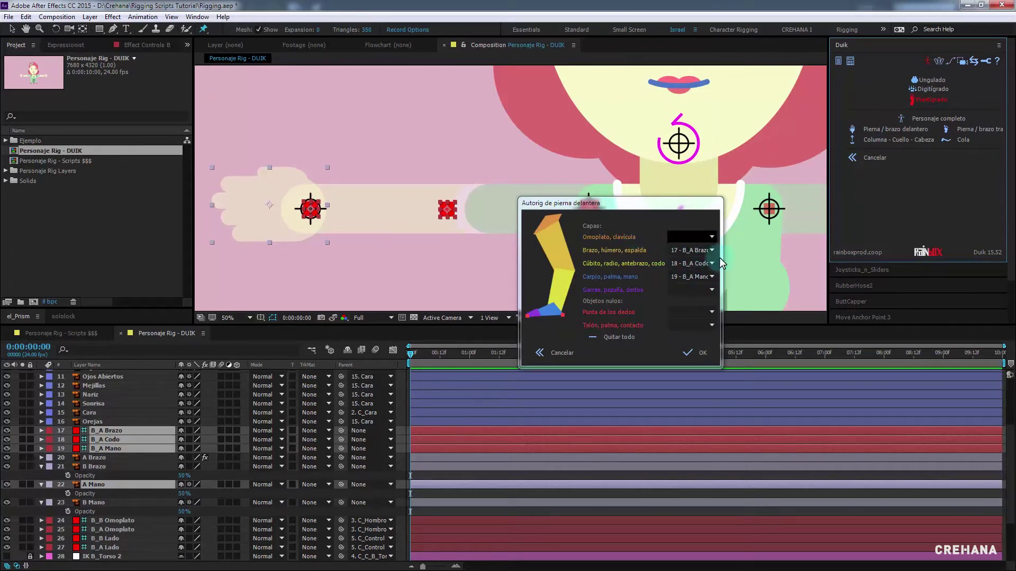
Confirm the front-arm autorig, test-bend the arm with the hand controller, then undo the bend
left_click(698, 354)
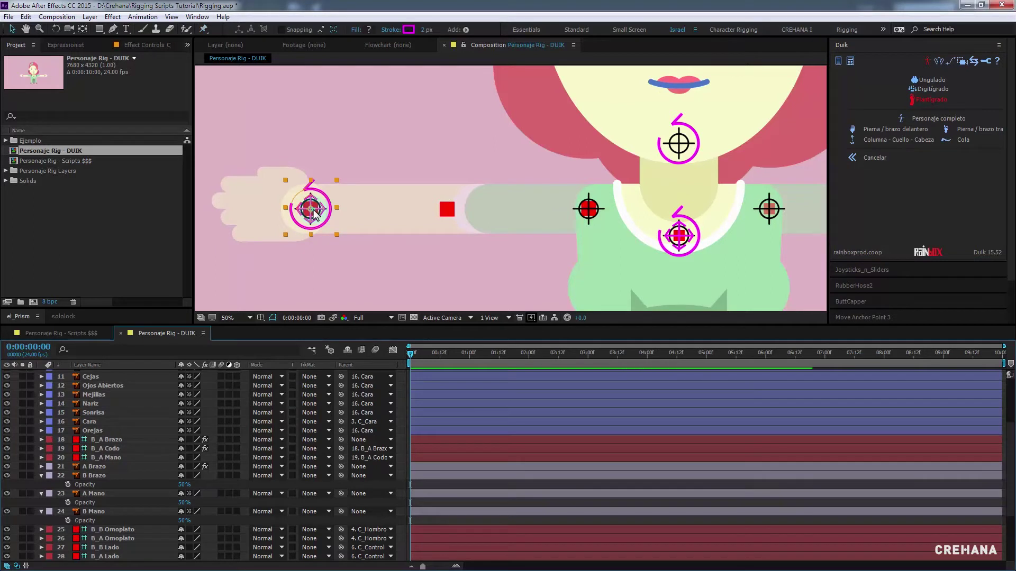
mouse_move(314, 214)
left_mouse_down()
mouse_move(370, 196)
mouse_move(373, 204)
mouse_move(459, 142)
left_mouse_up()
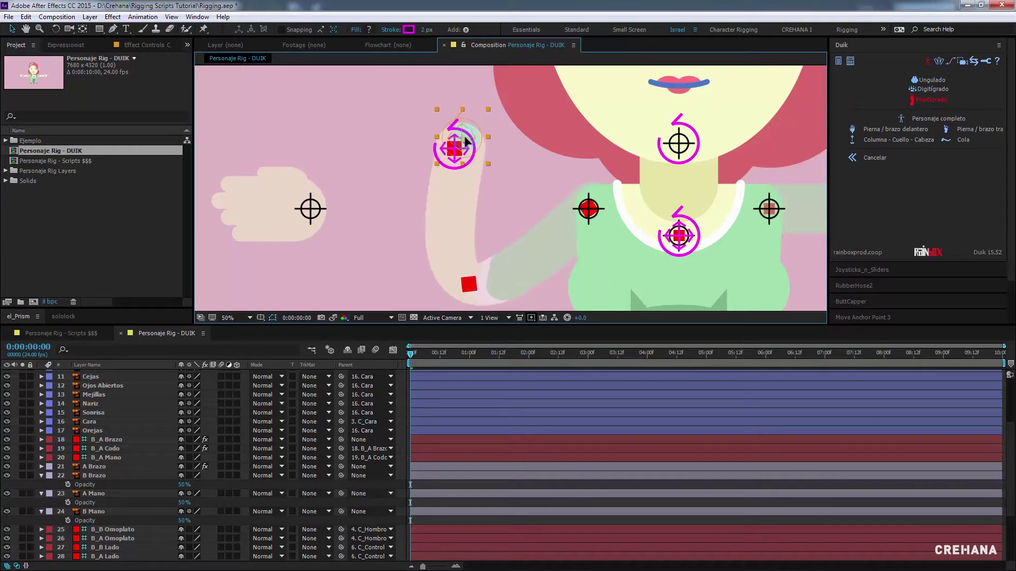
key("ctrl+z")
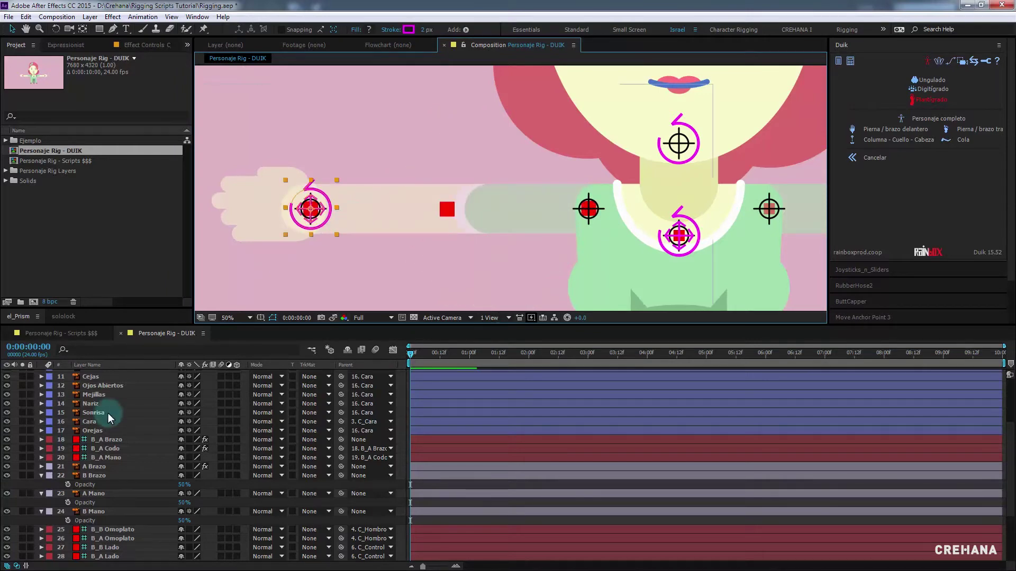
left_click(98, 466)
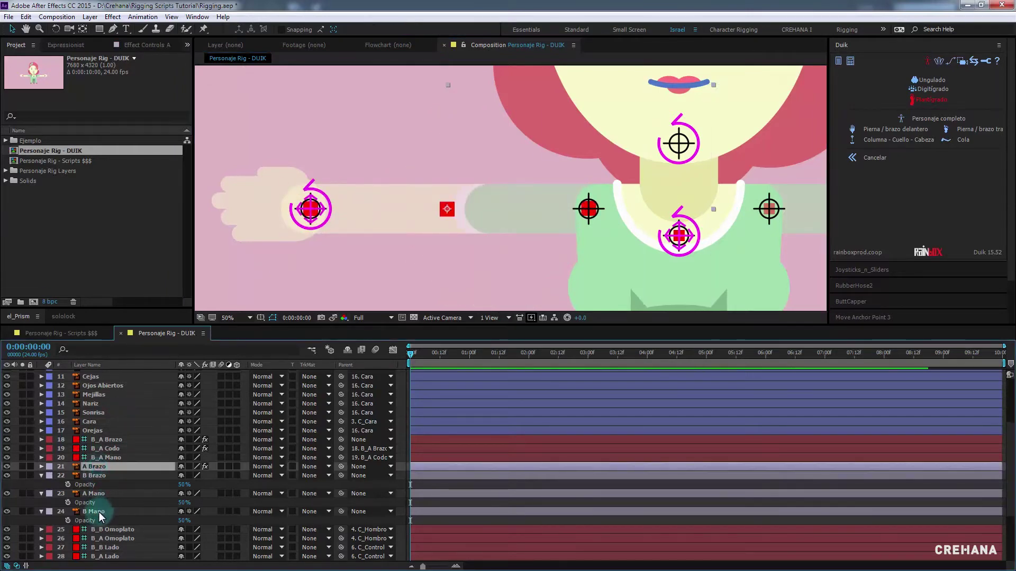
left_click(100, 513, "shift")
left_click_drag(186, 485, 208, 485)
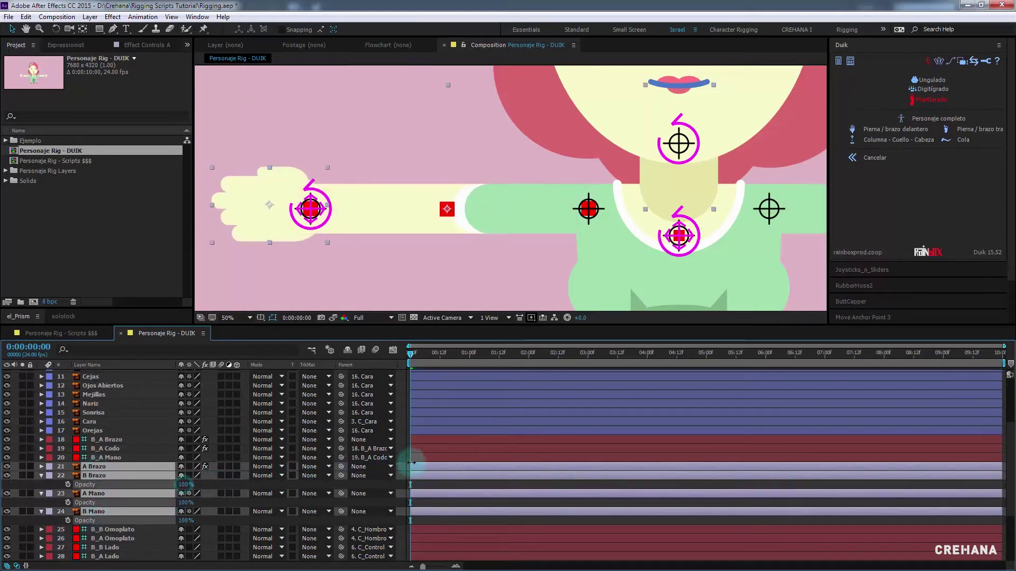
left_click(243, 484)
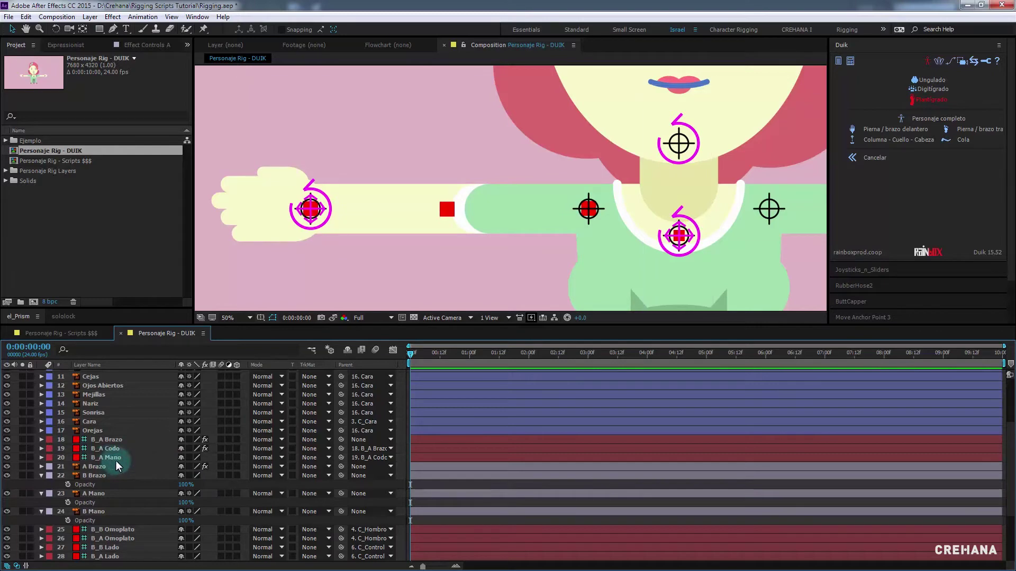
scroll(112, 543, "down", 2)
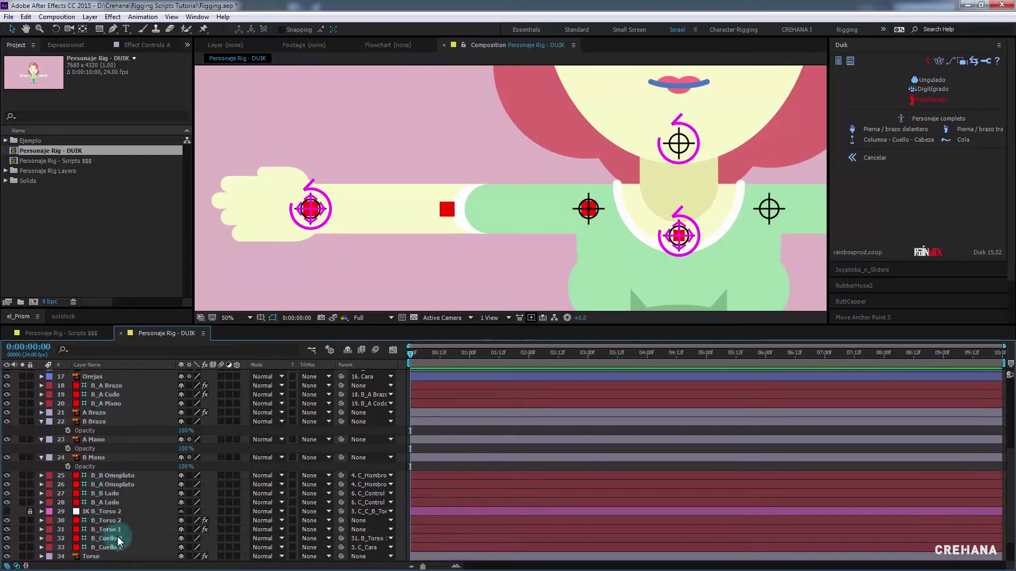
scroll(117, 537, "down", 1)
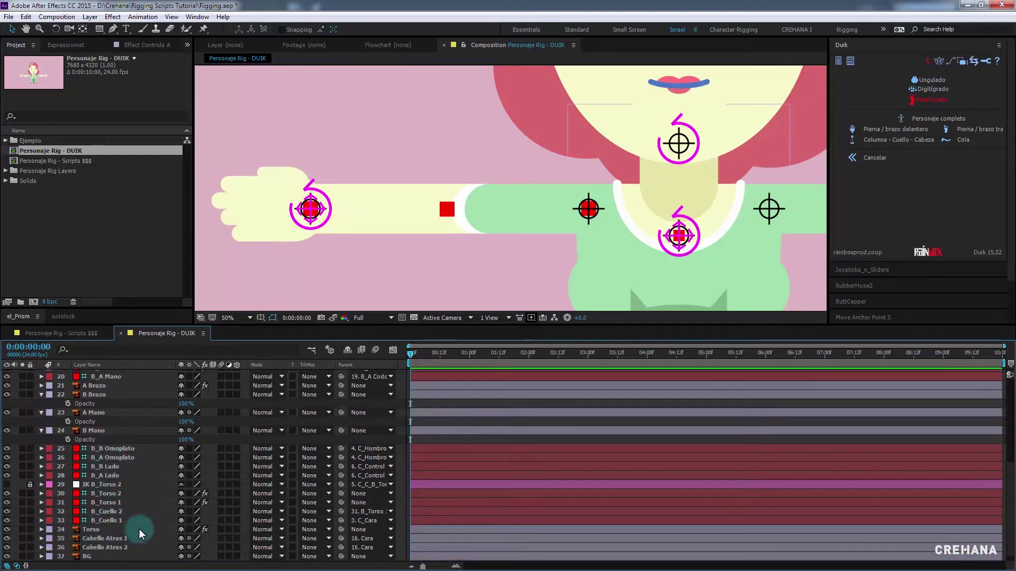
left_click(97, 412)
scroll(115, 424, "up", 2)
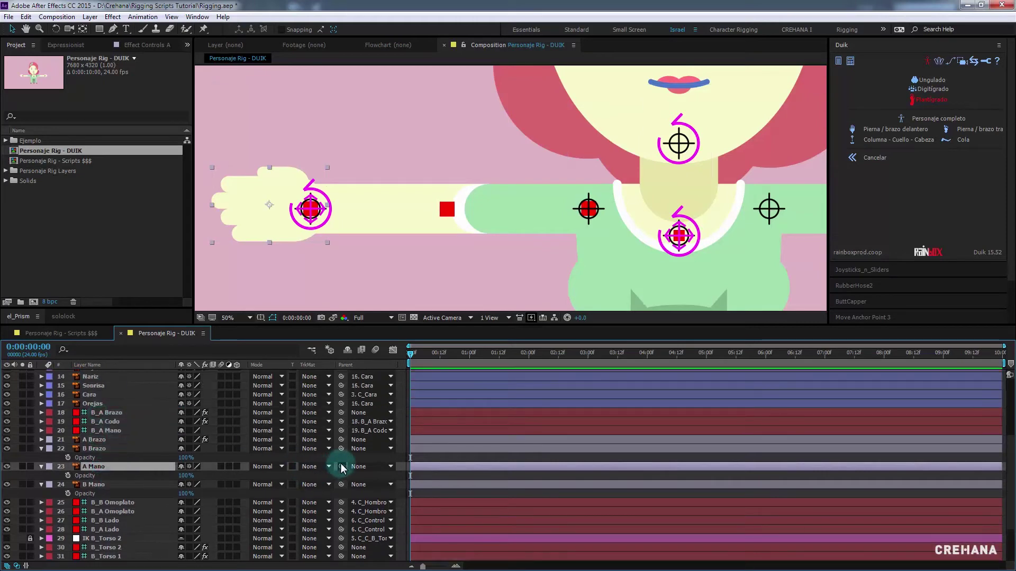
left_click_drag(340, 466, 115, 430)
left_click(111, 431)
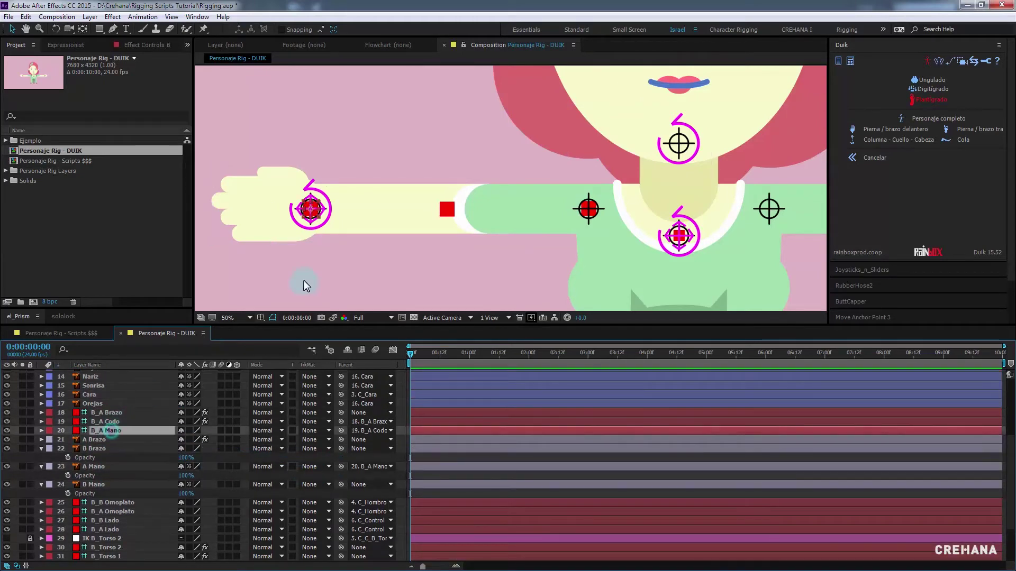
left_click_drag(320, 214, 344, 181)
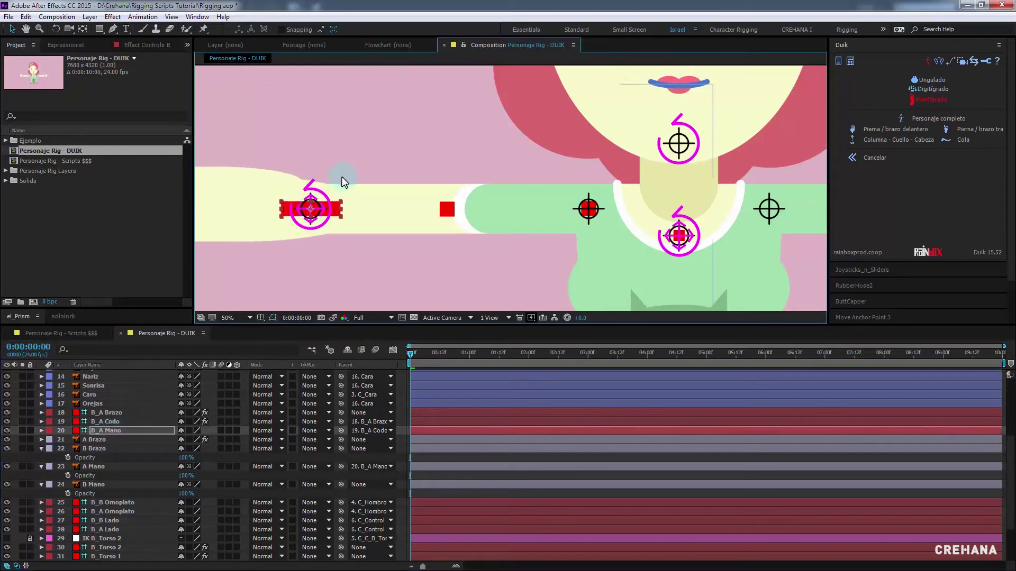
key("ctrl+z")
left_click_drag(356, 260, 389, 270)
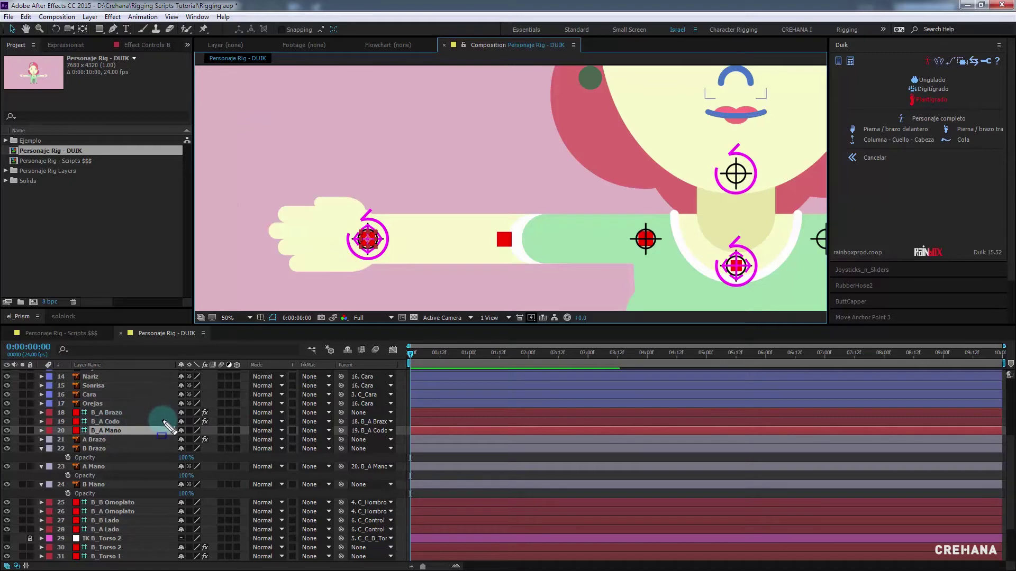
left_click(394, 238)
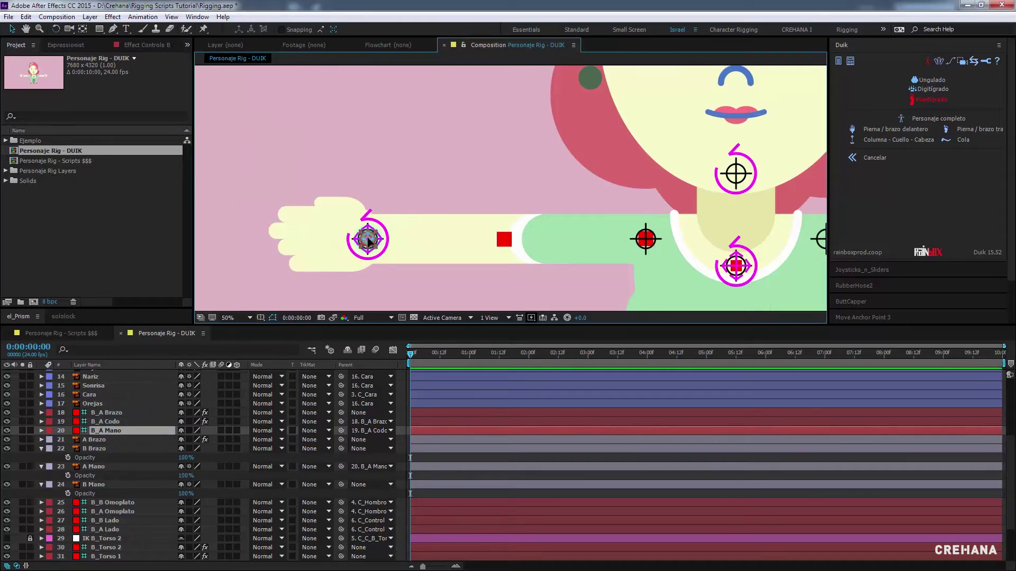
left_click(366, 237)
scroll(198, 444, "up", 5)
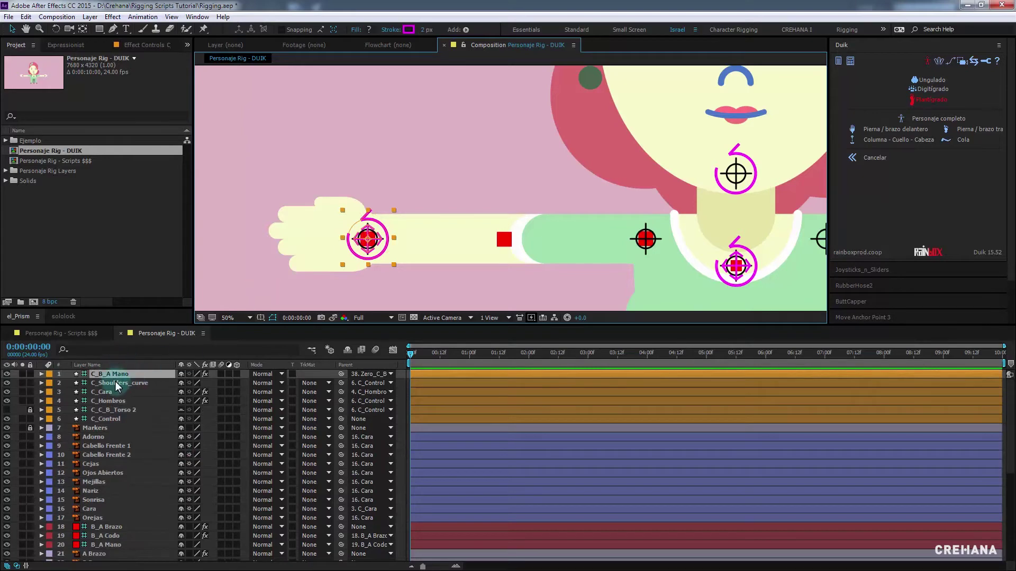
left_click(155, 354)
mouse_move(378, 244)
left_mouse_down()
mouse_move(403, 199)
mouse_move(427, 260)
left_mouse_up()
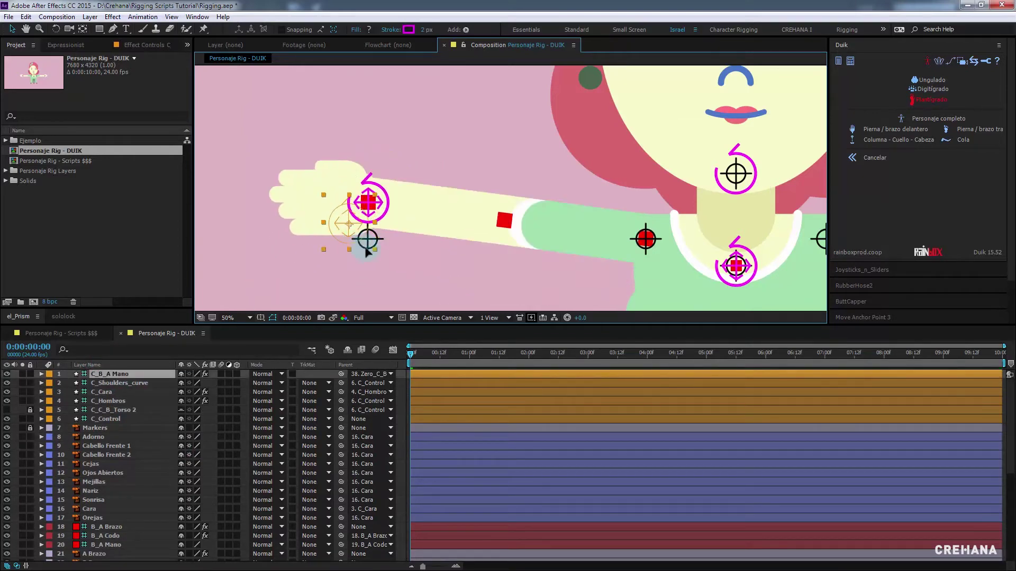
key("ctrl+z")
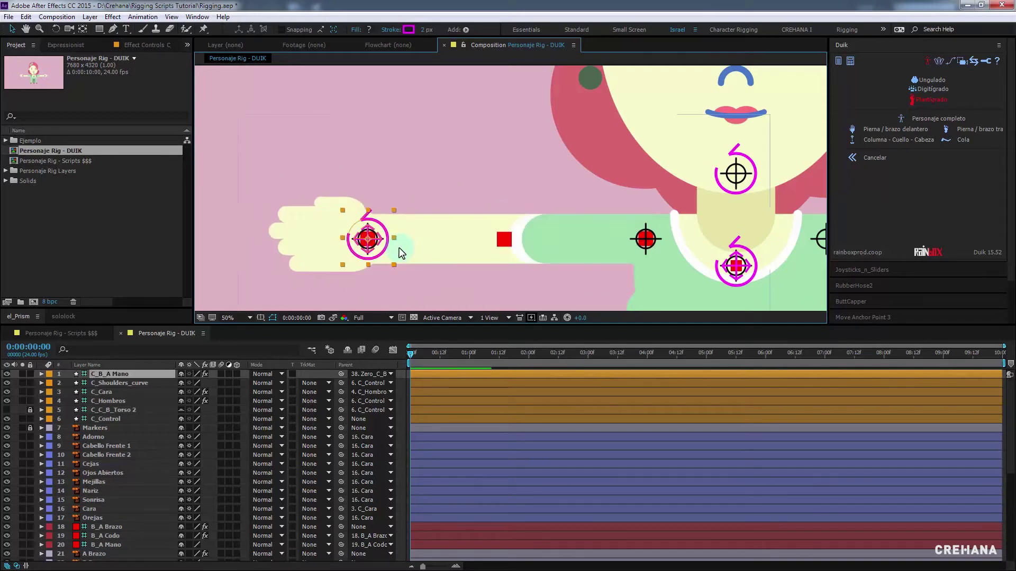
scroll(396, 249, "down", 2)
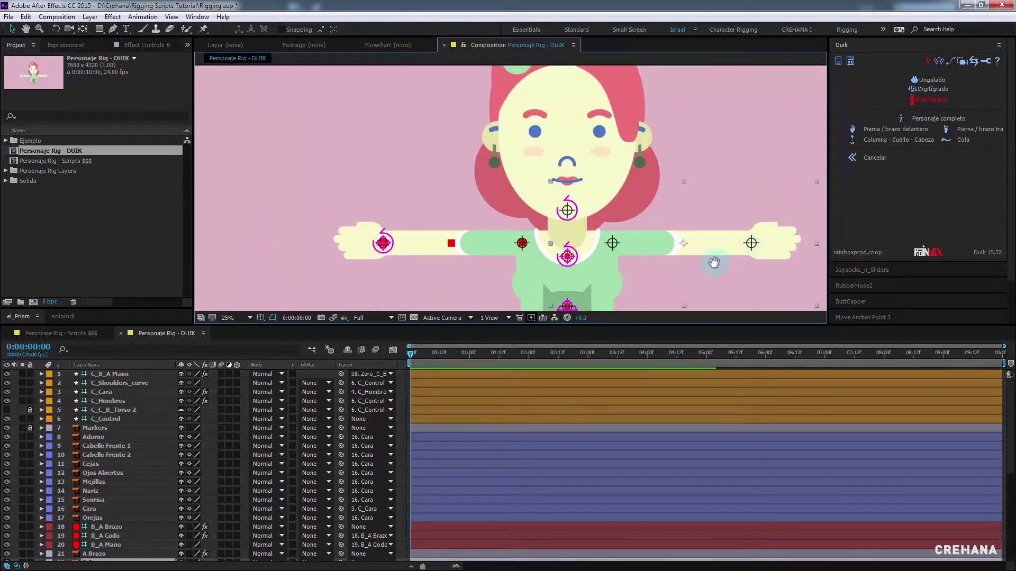
Bring the whole character into view and select the B Brazo layer with the Puppet Pin tool
left_click_drag(714, 263, 602, 241)
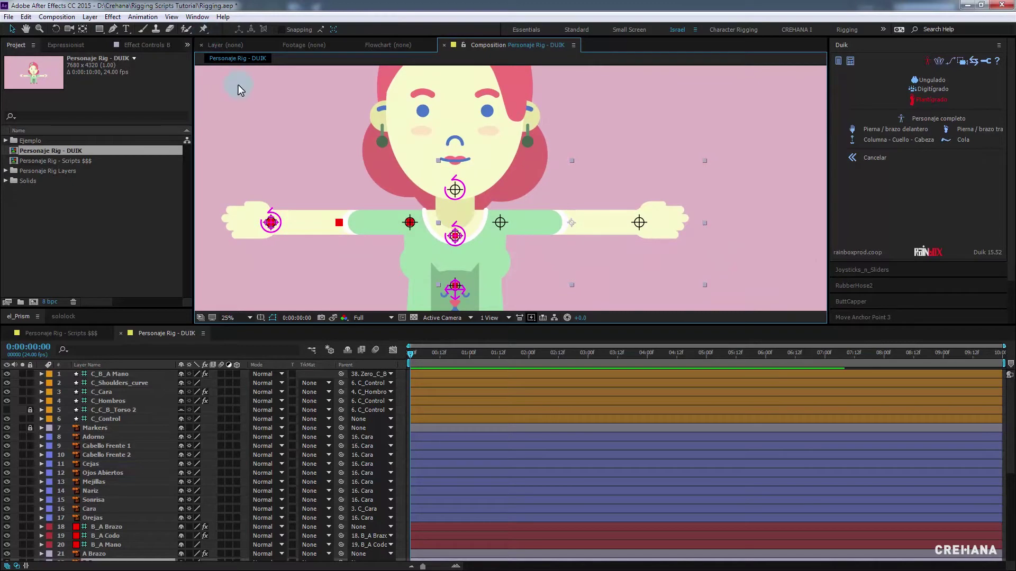
scroll(142, 428, "down", 5)
left_click(95, 374)
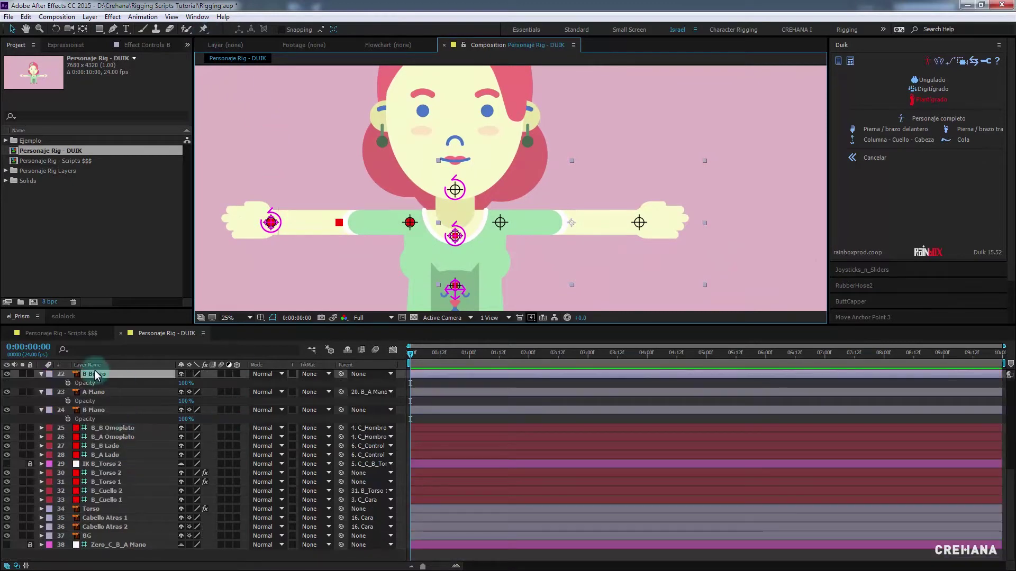
left_click(203, 28)
Place puppet pins at the B Brazo arm's shoulder and wrist joints, then expand Mesh 1
scroll(508, 222, "up", 6)
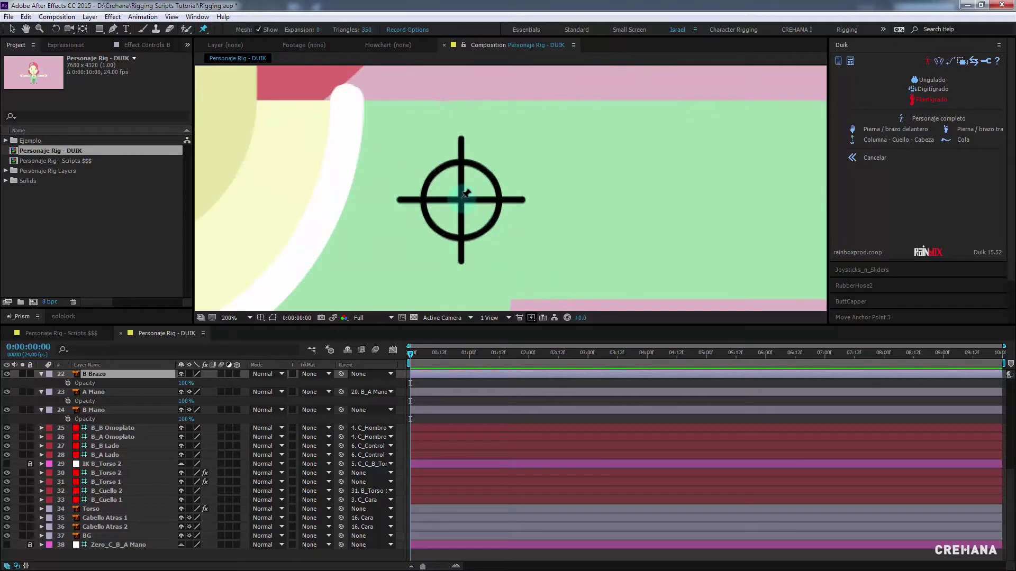
scroll(465, 194, "down", 3)
scroll(479, 192, "up", 2)
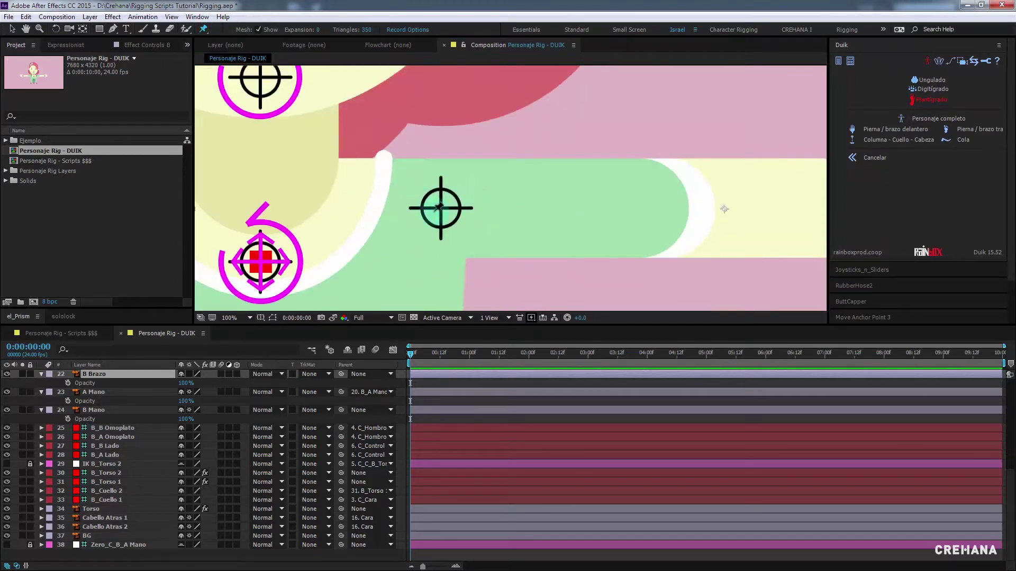
scroll(445, 205, "up", 4)
left_click(446, 200)
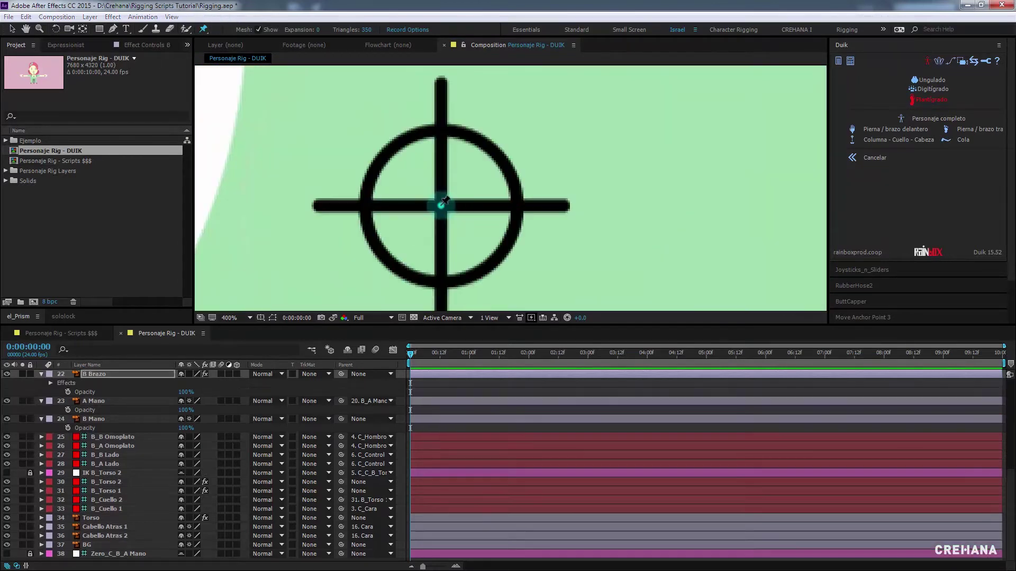
scroll(447, 202, "down", 4)
scroll(620, 217, "up", 2)
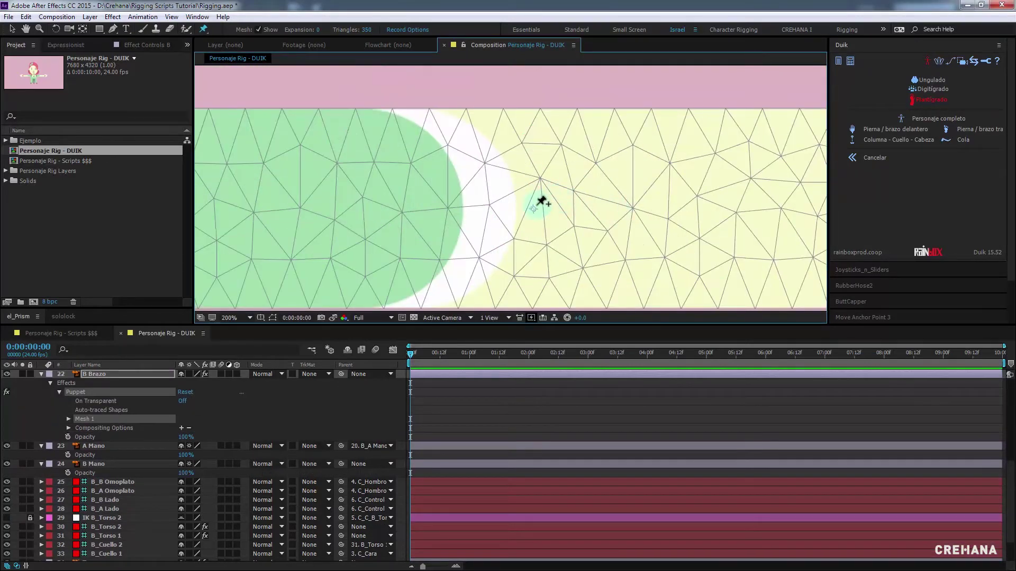
scroll(698, 200, "down", 2)
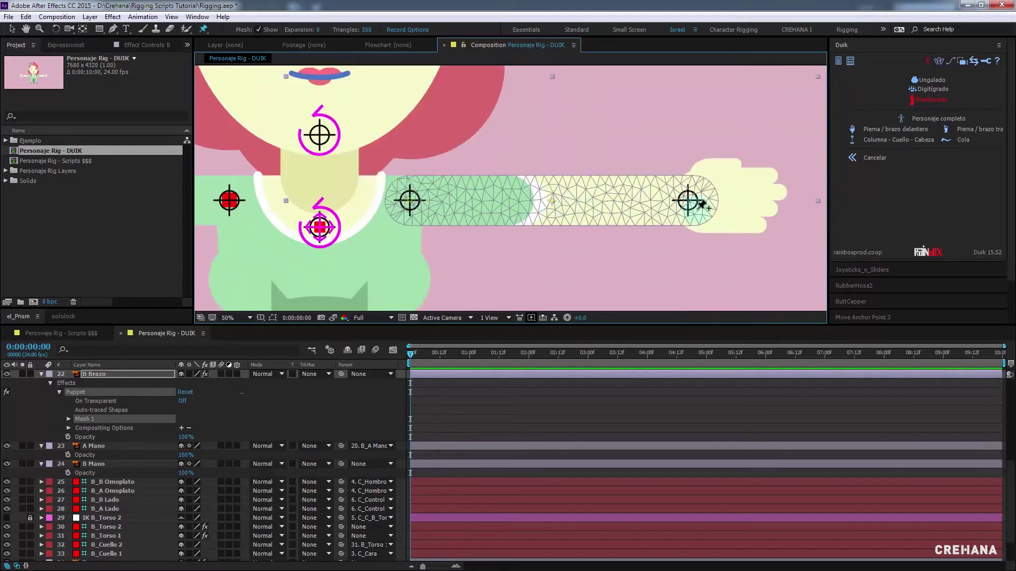
scroll(665, 193, "up", 4)
left_click(522, 182)
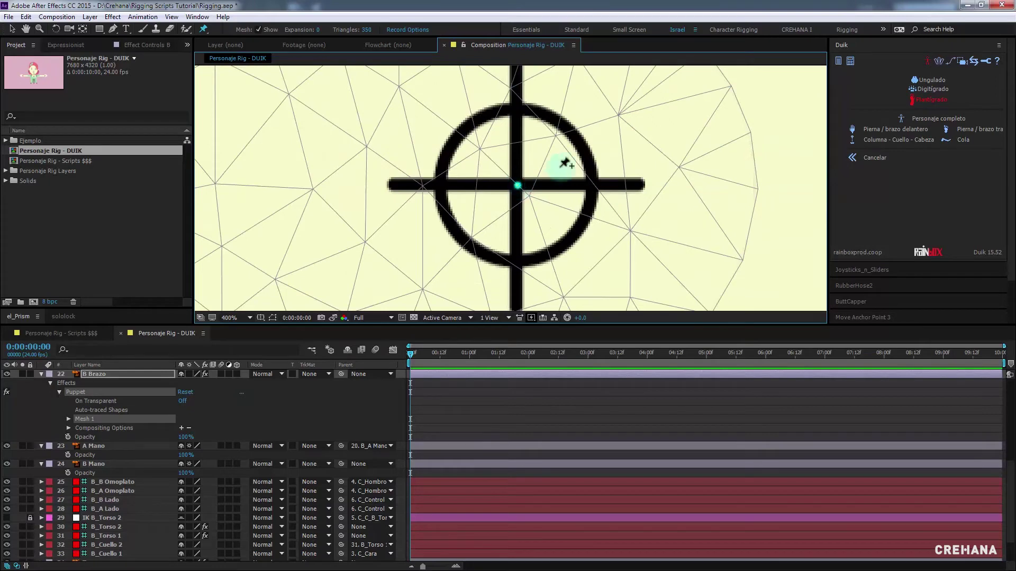
scroll(573, 181, "down", 6)
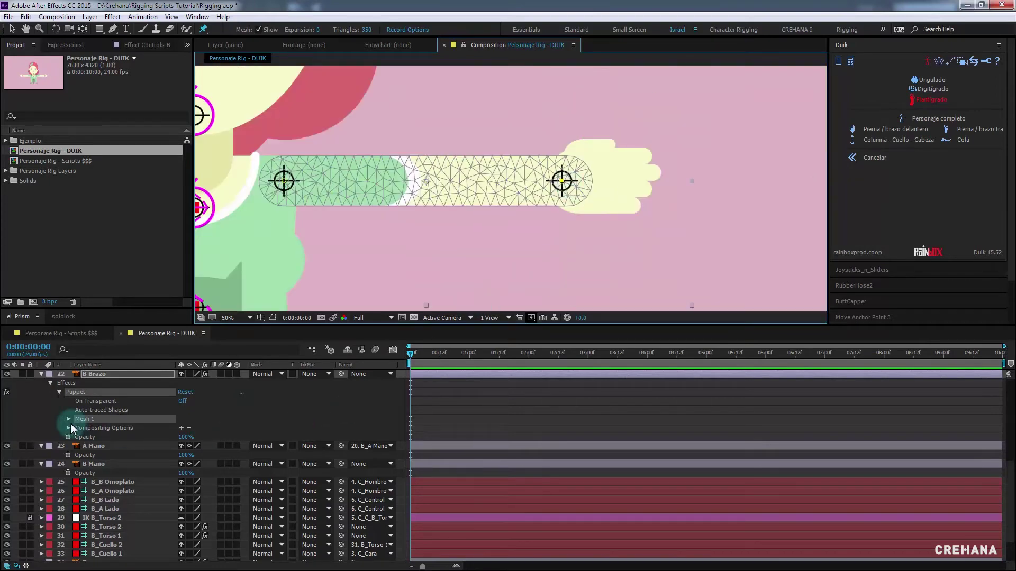
left_click(68, 419)
Under Deform, rename Puppet Pins 1–3 to B Brazo, B Codo and B Mano
left_click(77, 445)
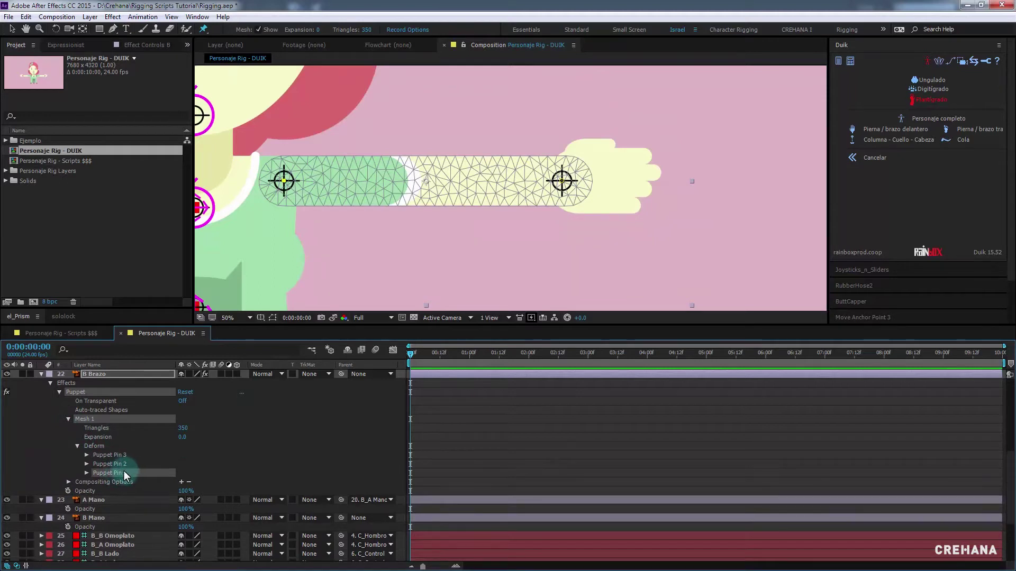
key("Return")
type("o")
key("Return")
left_click(123, 457)
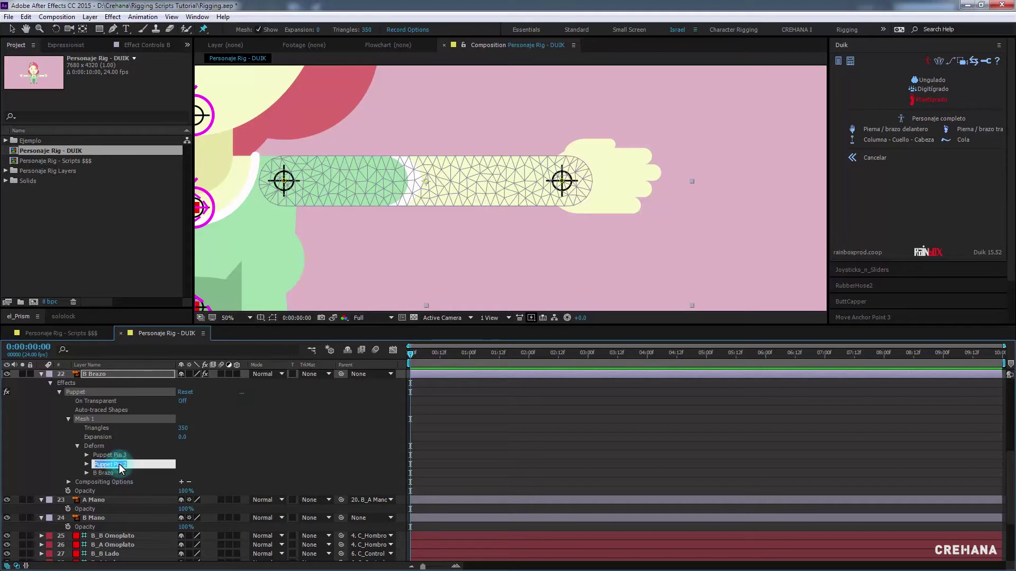
type("B Codo")
key("Return")
left_click(107, 457)
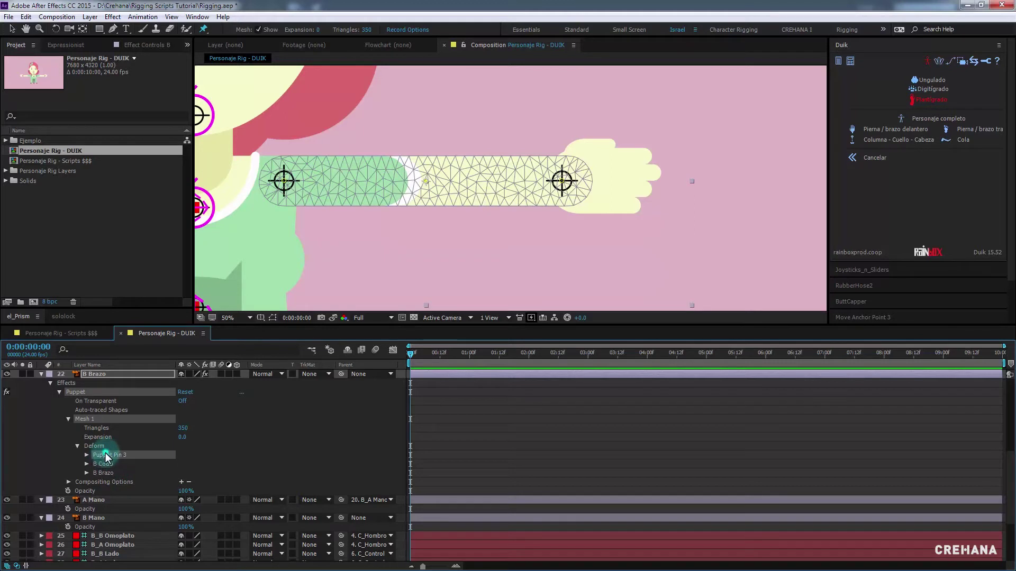
key("Return")
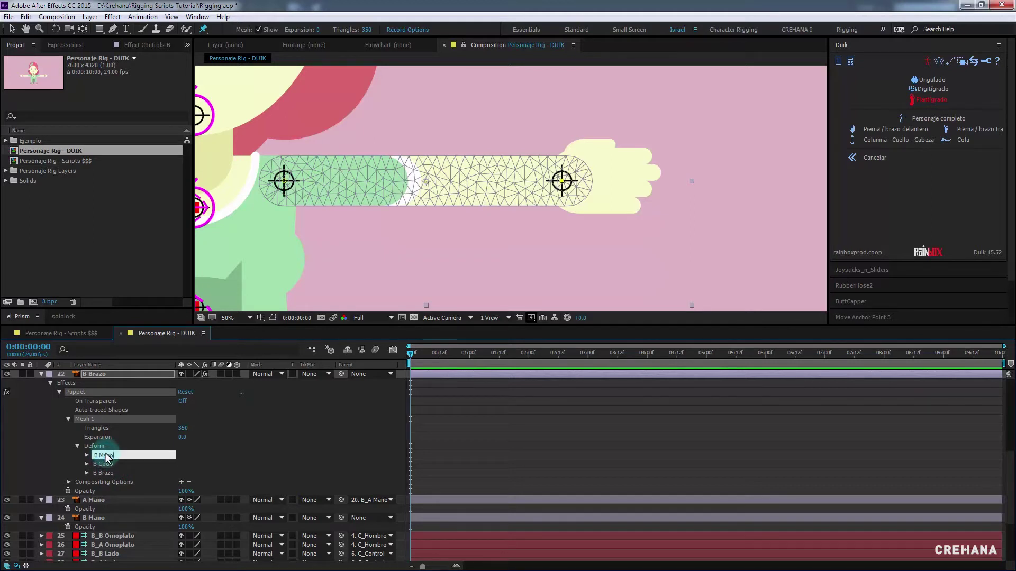
key("Return")
left_click(98, 446)
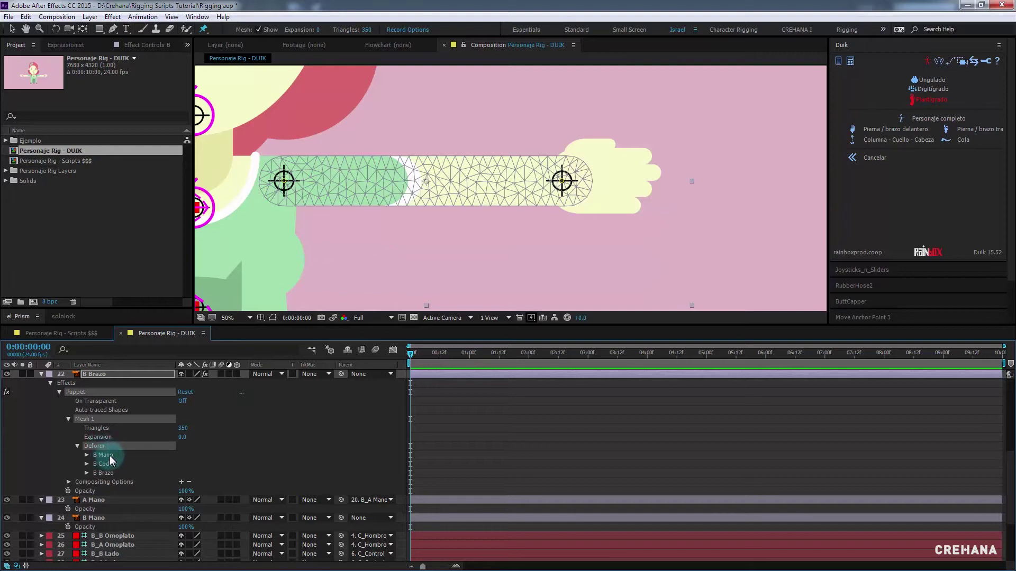
Create Duik bones B_B Brazo, B_B Codo and B_B Mano from the arm's pins and select them
left_click(864, 160)
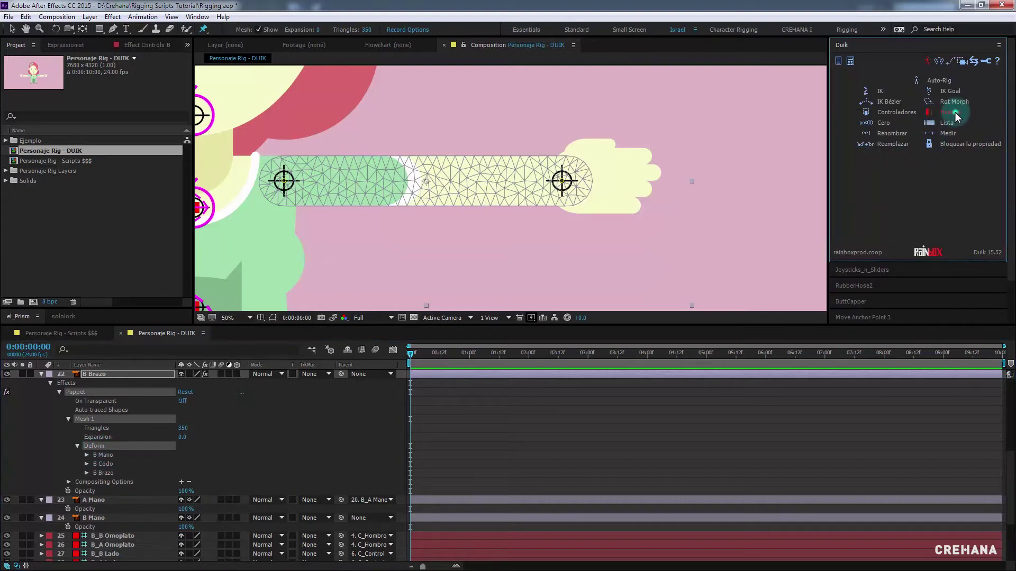
left_click(956, 115)
left_click(160, 417)
left_click(113, 401, "shift")
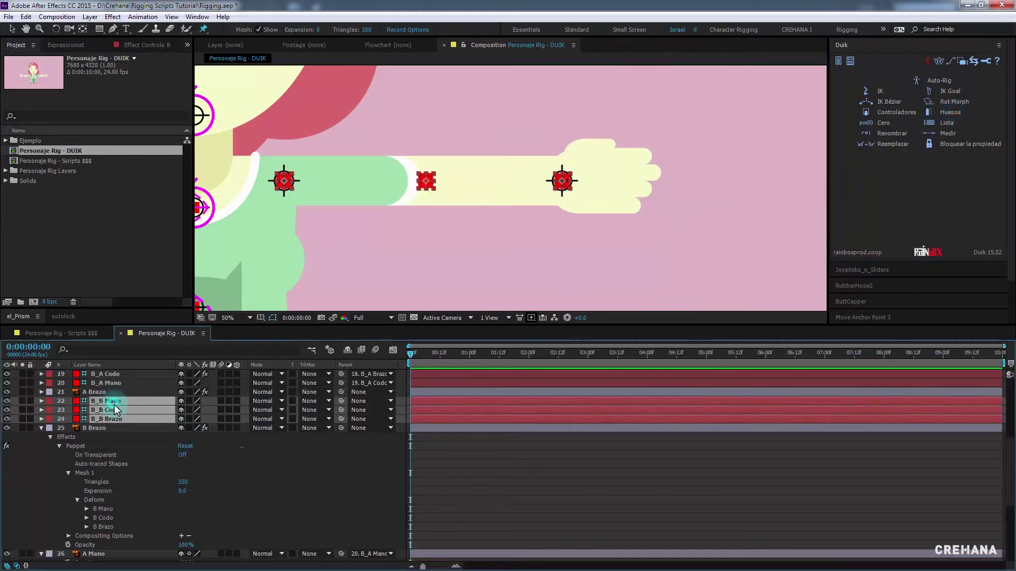
scroll(111, 453, "down", 1)
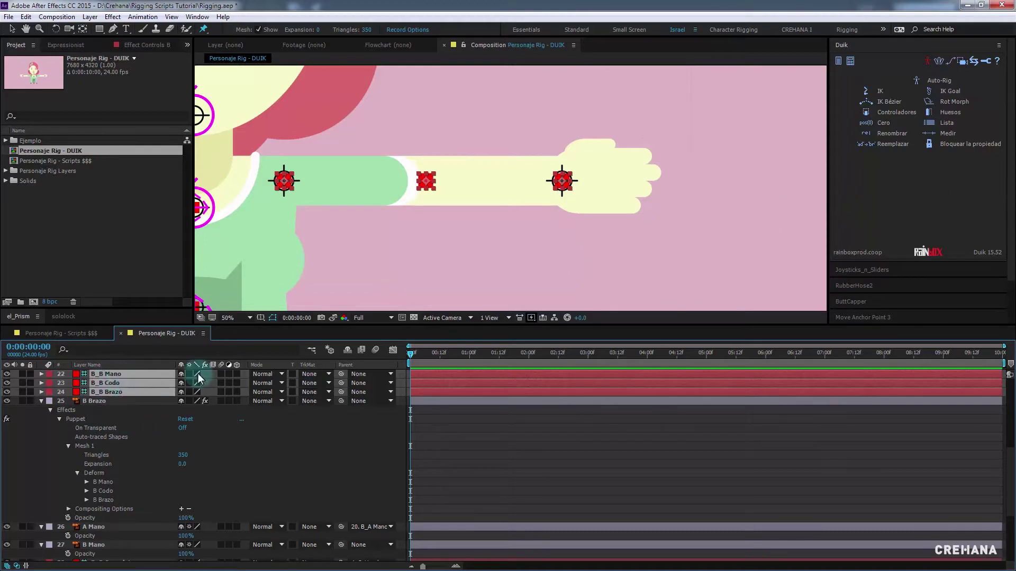
Auto-rig the three B_B bones as a Pierna / brazo delantero front limb
left_click(931, 81)
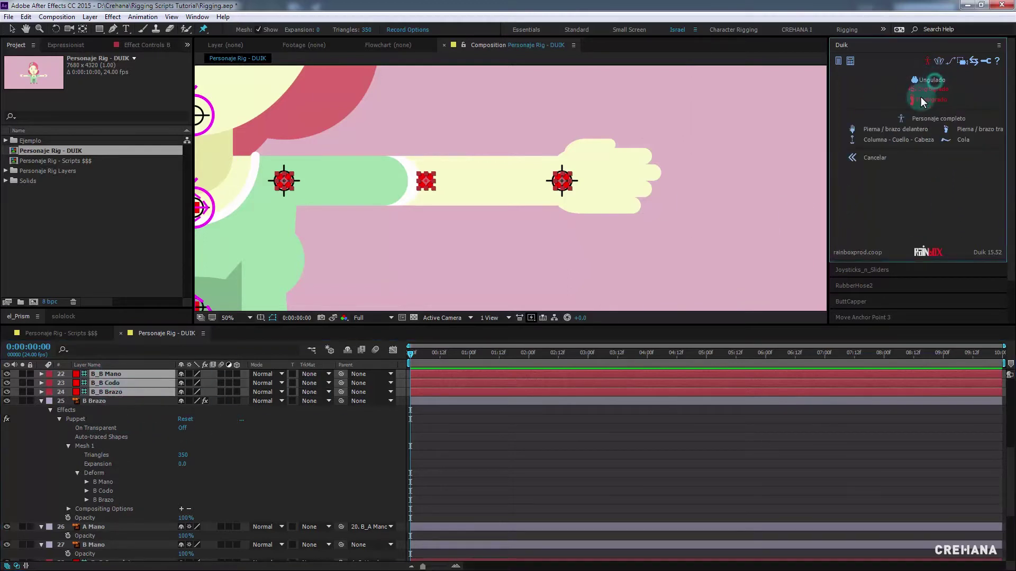
left_click(899, 129)
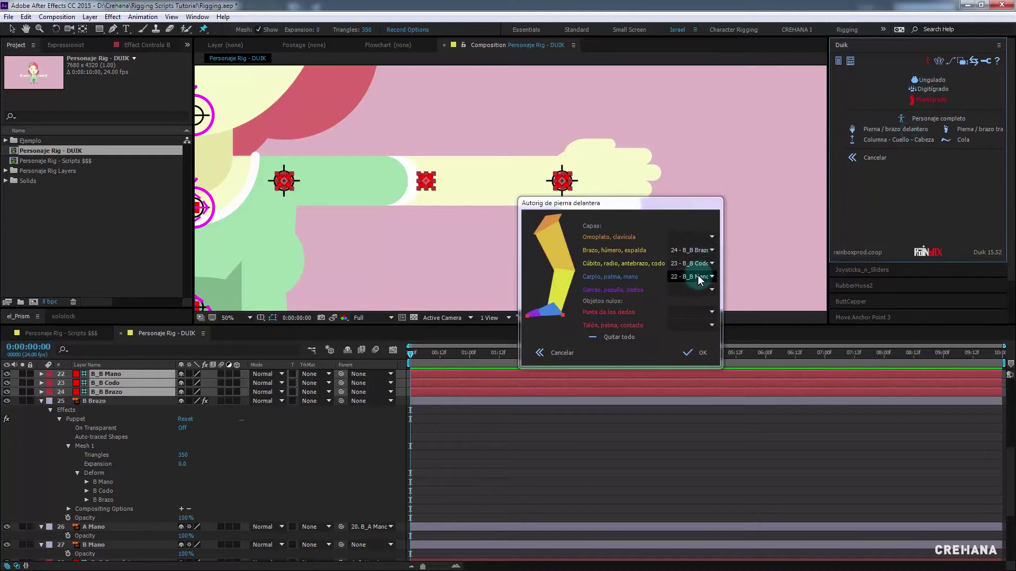
left_click(696, 354)
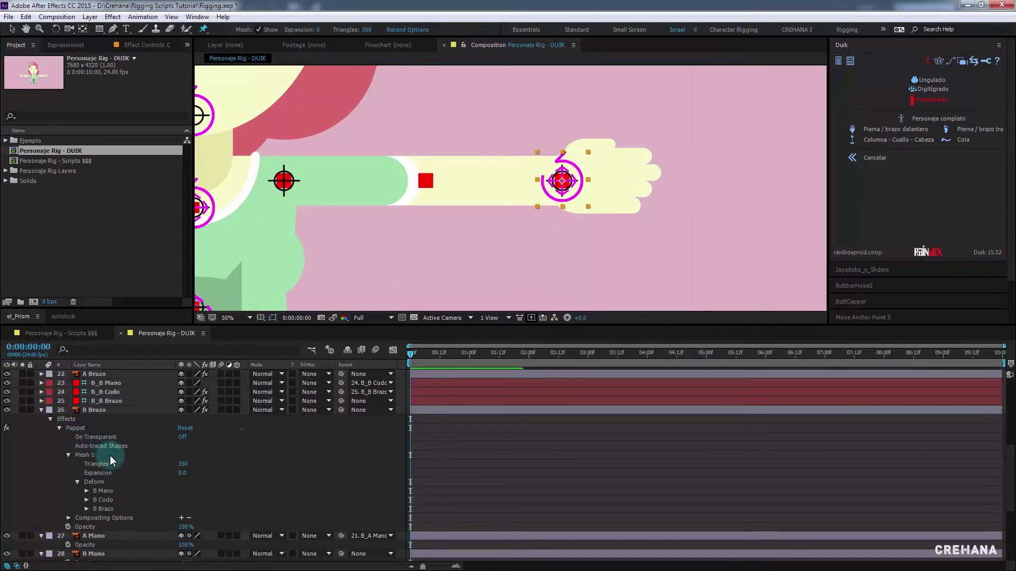
Parent the B Mano hand art to the B_B Mano bone
left_click(95, 554)
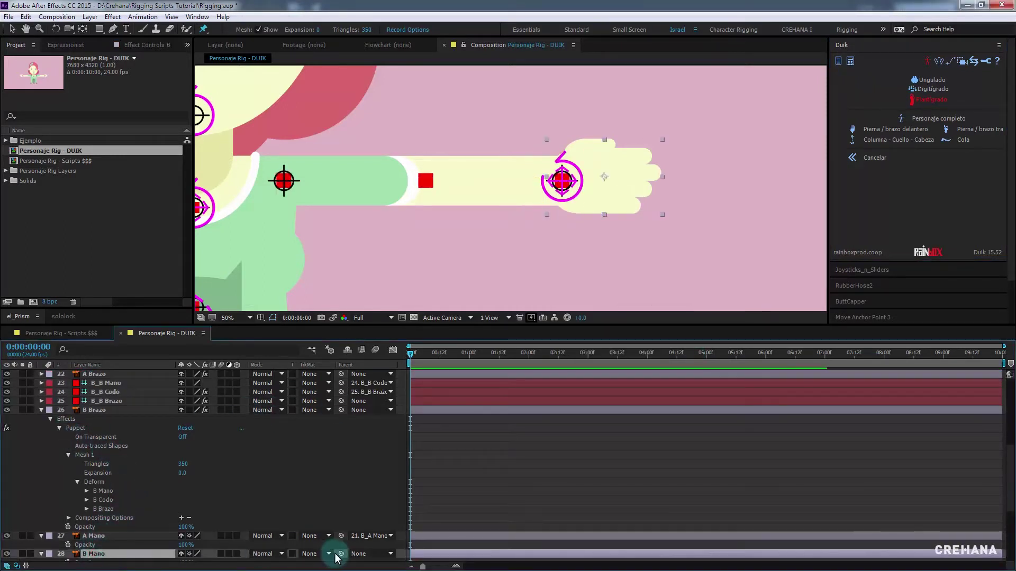
left_click_drag(340, 554, 116, 385)
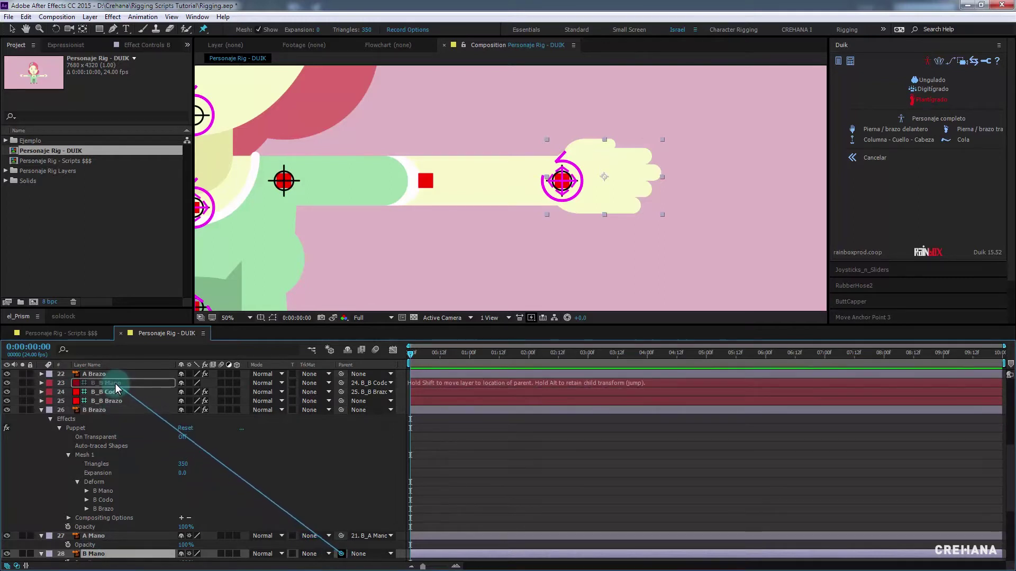
left_click_drag(115, 383, 111, 383)
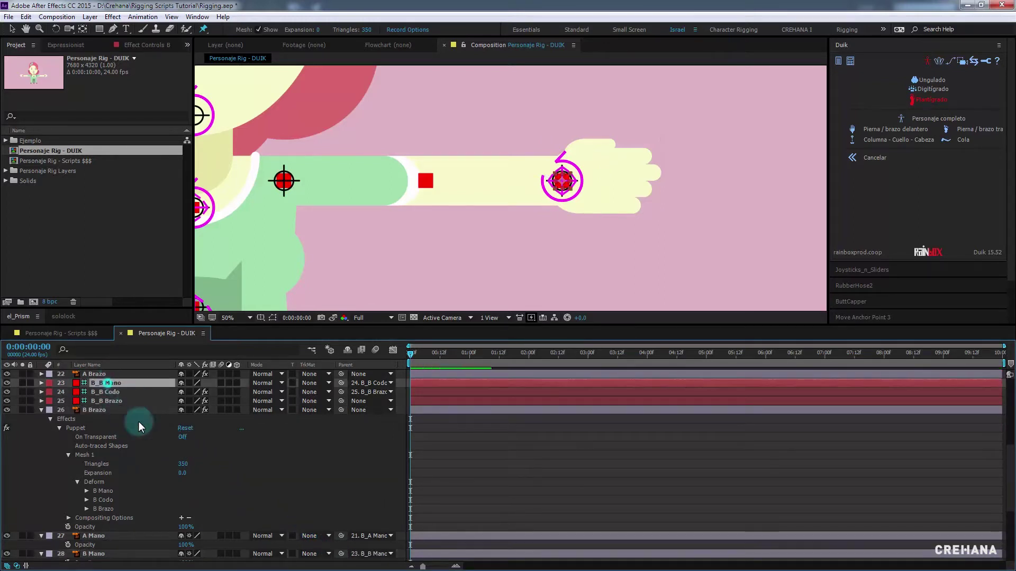
Move and rotate the C_B_B Mano controller to test the arm bend
scroll(129, 431, "up", 10)
left_click(115, 373)
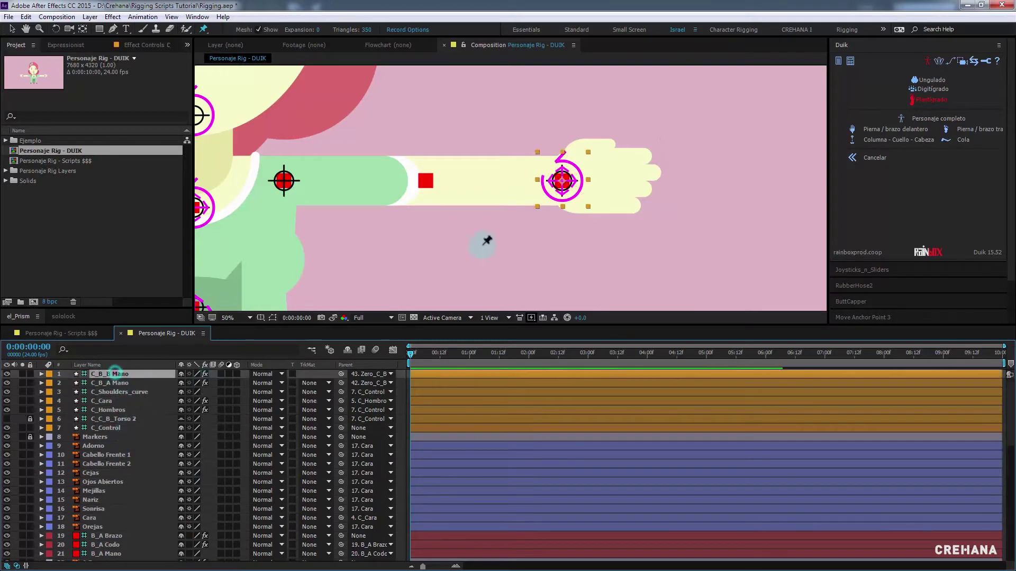
key("v")
mouse_move(561, 181)
left_mouse_down()
mouse_move(506, 207)
mouse_move(562, 181)
mouse_move(566, 195)
mouse_move(484, 198)
mouse_move(587, 197)
mouse_move(572, 204)
left_mouse_up()
key("w")
scroll(572, 204, "down", 1)
scroll(572, 204, "down", 1)
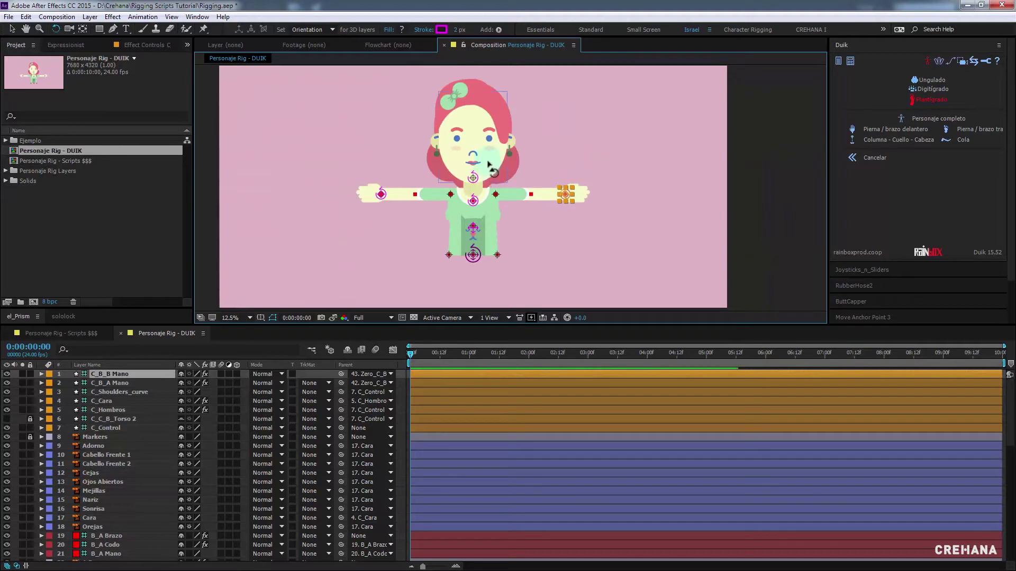
Recentre the character, clear the selection, and reselect the C_B_B Mano controller layer
left_click_drag(538, 233, 529, 241)
key("v")
left_click(301, 360)
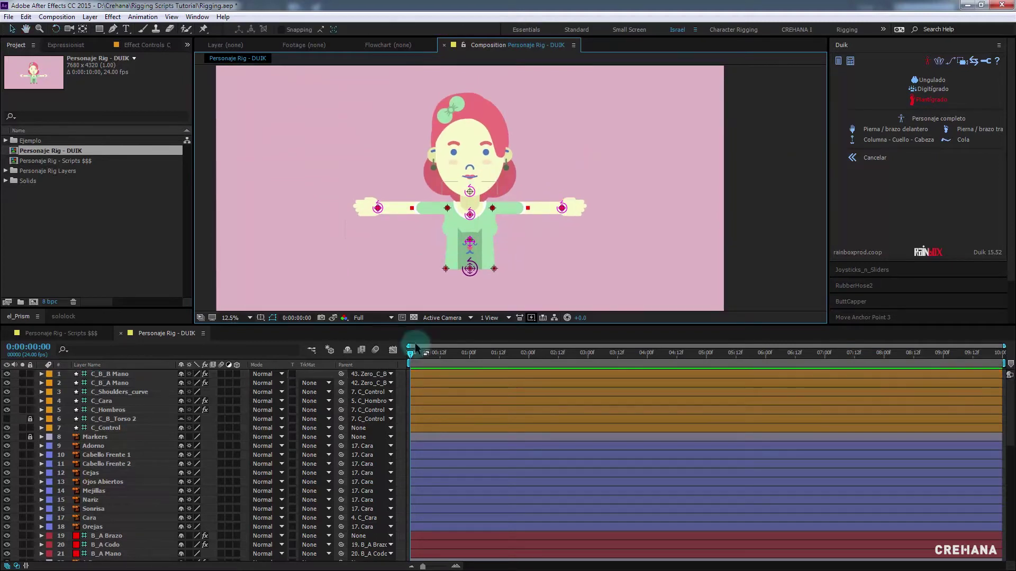
left_click(413, 158)
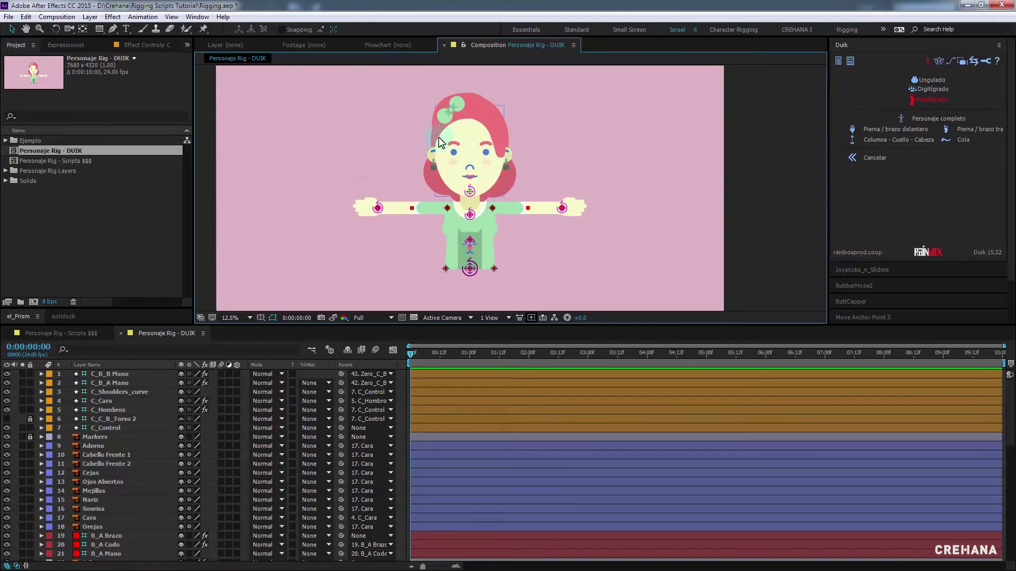
left_click(413, 175)
left_click(112, 374)
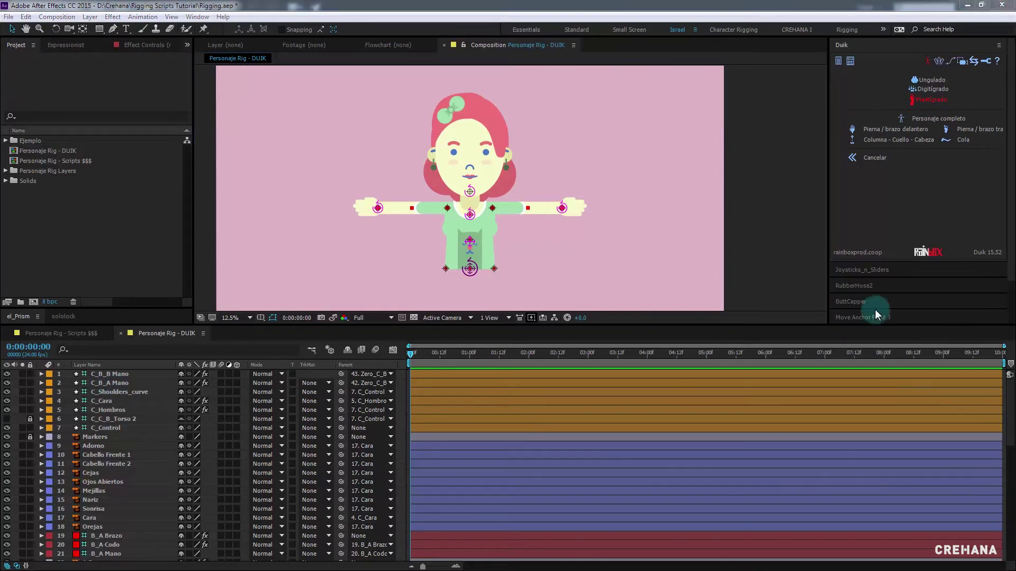
Create a Pequeño, Magenta Duik controller with three shape options turned off
left_click(872, 157)
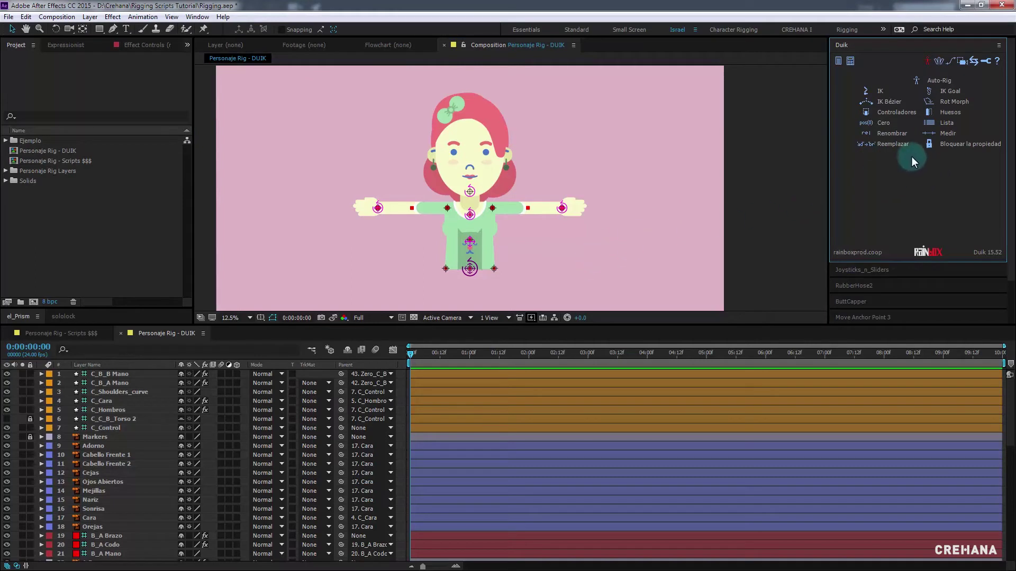
left_click(888, 113)
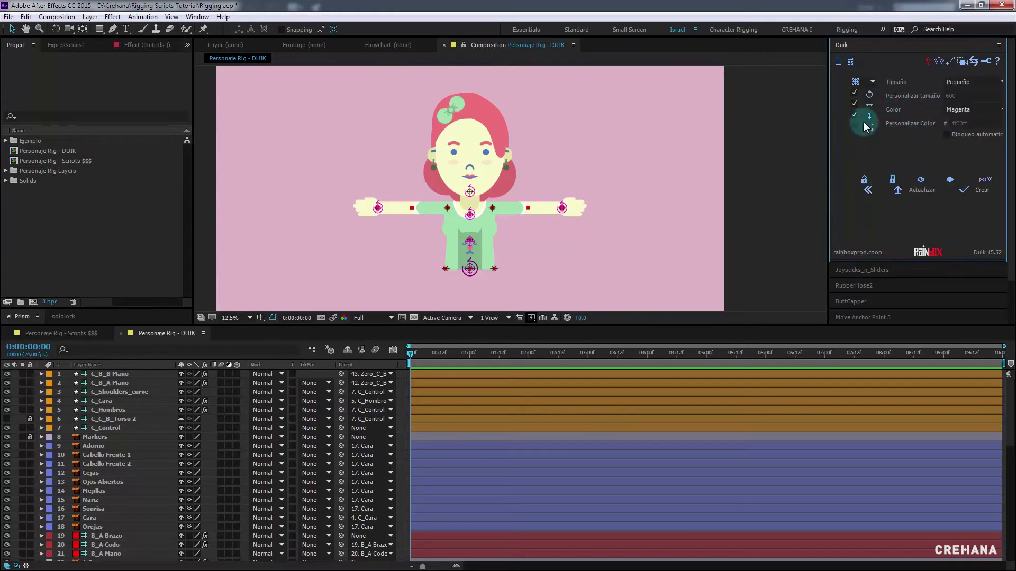
left_click(854, 93)
left_click(854, 103)
left_click(854, 116)
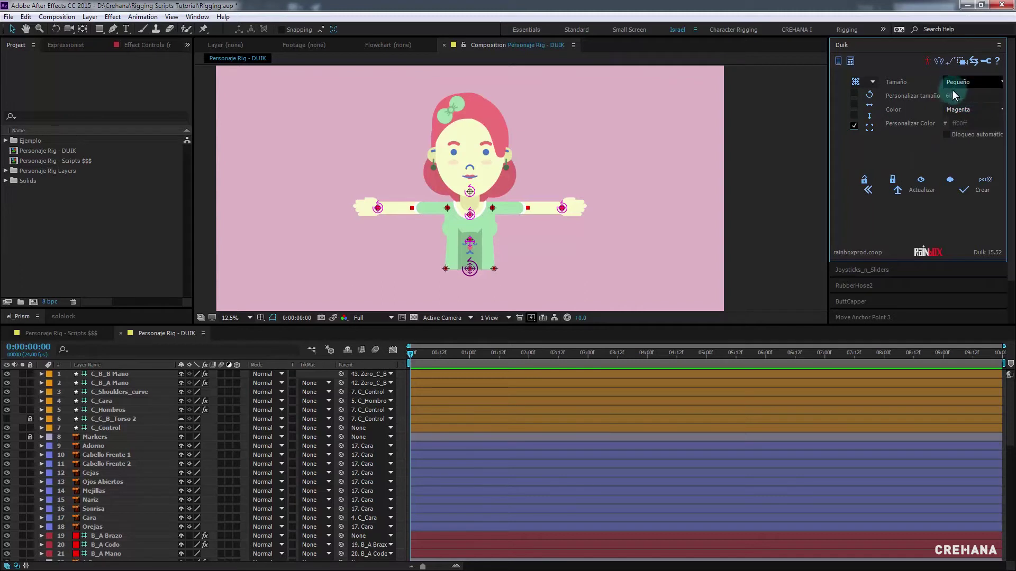
left_click(969, 108)
left_click(889, 145)
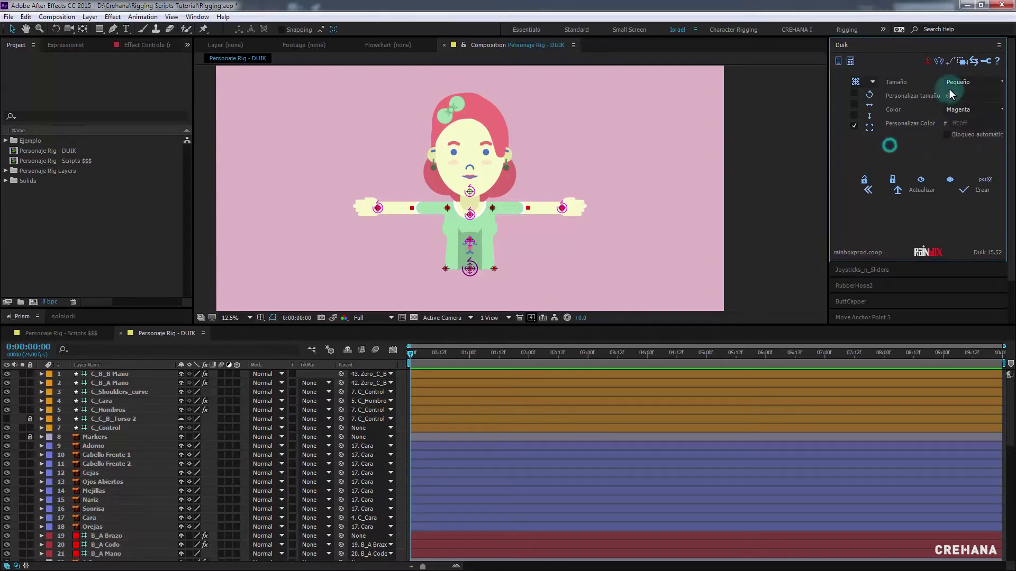
left_click(974, 194)
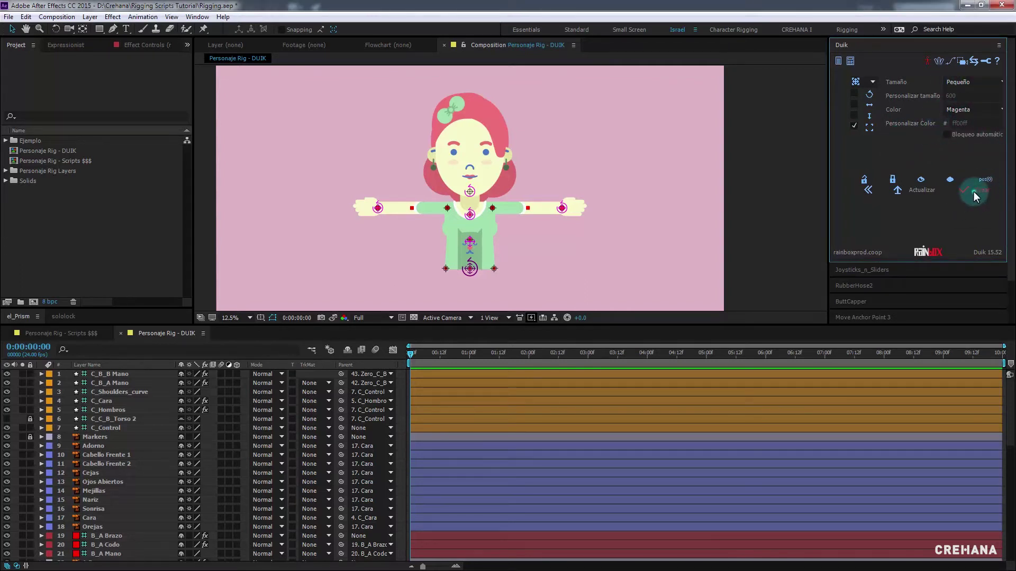
Rename the new C_ controller layer to C_Mirada and zoom out to the whole character
scroll(467, 184, "up", 1)
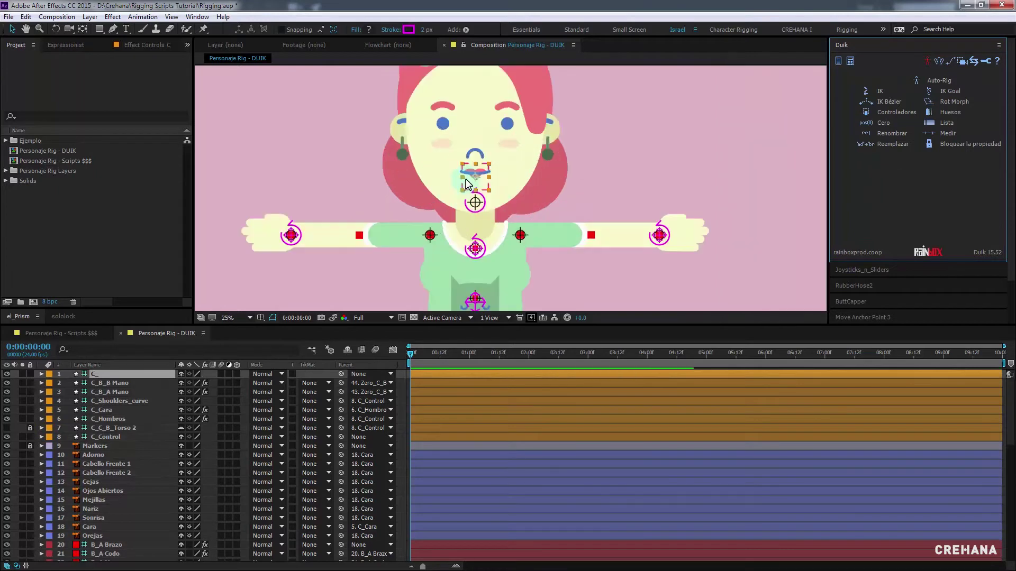
scroll(510, 170, "up", 1)
scroll(517, 181, "down", 1)
scroll(507, 223, "up", 1)
scroll(505, 238, "down", 1)
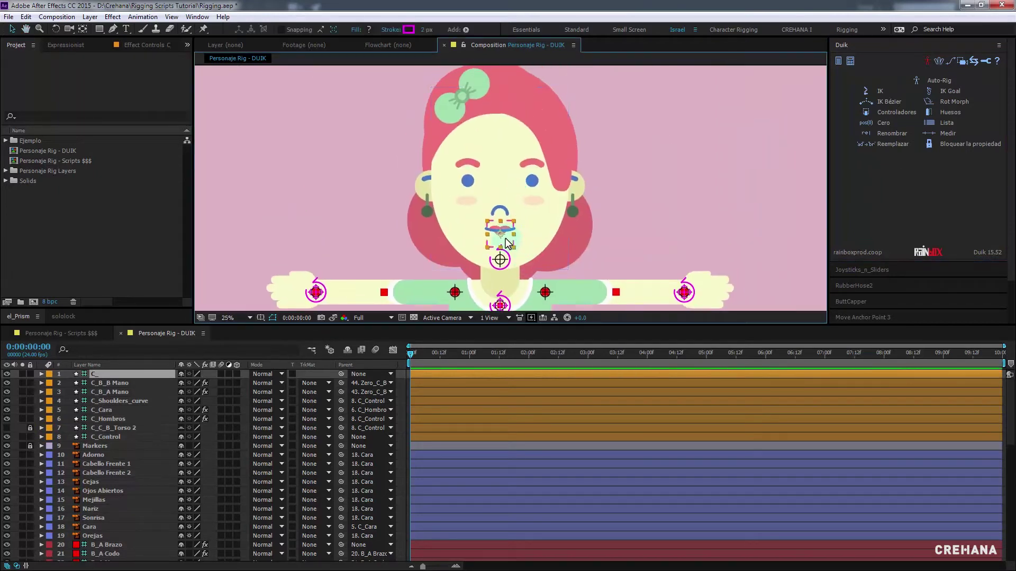
scroll(500, 251, "up", 1)
scroll(494, 256, "down", 1)
left_click(103, 374)
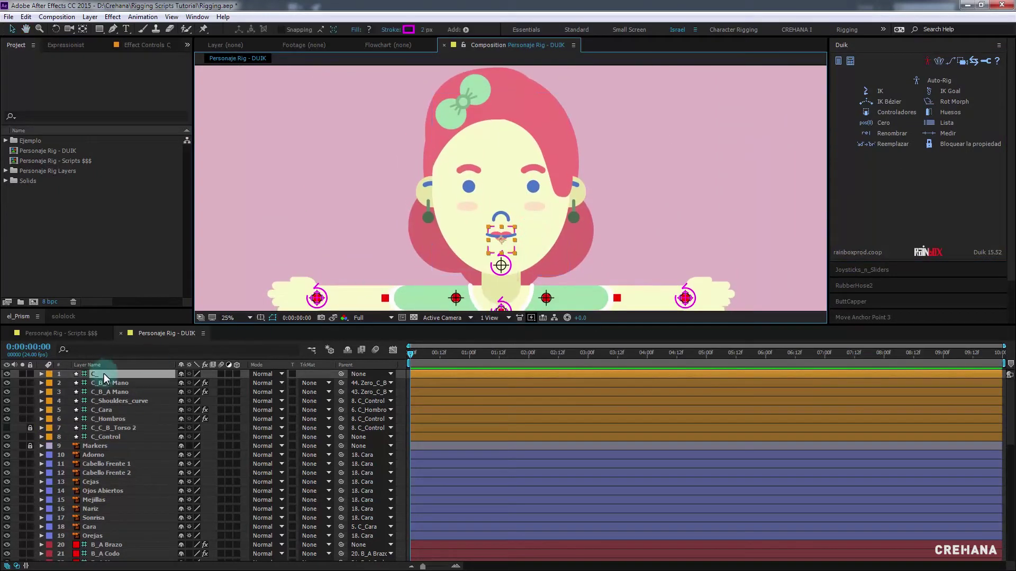
key("Return")
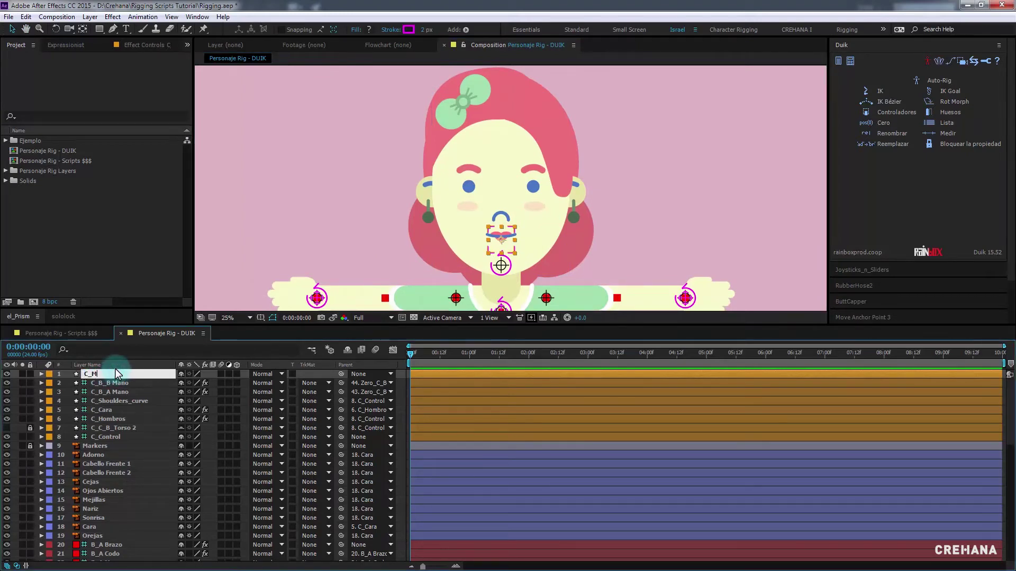
type("irada")
key("Return")
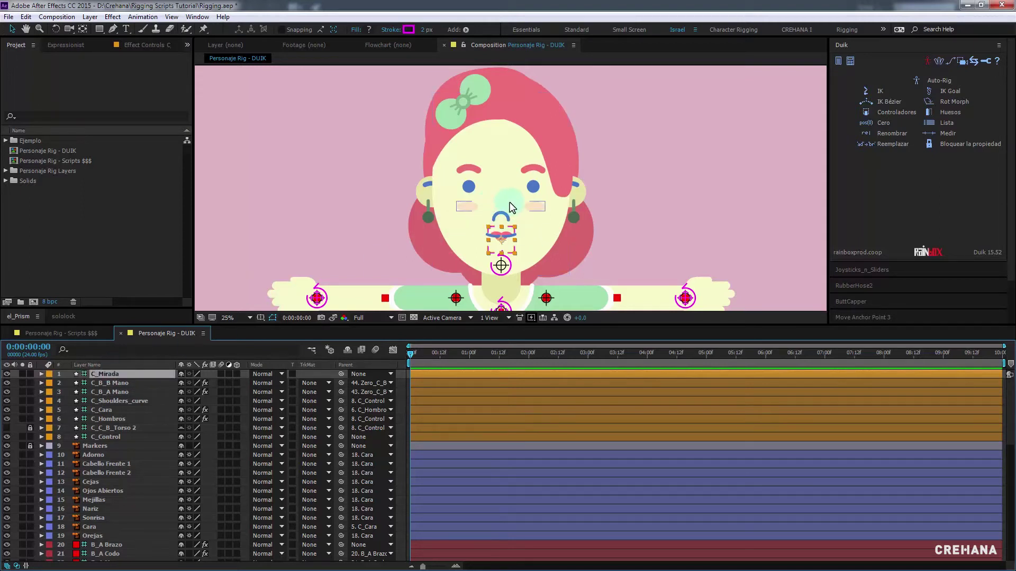
key("comma")
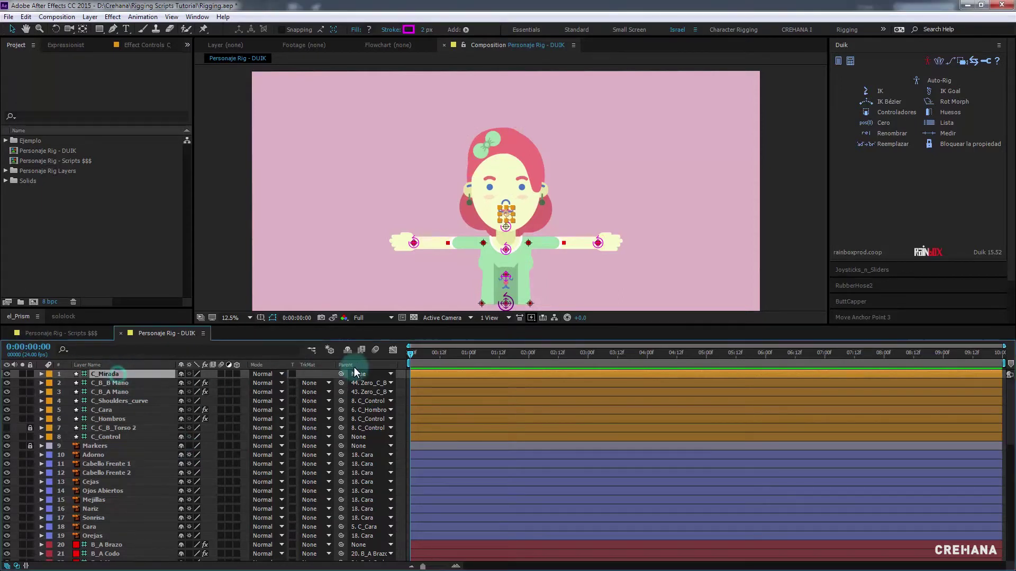
Pick-whip C_Mirada's Parent onto layer 18 Cara
left_click(341, 374)
mouse_move(341, 376)
left_mouse_down()
mouse_move(127, 453)
mouse_move(142, 518)
left_mouse_up()
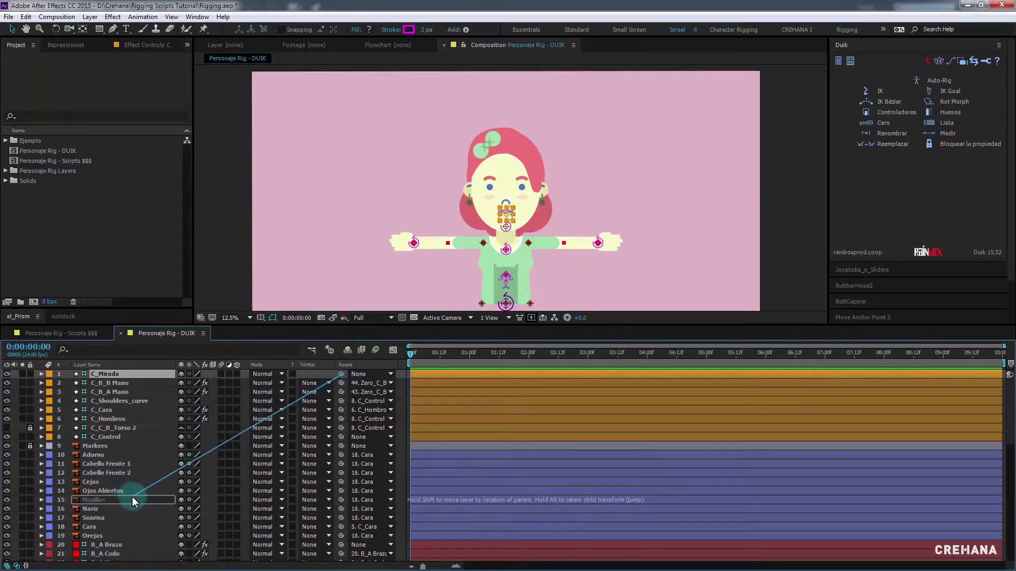
left_click_drag(142, 518, 94, 527)
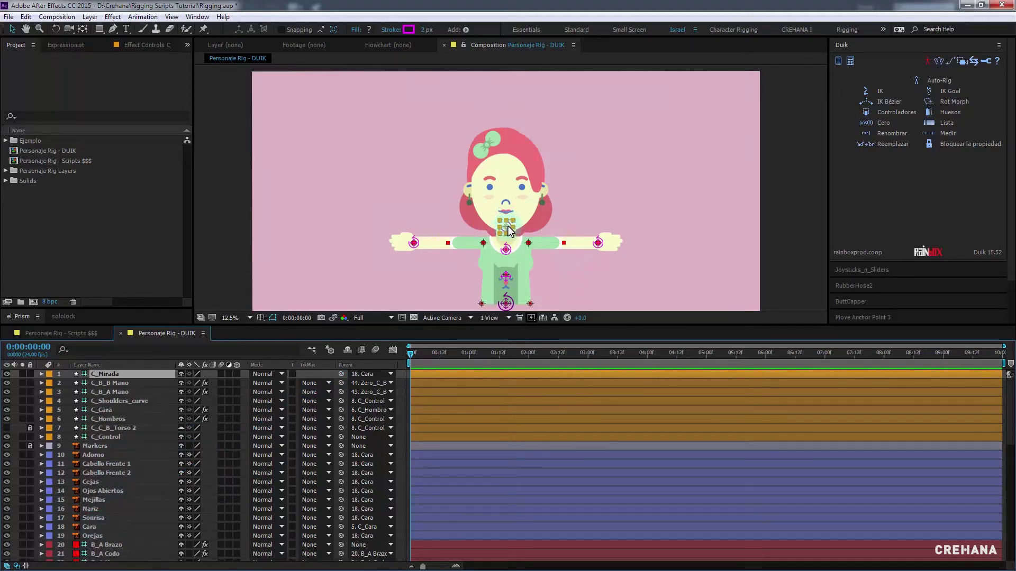
left_click(109, 385)
Set C_Mirada's Position to 0, 0
key("p")
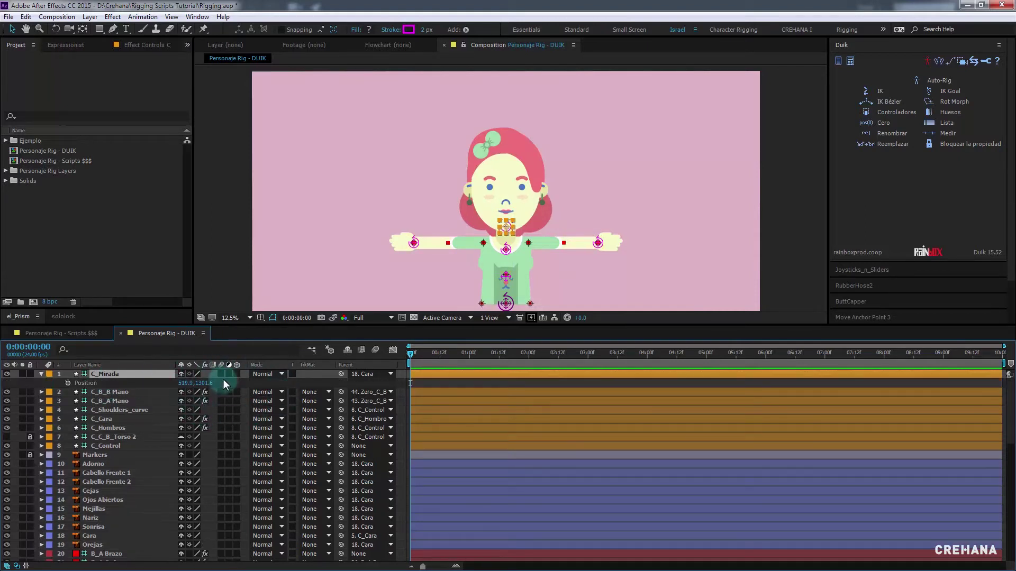
left_click(189, 383)
type("0")
key("Tab")
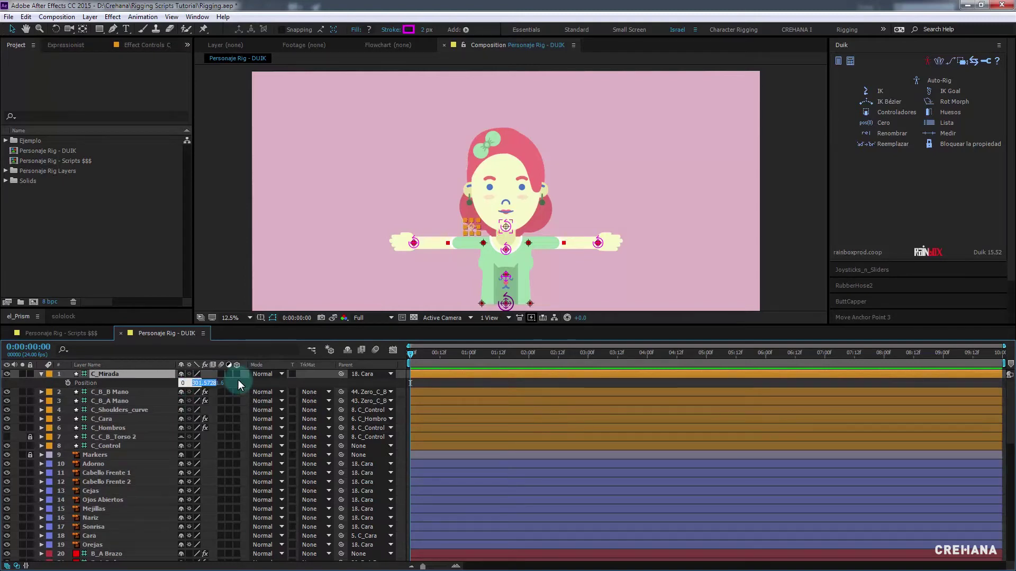
type("0")
key("Tab")
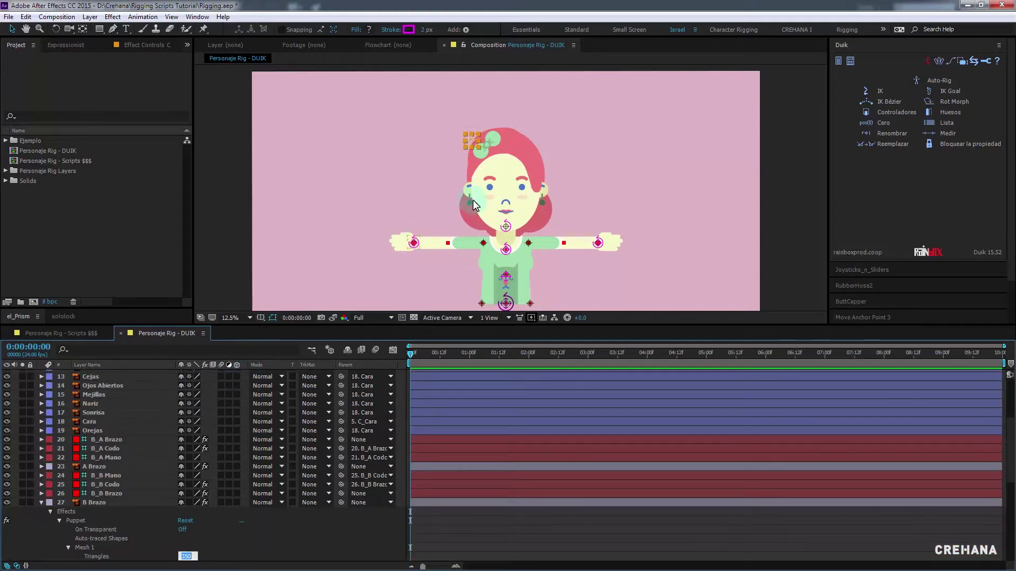
Offset C_Mirada's anchor point to 828, -295 so the controller sits above-left of the head
left_click(467, 151)
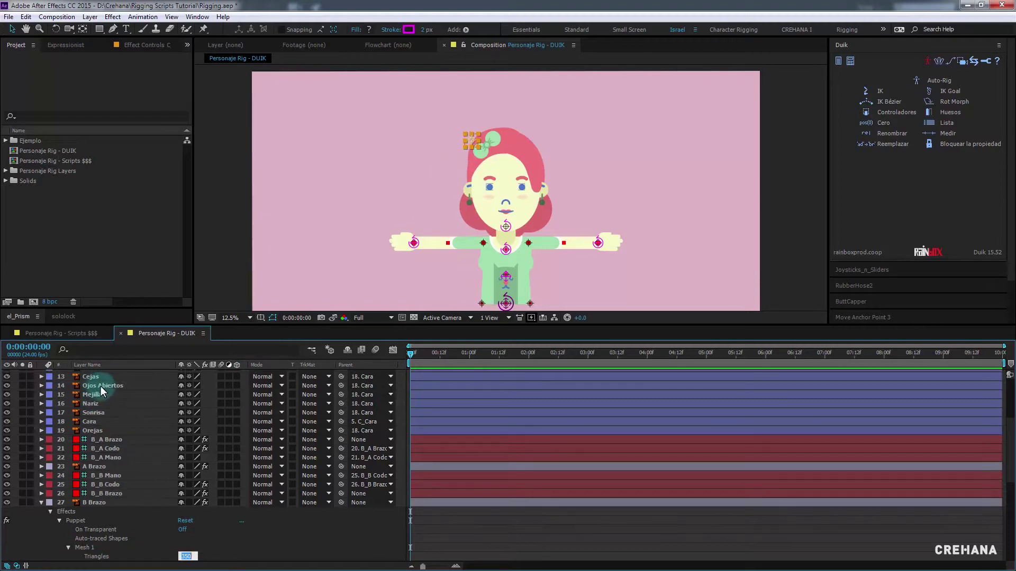
key("p")
left_click(116, 375)
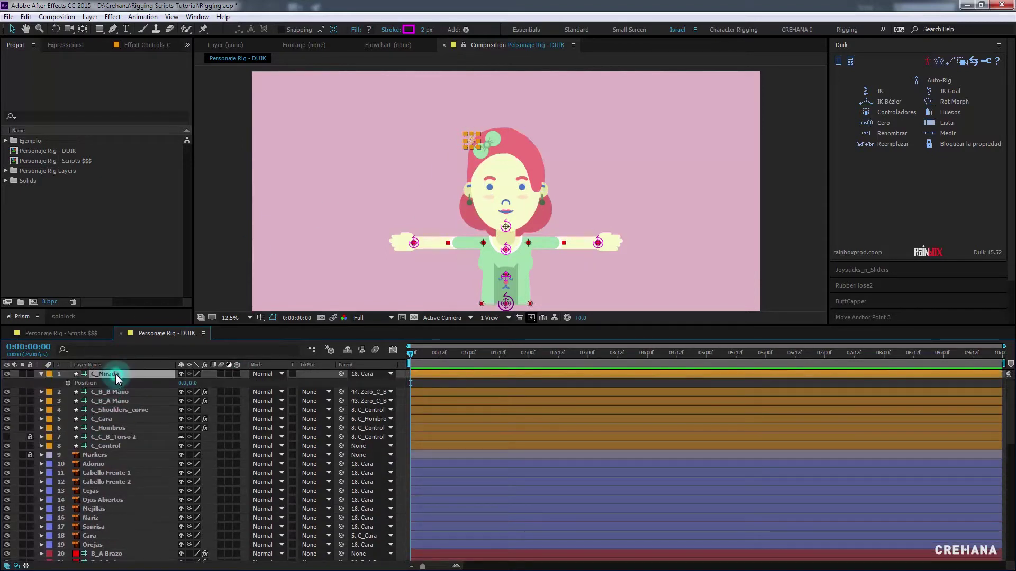
left_click(131, 374)
key("a")
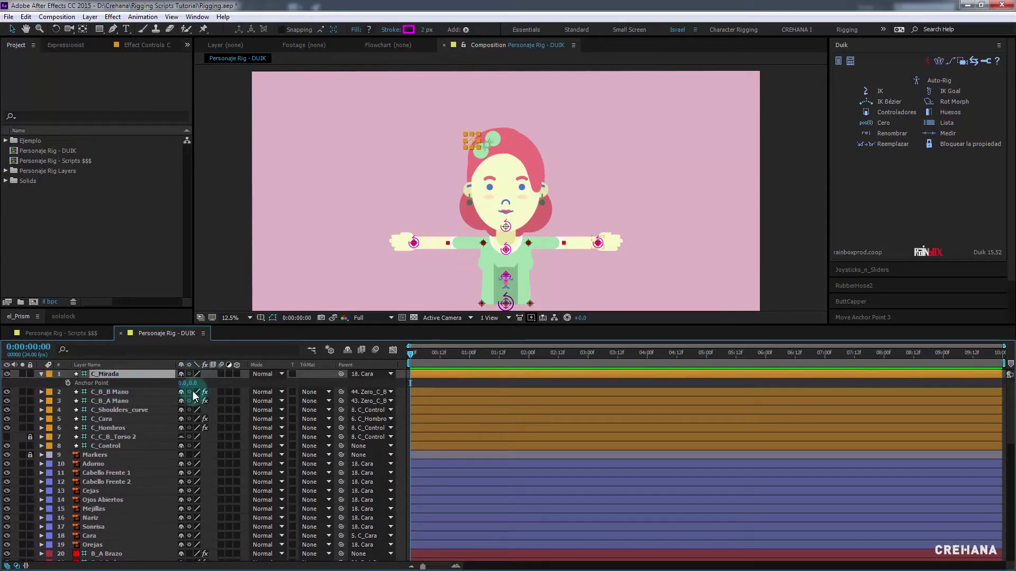
left_click_drag(179, 383, 642, 352)
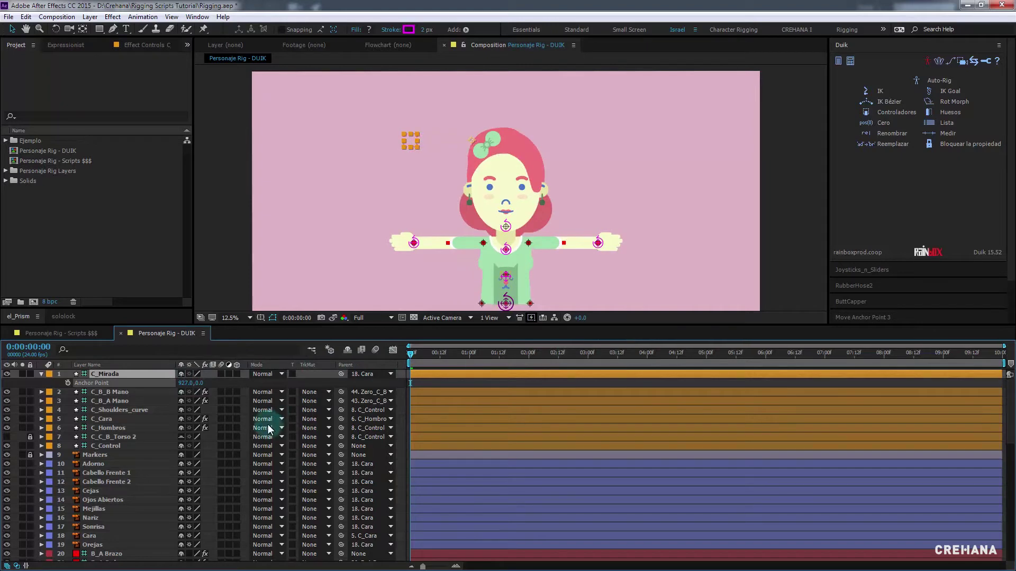
mouse_move(200, 383)
left_mouse_down()
mouse_move(280, 369)
mouse_move(168, 383)
mouse_move(102, 376)
left_mouse_up()
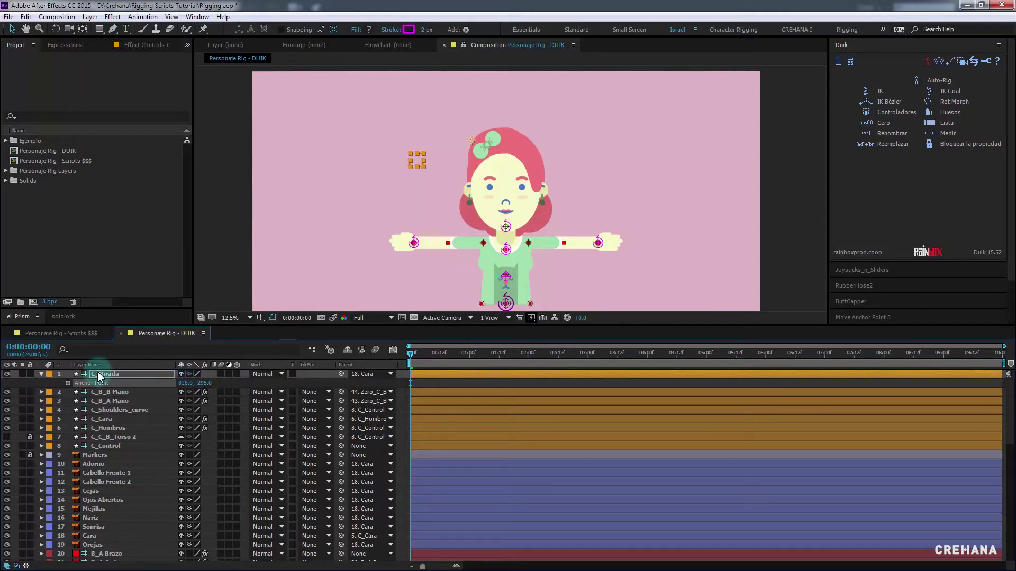
left_click(347, 262)
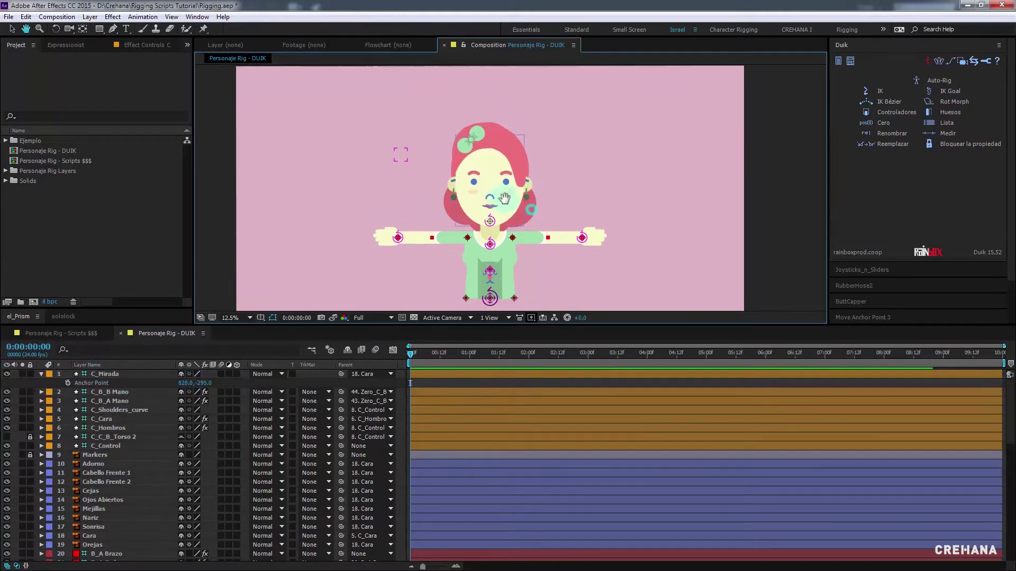
scroll(547, 182, "down", 1)
scroll(547, 181, "right", 2)
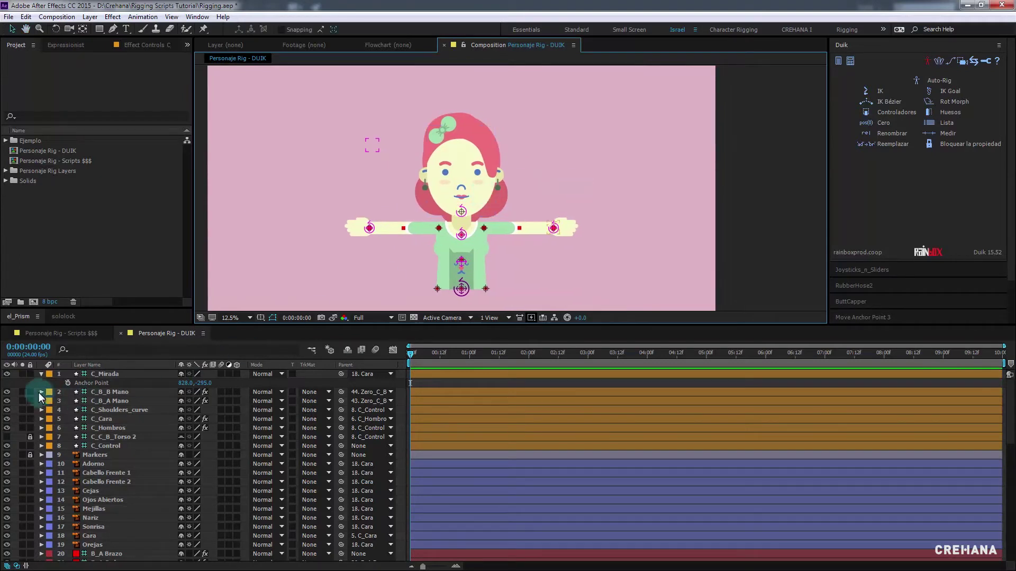
left_click(111, 376)
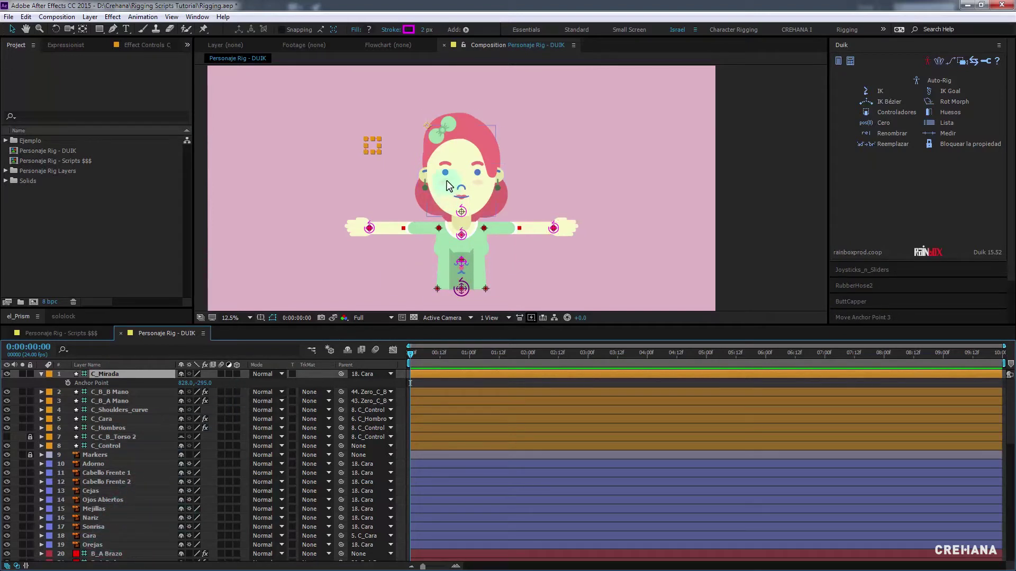
Give Ojos Abiertos' Position the expression transform.position + C_Mirada's position * 0.5
left_click(100, 500)
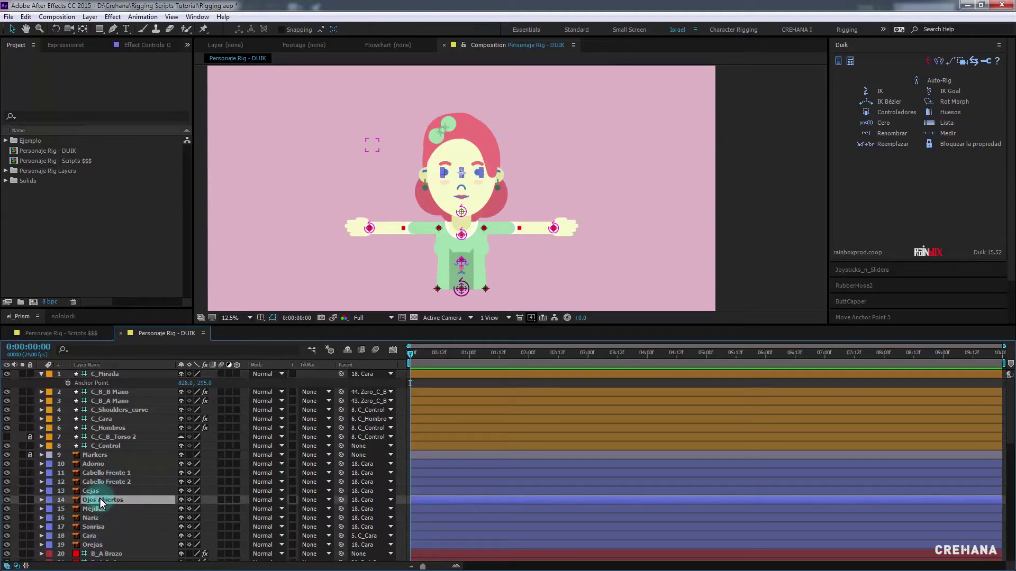
key("p")
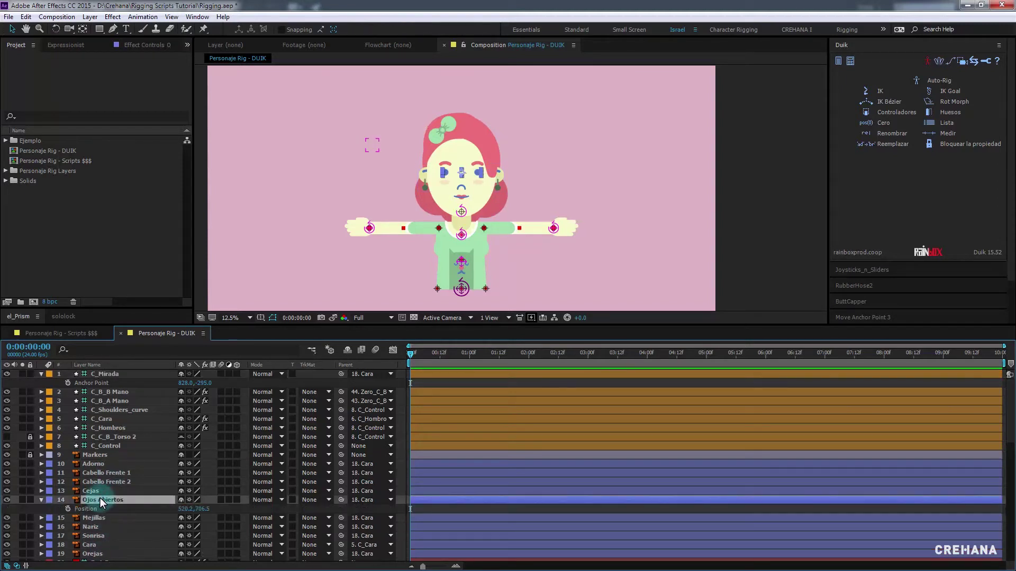
left_click(67, 510, "alt")
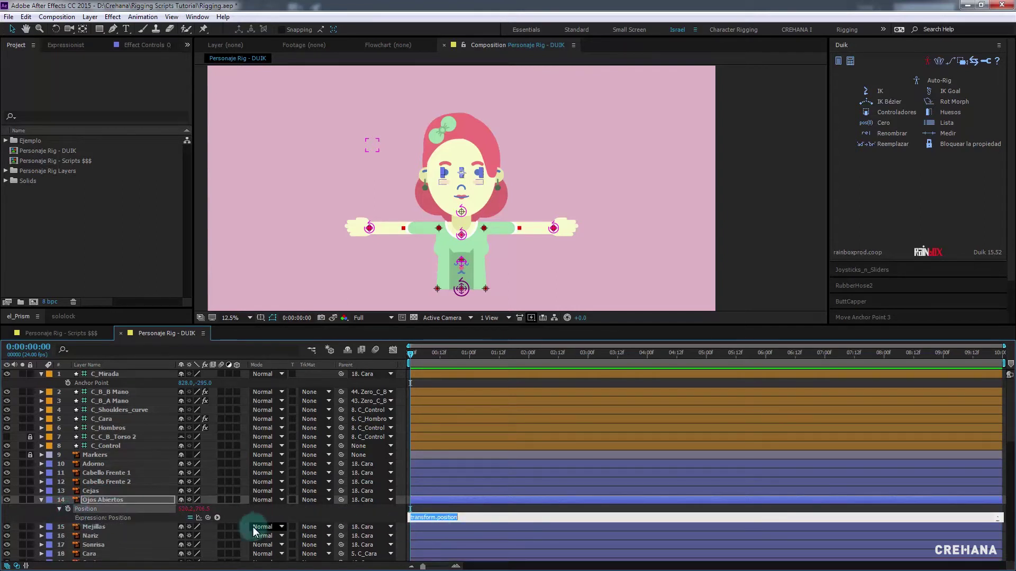
left_click(479, 518)
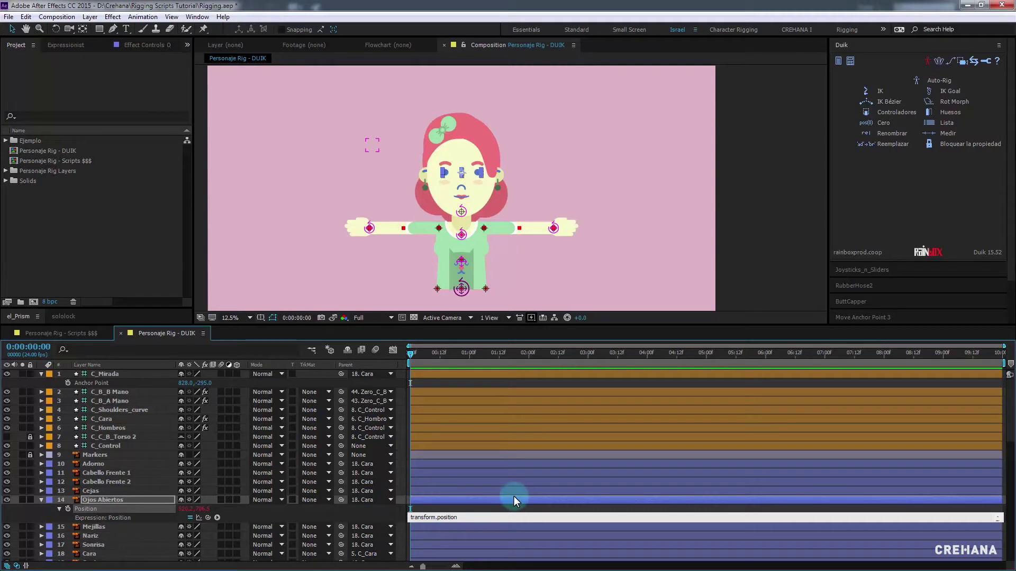
type(" +")
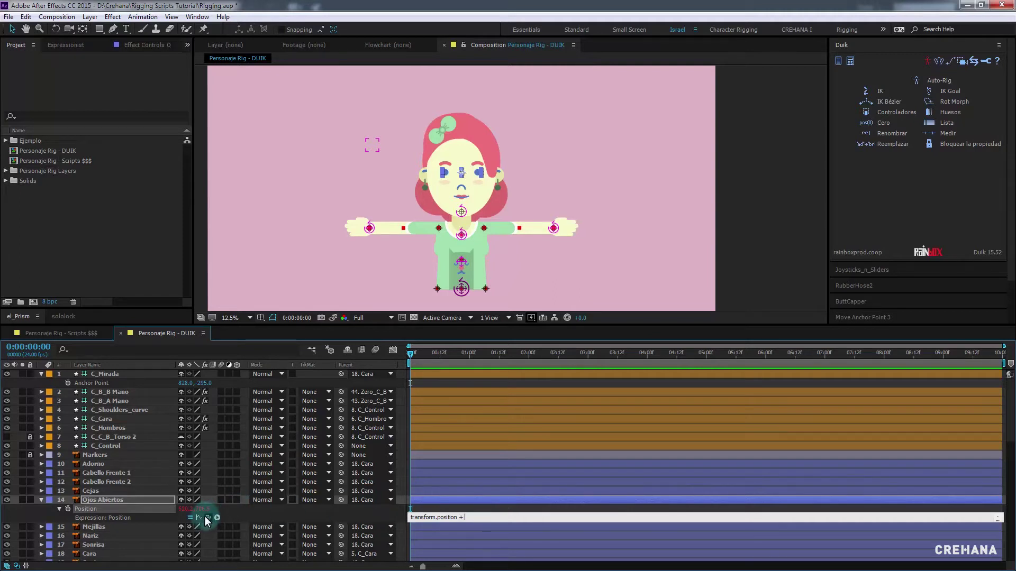
left_click_drag(208, 518, 103, 386)
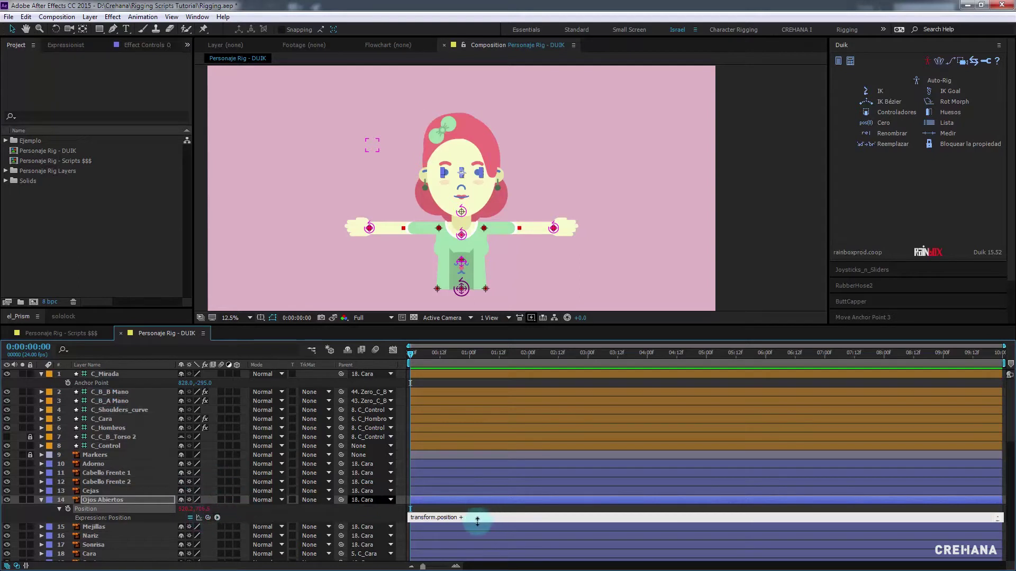
left_click(131, 374)
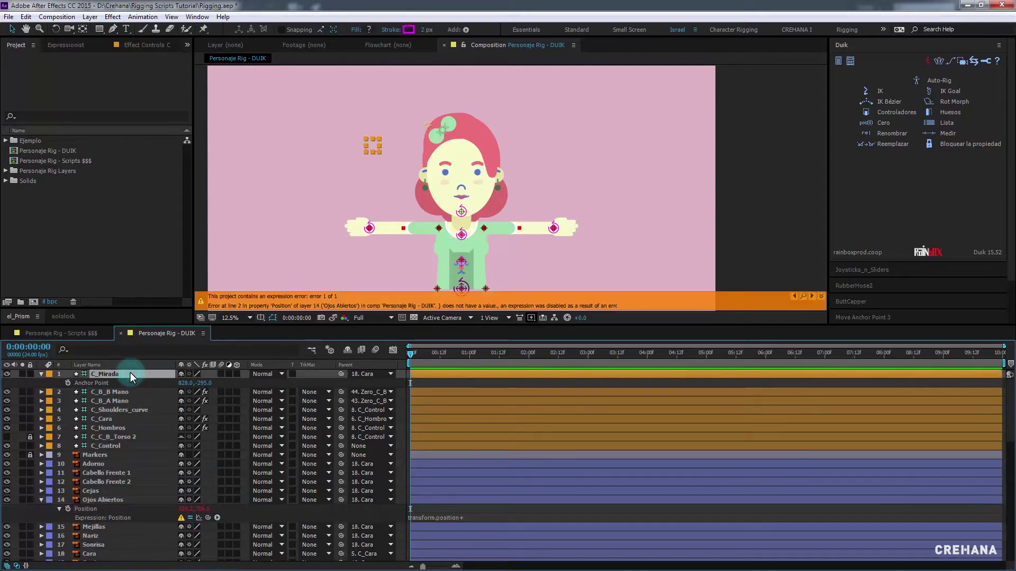
key("p")
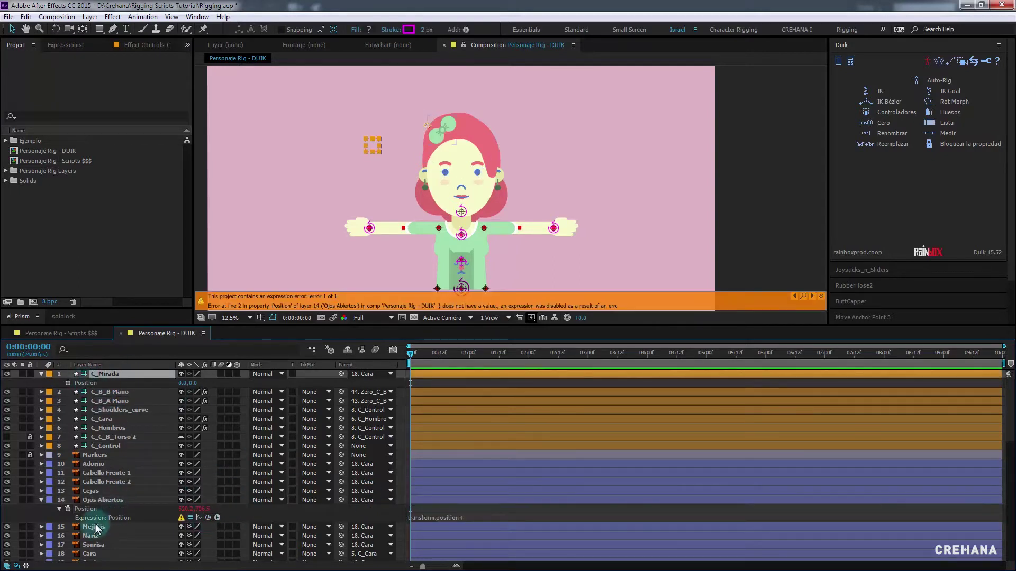
left_click(449, 517)
left_click(486, 518)
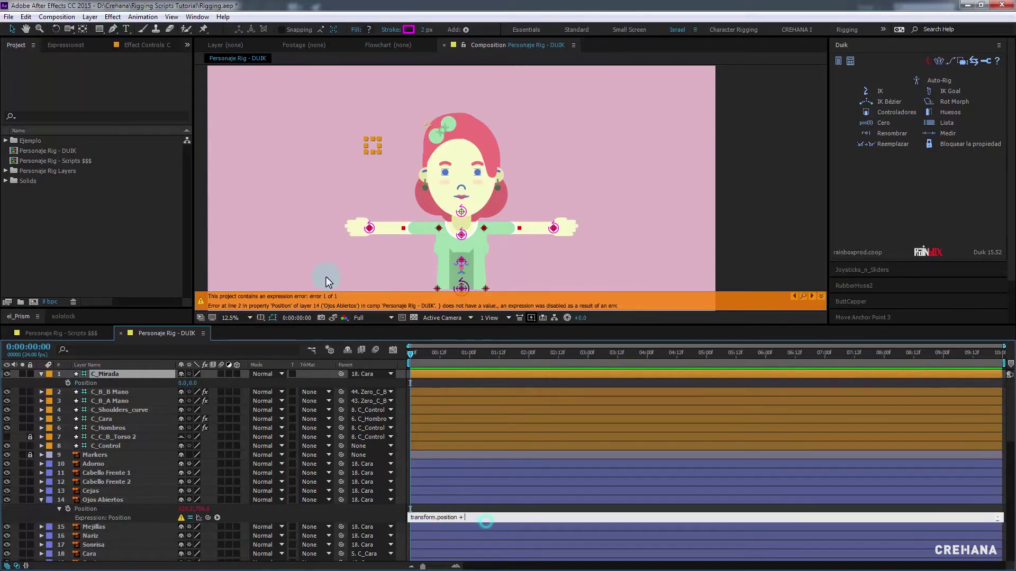
left_click_drag(209, 518, 113, 385)
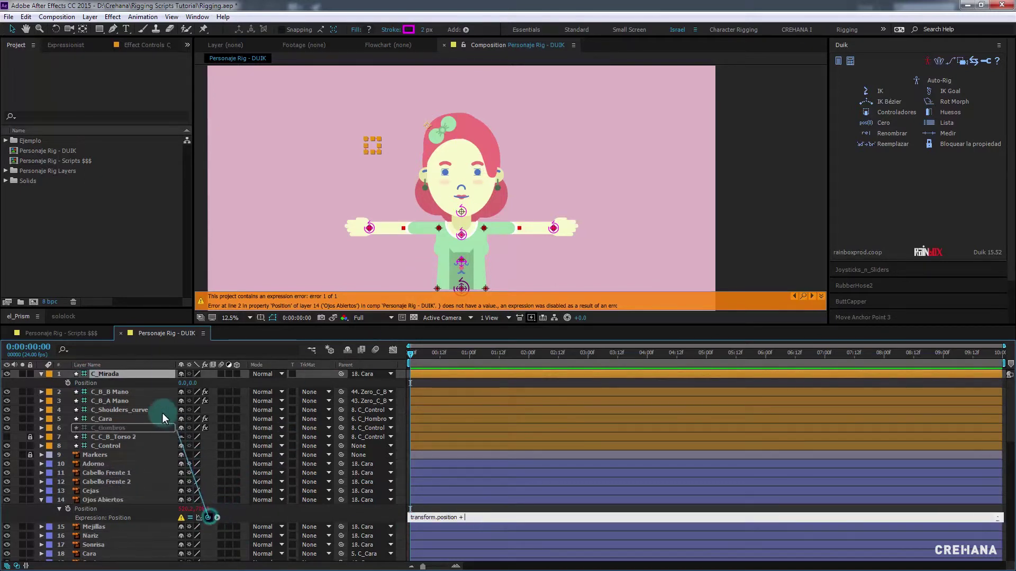
left_click(618, 516)
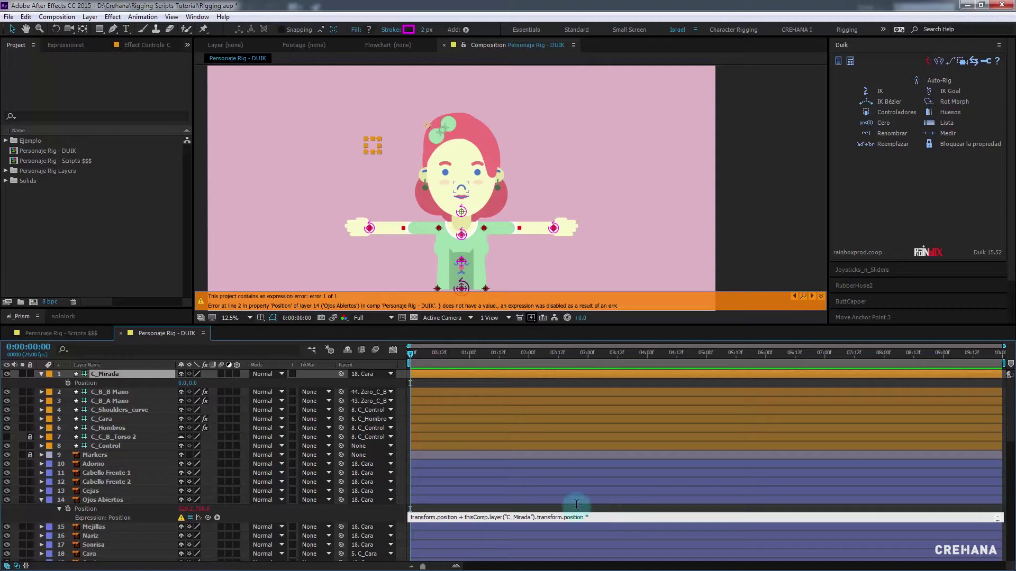
left_click(142, 379)
type("0.5")
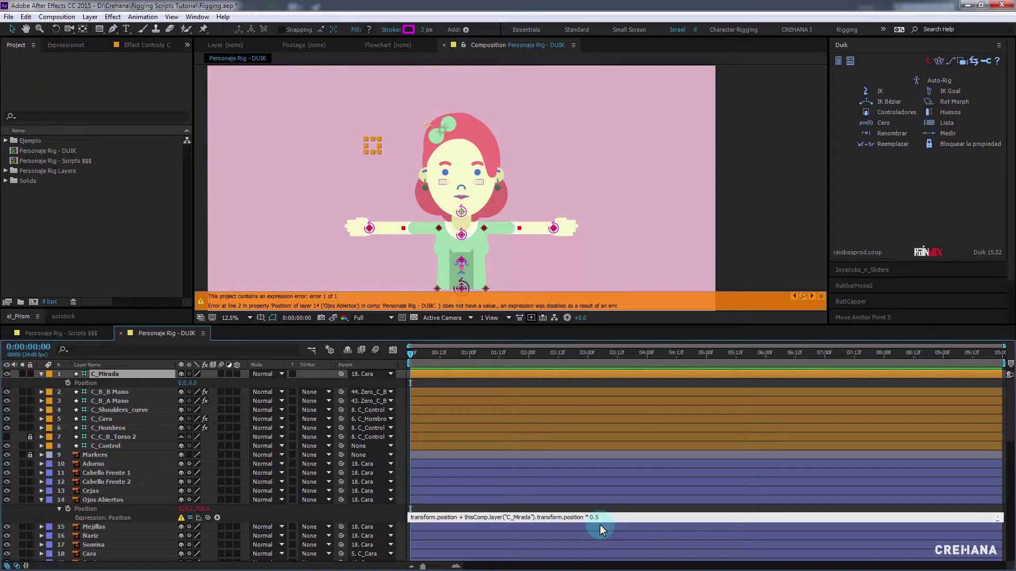
left_click(599, 523)
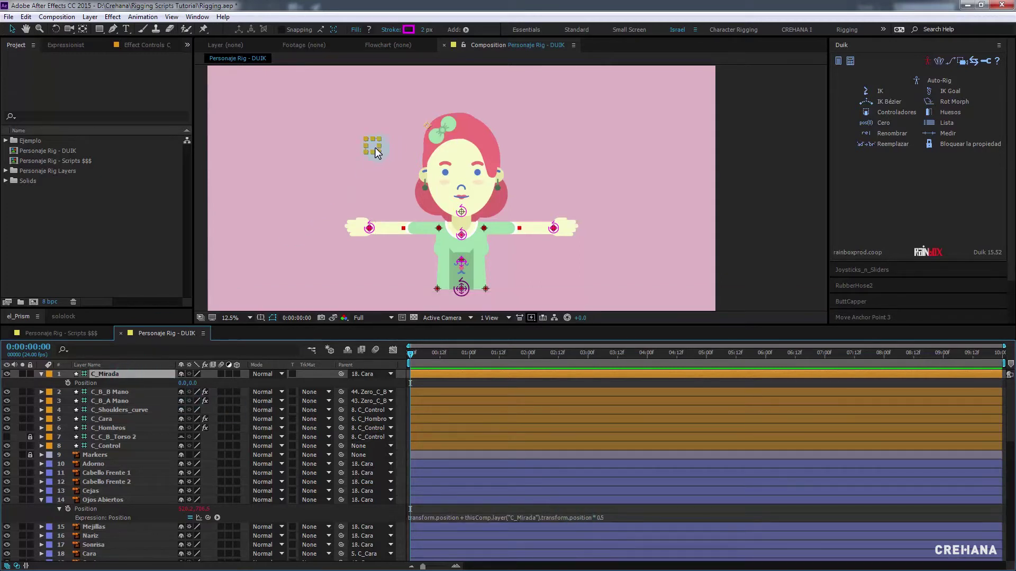
Test the eyes by dragging C_Mirada left, then undo the move
left_click_drag(371, 148, 344, 149)
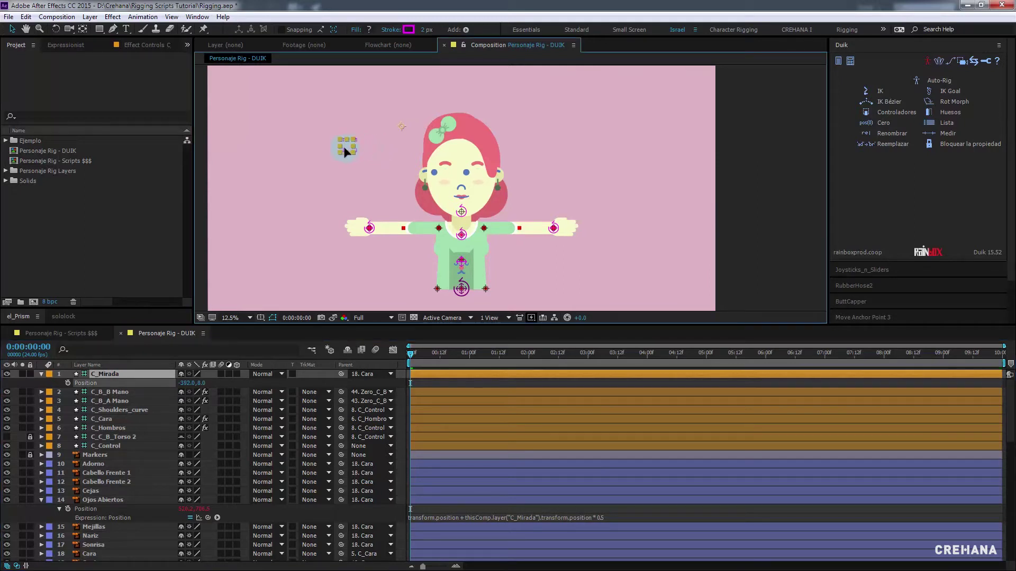
key("ctrl+z")
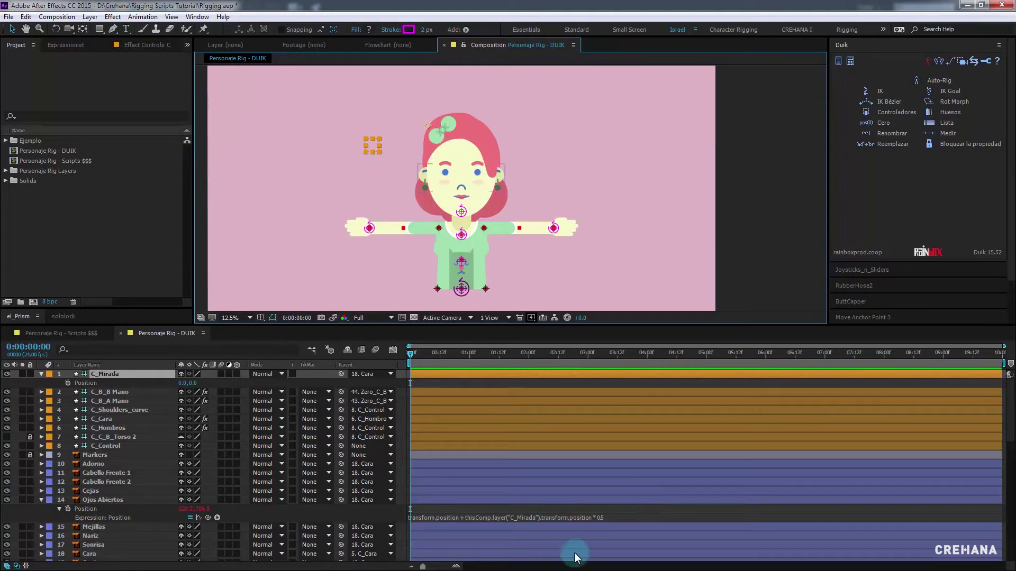
left_click(447, 515)
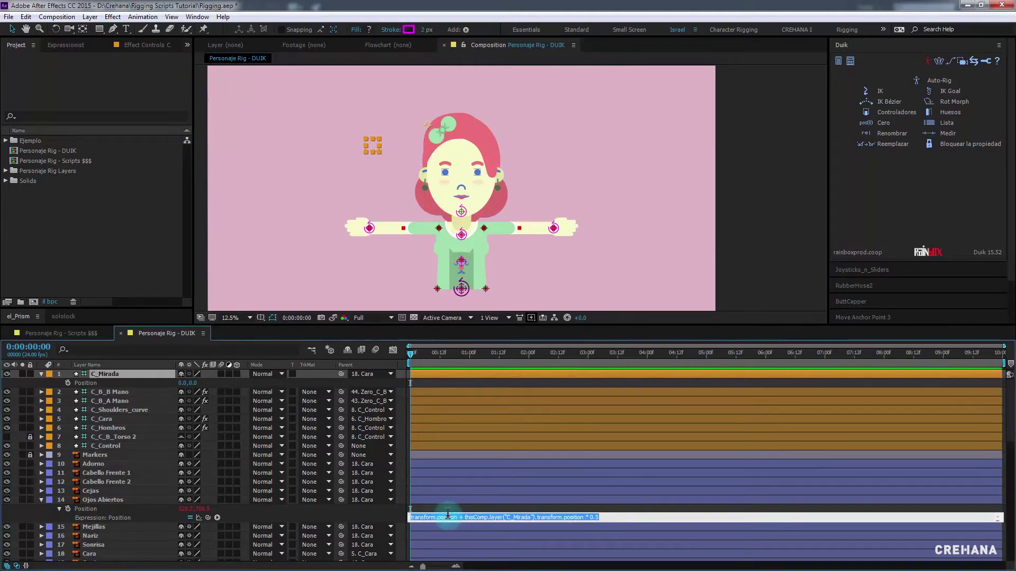
Paste the C_Mirada follow expression into the Cejas eyebrows' Position
left_click(110, 500)
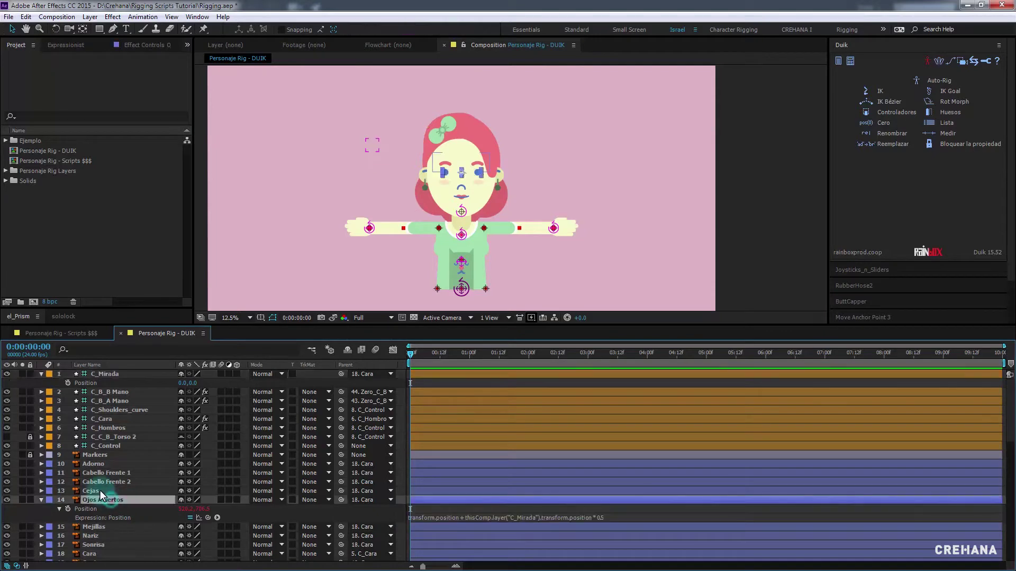
left_click(100, 490)
key("p")
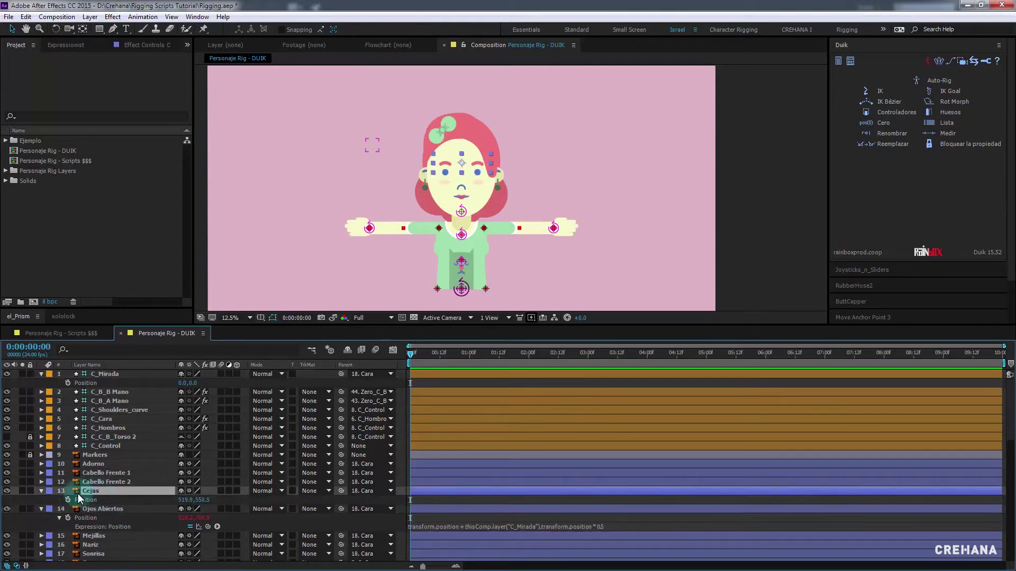
left_click(67, 500, "alt")
type("transform.position + thisComp.layer(\"C_Mirada\").transform.position * 0.5")
key("KP_Enter")
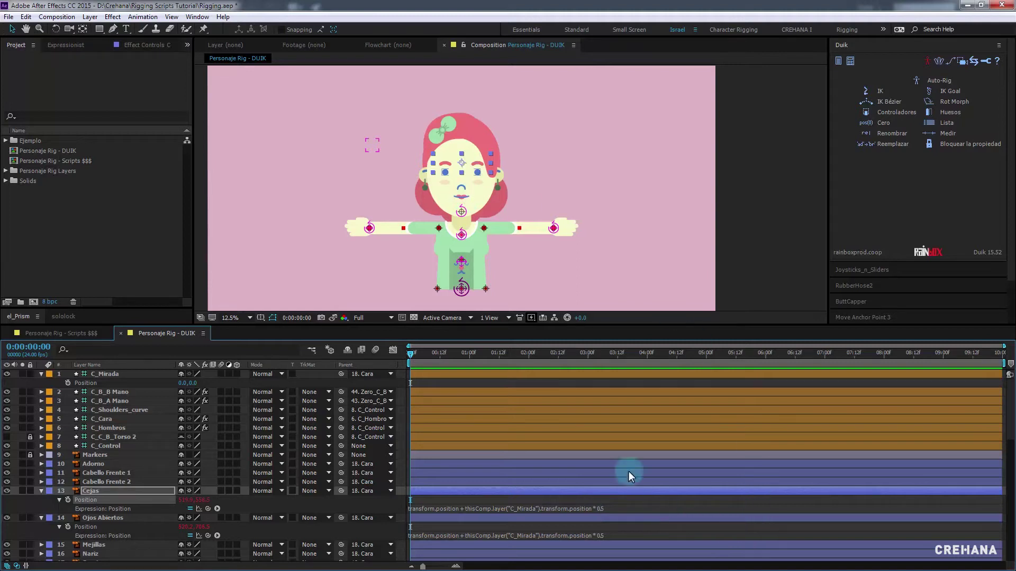
Change the Cejas multiplier to 0.6 and the Ojos Abiertos multiplier to 0.4
left_click(623, 510)
left_click(629, 508)
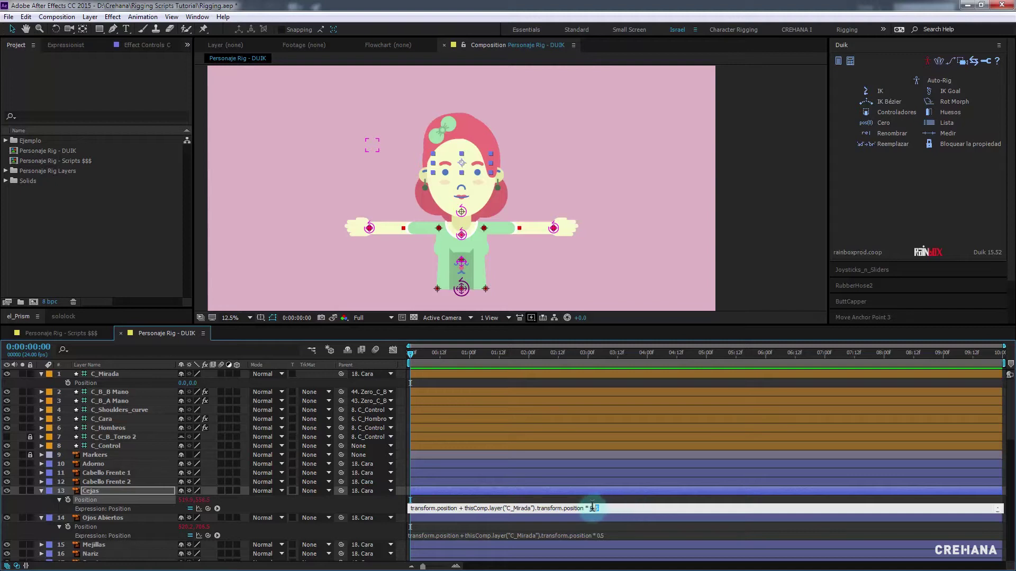
left_click(600, 555)
key("KP_Enter")
left_click(607, 536)
type("4")
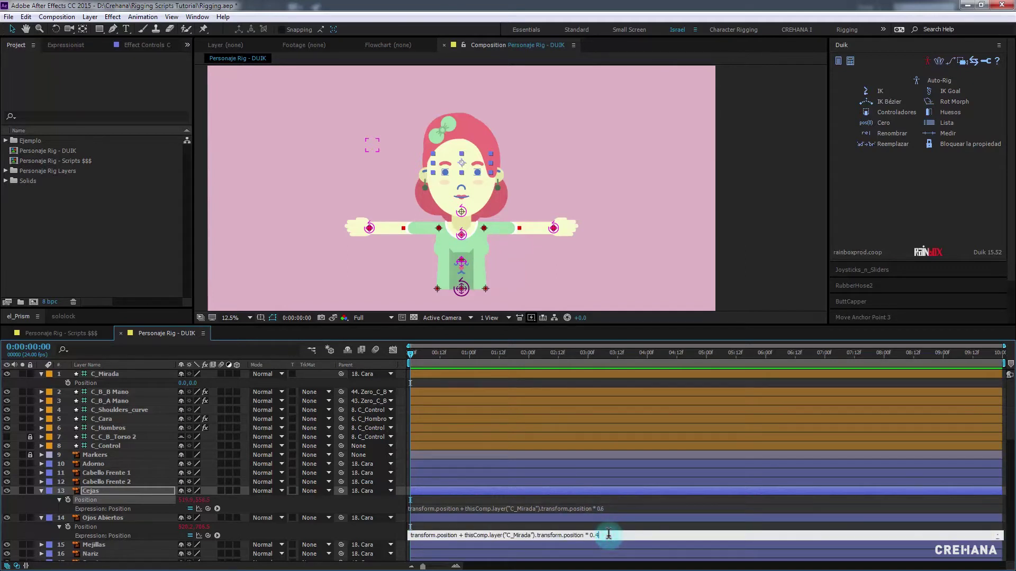
key("KP_Enter")
left_click(575, 403)
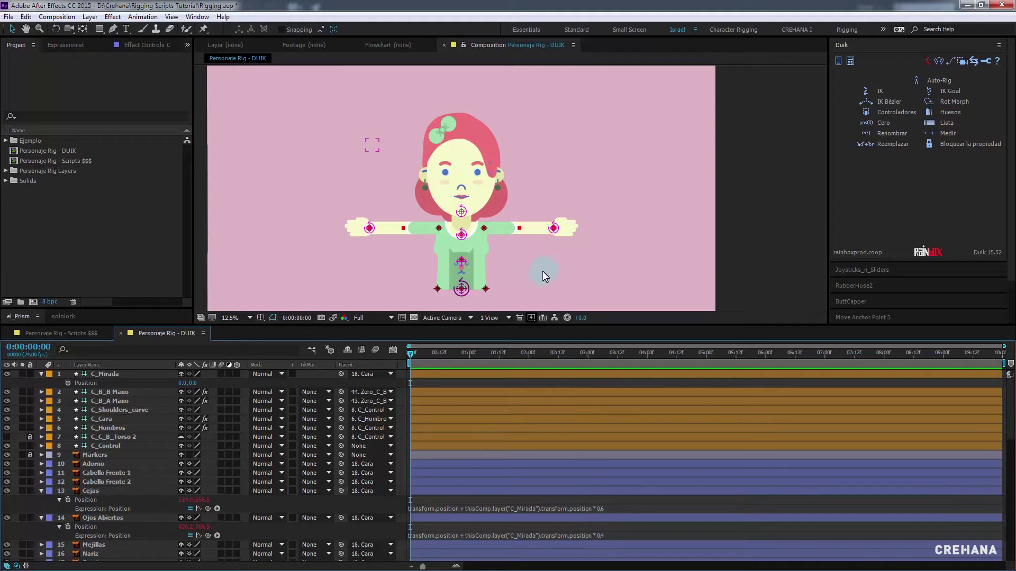
scroll(427, 135, "up", 2)
left_click(324, 158)
Test-drag C_Mirada, undo it, and change the Ojos Abiertos multiplier from 0.4 to 0.5
left_click_drag(323, 159, 281, 162)
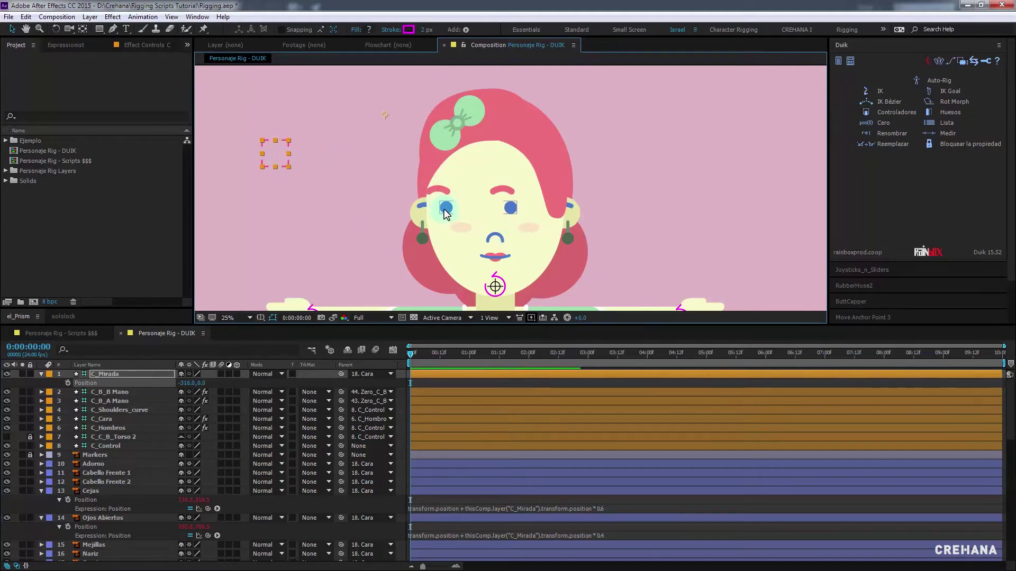
left_click(600, 337)
key("ctrl+z")
left_click(590, 535)
left_click(599, 533)
key("BackSpace")
type("4")
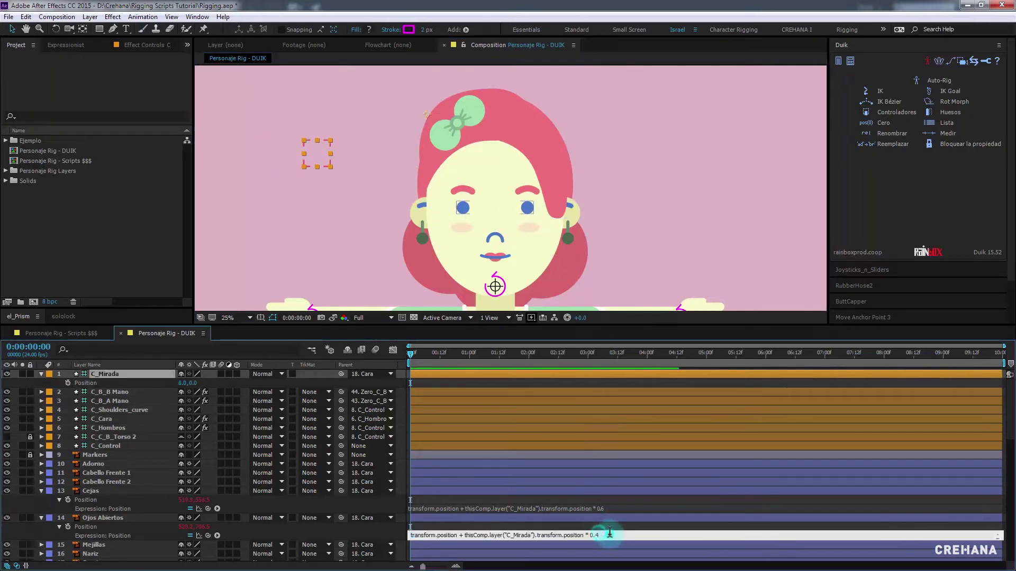
key("KP_Enter")
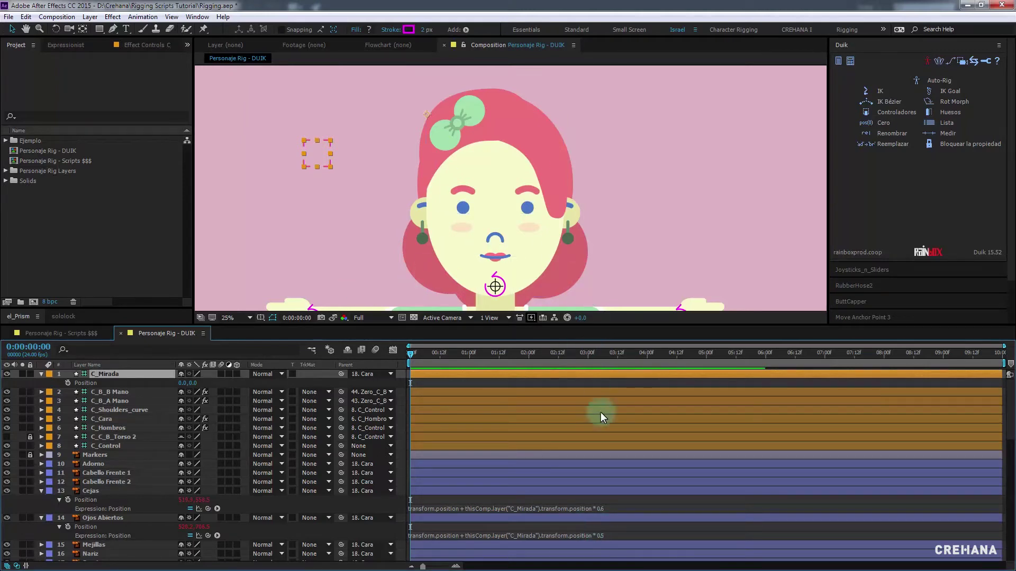
left_click(610, 535)
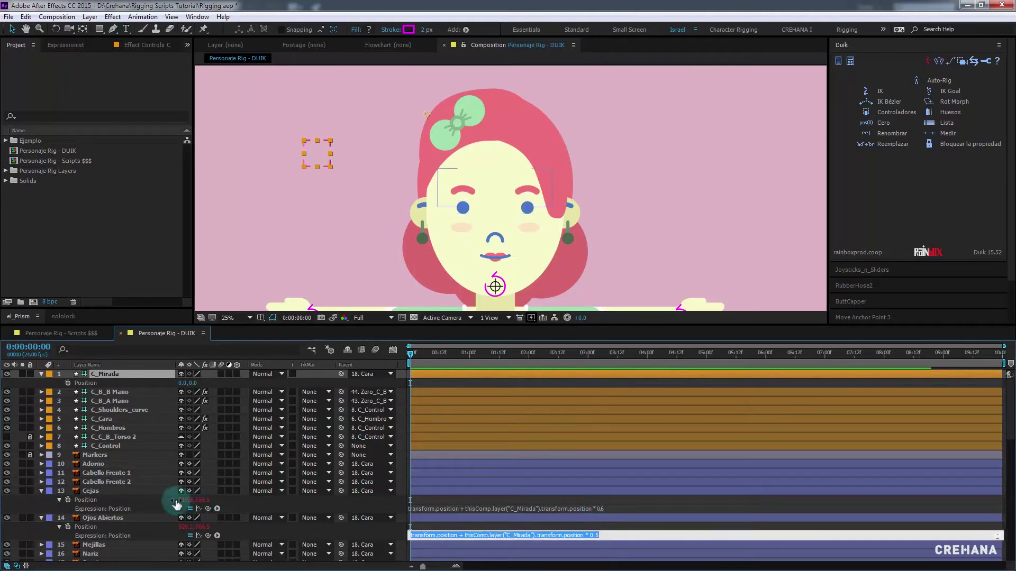
left_click(115, 482)
scroll(117, 498, "down", 1)
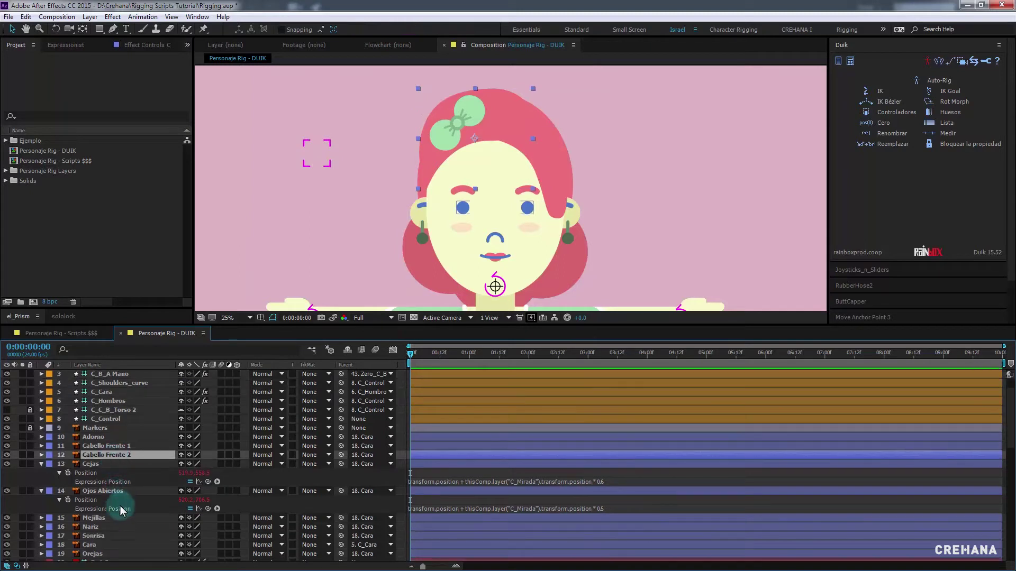
Add the C_Mirada follow expression to Sonrisa's Position at 0.4 and test it
left_click(100, 537)
key("p")
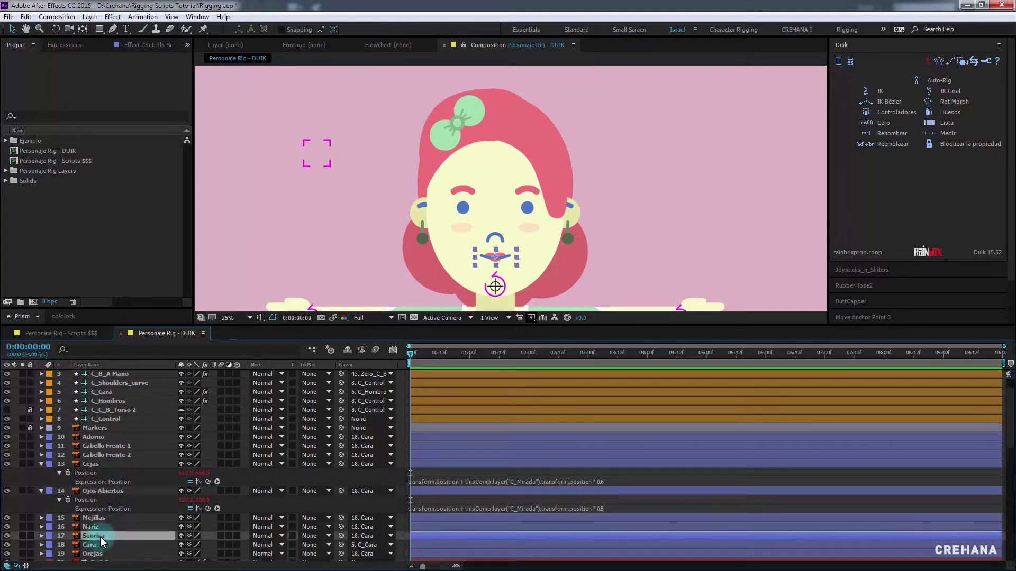
left_click(68, 545, "alt")
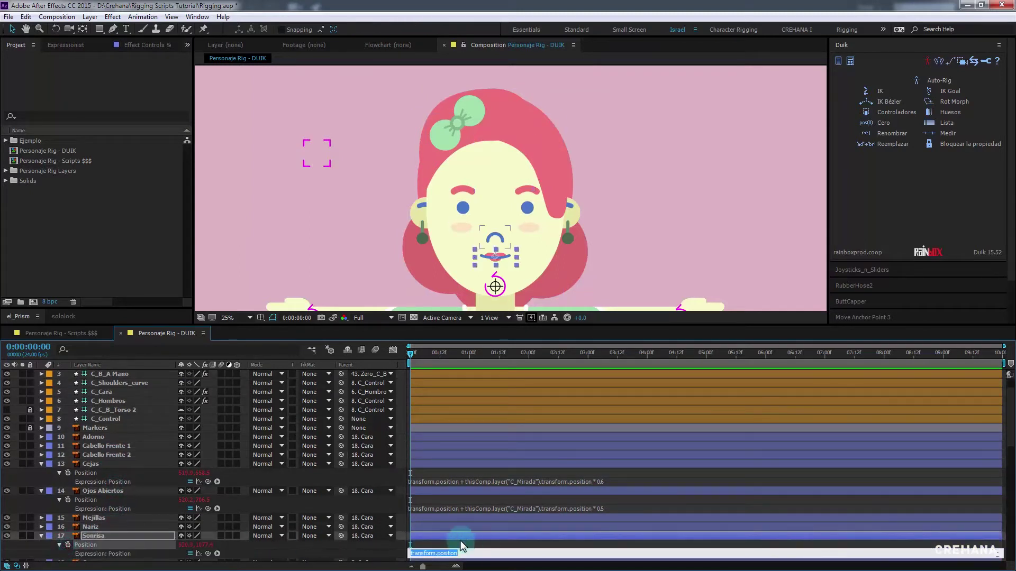
type("transform.position + thisComp.layer(\"C_Mirada\").transform.position * 0.5")
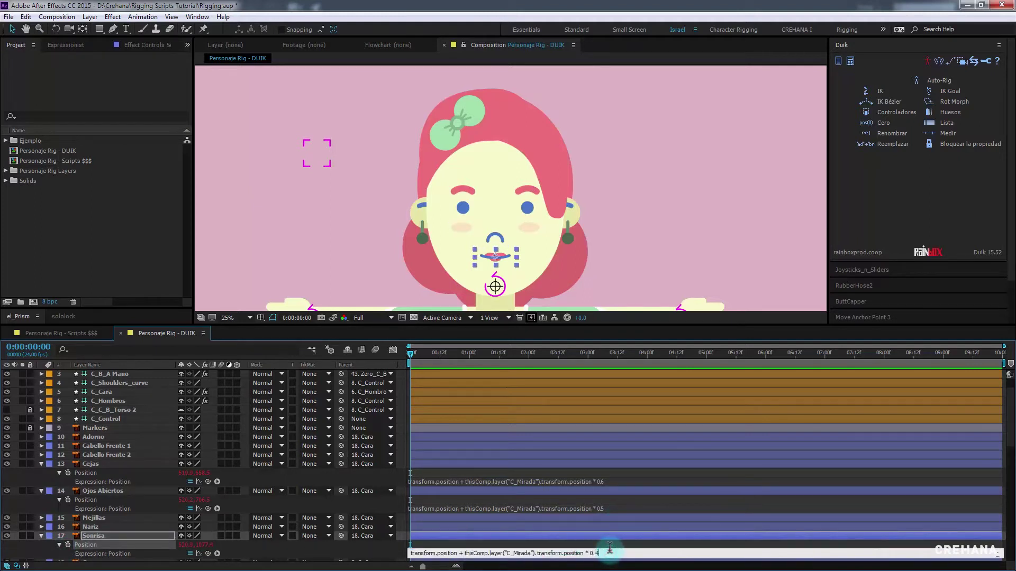
left_click(616, 540)
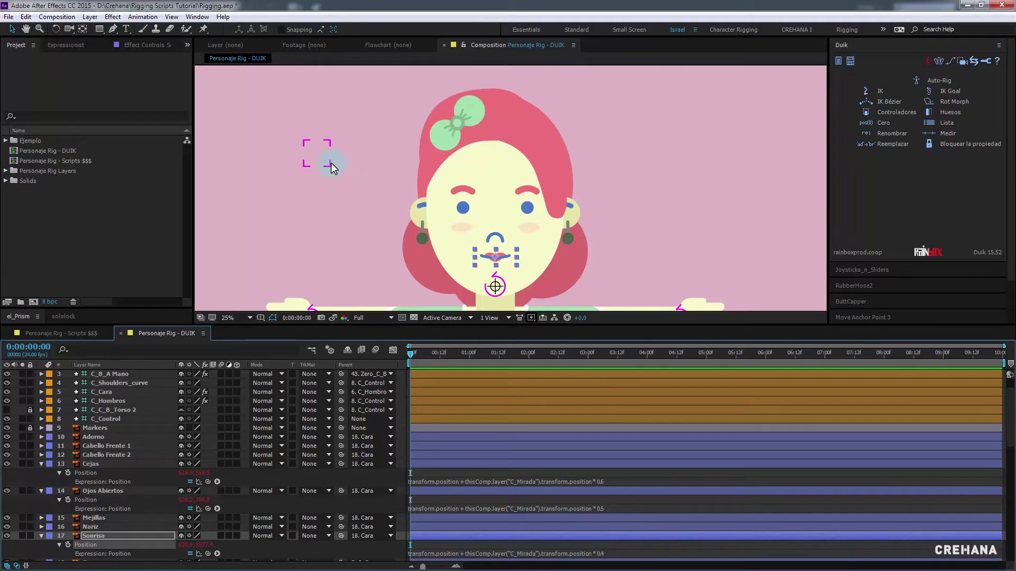
mouse_move(330, 163)
left_mouse_down()
mouse_move(291, 161)
mouse_move(328, 163)
left_mouse_up()
Change the Ojos Abiertos multiplier to 0.55
left_click(608, 507)
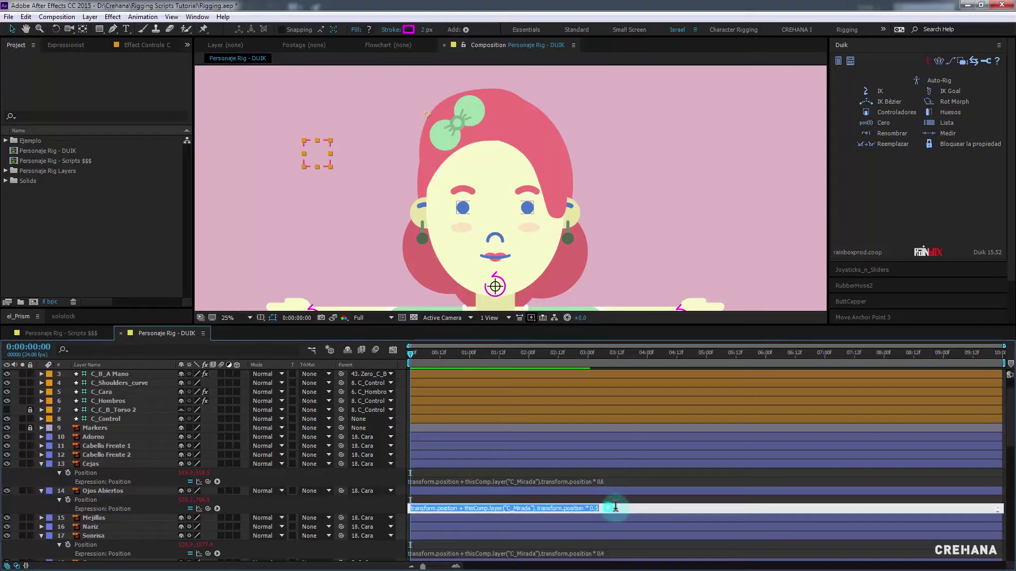
left_click(615, 507)
type("5")
key("KP_Enter")
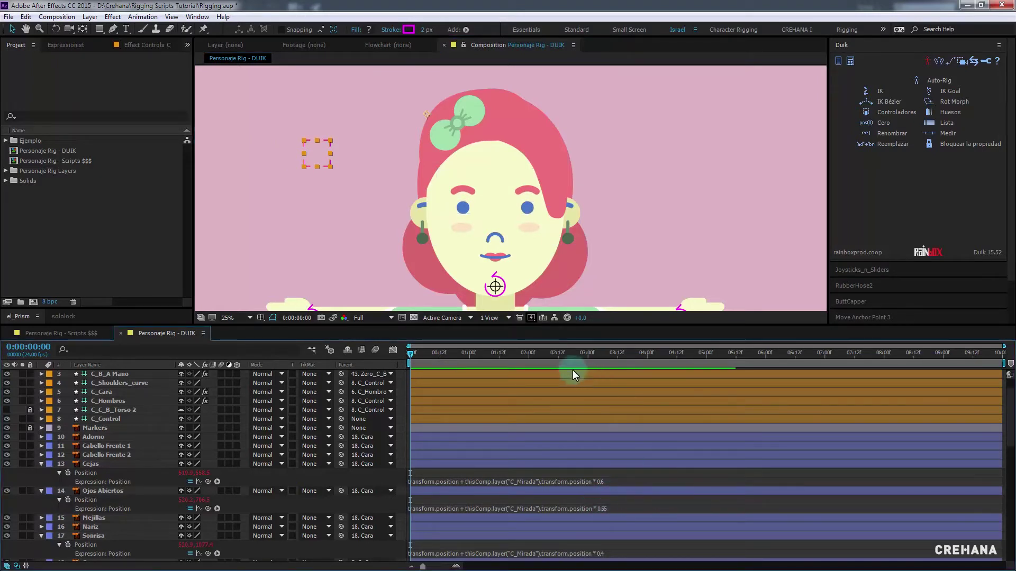
left_click(496, 245)
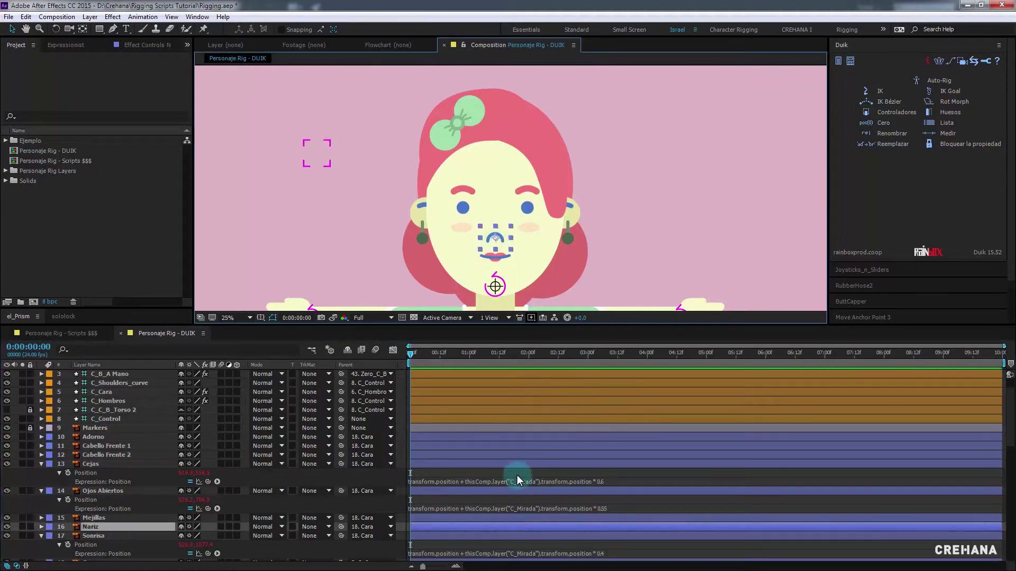
Add the C_Mirada gaze expression to Nariz's Position at 0.7 and test the parallax
key("p")
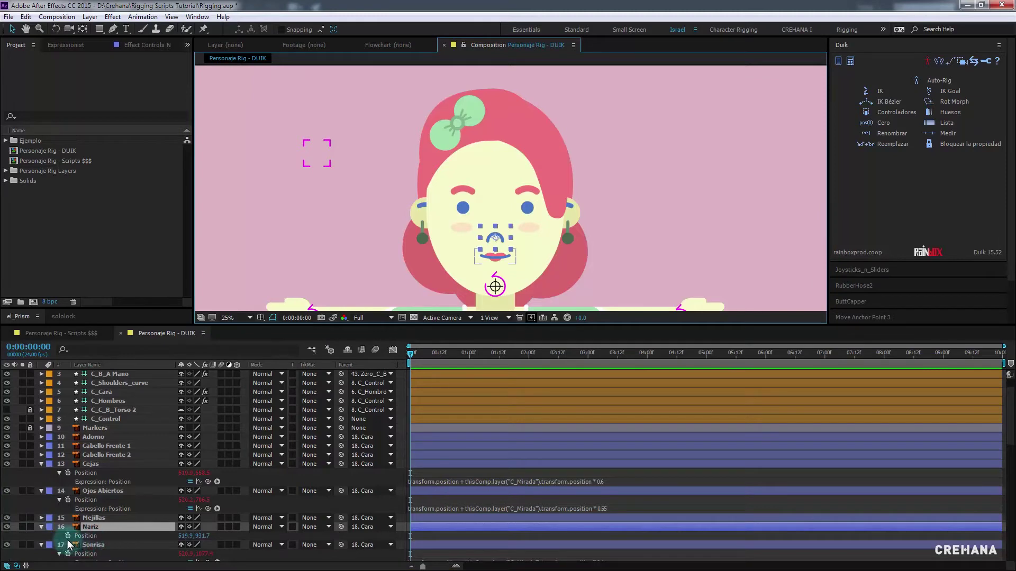
left_click(68, 536, "alt")
type("transform.position + thisComp.layer(\"C_Mirada\").transform.position * 0.5")
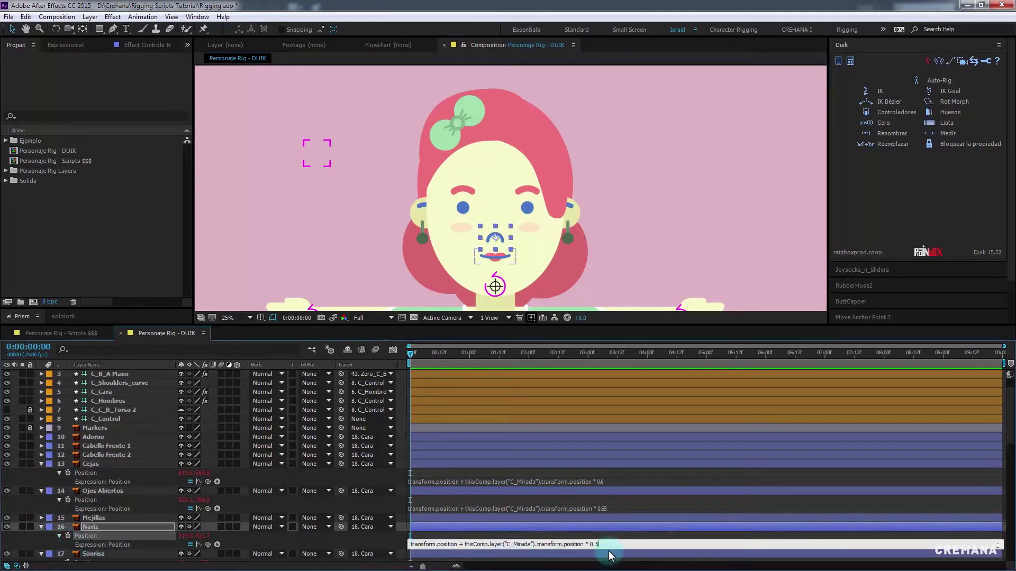
type("7")
left_click(609, 551)
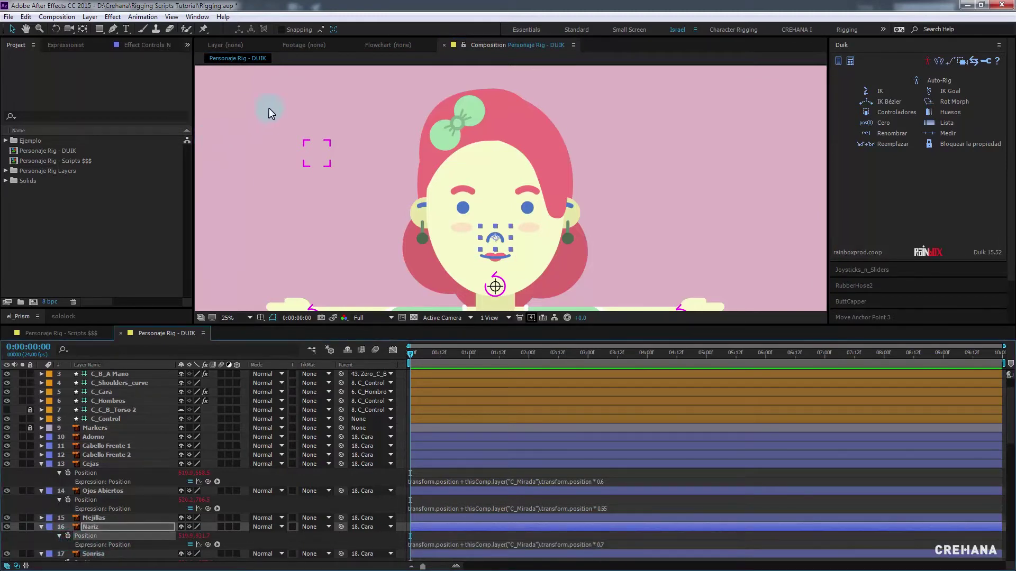
left_click(313, 145)
left_click_drag(317, 153, 295, 150)
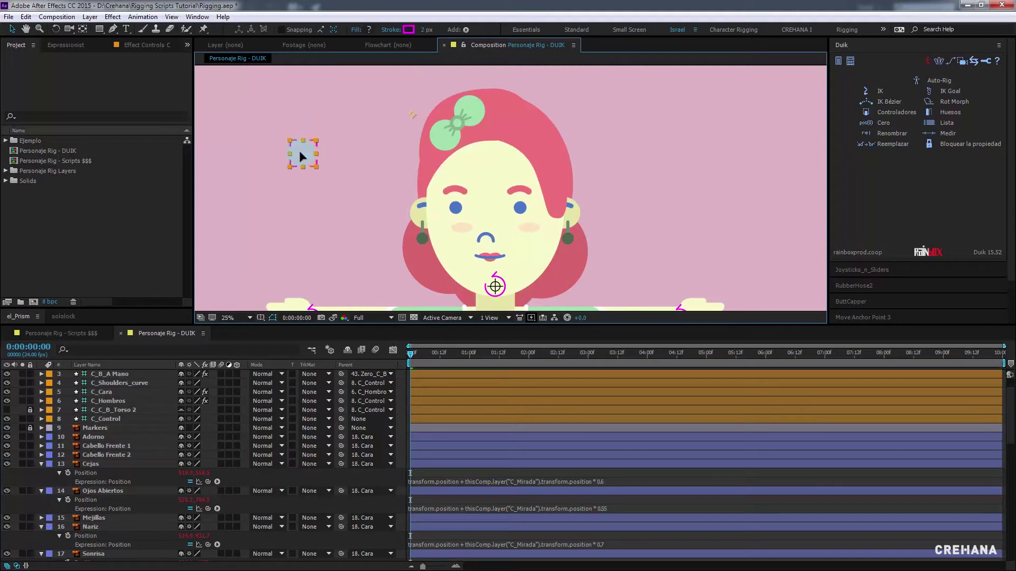
key("ctrl+z")
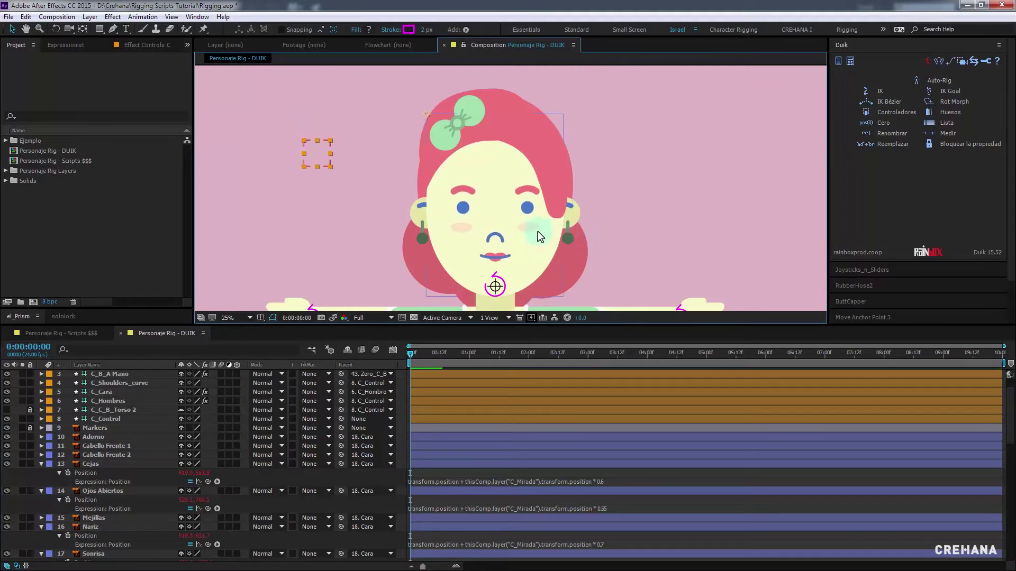
Paste the eyes' 0.55 gaze expression into the Mejillas cheeks' Position
left_click(529, 231)
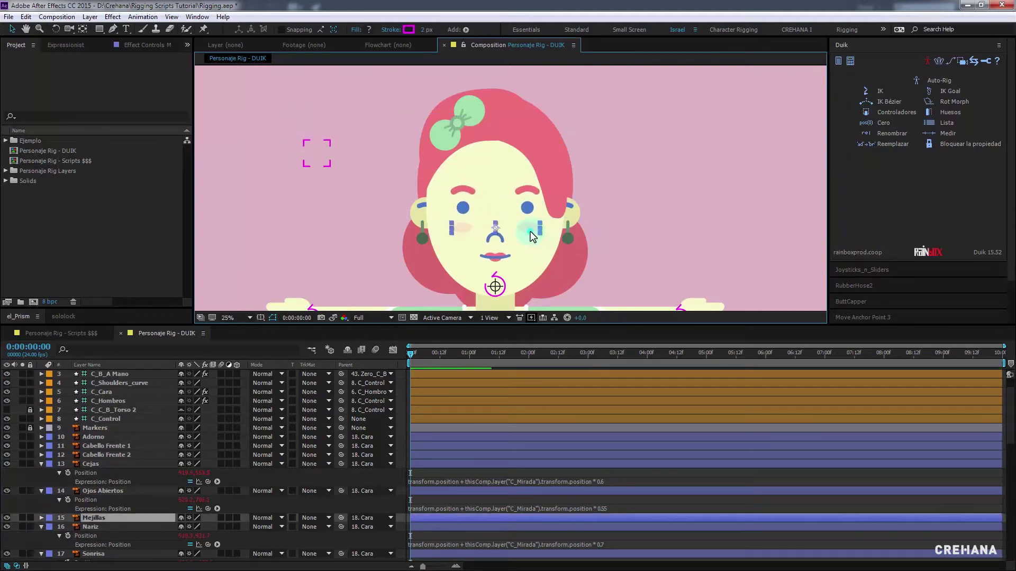
left_click(561, 508)
left_click(107, 520)
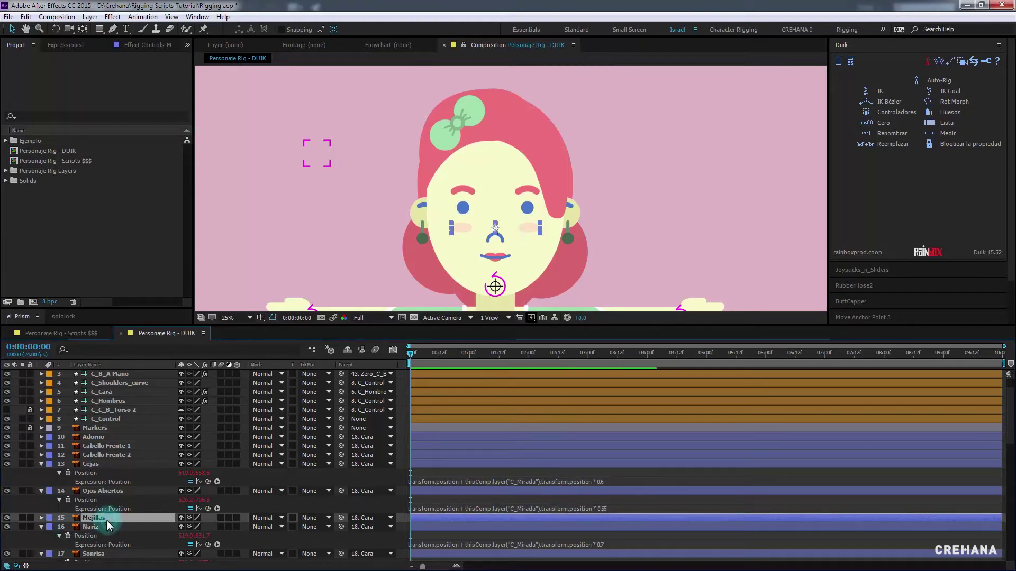
key("p")
left_click(66, 526, "alt")
type("transform.position + thisComp.layer(\"C_Mirada\").transform.position * 0.55")
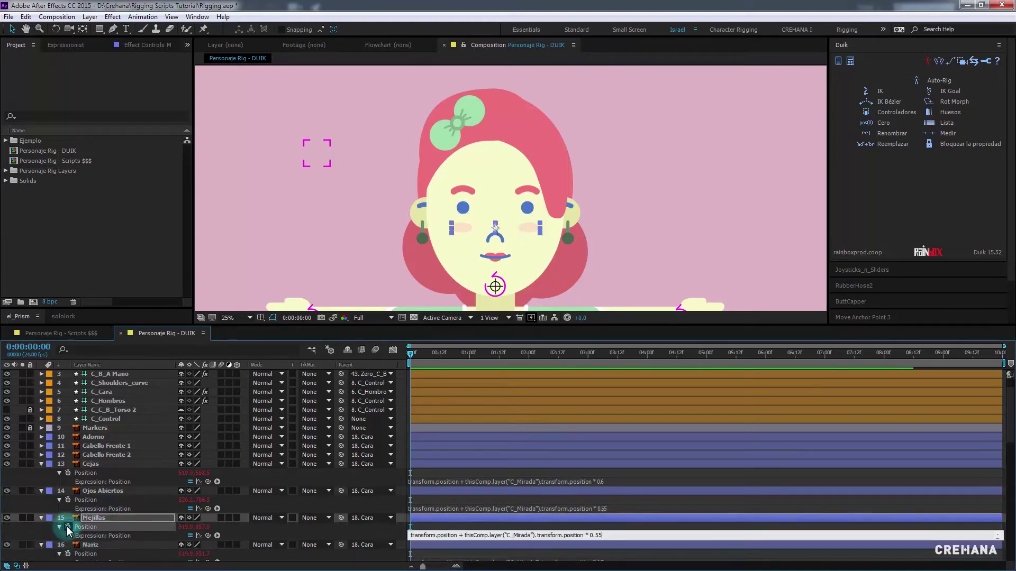
key("KP_Enter")
left_click(306, 168)
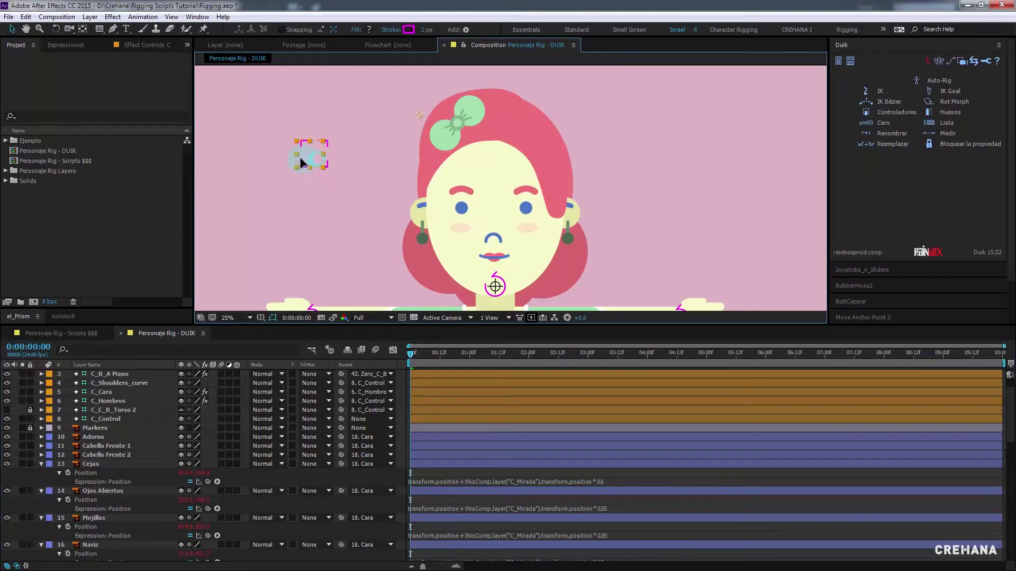
Drag C_Mirada up-left and upward to check how the facial features follow
mouse_move(300, 163)
left_mouse_down()
mouse_move(301, 116)
mouse_move(365, 143)
mouse_move(331, 191)
mouse_move(318, 181)
mouse_move(321, 167)
mouse_move(321, 195)
left_mouse_up()
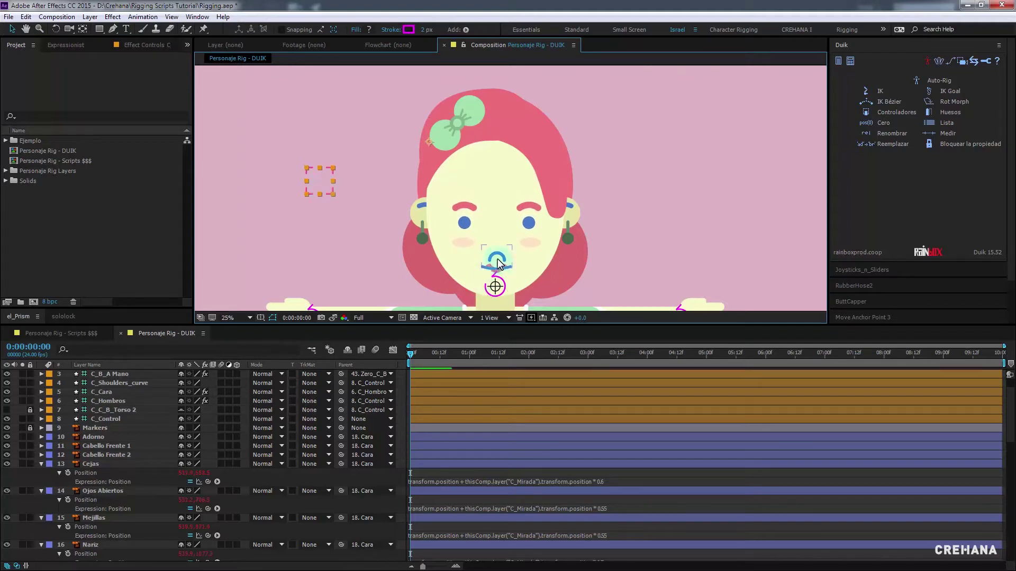
left_click(523, 244)
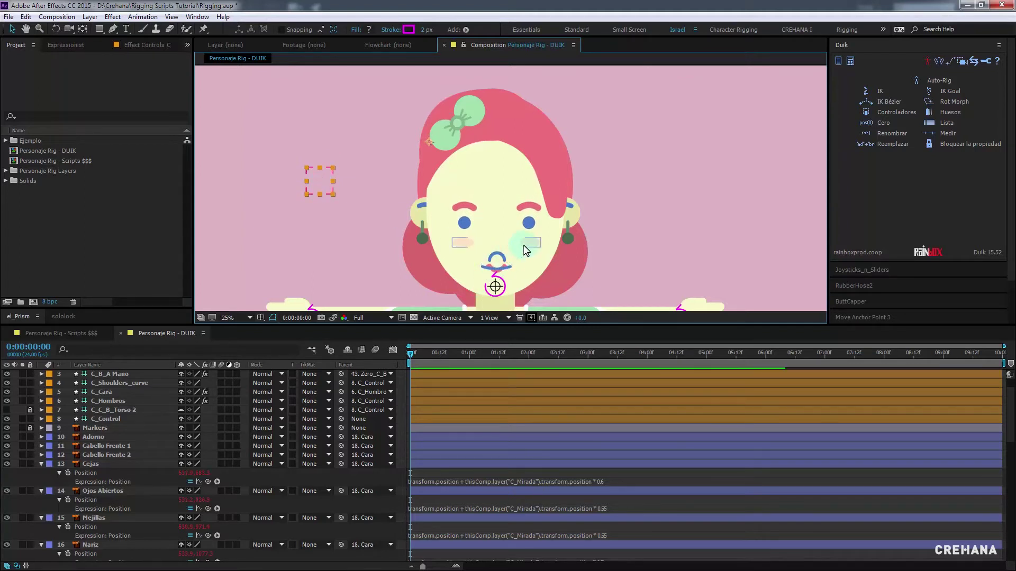
left_click_drag(320, 181, 318, 154)
left_click(125, 495)
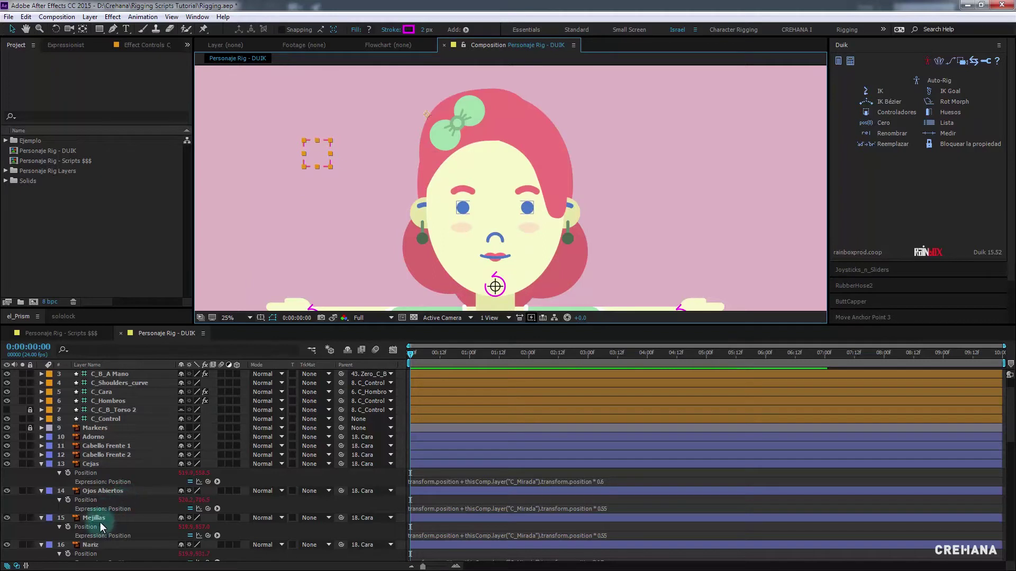
Move Nariz below Sonrisa in the layer stack, then drag C_Mirada down and back up
left_click(100, 542)
scroll(147, 501, "down", 1)
scroll(96, 505, "down", 1)
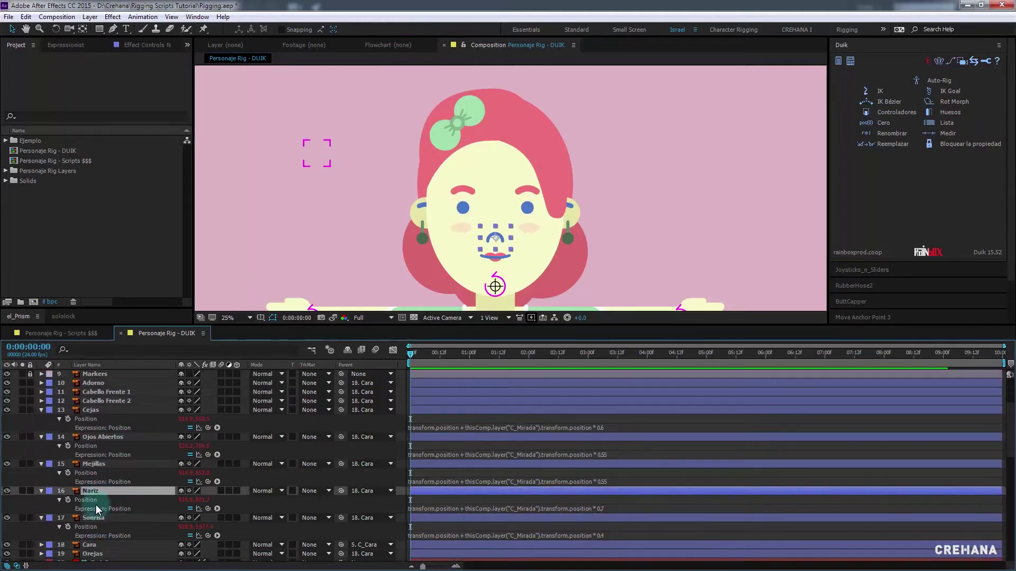
left_click(116, 535)
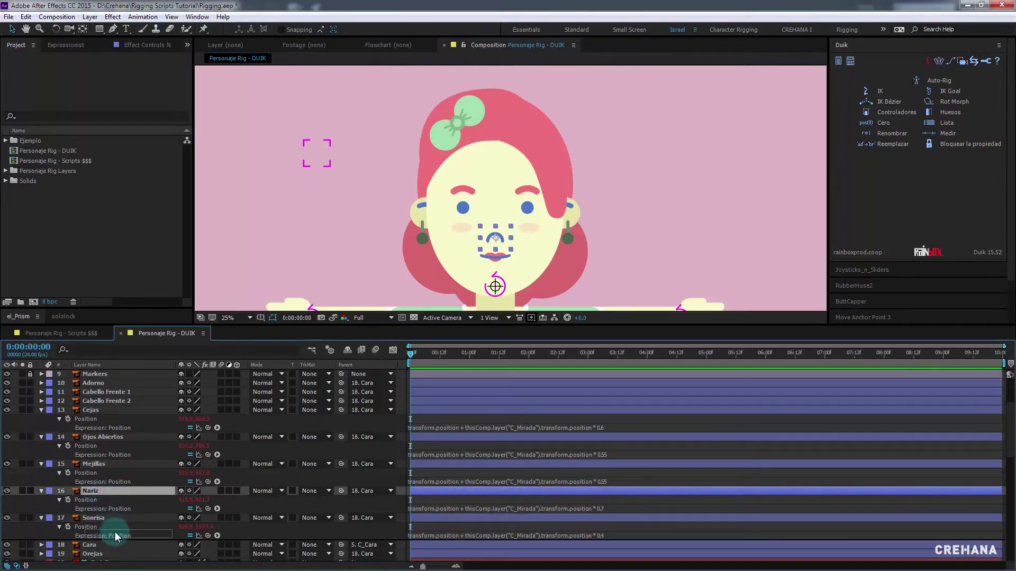
left_click_drag(115, 532, 116, 533)
left_click(315, 153)
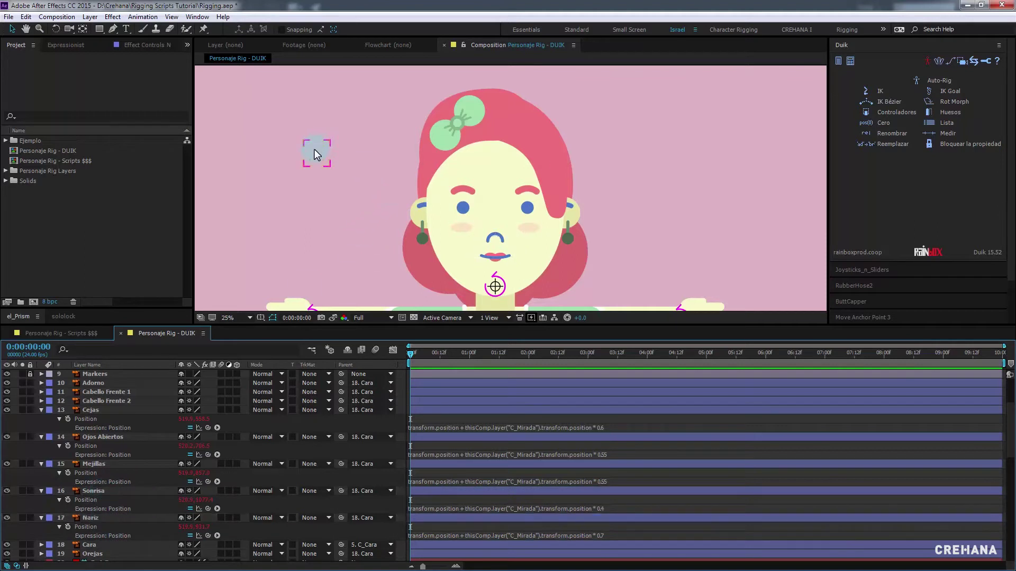
left_click_drag(316, 154, 312, 196)
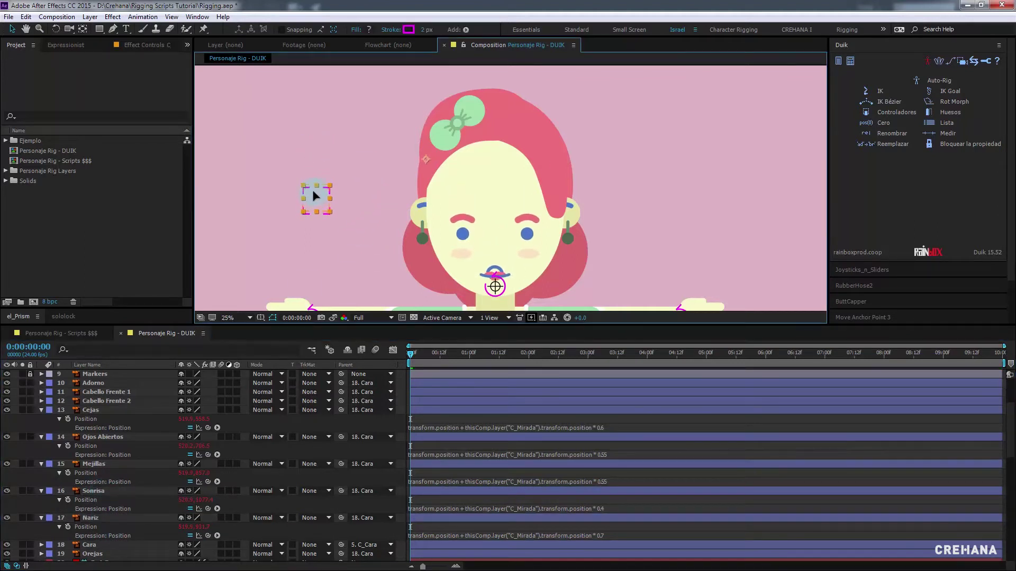
left_click_drag(313, 196, 306, 150)
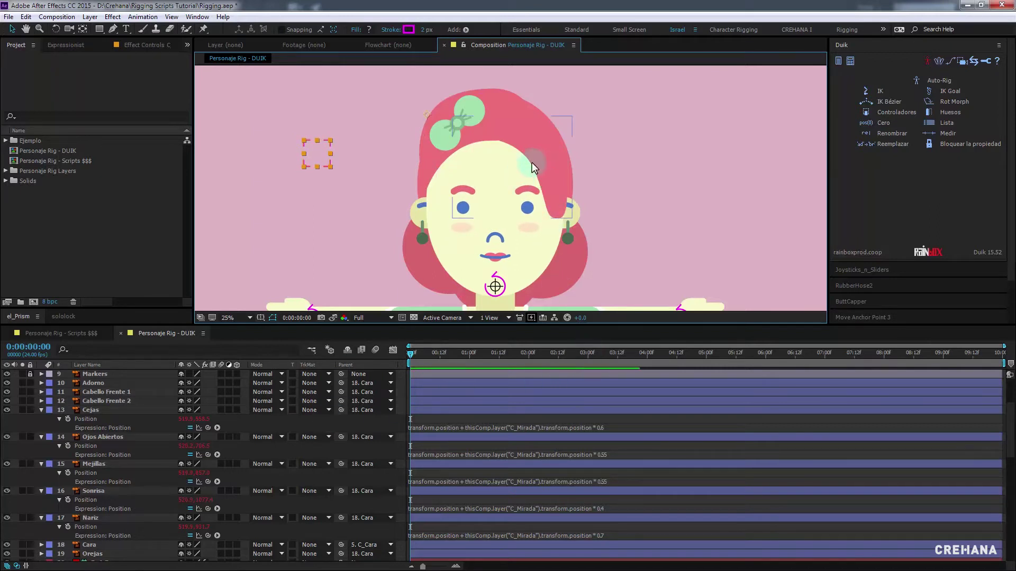
Paste the gaze expression into Orejas' Position and change its multiplier from 0.55 to -0.3
left_click(421, 219)
scroll(69, 550, "down", 3)
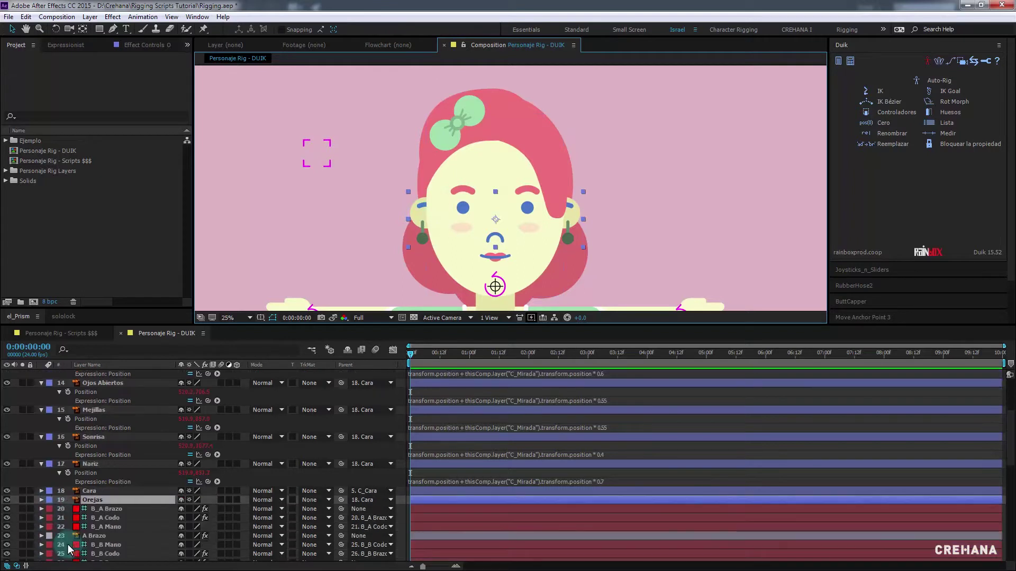
key("p")
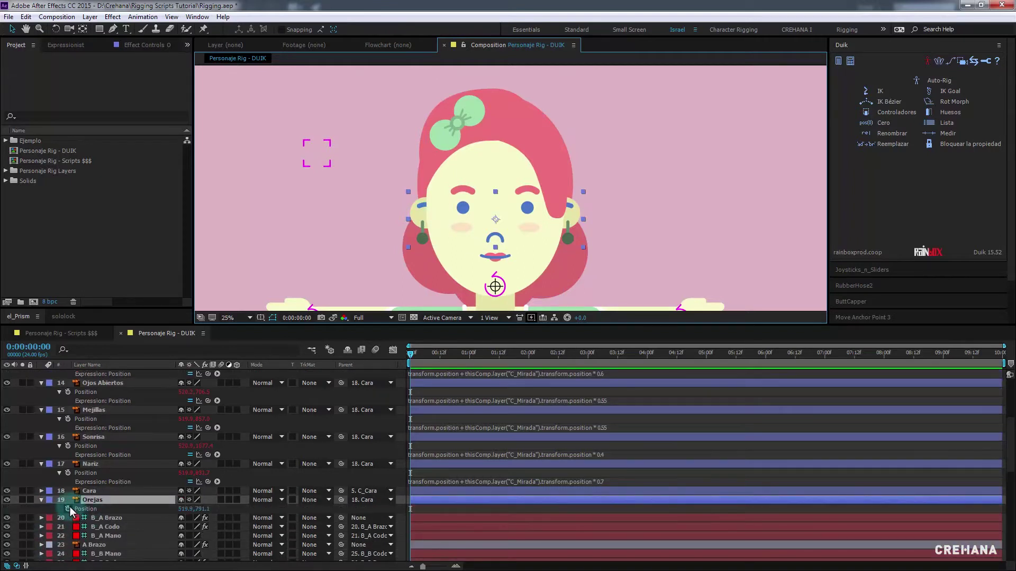
left_click(68, 509, "alt")
type("transform.position + thisComp.layer(\"C_Mirada\").transform.position * 0.55")
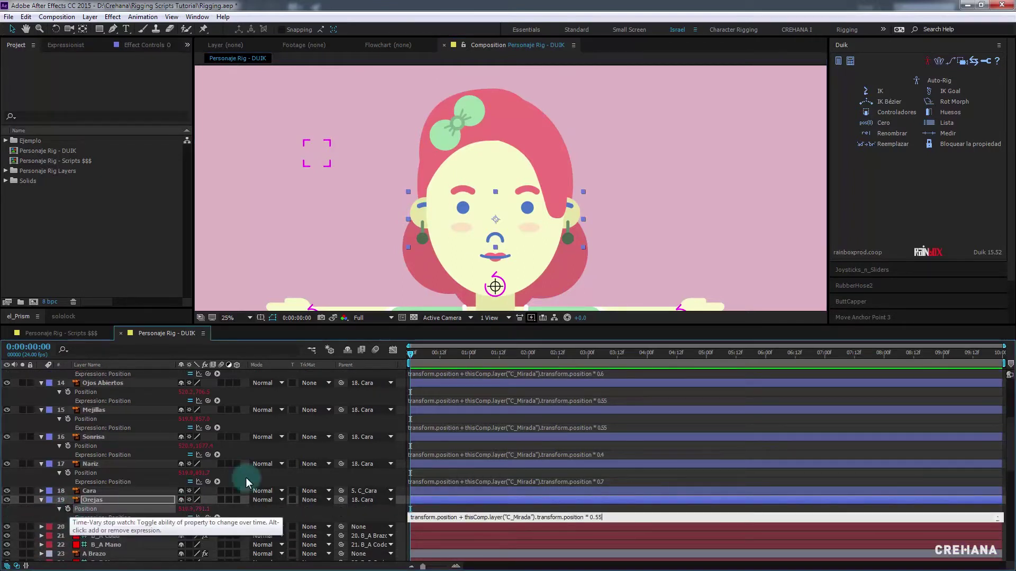
left_click(588, 516)
left_click_drag(588, 517, 599, 512)
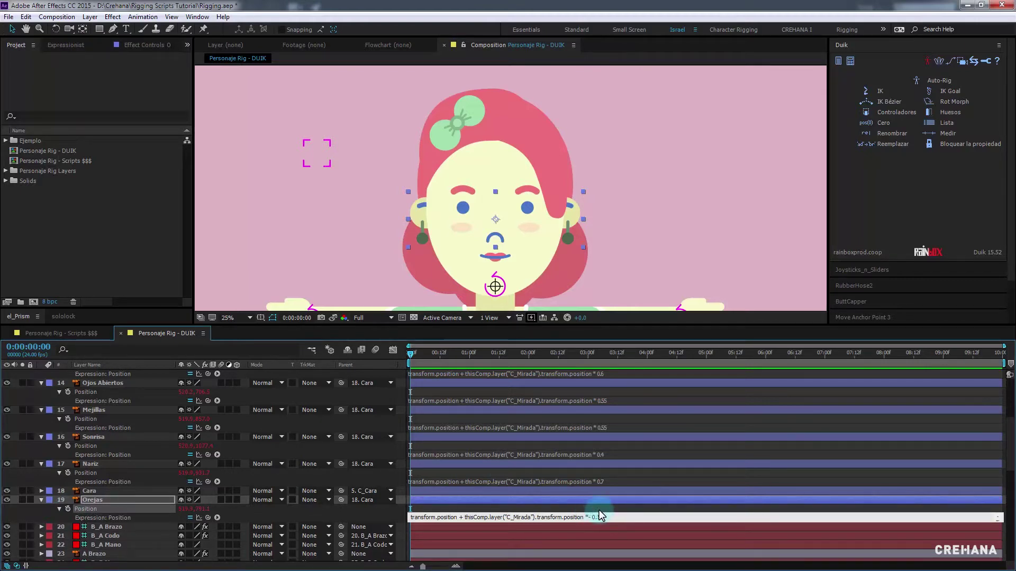
type("-")
left_click(600, 517)
double_click(598, 518)
left_click(618, 511)
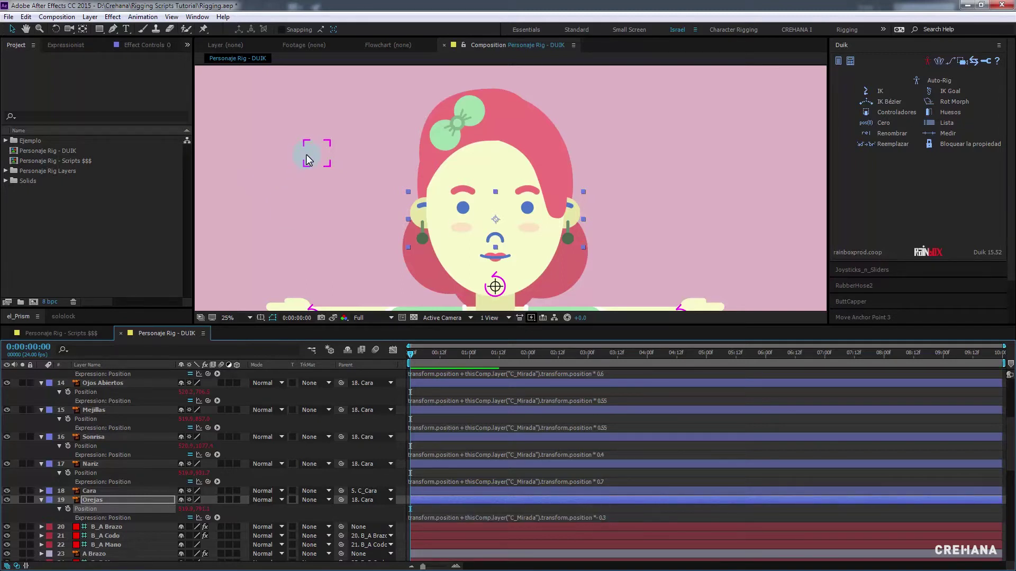
mouse_move(309, 160)
left_mouse_down()
mouse_move(294, 159)
mouse_move(326, 155)
mouse_move(294, 157)
left_mouse_up()
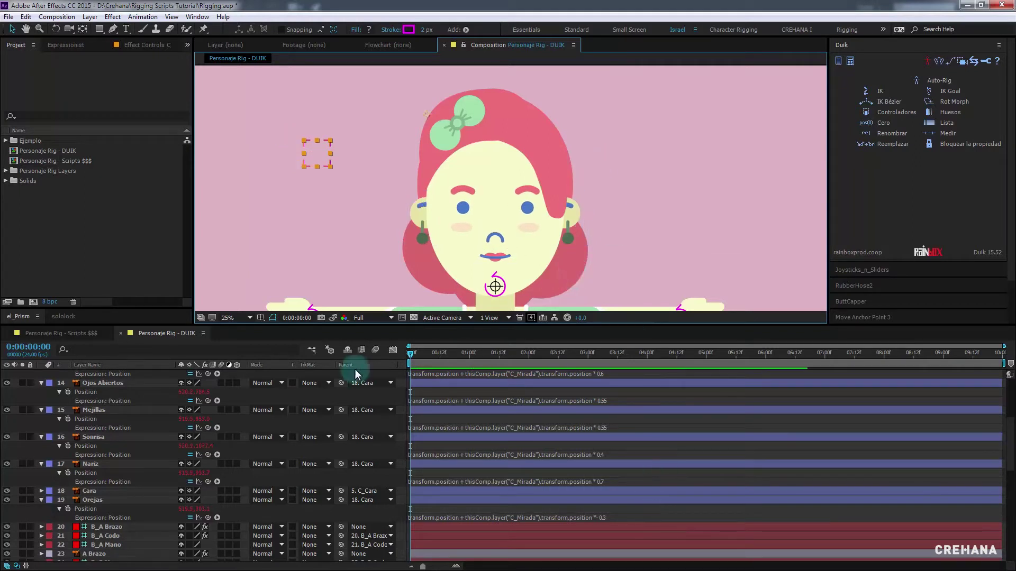
Copy the ears' expression and reveal Position on both Cabello Atras back-hair layers
left_click(598, 516)
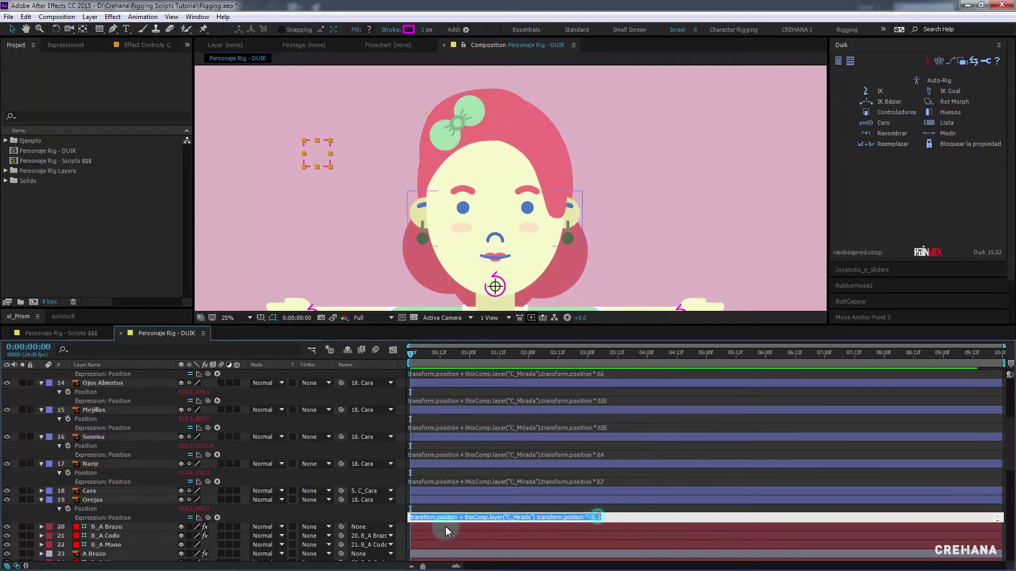
left_click(112, 501)
scroll(113, 502, "down", 2)
scroll(132, 497, "down", 2)
scroll(131, 494, "down", 2)
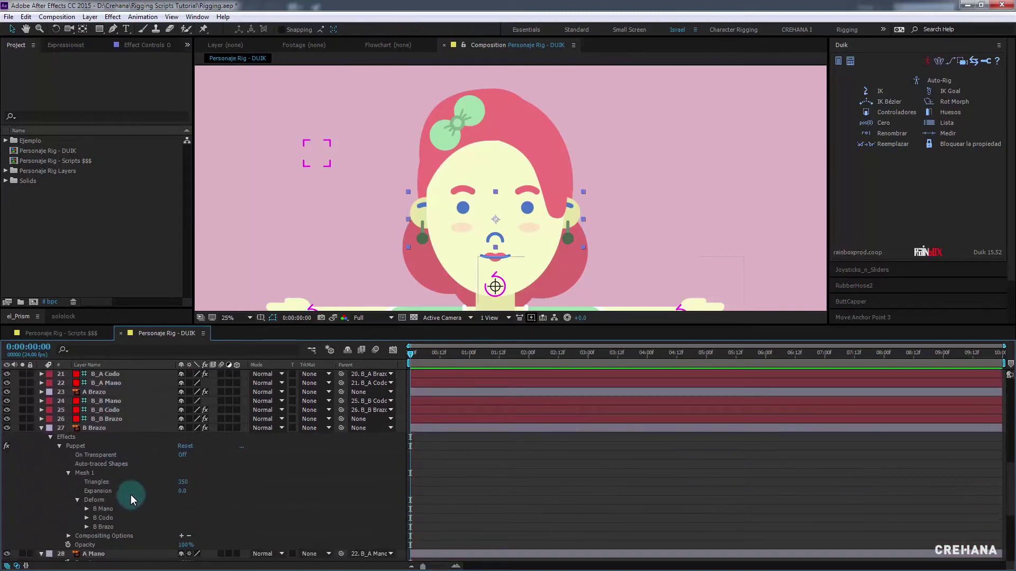
scroll(135, 491, "down", 2)
scroll(135, 491, "down", 2)
scroll(135, 501, "down", 2)
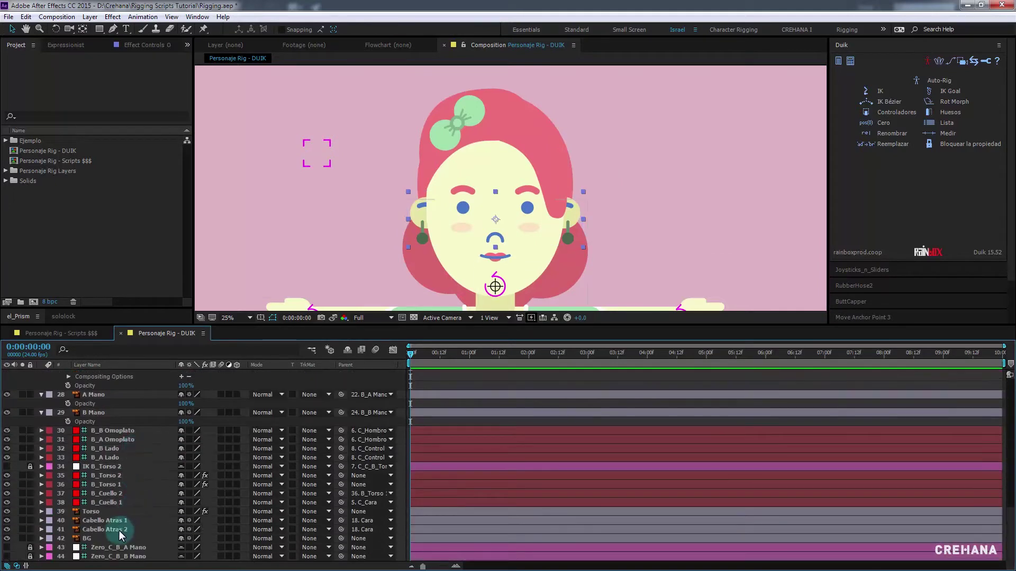
left_click(119, 530)
left_click(121, 521, "shift")
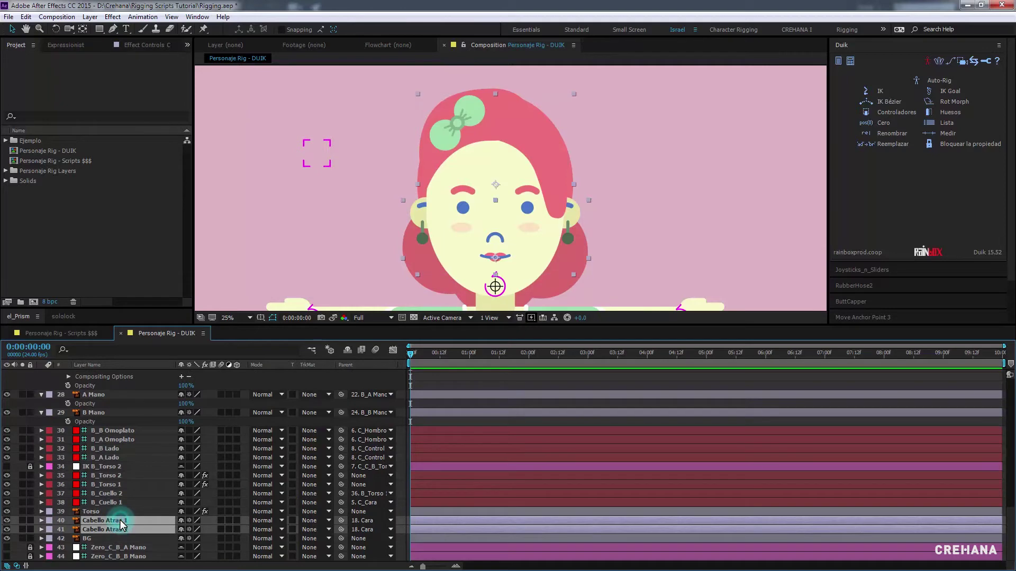
key("p")
scroll(126, 523, "down", 1)
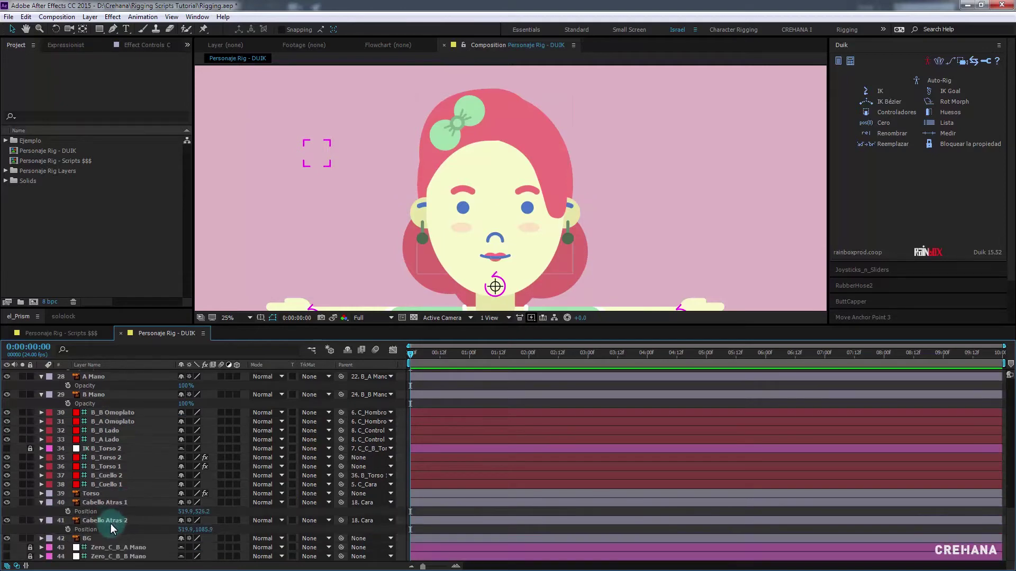
Apply the inverse C_Mirada expression at -0.2 to Cabello Atras 2 and Cabello Atras 1
left_click(69, 529, "alt")
type("transform.position + thisComp.layer(\"C_Mirada\").transform.position *- 0.3")
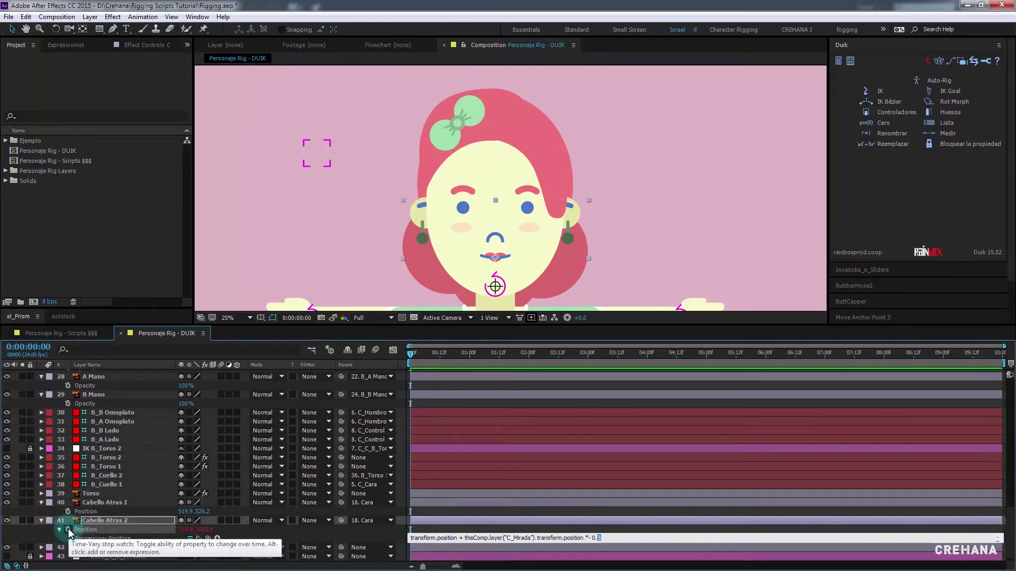
key("ctrl+a")
key("ctrl+c")
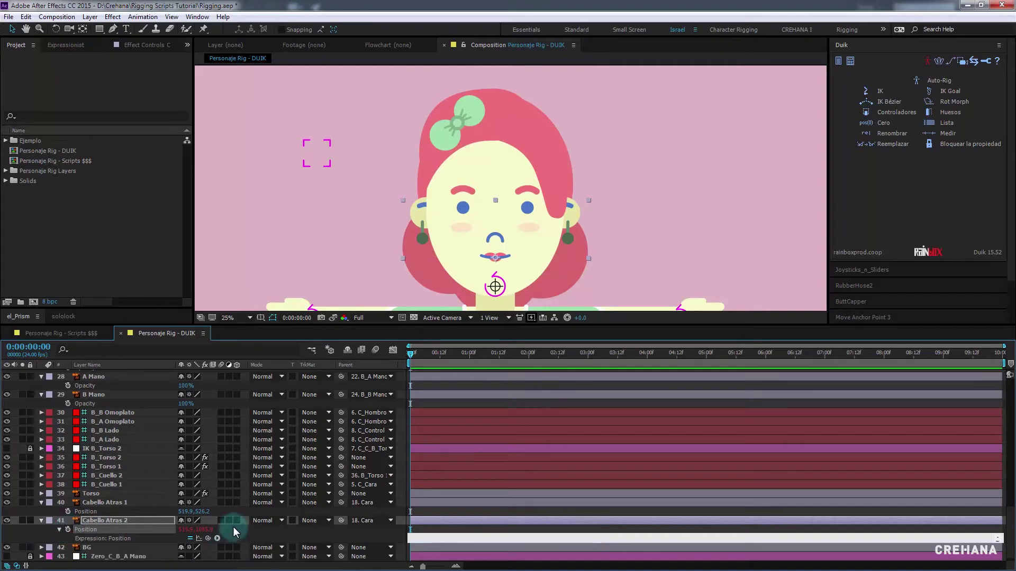
left_click(335, 526)
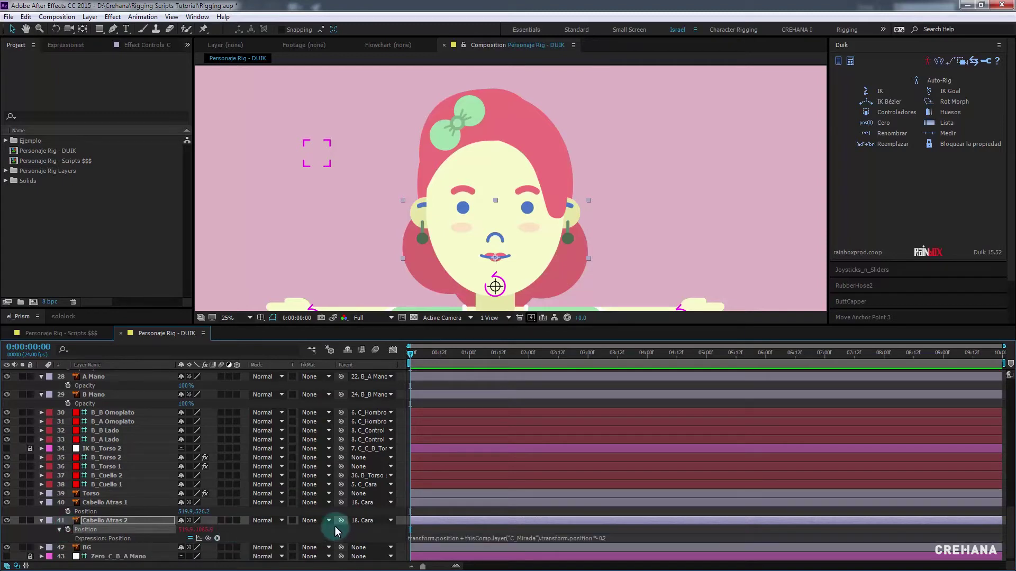
left_click(68, 512, "alt")
key("ctrl+v")
key("KP_Enter")
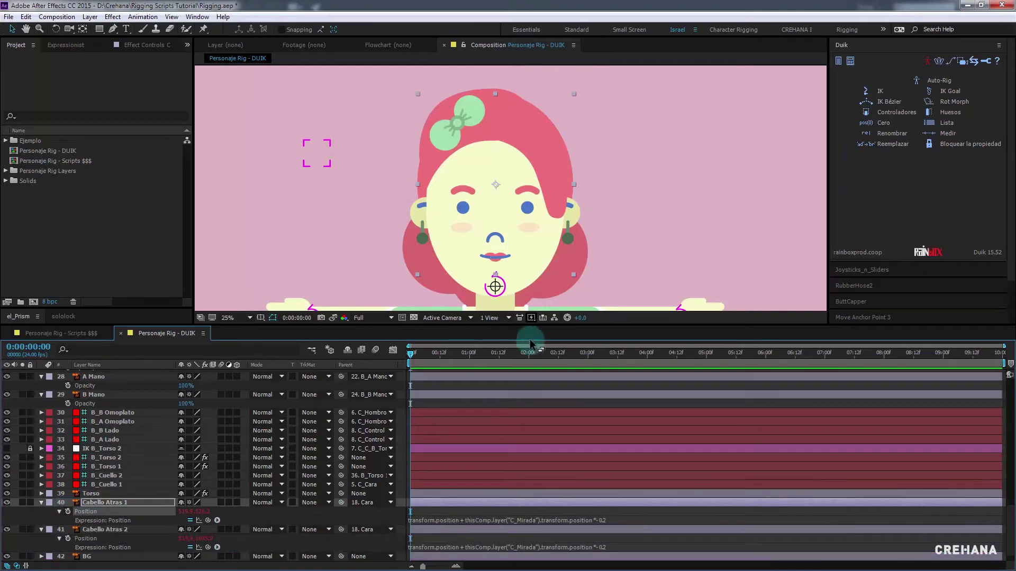
Drag the C_Mirada controller up and around to check the face parallax
left_click(602, 521)
left_click(318, 155)
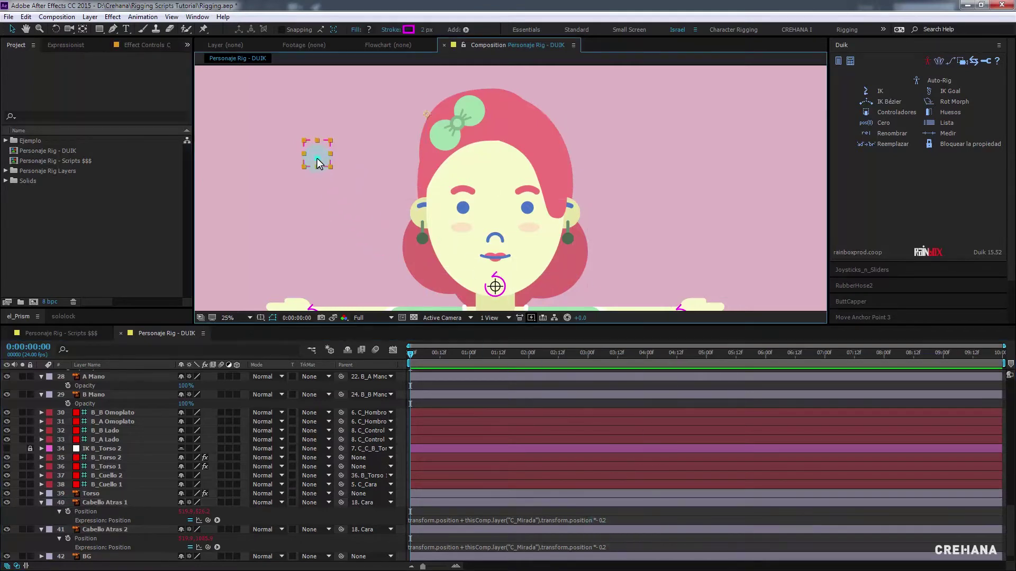
left_click_drag(317, 159, 317, 137)
mouse_move(318, 138)
left_mouse_down()
mouse_move(322, 211)
mouse_move(326, 142)
mouse_move(295, 168)
left_mouse_up()
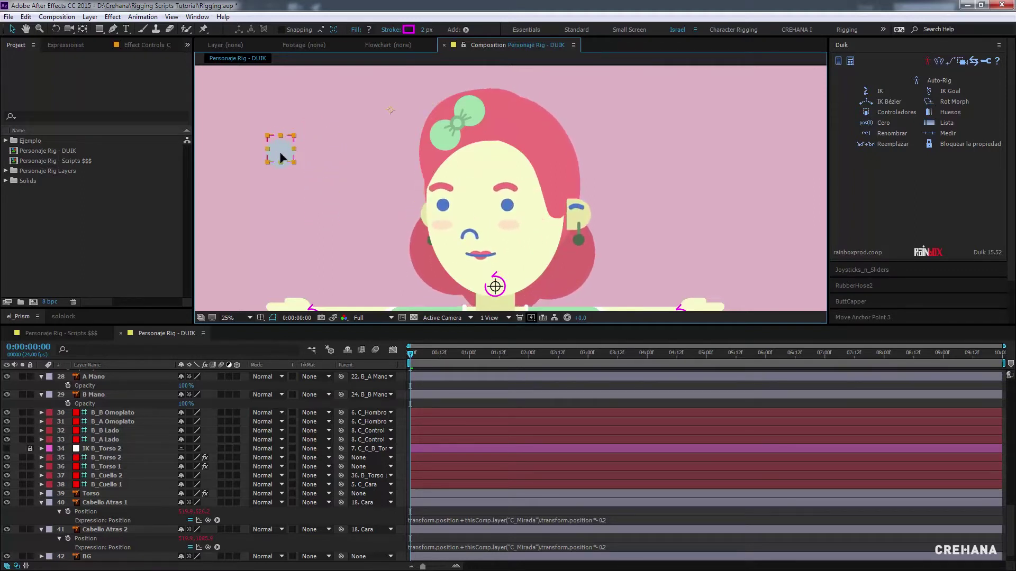
left_click_drag(546, 163, 564, 150)
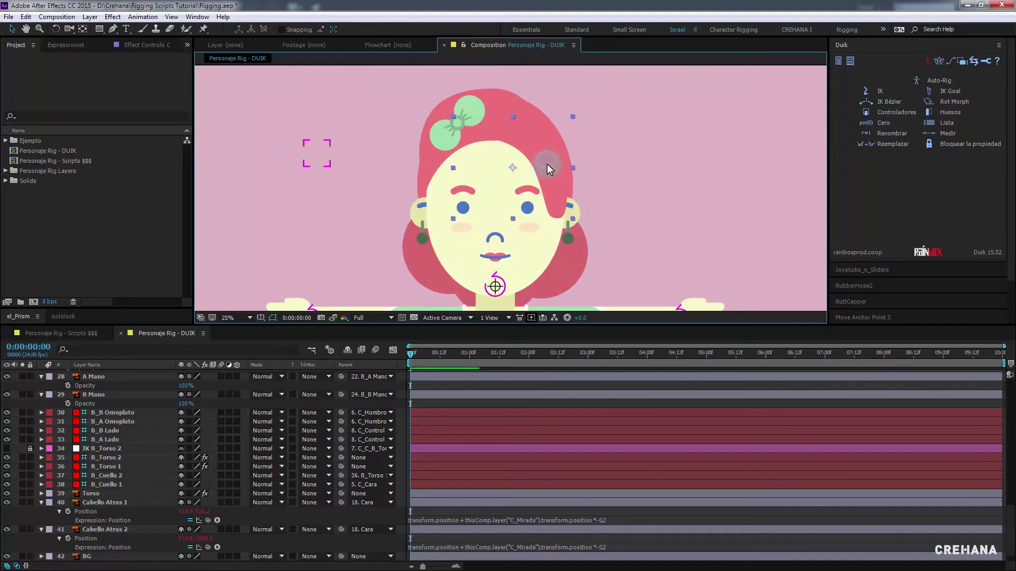
Undo the accidental hair move and parent the Adorno ornament to Cabello Frente 2
key("ctrl+z")
scroll(557, 458, "up", 8)
left_click(114, 374)
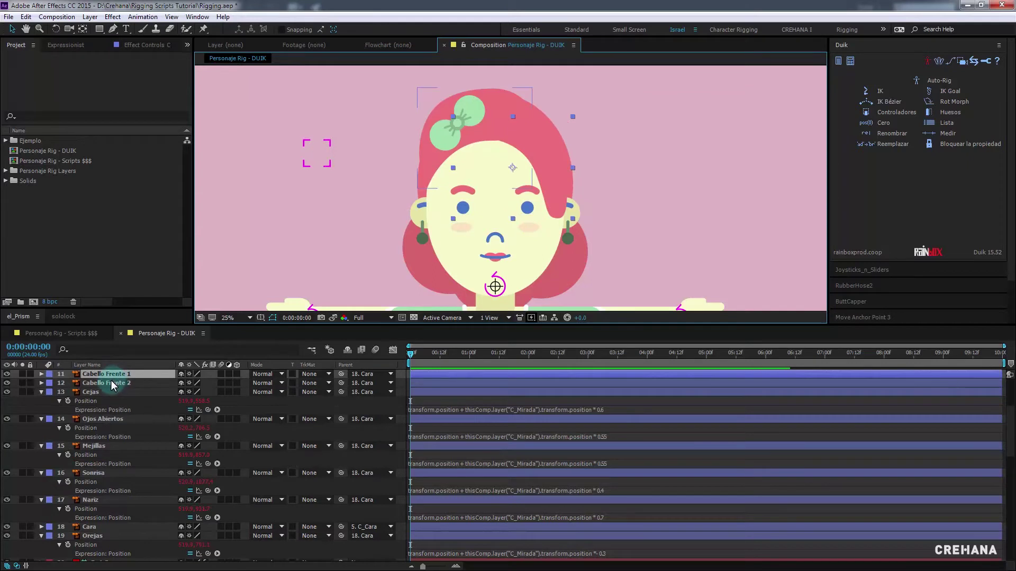
left_click(112, 383, "shift")
scroll(122, 395, "up", 2)
left_click(143, 420)
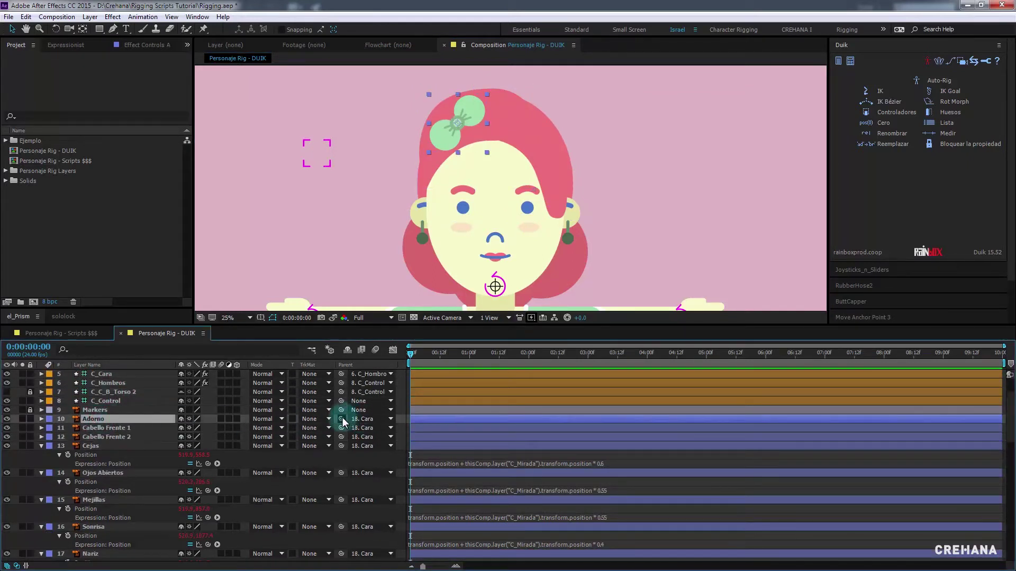
left_click(133, 427)
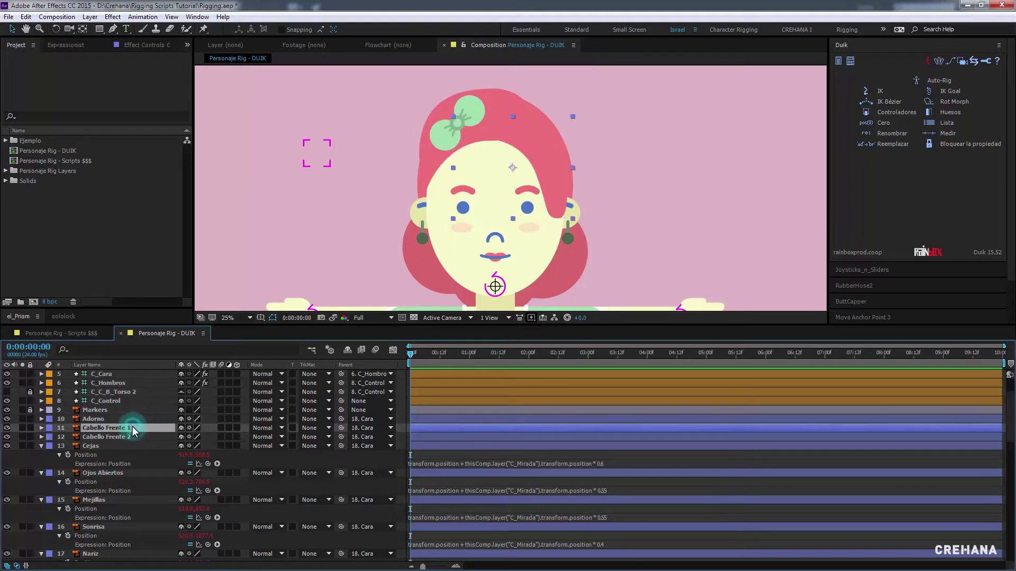
left_click(124, 438)
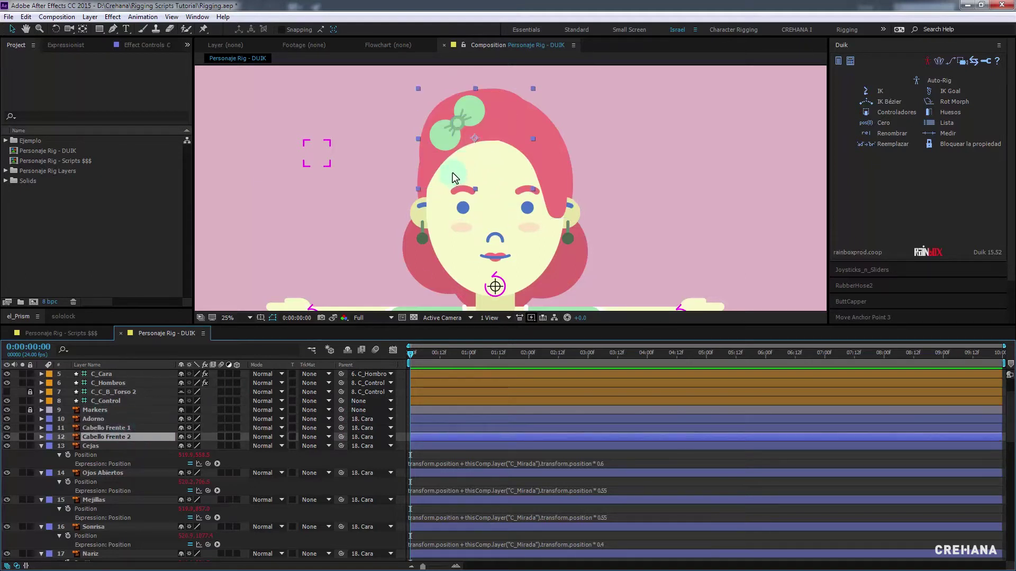
left_click(132, 419)
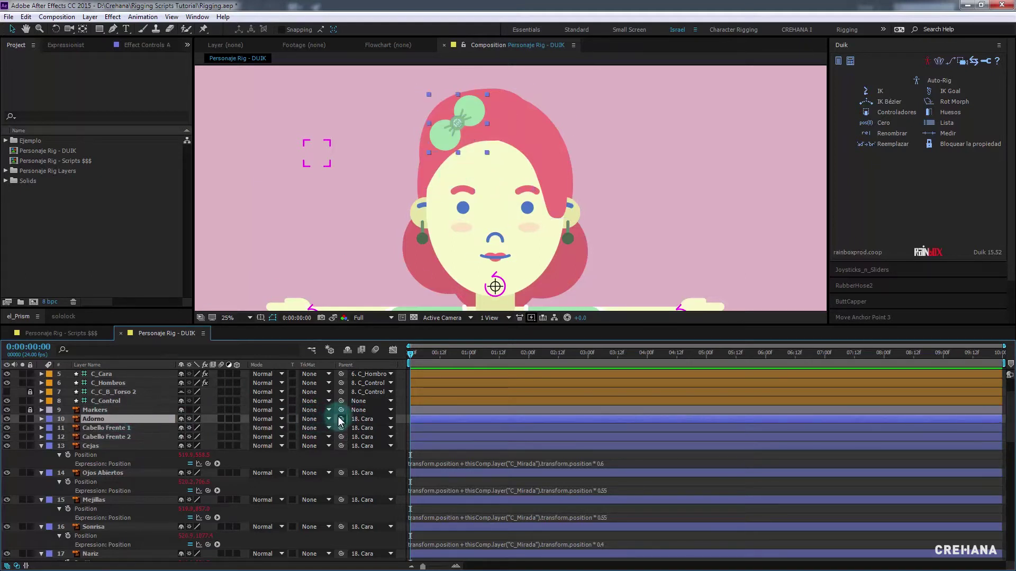
left_click_drag(340, 419, 122, 437)
Paste the C_Mirada gaze expression into both Cabello Frente Position properties, dropping the minus sign
left_click(122, 437)
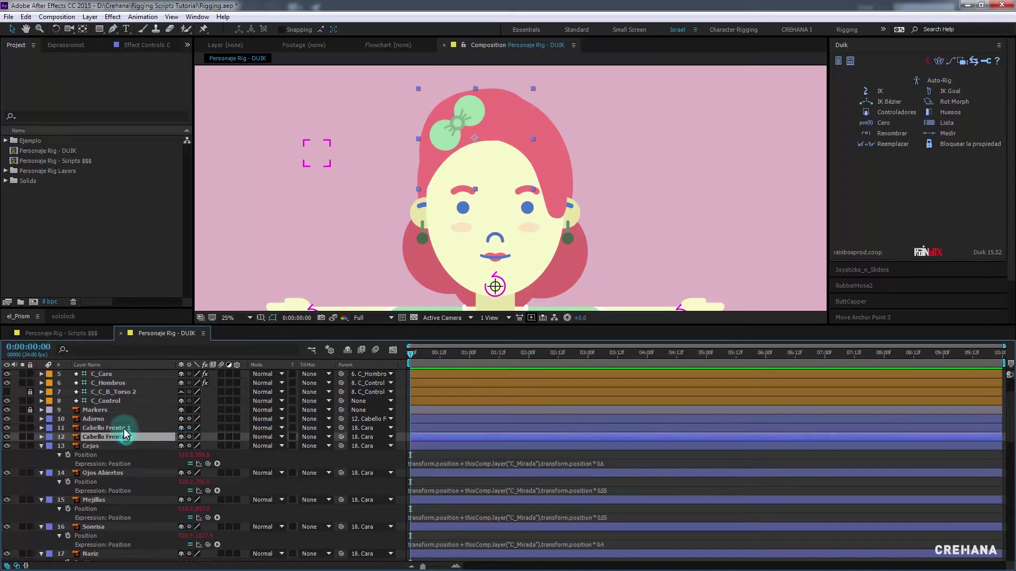
left_click(125, 429, "shift")
key("p")
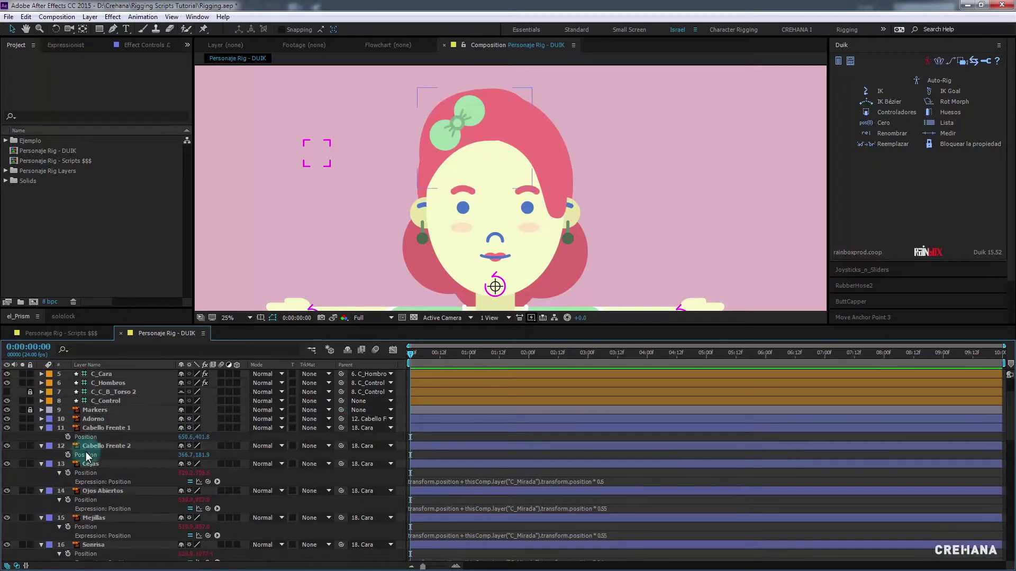
left_click(67, 455, "alt")
type("transform.position + thisComp.layer(\"C_Mirada\").transform.position *- 0.2")
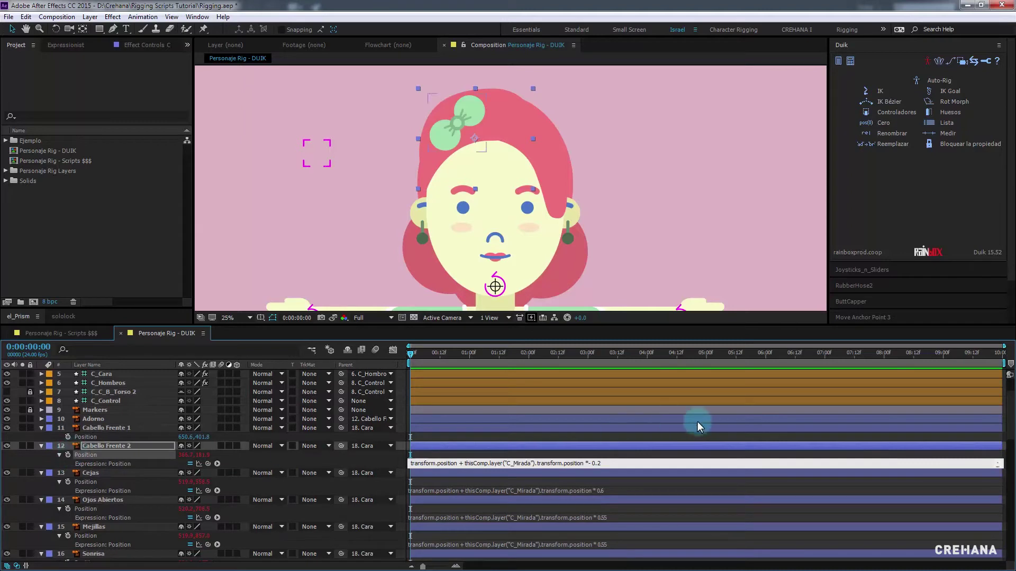
left_click(595, 461)
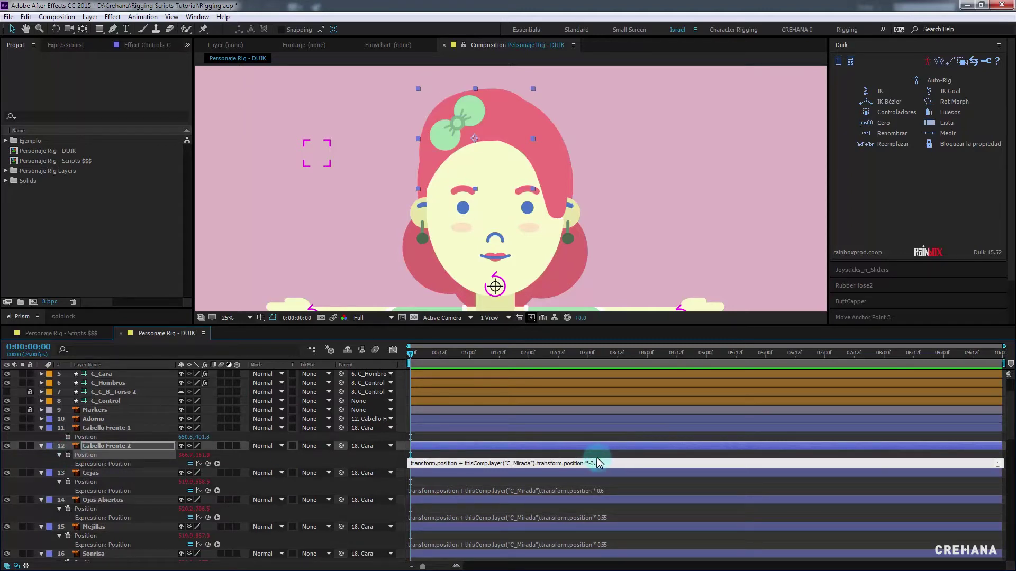
key("BackSpace")
key("KP_Enter")
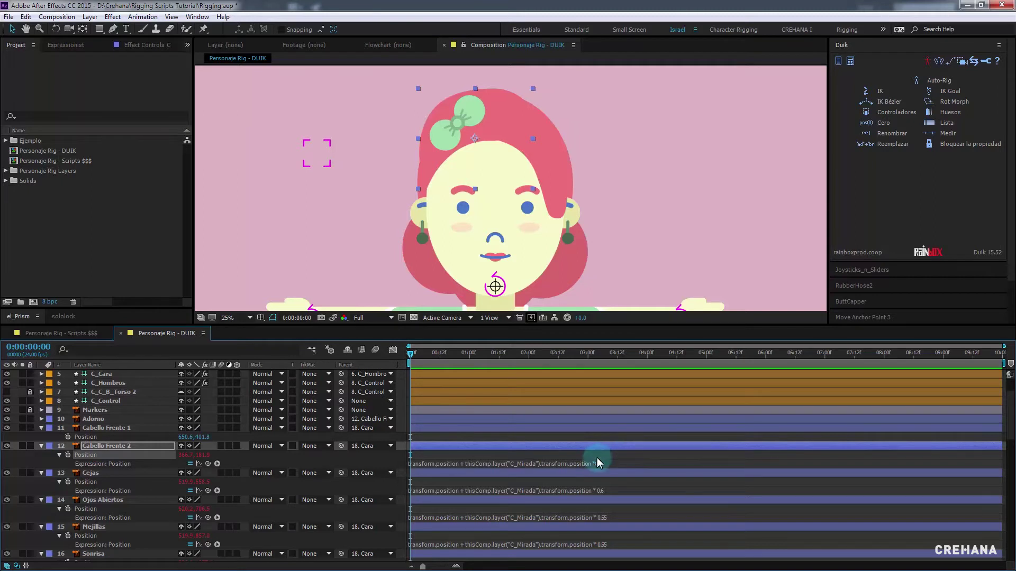
left_click(130, 463)
left_click(67, 437, "alt")
type("transform.position + thisComp.layer(\"C_Mirada\").transform.position *0.2")
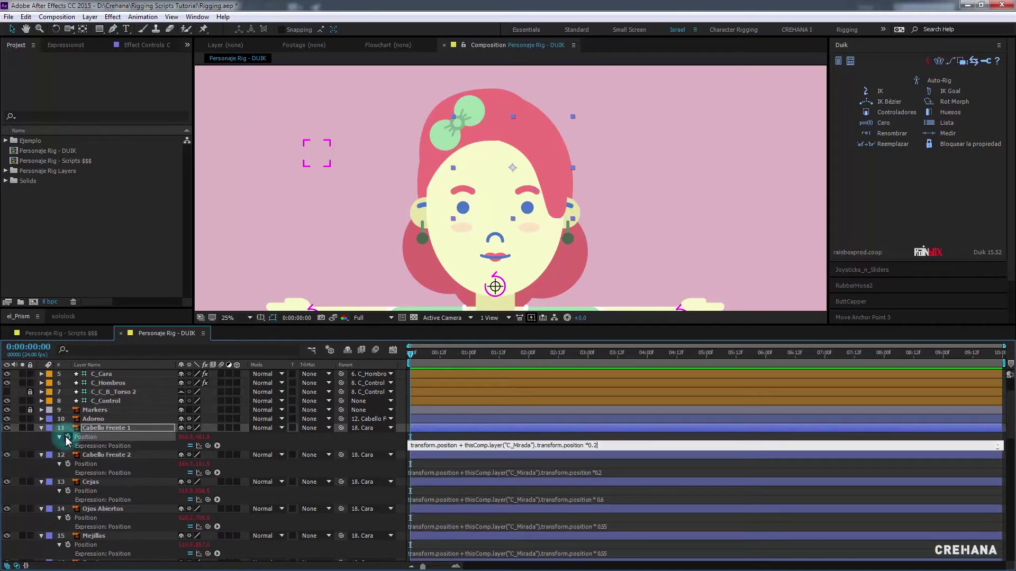
key("KP_Enter")
Set the front-hair expression multiplier to *0.1 and test it with the gaze controller
mouse_move(313, 154)
left_mouse_down()
mouse_move(278, 152)
mouse_move(294, 153)
left_mouse_up()
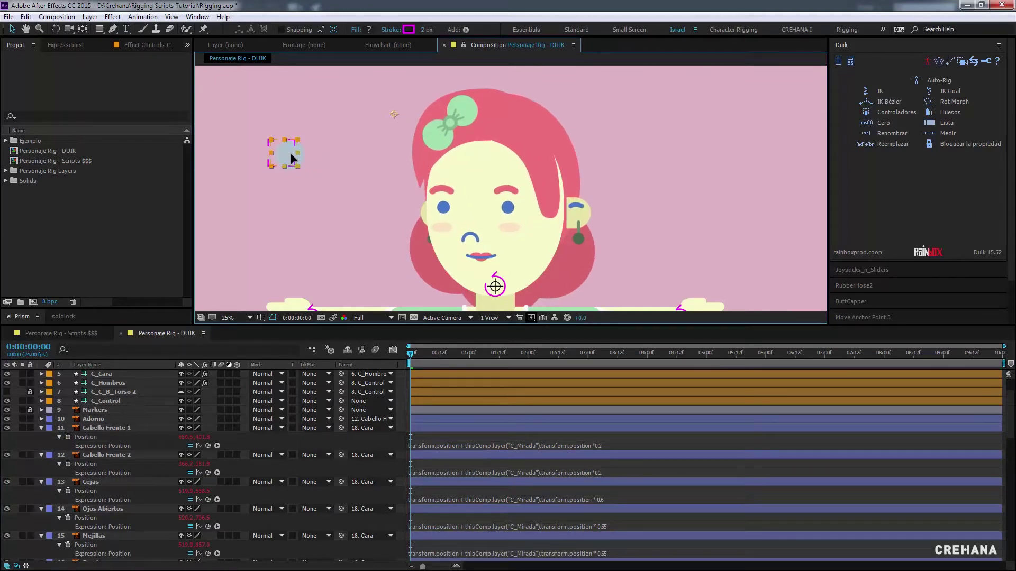
mouse_move(294, 155)
left_mouse_down()
mouse_move(418, 144)
mouse_move(419, 159)
mouse_move(442, 168)
mouse_move(322, 156)
left_mouse_up()
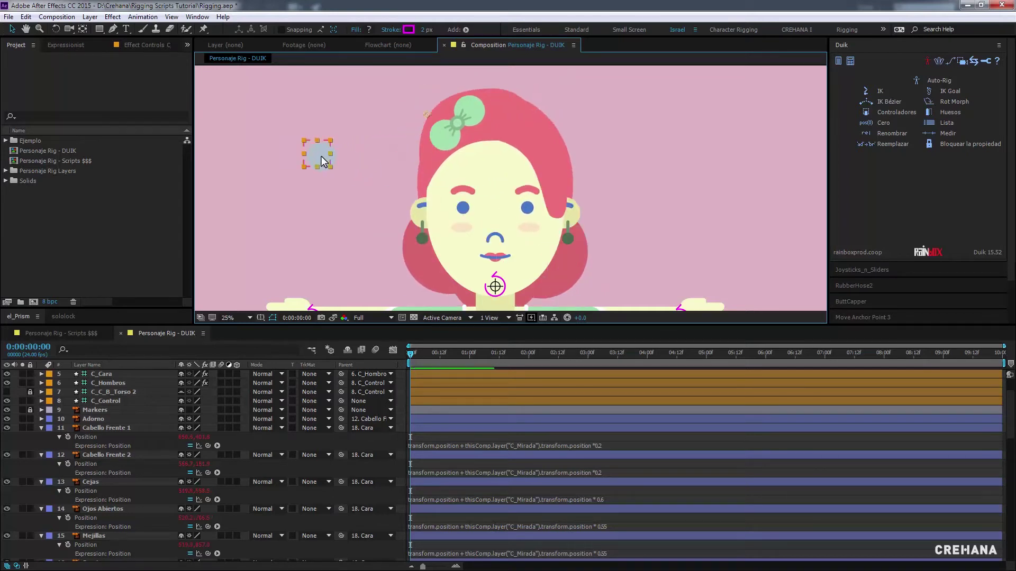
left_click(598, 445)
type("1")
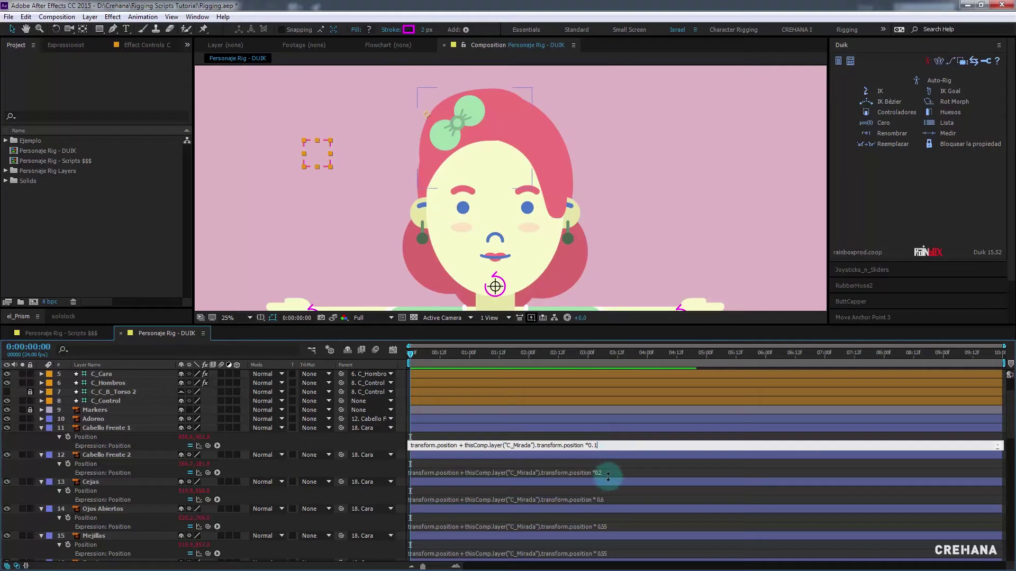
left_click(620, 471)
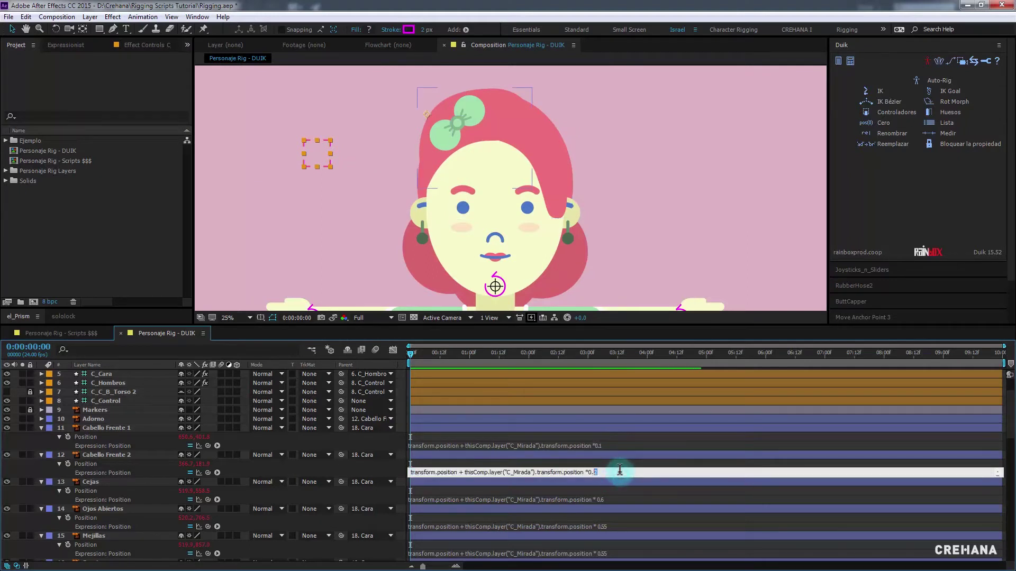
type("1")
key("KP_Enter")
left_click(557, 429)
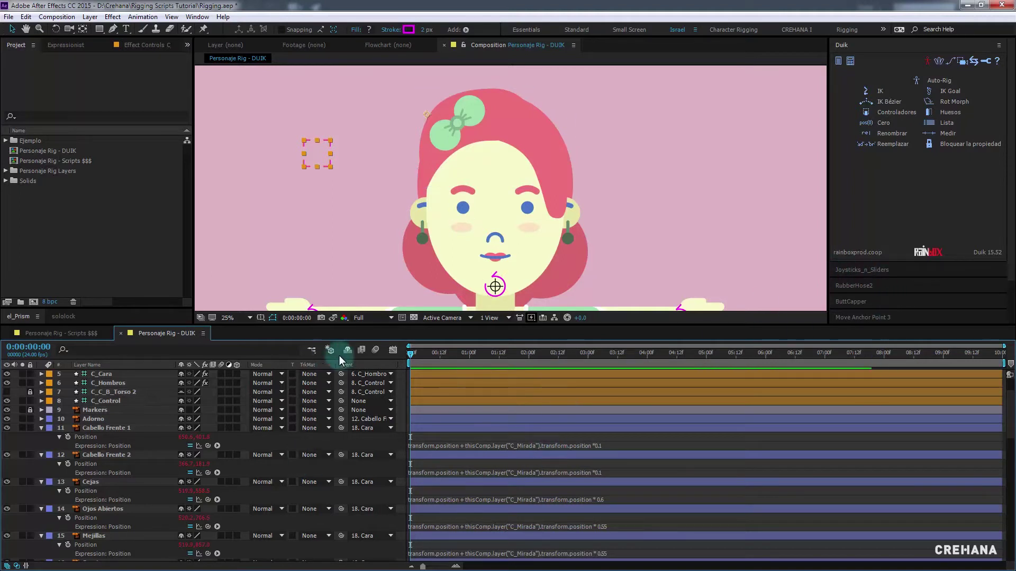
left_click(315, 146)
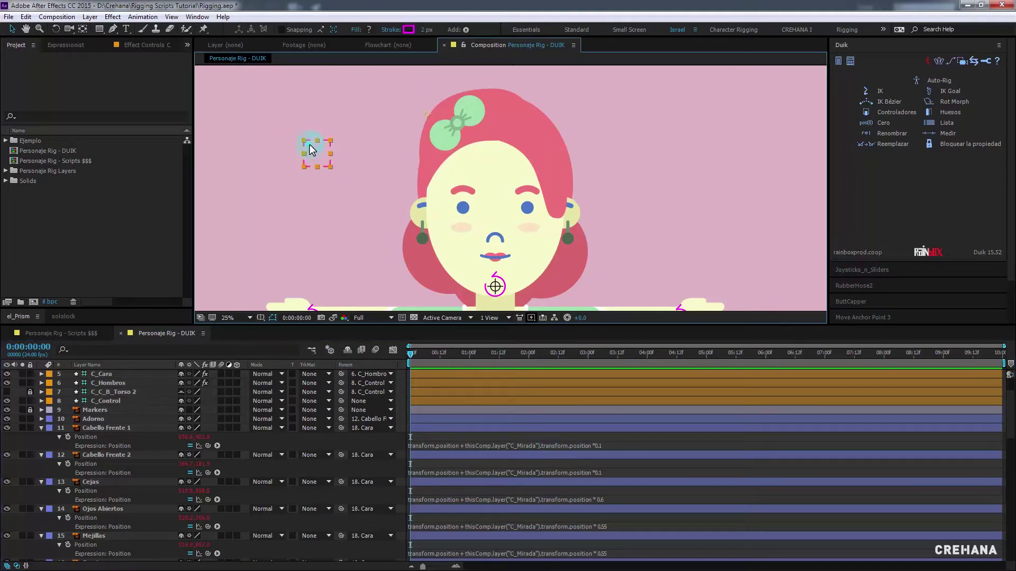
mouse_move(316, 146)
left_mouse_down()
mouse_move(335, 147)
mouse_move(286, 149)
mouse_move(351, 144)
mouse_move(328, 144)
mouse_move(326, 174)
left_mouse_up()
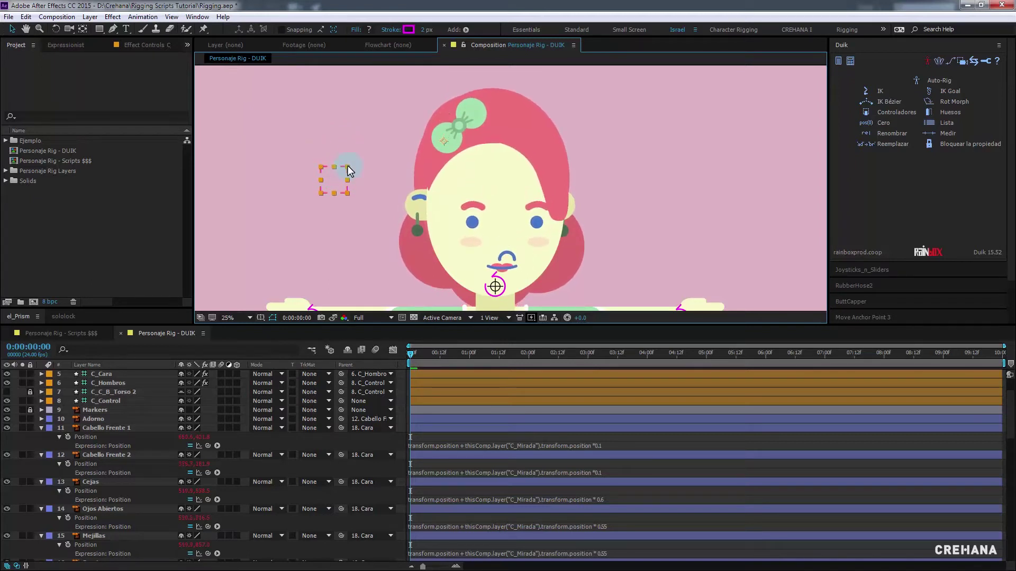
key("ctrl+z")
scroll(479, 175, "down", 1)
Collapse all expanded layer properties and save the project
left_click_drag(525, 202, 510, 191)
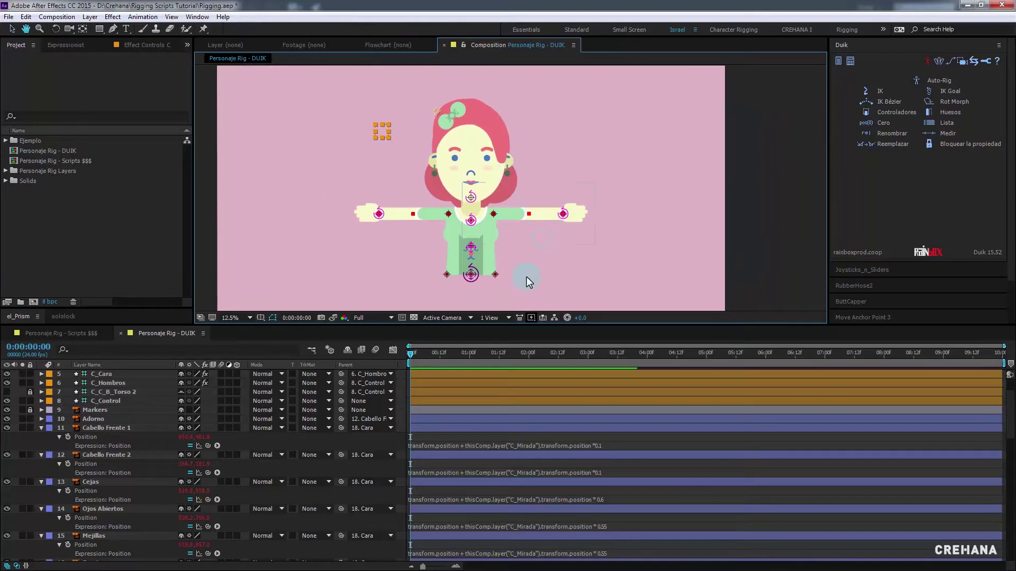
key("ctrl+a")
key("u")
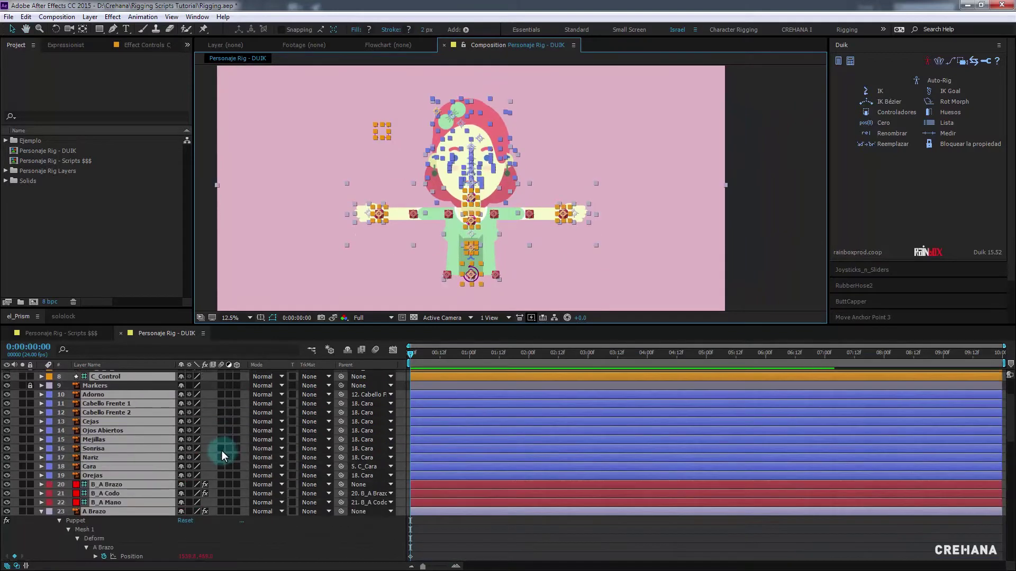
key("u")
key("ctrl+shift+a")
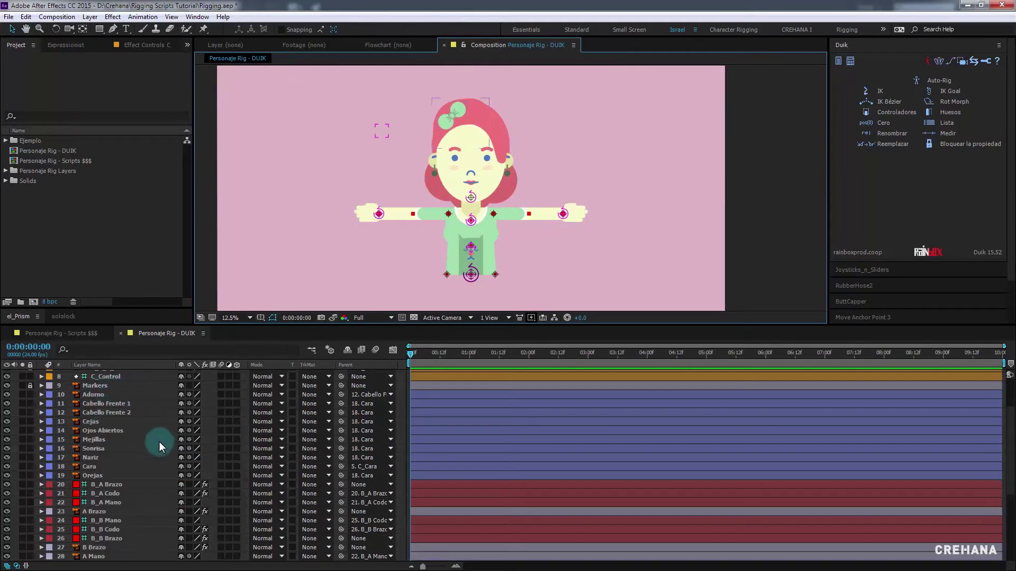
scroll(147, 439, "up", 3)
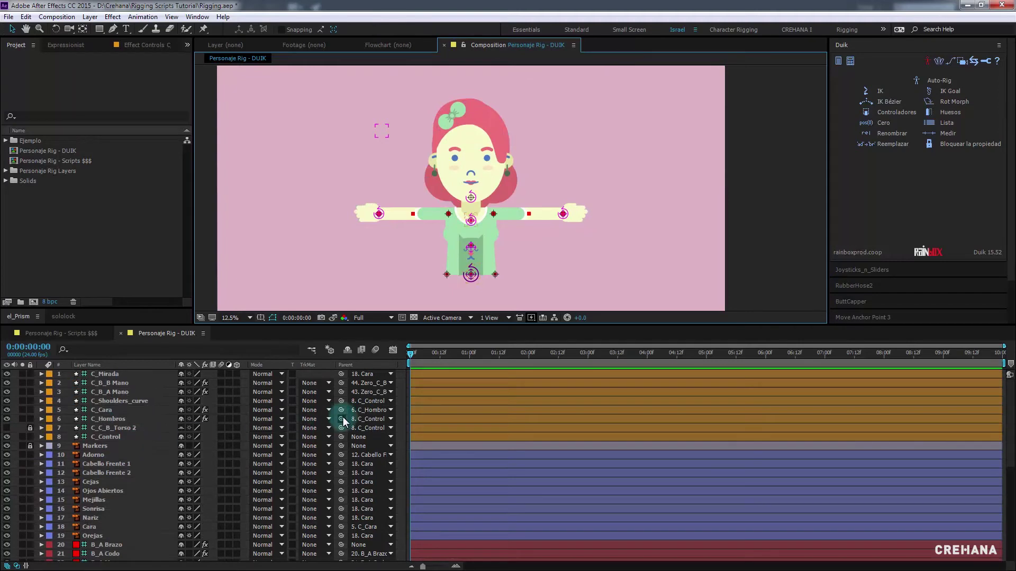
key("ctrl+s")
Lock, hide and mark shy the left-arm bones B_A Brazo, Codo and Mano
left_click(411, 356)
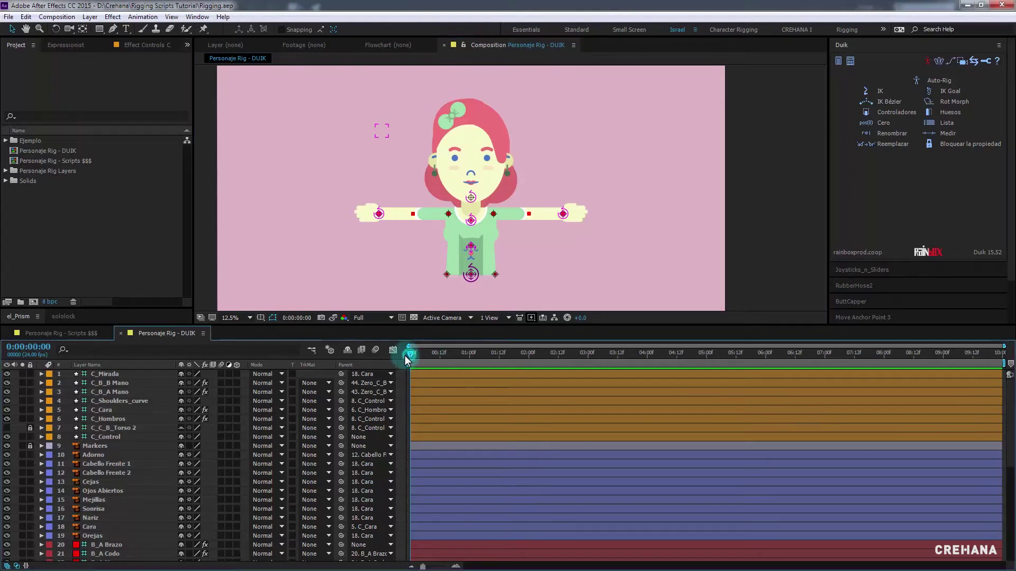
left_click(79, 438)
scroll(106, 474, "down", 2)
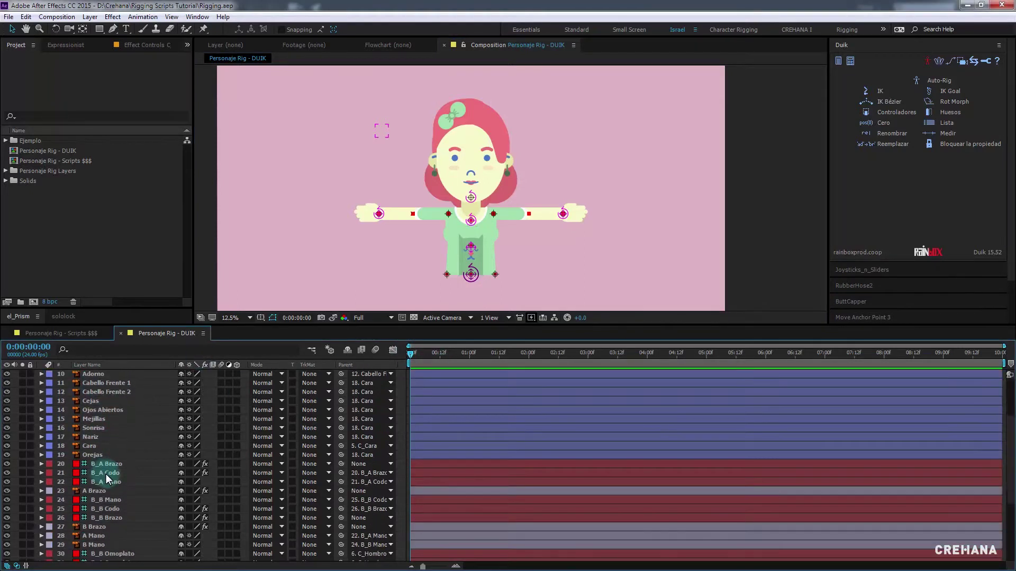
scroll(106, 474, "down", 2)
scroll(119, 412, "down", 2)
left_click(116, 411)
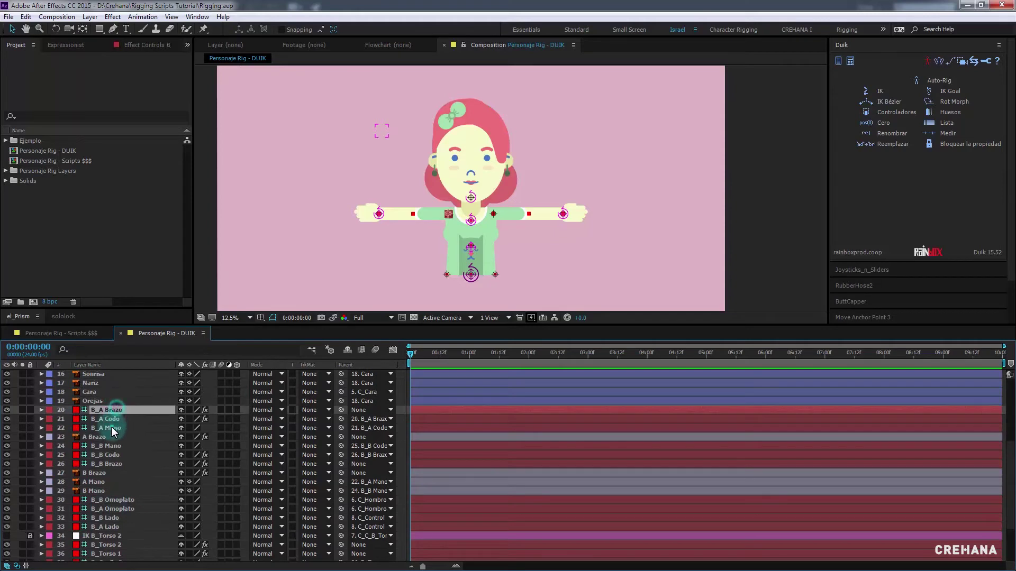
left_click(112, 427, "shift")
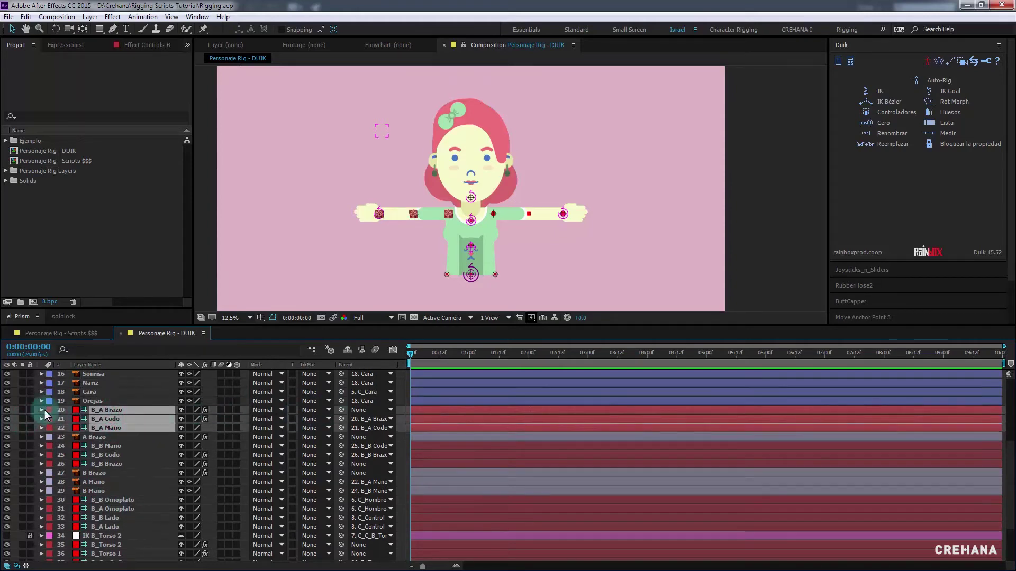
left_click(30, 410)
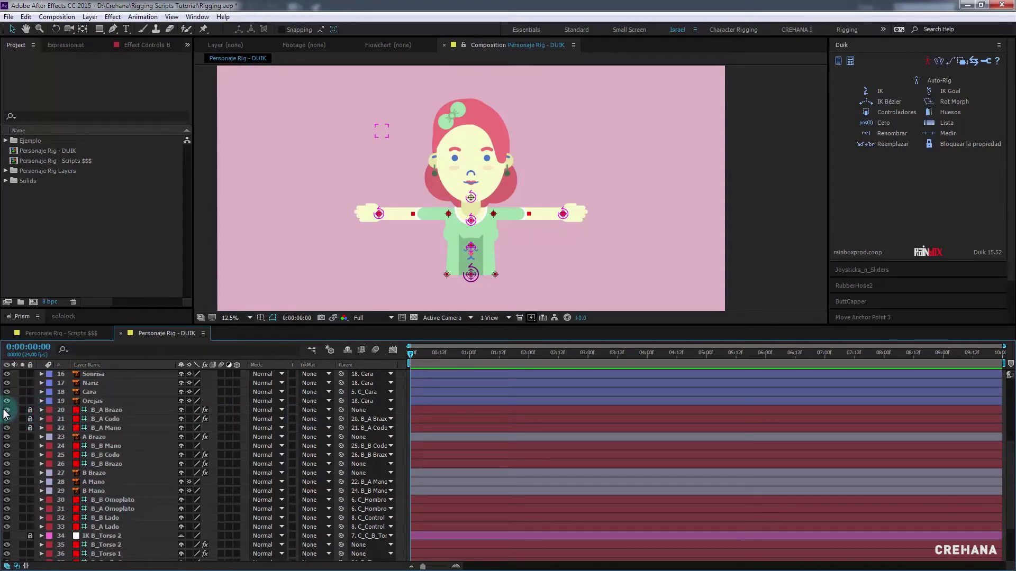
left_click_drag(6, 410, 6, 428)
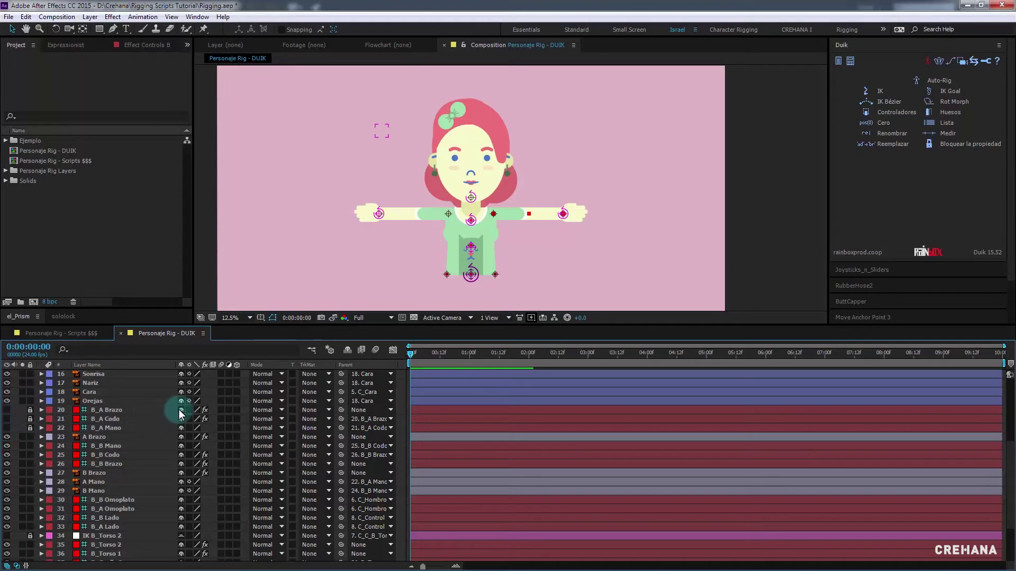
left_click_drag(181, 410, 181, 427)
Hide, lock and mark shy the right-arm B_B bone layers
left_click(105, 446)
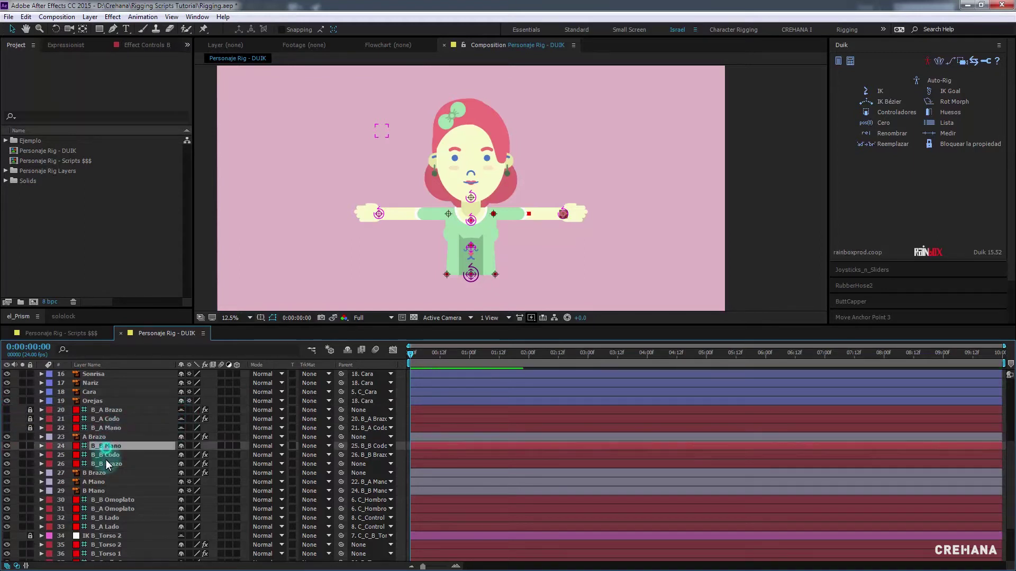
left_click(105, 463, "shift")
mouse_move(6, 449)
left_mouse_down()
mouse_move(6, 464)
mouse_move(31, 464)
left_mouse_up()
left_click(180, 447)
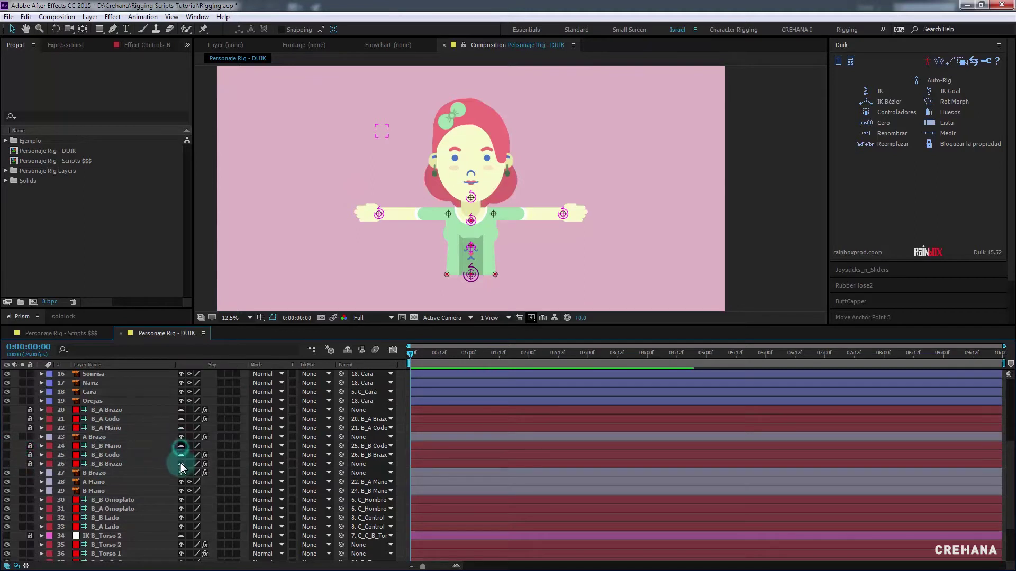
Lock, hide and mark shy bones B_B Omoplato through B_Cuello 1
scroll(165, 458, "down", 1)
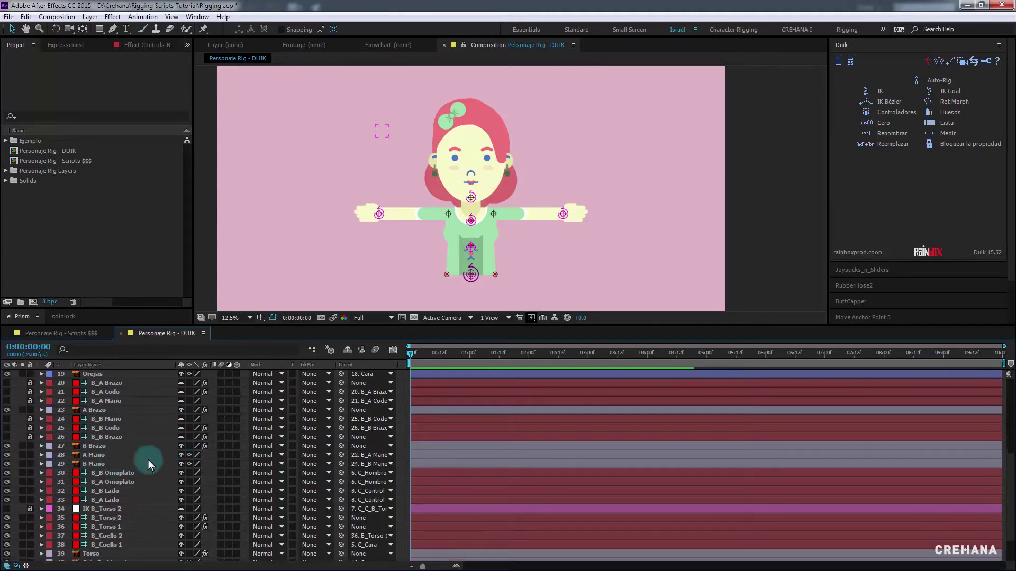
left_click_drag(29, 475, 30, 518)
scroll(34, 497, "down", 1)
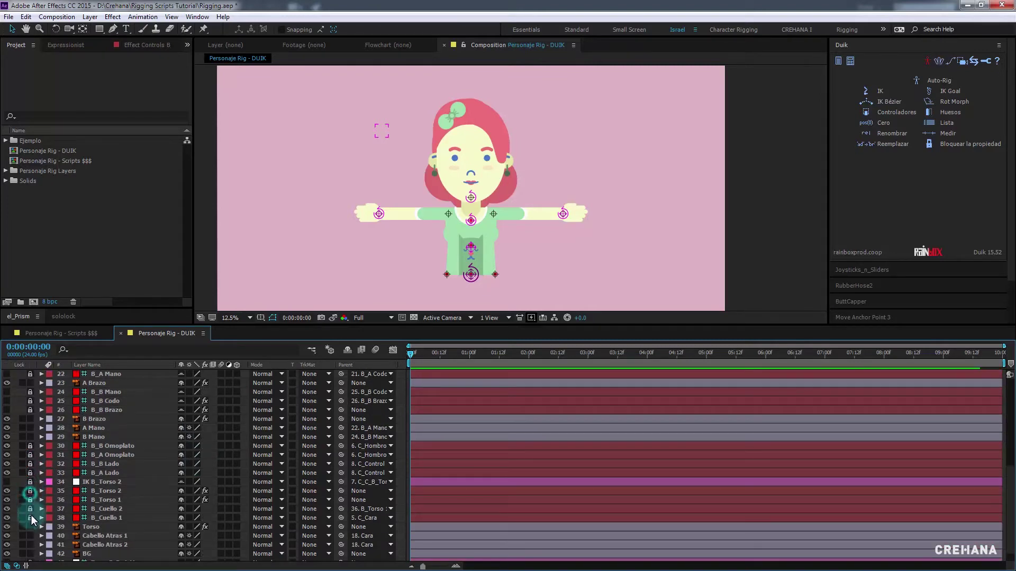
left_click_drag(7, 446, 7, 518)
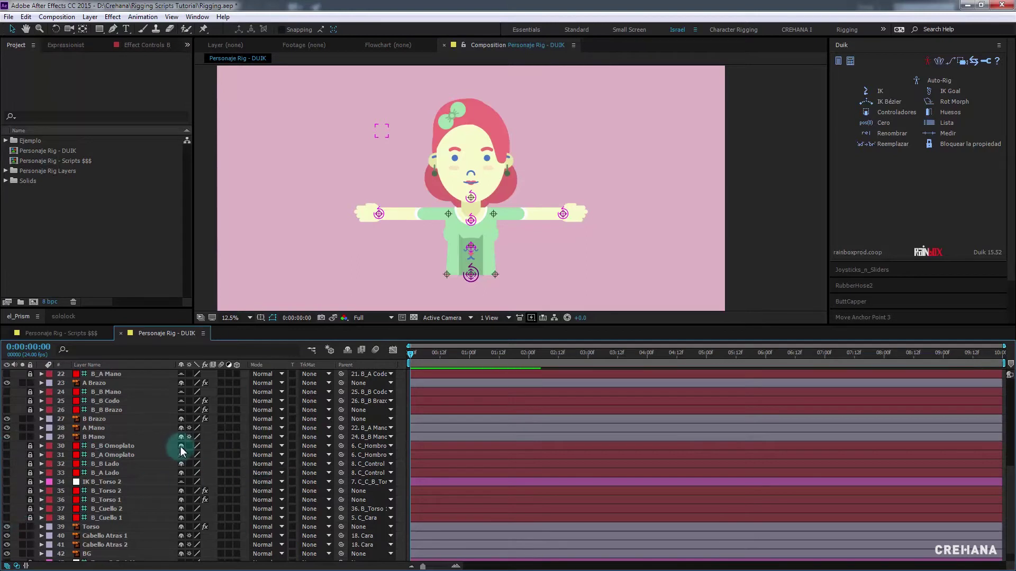
left_click_drag(181, 446, 182, 518)
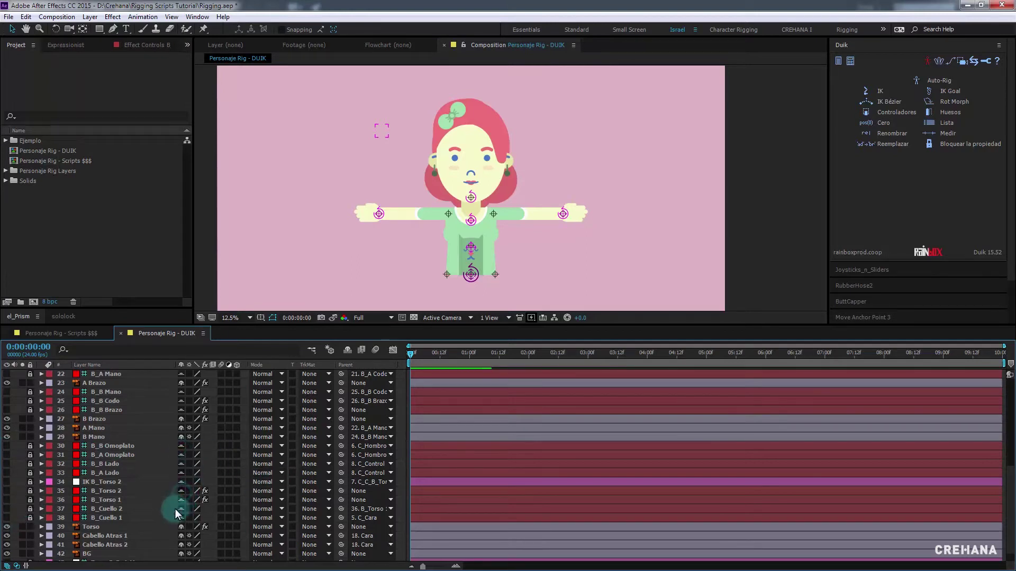
scroll(143, 477, "down", 1)
scroll(142, 531, "up", 3)
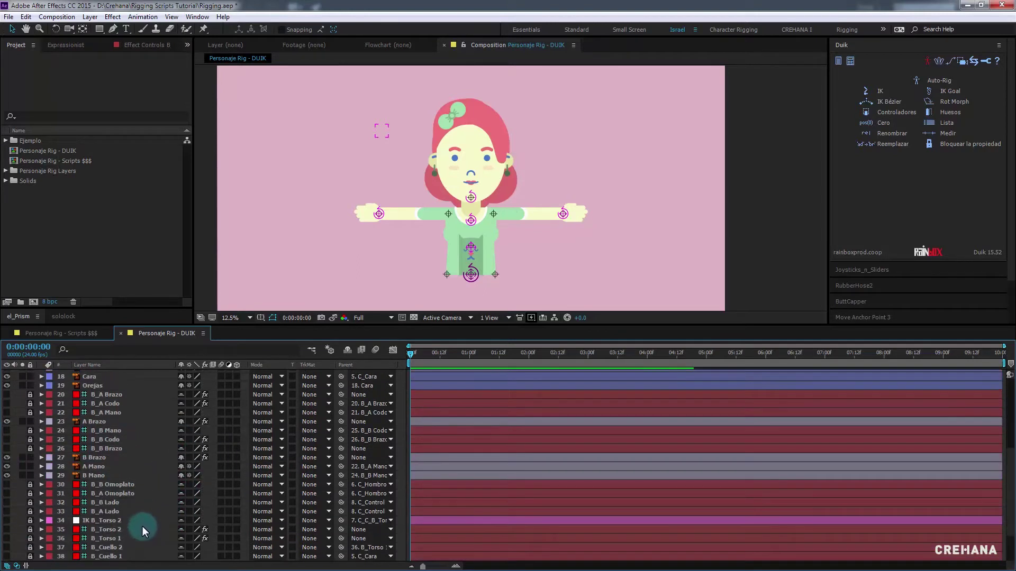
scroll(140, 516, "up", 4)
Turn on Hide Shy Layers and lock all art layers from Adorno to BG
scroll(140, 465, "up", 4)
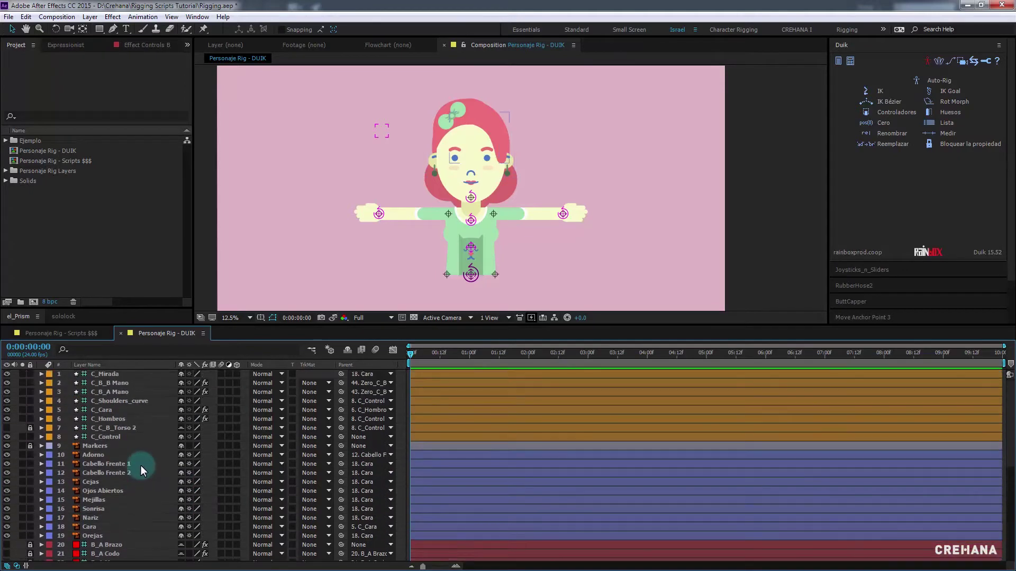
left_click(347, 350)
scroll(182, 473, "down", 2)
scroll(159, 469, "up", 2)
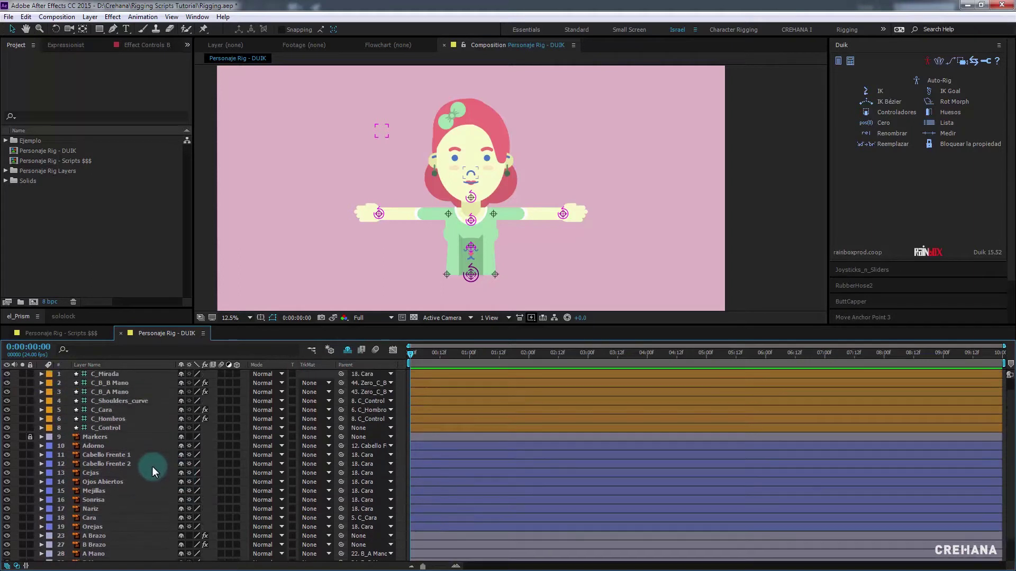
left_click(94, 446)
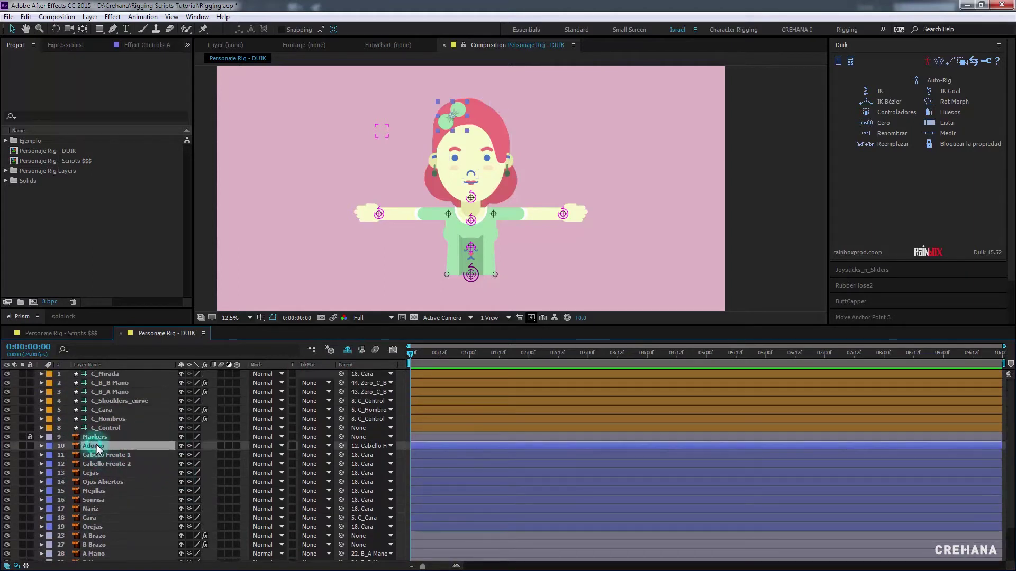
scroll(99, 450, "down", 2)
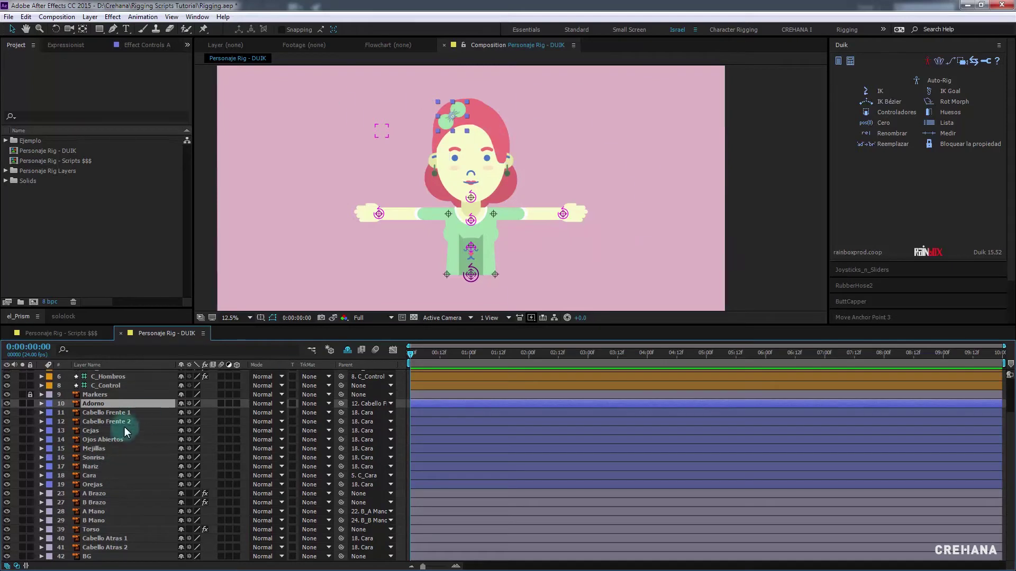
left_click(93, 555, "shift")
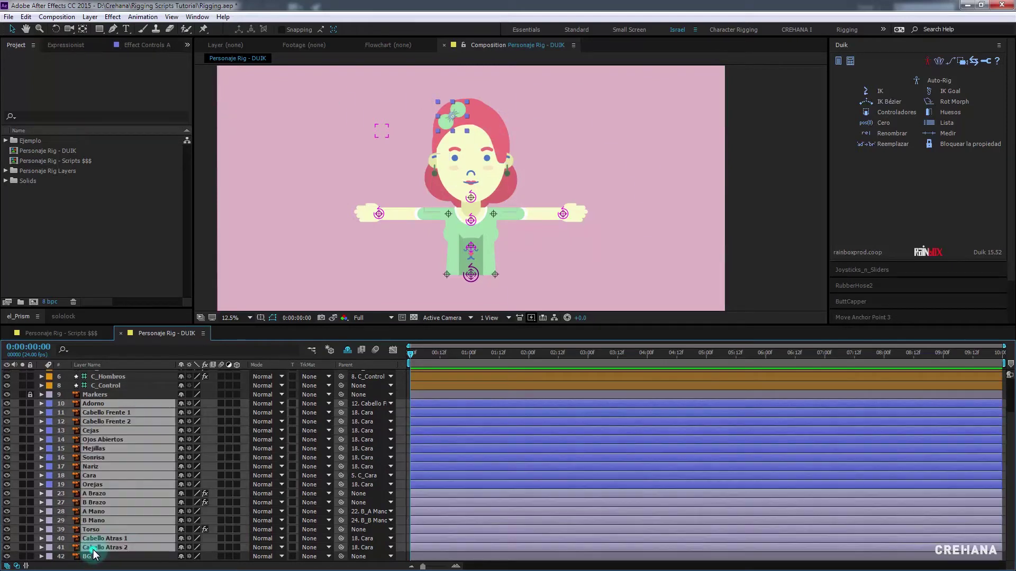
left_click(29, 405)
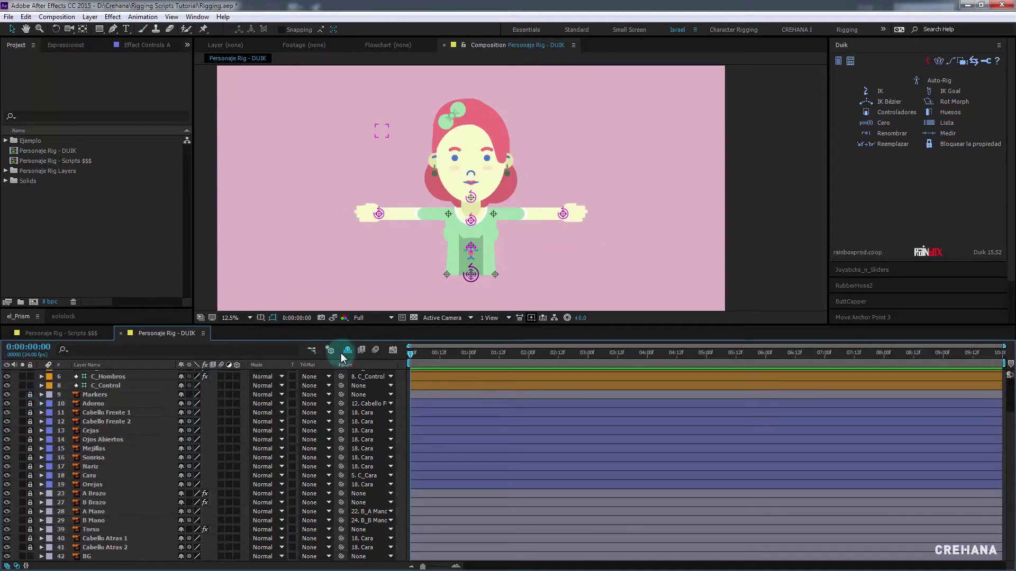
Hide the Markers layer and mark Markers, Adorno and the front-hair layers shy
left_click(7, 395)
left_click(181, 396)
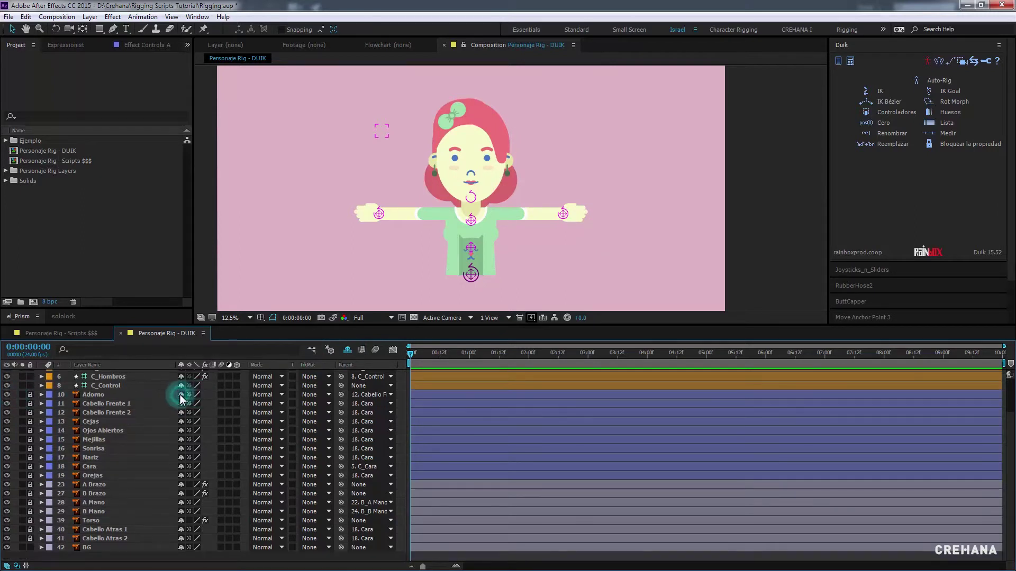
left_click(181, 396)
left_click(180, 396)
left_click(181, 396)
left_click(181, 396)
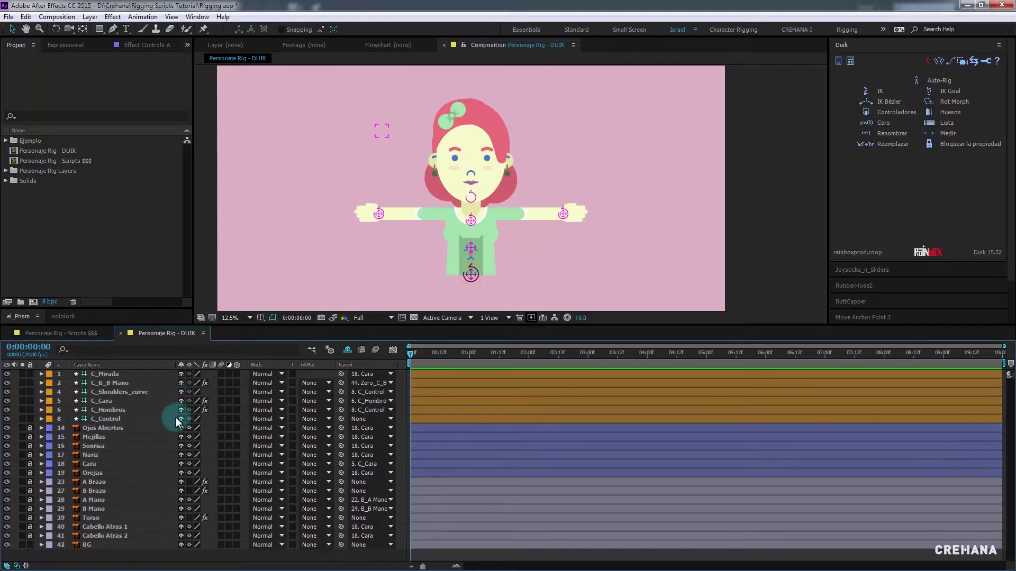
key("ctrl+z")
key("ctrl+z")
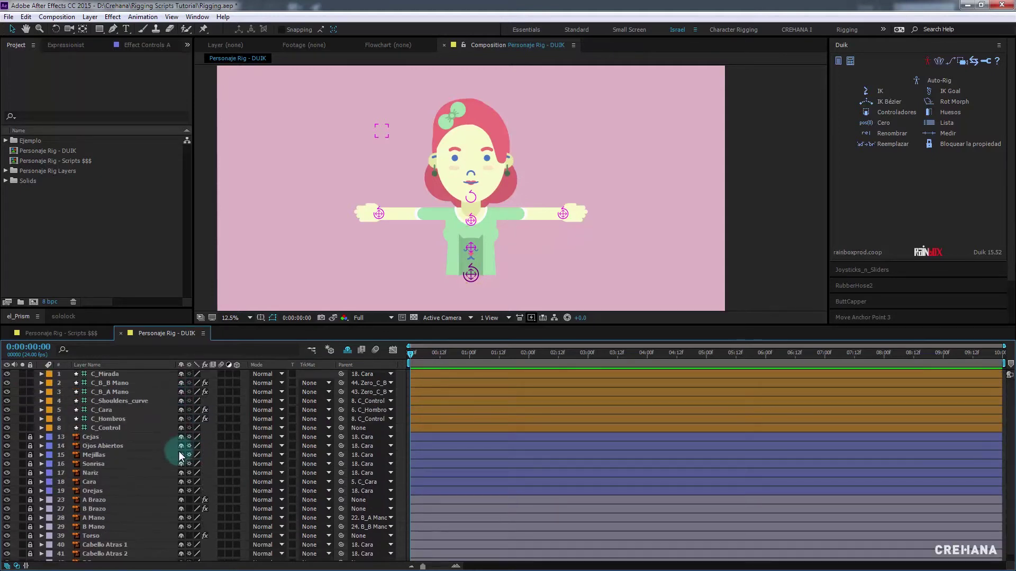
Mark the face layers Cejas, Ojos Abiertos, Sonrisa, Nariz, Cara and Orejas shy
left_click(181, 437)
left_click(181, 437)
left_click(181, 446)
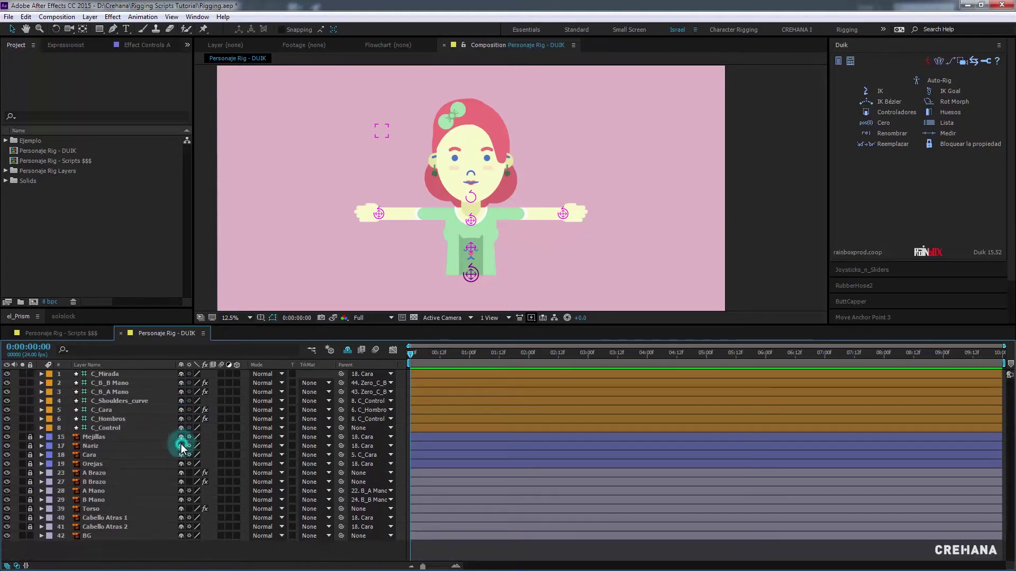
left_click(181, 446)
left_click(181, 446)
left_click(181, 446)
Mark the arm, hand, Torso, Cabello Atras, Mejillas and BG layers shy
left_click(181, 445)
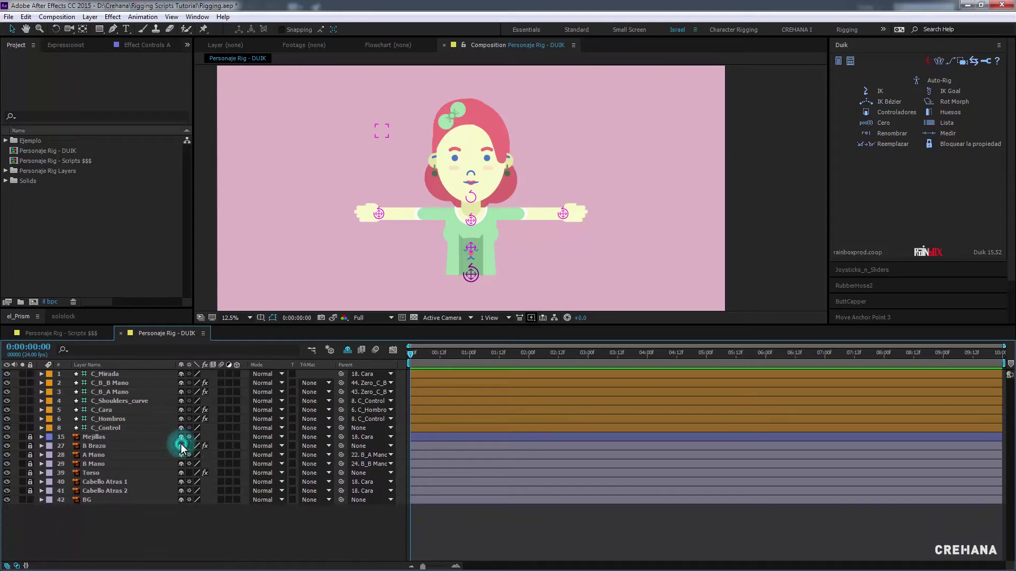
left_click(181, 446)
left_click(181, 446)
left_click(180, 446)
left_click(181, 446)
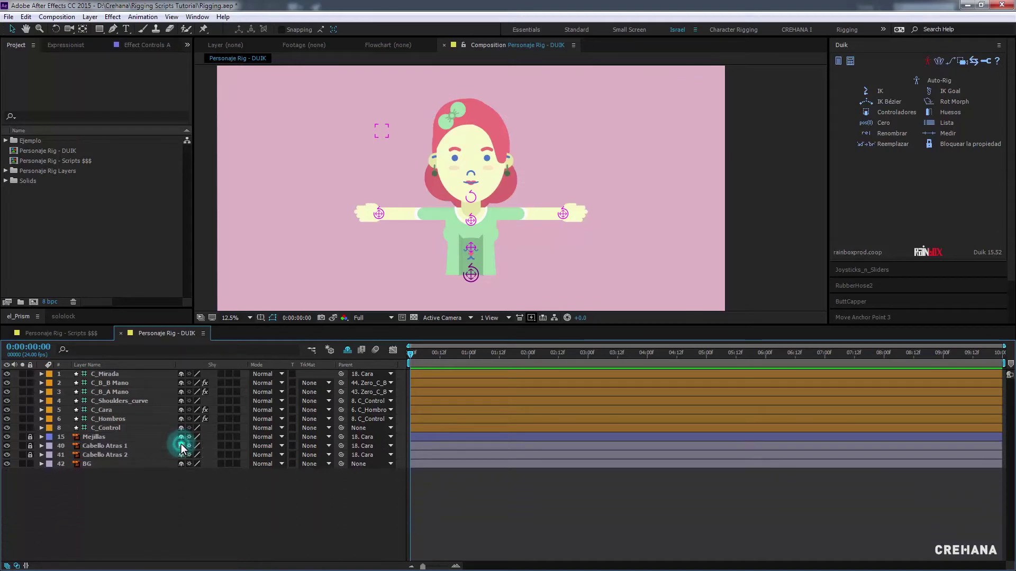
left_click(181, 446)
left_click(181, 446)
left_click(182, 437)
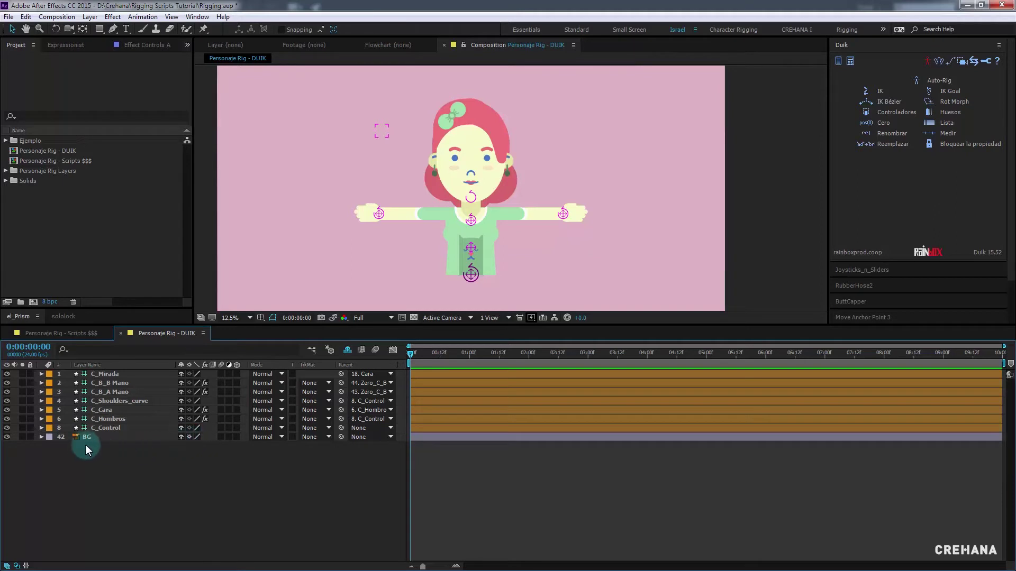
left_click(181, 437)
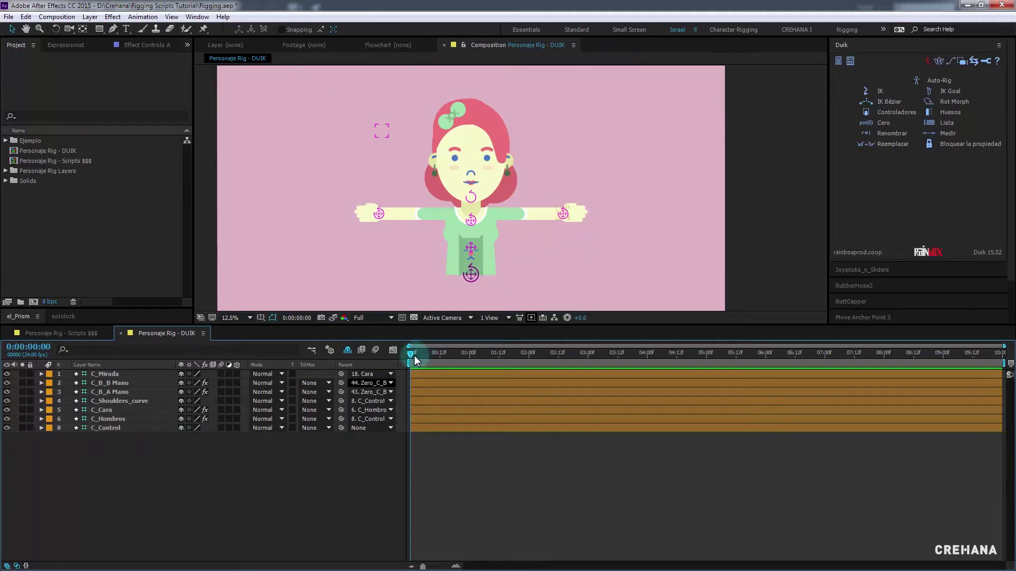
Rename the C_Shoulders_curve controller layer to C_Centro
left_click(119, 376)
left_click(127, 402)
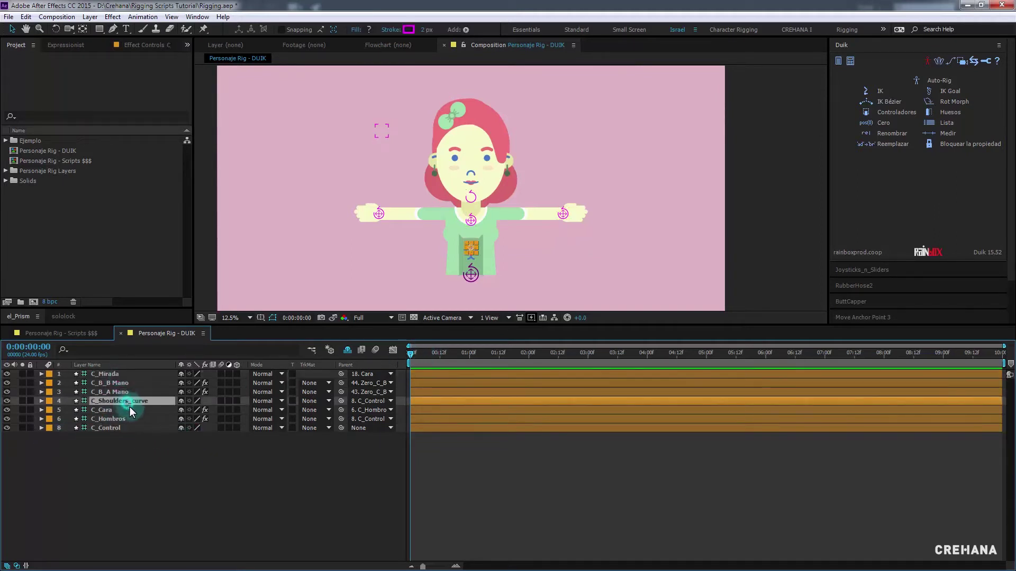
left_click(123, 456)
left_click(125, 402)
key("Return")
left_click_drag(94, 401, 143, 401)
type("C_Cen")
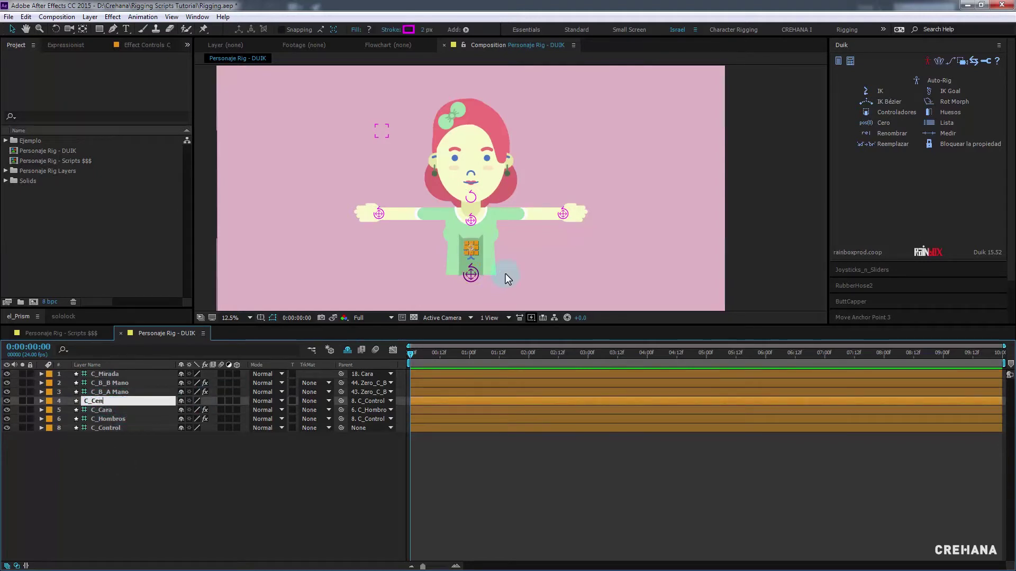
type("tro")
key("Return")
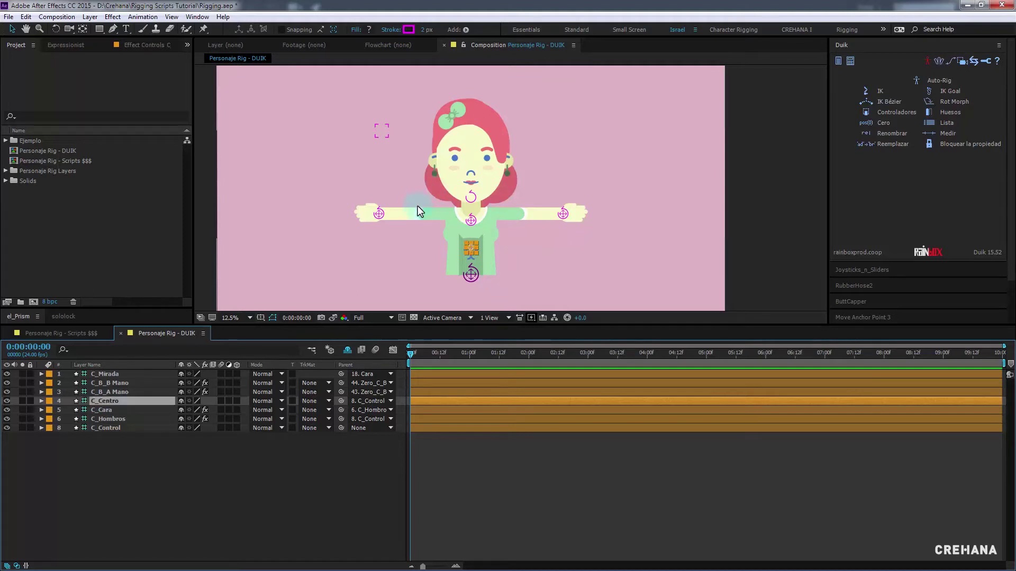
Uncheck IK Clockwise on C_B_A Mano to flip the elbow, then drag the hand to test
left_click_drag(381, 216, 402, 247)
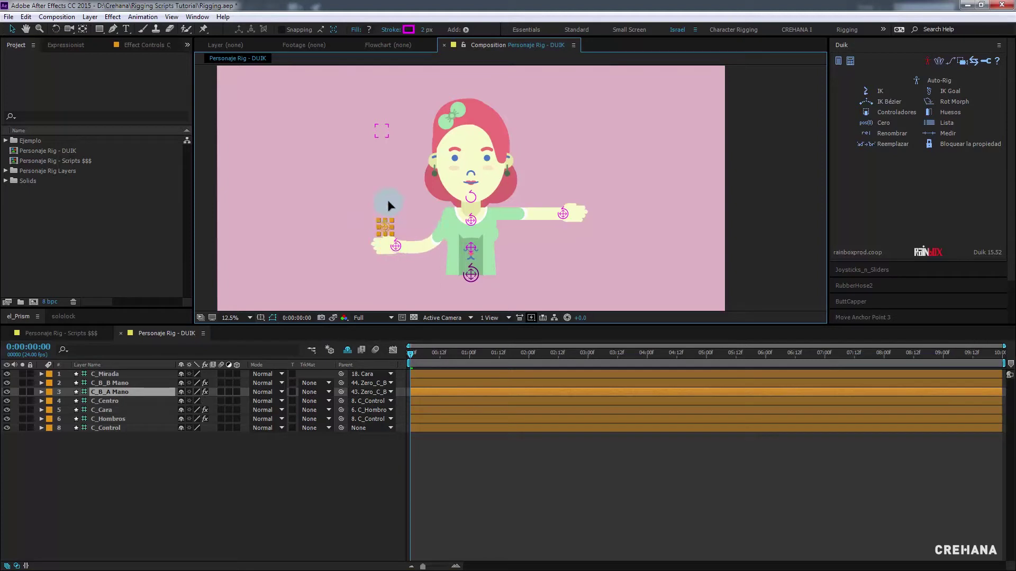
left_click_drag(402, 251, 394, 202)
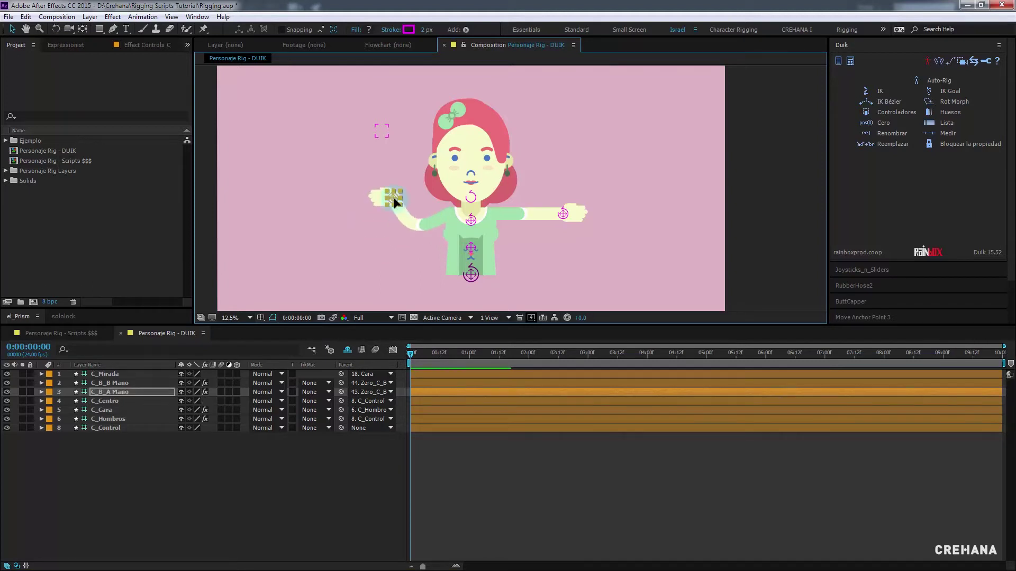
key("F3")
left_click(94, 94)
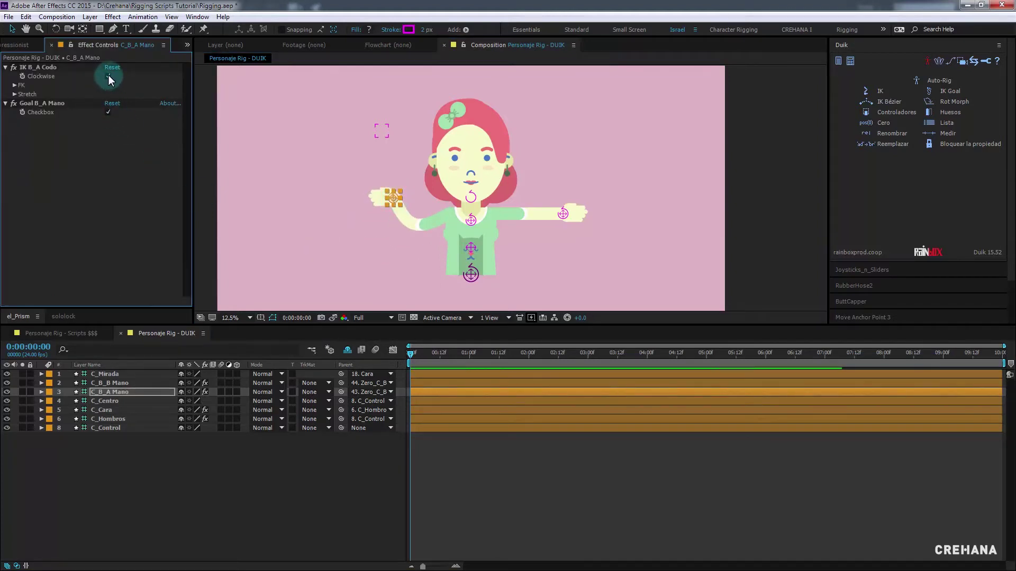
left_click(109, 77)
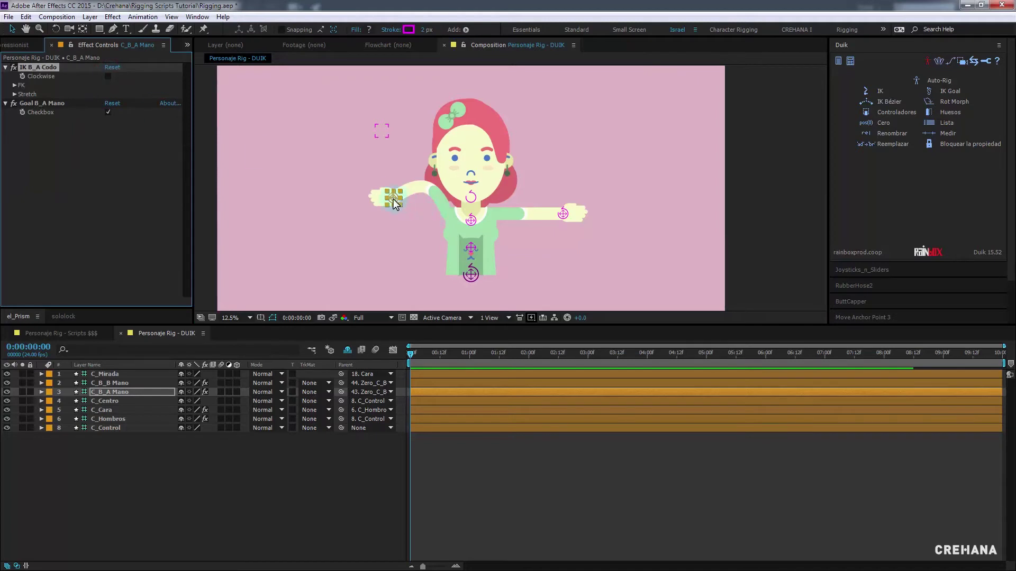
left_click_drag(394, 203, 337, 239)
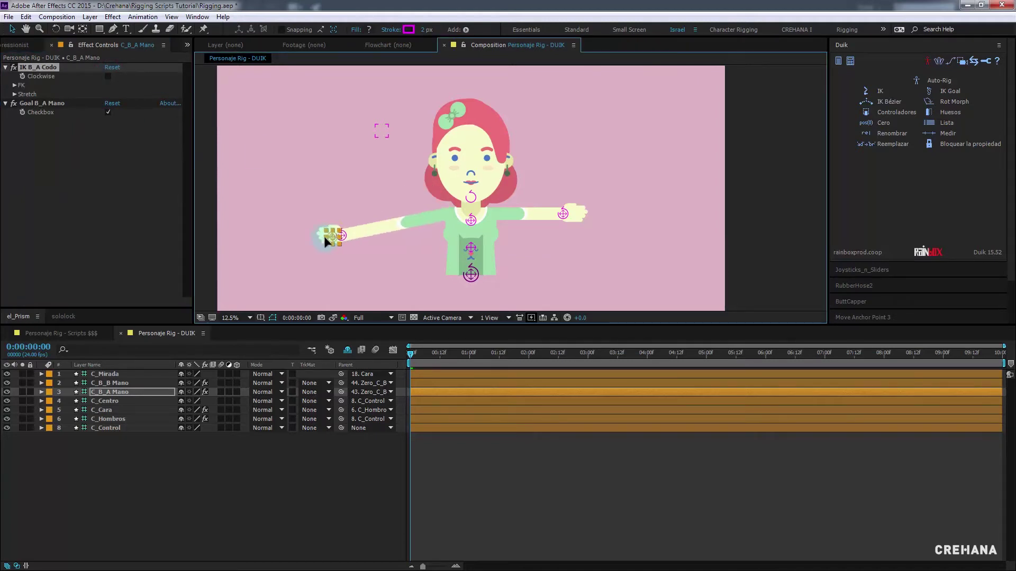
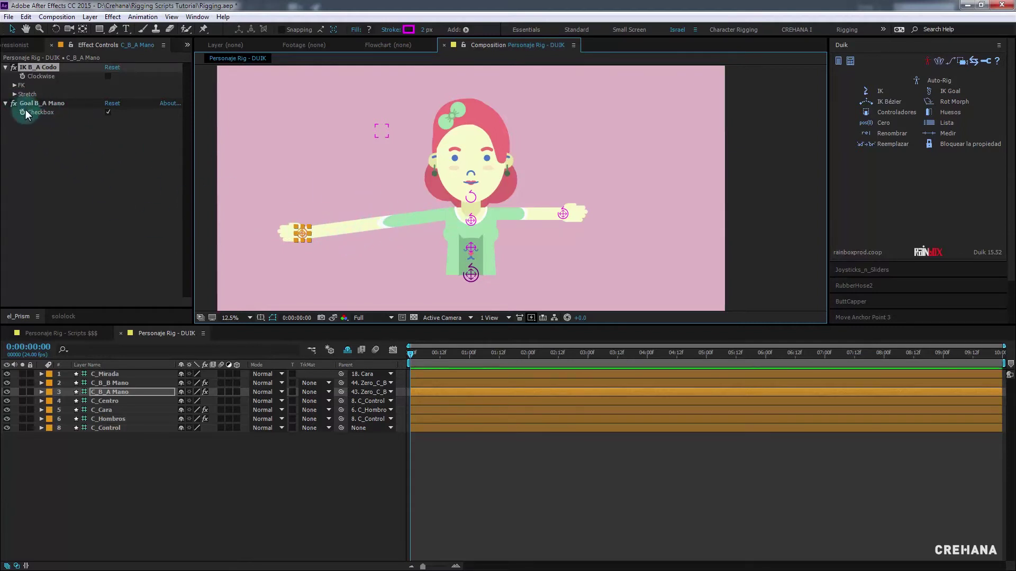
Toggle Auto-Stretch off and back on in the elbow IK's Stretch options
left_click(14, 95)
left_click(93, 108)
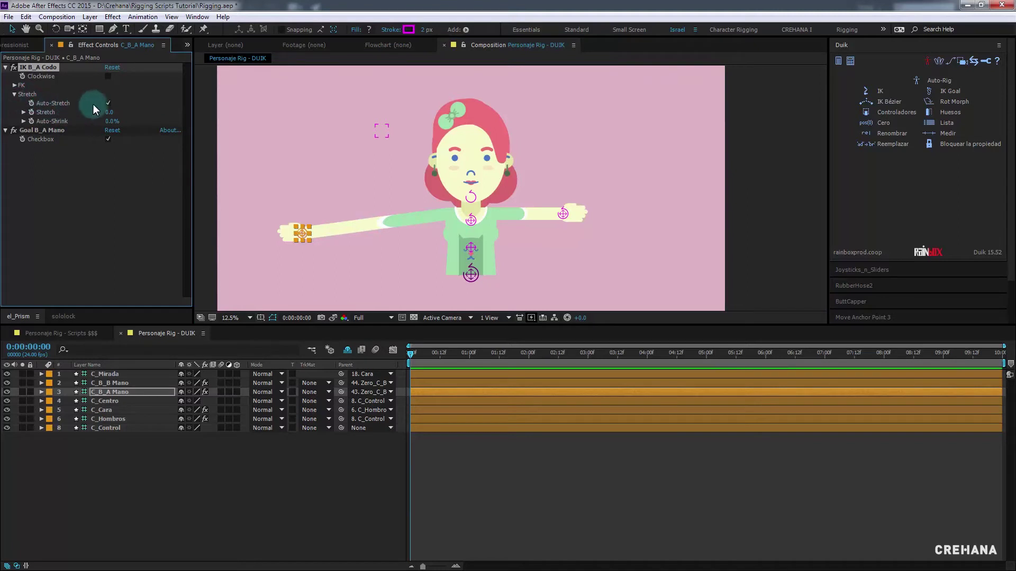
left_click(107, 103)
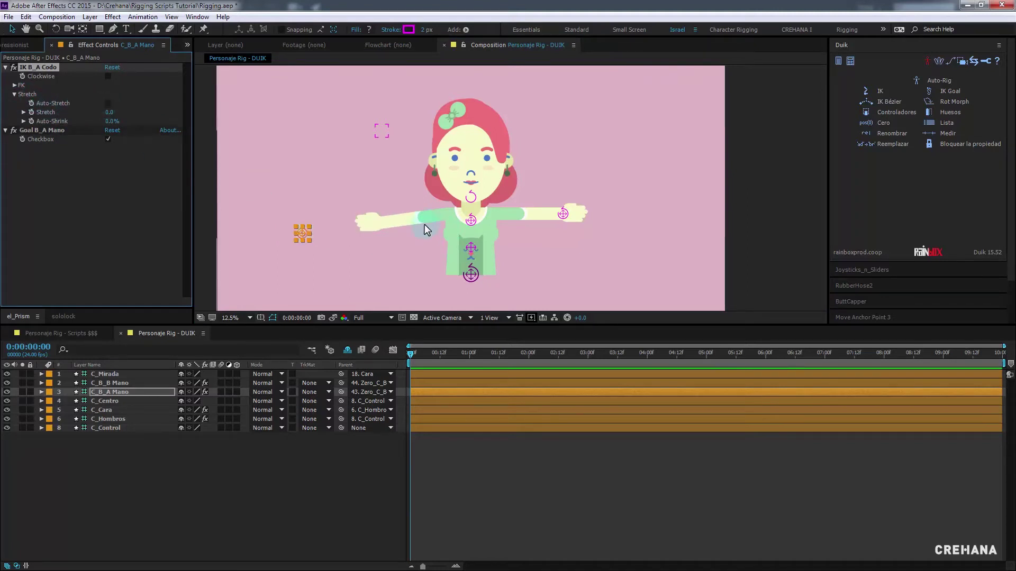
left_click(305, 233)
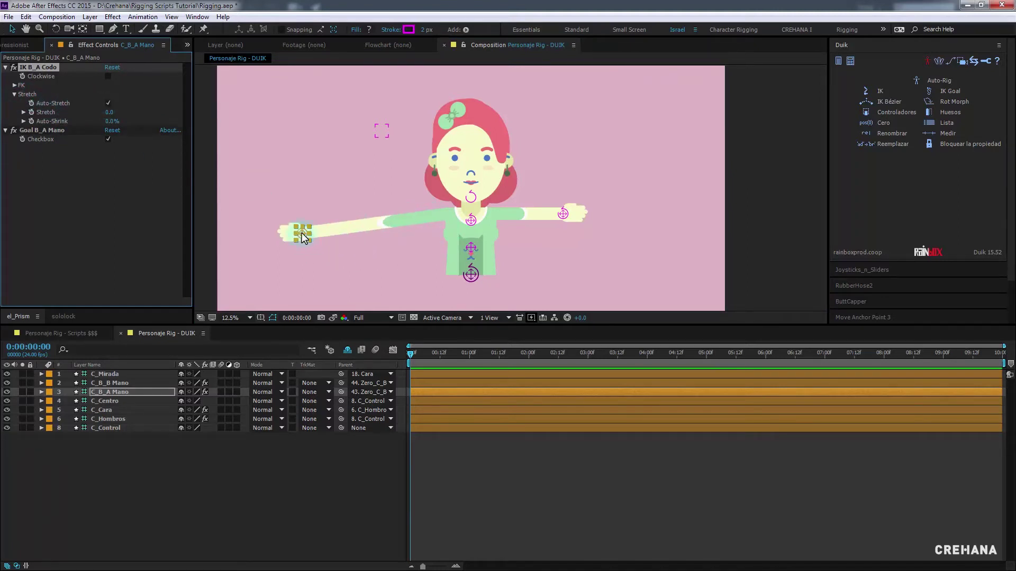
Drag both hand controllers down to bend the arms, and rotate the left hand
left_click_drag(361, 229, 417, 258)
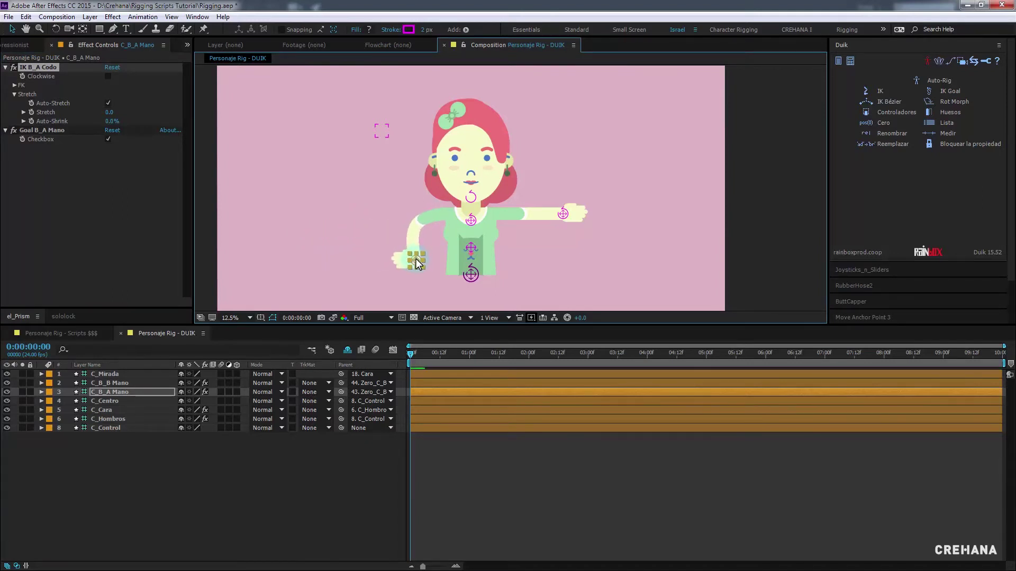
scroll(416, 260, "up", 1)
key("w")
left_click_drag(417, 264, 418, 265)
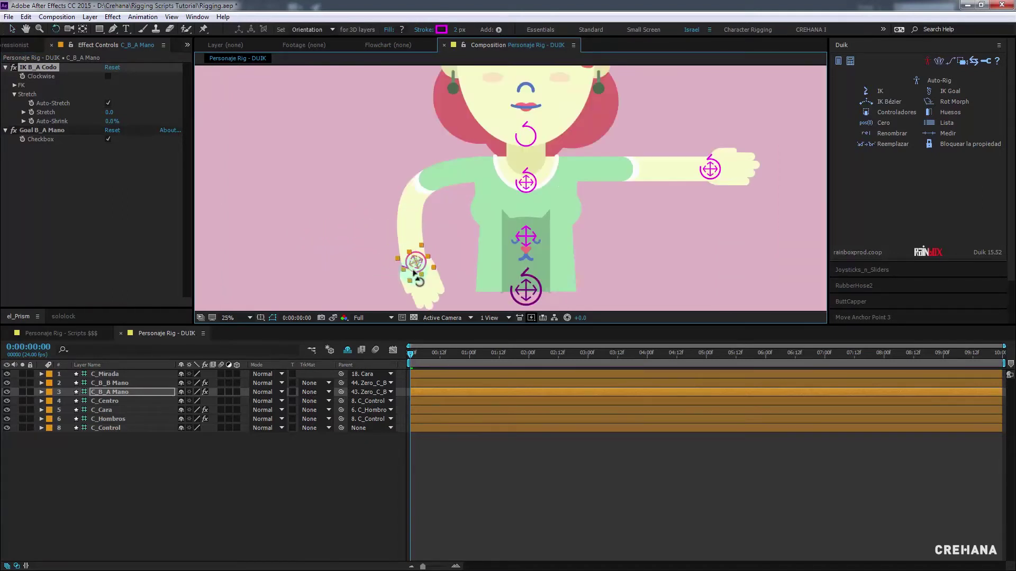
scroll(459, 249, "down", 1)
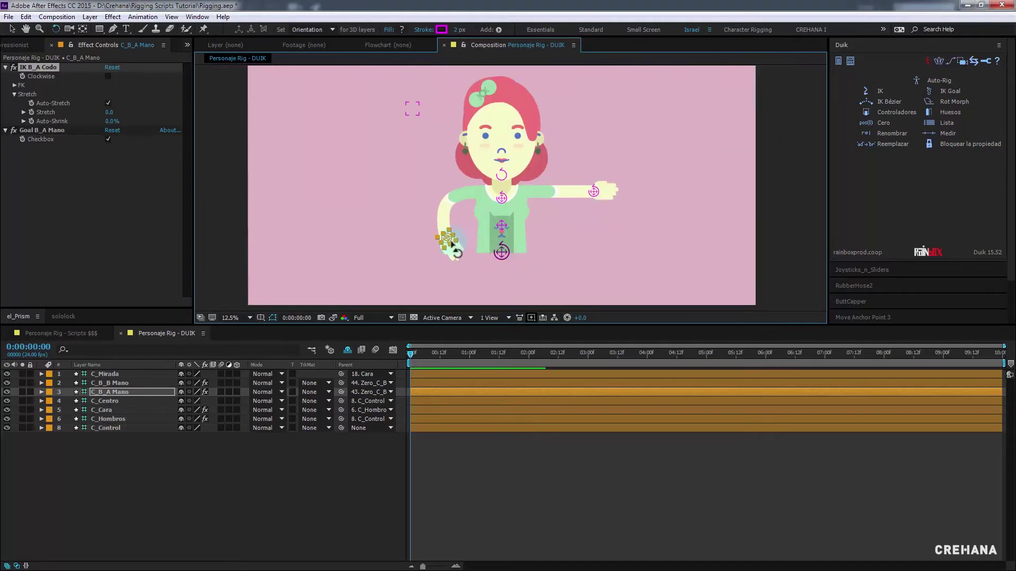
key("v")
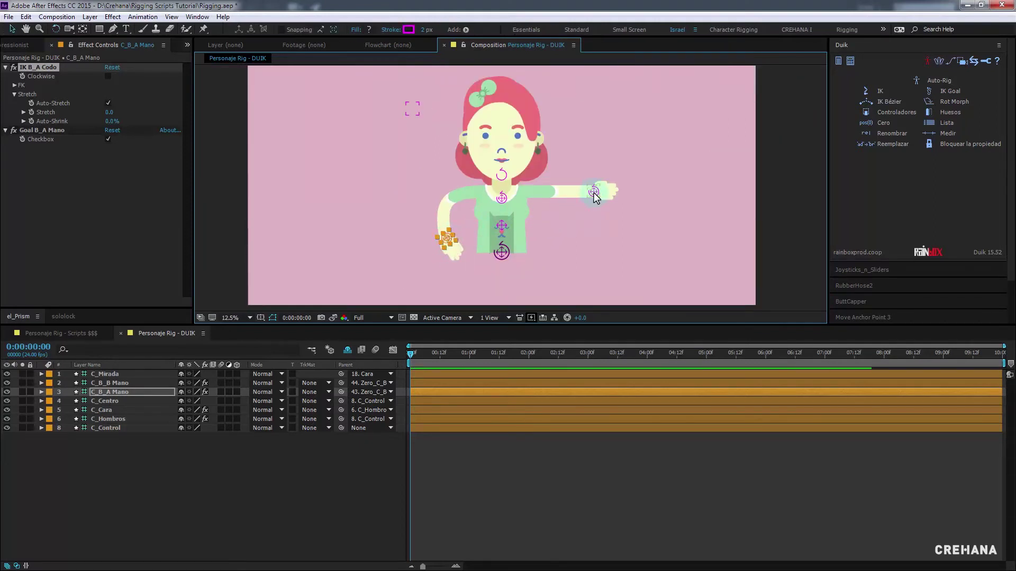
left_click_drag(595, 193, 577, 224)
Rotate the C_B_B Mano hand controller to 61°
key("r")
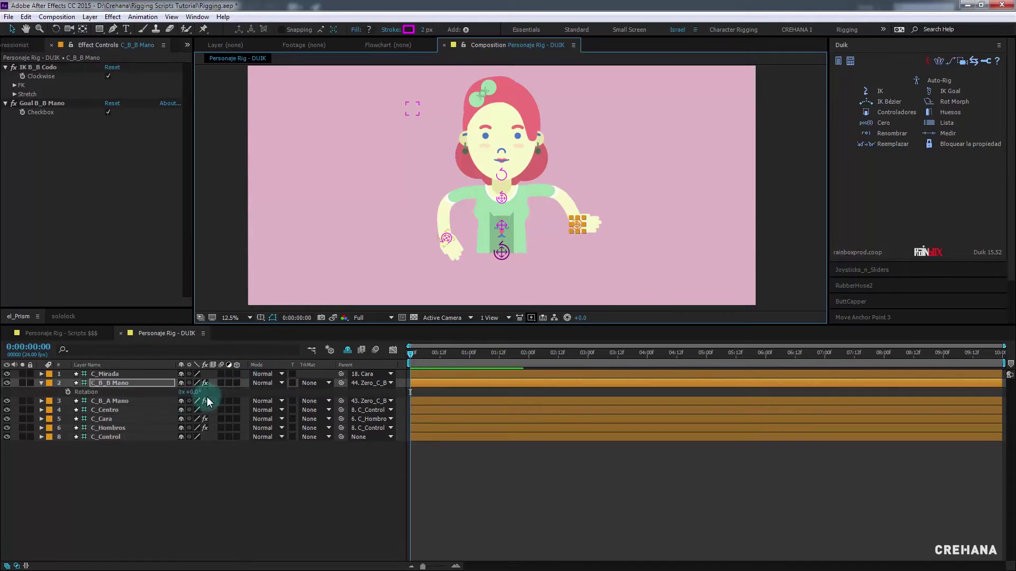
left_click(195, 392)
left_click_drag(195, 392, 228, 385)
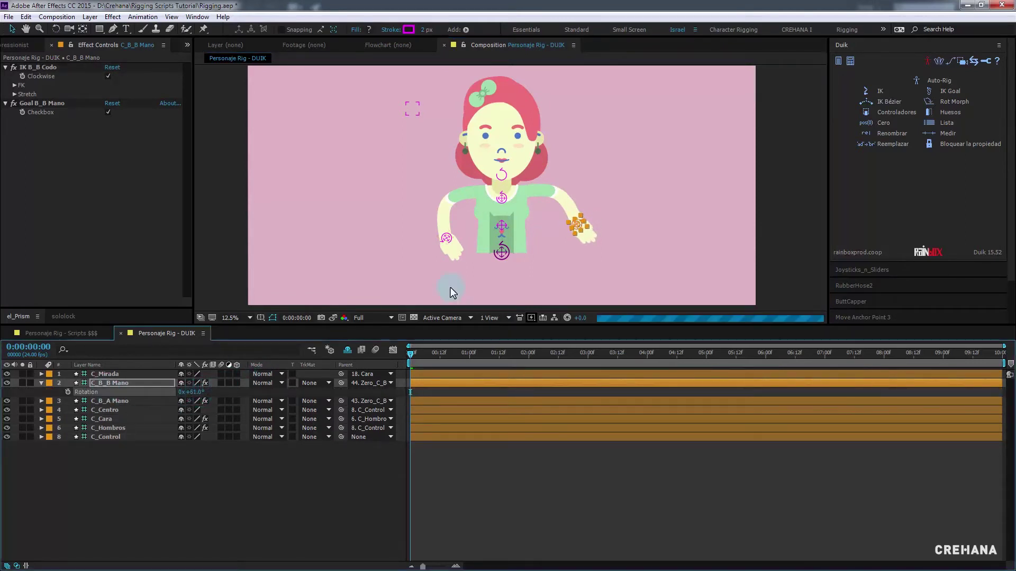
Nudge the C_Centro torso and C_Hombros shoulder controllers to test how the body follows
left_click(502, 225)
scroll(503, 225, "up", 1)
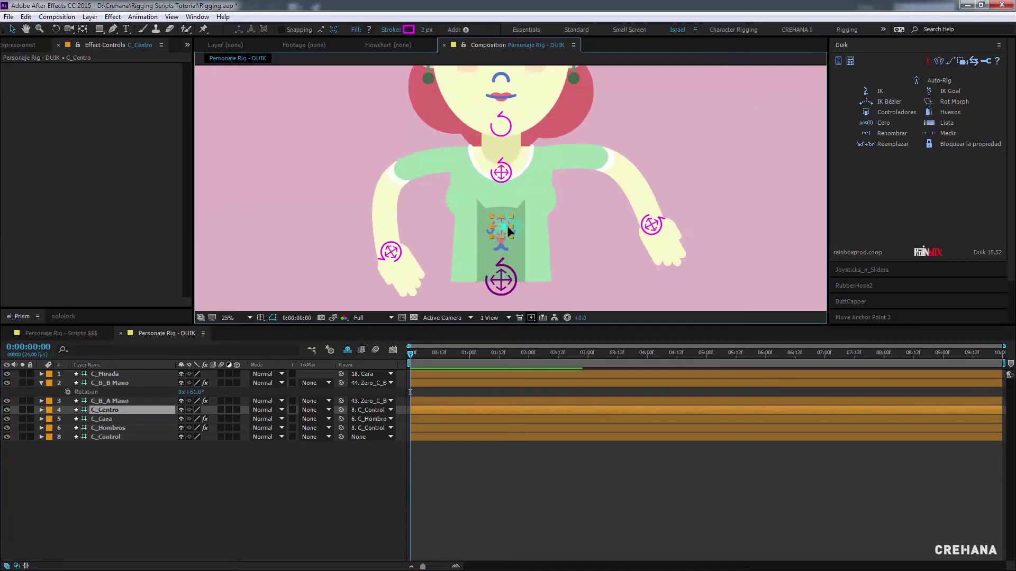
left_click_drag(503, 227, 492, 233)
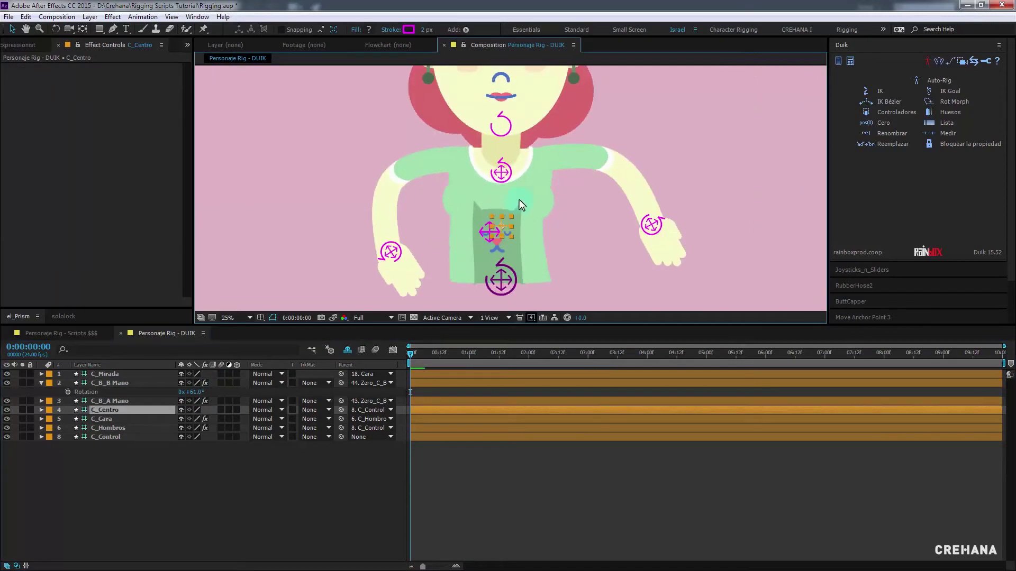
scroll(517, 212, "up", 3)
left_click(509, 245)
left_click_drag(513, 247, 486, 252)
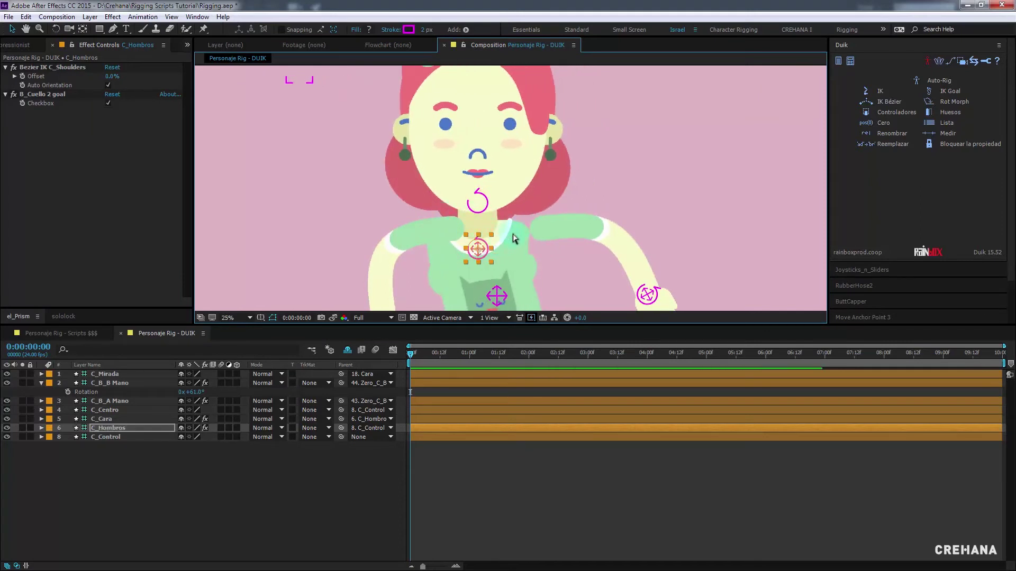
left_click_drag(480, 248, 499, 243)
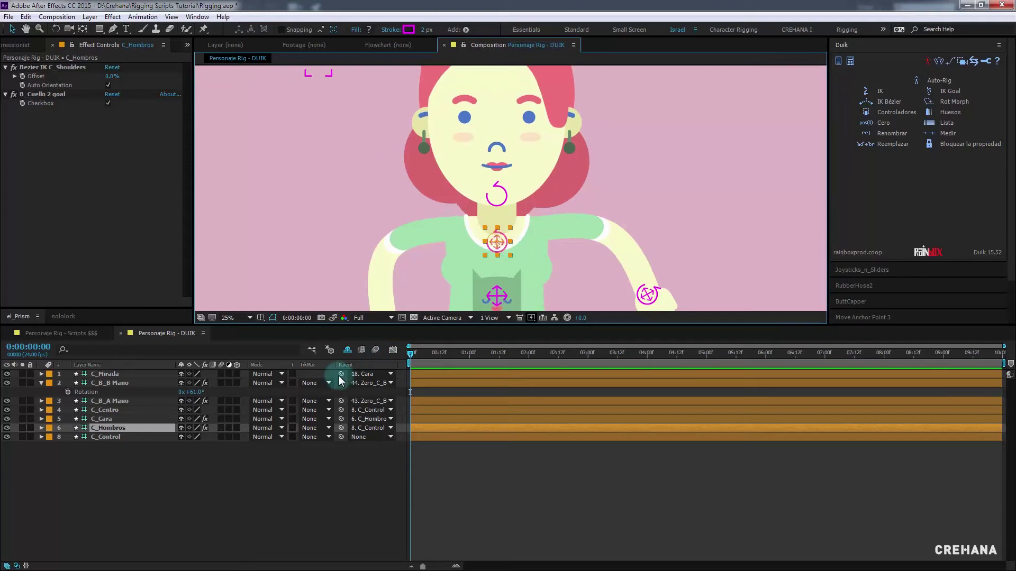
Reveal shy layers, then unlock B_A Brazo, parent it to 31. B_A Omoplato, and relock it
left_click(347, 351)
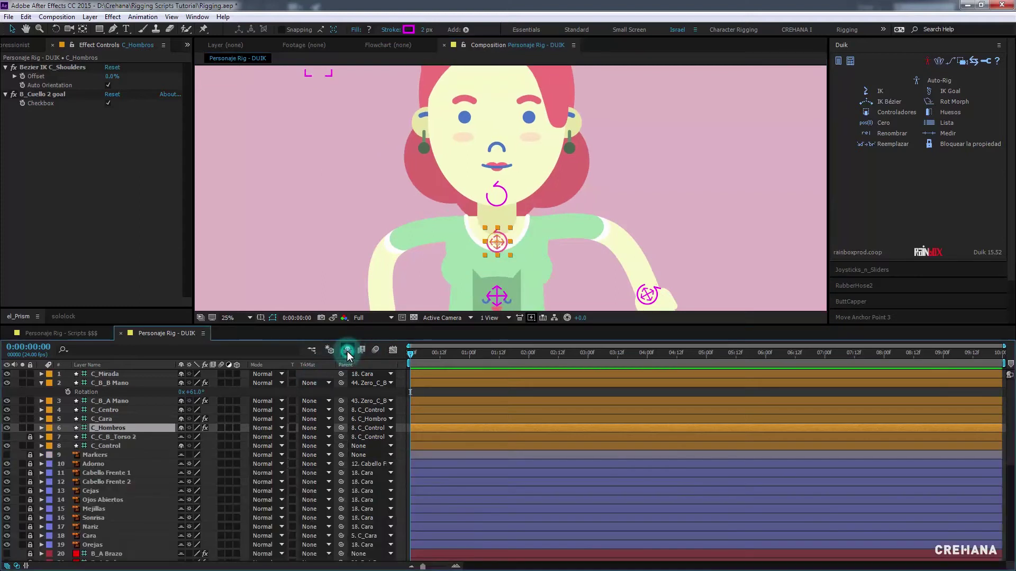
scroll(186, 489, "down", 2)
scroll(118, 493, "down", 1)
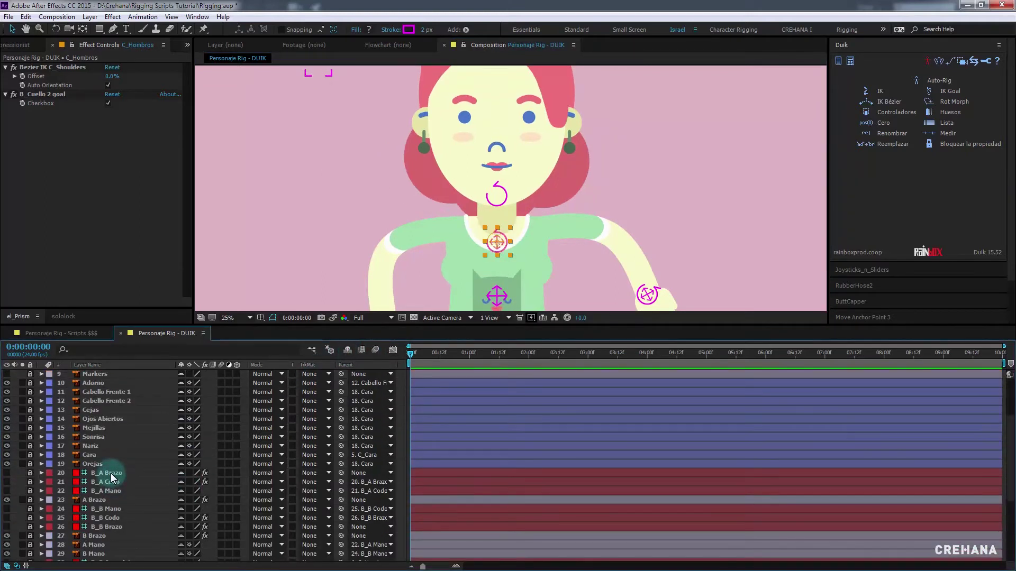
left_click(112, 472)
left_click(30, 473)
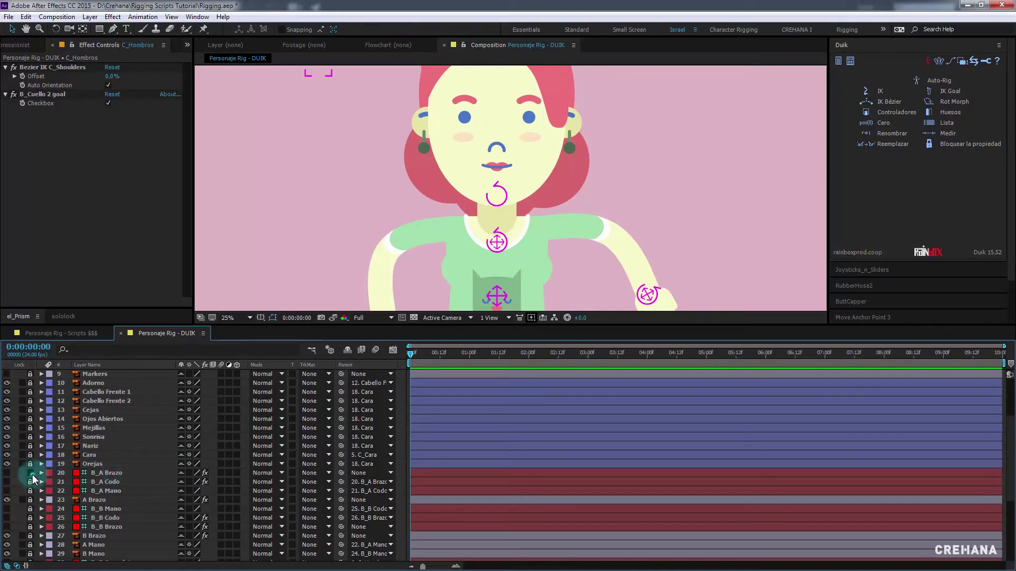
left_click(112, 473)
left_click(340, 478)
left_click(358, 475)
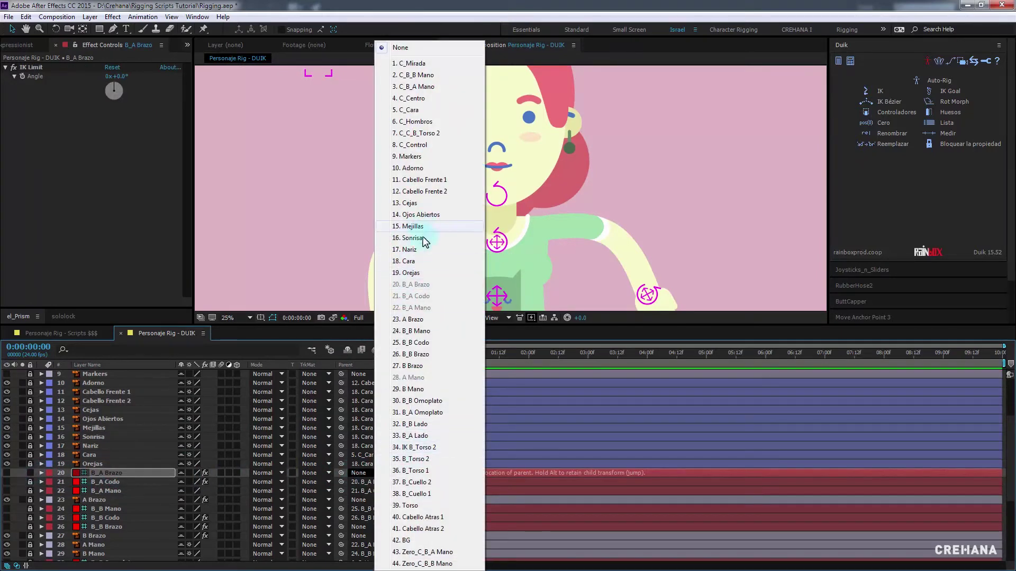
left_click(440, 412)
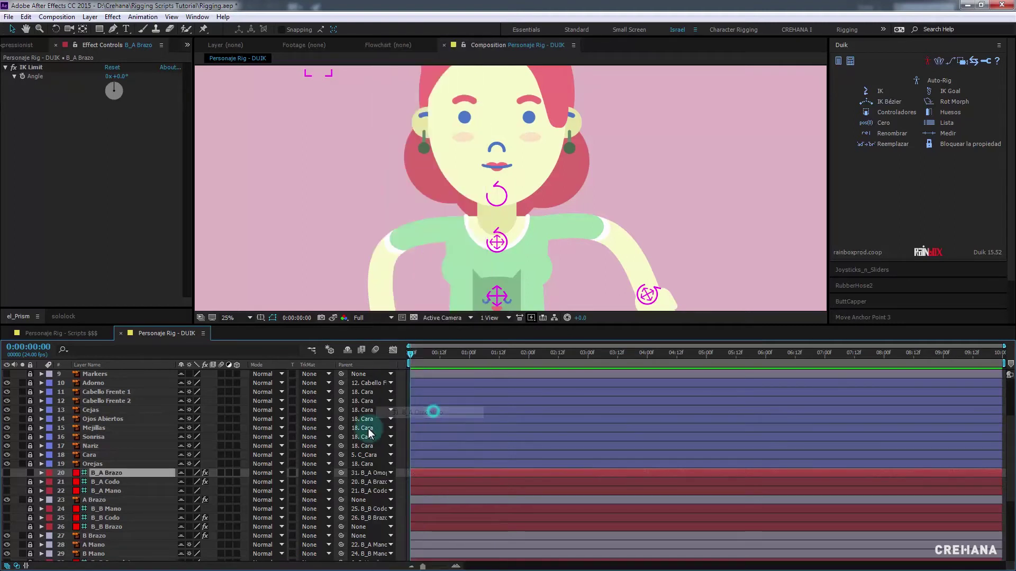
left_click(28, 470)
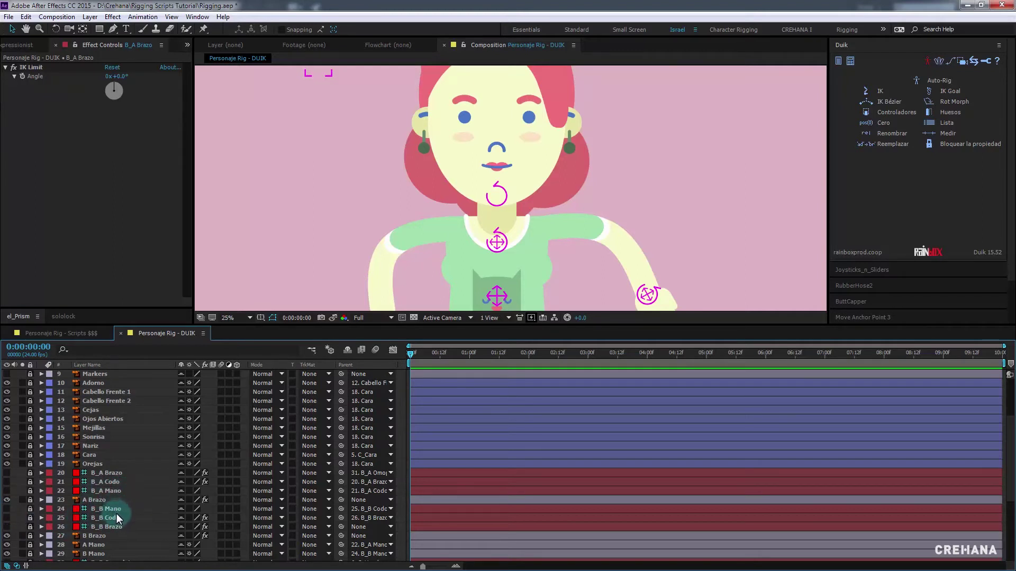
Parent B_B Brazo to 30. B_B Omoplato, relock it, and drag the shoulders to test
left_click(112, 527)
left_click(30, 527)
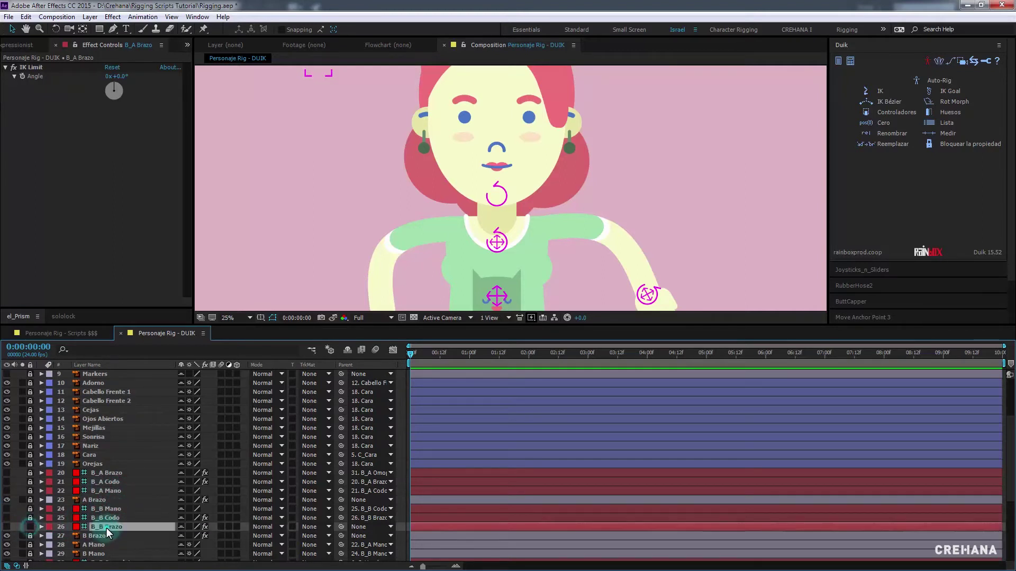
left_click(364, 526)
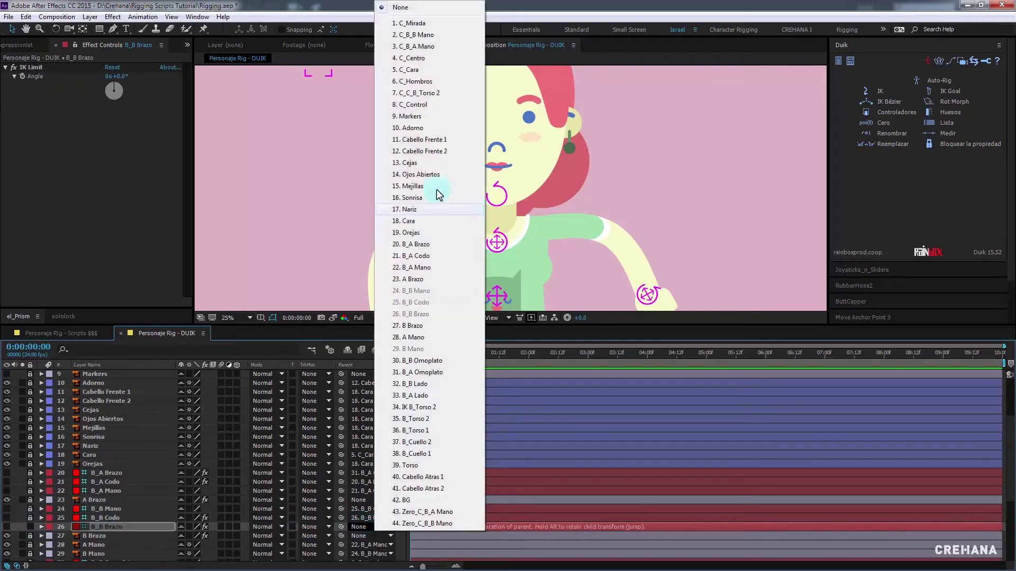
left_click(428, 361)
left_click(29, 527)
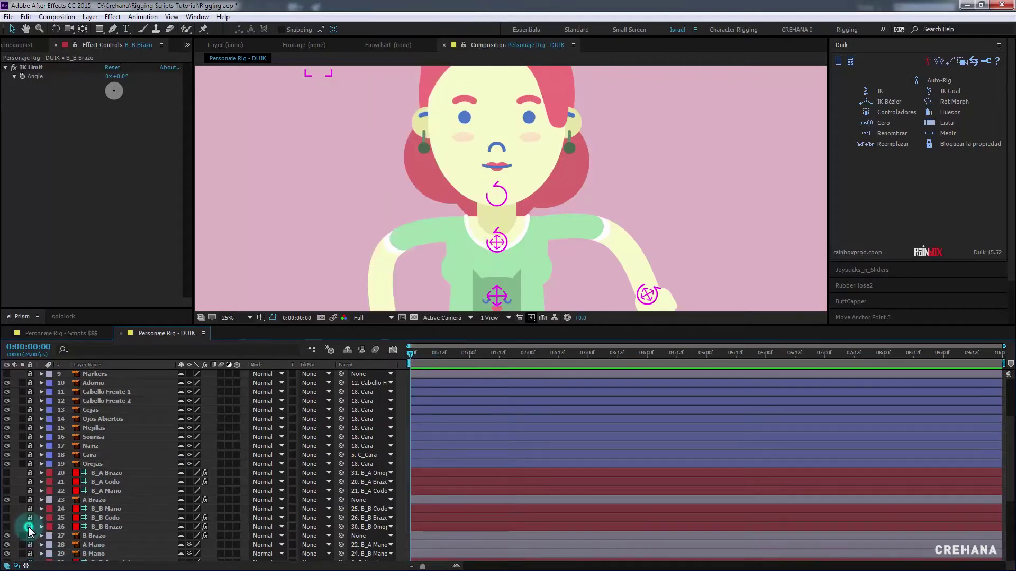
left_click_drag(501, 244, 492, 264)
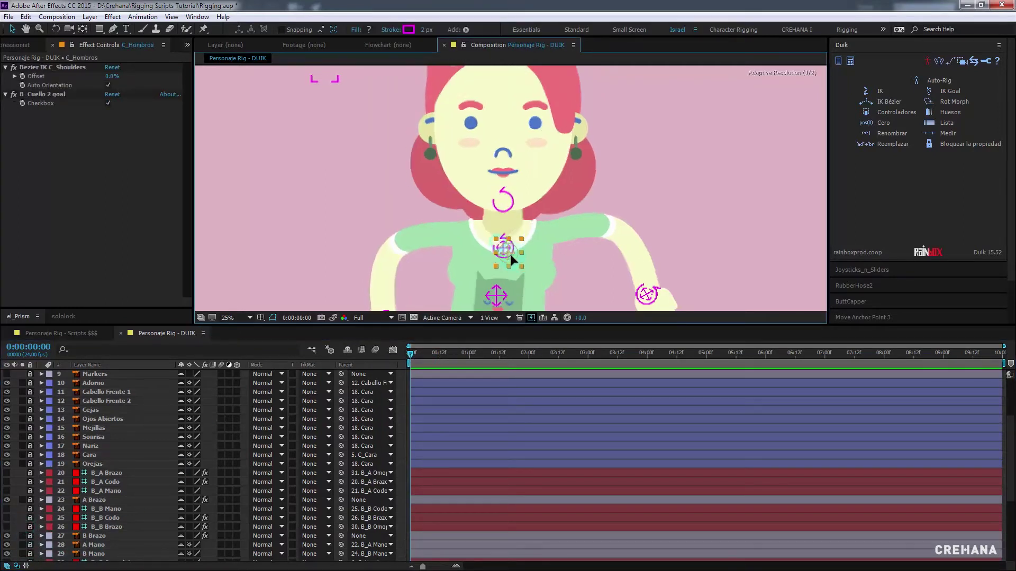
Reset the C_B_A Mano hand controller to Position 0,0 and Rotation 0°
scroll(538, 235, "down", 1)
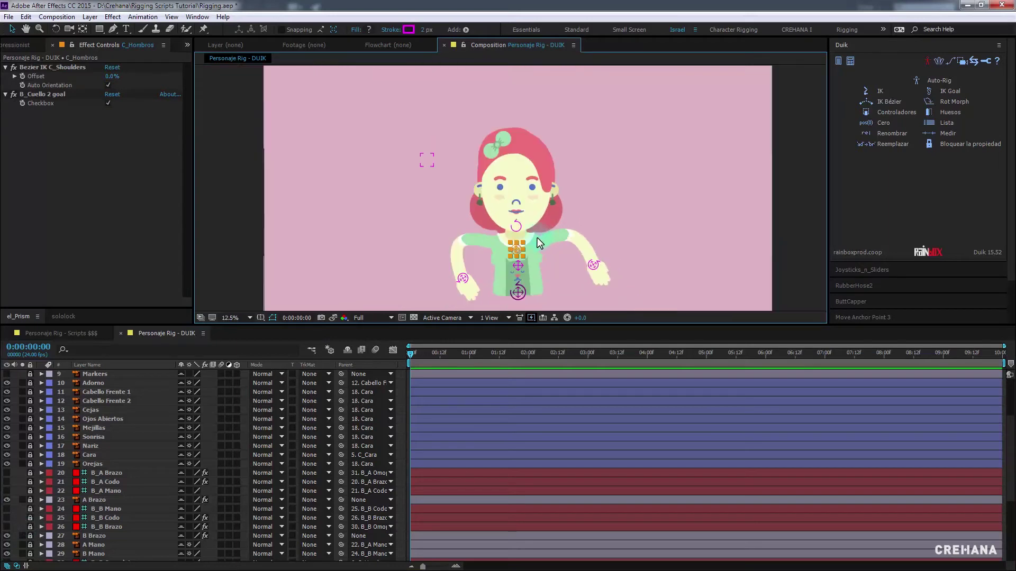
left_click(464, 279)
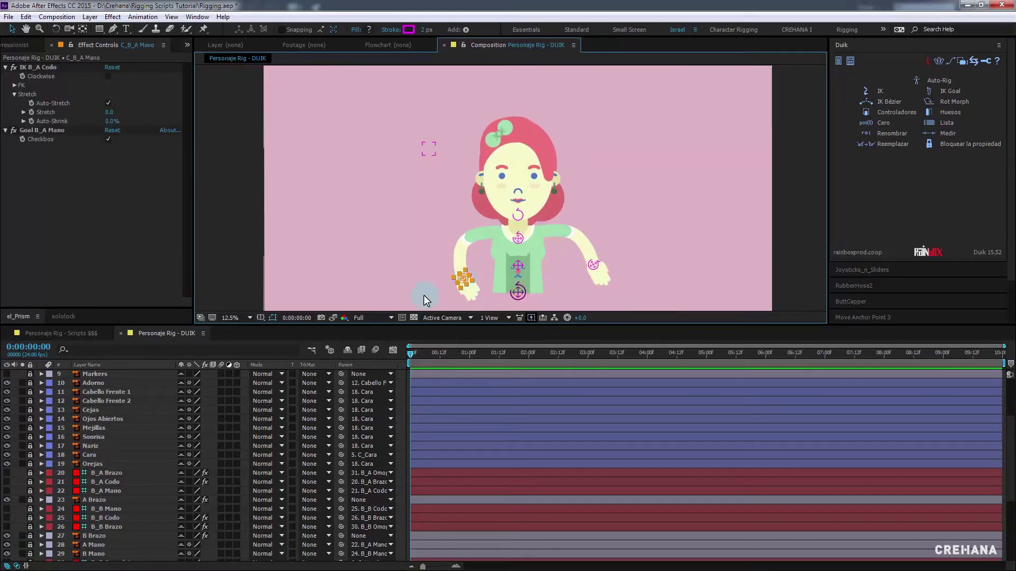
key("p")
left_click(184, 382)
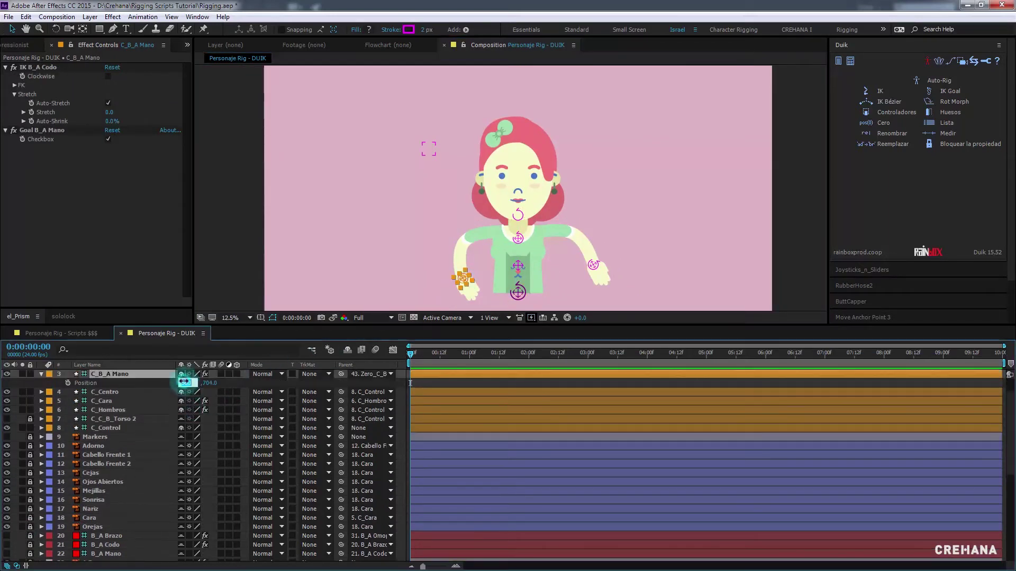
left_click(184, 382)
type("0")
key("Tab")
type("0")
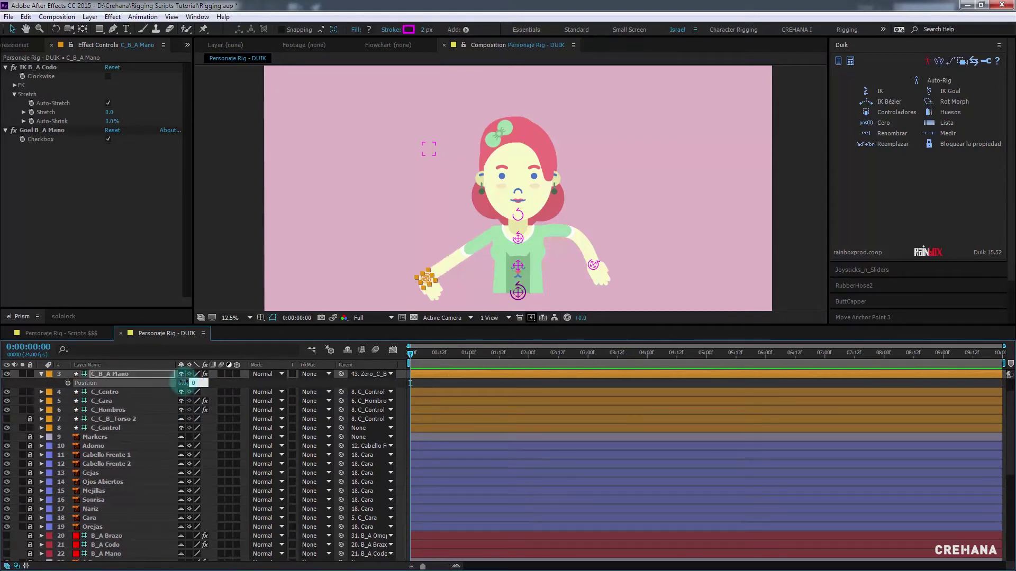
key("Return")
key("r")
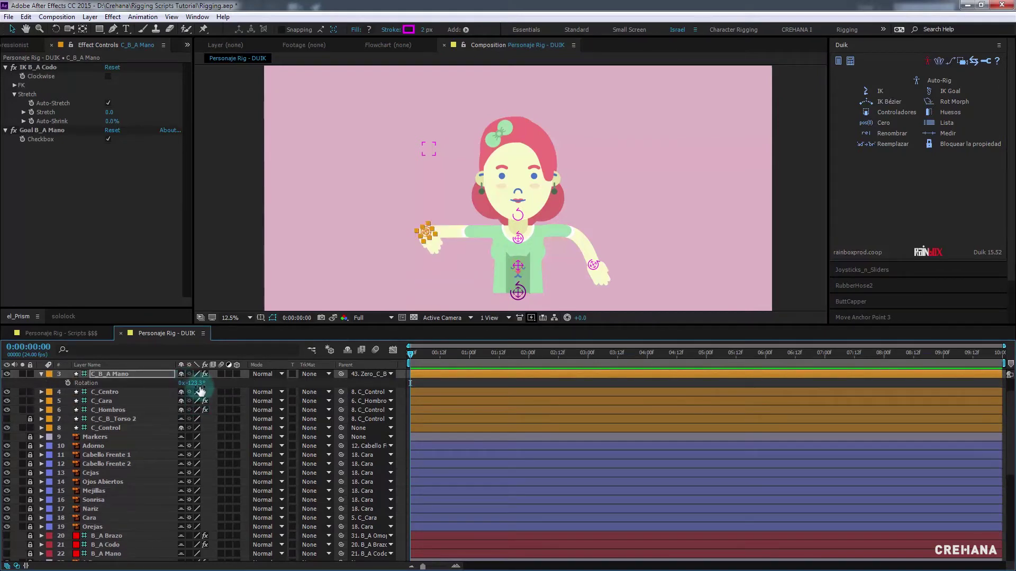
left_click(199, 383)
key("Return")
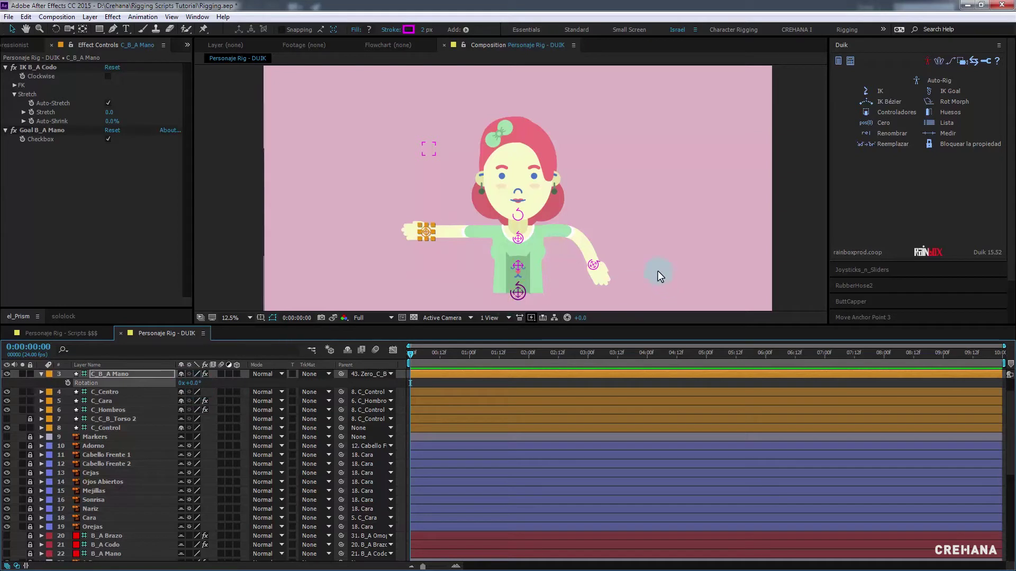
Reset C_B_B Mano to Position 0,0 and Rotation 0°, hiding shy layers, then deselect
left_click(593, 264)
key("p")
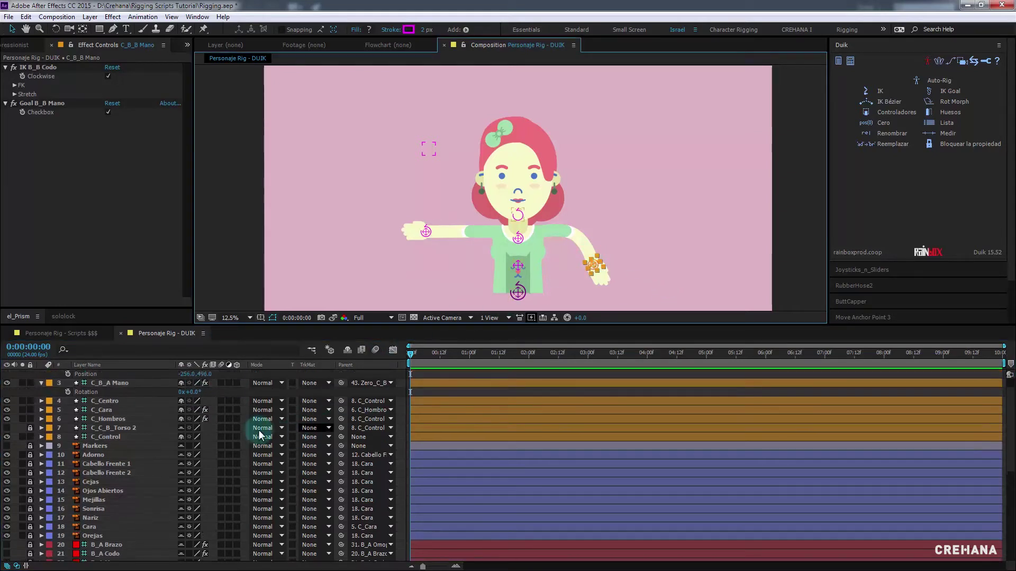
left_click(347, 350)
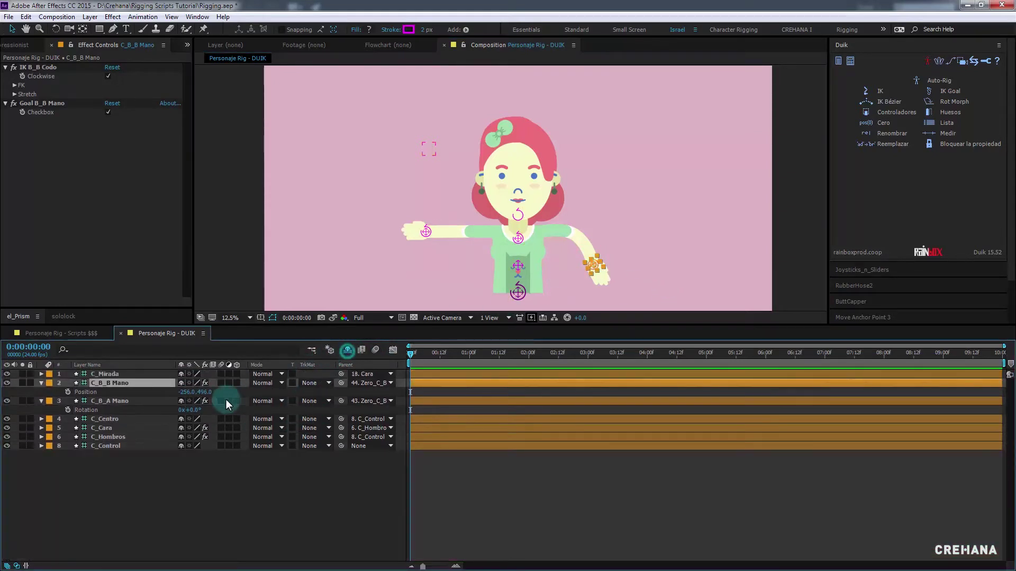
left_click(186, 392)
type("0")
key("Tab")
type("0")
key("Return")
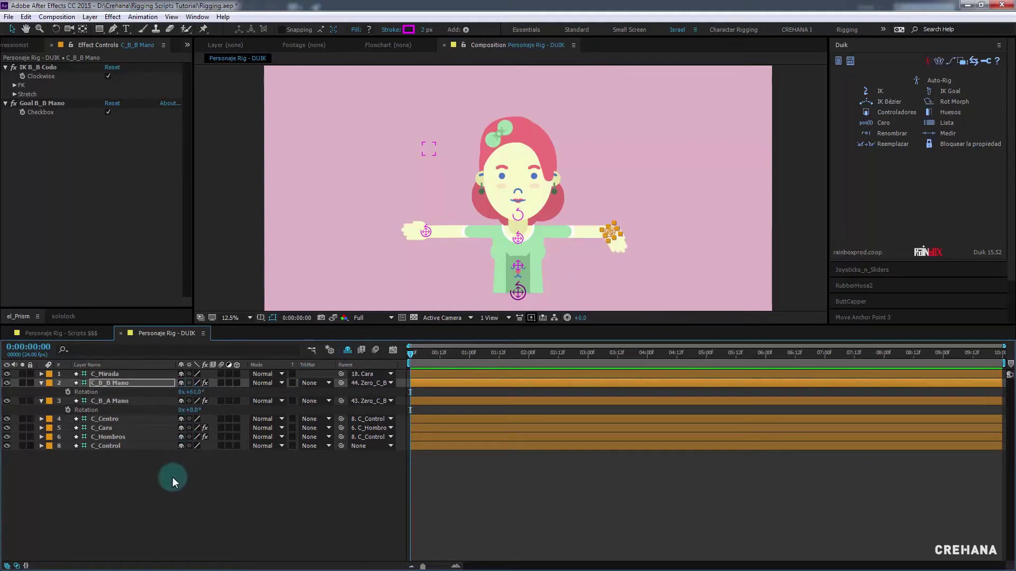
key("r")
left_click(194, 392)
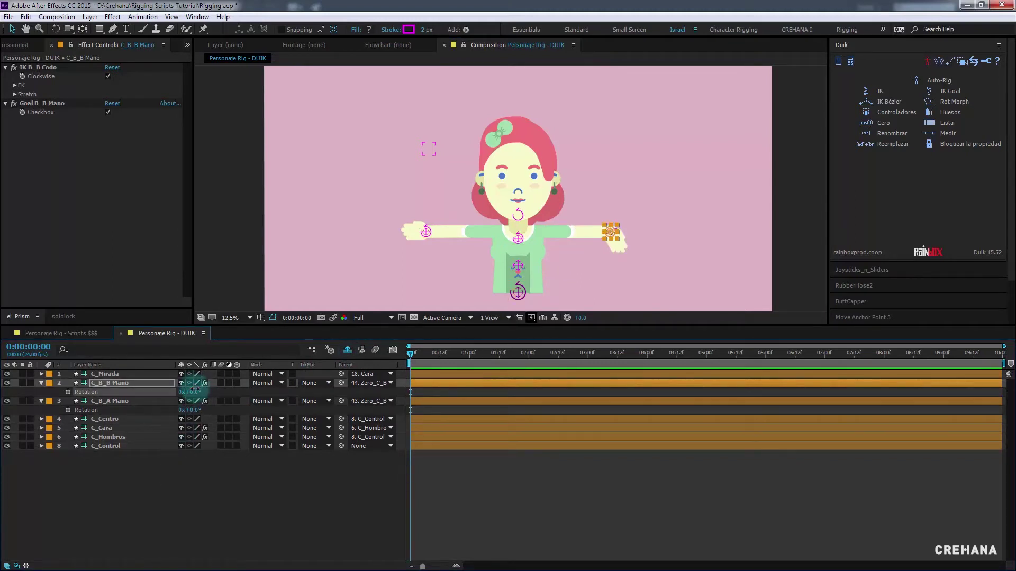
left_click(283, 488)
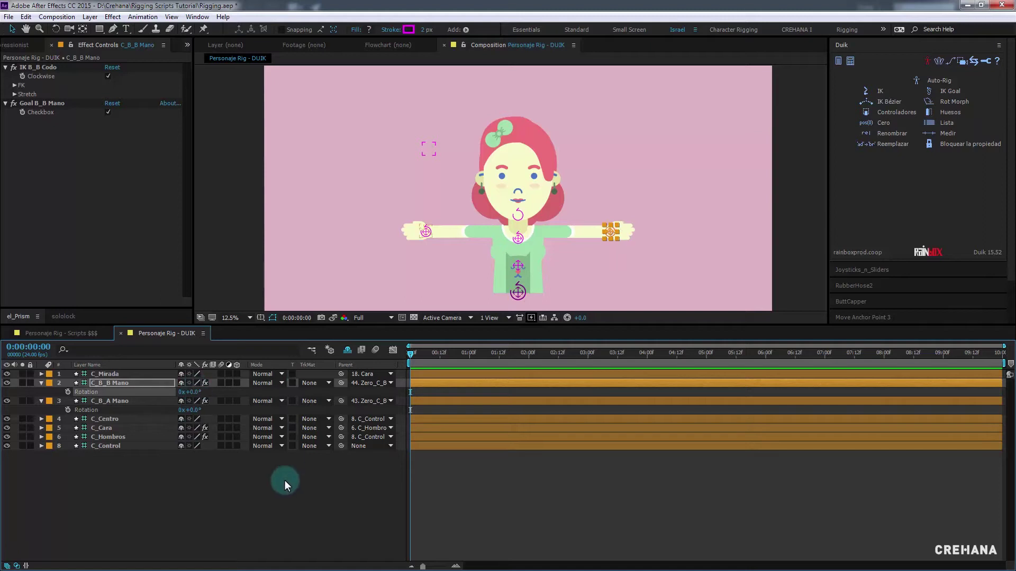
scroll(525, 215, "up", 1)
left_click(512, 215)
mouse_move(512, 215)
left_mouse_down()
mouse_move(513, 245)
mouse_move(521, 249)
mouse_move(520, 233)
mouse_move(528, 258)
left_mouse_up()
key("w")
key("v")
key("ctrl+z")
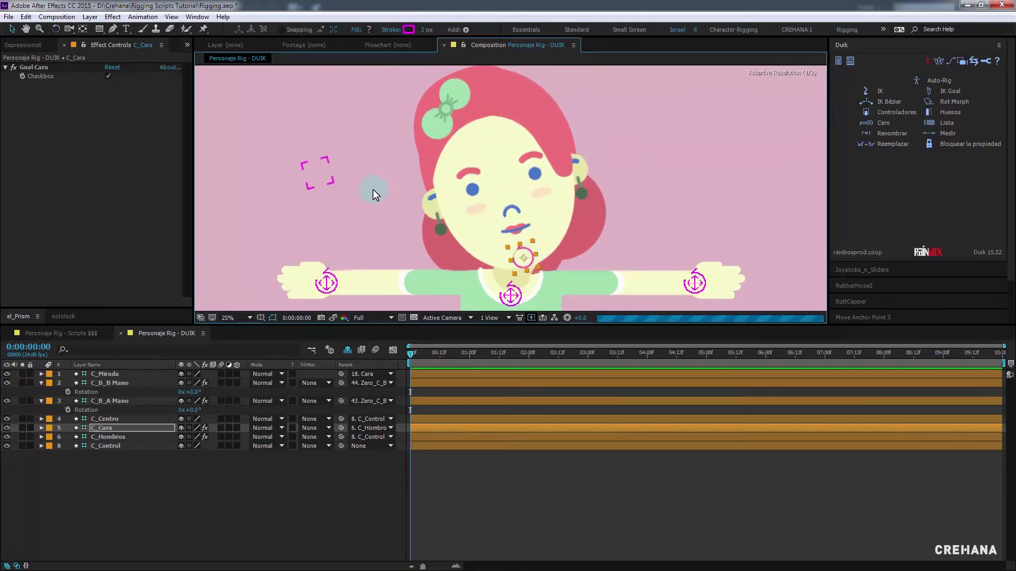
left_click(329, 180)
mouse_move(329, 177)
left_mouse_down()
mouse_move(364, 179)
mouse_move(304, 186)
left_mouse_up()
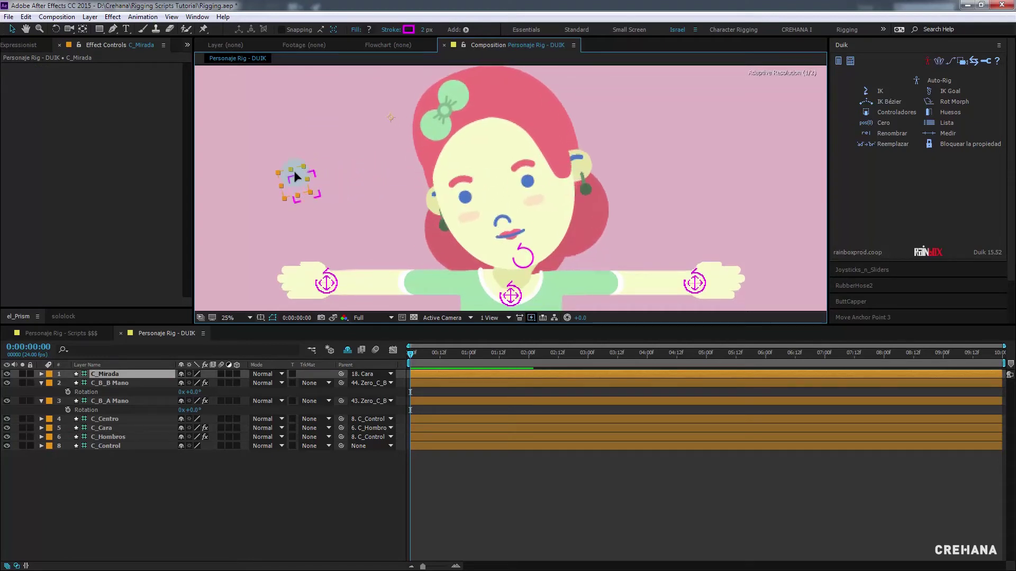
left_click_drag(304, 186, 295, 165)
scroll(557, 182, "down", 2)
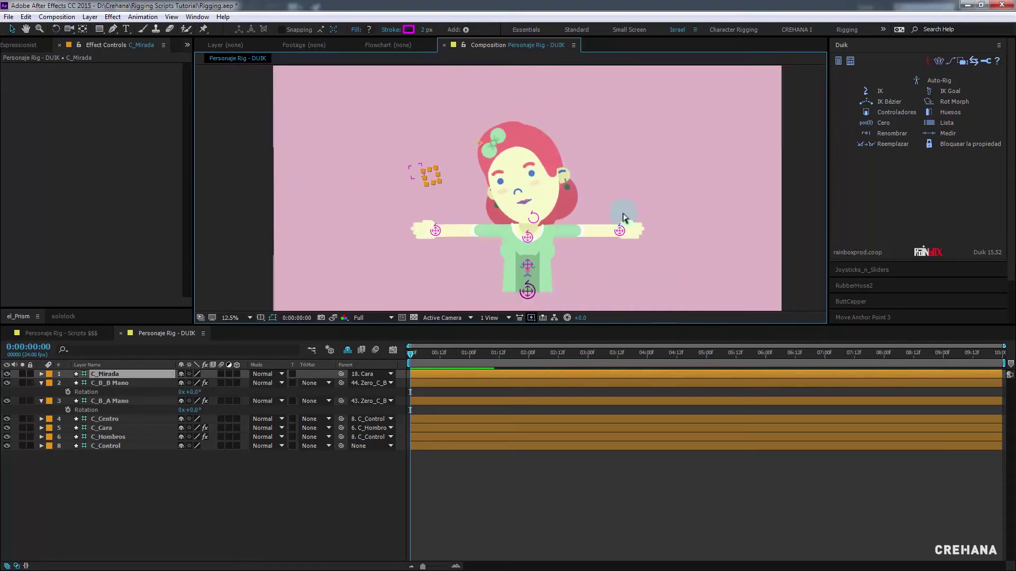
key("ctrl+z")
key("ctrl+z")
key("ctrl+z")
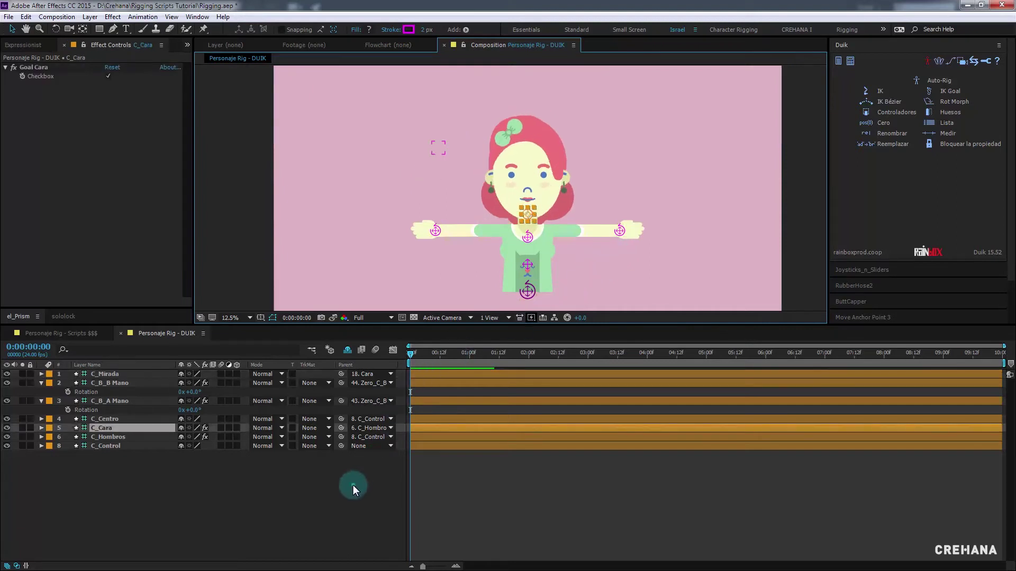
left_click(354, 484)
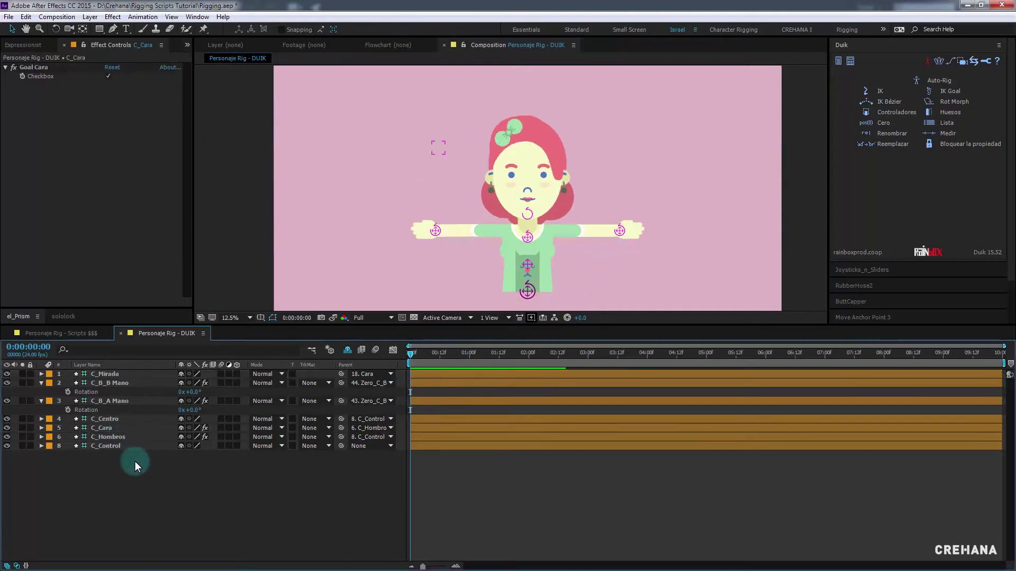
key("ctrl+a")
key("ctrl+grave")
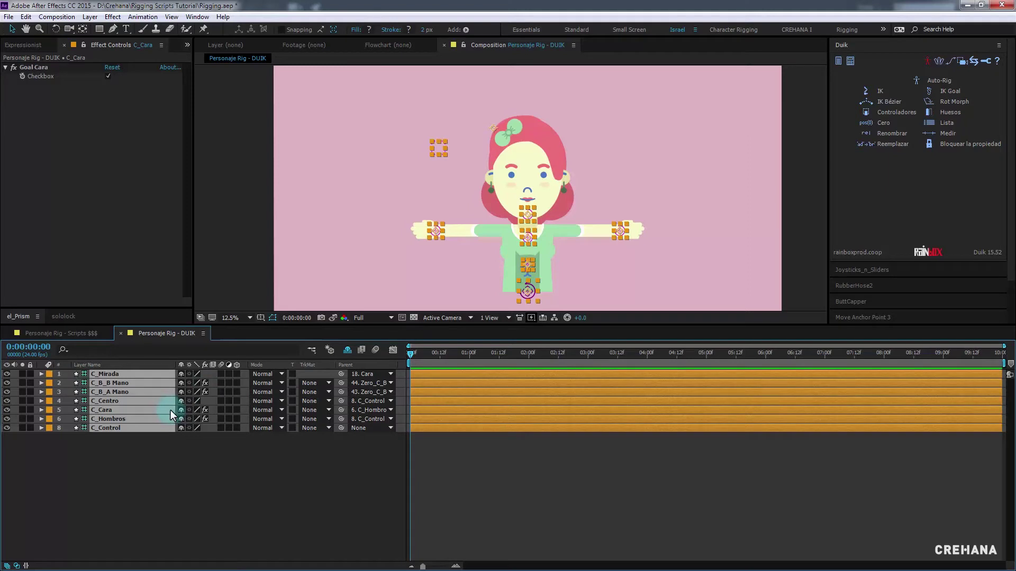
Add Position and Rotation keyframes to every controller at frame 0
key("p")
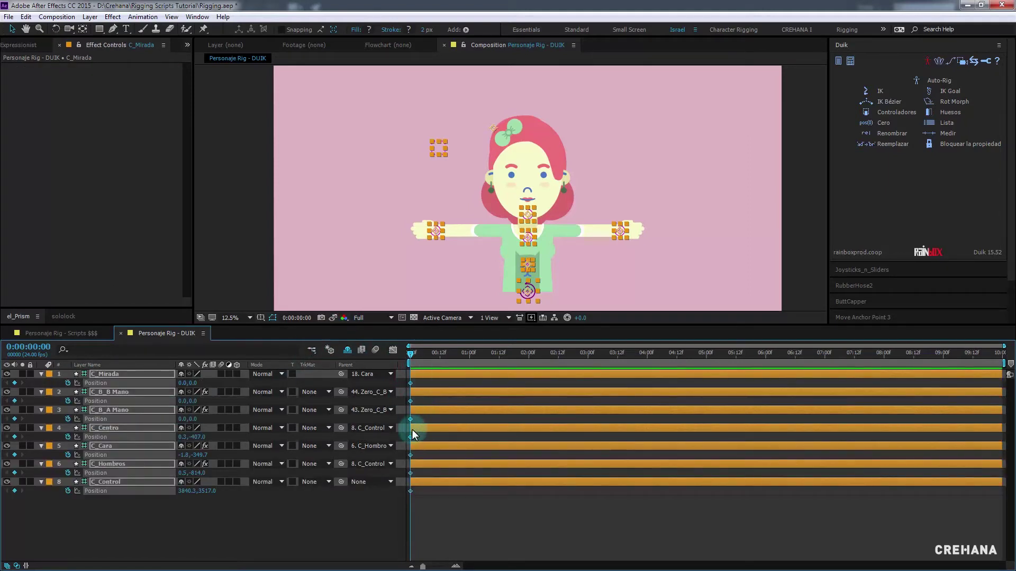
key("shift+r")
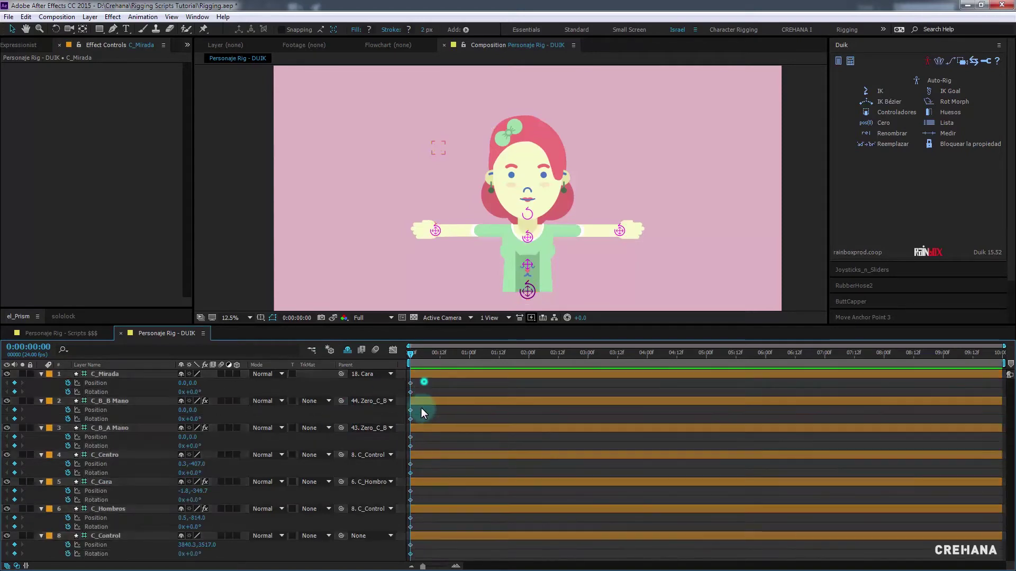
left_click_drag(423, 382, 378, 560)
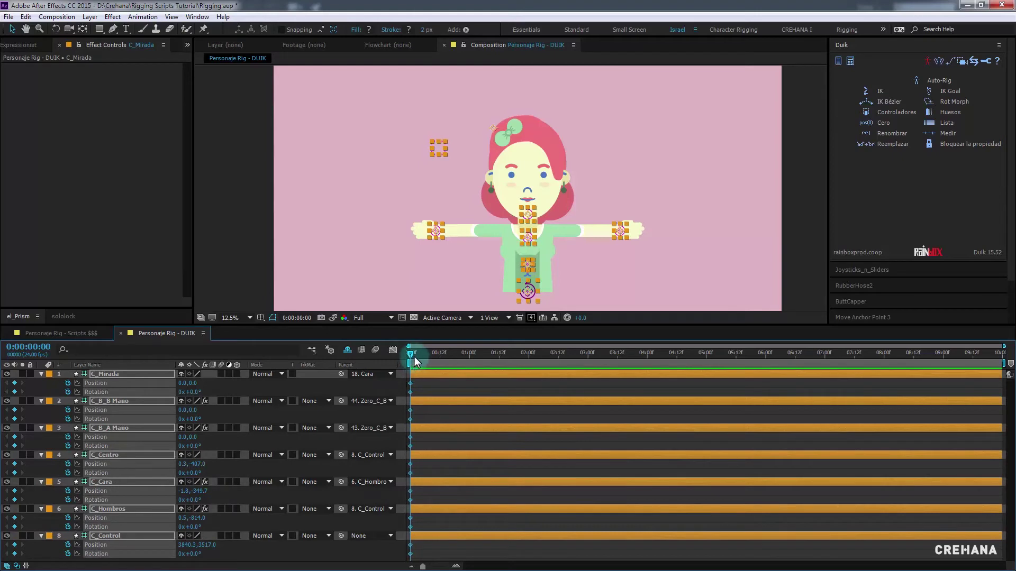
Move the current time to frame 20 and undo an accidental work-area end there
left_click_drag(414, 357, 414, 353)
left_click_drag(414, 354, 459, 353)
key("n")
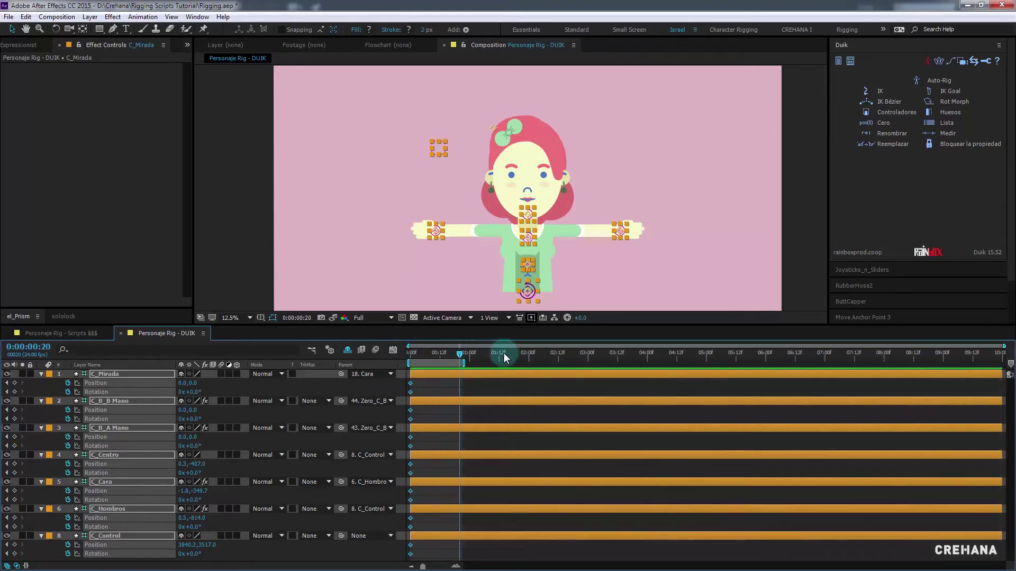
key("ctrl+z")
Start the work area at frame 20 and deselect all layers
key("n")
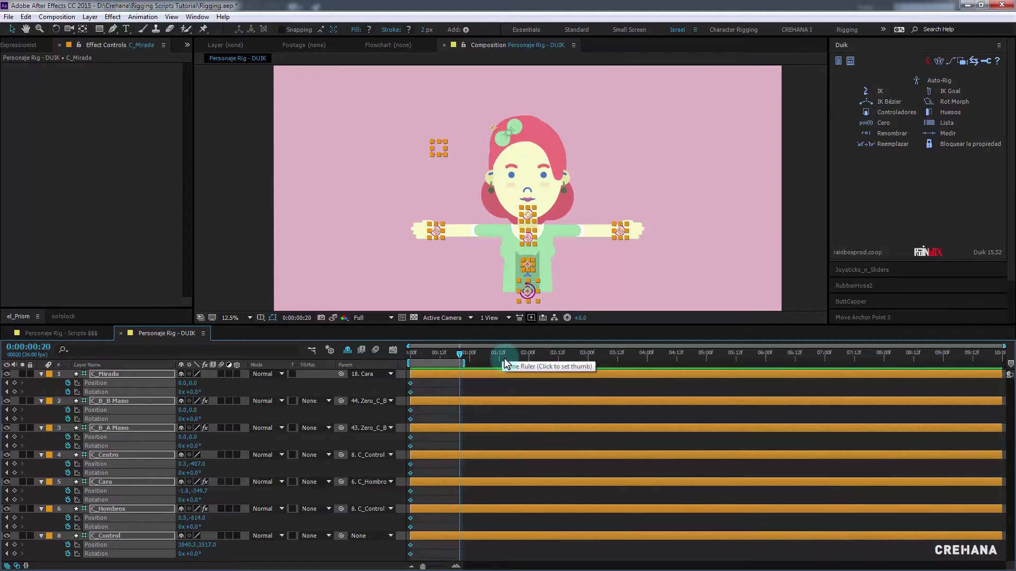
key("b")
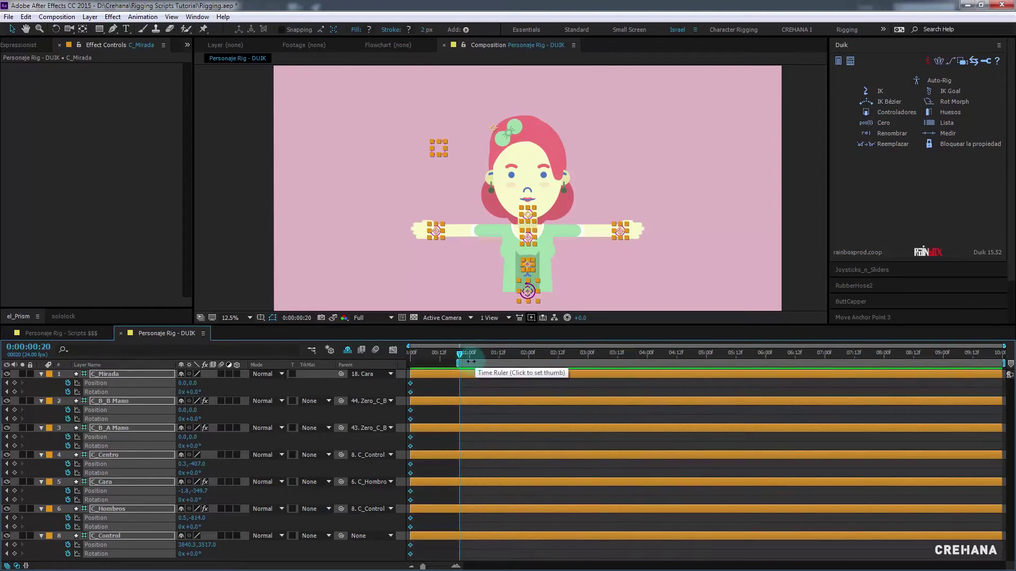
key("ctrl+shift+a")
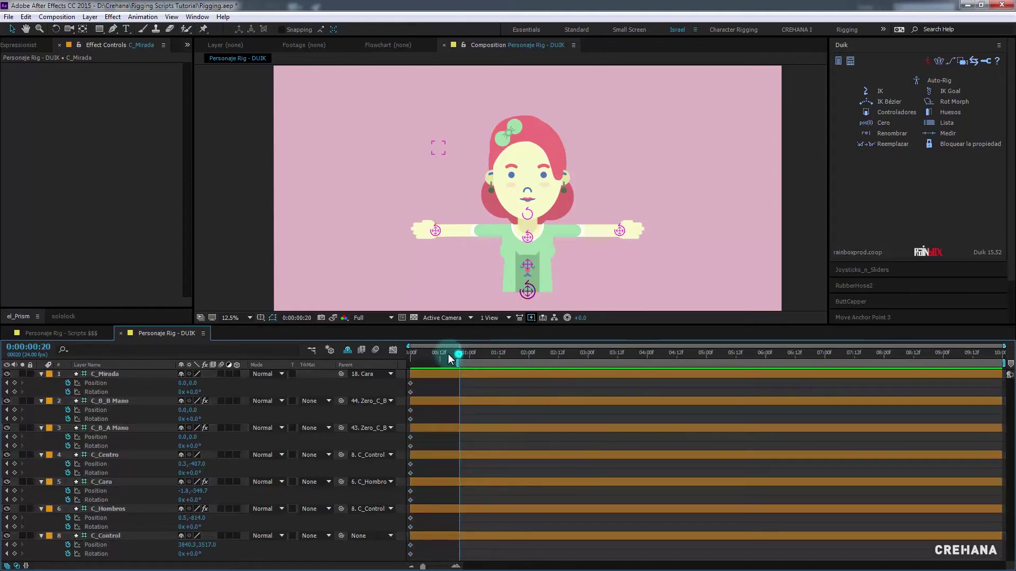
Add a C_Mirada Position keyframe at frame 20, then deselect the layer
left_click_drag(458, 353, 405, 353)
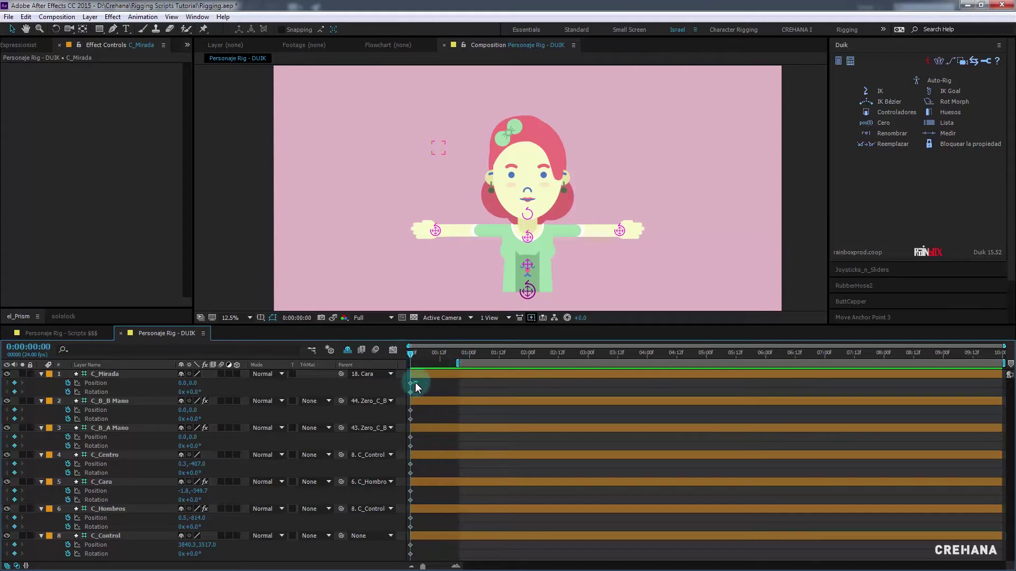
left_click_drag(405, 397, 457, 351)
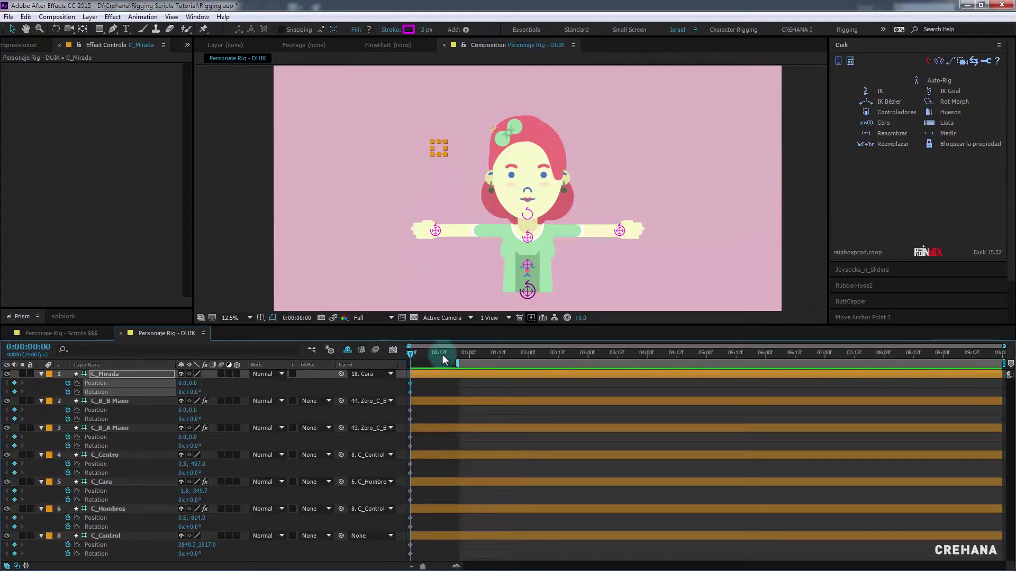
left_click(440, 392)
left_click(15, 383)
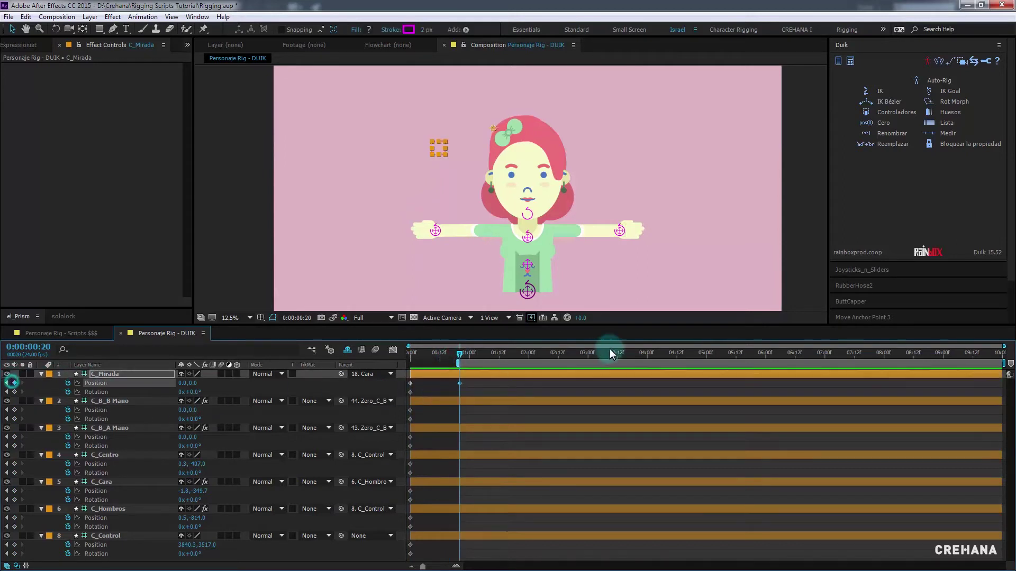
left_click(651, 254)
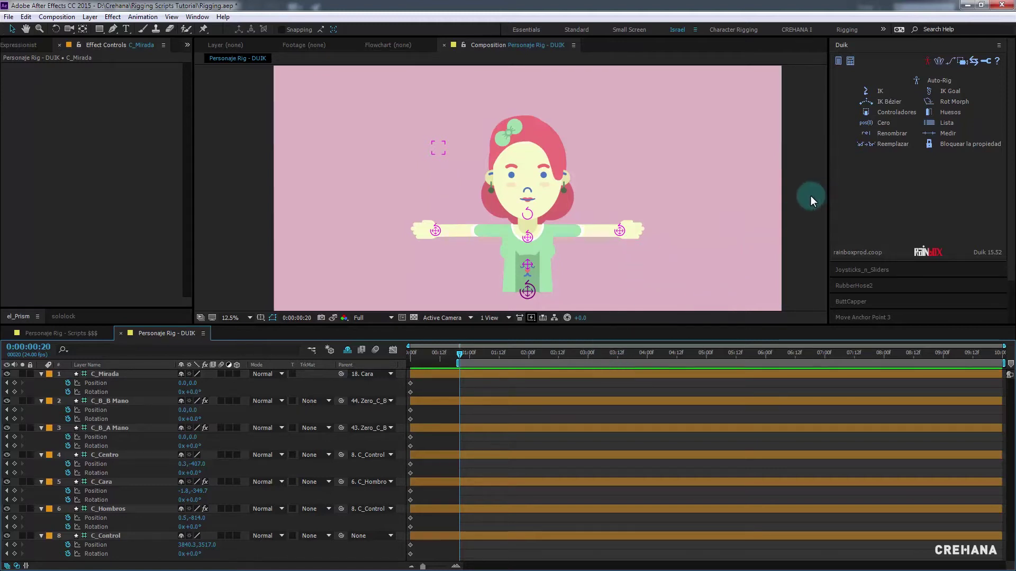
left_click(720, 201)
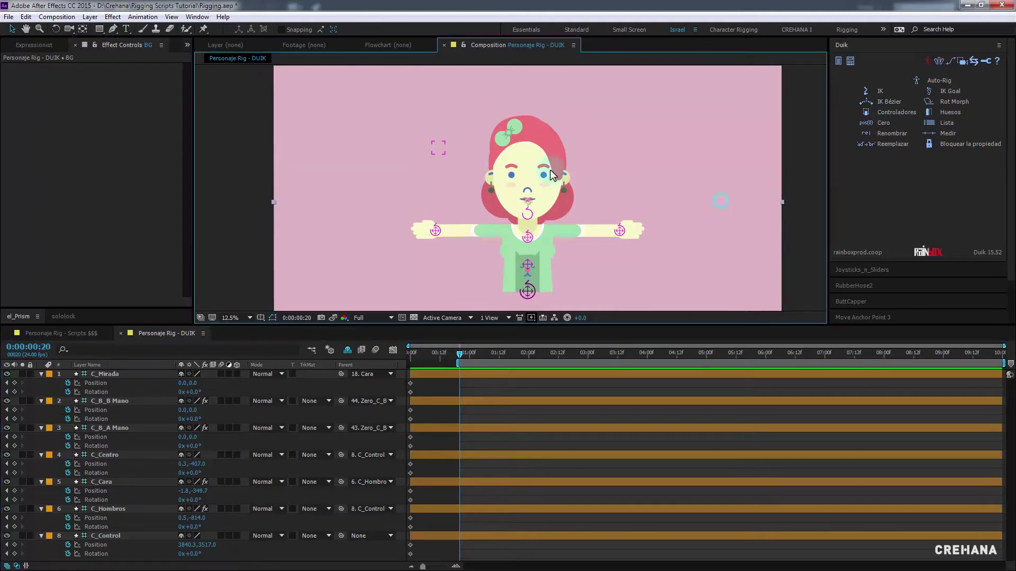
scroll(615, 174, "up", 1)
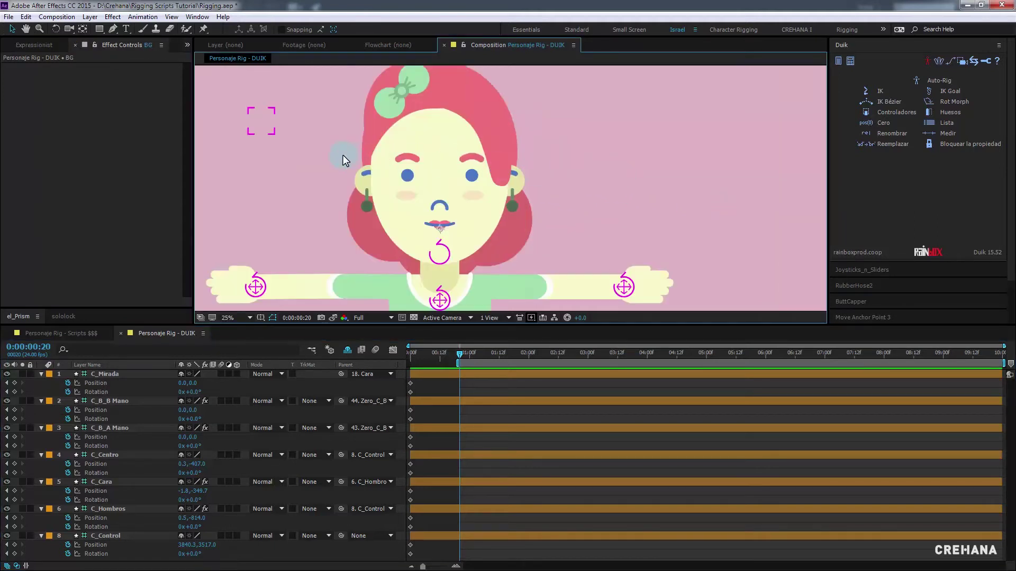
left_click_drag(343, 155, 465, 183)
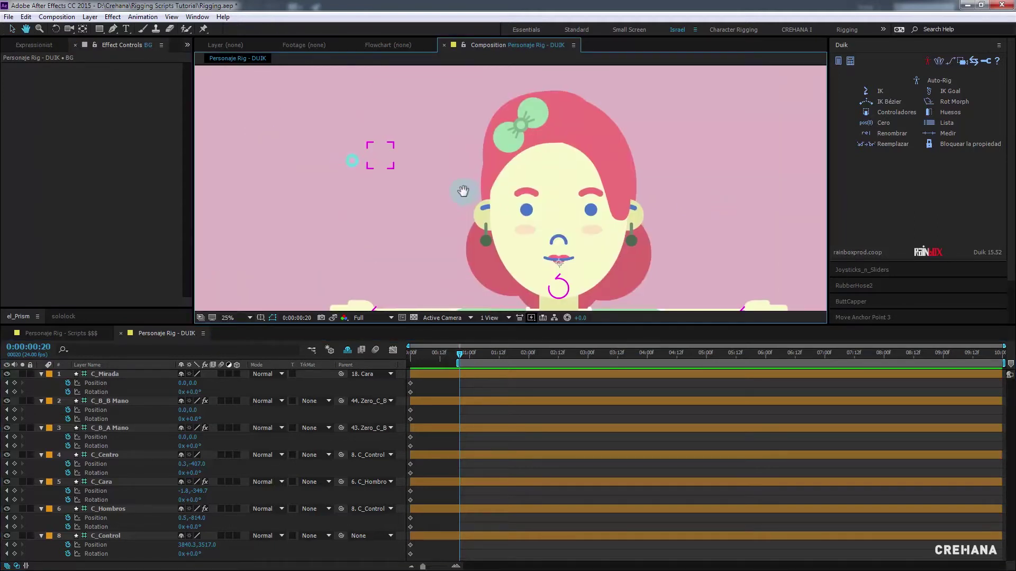
left_click(384, 169)
left_click_drag(389, 169, 476, 170)
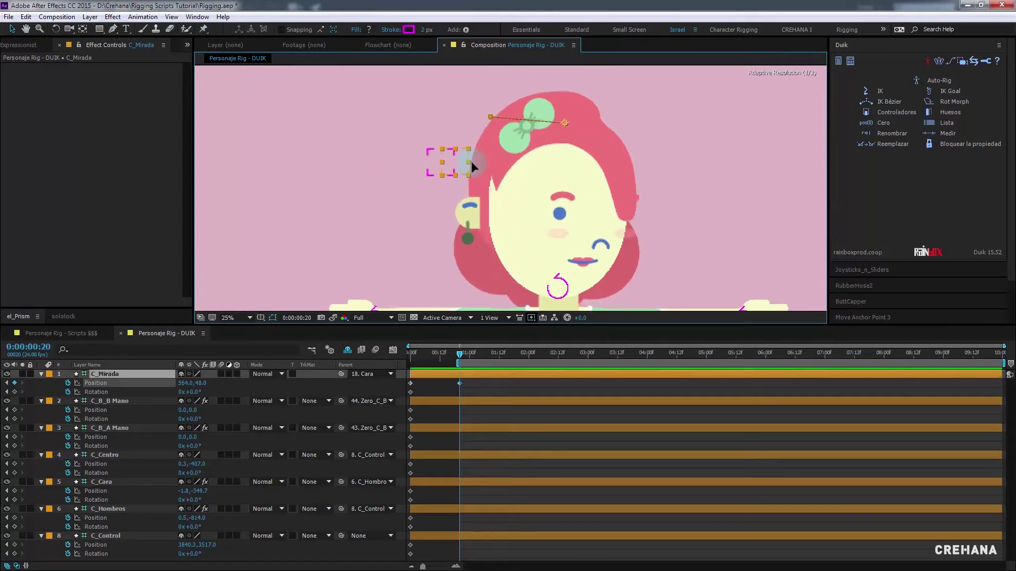
left_click_drag(367, 167, 310, 158)
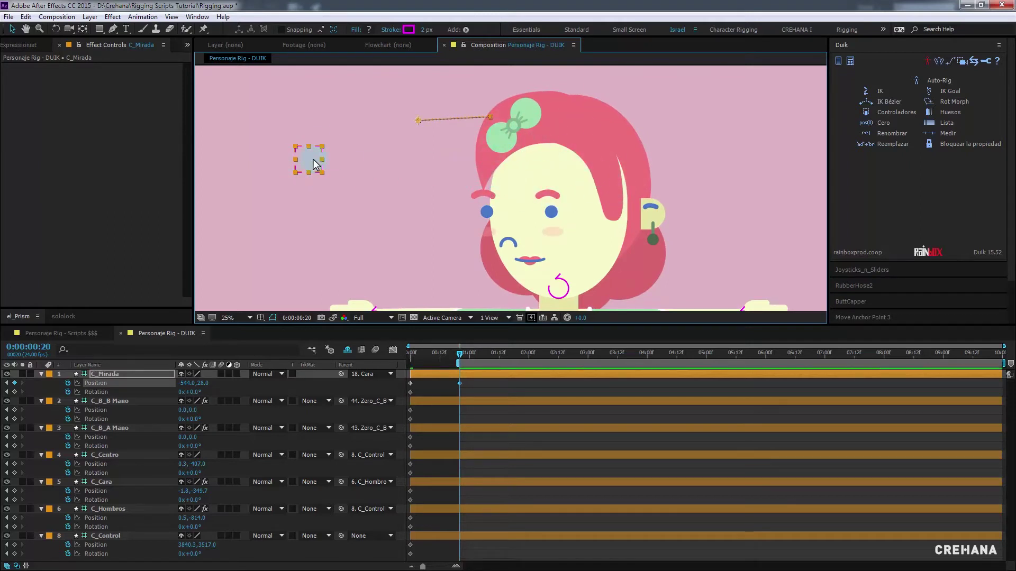
key("ctrl+z")
scroll(576, 238, "down", 3)
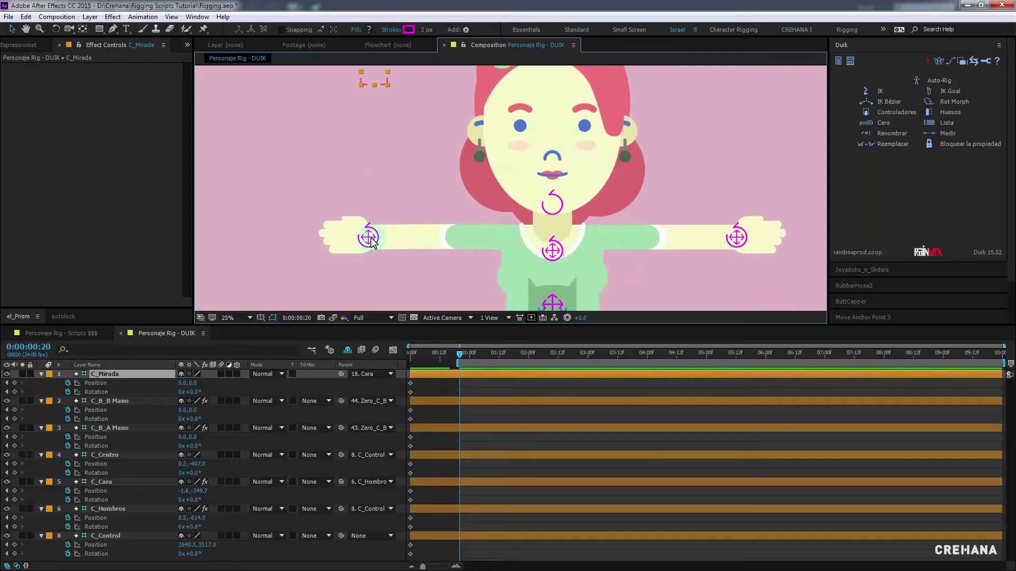
Try bending and stretching the left arm, then undo back to the rest pose
left_click_drag(372, 243, 421, 247)
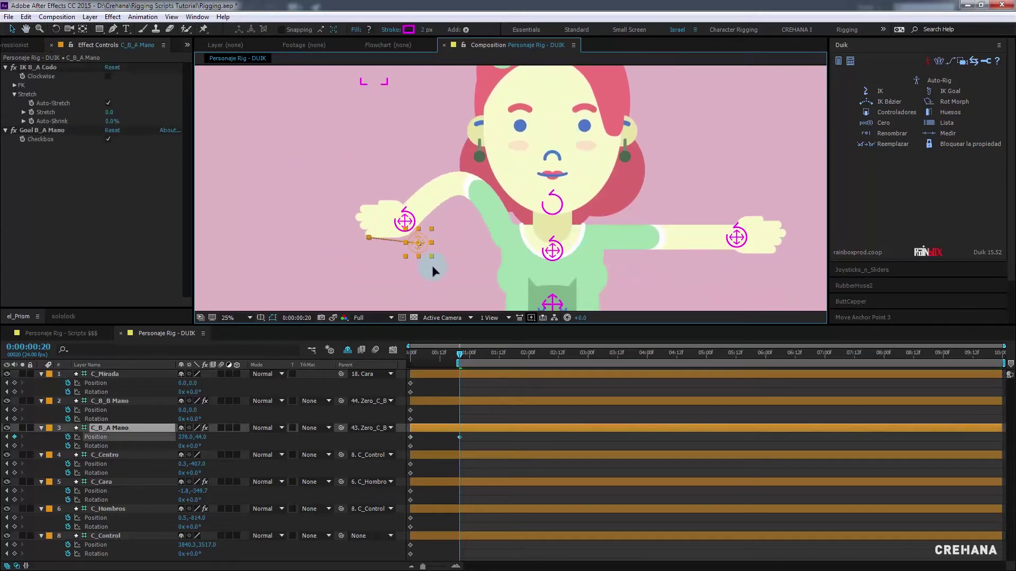
left_click_drag(433, 270, 475, 286)
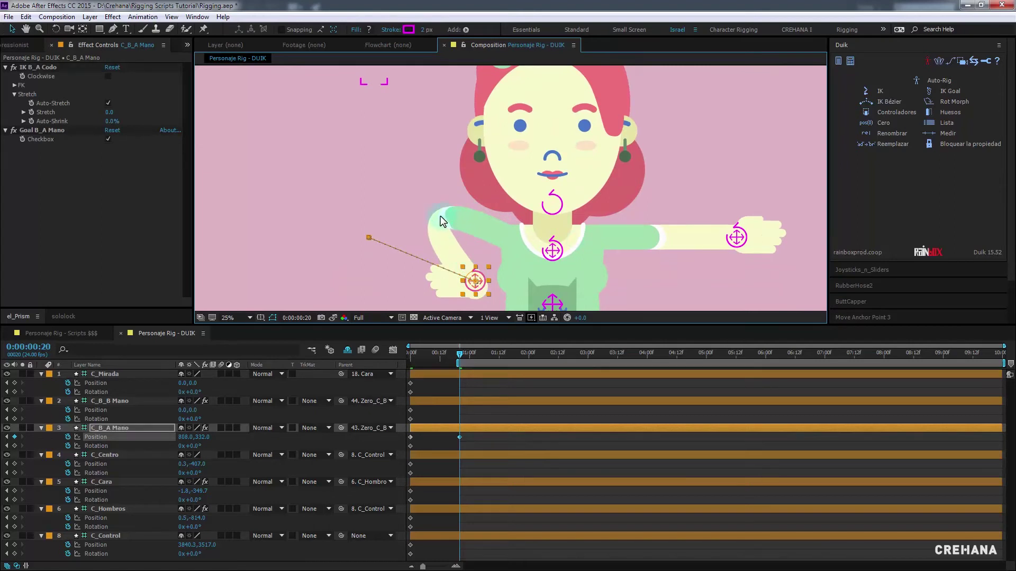
key("comma")
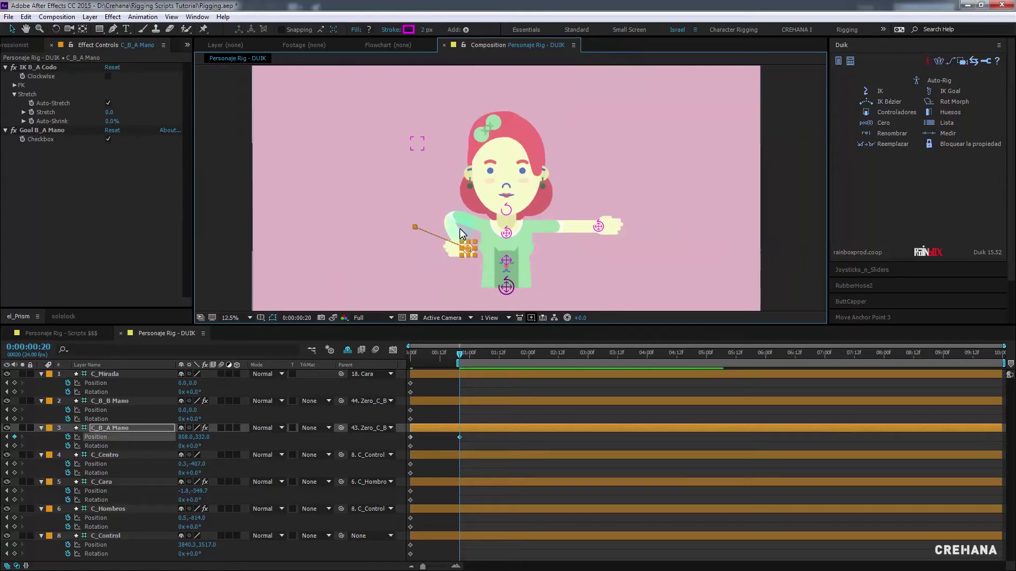
key("ctrl+z")
key("ctrl+z")
left_click_drag(415, 230, 311, 257)
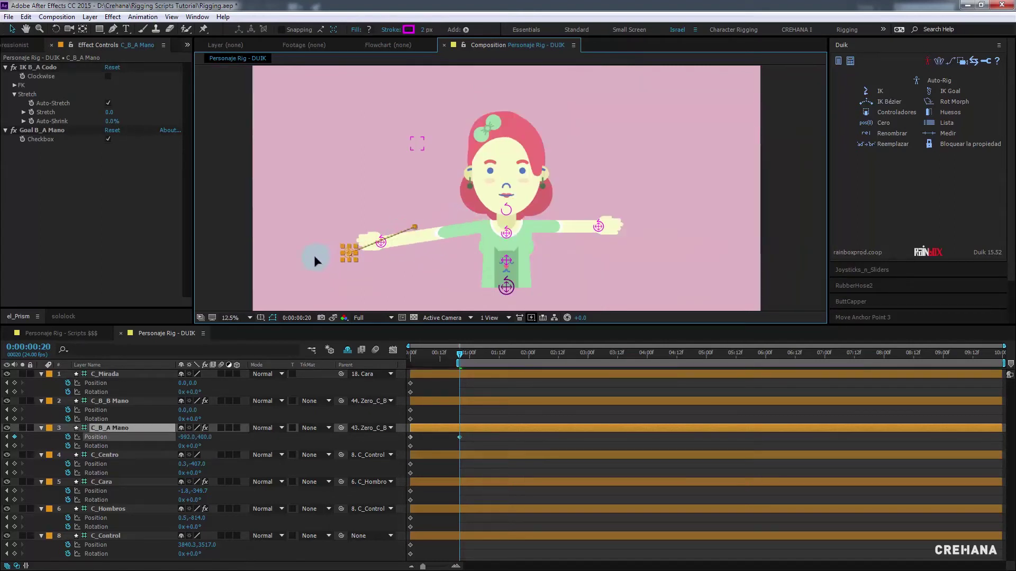
scroll(418, 241, "up", 1)
scroll(428, 239, "up", 2)
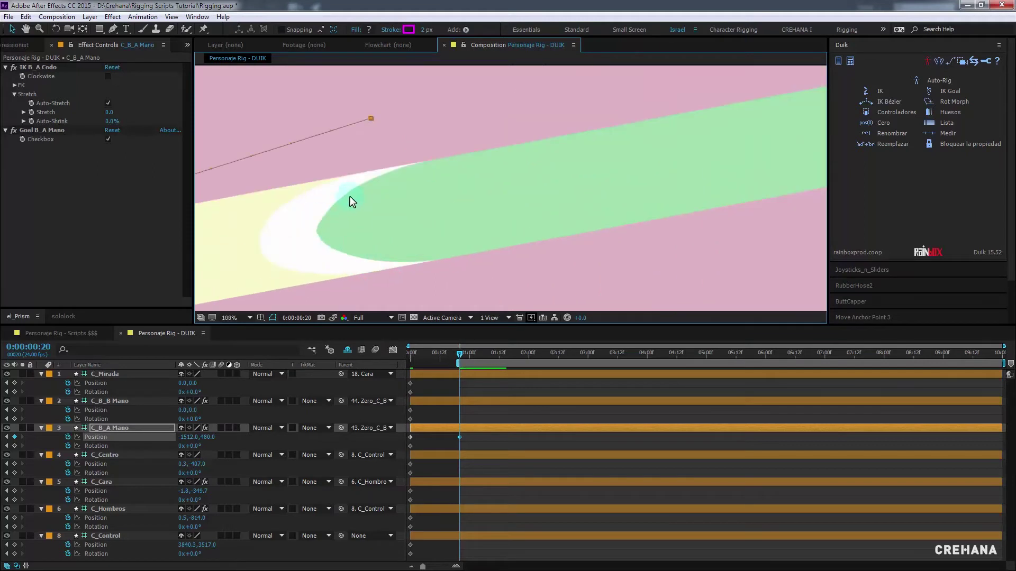
scroll(340, 221, "down", 3)
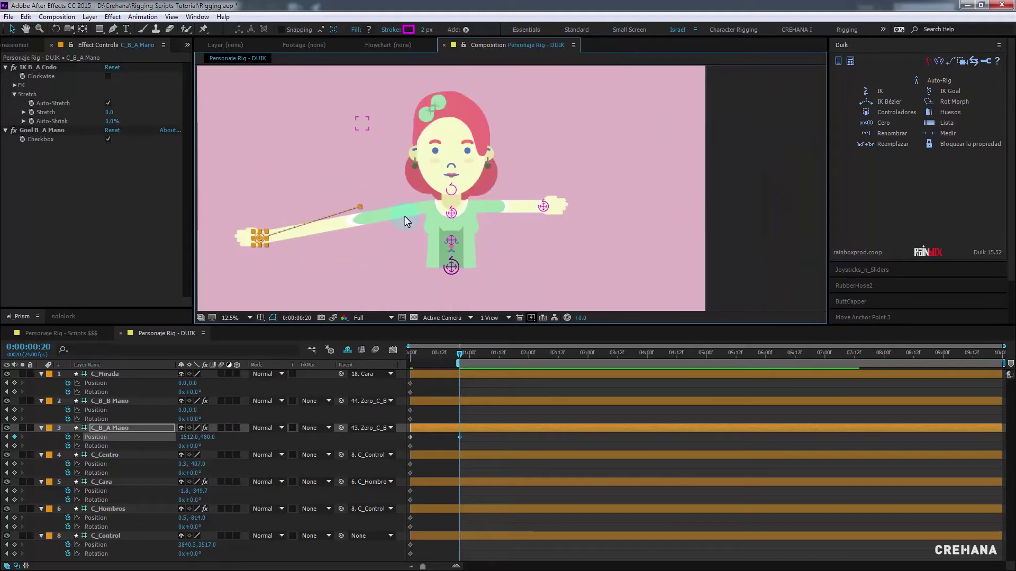
key("ctrl+z")
left_click(443, 294)
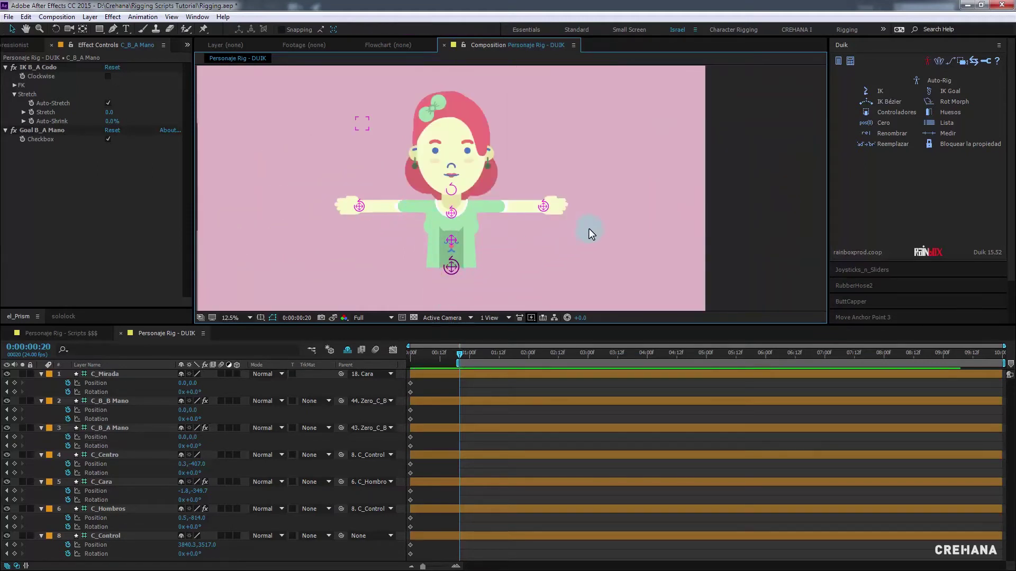
Re-centre the view and show the Project panel's compositions with Ctrl+0
left_click_drag(589, 228, 601, 243)
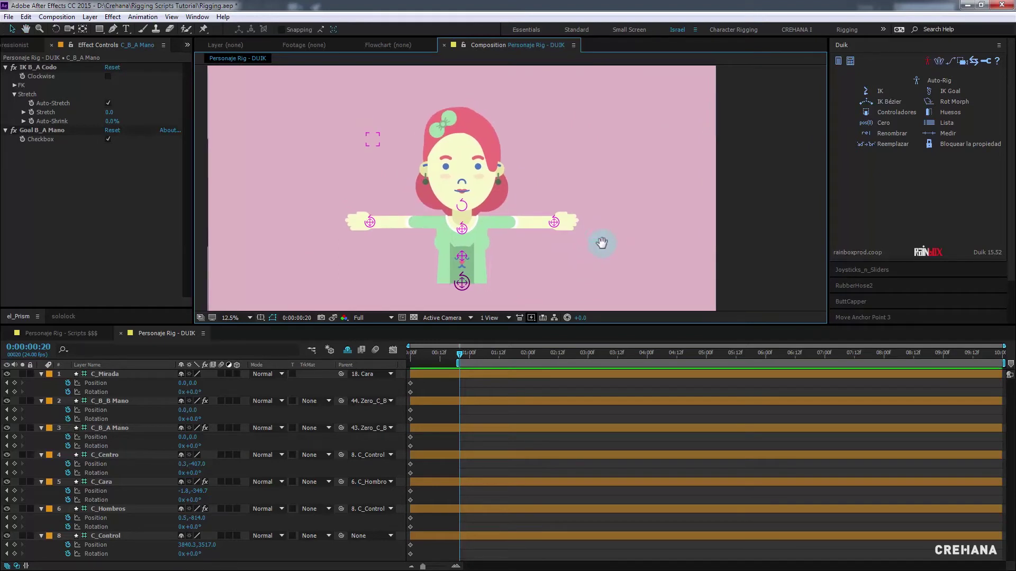
left_click(109, 241)
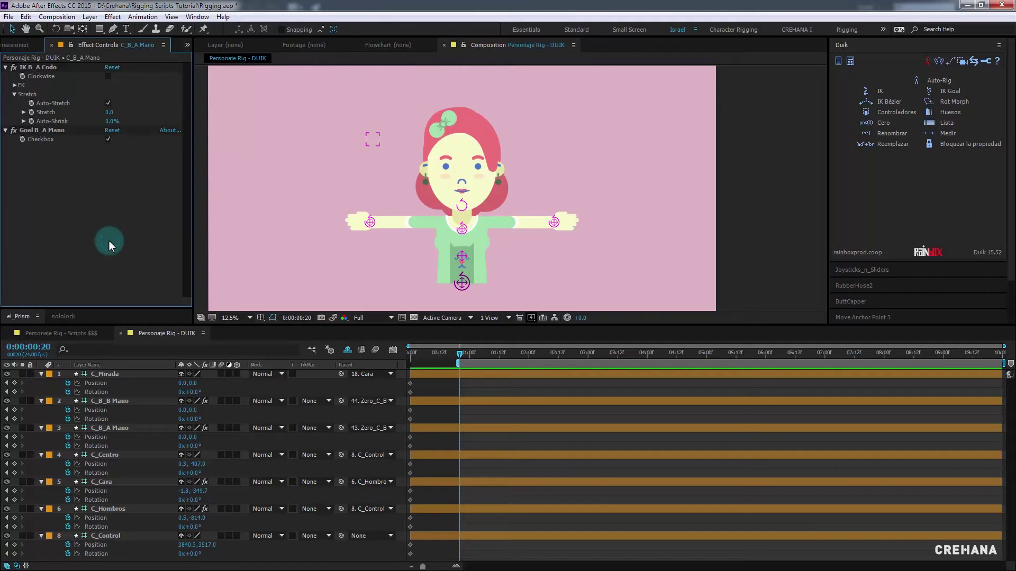
key("ctrl+0")
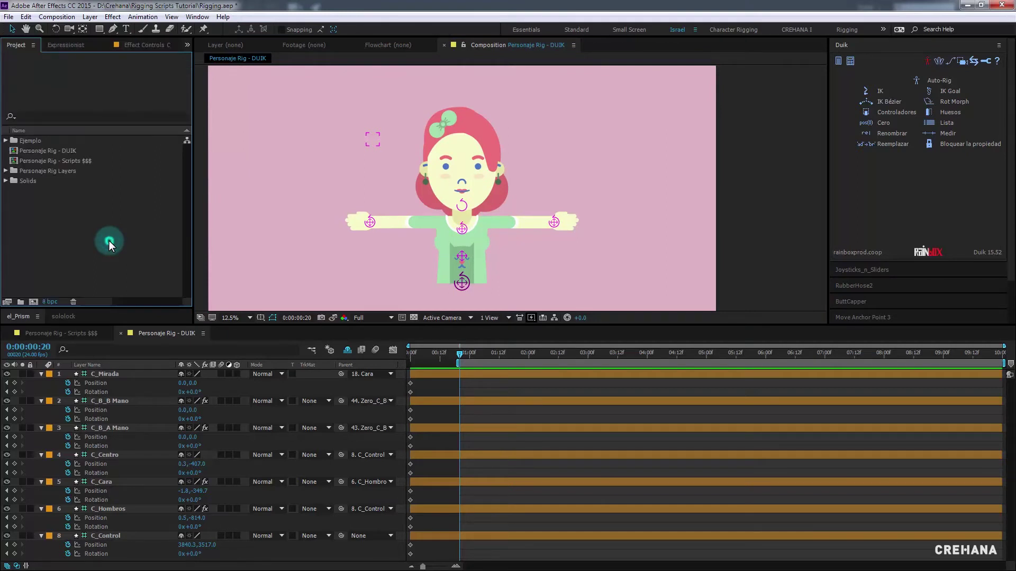
Open the Personaje Rig - Scripts $$$ comp and select its layer 15 Cara
double_click(75, 165)
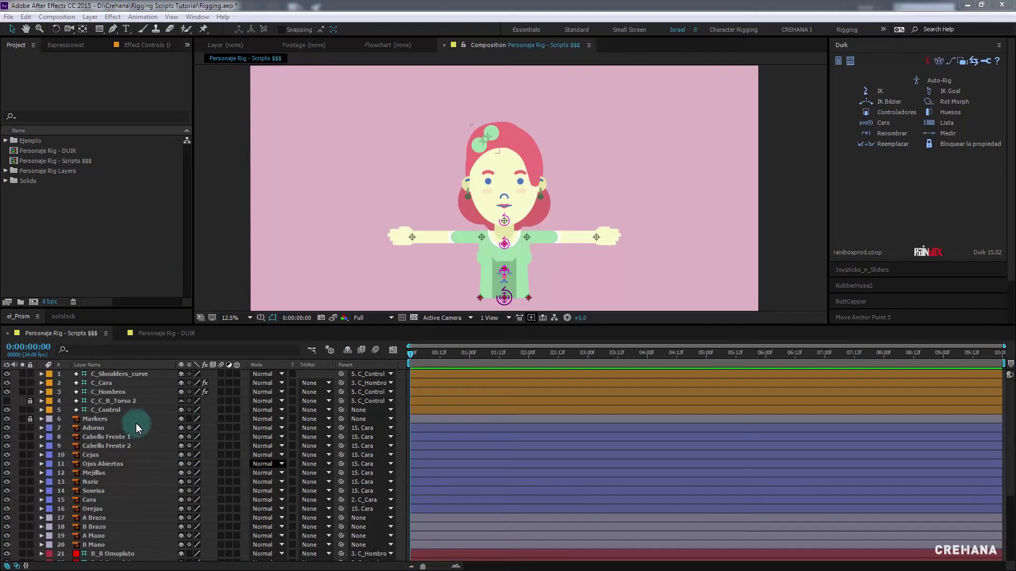
left_click(74, 199)
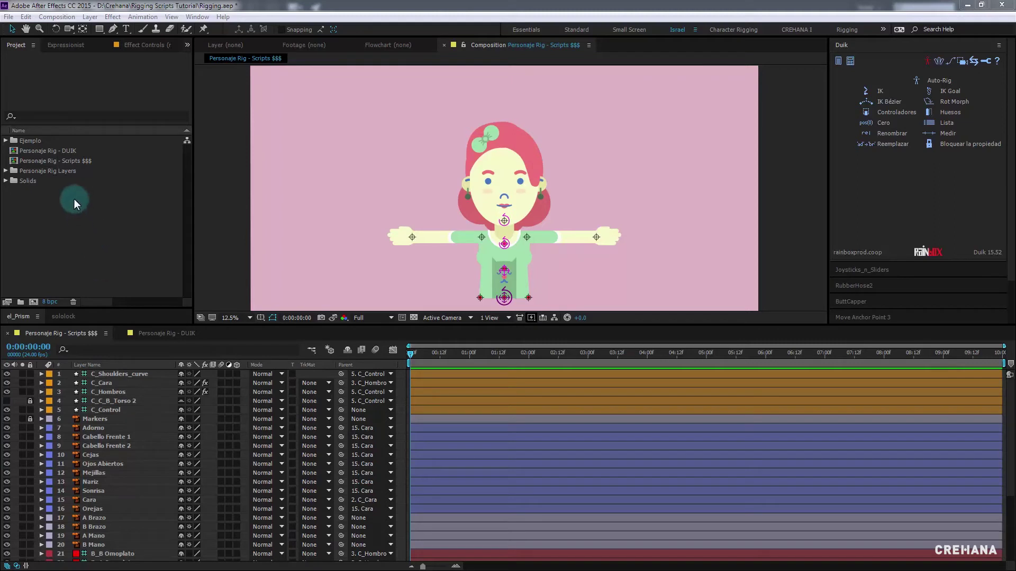
left_click(81, 160)
left_click(293, 460)
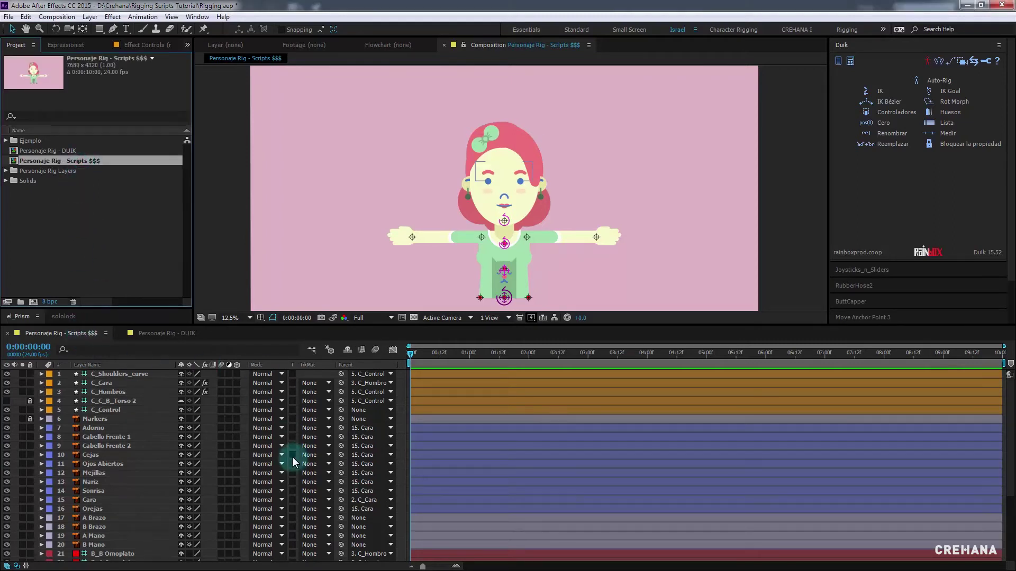
left_click(185, 442)
left_click(101, 501)
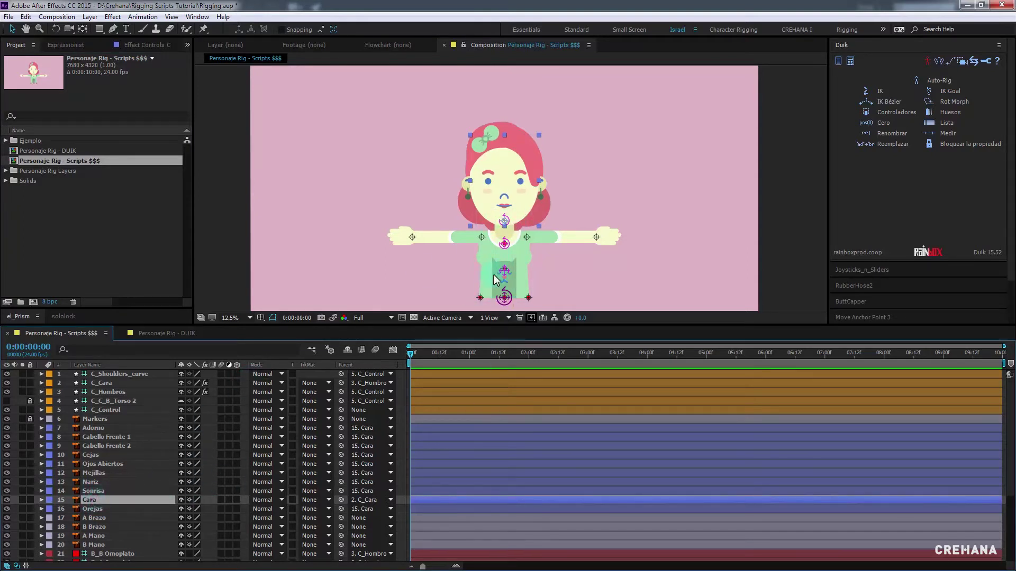
Delete the Duik goal expression code from Cara's Rotation so it rests at 0°
left_click(147, 481)
key("e")
key("e")
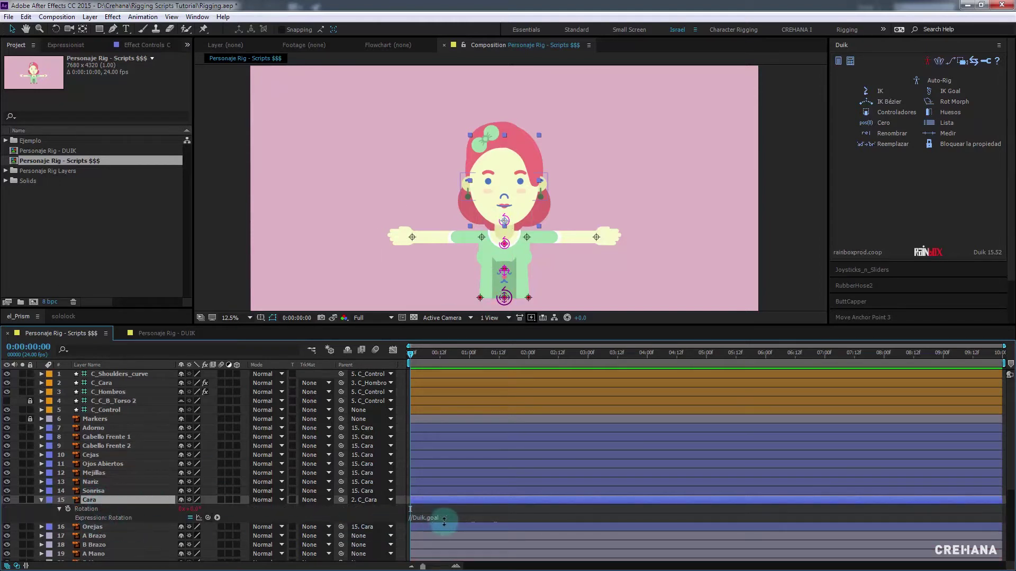
left_click(347, 502)
left_click_drag(347, 502, 359, 502)
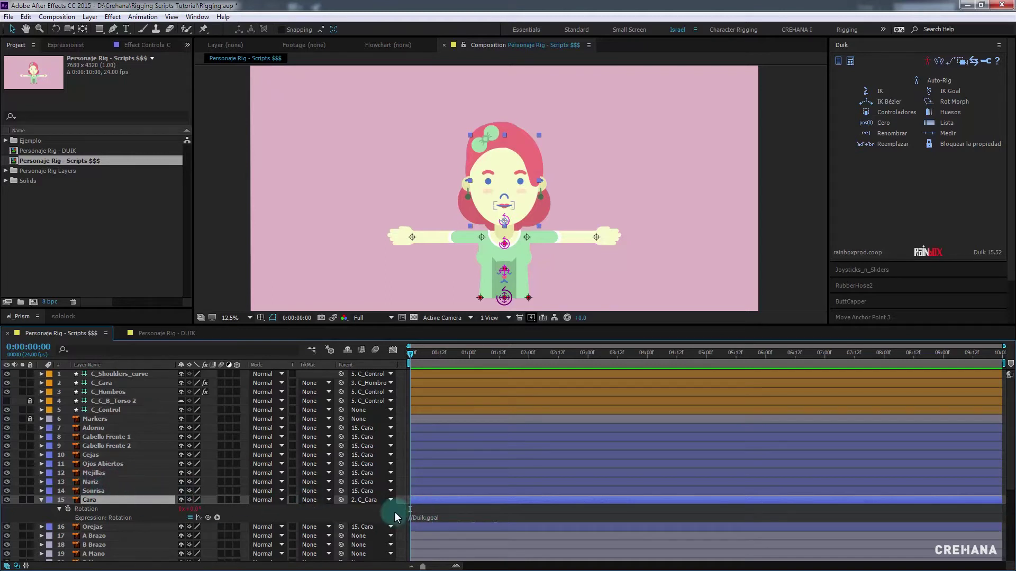
left_click(433, 517)
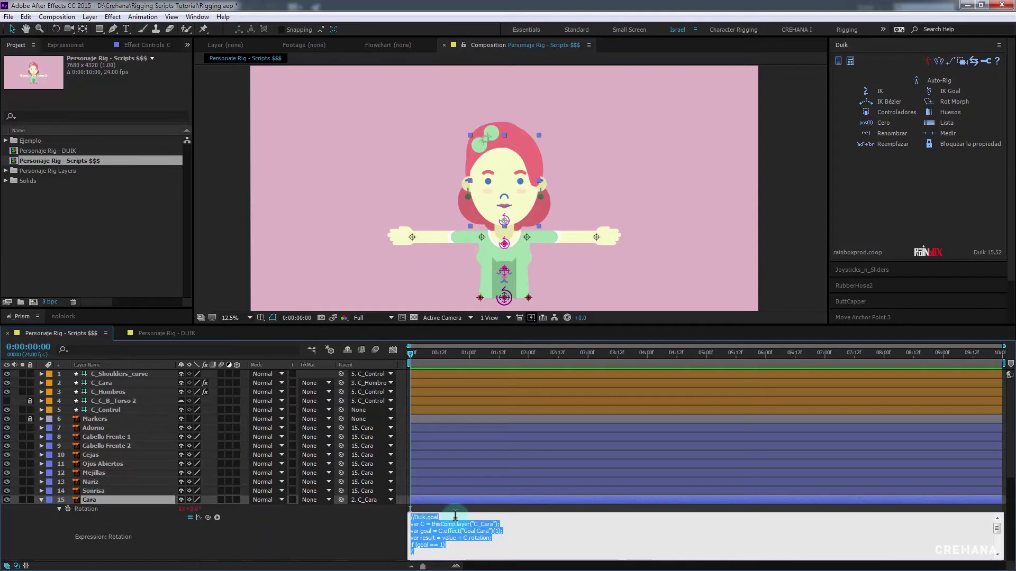
key("BackSpace")
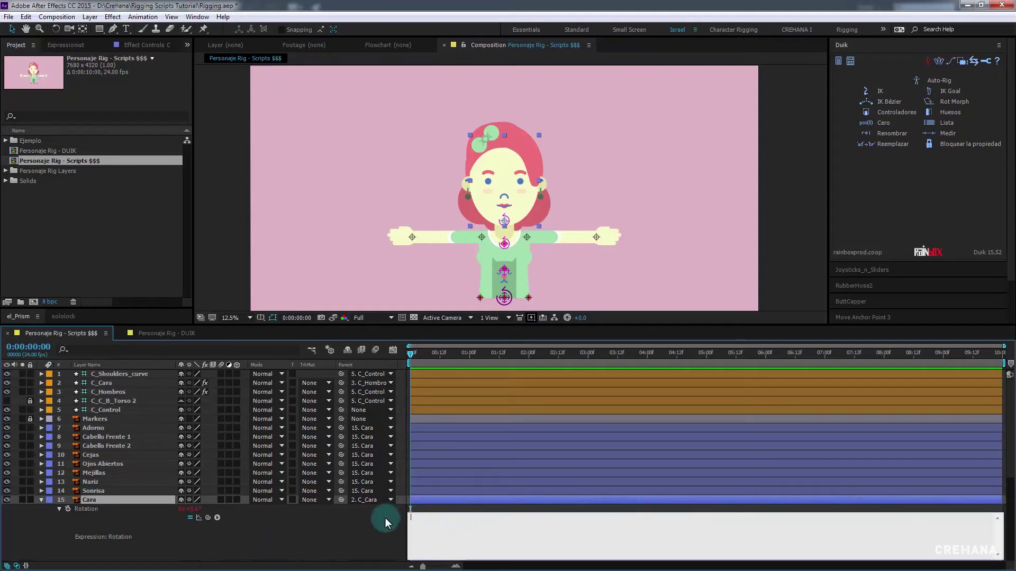
left_click(385, 518)
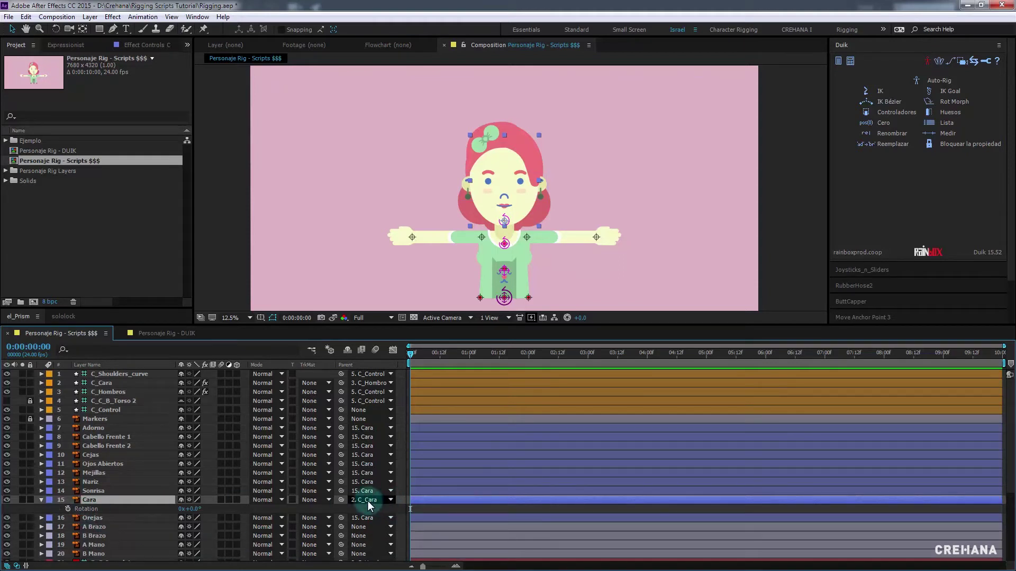
left_click(94, 428)
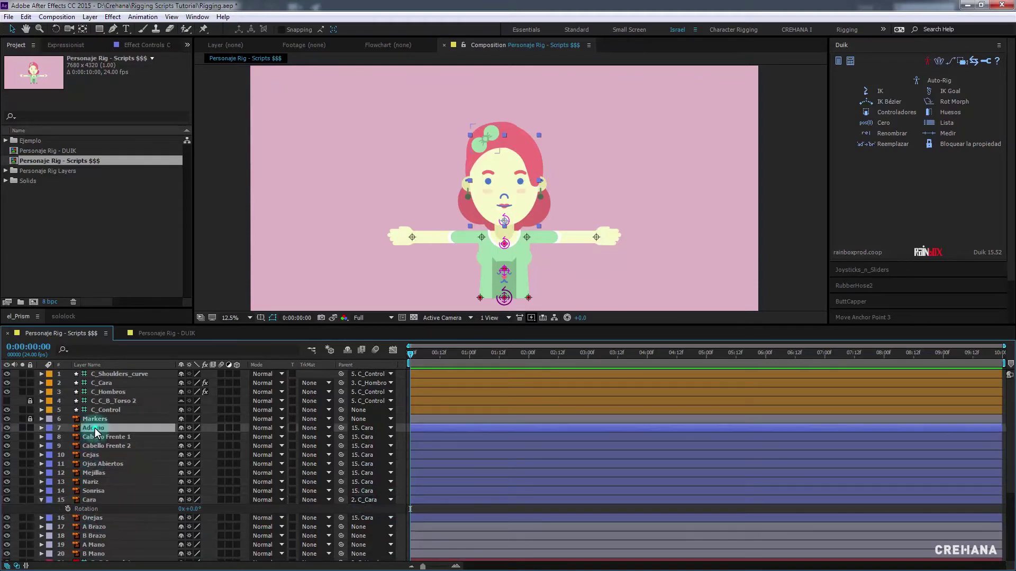
Pre-compose the layers from Adorno through Orejas into a new comp named 'Cara'
left_click(99, 518, "shift")
key("ctrl+shift+c")
type("Cara")
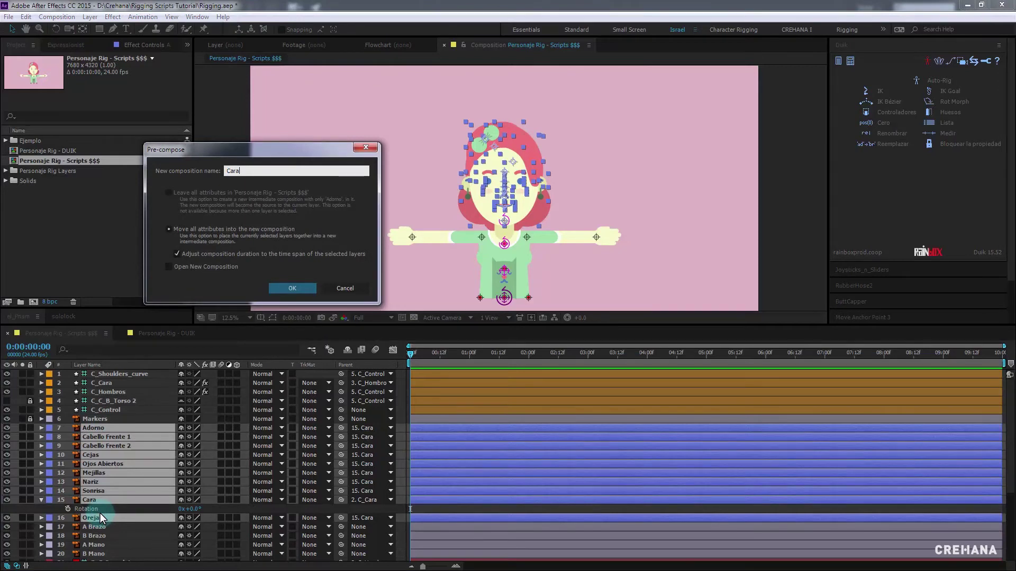
left_click(298, 289)
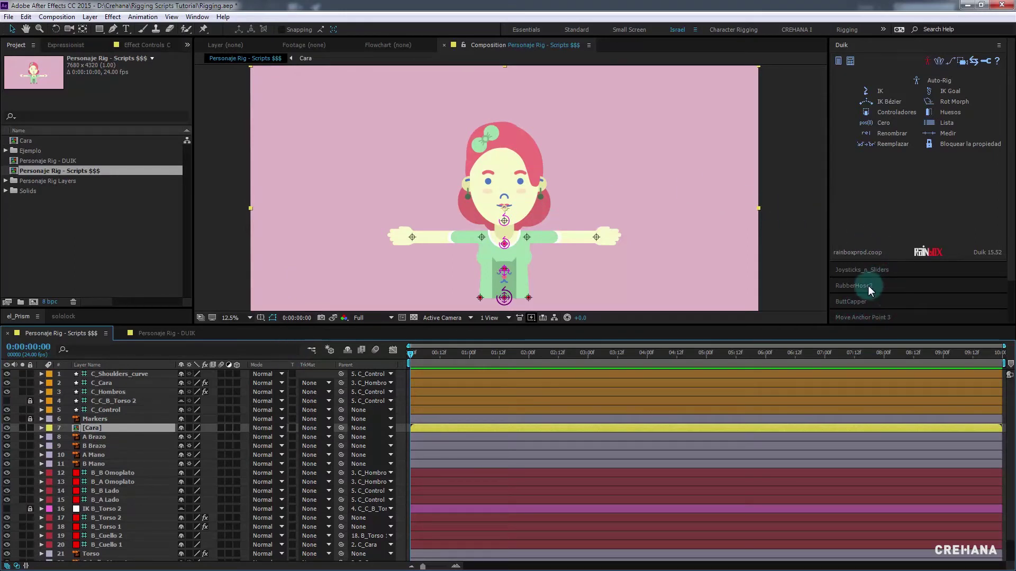
Run pt_CropPrecomps' Crop Precomps on the Cara precomp
left_click(878, 47)
left_click(871, 159)
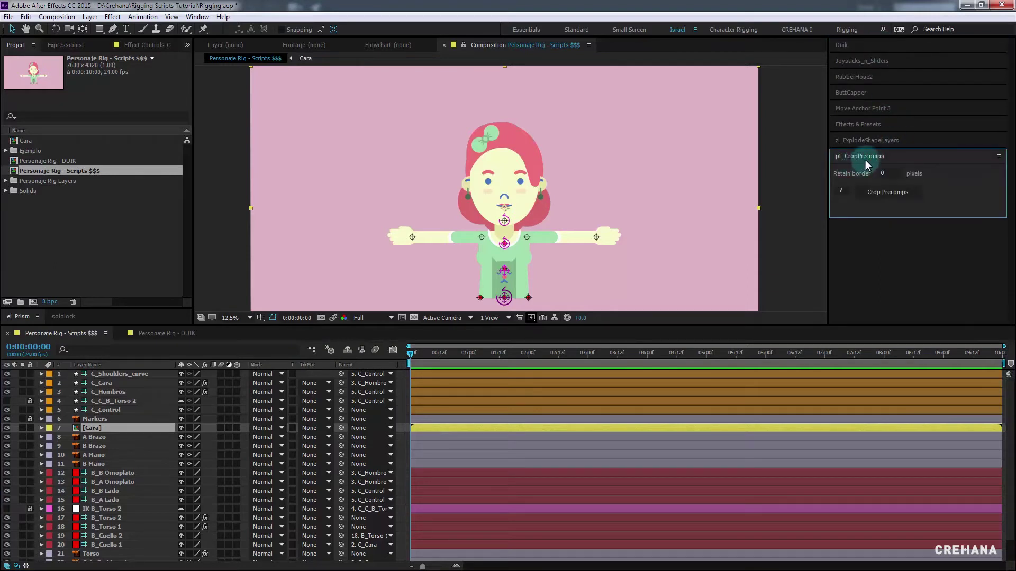
left_click(893, 196)
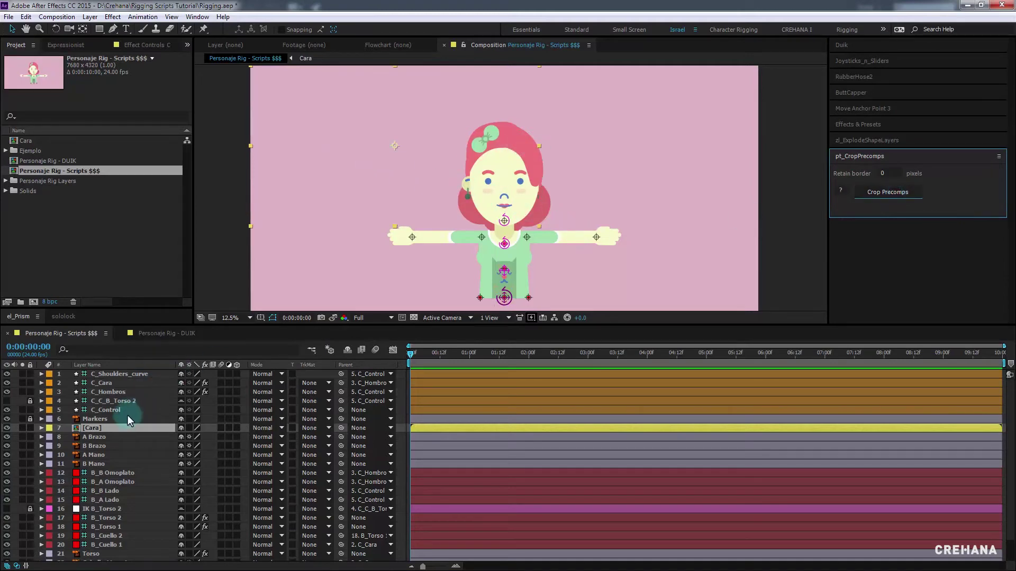
Open Cara, undo the crop, and return to the Personaje Rig - Scripts $$$ comp
double_click(100, 427)
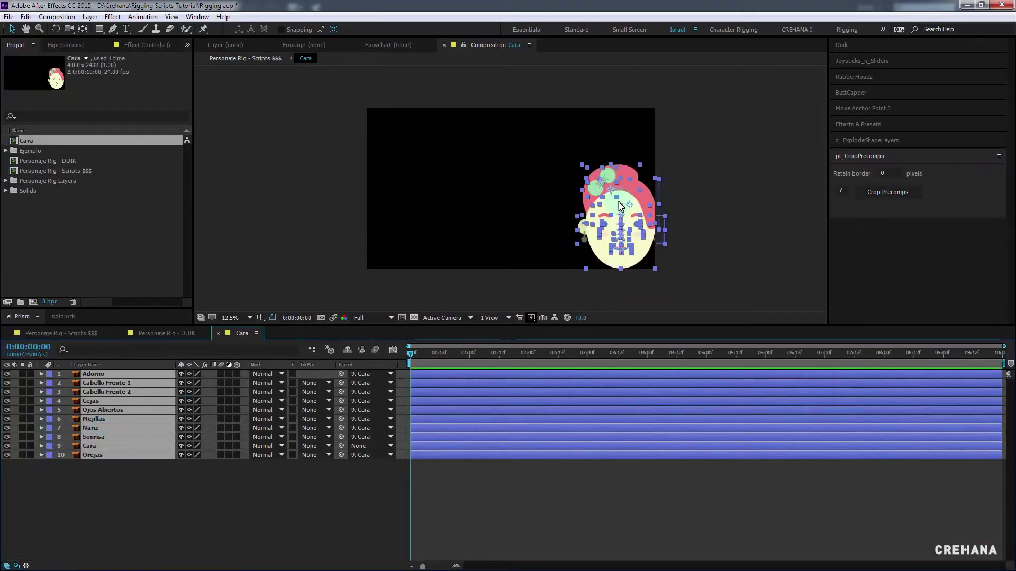
key("ctrl+z")
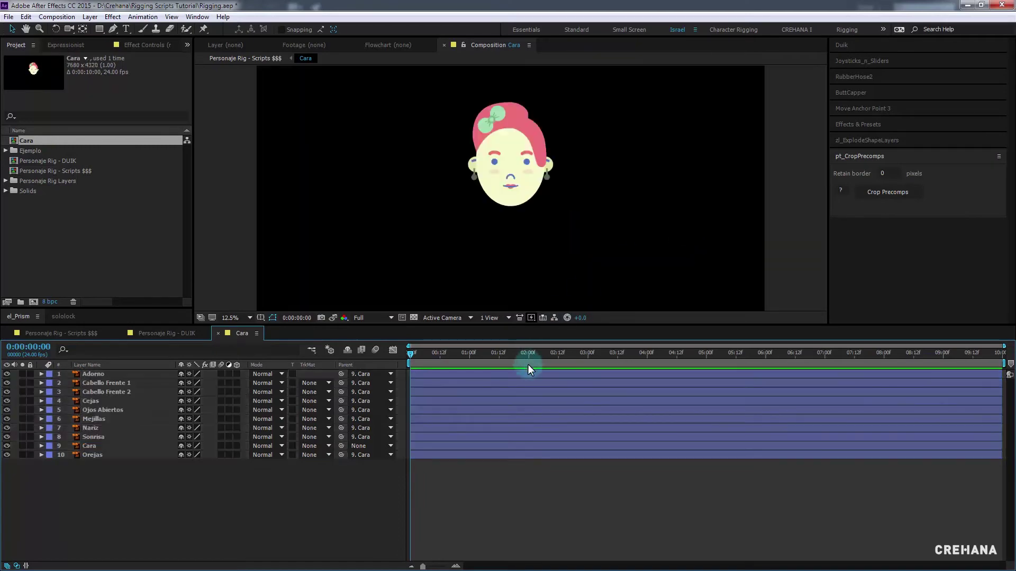
key("Tab")
left_click(408, 419)
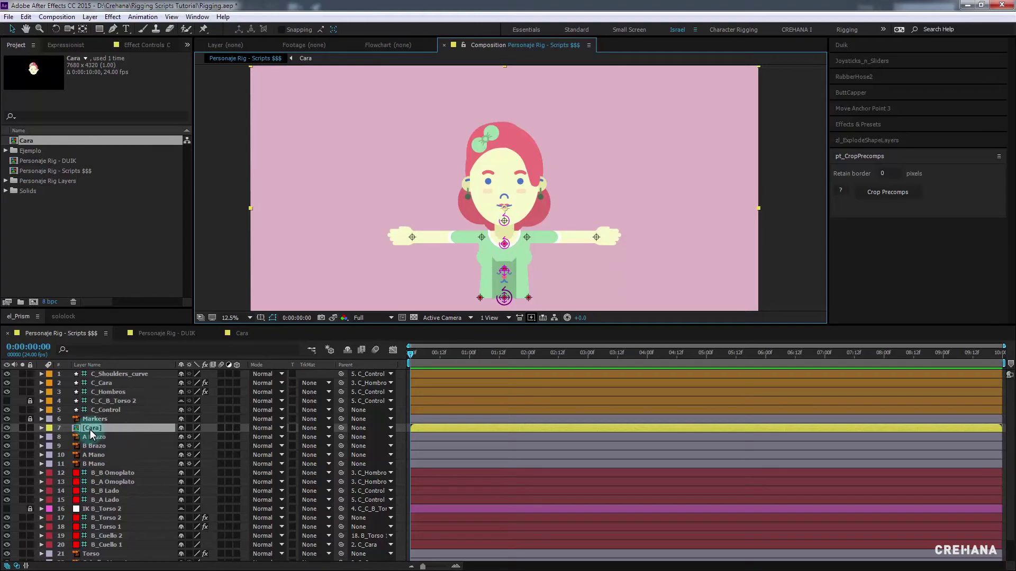
Reveal the Cara precomp's Position and drag it down toward the chin control
key("p")
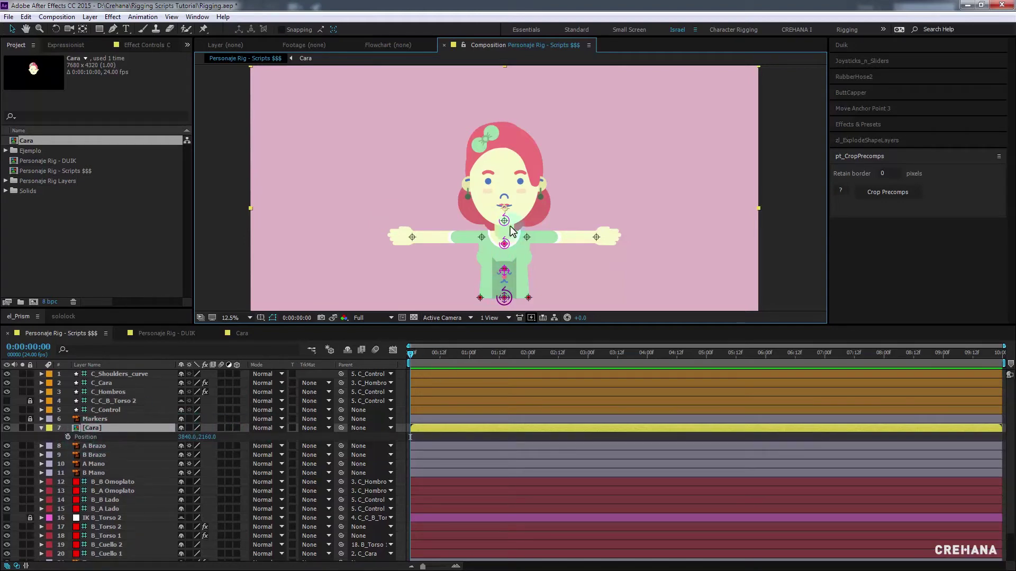
scroll(500, 233, "up", 4)
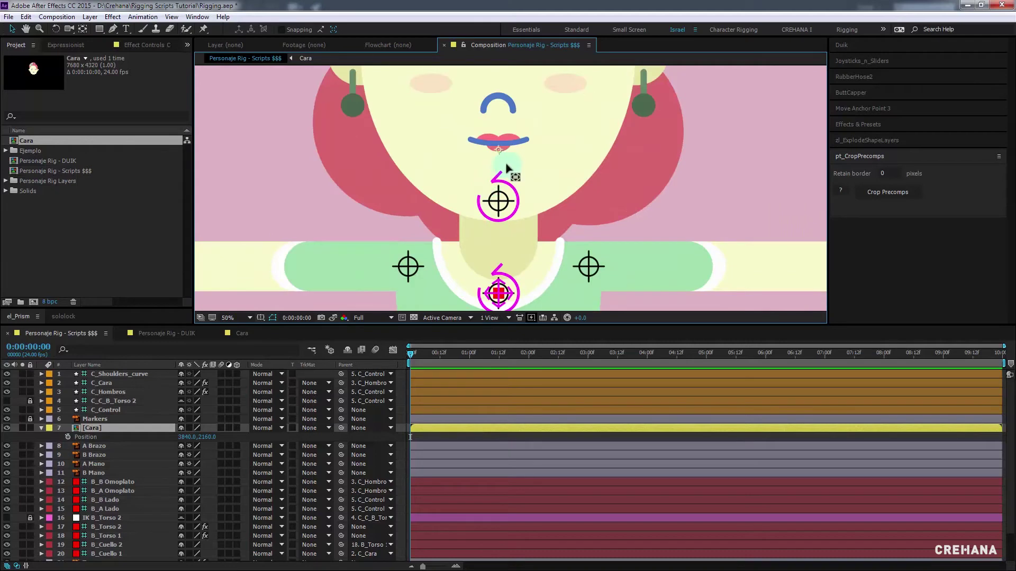
mouse_move(502, 153)
left_mouse_down()
mouse_move(503, 199)
mouse_move(469, 265)
left_mouse_up()
scroll(501, 196, "up", 4)
scroll(524, 227, "down", 1)
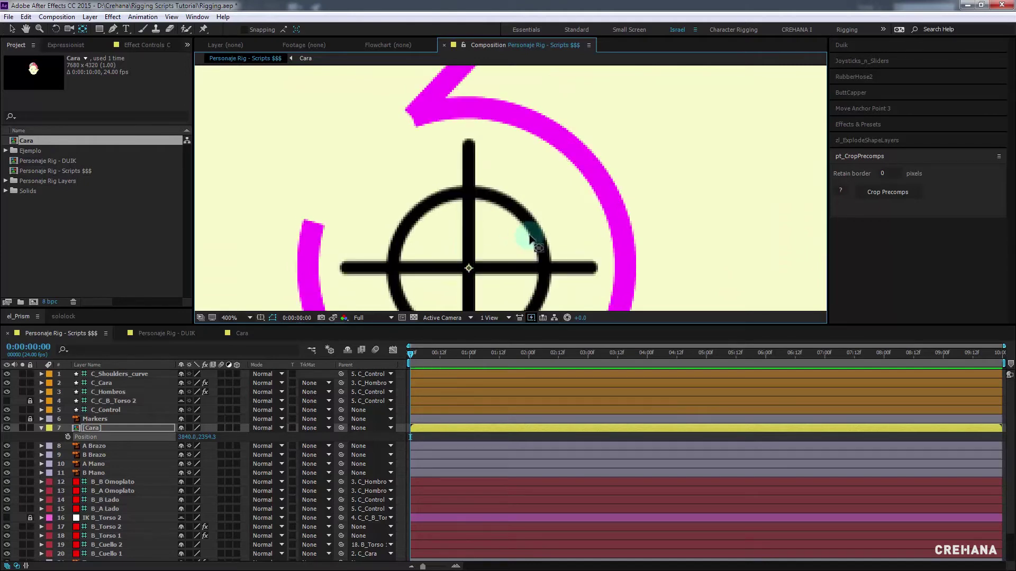
scroll(526, 236, "down", 3)
scroll(533, 232, "down", 4)
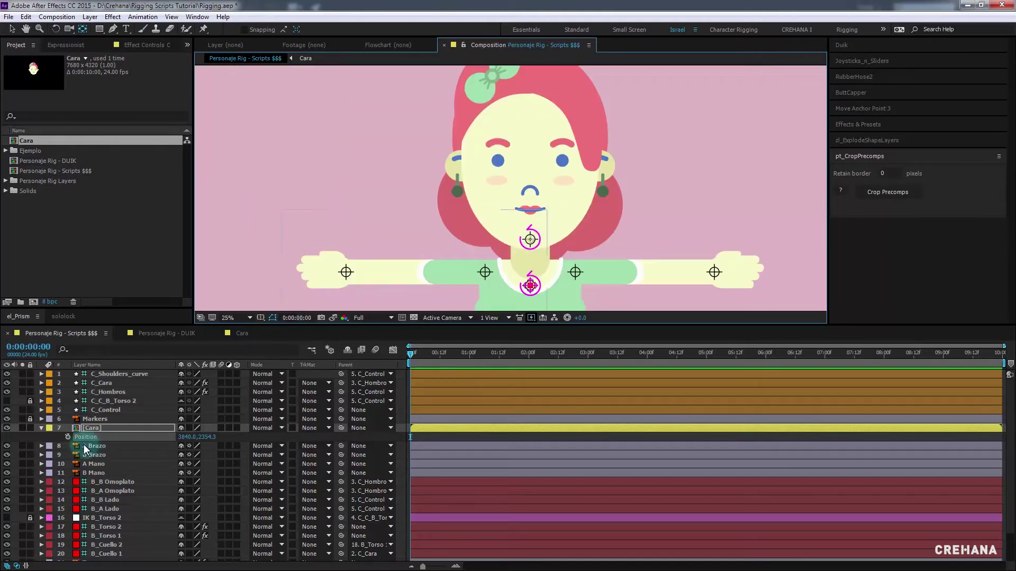
left_click(68, 437)
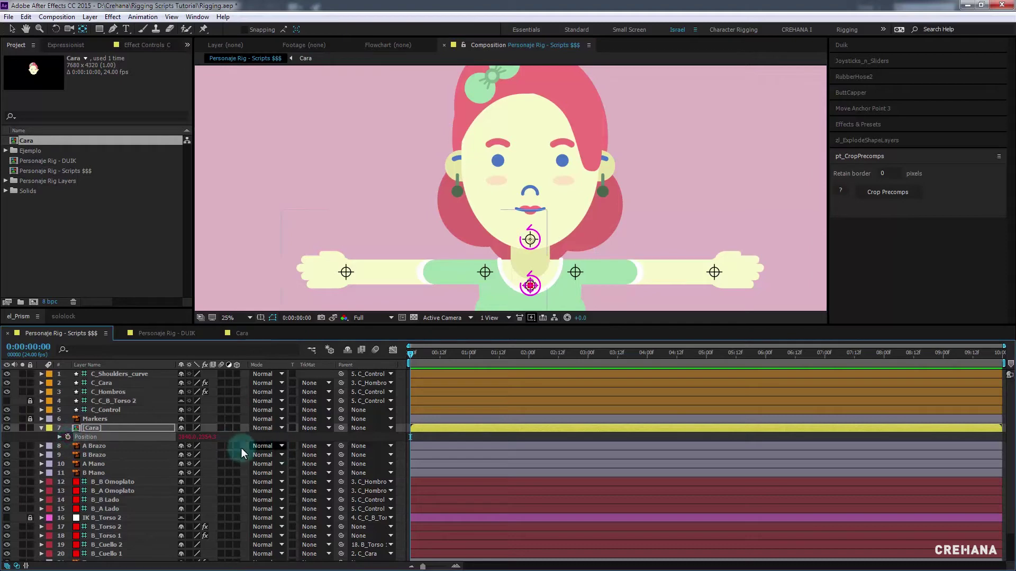
left_click(68, 437)
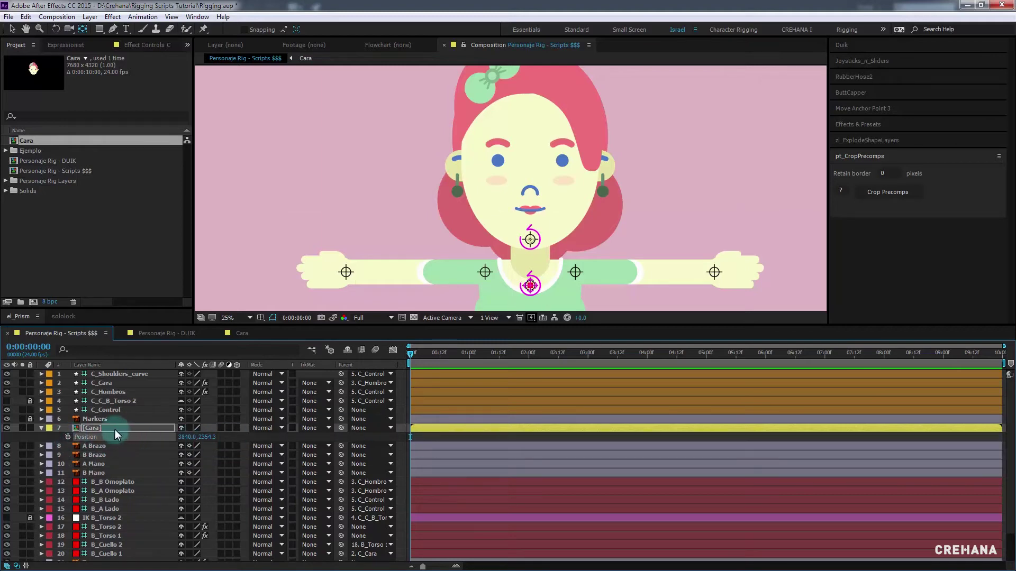
Paste the Duik goal expression into Cara's Position and parent it to 2. C_Cara
key("Return")
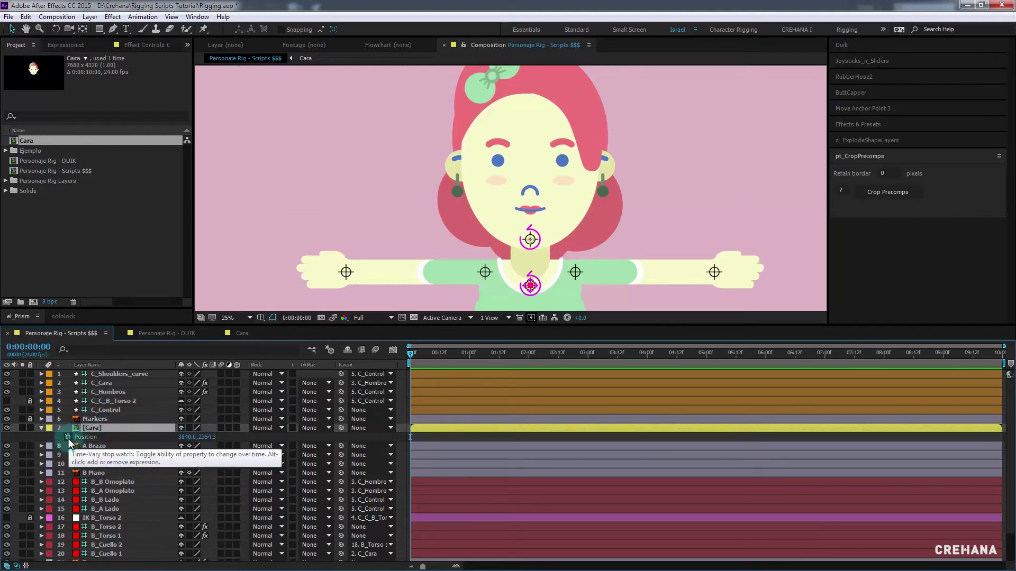
left_click(68, 438, "alt")
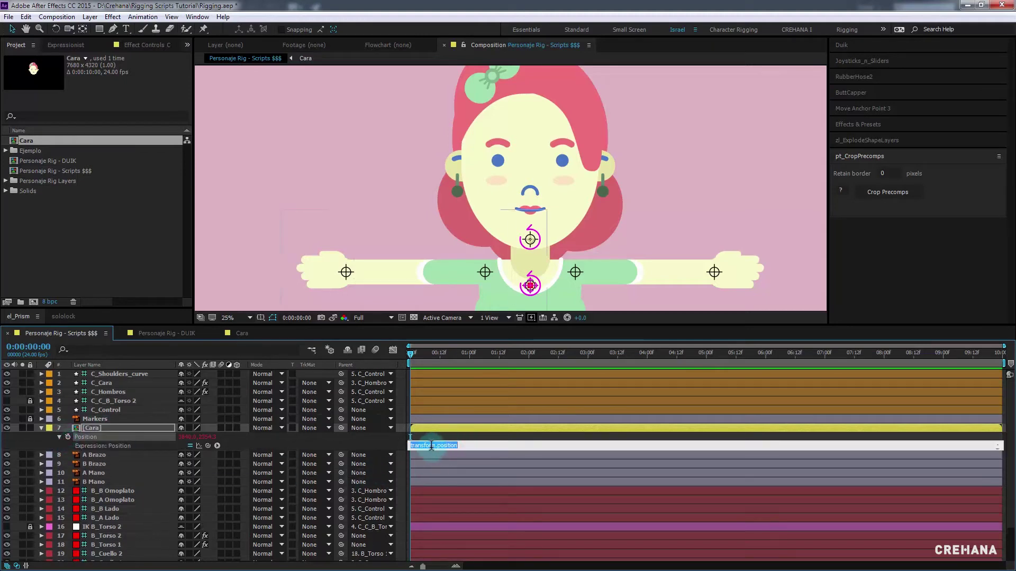
type("result;")
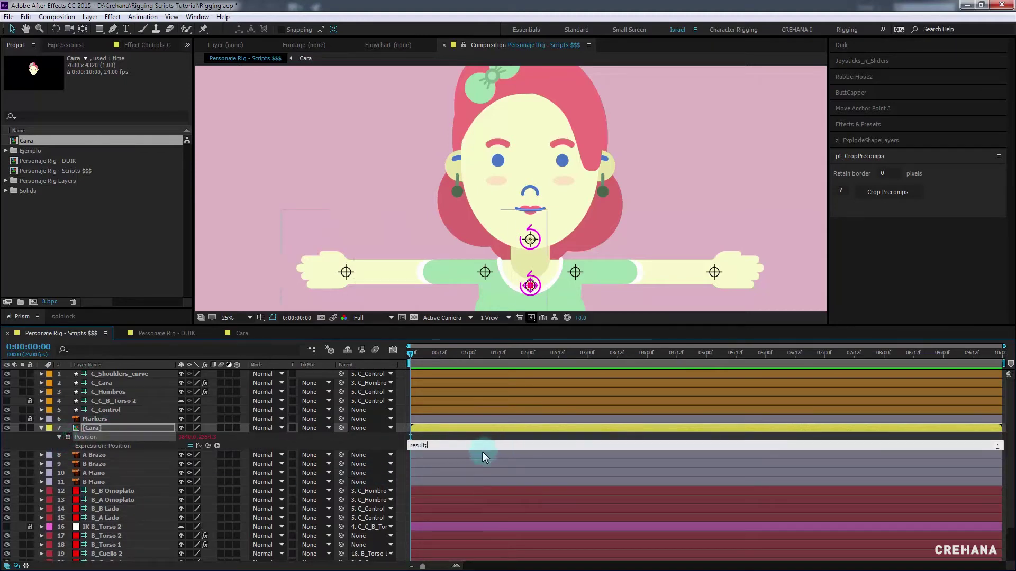
key("ctrl+v")
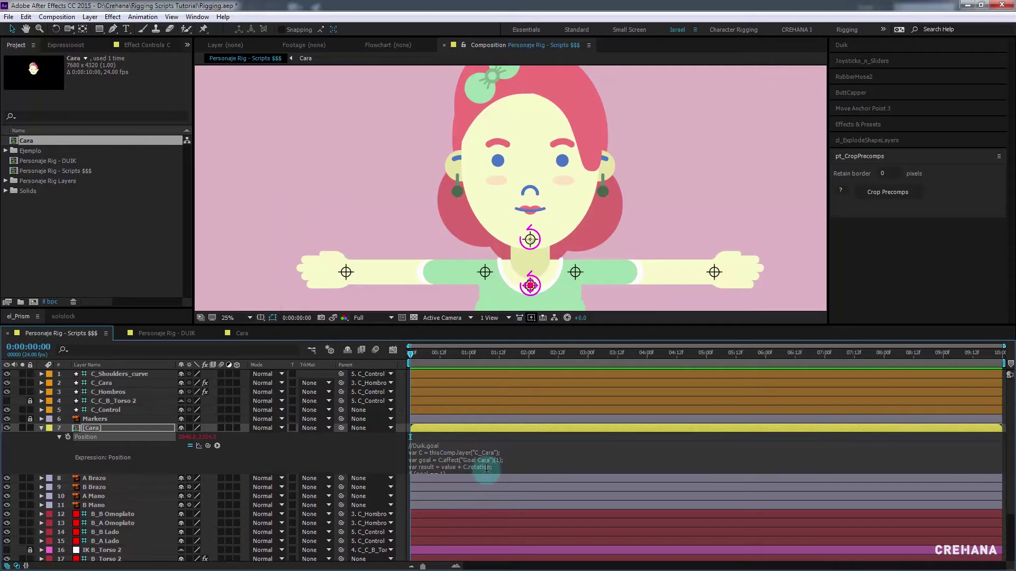
left_click(134, 428)
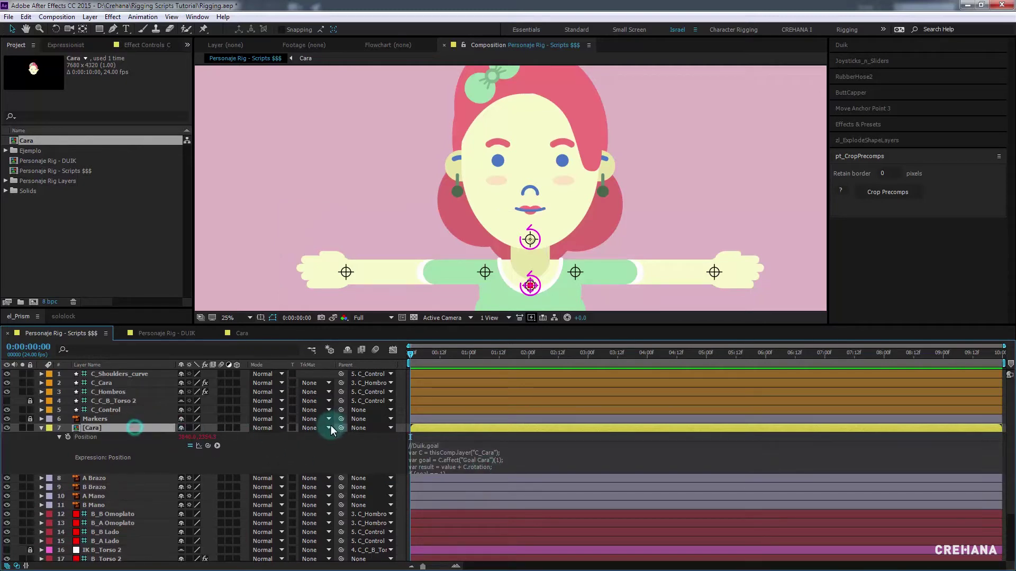
left_click(364, 427)
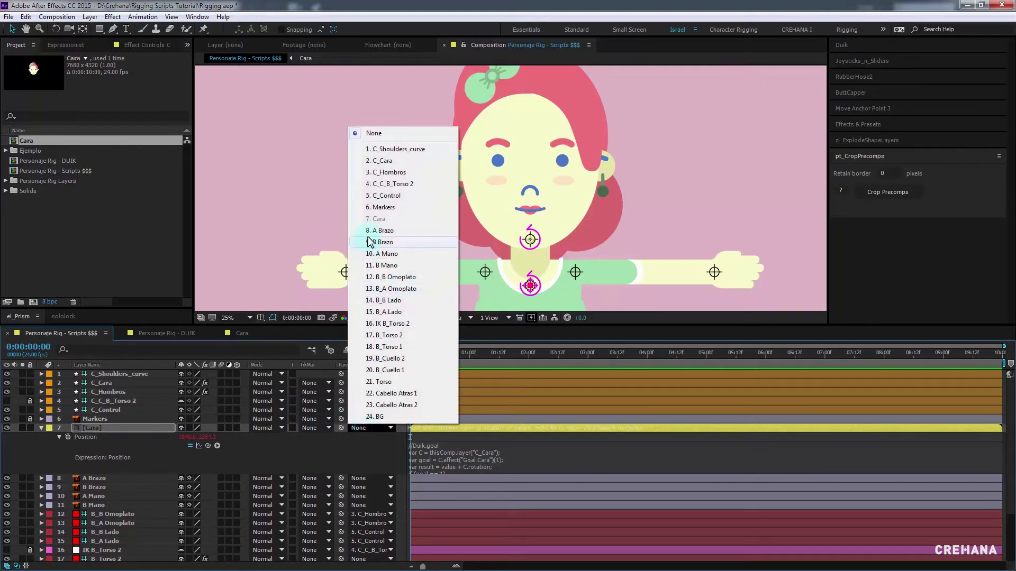
left_click(388, 162)
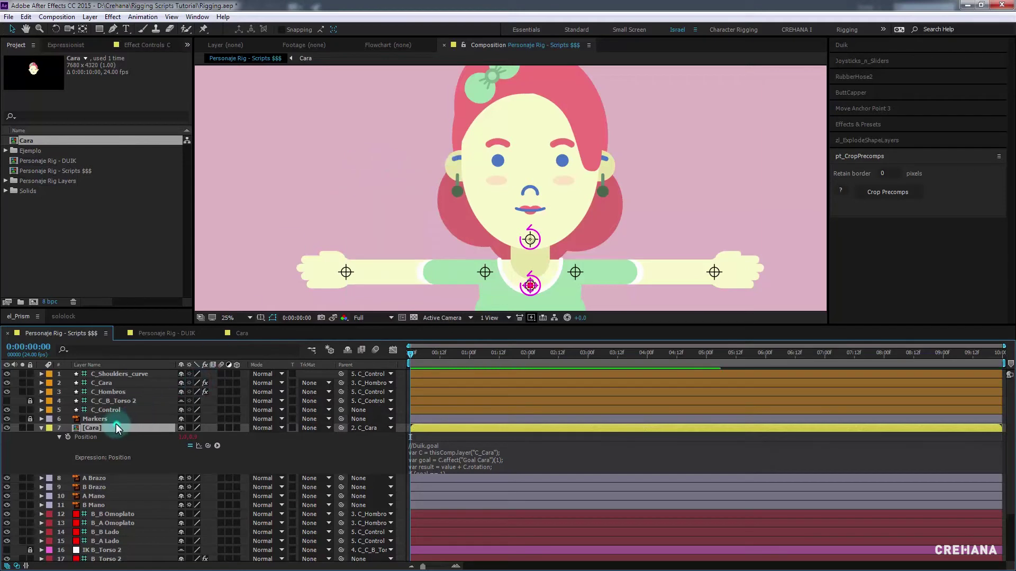
Test the rig by moving and rotating C_Cara, undo, and collapse Cara
left_click(129, 374)
left_click(109, 383)
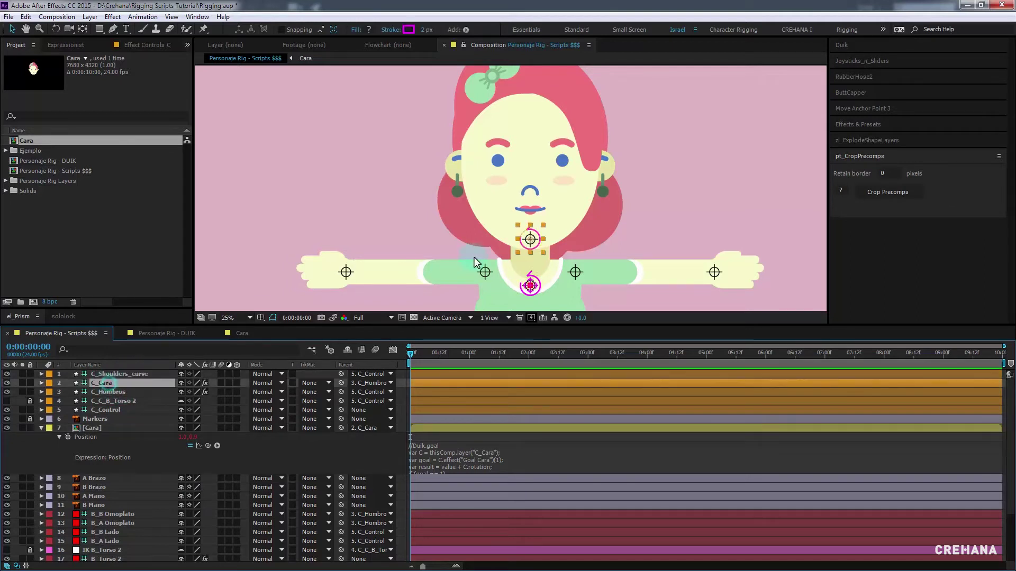
mouse_move(530, 239)
left_mouse_down()
mouse_move(540, 242)
mouse_move(514, 244)
mouse_move(532, 238)
left_mouse_up()
key("w")
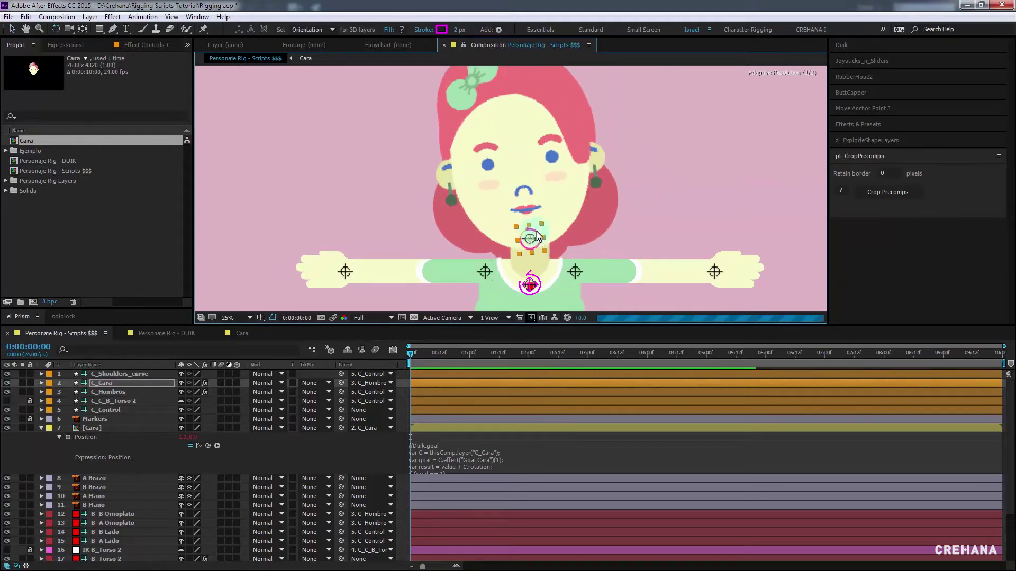
key("ctrl+z")
left_click(93, 428)
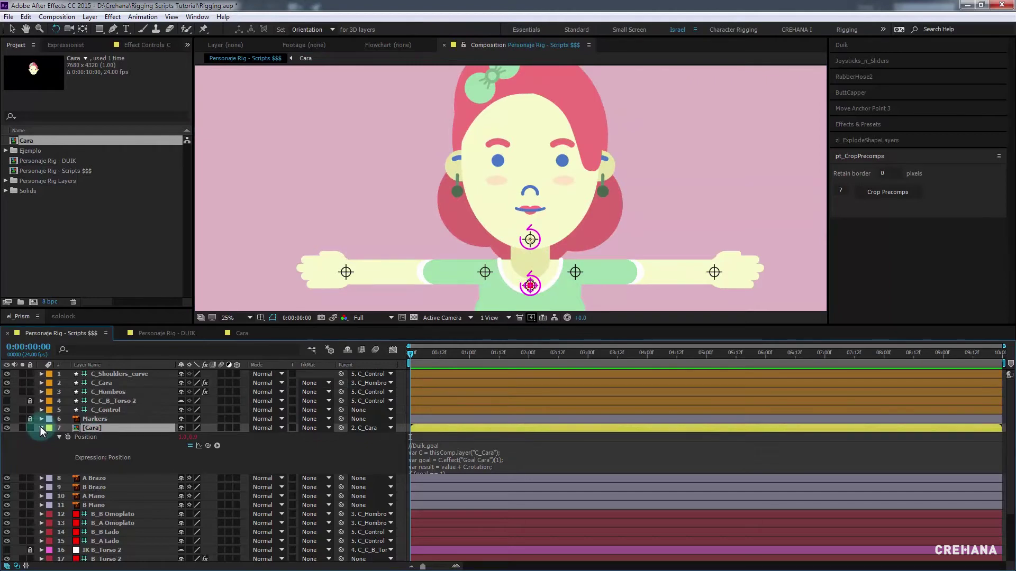
left_click(40, 426)
Draw a rectangular Mask 1 around the head on the Cara layer
key("comma")
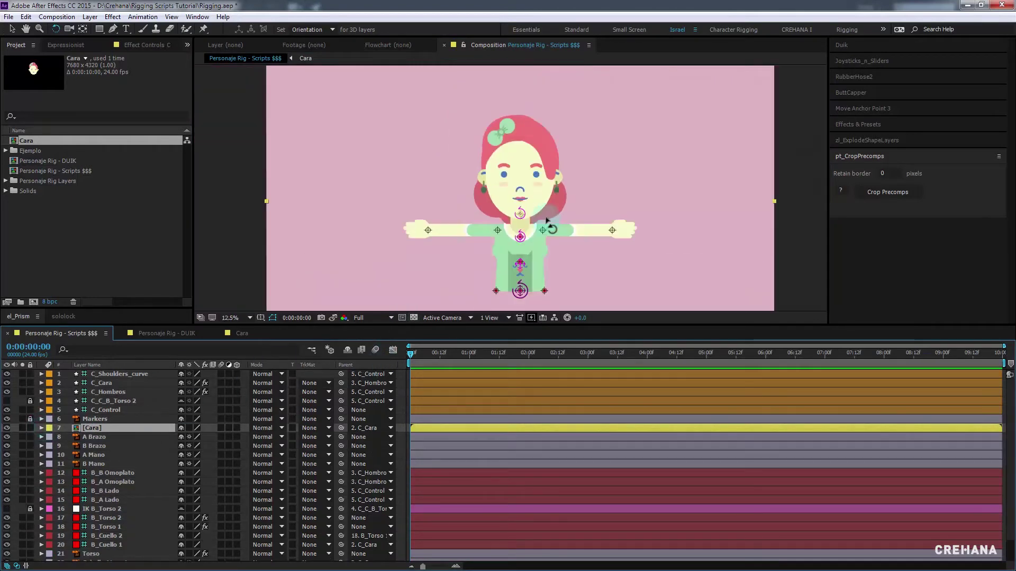
key("comma")
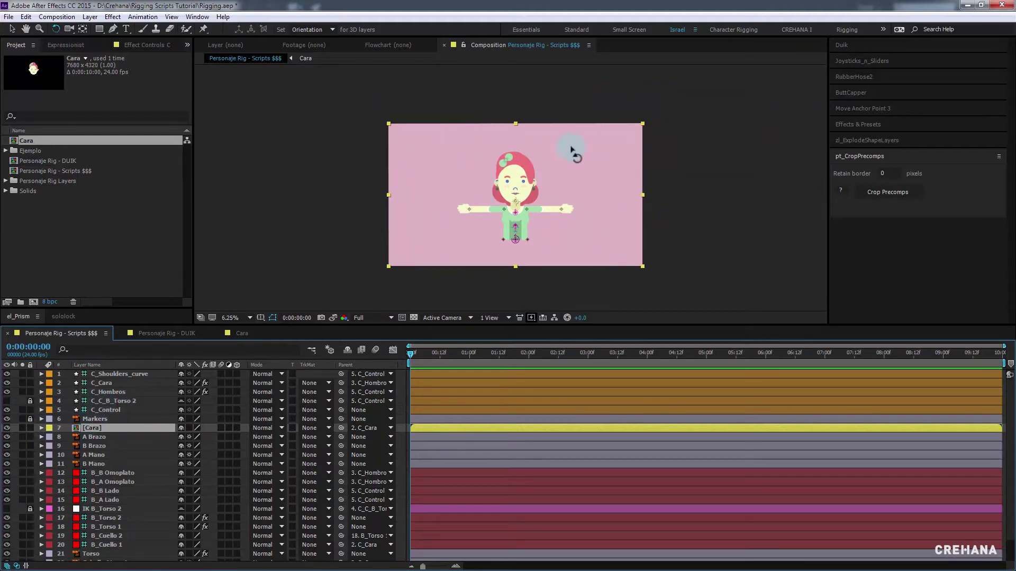
scroll(555, 160, "up", 1)
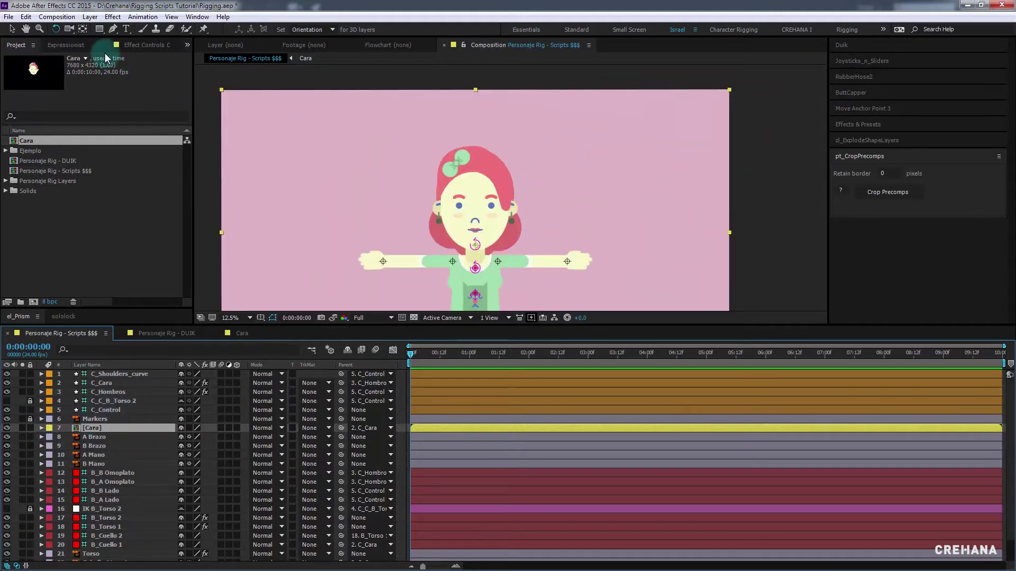
left_click(99, 29)
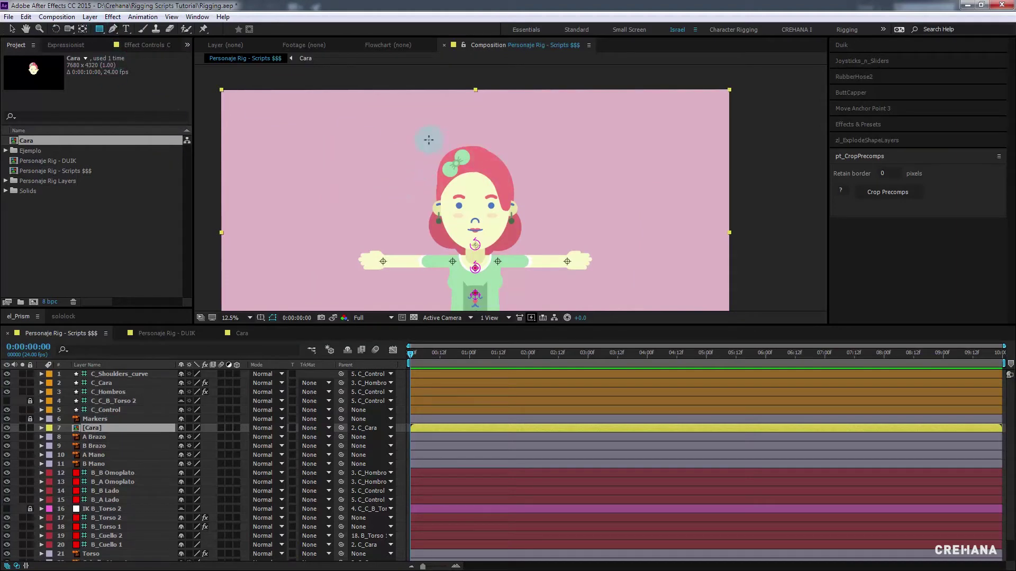
left_click_drag(426, 148, 529, 265)
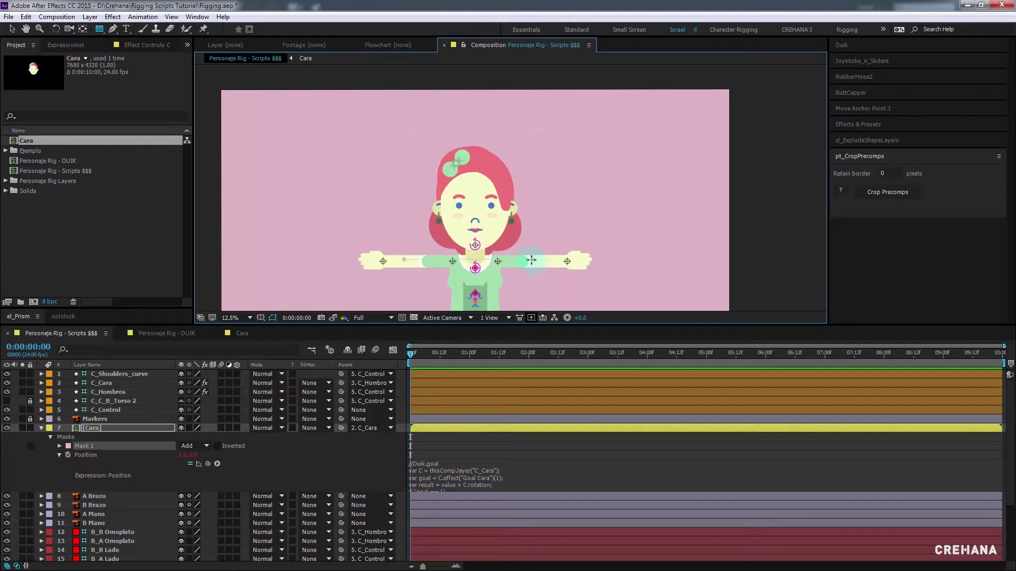
left_click_drag(530, 261, 540, 261)
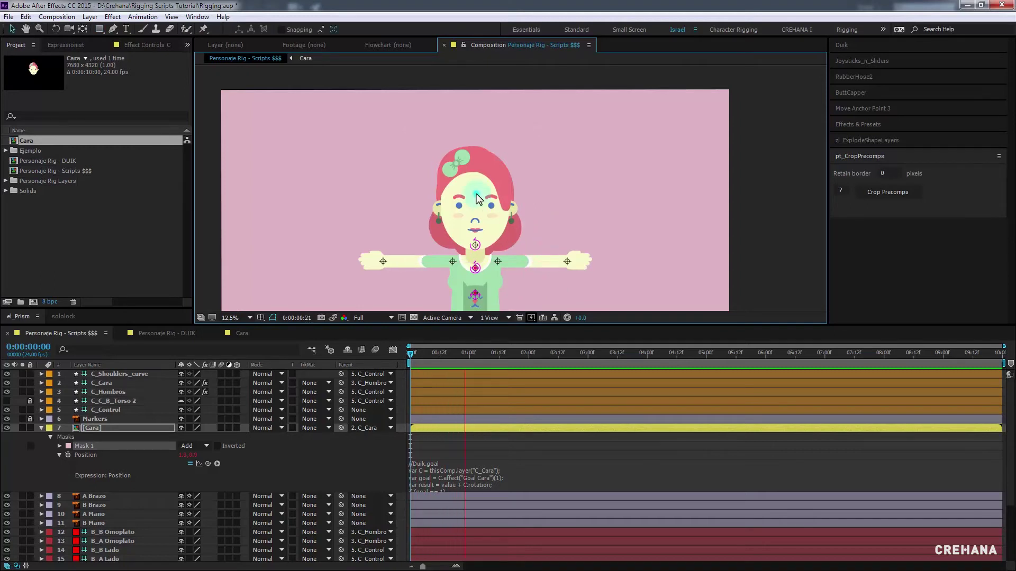
Check the mask over time, reposition Cara, then lock and collapse the layer
left_click(480, 351)
left_click_drag(481, 347, 373, 351)
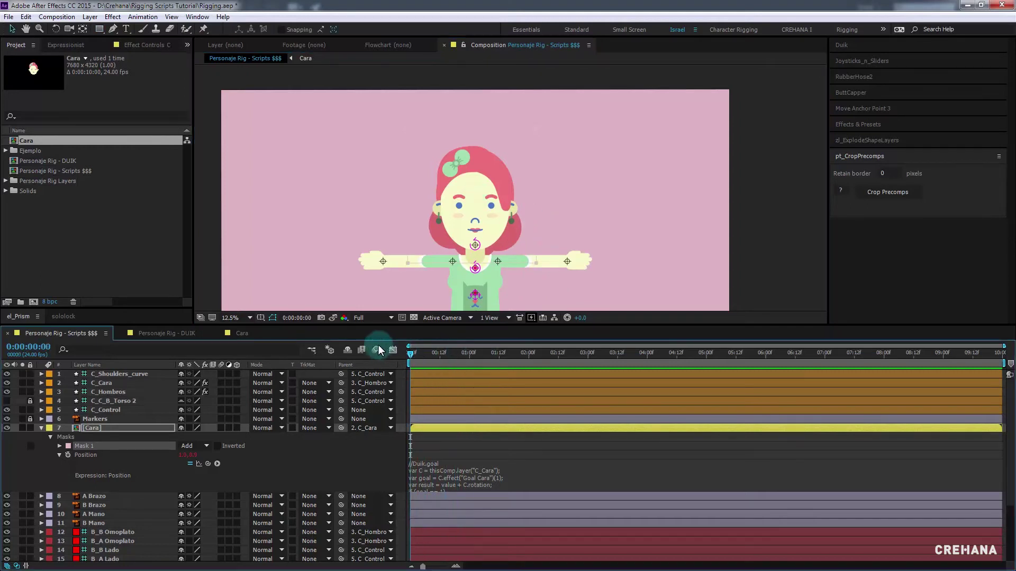
left_click(96, 430)
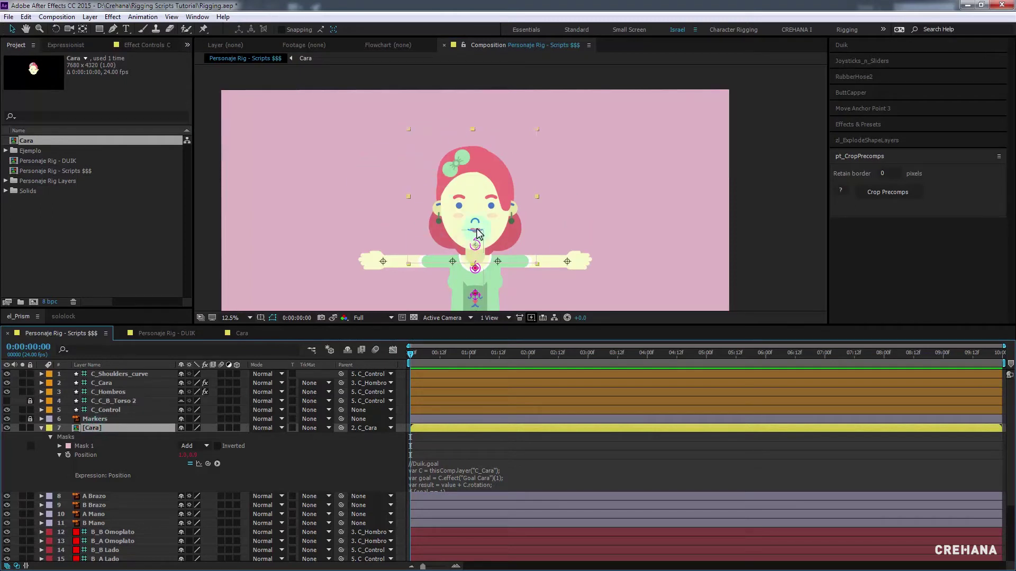
mouse_move(480, 203)
left_mouse_down()
mouse_move(501, 197)
mouse_move(531, 240)
left_mouse_up()
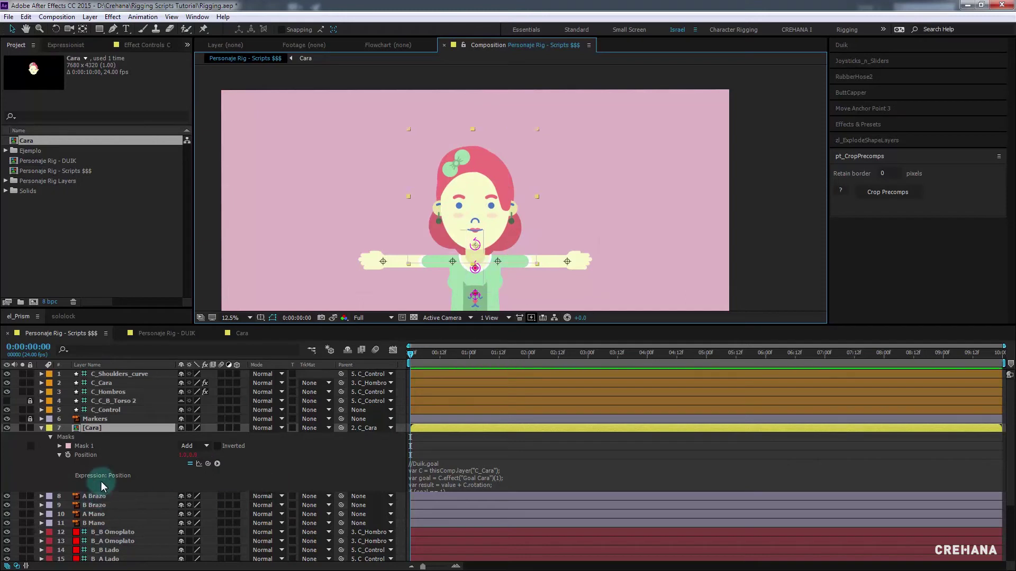
left_click(30, 427)
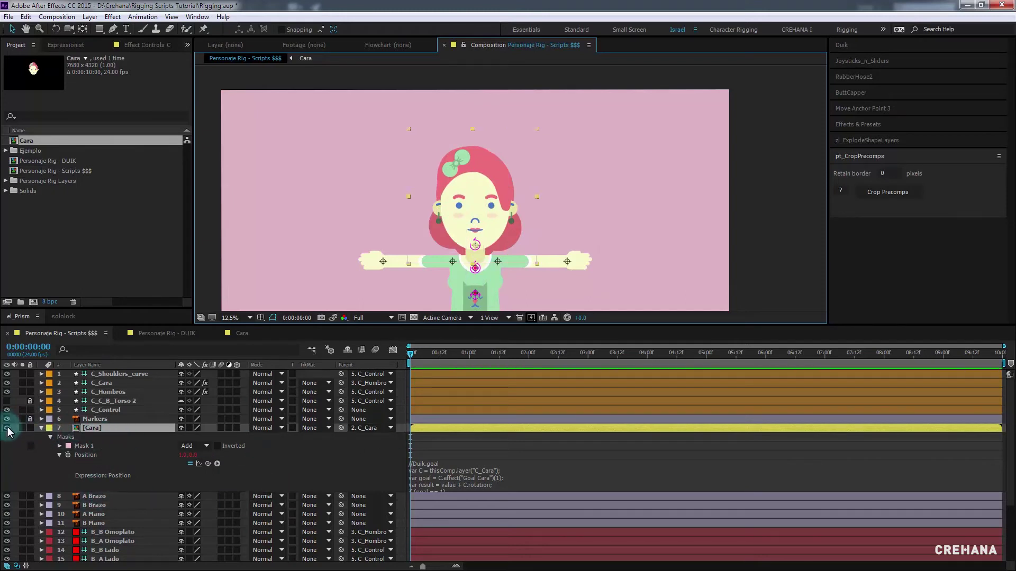
left_click(41, 428)
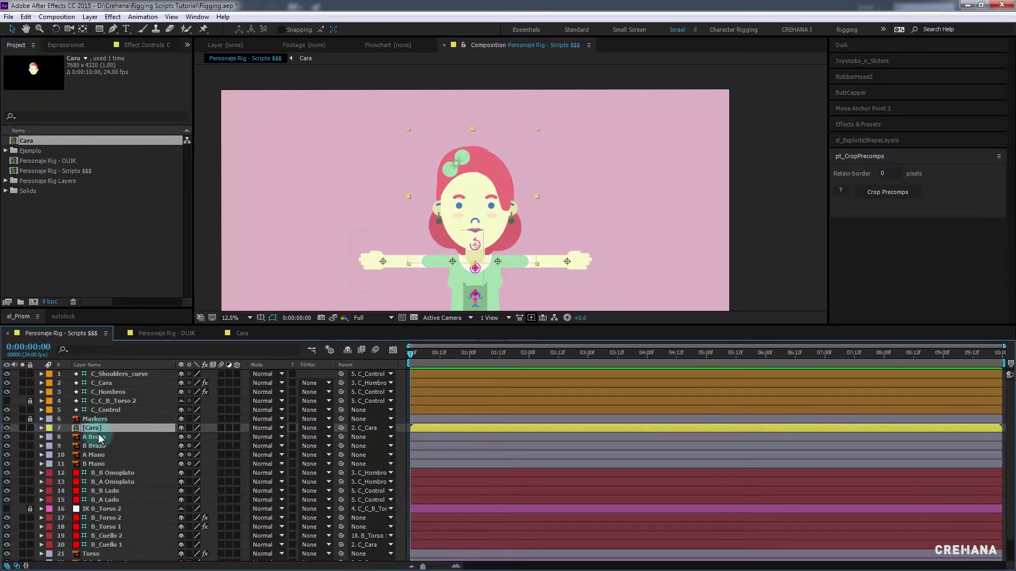
Open the Cara precomp and expand the Joysticks 'n Sliders panel
double_click(95, 428)
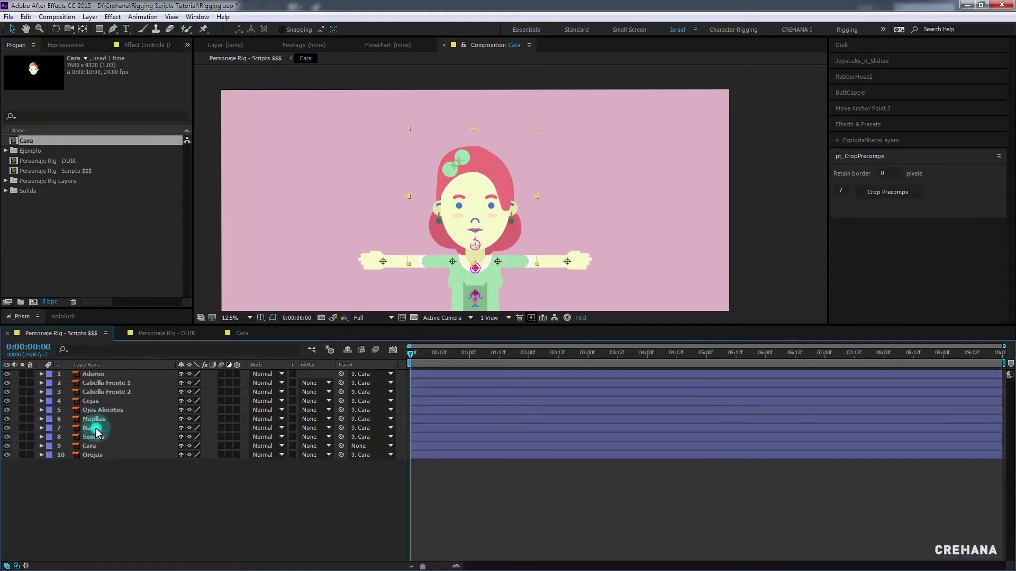
left_click(641, 215)
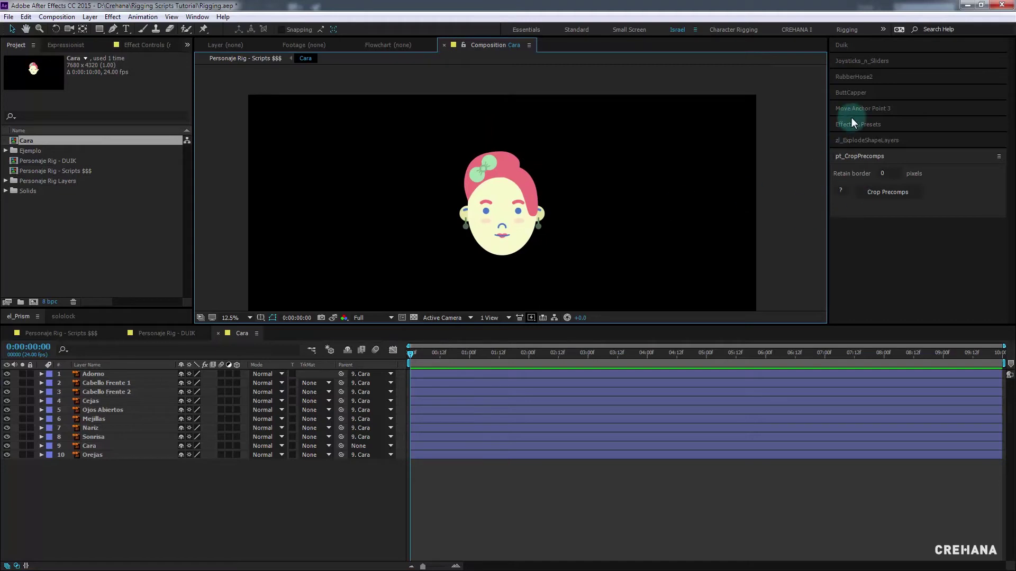
left_click(871, 61)
left_click(253, 503)
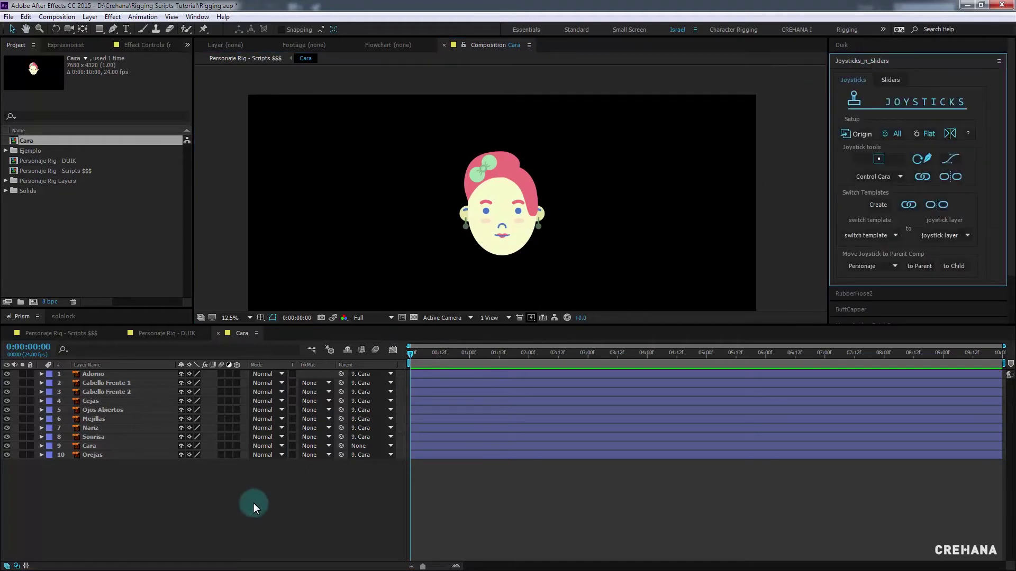
left_click(994, 480)
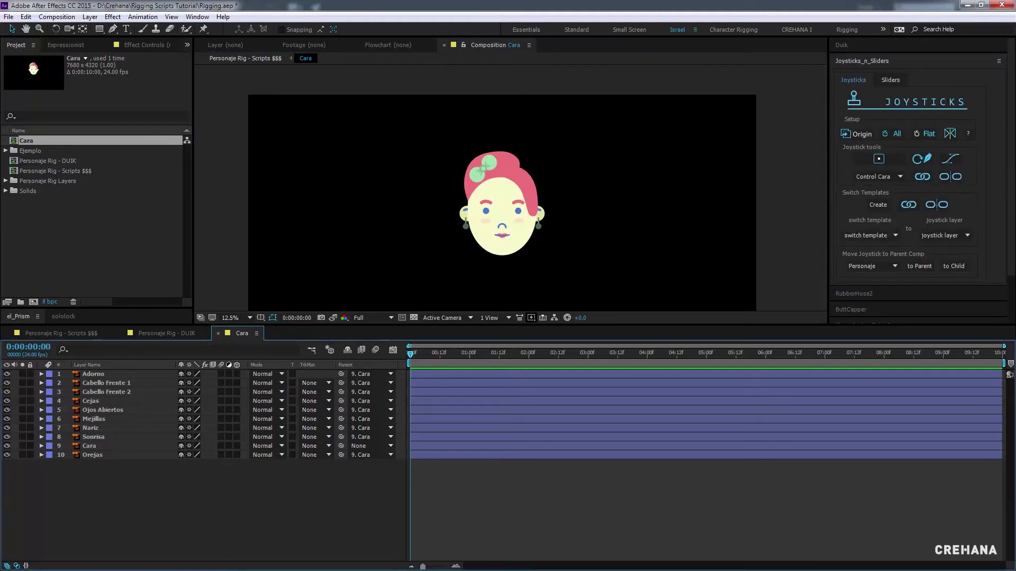
left_click(297, 469)
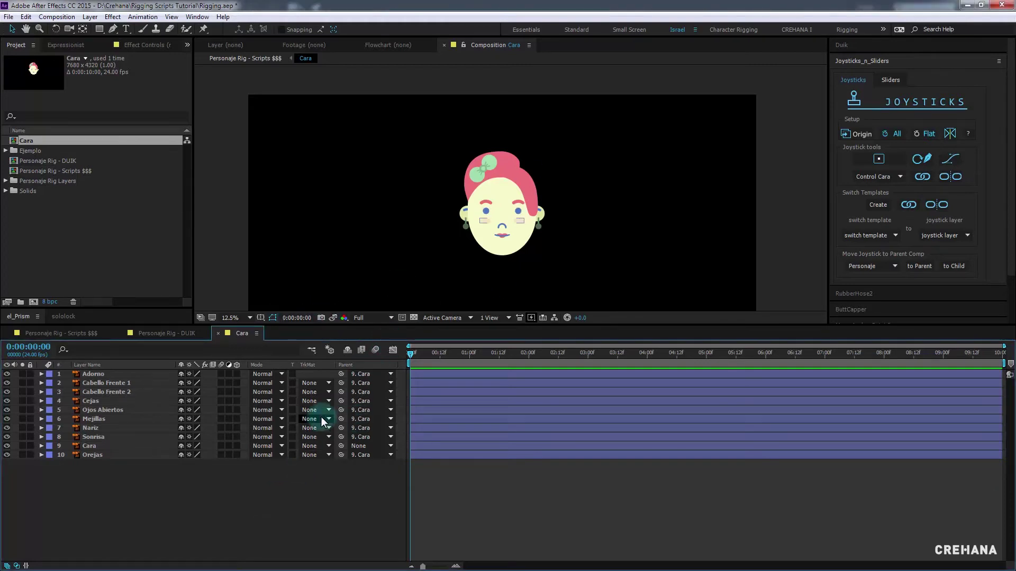
left_click(358, 394)
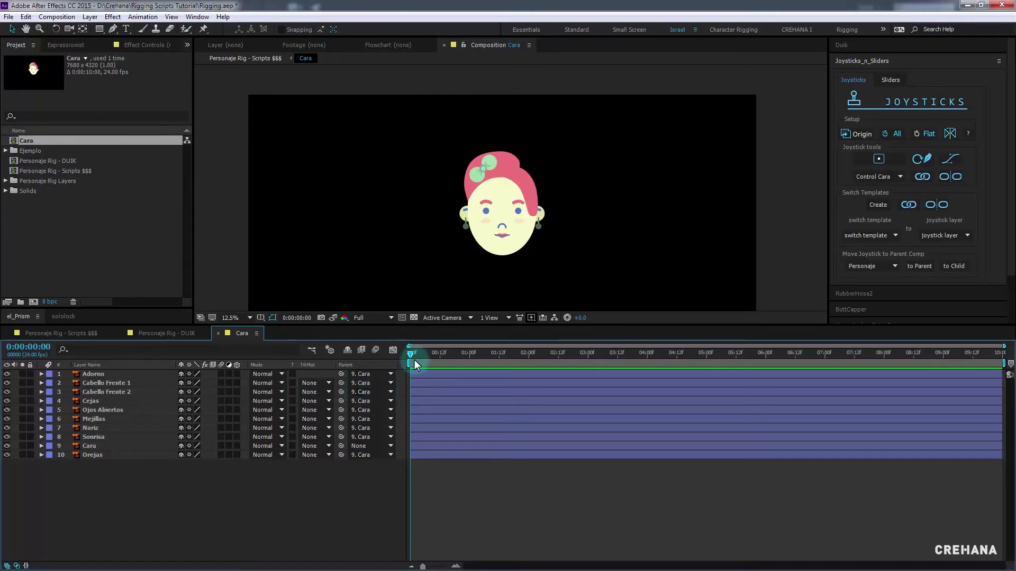
Select face parts to locate the hair, ending with Cabello Frente 1 and 2 selected
left_click(460, 270)
left_click(469, 304)
left_click(413, 371)
left_click(513, 158)
left_click(122, 372)
left_click(91, 482)
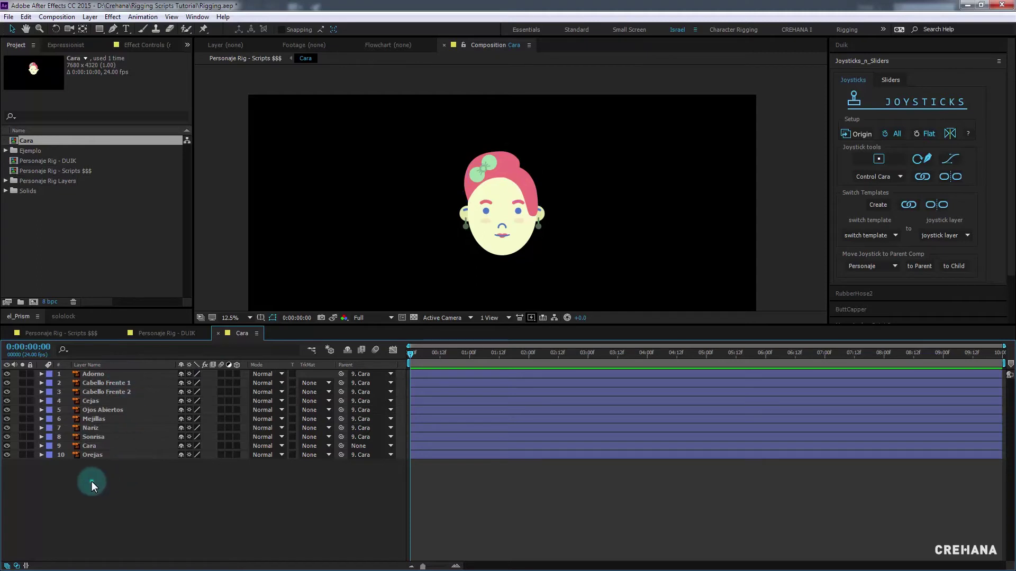
left_click(126, 423)
left_click(113, 382)
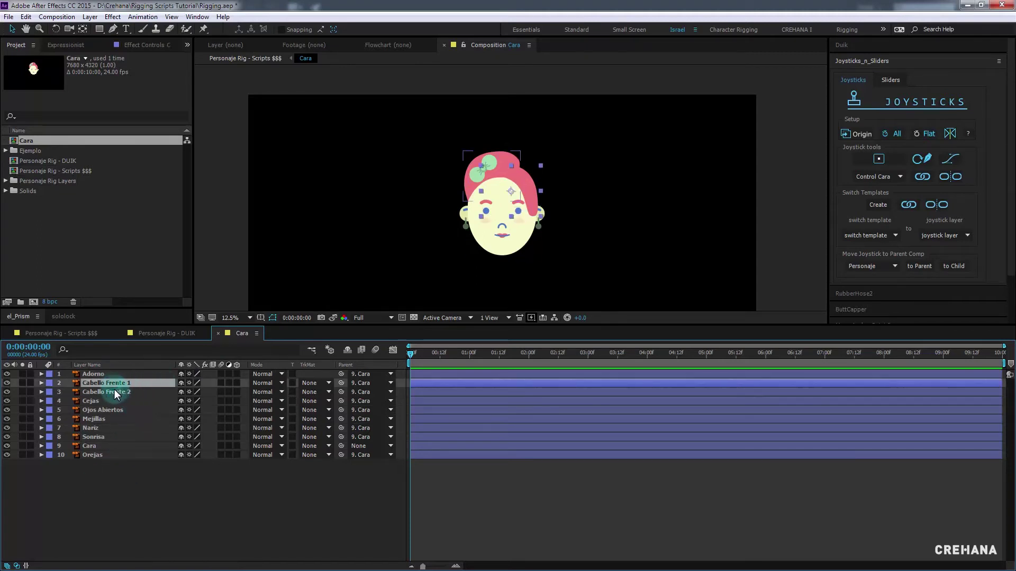
left_click(871, 171)
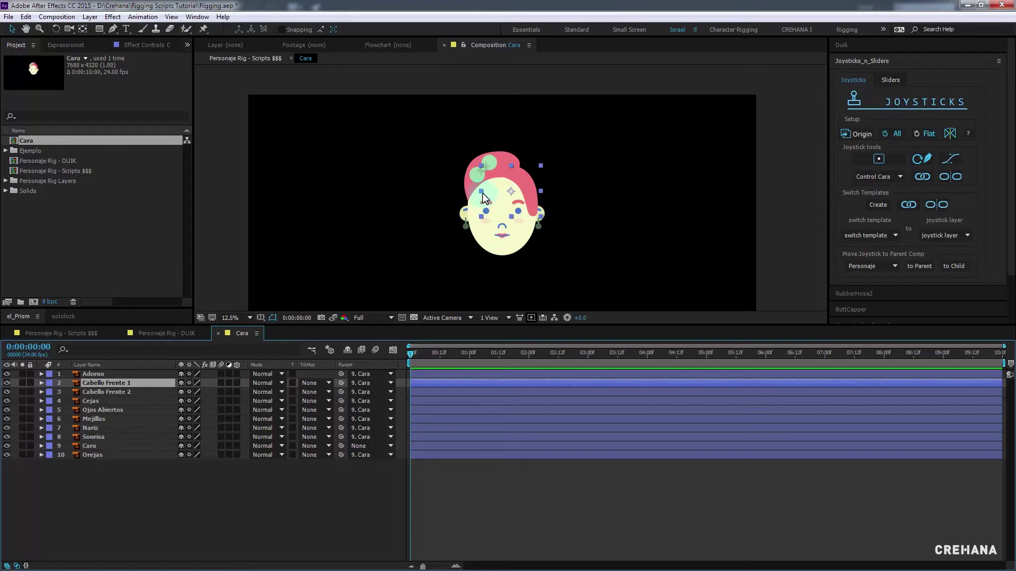
left_click(465, 216)
left_click(532, 211)
left_click(107, 390, "shift")
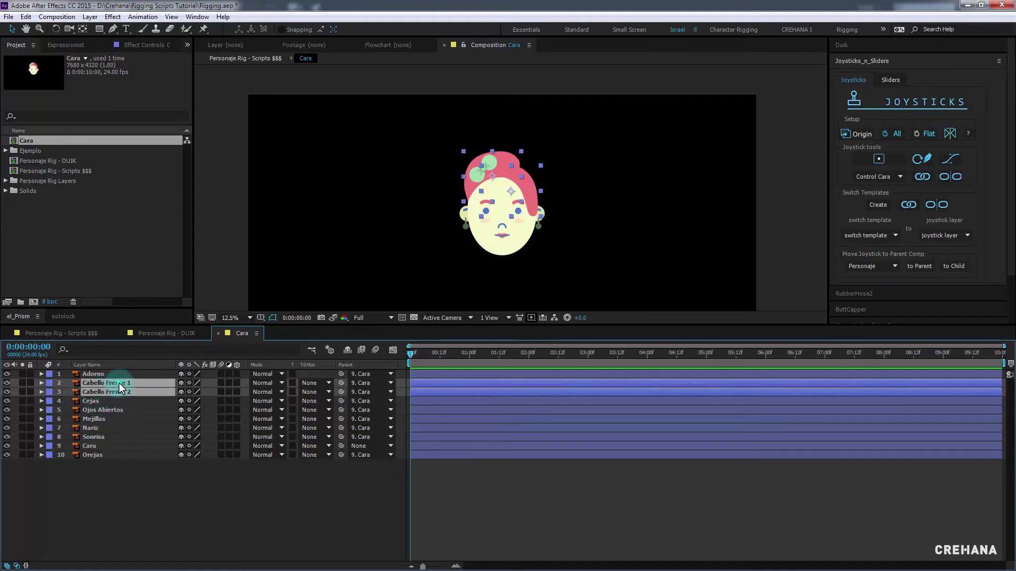
Convert both Cabello Frente layers to shape layers and delete the originals
right_click(119, 383)
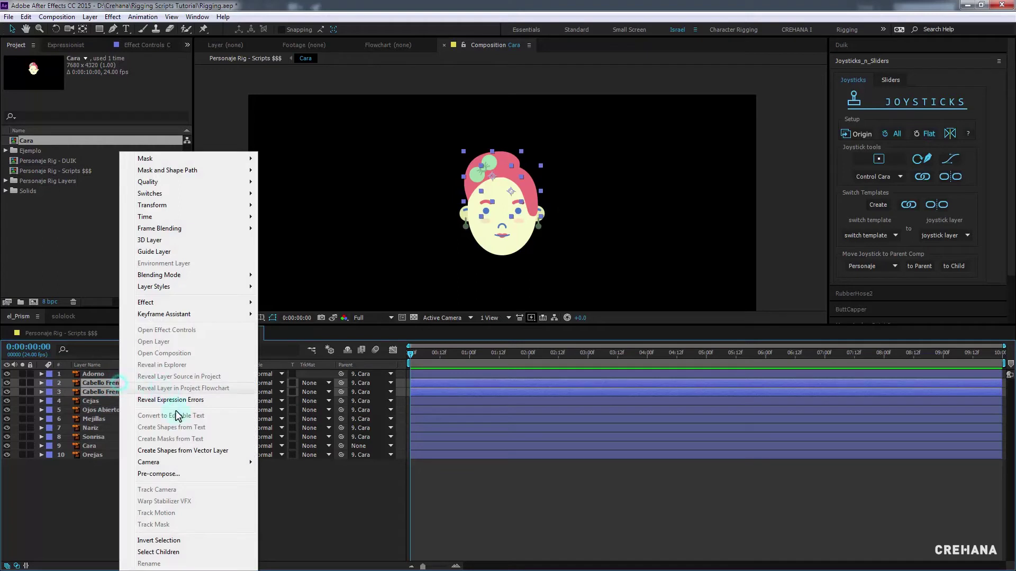
left_click(185, 451)
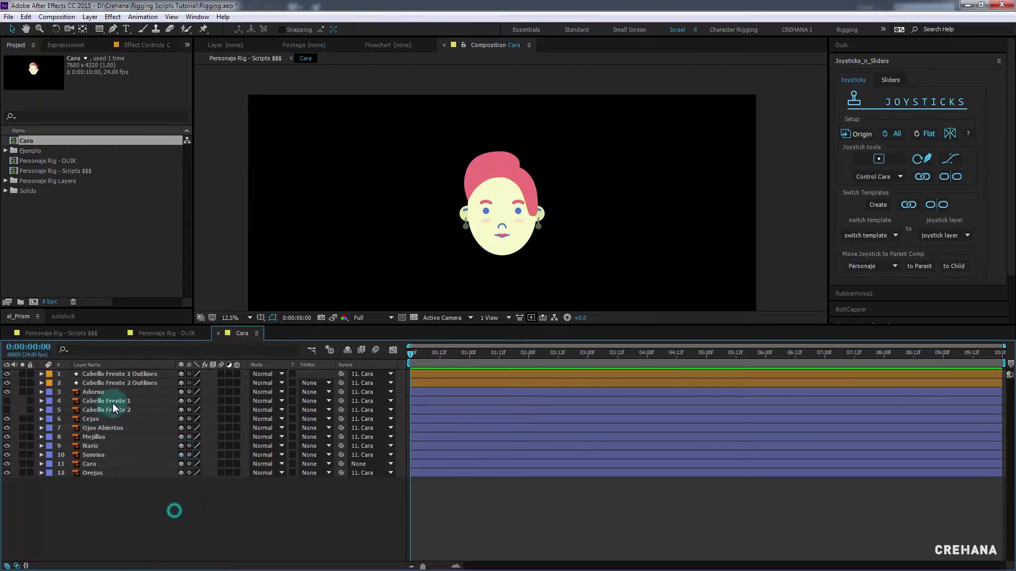
left_click(117, 402)
left_click(117, 409, "shift")
key("Delete")
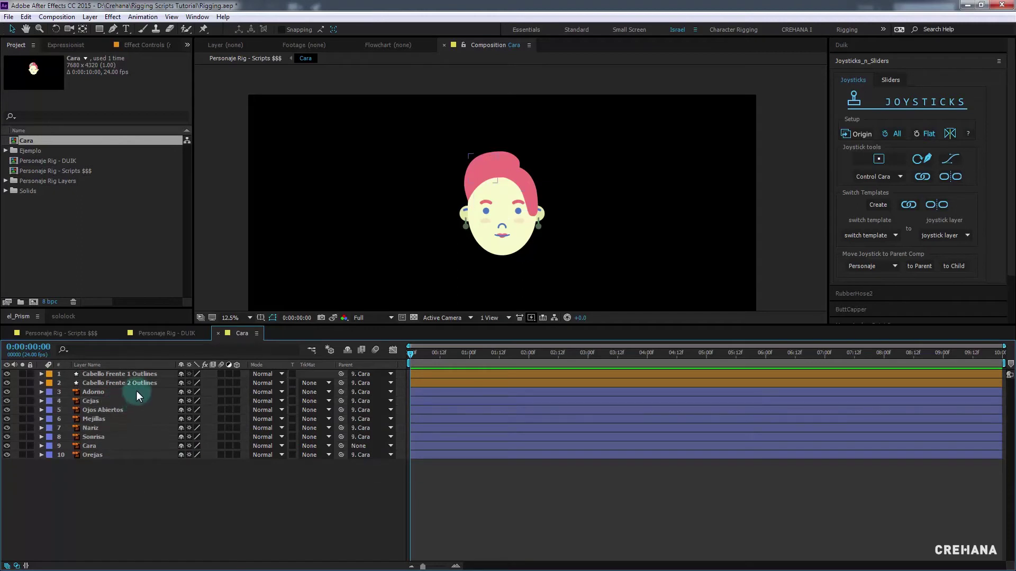
Move both Cabello Frente Outlines layers below Adorno in the stack
left_click(126, 374)
left_click(126, 382, "shift")
left_click_drag(127, 383, 135, 394)
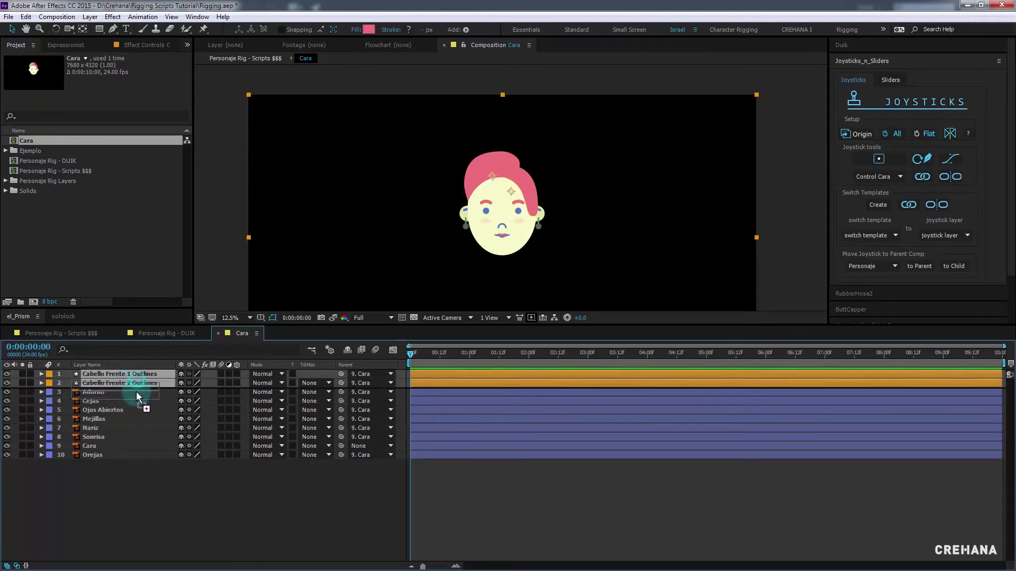
left_click(182, 498)
Reveal Position on the eight non-hair layers from Adorno through Orejas
left_click(101, 376)
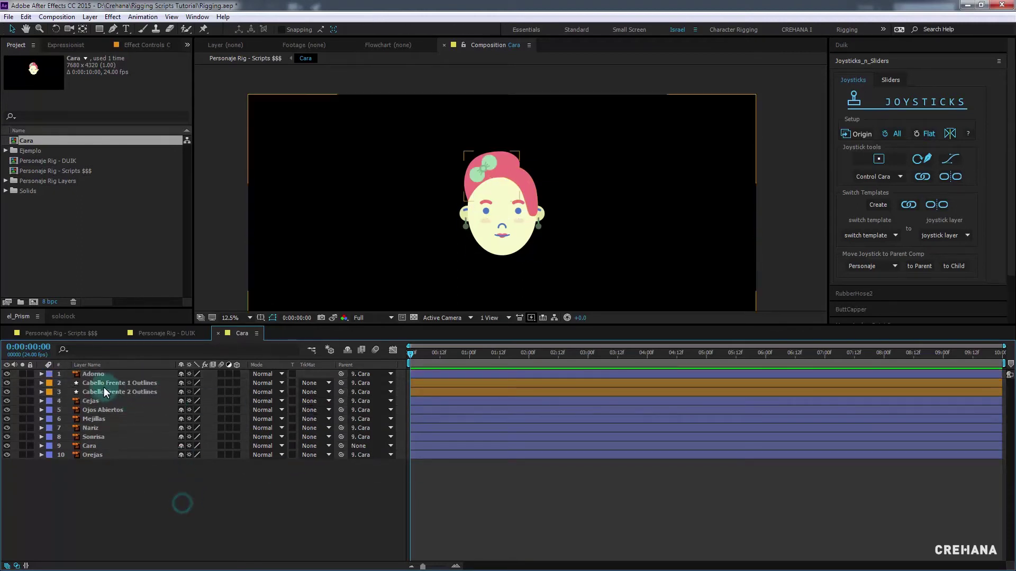
left_click(96, 402, "ctrl")
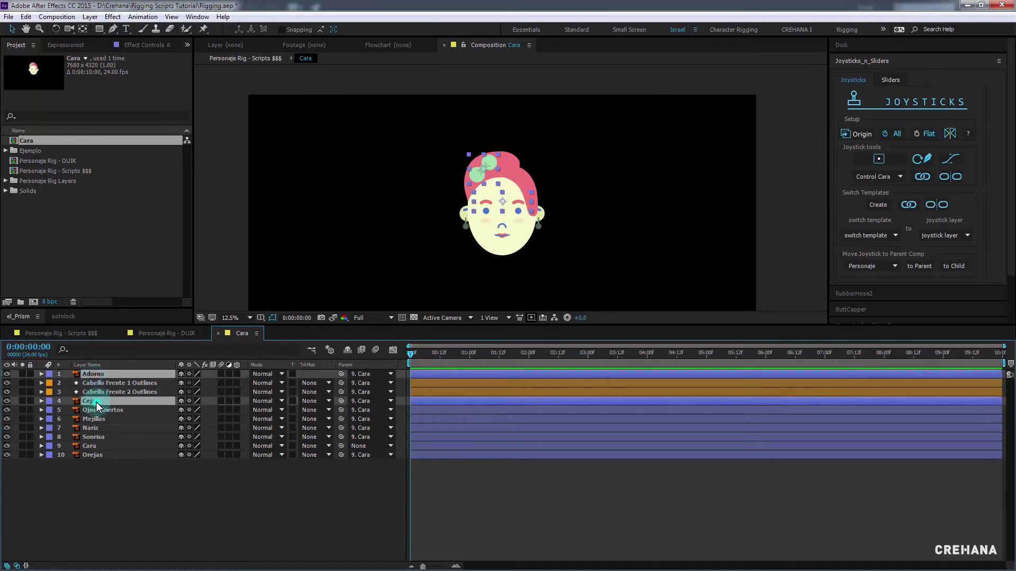
left_click(91, 455, "shift")
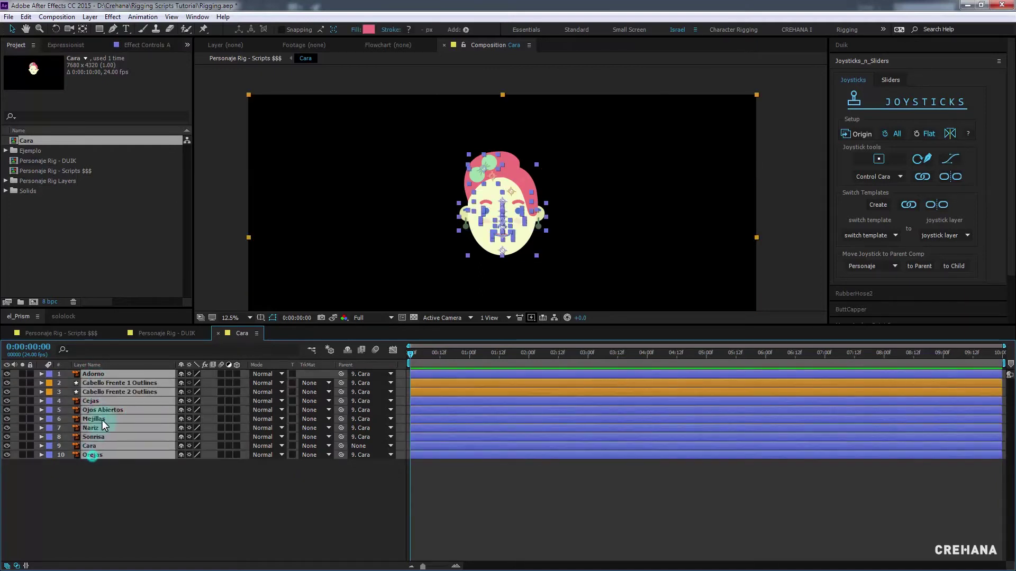
left_click(108, 391, "ctrl")
left_click(112, 381, "ctrl")
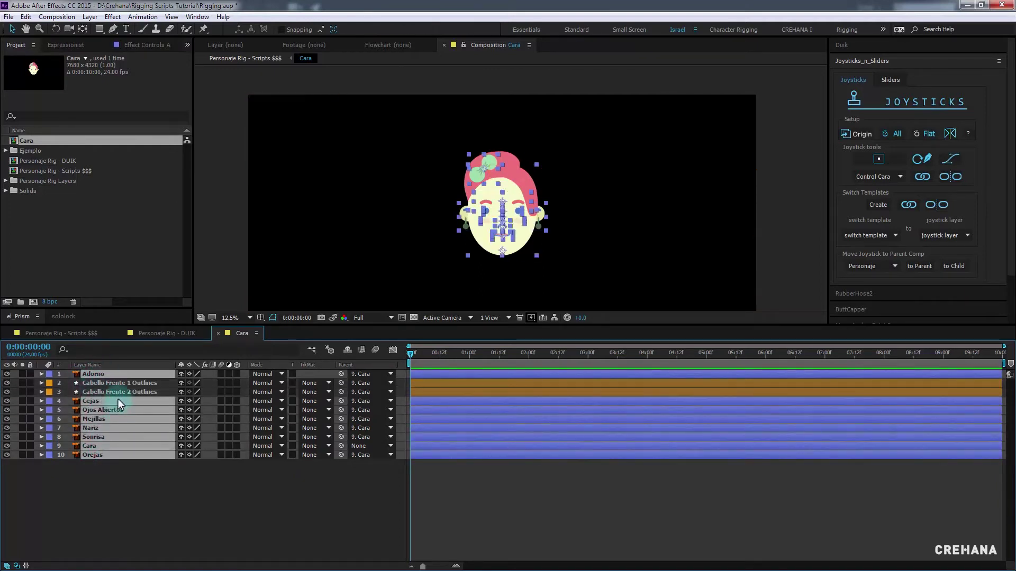
key("p")
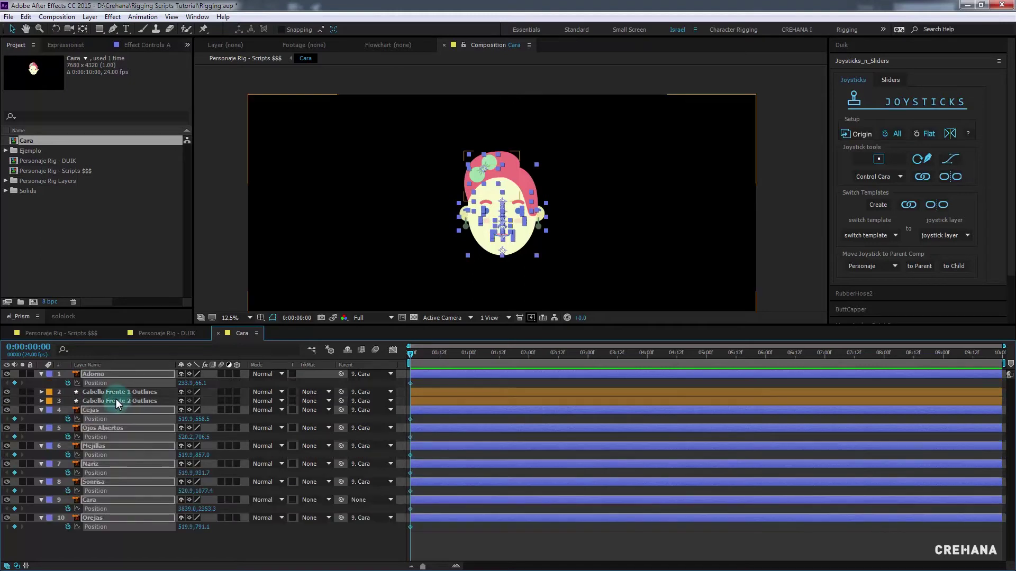
Select and expand the Cabello Frente 1 Outlines layer
left_click(121, 393)
left_click(121, 401, "shift")
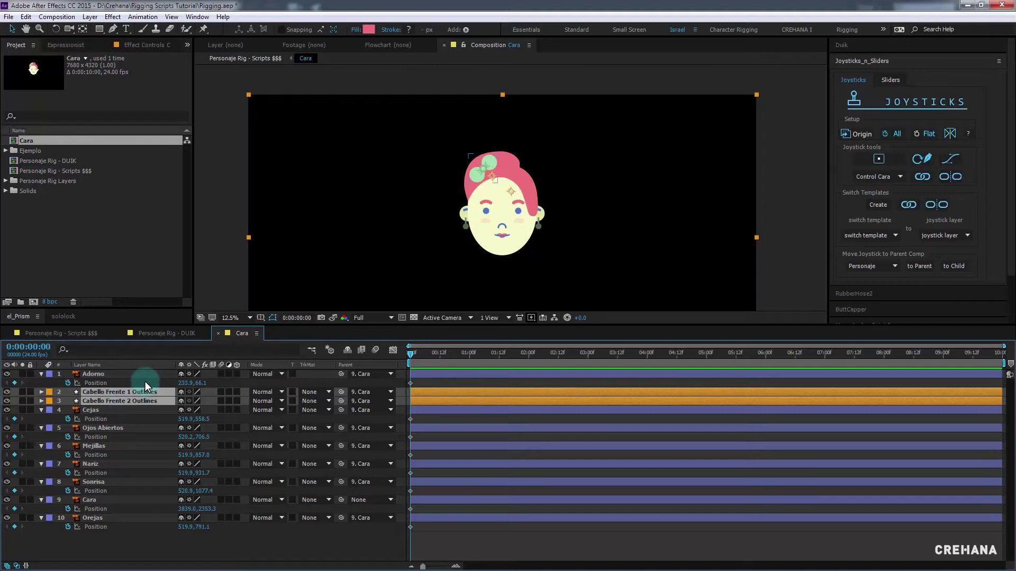
key("F2")
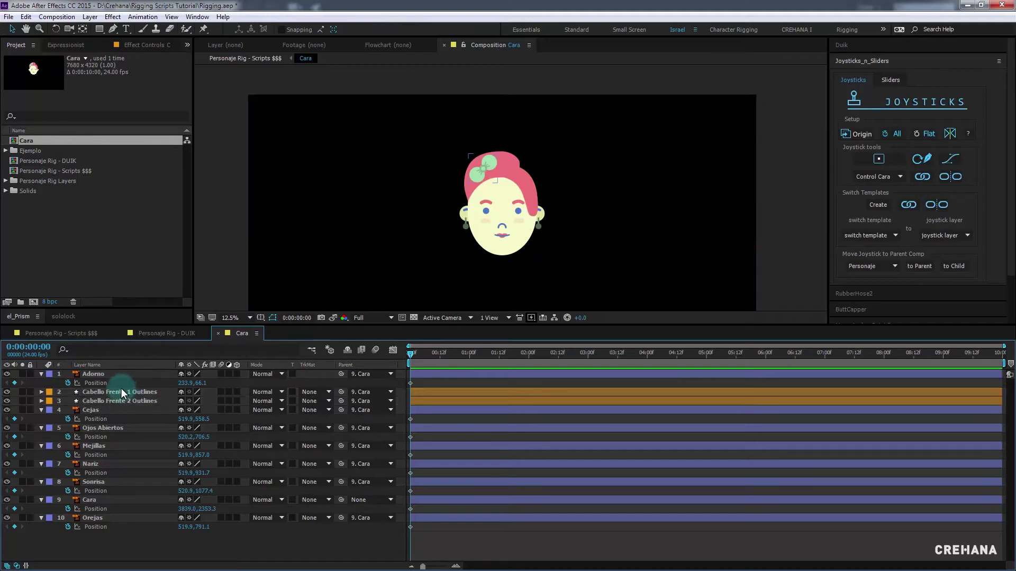
left_click(121, 392)
left_click(139, 392)
In Cabello Frente 1, delete Group 1 and Merge Paths 1, keyframing Path at frame 0
key("u")
key("u")
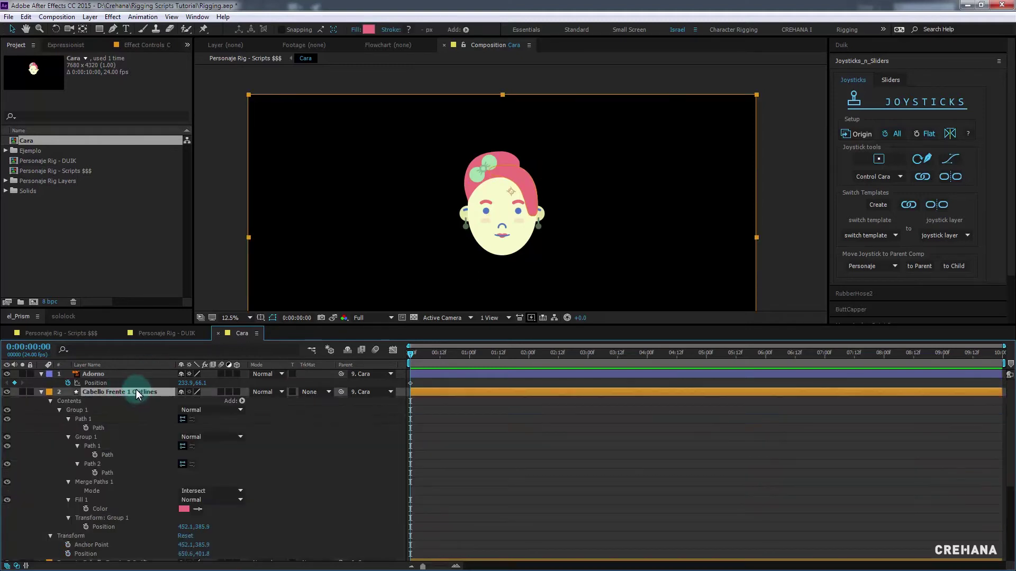
left_click(98, 428)
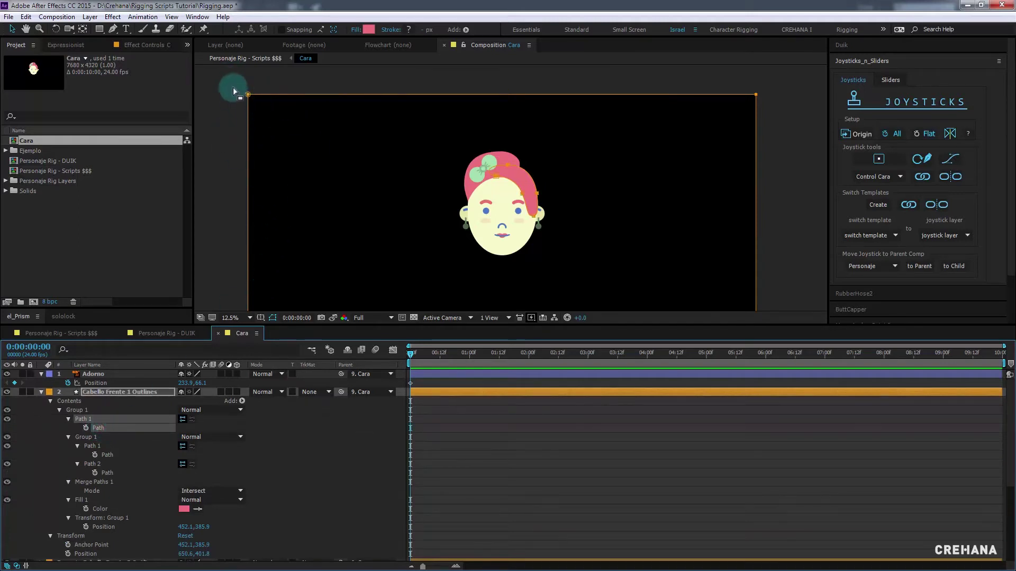
key("comma")
mouse_move(340, 118)
left_mouse_down()
mouse_move(430, 307)
mouse_move(430, 288)
left_mouse_up()
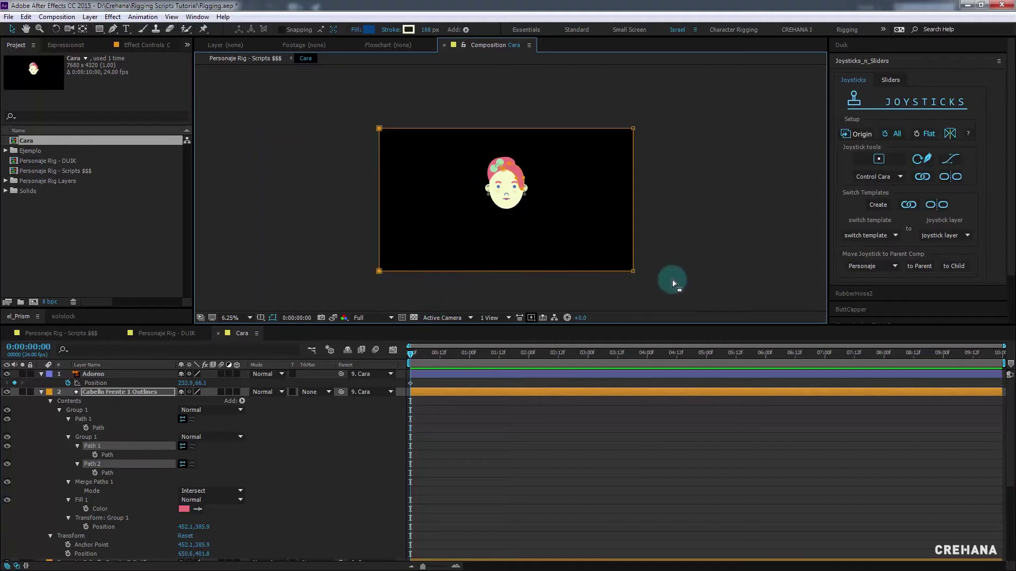
left_click(98, 428)
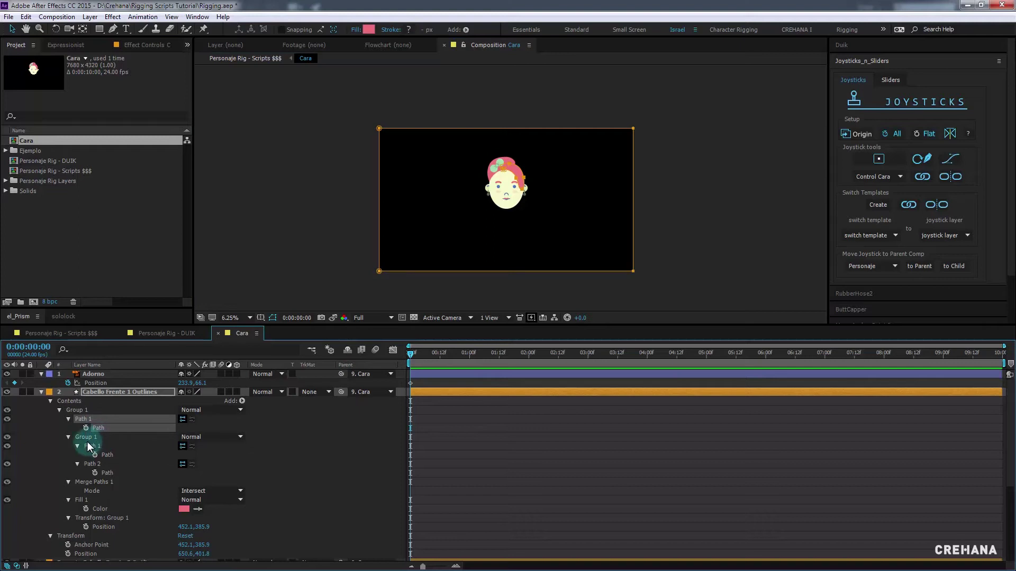
left_click(87, 437)
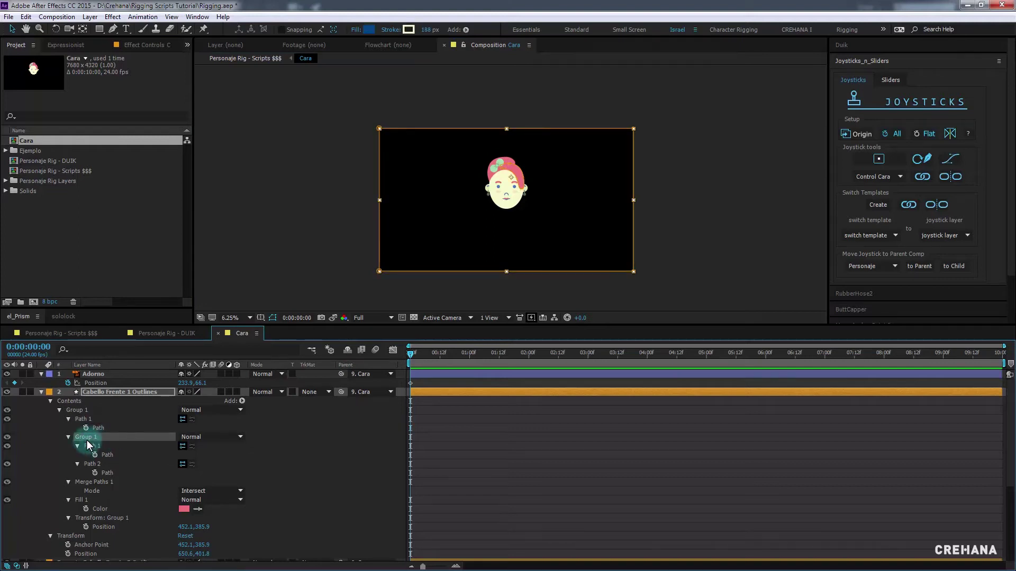
key("Delete")
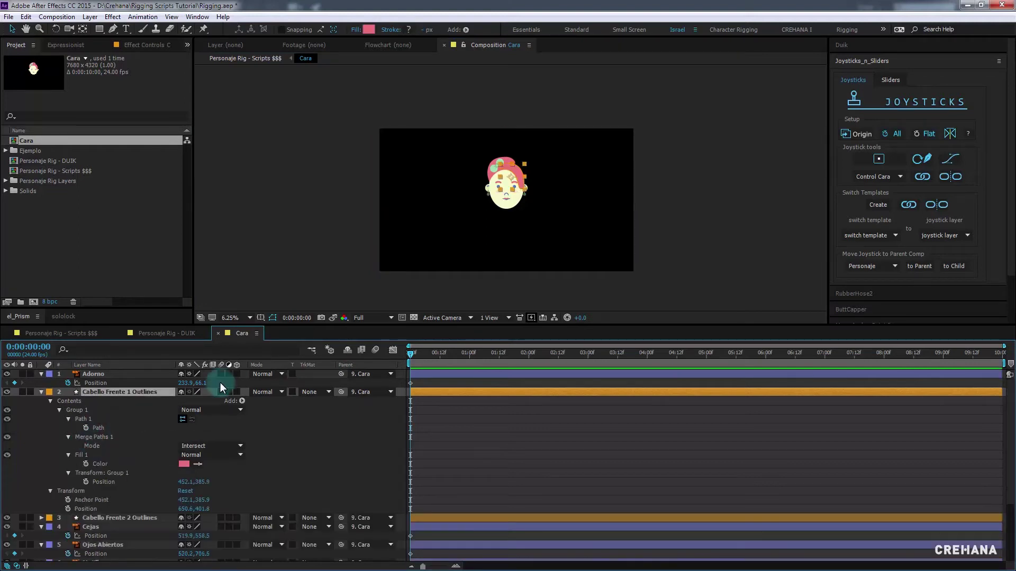
scroll(526, 173, "up", 1)
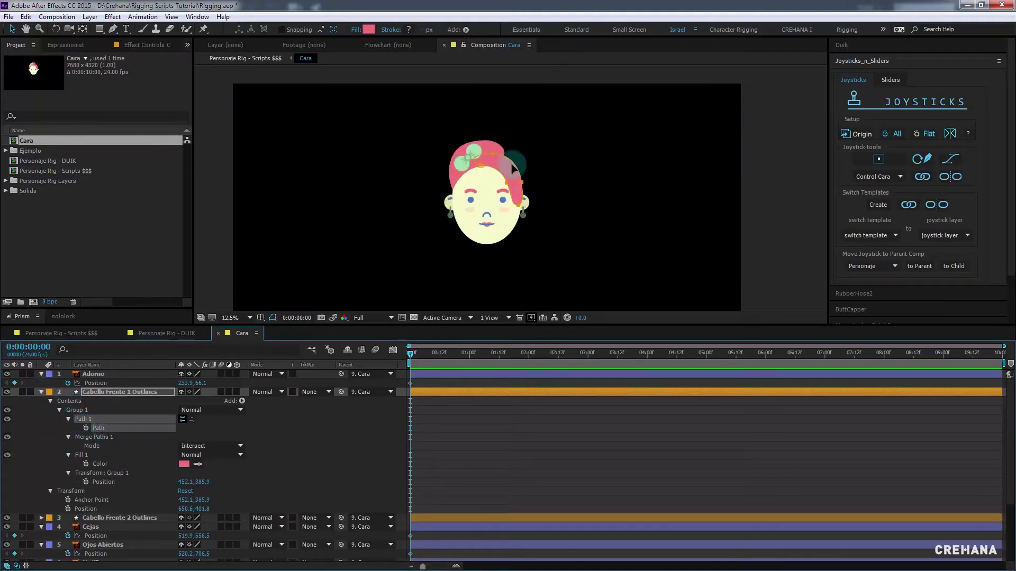
scroll(532, 171, "up", 1)
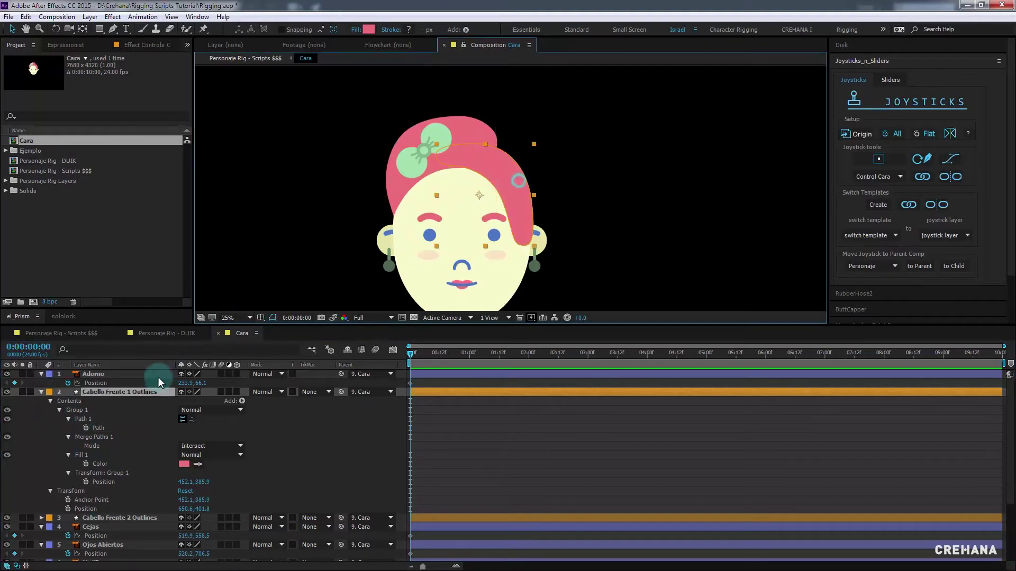
left_click(84, 419)
left_click(85, 428)
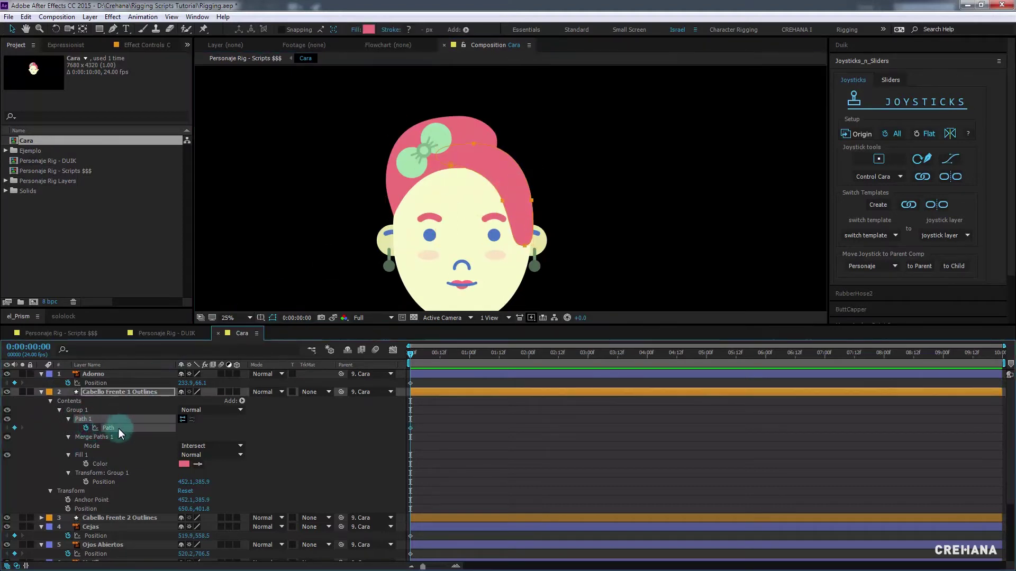
left_click(90, 437)
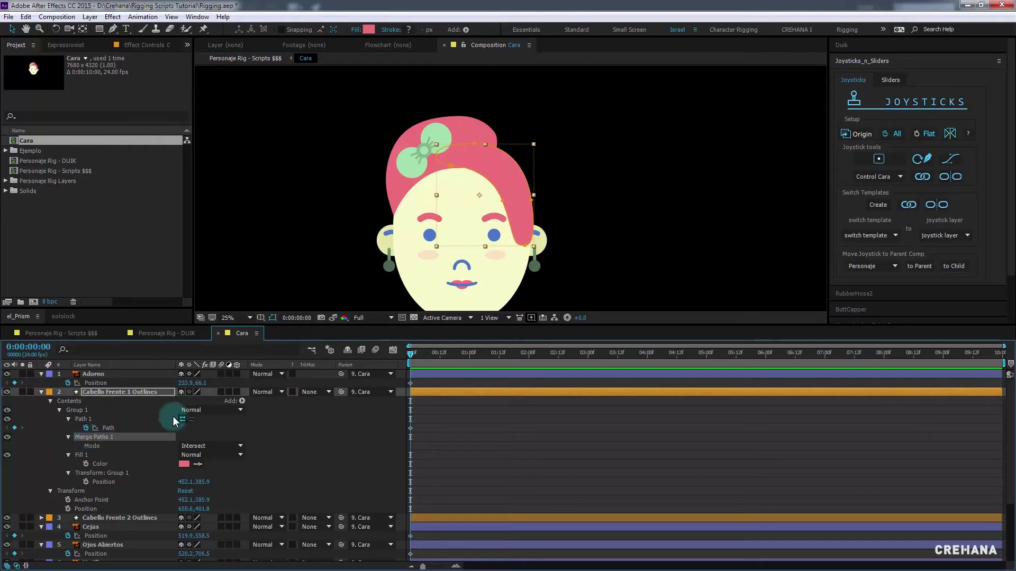
key("Delete")
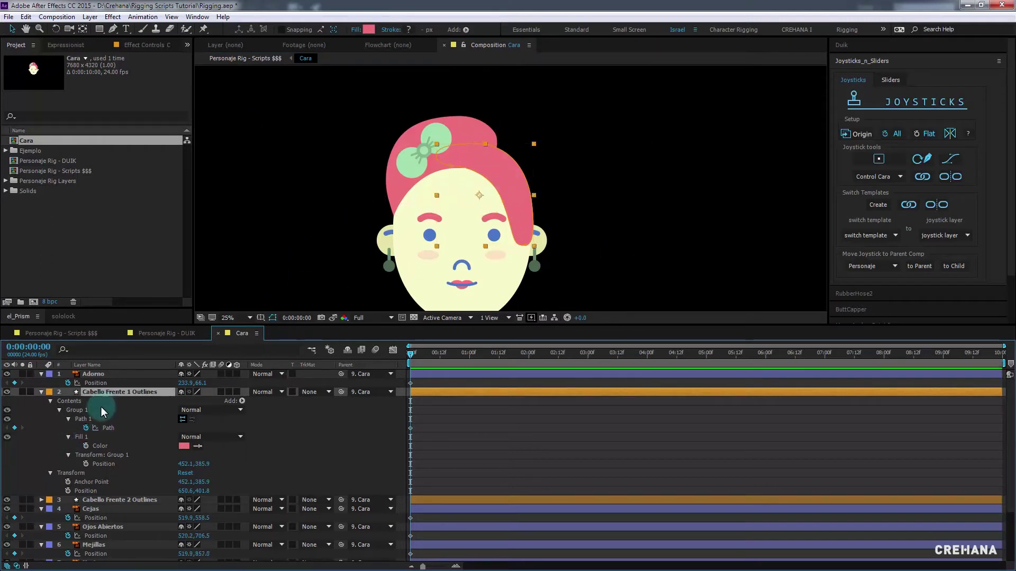
left_click(41, 392)
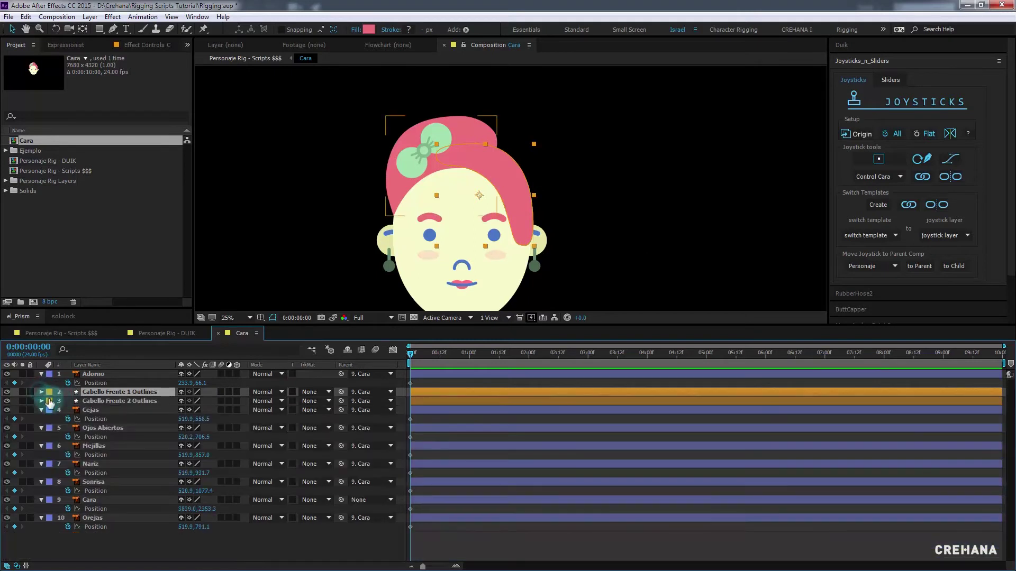
Do the same for Cabello Frente 2, then show both layers' Path keyframes
left_click(98, 401)
key("u")
key("u")
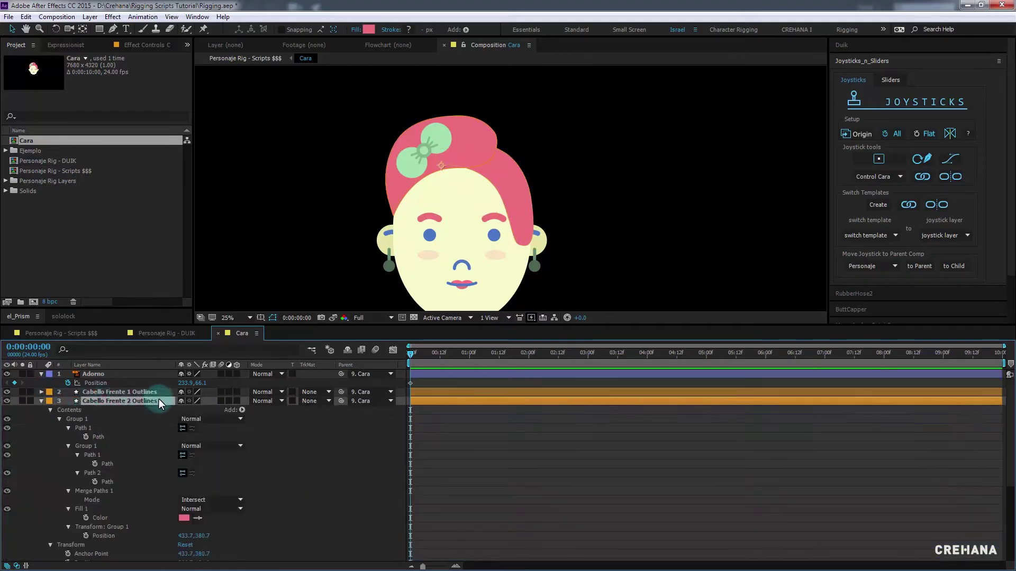
left_click(88, 448)
scroll(363, 251, "down", 1)
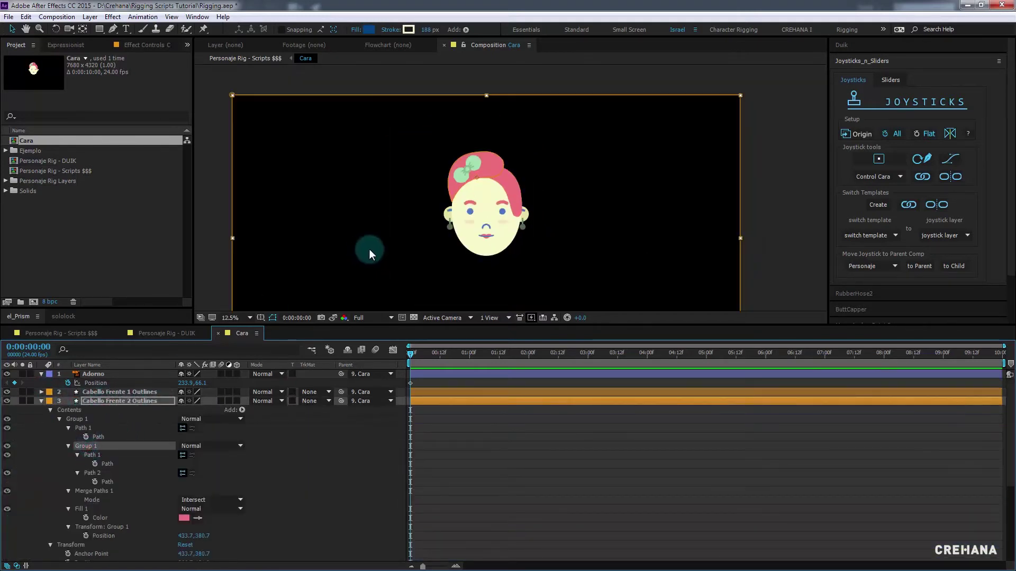
key("Delete")
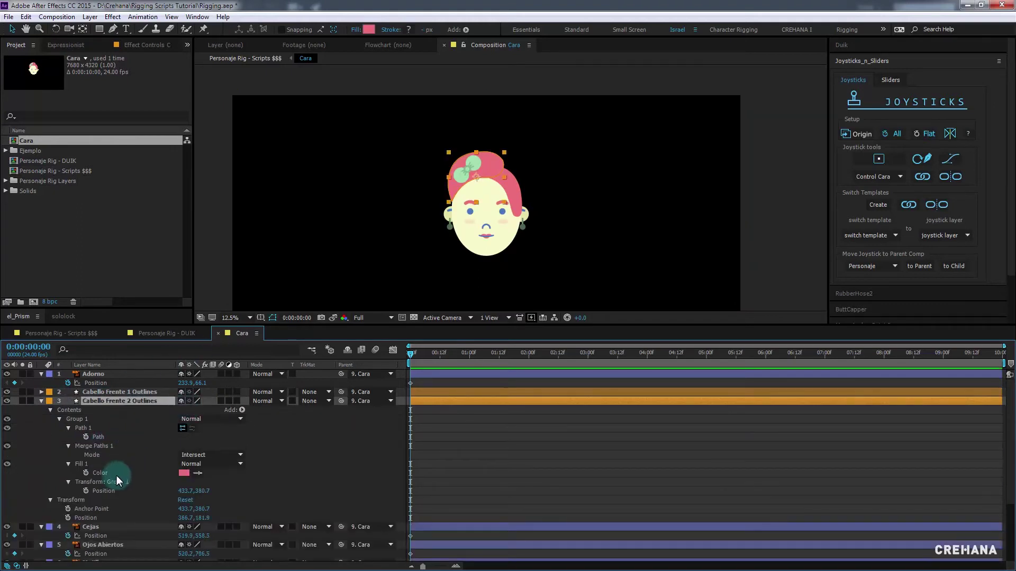
left_click(99, 446)
key("Delete")
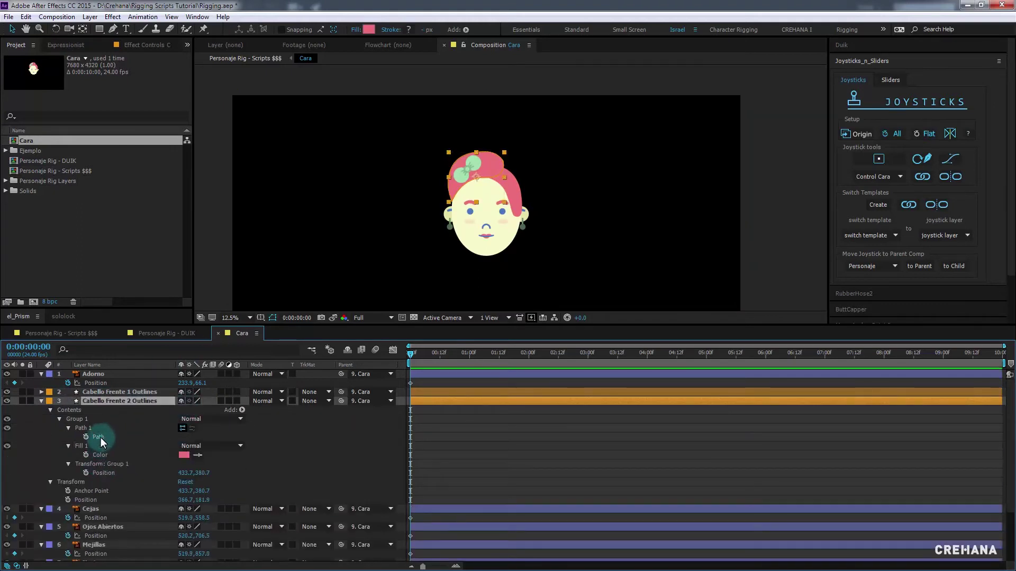
left_click(99, 437)
left_click(86, 437)
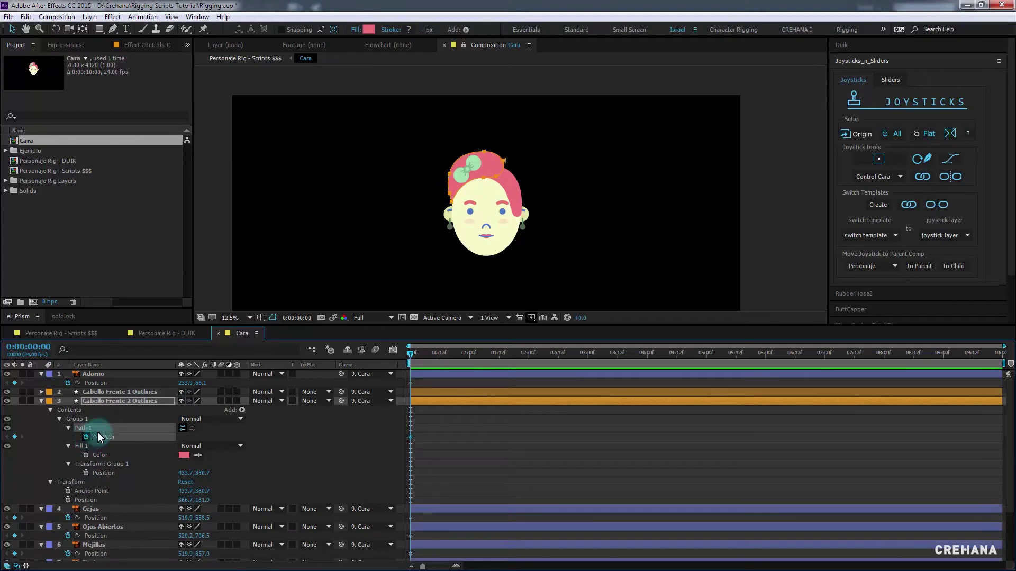
left_click(122, 391, "shift")
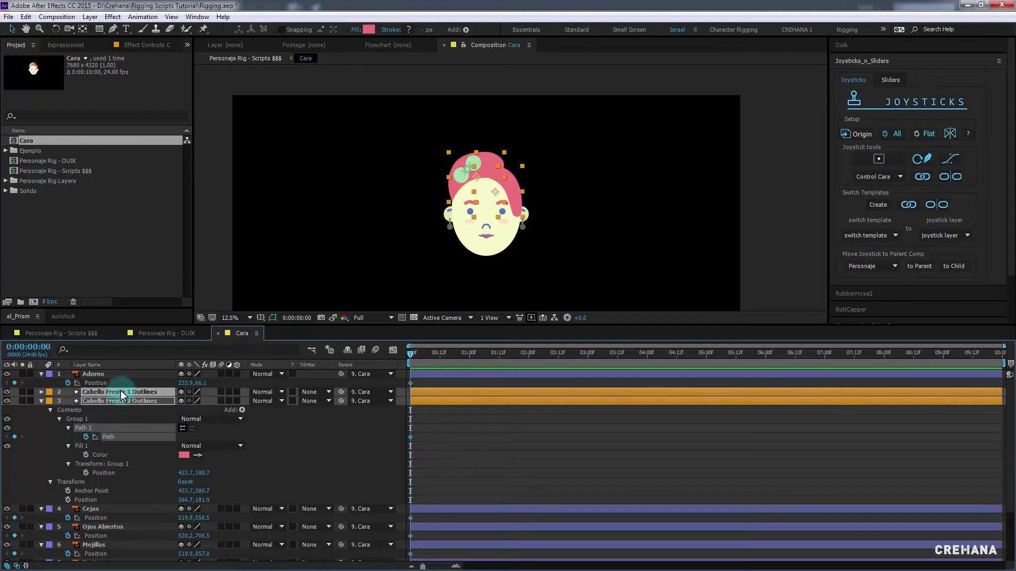
key("u")
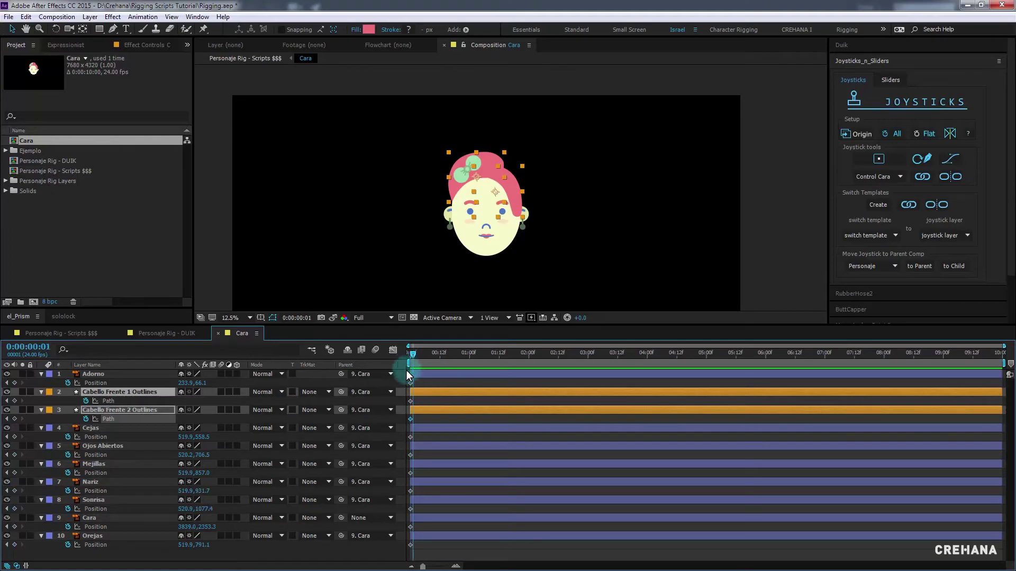
Add keyframes at frames 1, 2, 3 and 4 on every Position and Path track
key("Page_Down")
key("equal")
key("equal")
key("equal")
key("equal")
key("equal")
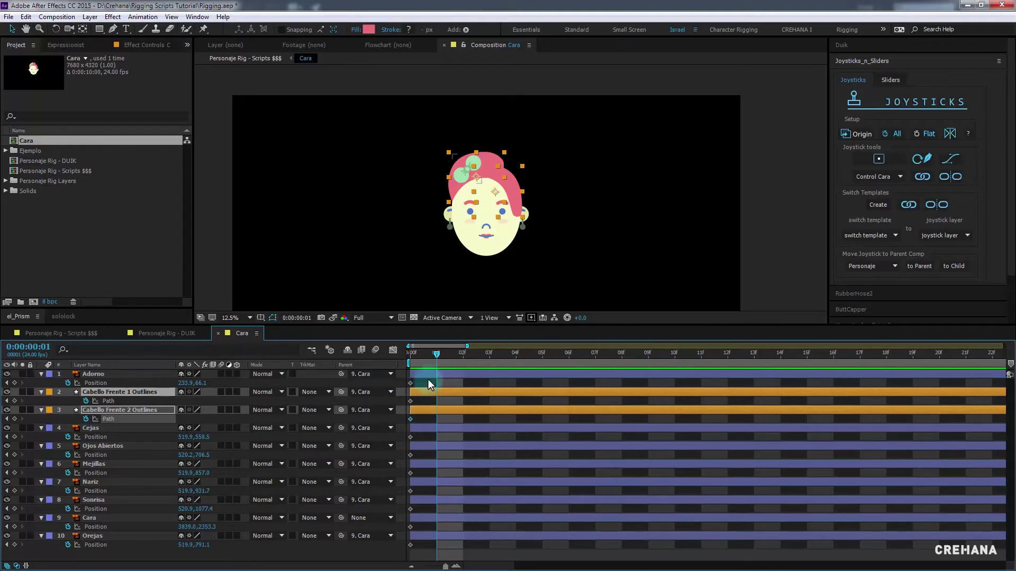
left_click_drag(428, 380, 407, 536)
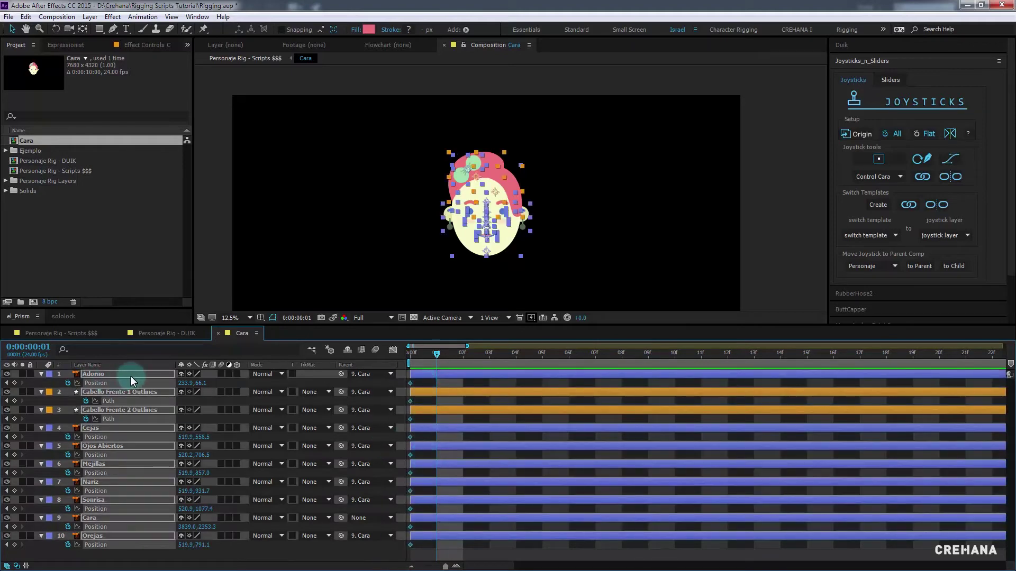
left_click(16, 383)
key("Page_Down")
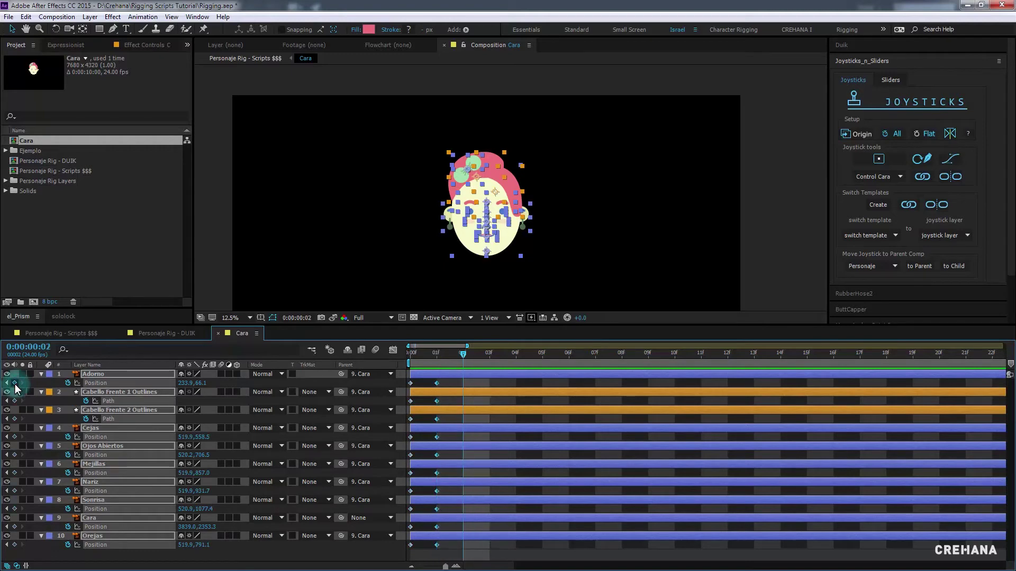
left_click(14, 384)
key("Page_Down")
left_click(15, 383)
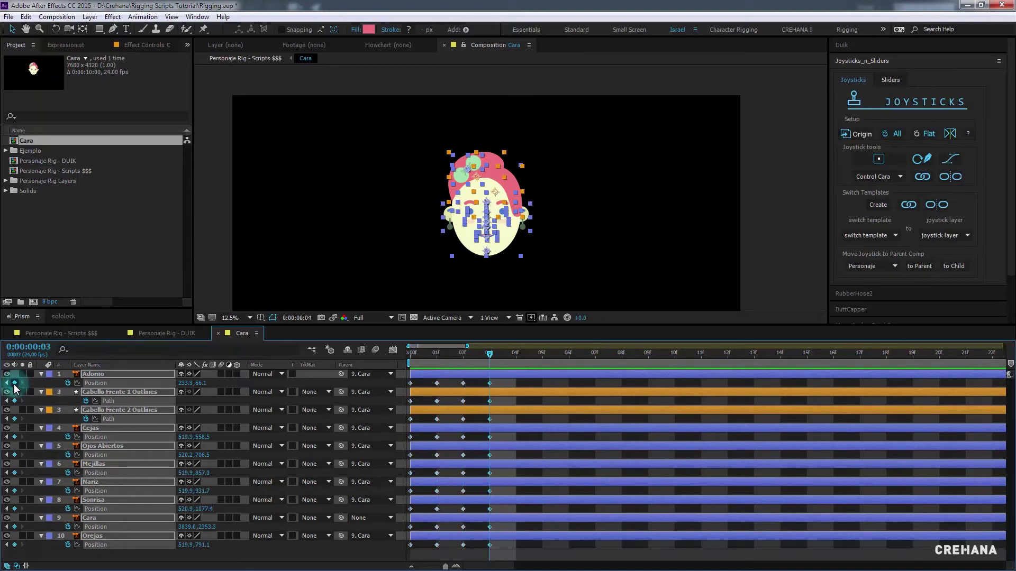
key("Page_Down")
left_click(15, 383)
mouse_move(490, 349)
left_mouse_down()
mouse_move(410, 353)
mouse_move(434, 353)
left_mouse_up()
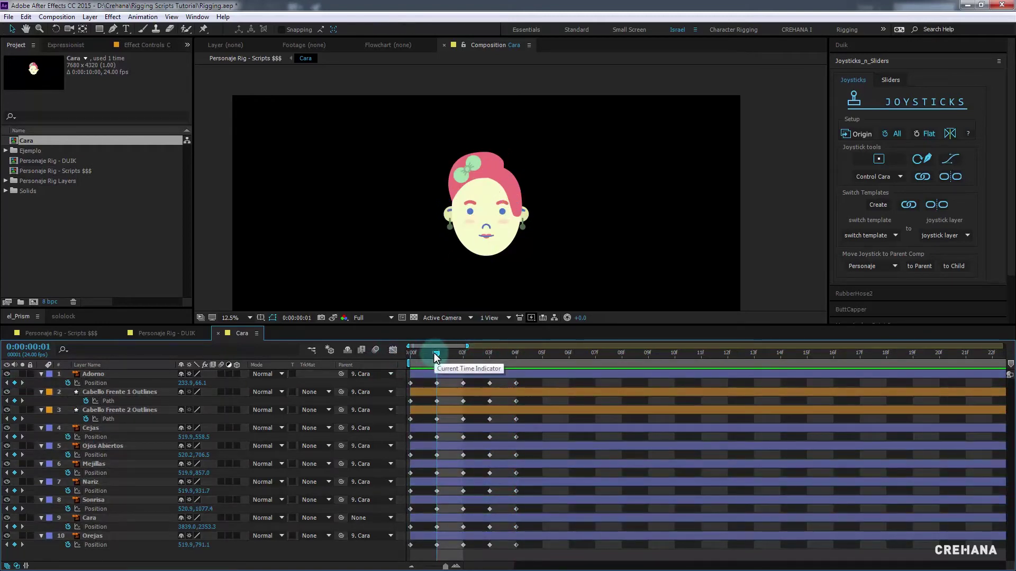
Shift the Sonrisa mouth and Nariz nose to the right
scroll(464, 230, "up", 1)
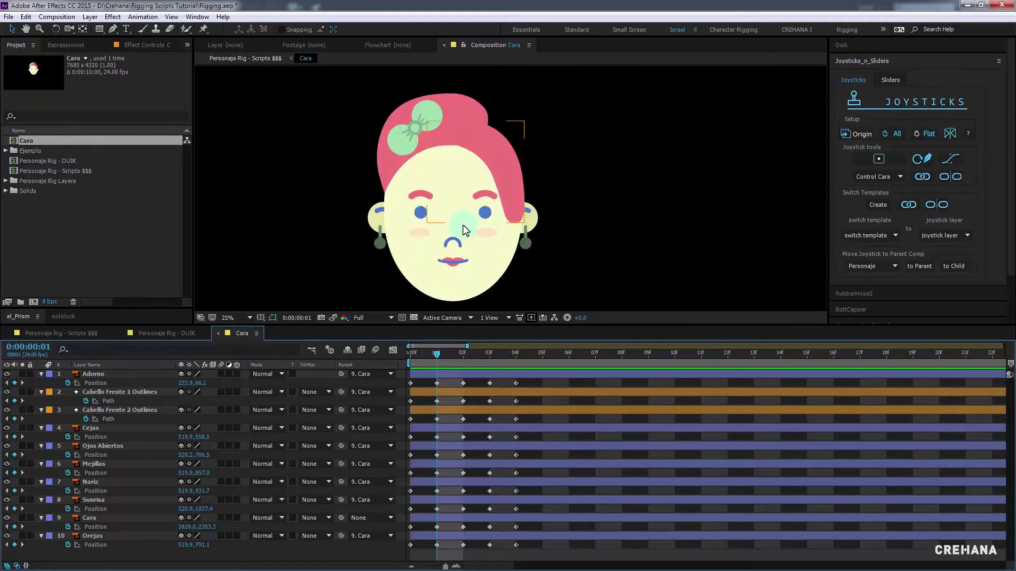
scroll(436, 266, "up", 1)
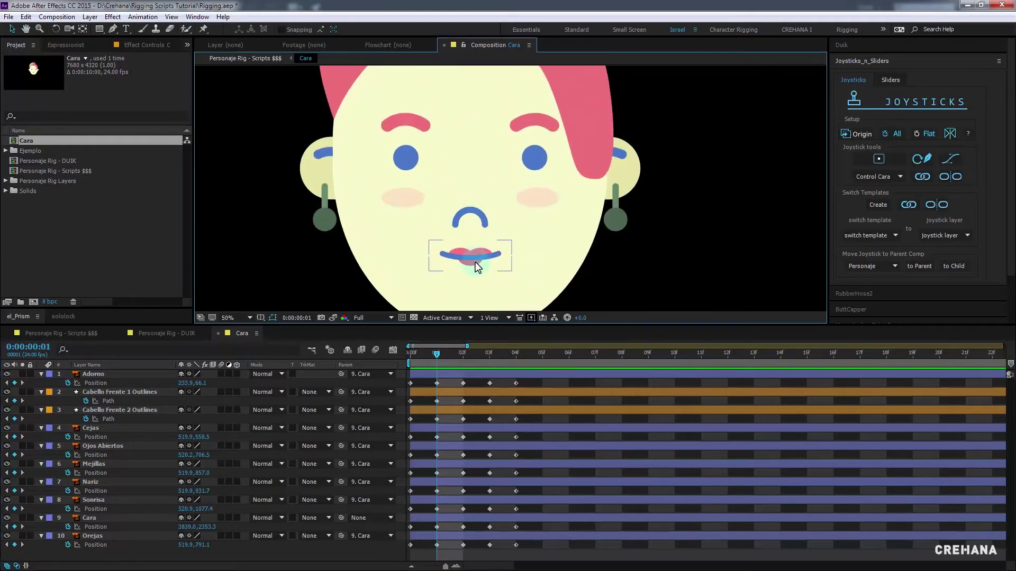
left_click_drag(477, 268, 530, 258)
left_click_drag(487, 222, 553, 222)
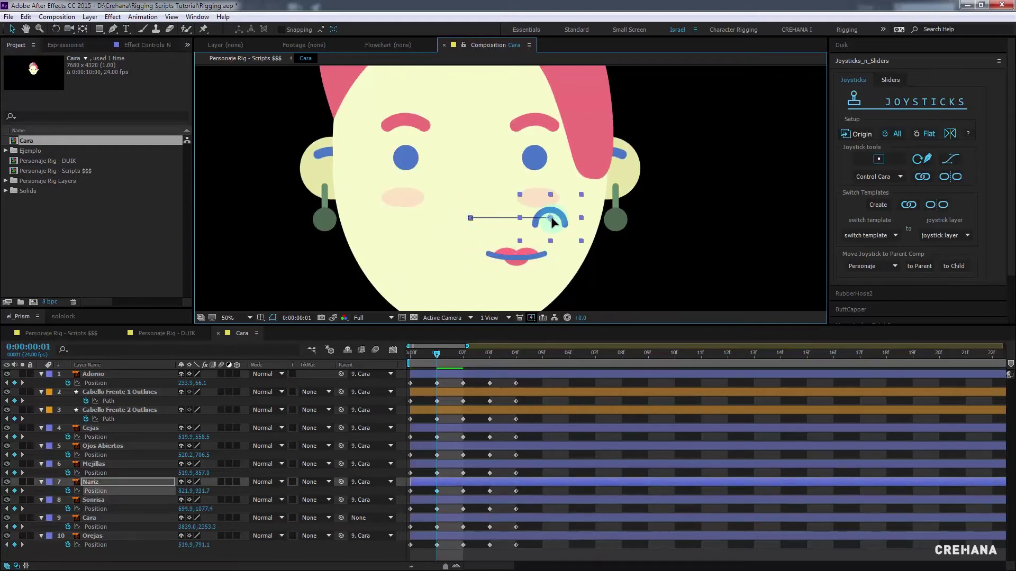
Move the Ojos Abiertos eyes and Mejillas cheeks to the right
left_click(392, 199)
left_click(401, 160, "shift")
left_click(404, 164)
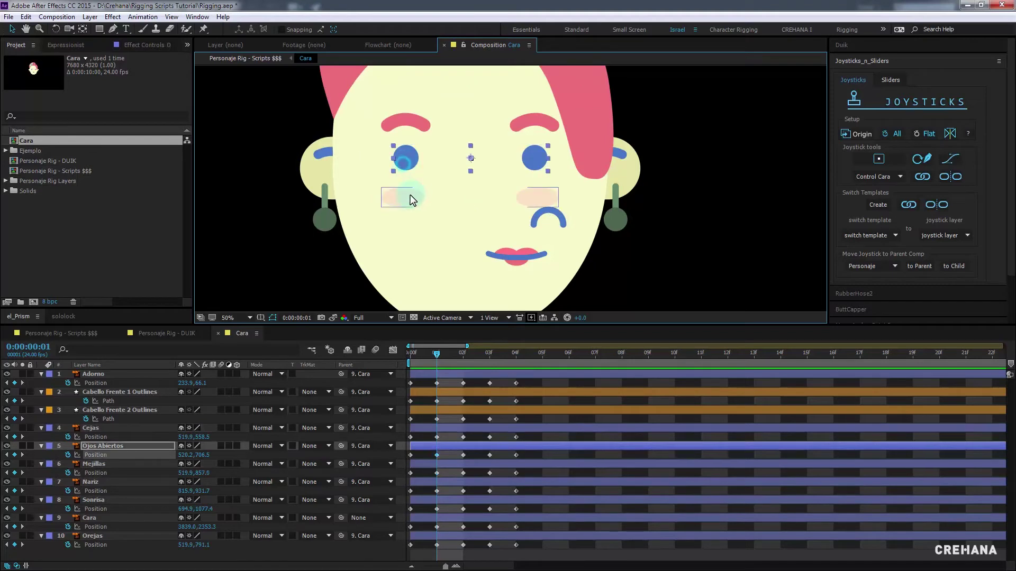
left_click(405, 196, "shift")
mouse_move(420, 196)
left_mouse_down()
mouse_move(470, 192)
mouse_move(500, 212)
left_mouse_up()
left_click(580, 248)
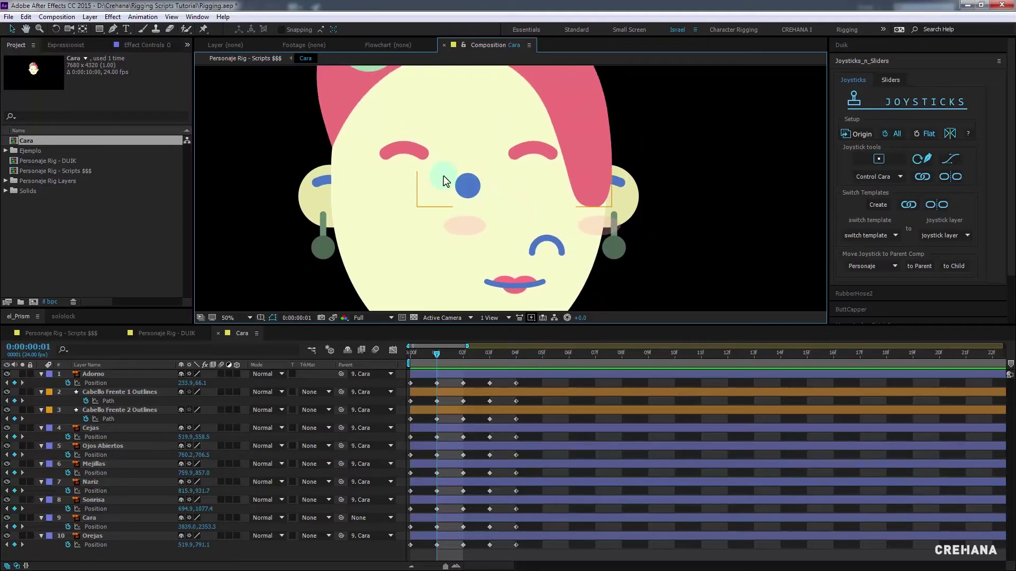
Shift the Cejas eyebrows right to Position 759.9,558.3
left_click(397, 148)
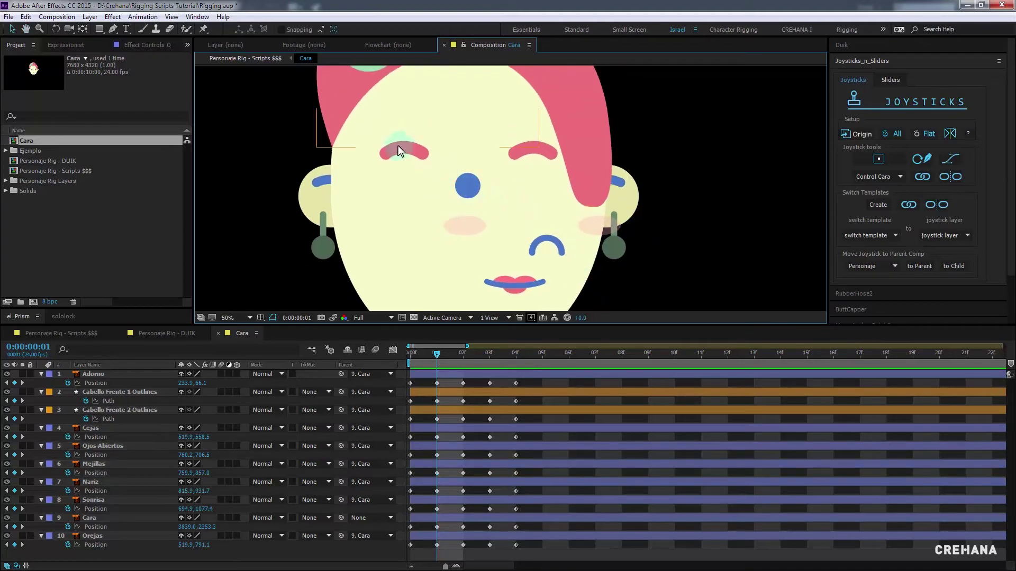
left_click(91, 428)
left_click_drag(401, 151, 461, 143)
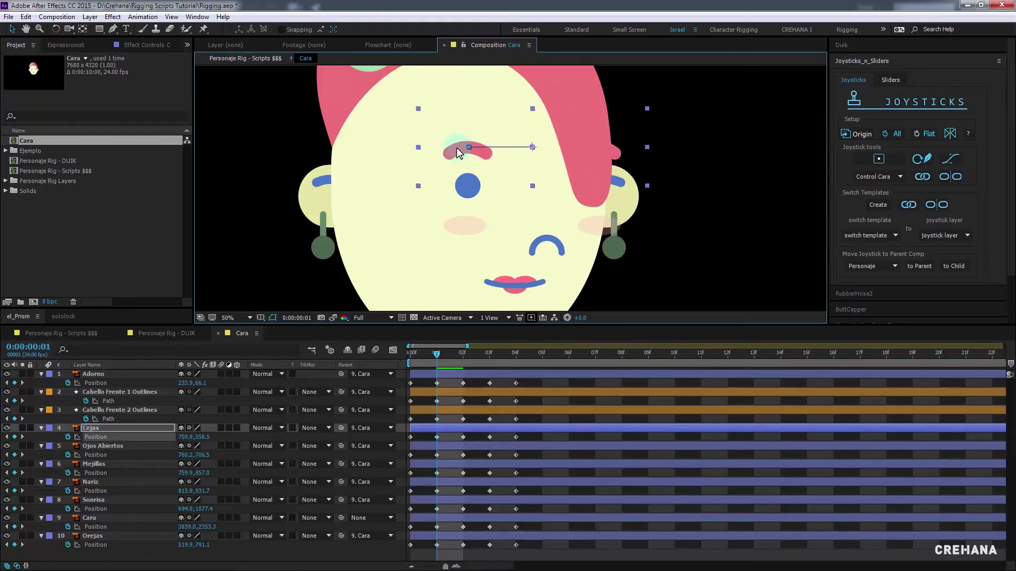
left_click_drag(458, 152, 464, 198)
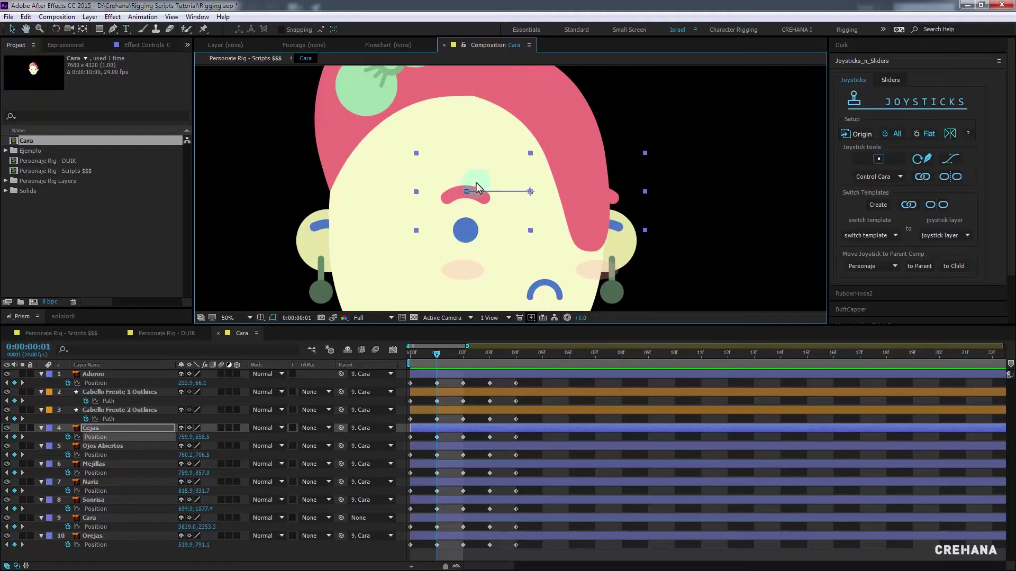
scroll(476, 189, "down", 2)
left_click(508, 132)
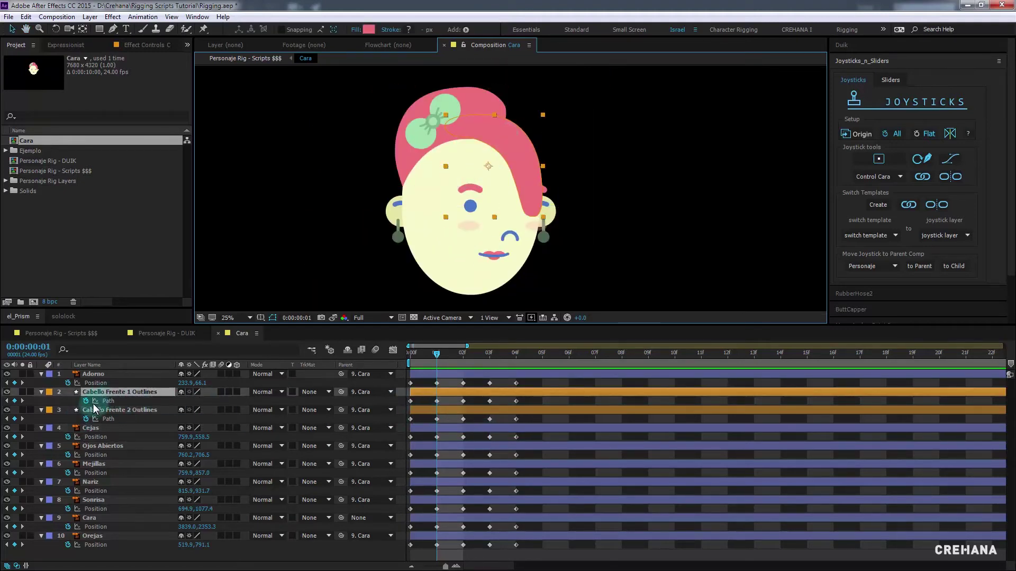
Select the frame 1 Path keyframes of Cabello Frente 1 and 2 Outlines and their hair vertices
left_click(437, 401)
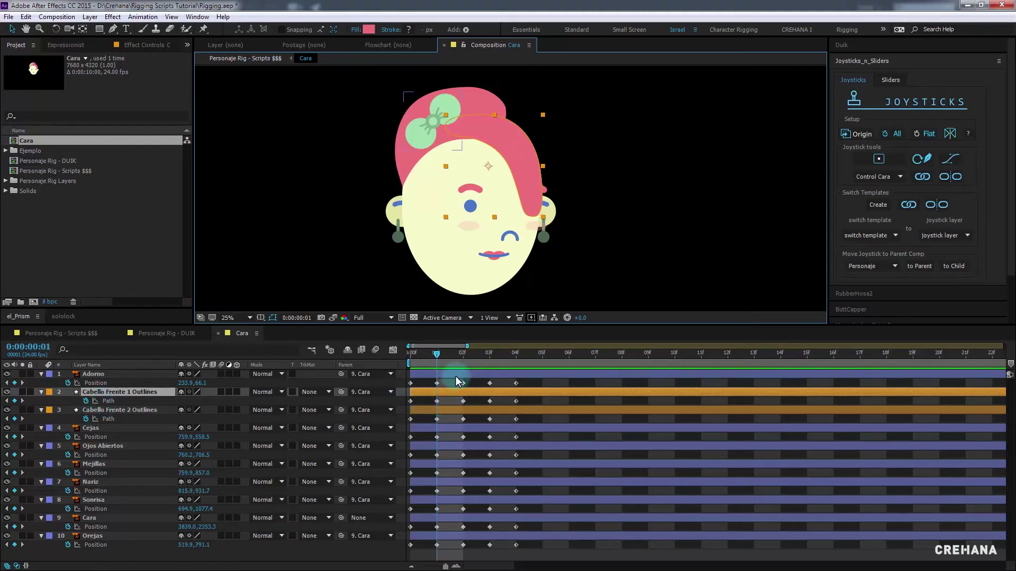
left_click(115, 418)
left_click(437, 419)
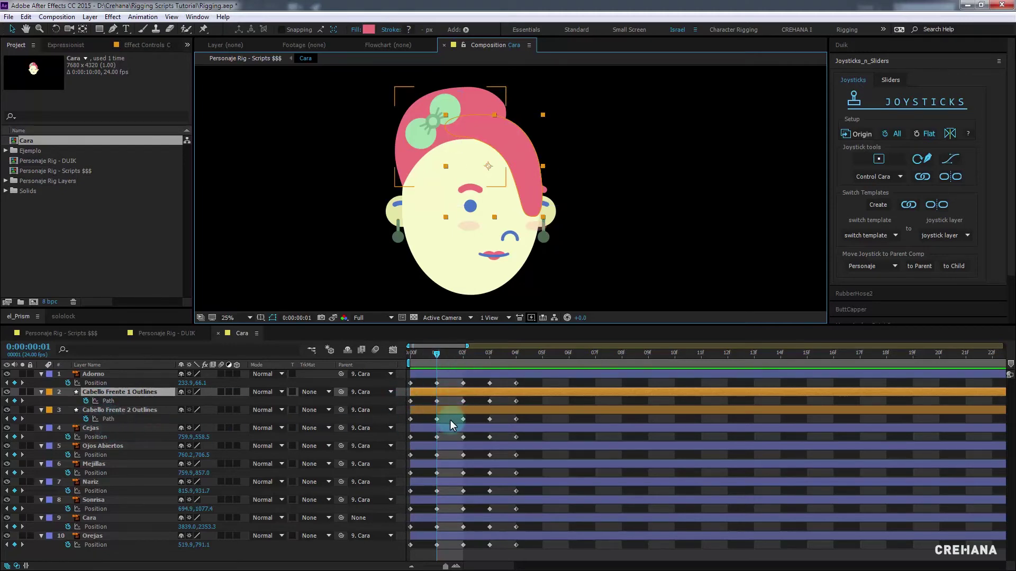
left_click(410, 198)
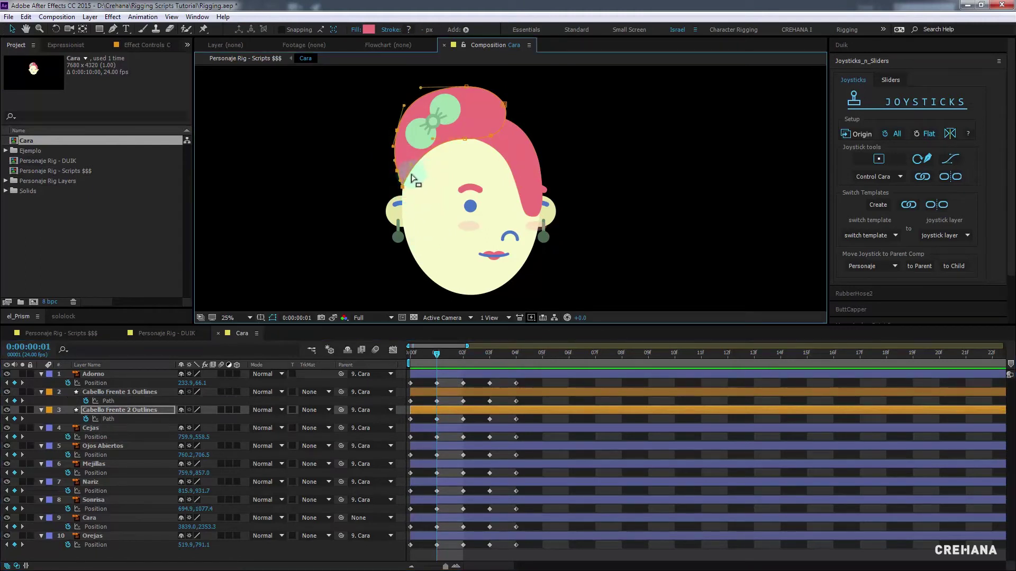
left_click_drag(376, 121, 390, 124)
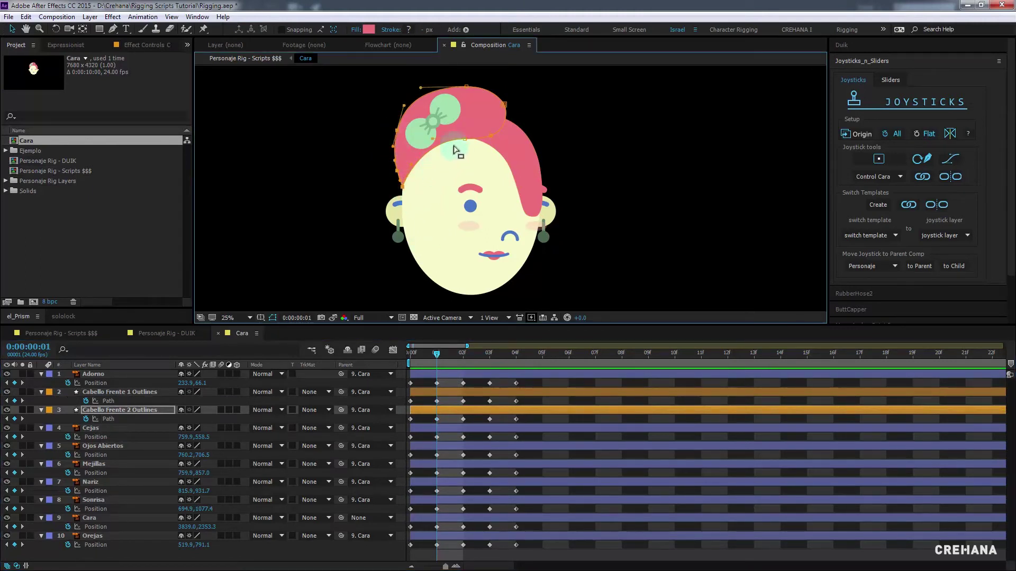
scroll(441, 136, "up", 2)
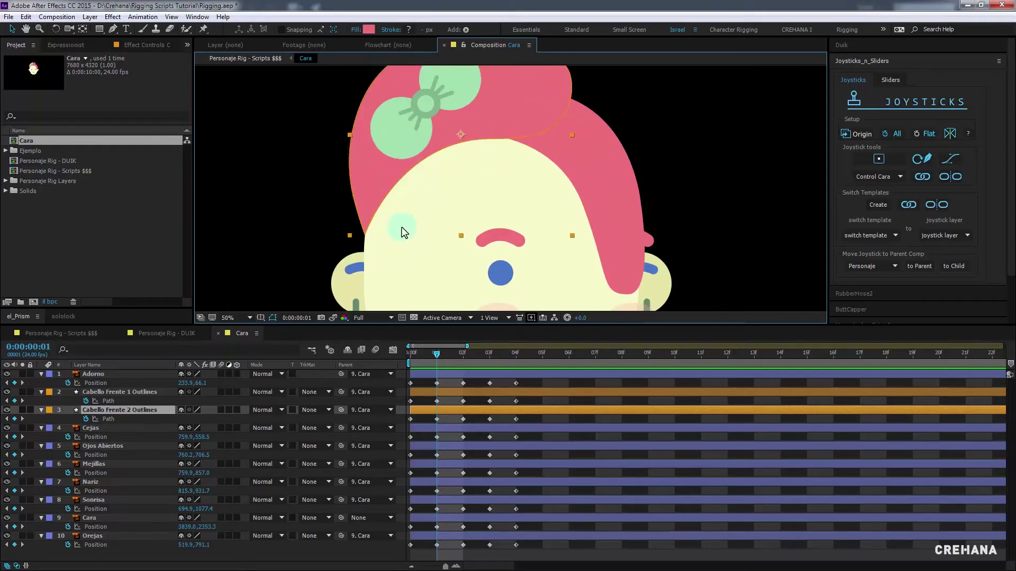
left_click(110, 401)
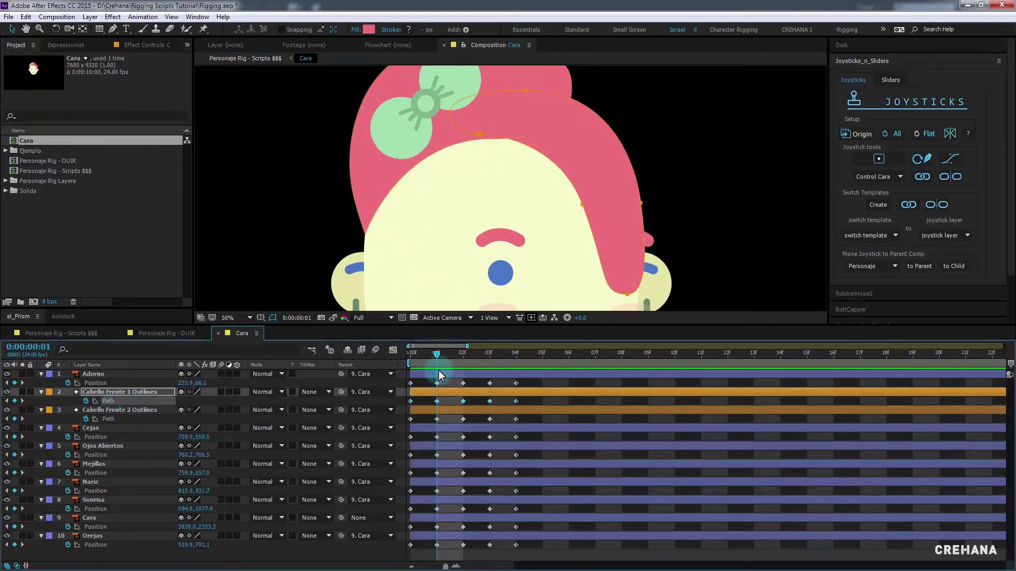
left_click(436, 401)
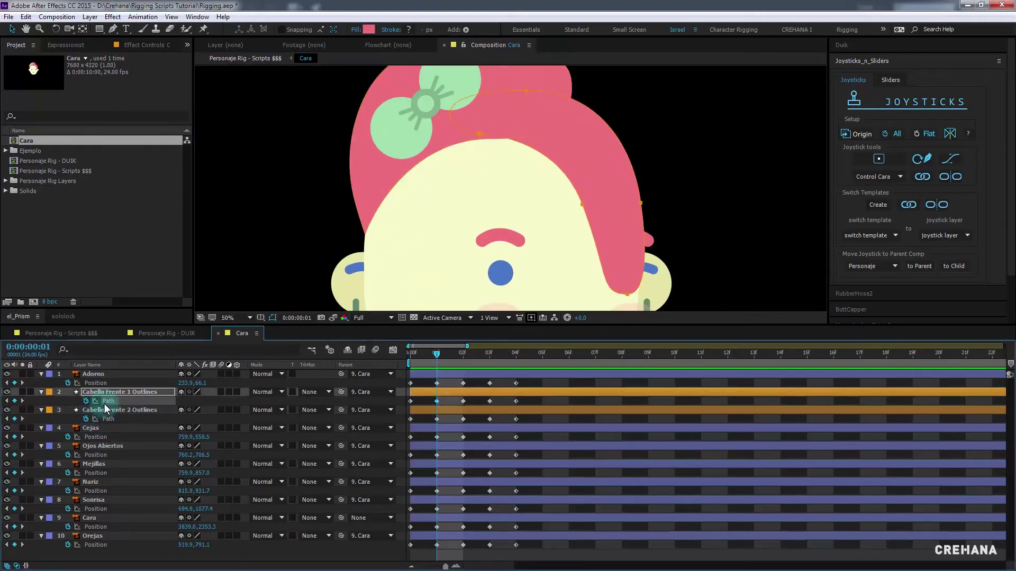
scroll(446, 232, "down", 2)
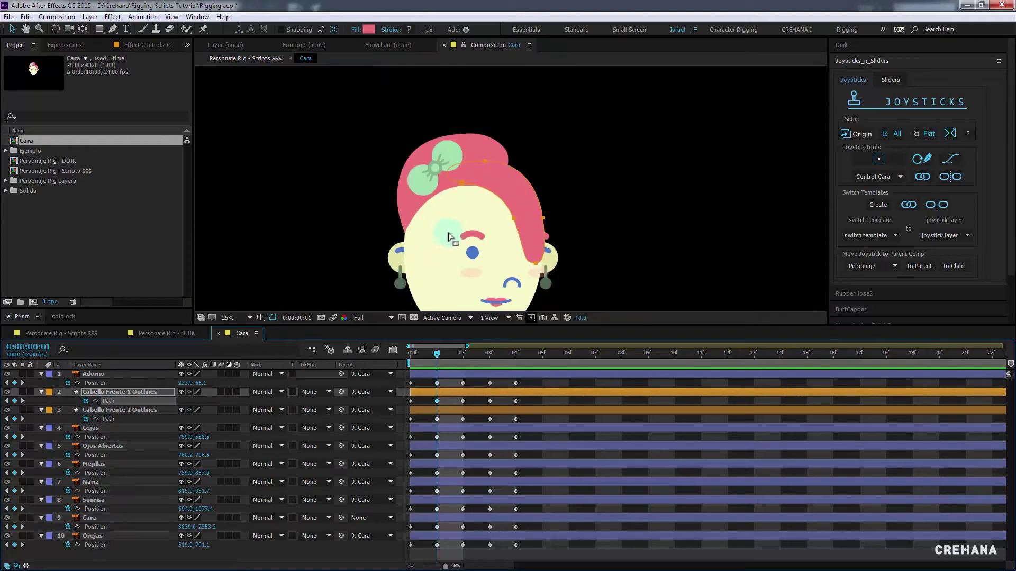
left_click(437, 419)
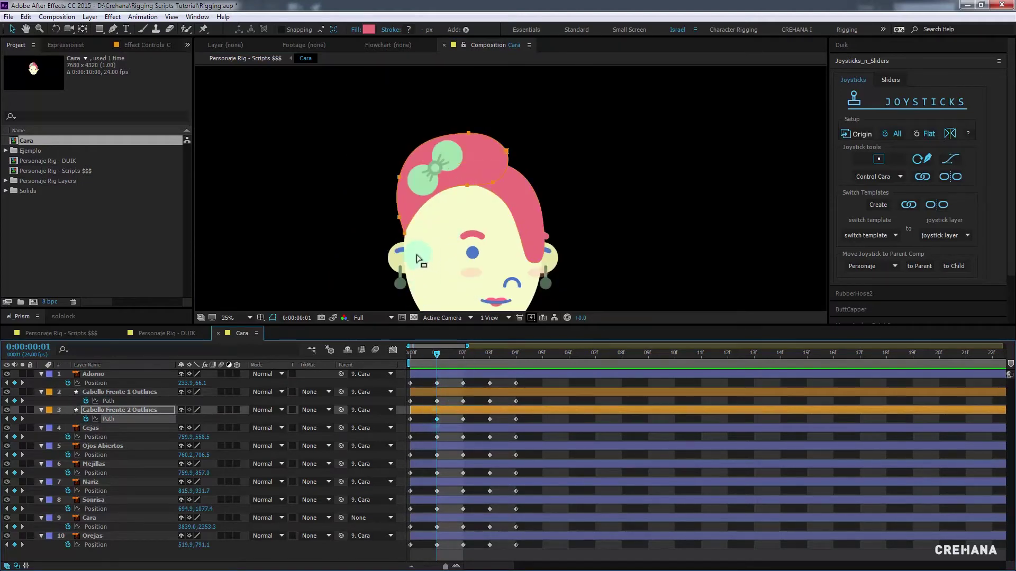
scroll(405, 235, "up", 2)
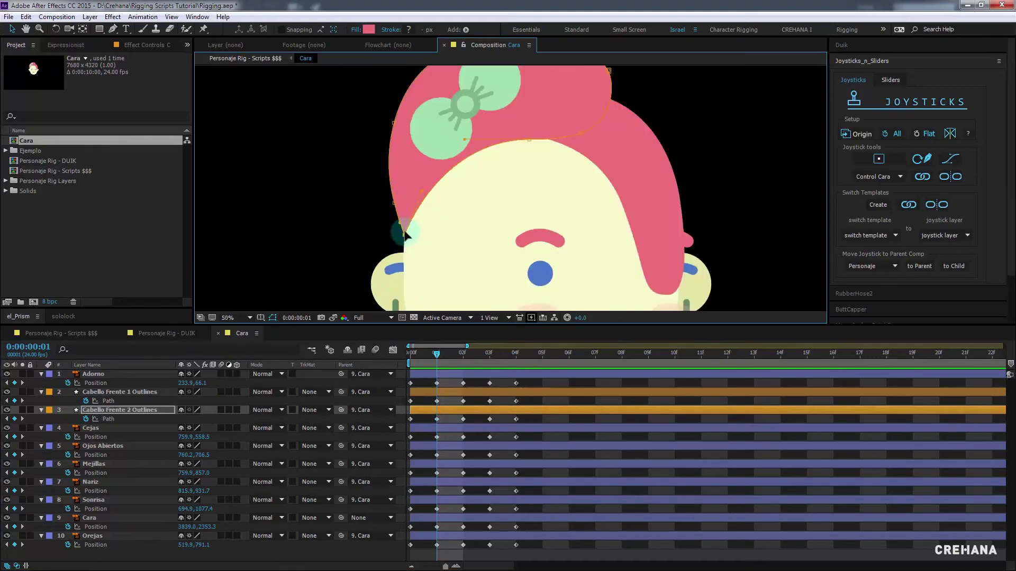
Smooth away the hair's pointed left tip and reshape its lower-left curve with Bezier handles
mouse_move(404, 235)
left_mouse_down()
mouse_move(453, 242)
mouse_move(472, 227)
left_mouse_up()
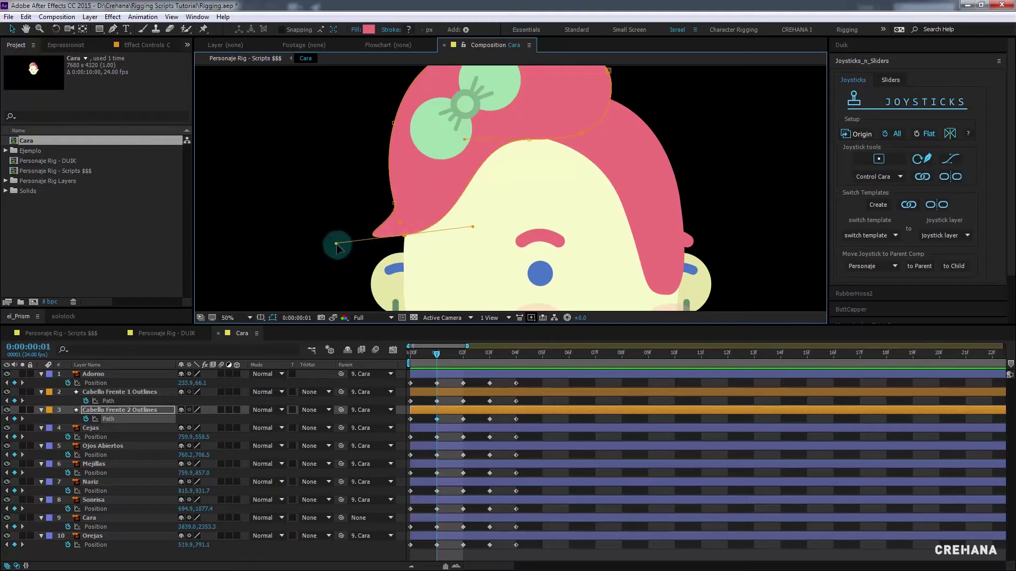
left_click_drag(336, 243, 386, 243)
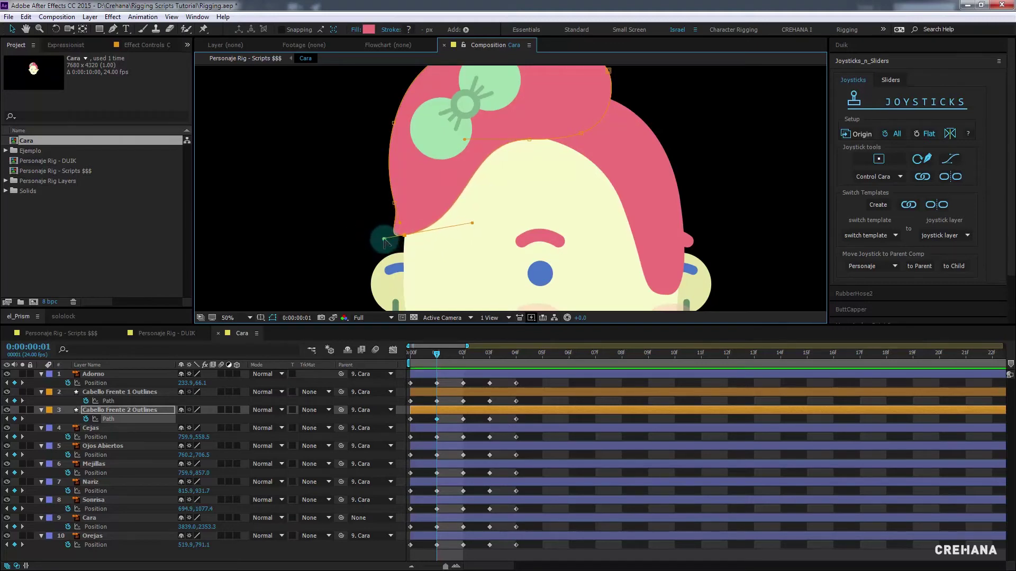
left_click_drag(385, 241, 396, 224)
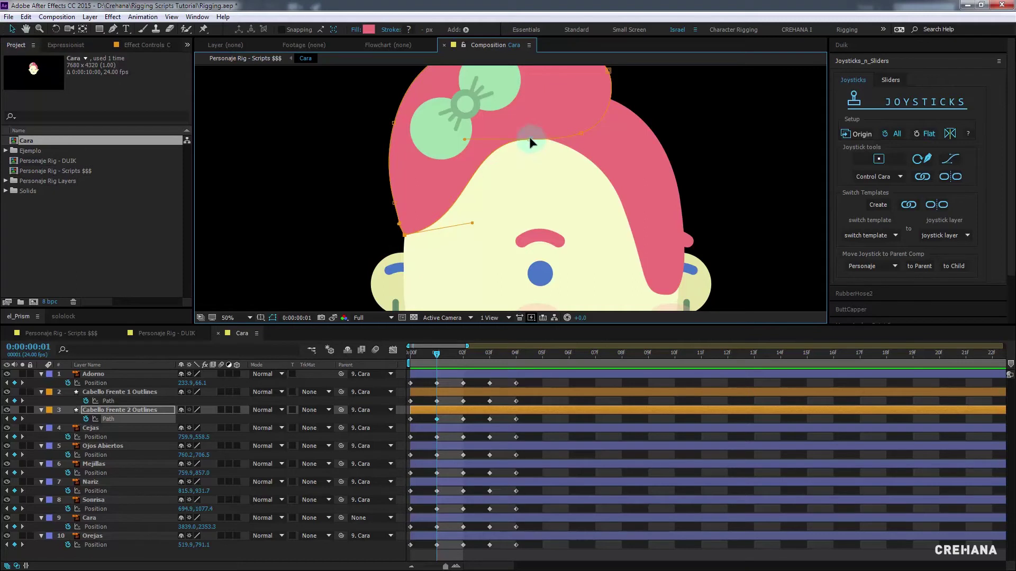
left_click_drag(530, 141, 539, 148)
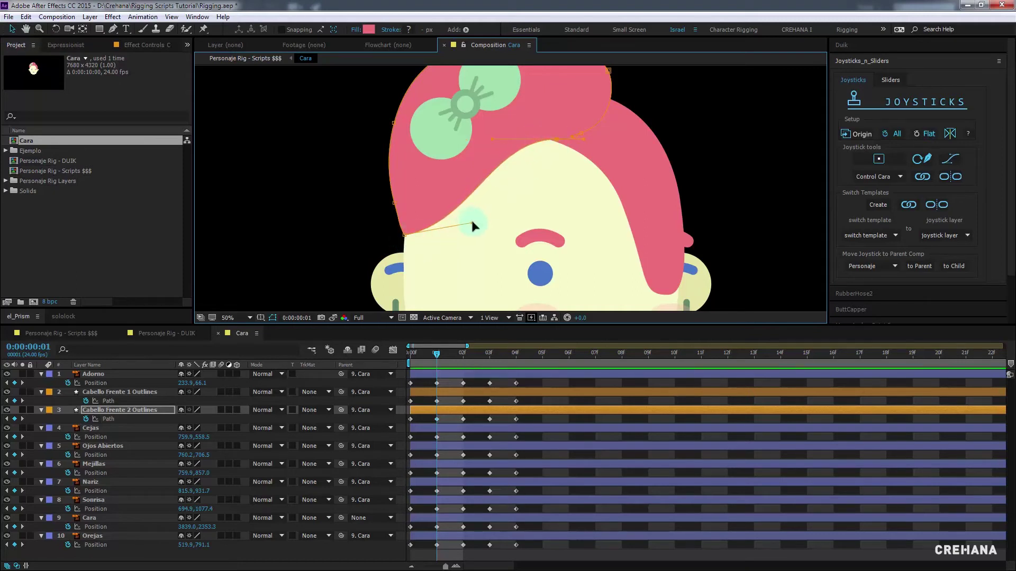
left_click_drag(472, 227, 487, 229)
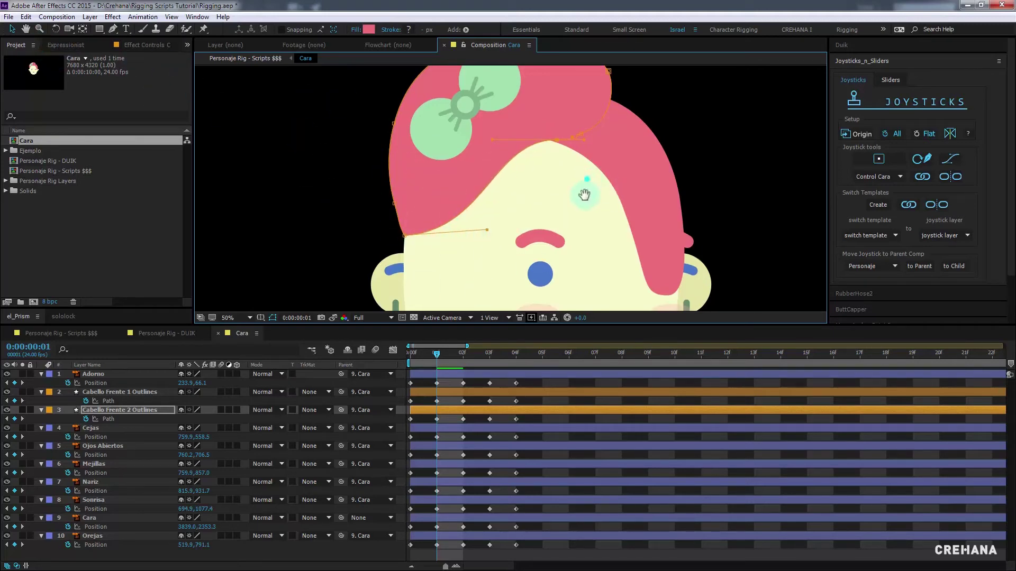
scroll(583, 193, "up", 2)
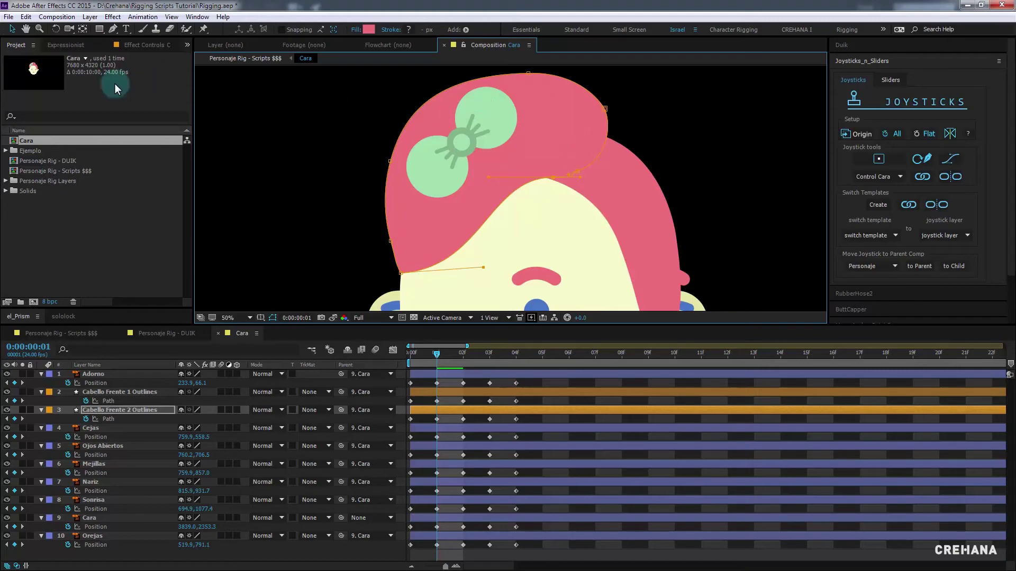
left_click_drag(569, 255, 536, 236)
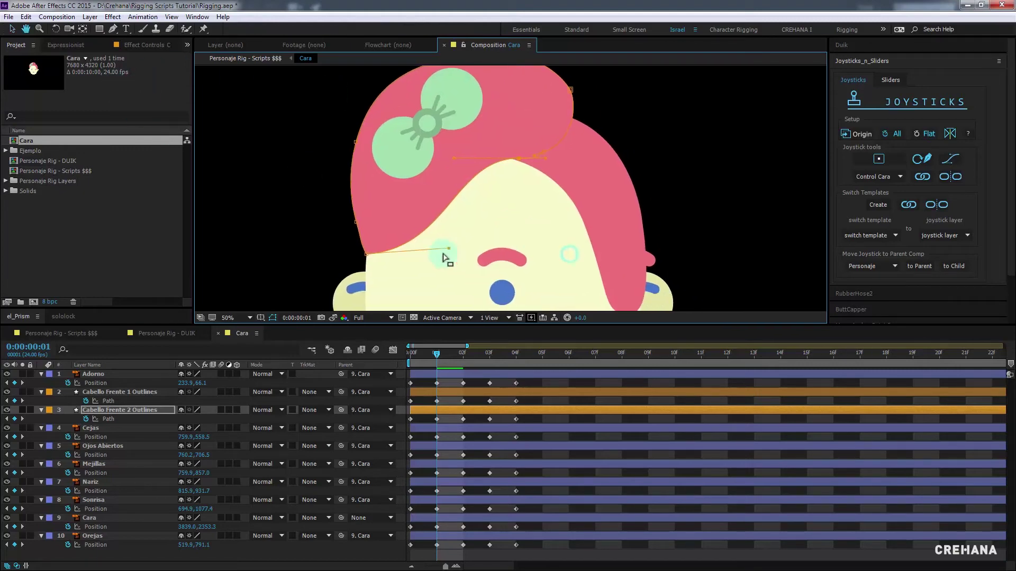
key("comma")
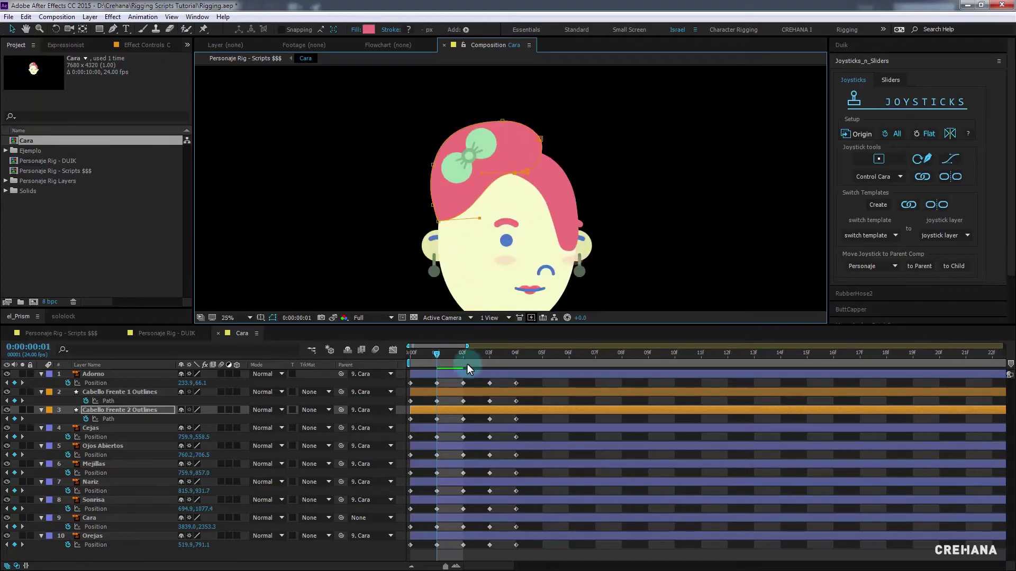
Stretch the Cabello Frente 1 outline toward the right ear and pull its tip vertex left
left_click(459, 412)
left_click(436, 401)
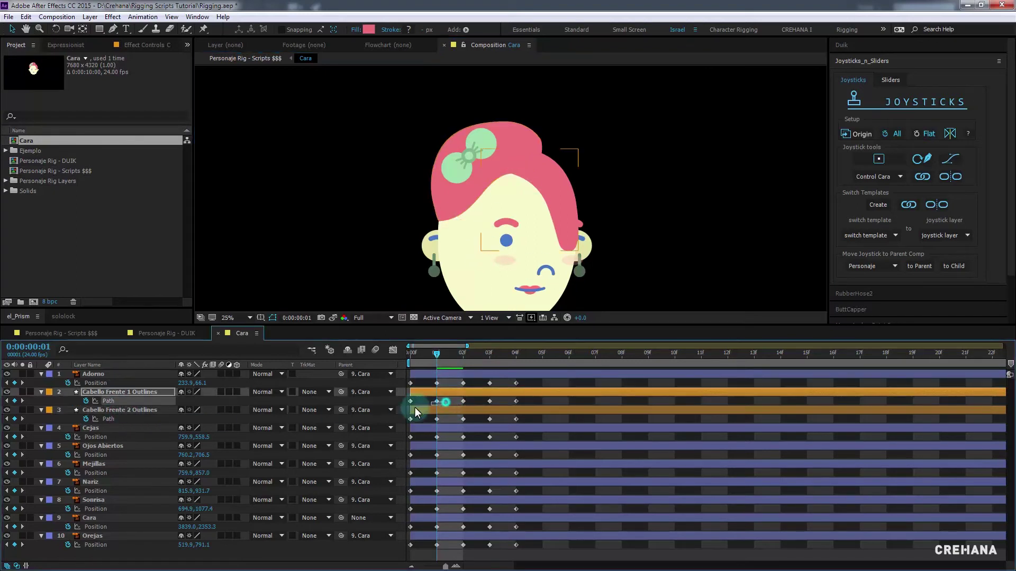
scroll(564, 239, "up", 2)
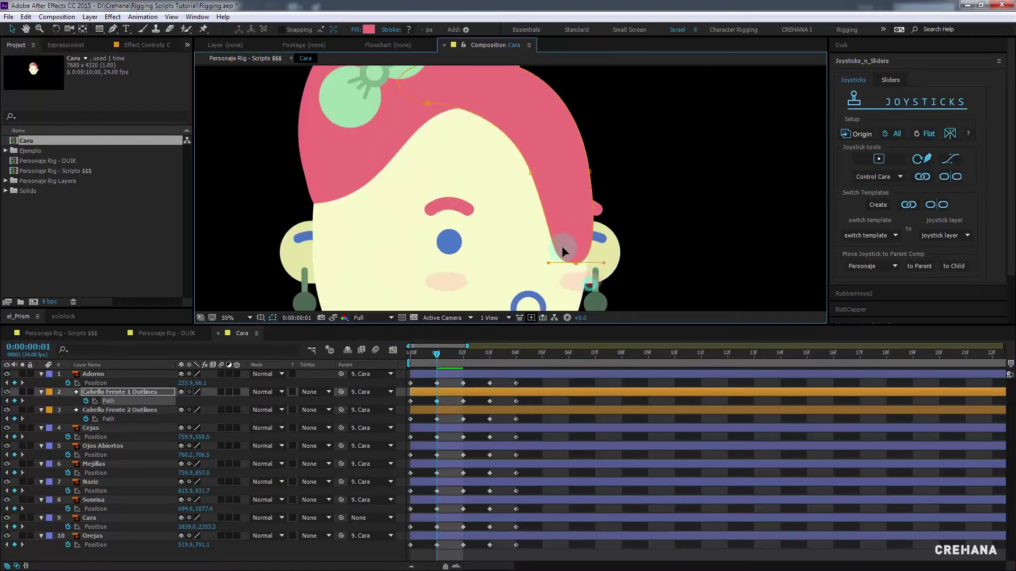
left_click(532, 173)
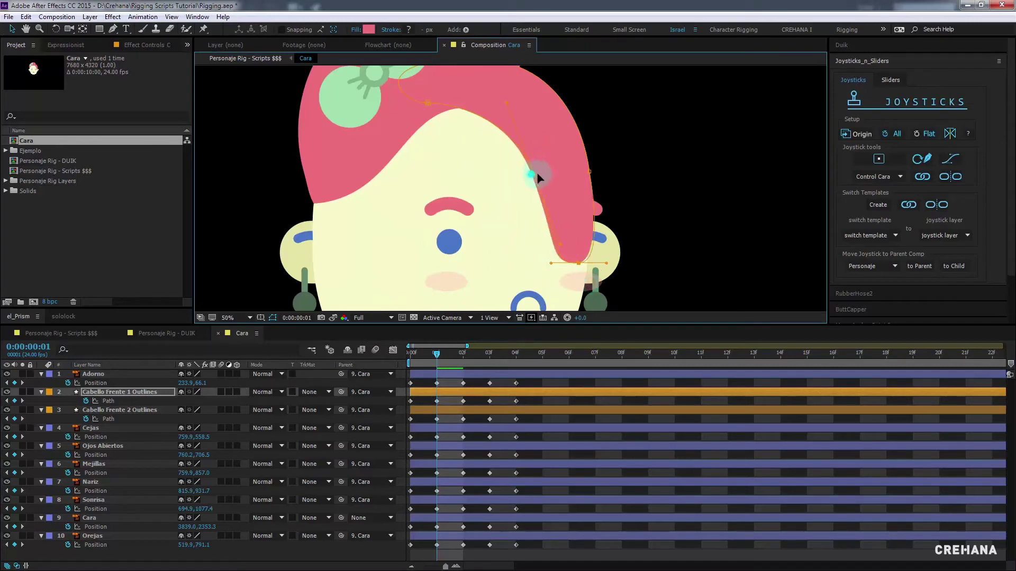
left_click_drag(533, 175, 609, 171)
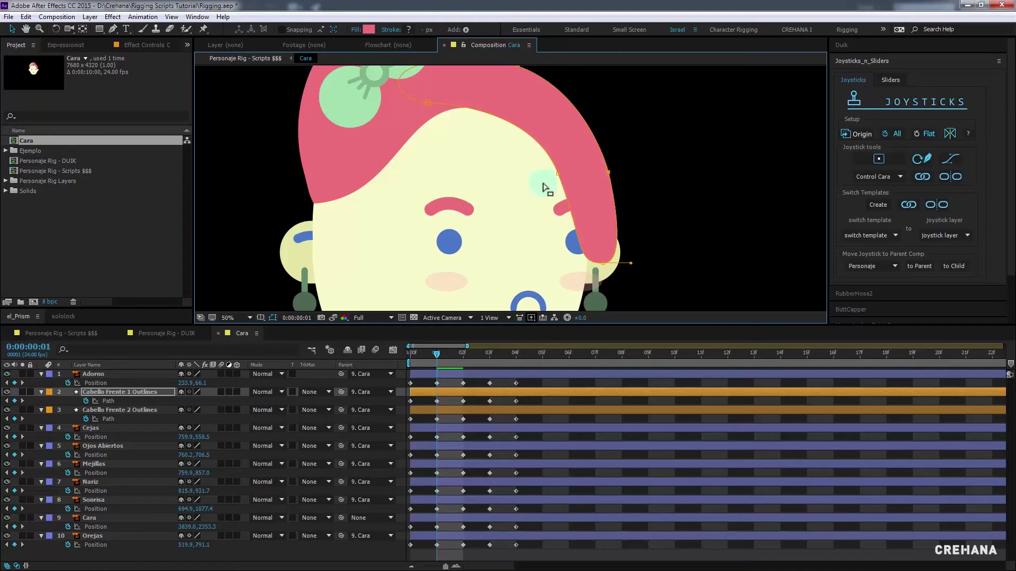
left_click_drag(544, 183, 574, 174)
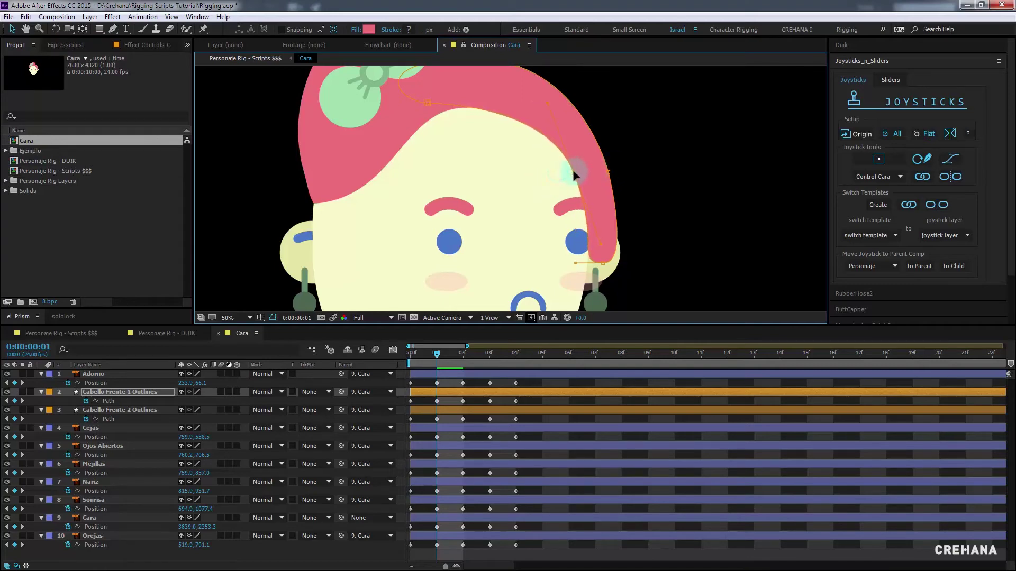
scroll(579, 174, "down", 1)
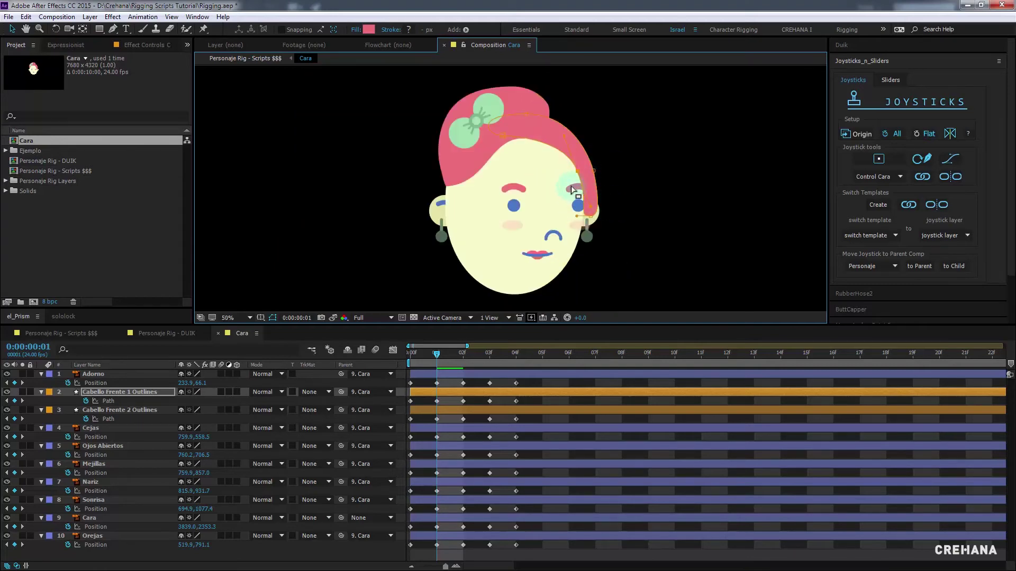
scroll(572, 189, "up", 2)
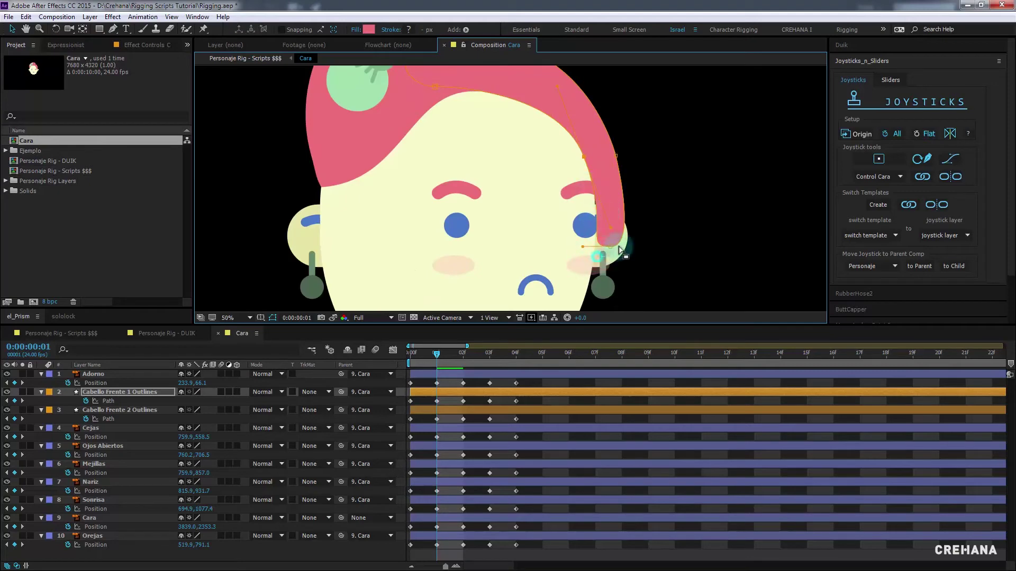
scroll(614, 246, "up", 2)
left_click_drag(608, 257, 601, 254)
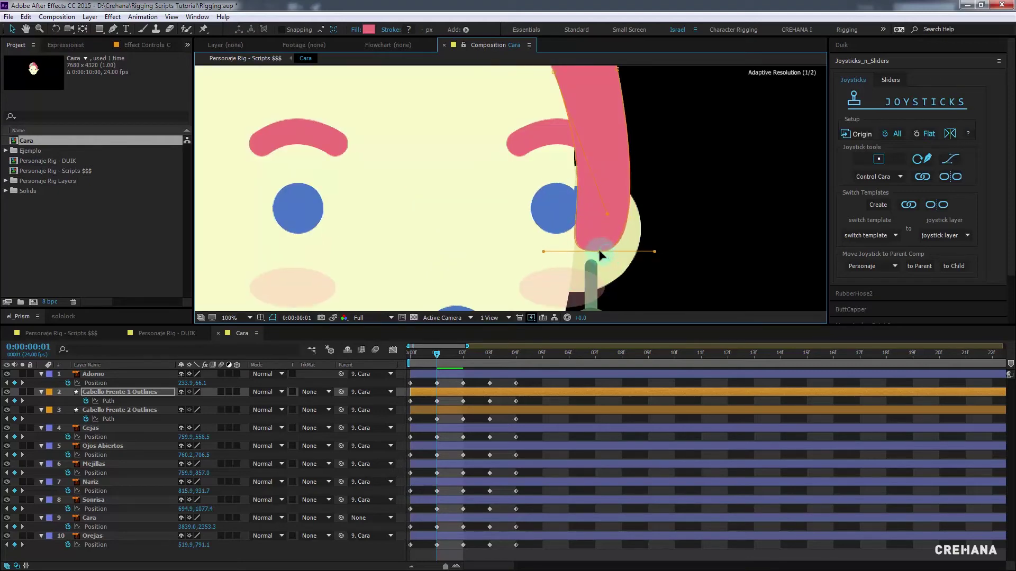
left_click_drag(582, 127, 586, 169)
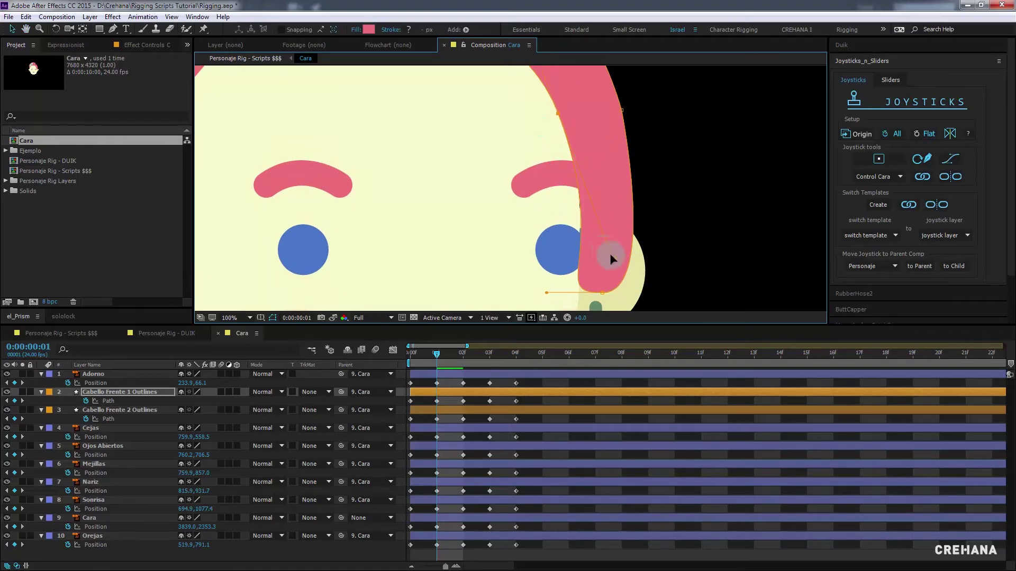
scroll(608, 232, "down", 2)
scroll(608, 232, "down", 2)
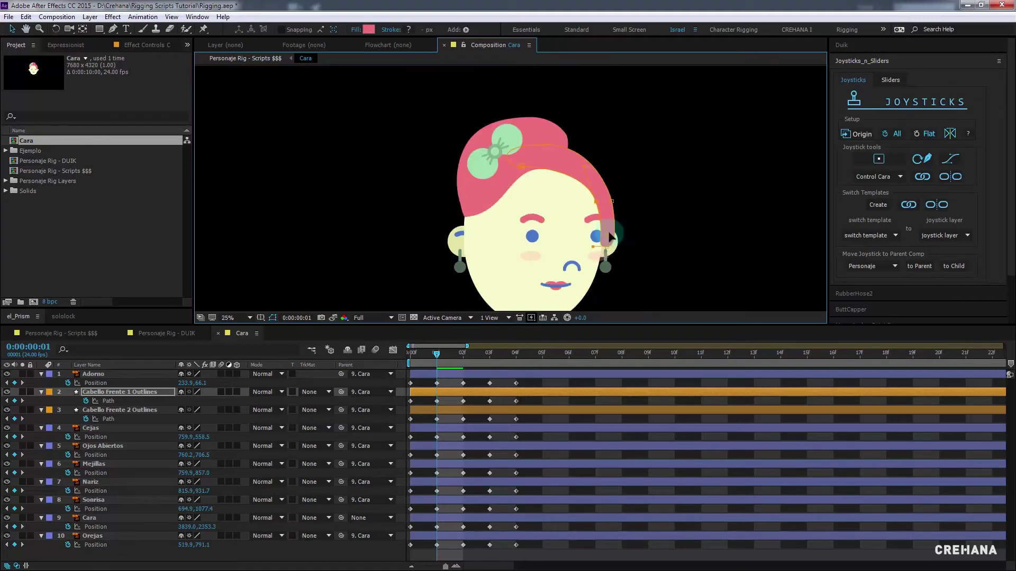
left_click(637, 156)
Shift the Adorno bow to the right on the hair at frame 1
left_click(466, 339)
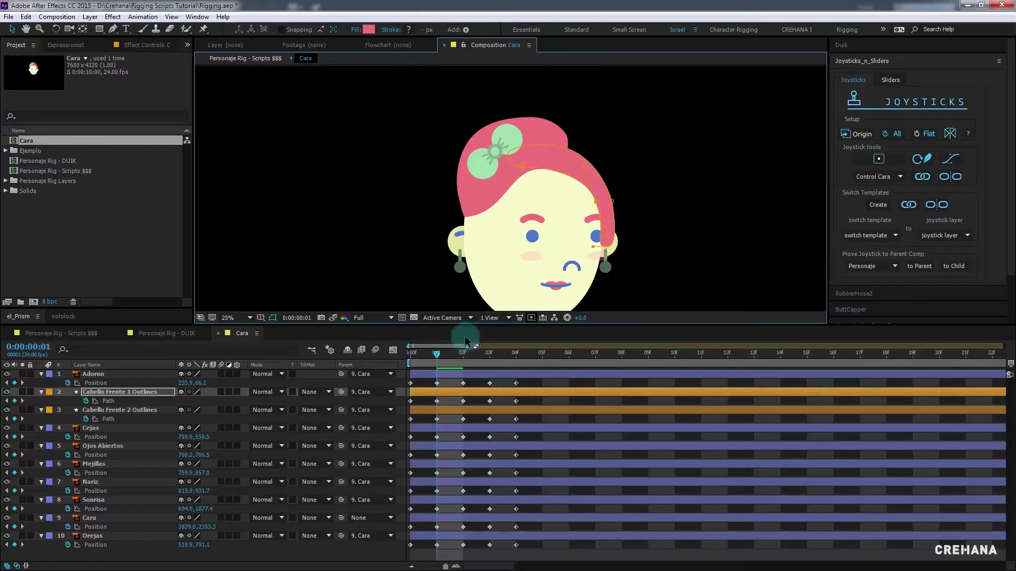
mouse_move(433, 350)
left_mouse_down()
mouse_move(402, 351)
mouse_move(435, 351)
left_mouse_up()
left_click(518, 164)
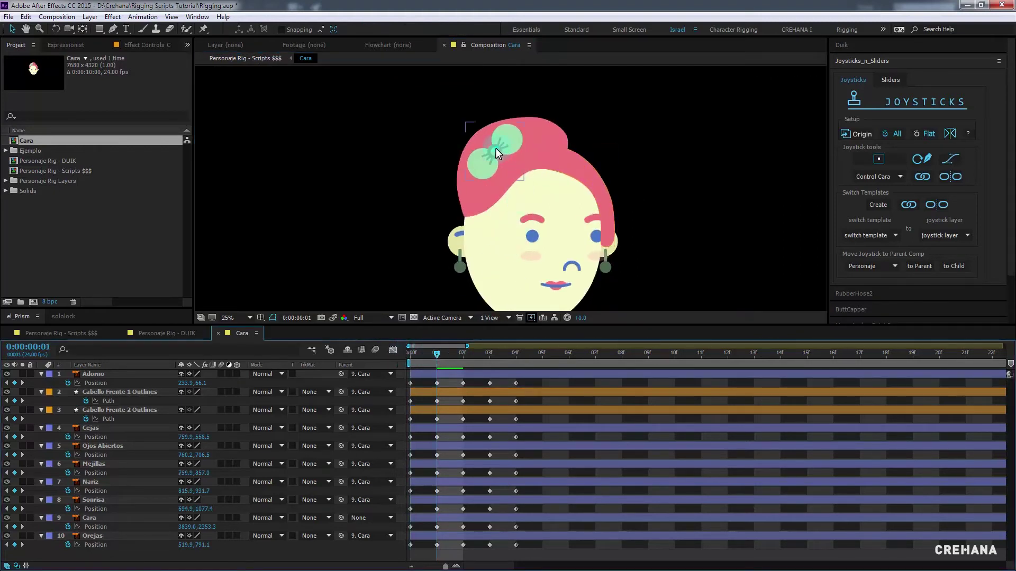
scroll(496, 148, "up", 2)
left_click_drag(502, 148, 541, 141)
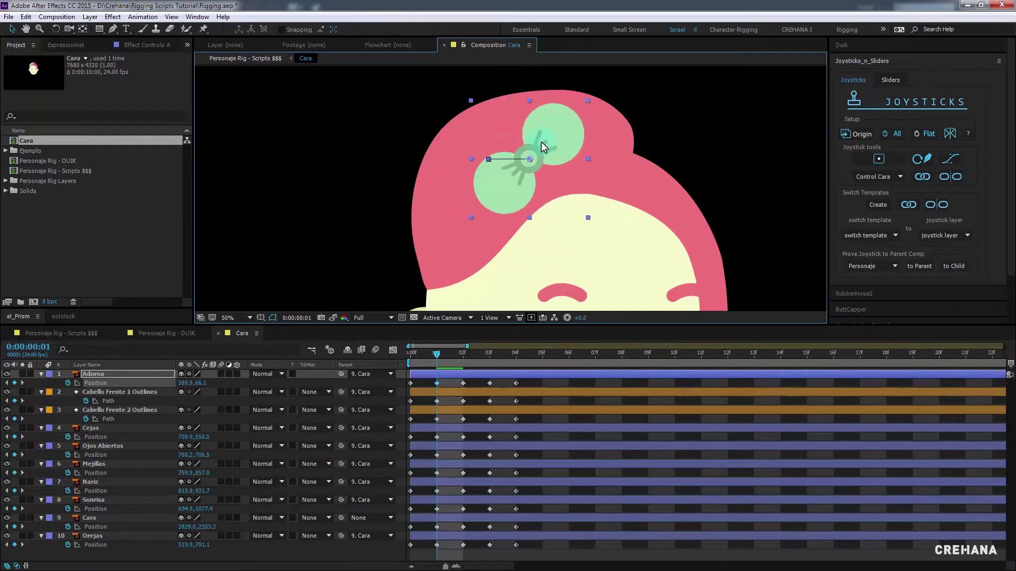
scroll(542, 141, "down", 2)
Move the Orejas ears left to 475.9,791.1 and the Sonrisa mouth right to 786.9,1077.4
left_click(490, 180)
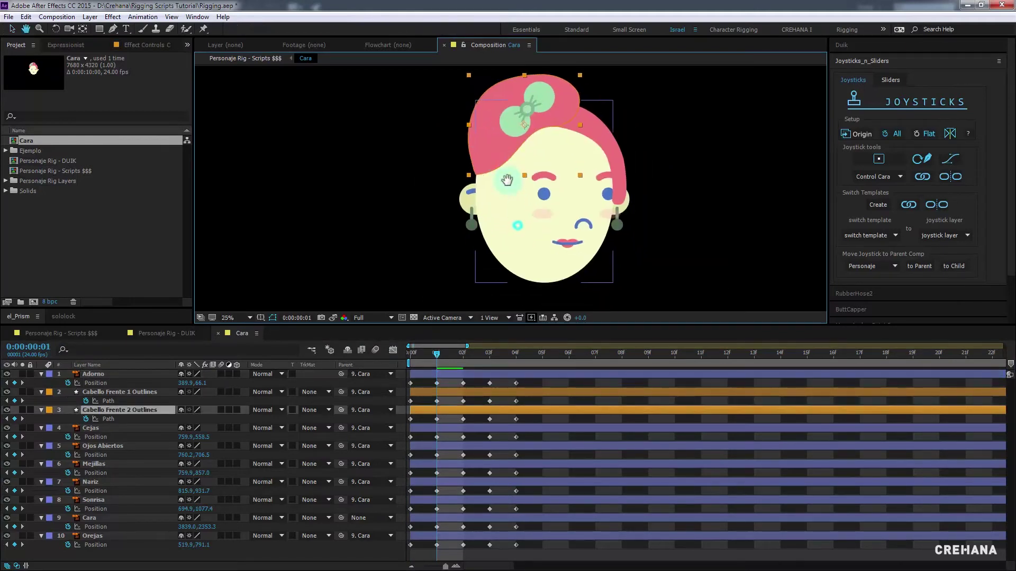
left_click(466, 206)
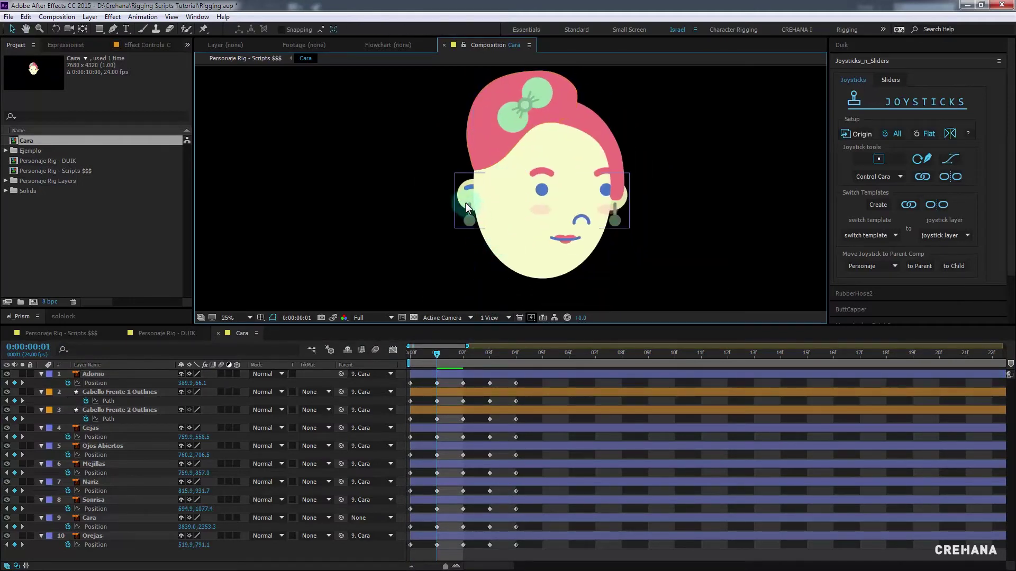
left_click_drag(465, 206, 461, 206)
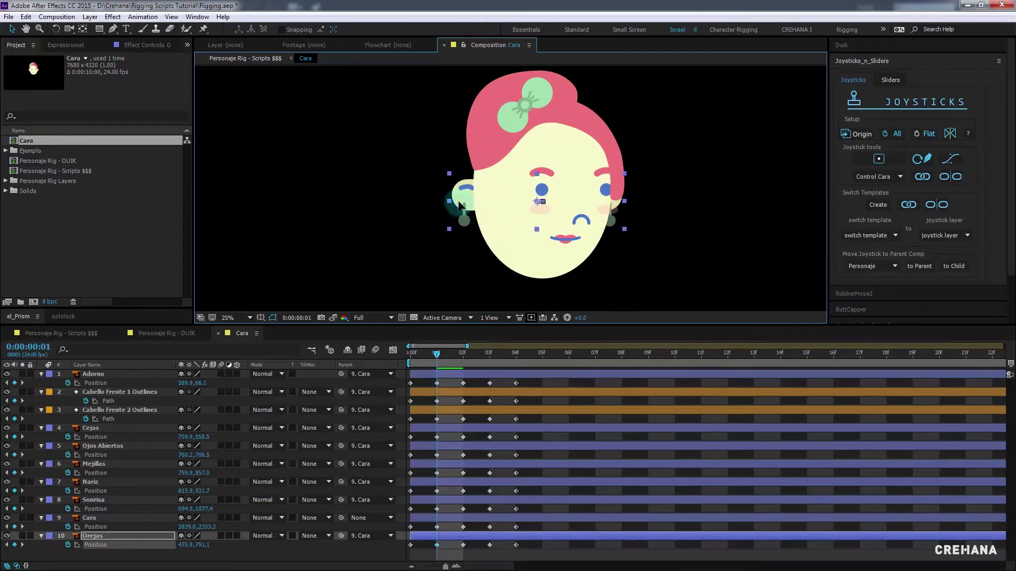
left_click(574, 244)
scroll(579, 237, "up", 1)
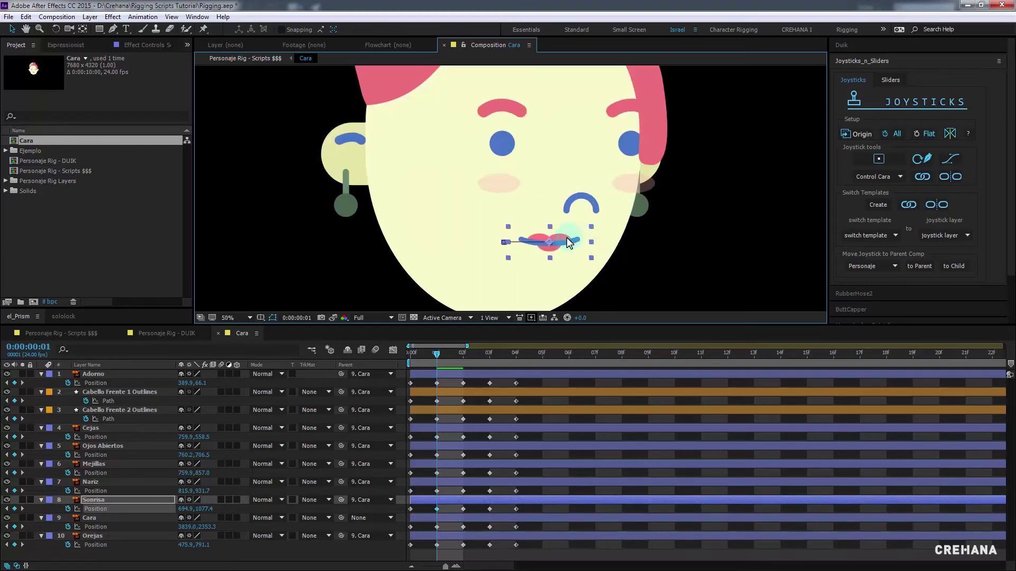
left_click_drag(573, 239, 587, 239)
scroll(590, 224, "down", 1)
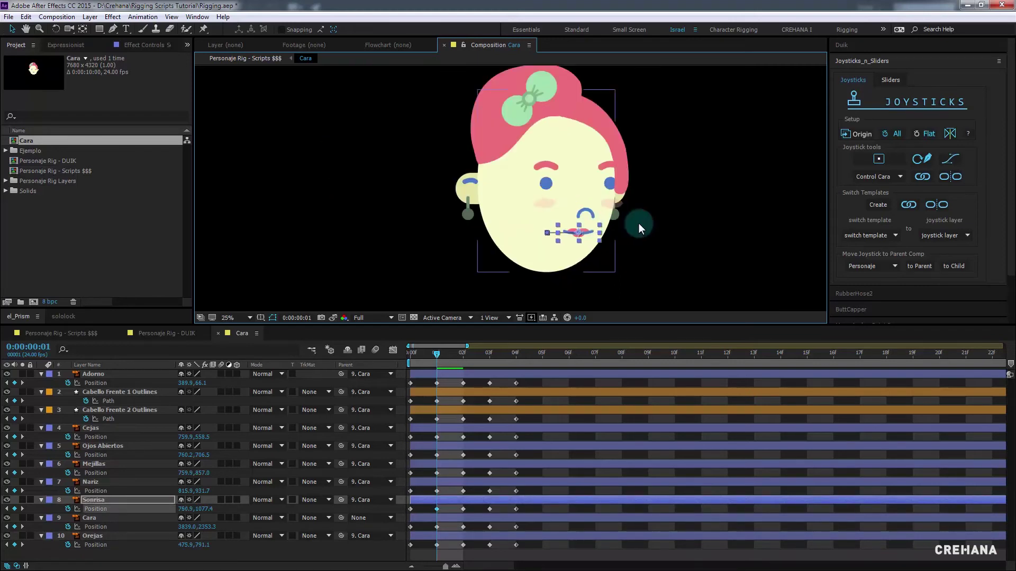
left_click(612, 267)
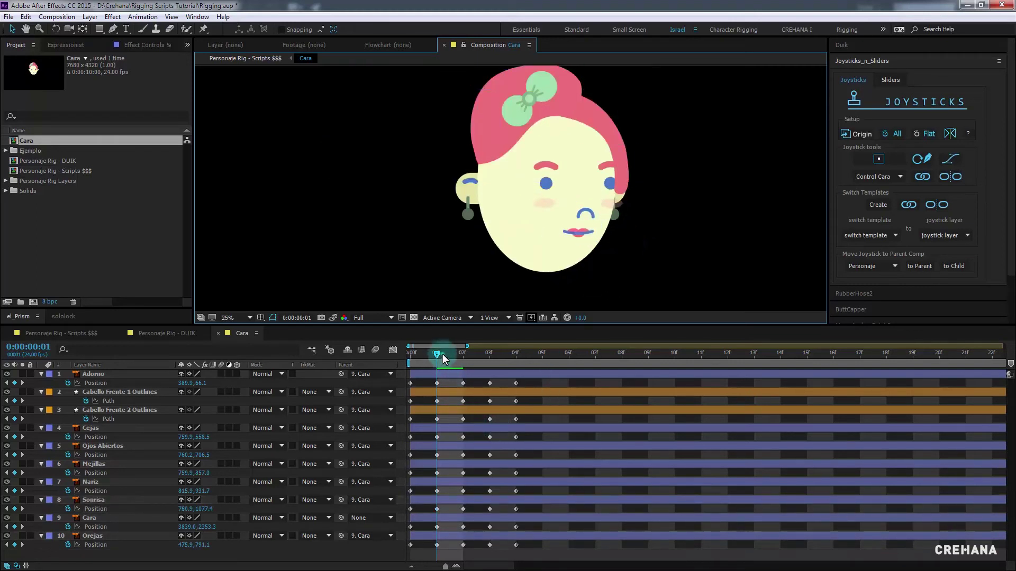
Preview the pose cycle against frame 1 and park the playhead at frame 2
left_click_drag(442, 354, 461, 353)
key("space")
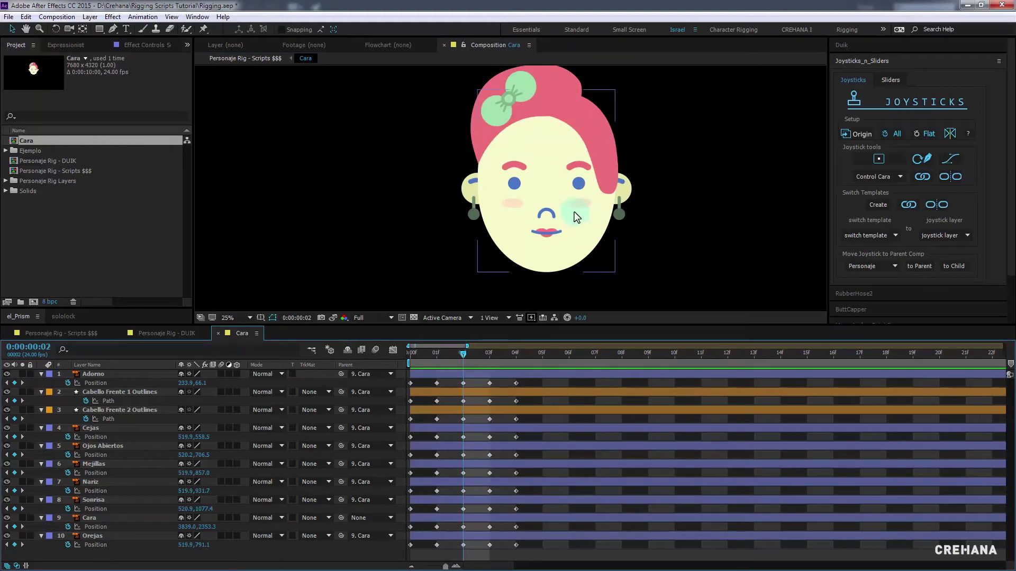
left_click(458, 353)
left_click_drag(455, 353, 440, 354)
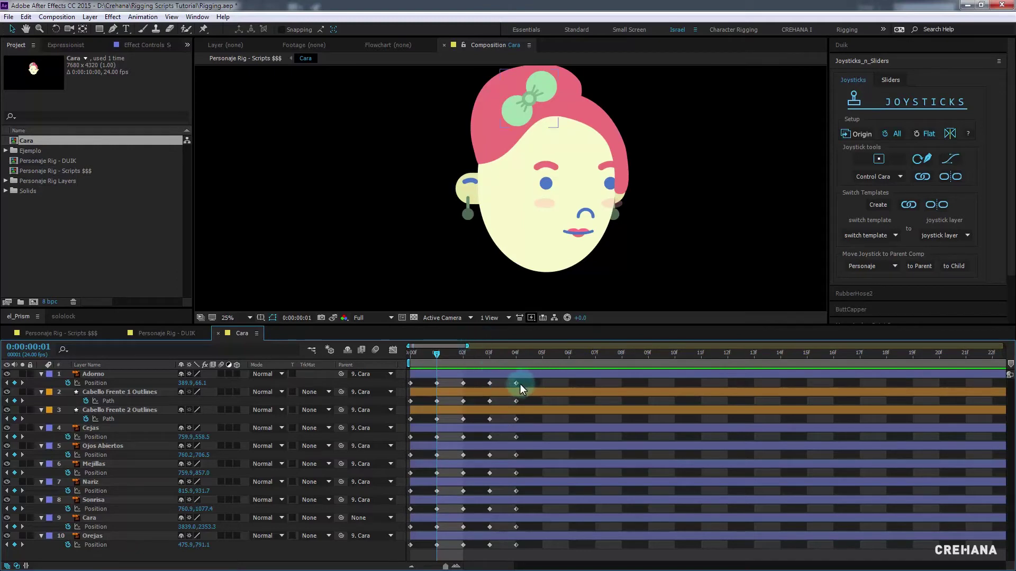
left_click(461, 354)
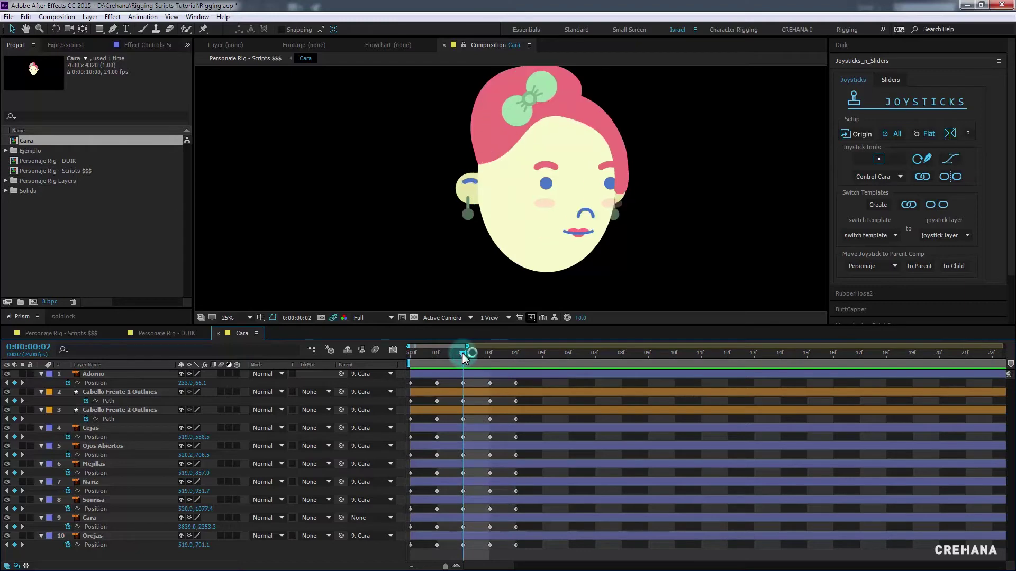
left_click(515, 193)
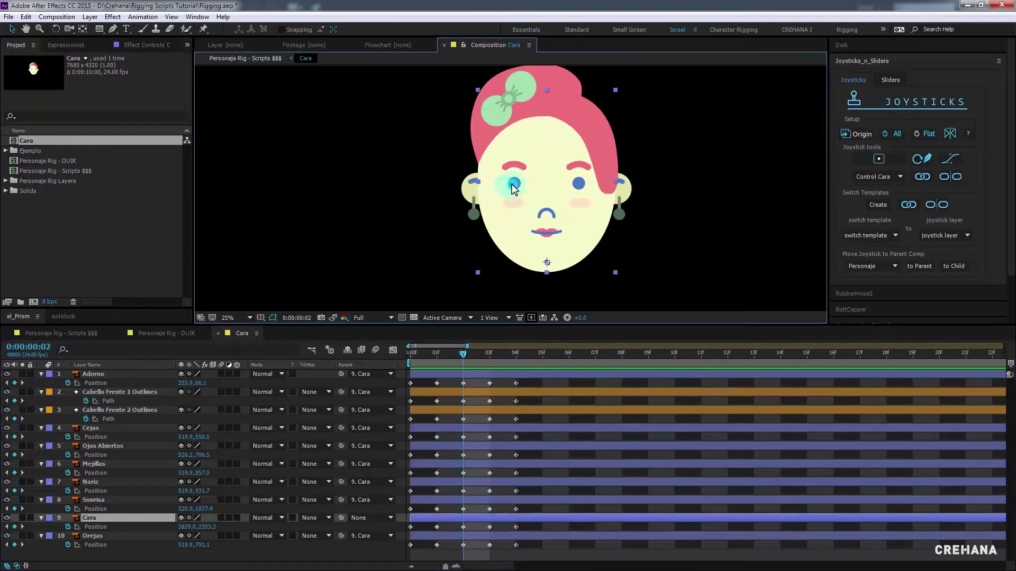
left_click(575, 146)
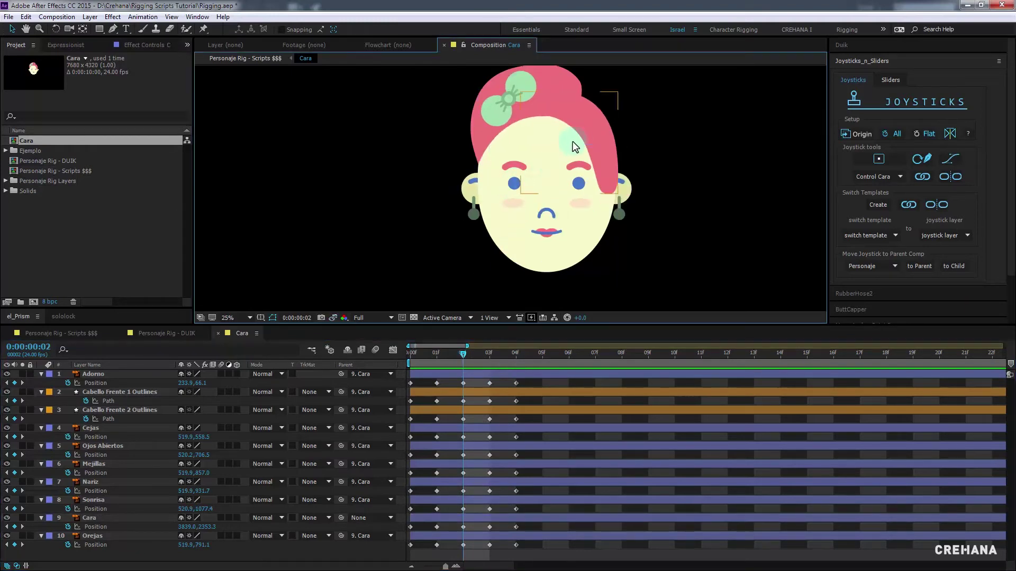
Shift the Sonrisa mouth, Nariz nose and Mejillas cheeks to the left at frame 2
left_click(545, 231)
scroll(543, 227, "up", 2)
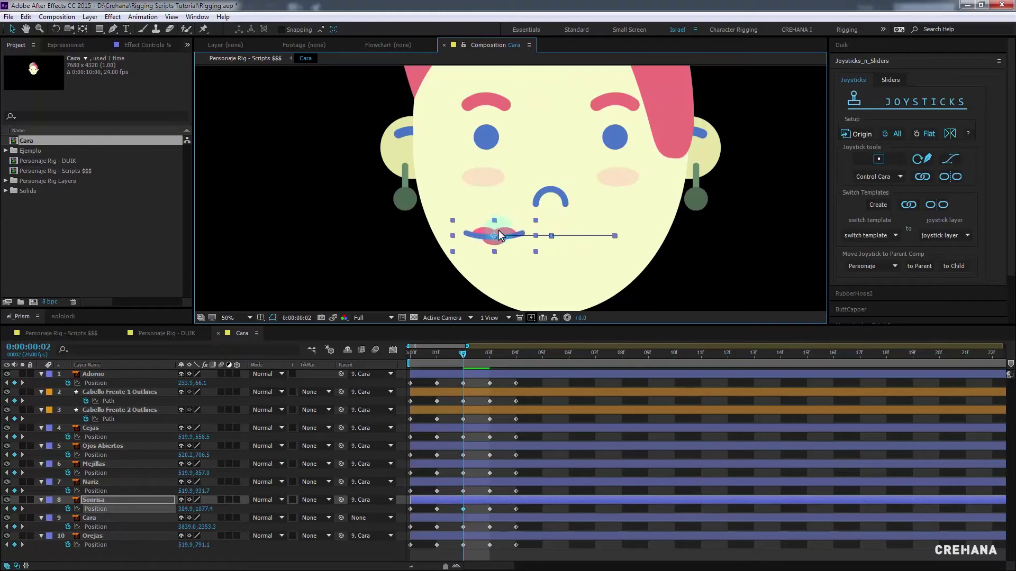
left_click_drag(538, 252, 637, 245)
left_click(546, 201)
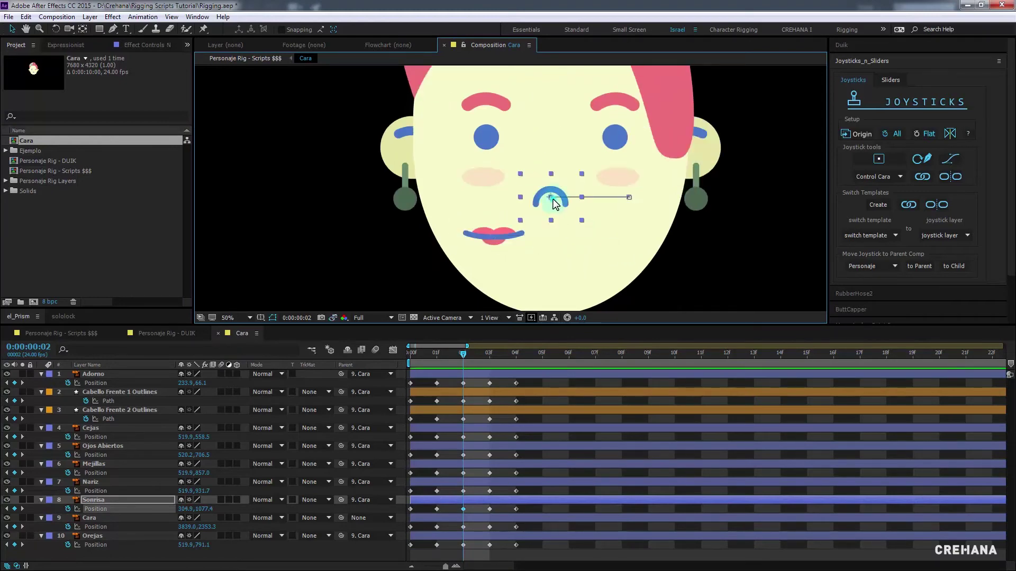
mouse_move(546, 201)
left_mouse_down()
mouse_move(490, 213)
mouse_move(587, 243)
mouse_move(466, 207)
left_mouse_up()
left_click(612, 176)
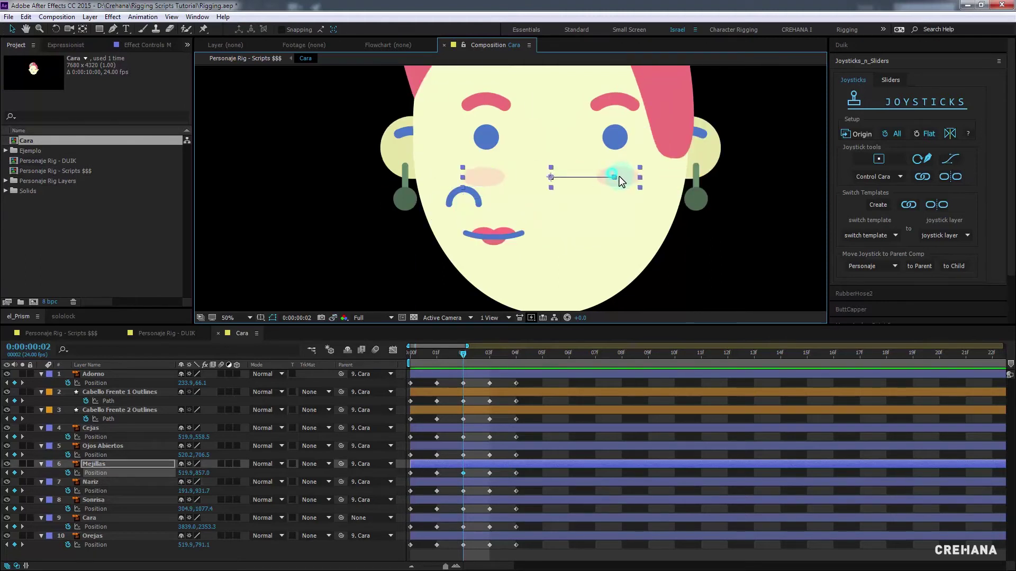
mouse_move(620, 182)
left_mouse_down()
mouse_move(583, 181)
mouse_move(635, 188)
mouse_move(577, 191)
mouse_move(474, 144)
left_mouse_up()
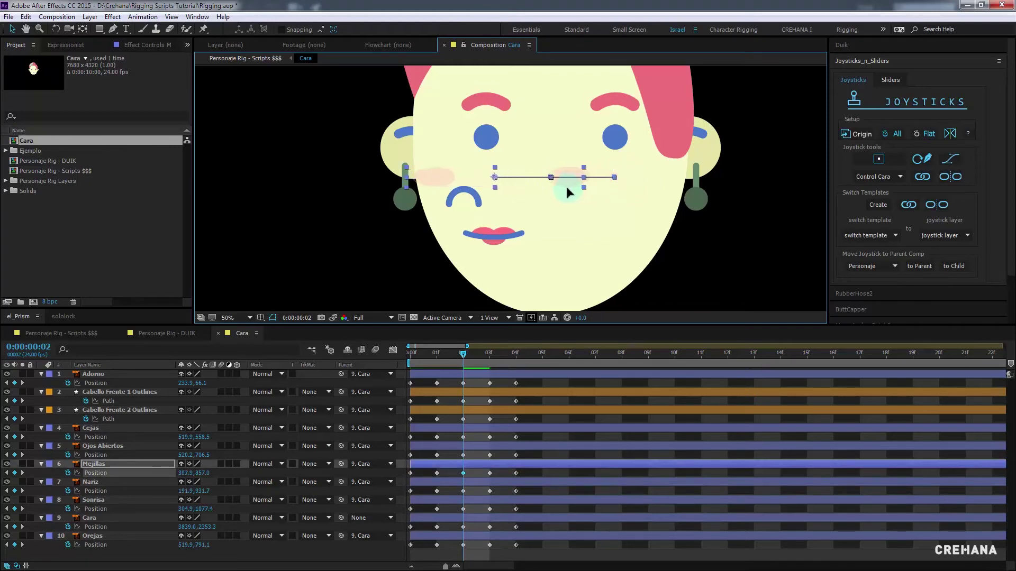
Move the eyes left to 312.2,704.5, brows to 305.9,558.3, and ears right to 567.9,791.1
left_click(479, 141)
left_click_drag(482, 137, 398, 140)
left_click(502, 108)
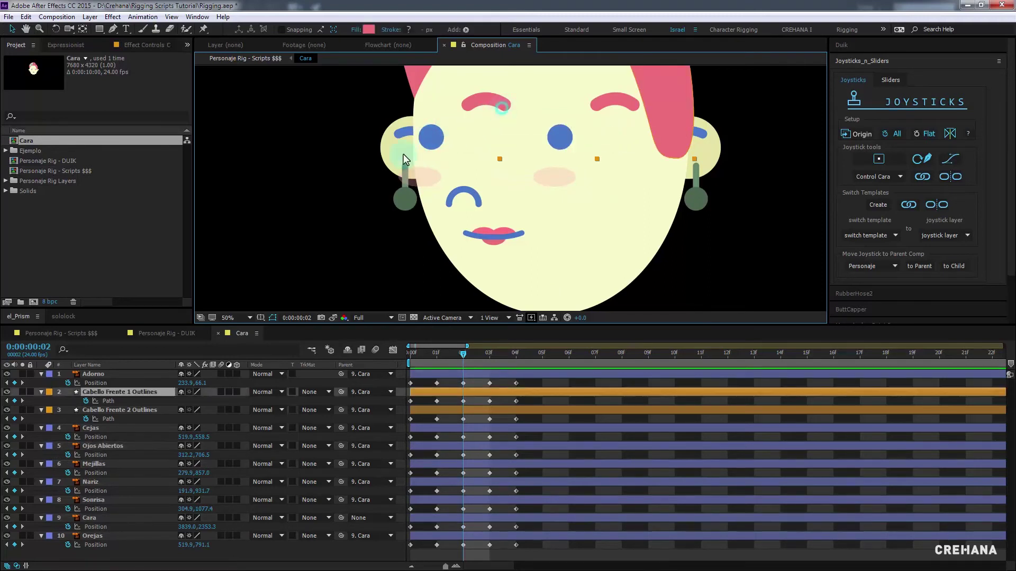
left_click(98, 429)
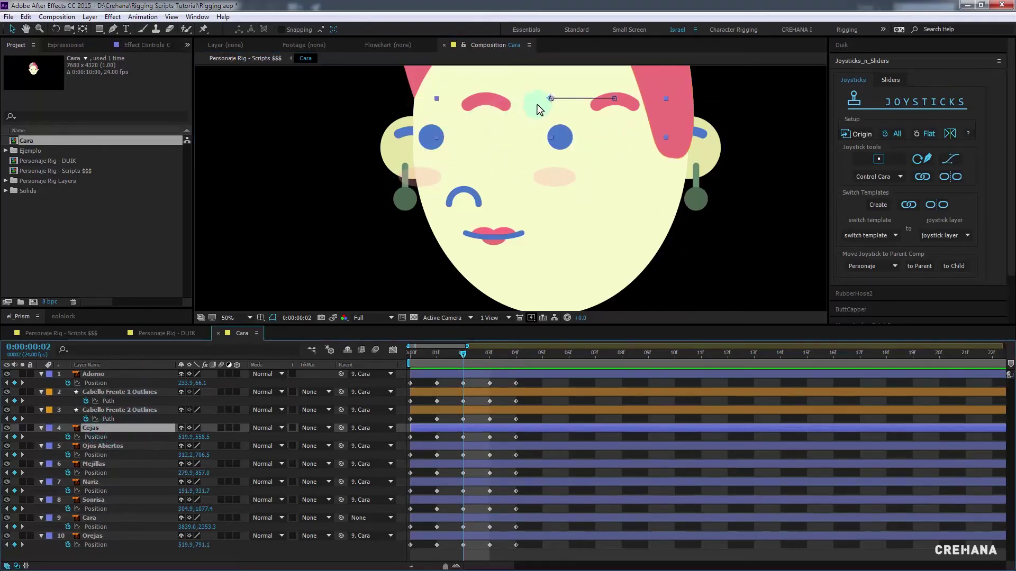
left_click_drag(491, 105, 439, 106)
scroll(545, 193, "down", 2)
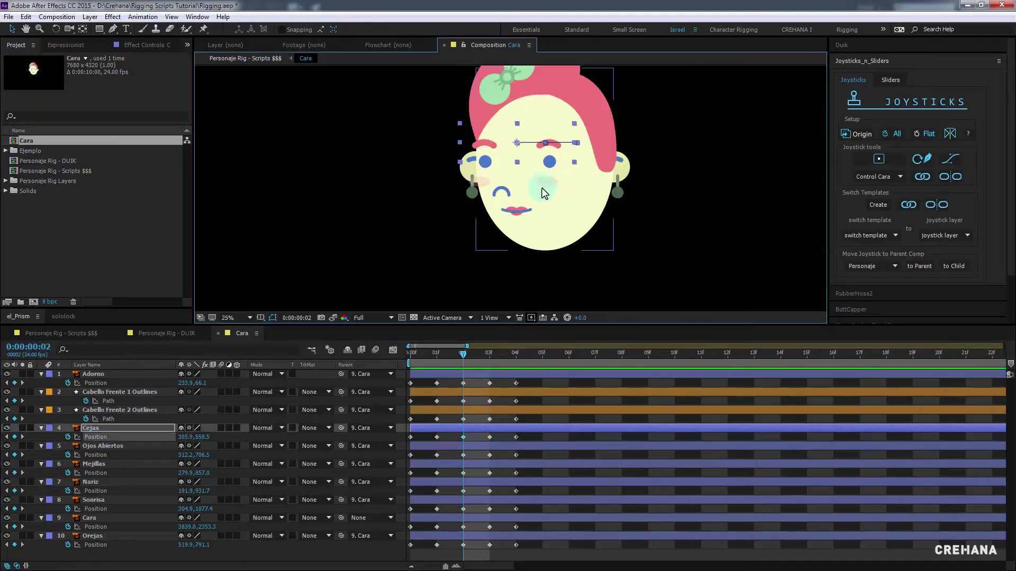
left_click_drag(627, 174, 633, 177)
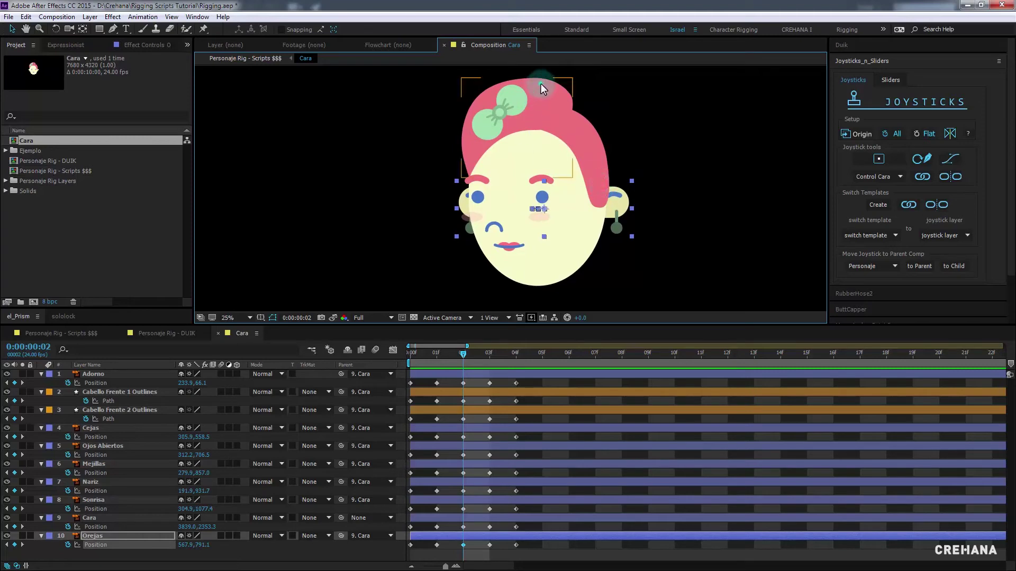
Free-transform all vertices of Cabello Frente 2 Outlines' path at frame 2
left_click(541, 84)
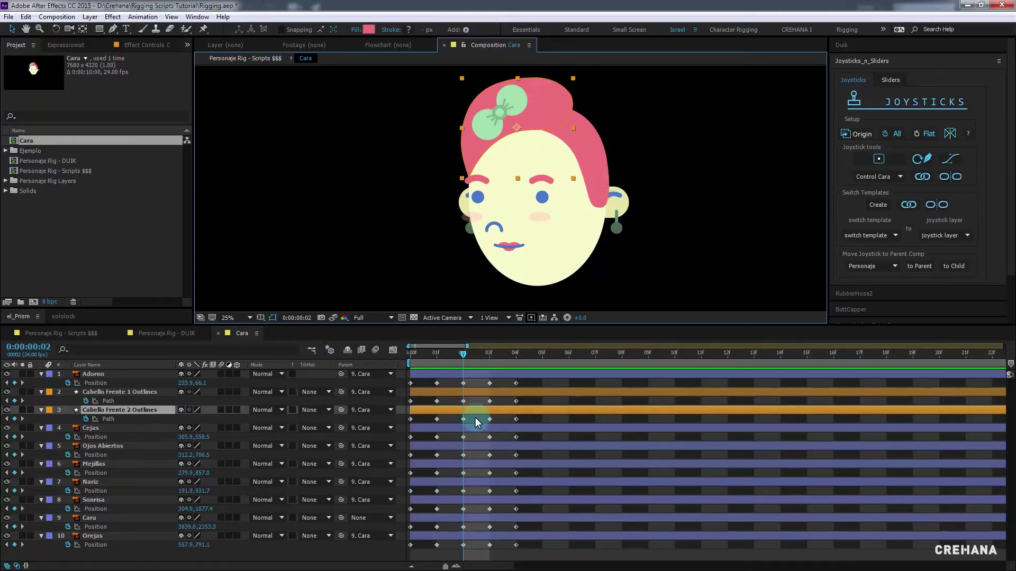
key("space")
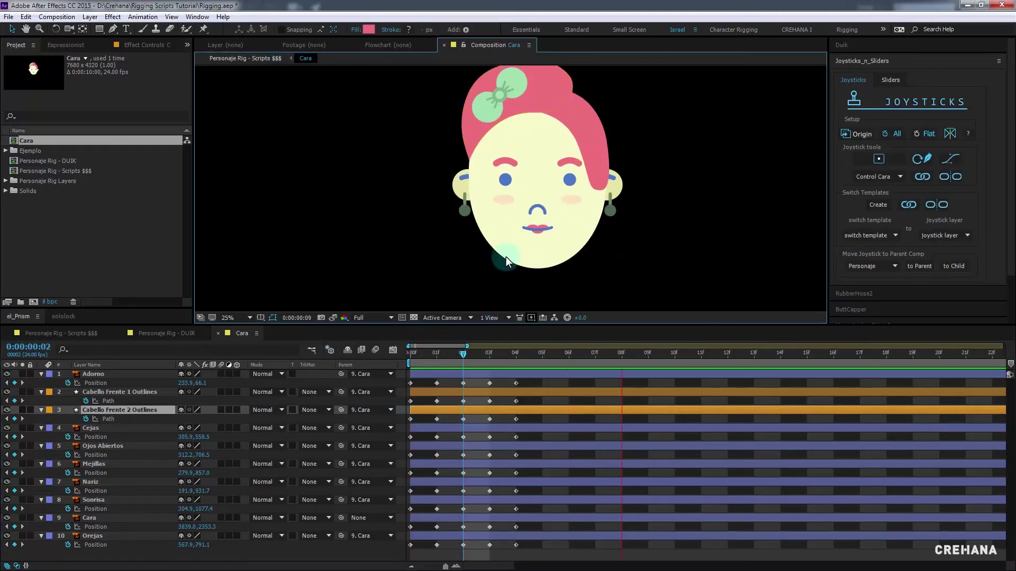
left_click(463, 419)
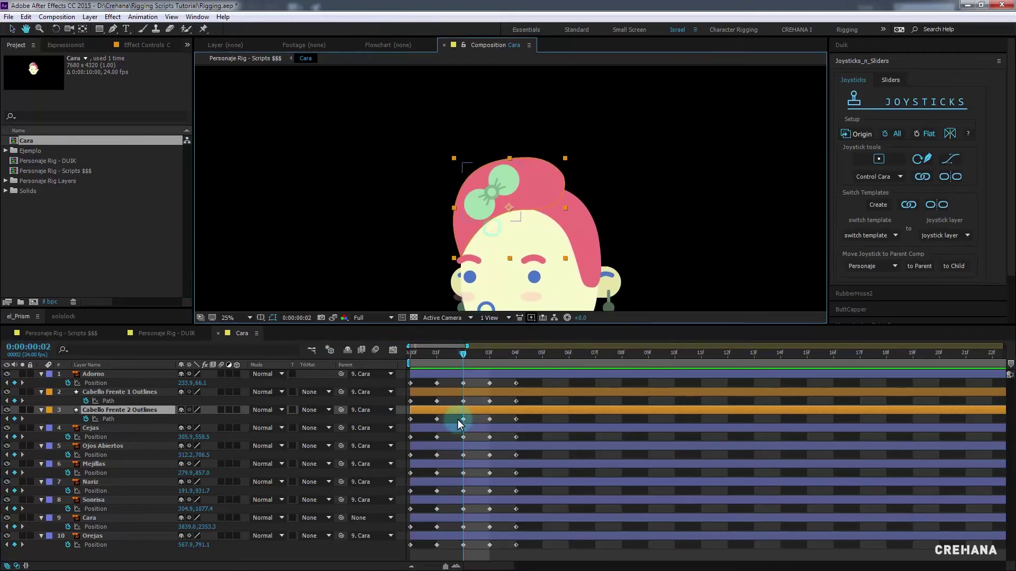
mouse_move(436, 159)
left_mouse_down()
mouse_move(458, 219)
mouse_move(452, 212)
left_mouse_up()
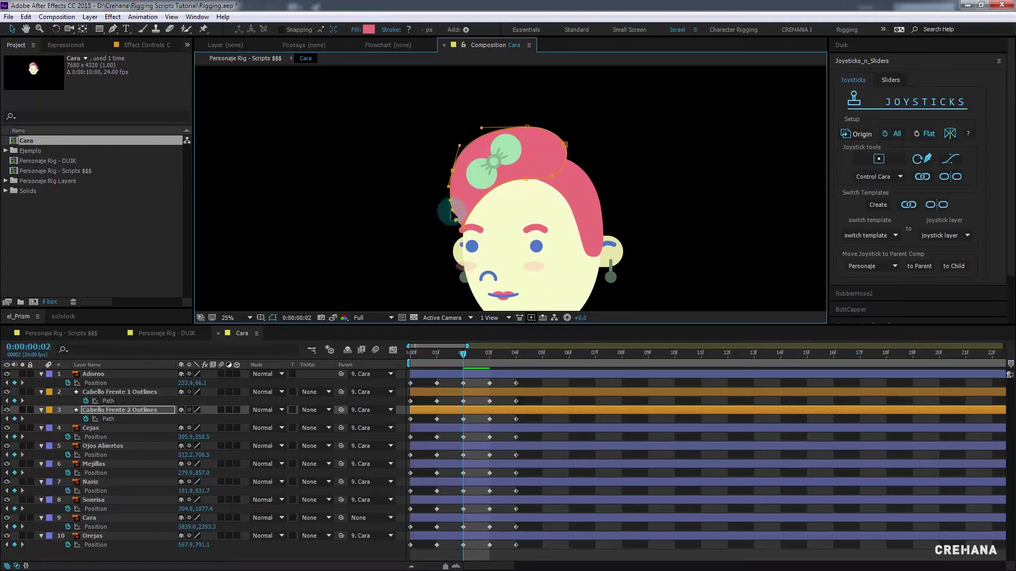
double_click(577, 221)
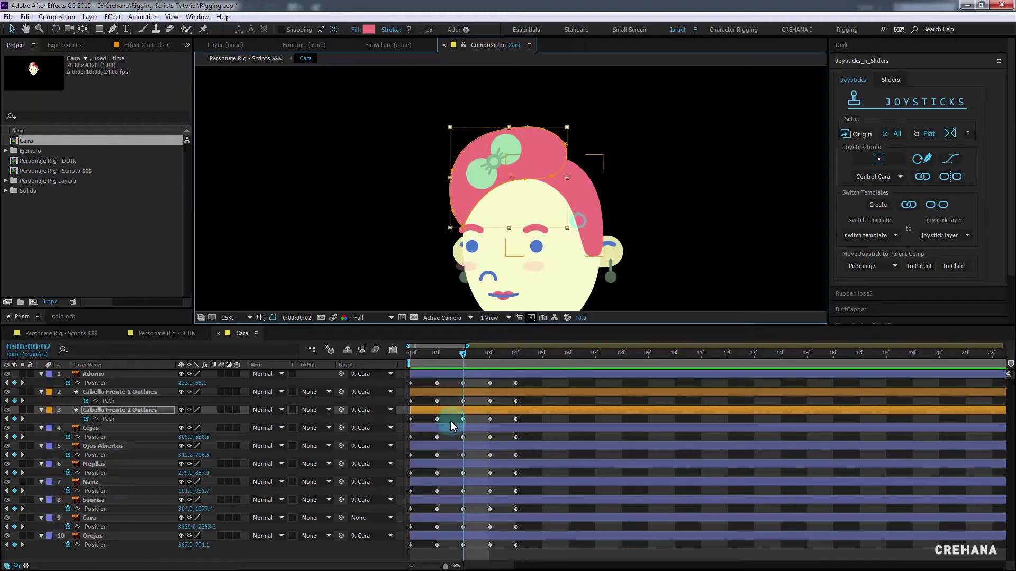
left_click(464, 401)
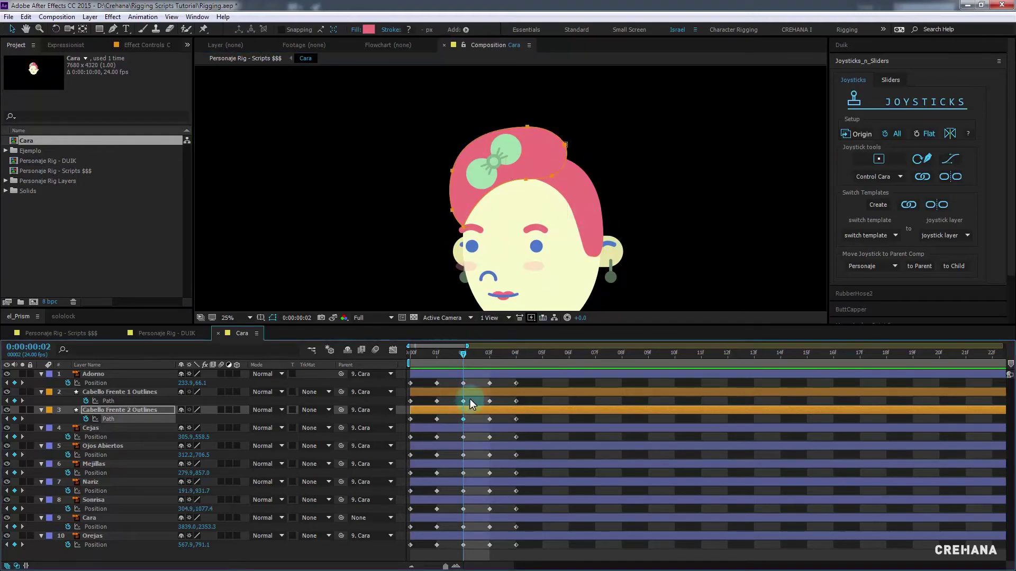
Adjust the lower-right Bezier handles of Cabello Frente 1 Outlines' path at frame 2
left_click(463, 401)
left_click(582, 202)
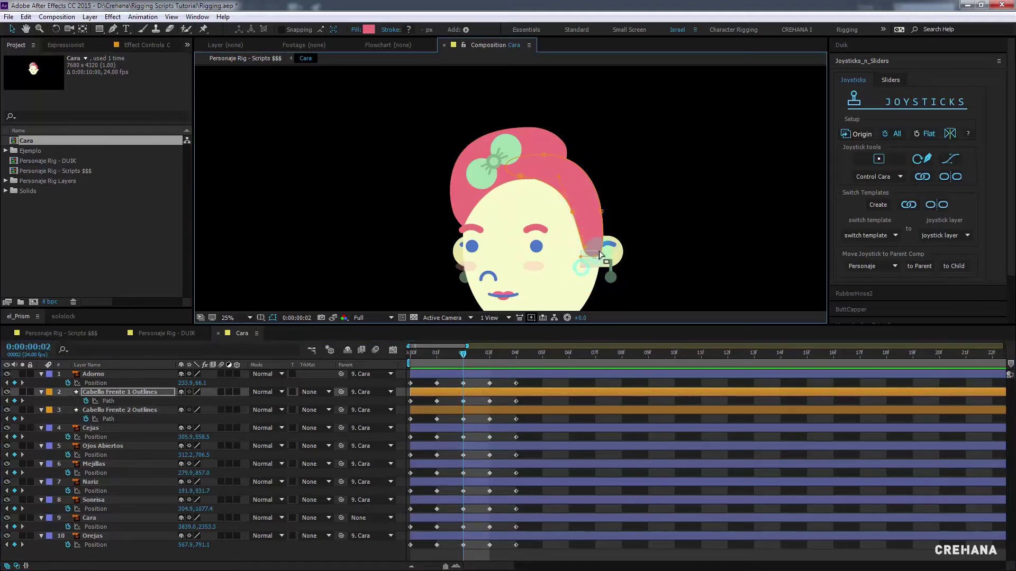
left_click_drag(594, 256, 609, 257)
left_click(607, 211)
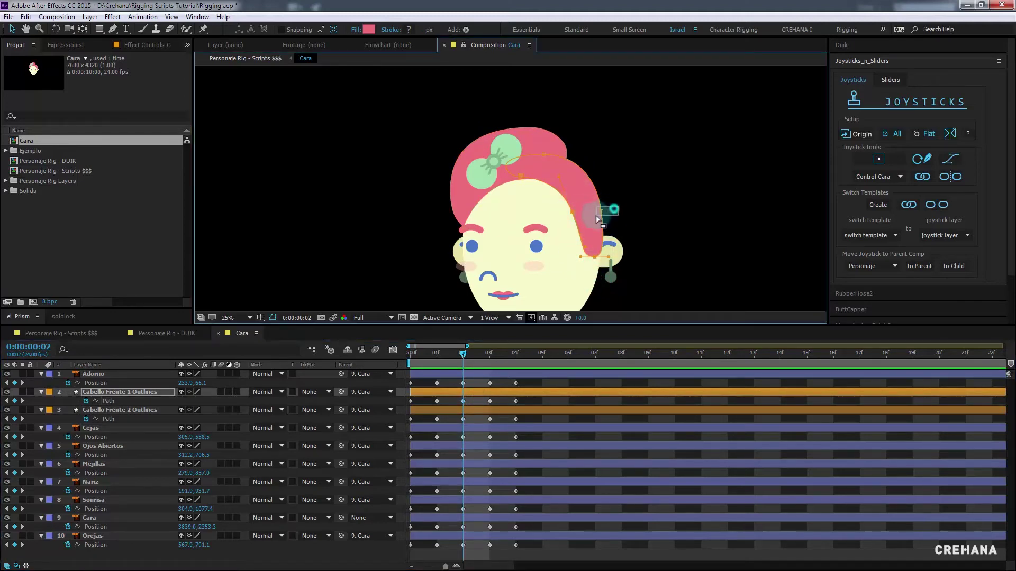
left_click_drag(596, 217, 569, 211)
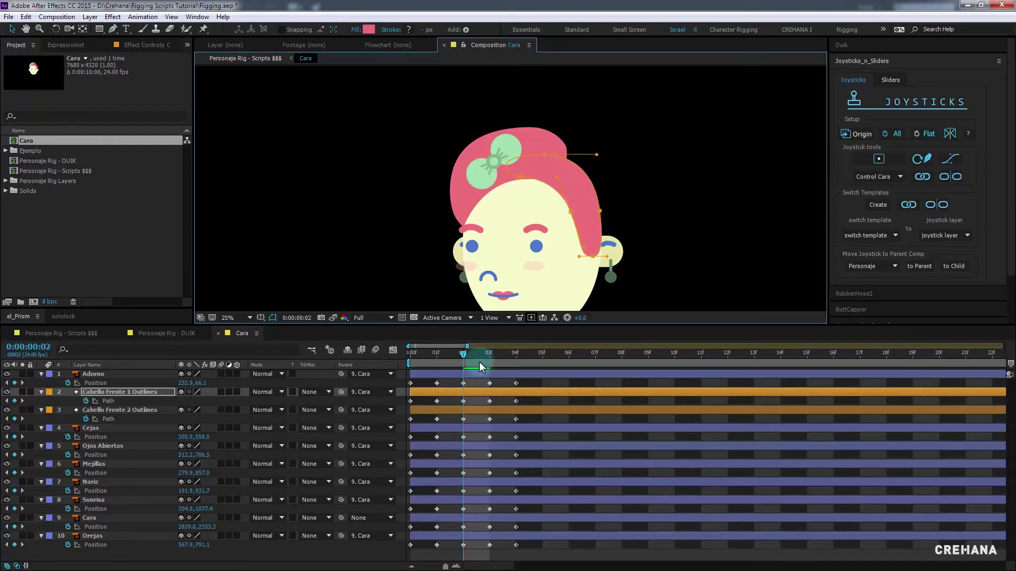
mouse_move(479, 365)
left_mouse_down()
mouse_move(423, 353)
mouse_move(460, 348)
left_mouse_up()
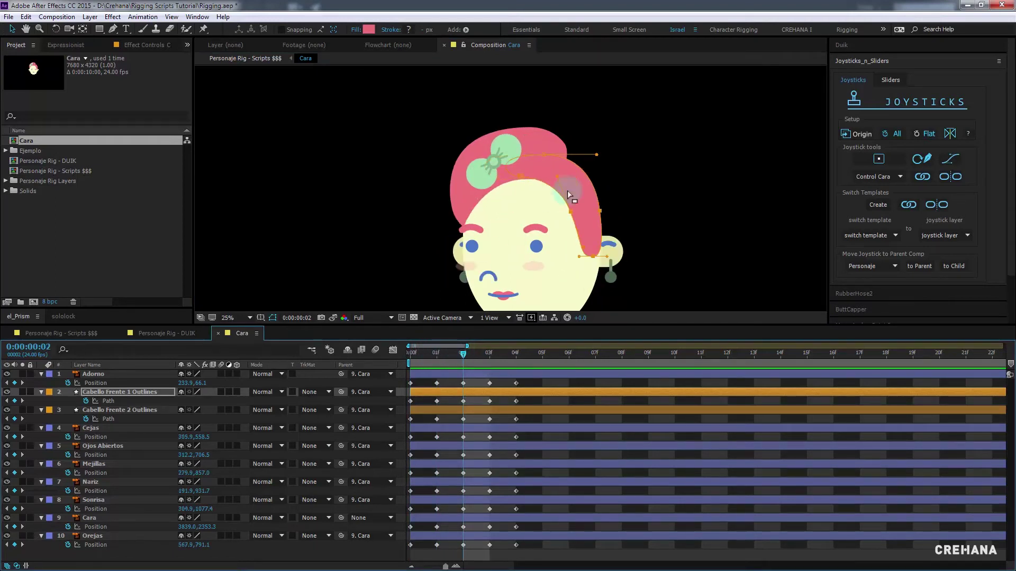
At frame 3, raise the Cejas eyebrows and Ojos Abiertos eyes
left_click(492, 351)
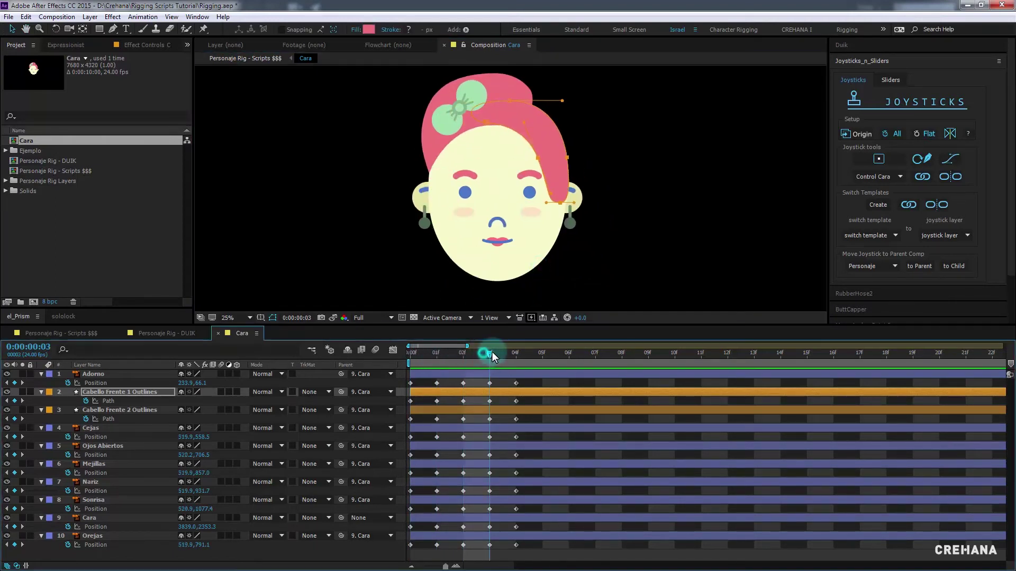
left_click(509, 280)
scroll(463, 176, "up", 1)
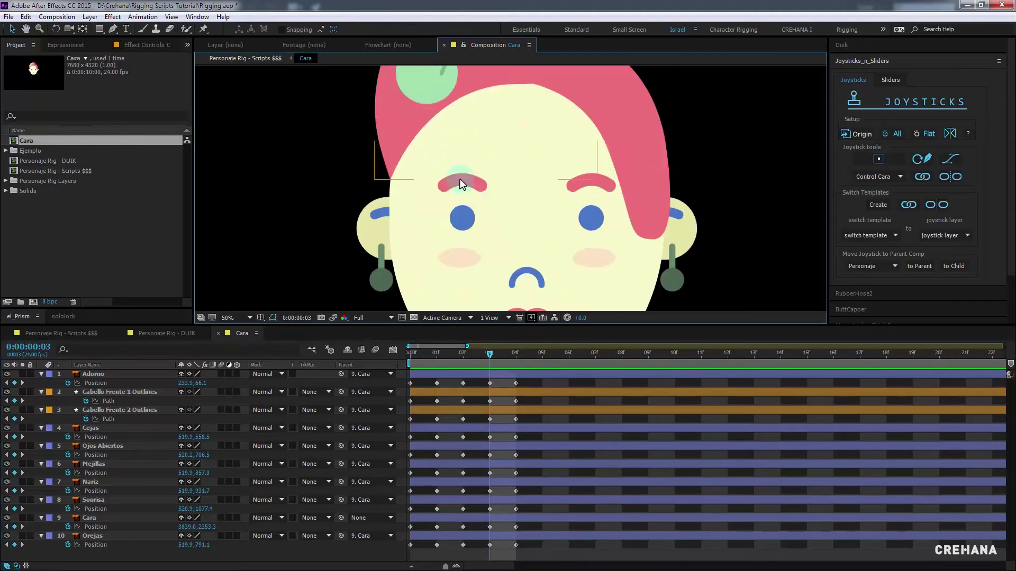
left_click_drag(460, 183, 462, 155)
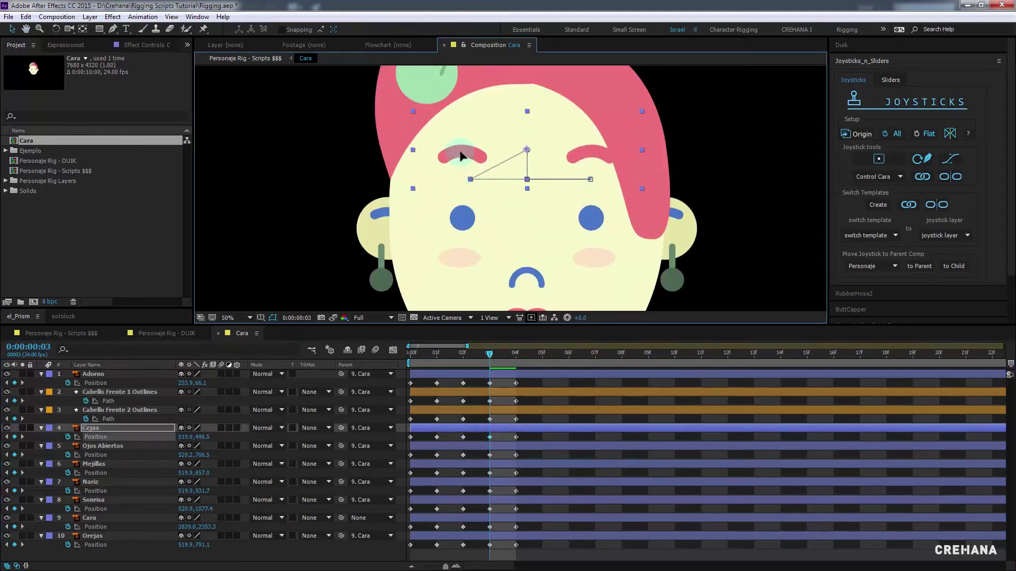
left_click_drag(460, 217, 462, 187)
left_click(466, 248)
Raise the cheeks, nose and mouth, lift the eyes slightly more, and lower the ears
left_click(463, 266)
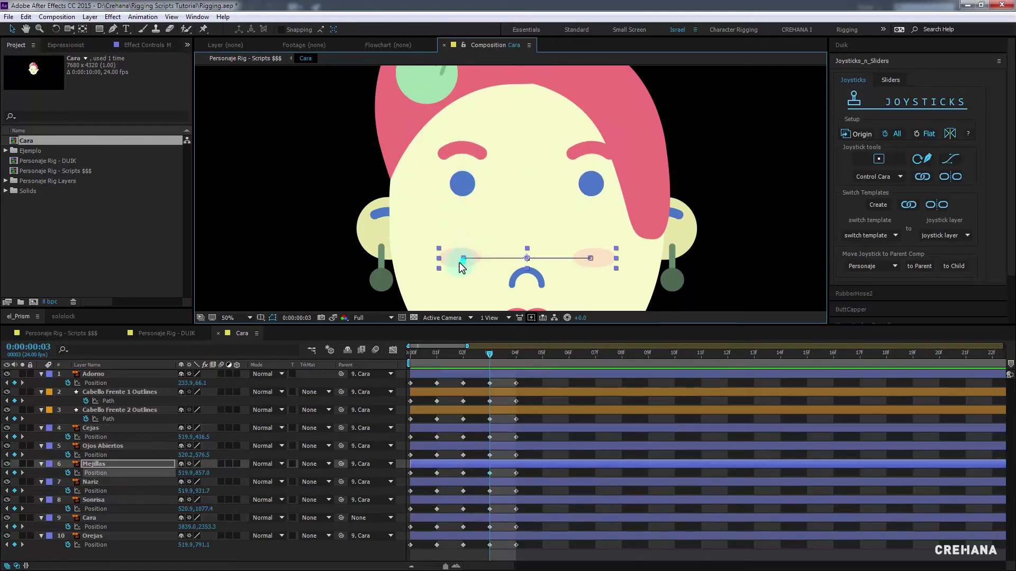
left_click_drag(457, 265, 453, 217)
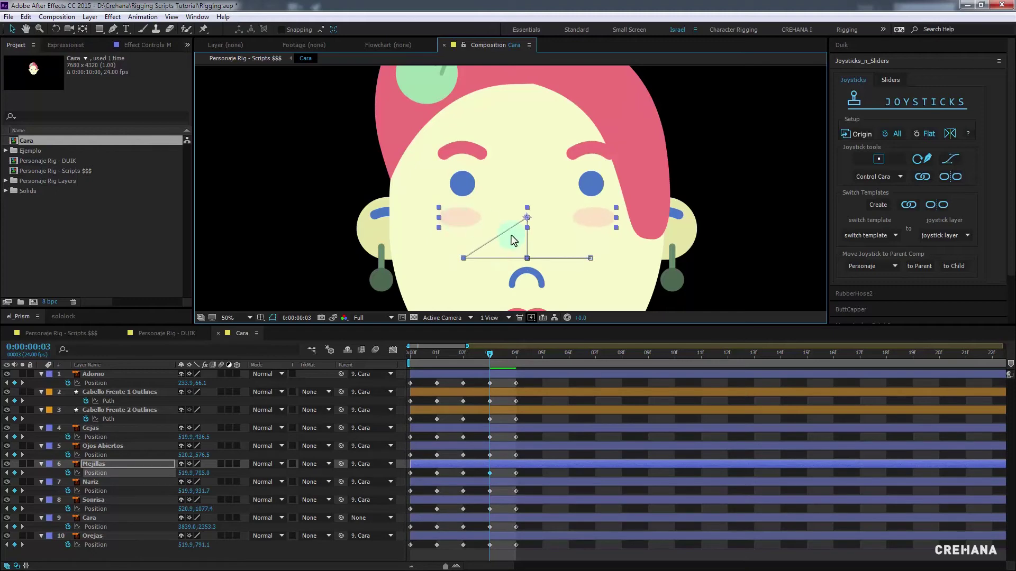
key("F2")
left_click_drag(538, 283, 539, 239)
scroll(574, 243, "down", 2)
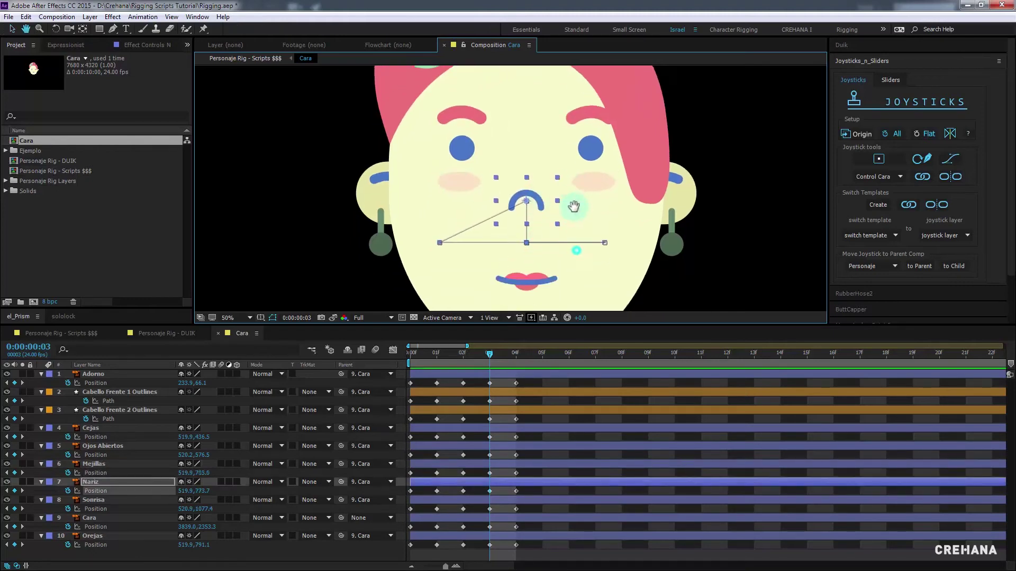
left_click_drag(550, 280, 560, 235)
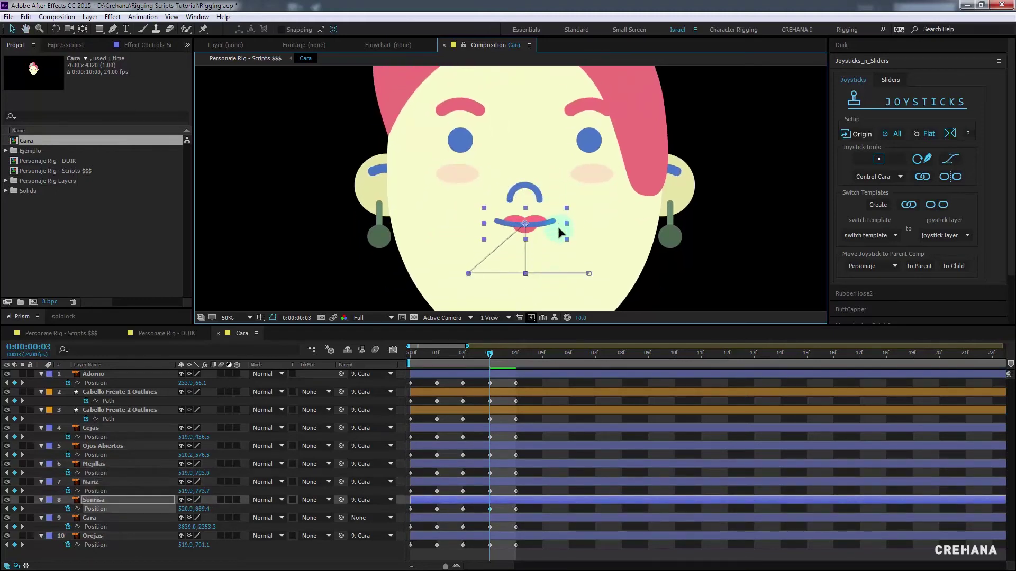
scroll(556, 218, "down", 1)
scroll(511, 192, "up", 1)
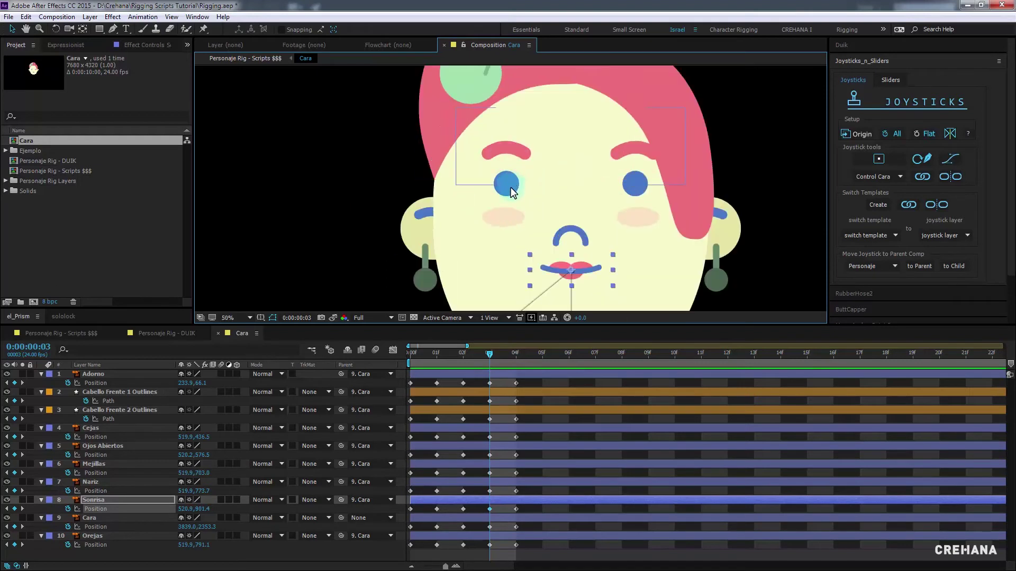
left_click_drag(511, 196, 511, 190)
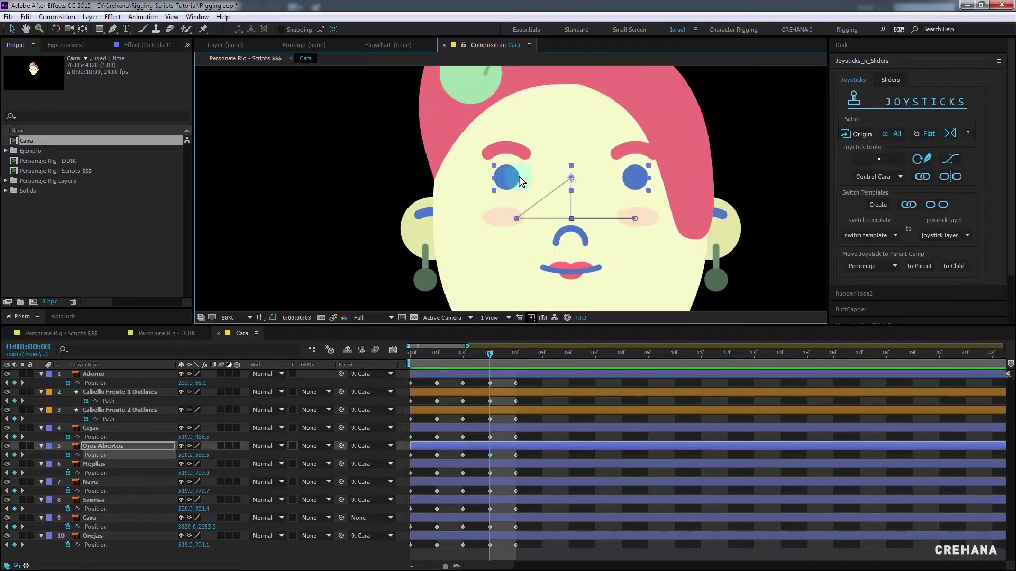
scroll(606, 196, "down", 2)
left_click_drag(627, 203, 626, 218)
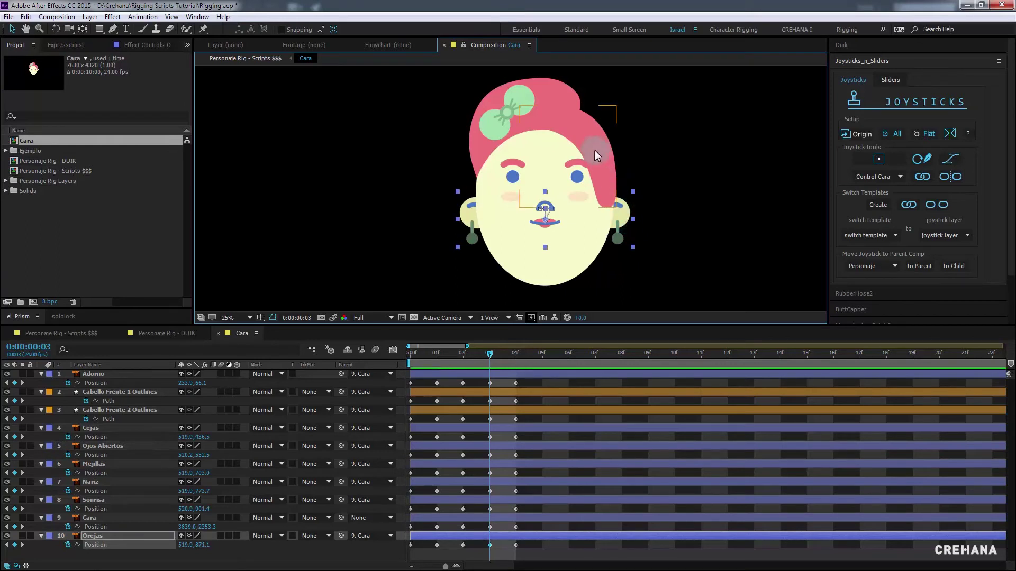
Reshape the right edge and lower right of Cabello Frente 1's path at frame 3
left_click(465, 401)
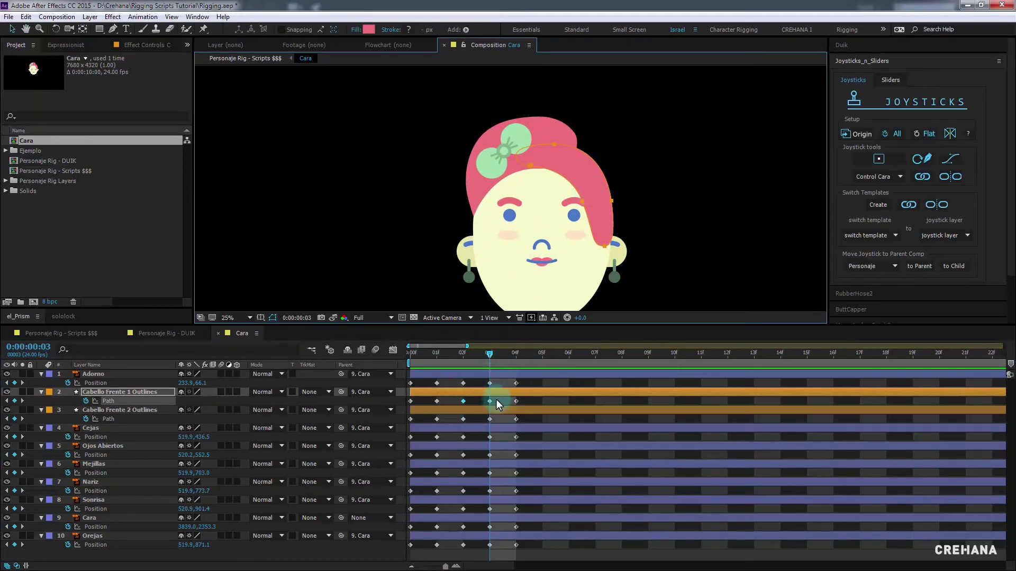
left_click(496, 401)
left_click(597, 211)
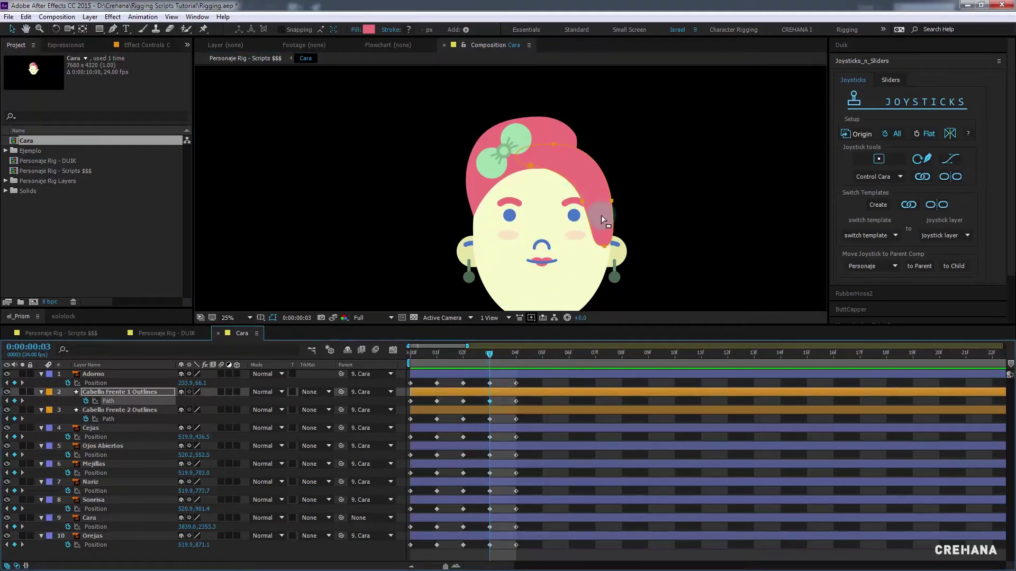
scroll(589, 220, "up", 2)
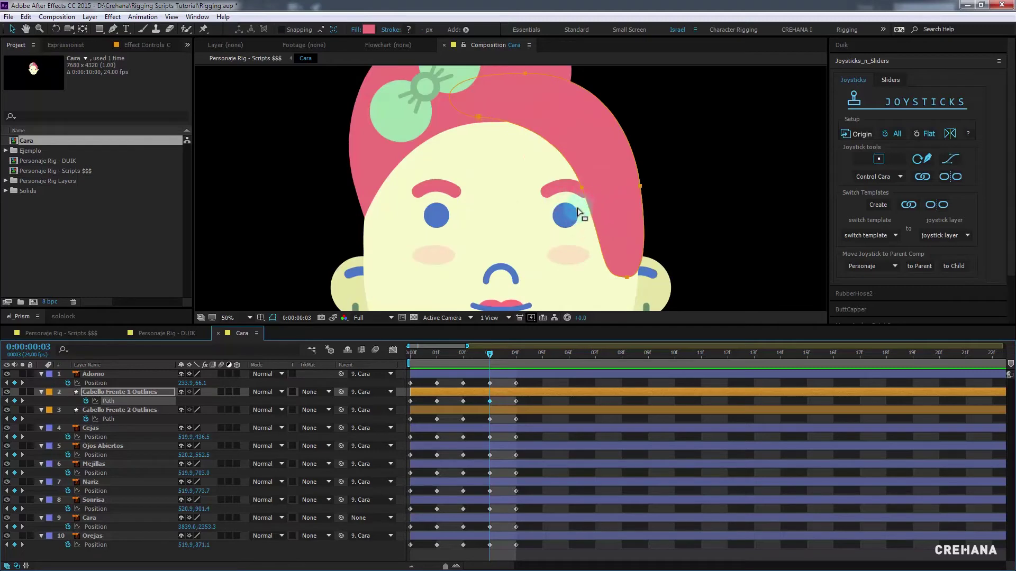
left_click(578, 188)
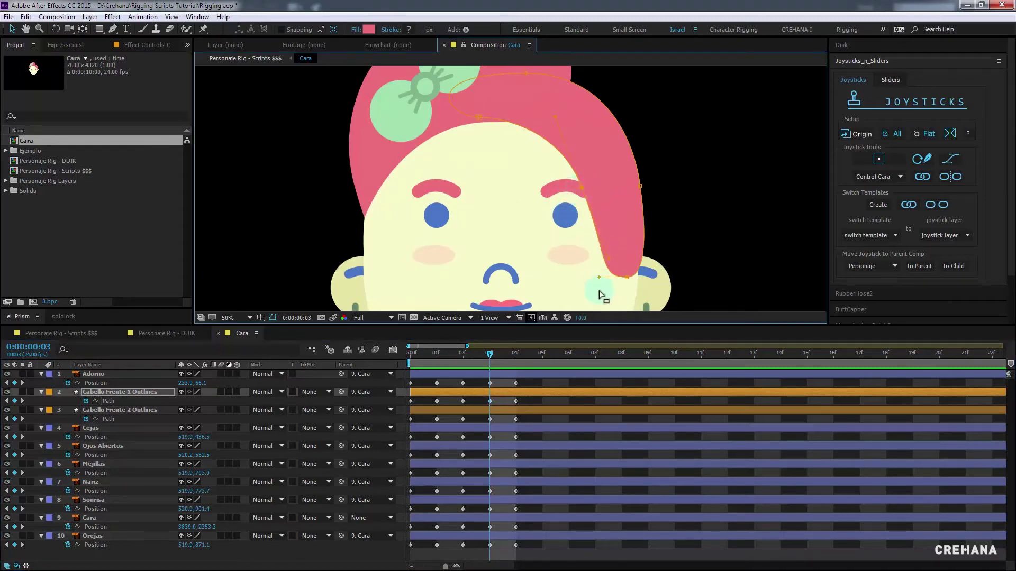
left_click_drag(601, 290, 651, 264)
left_click(592, 199)
left_click_drag(582, 191, 580, 172)
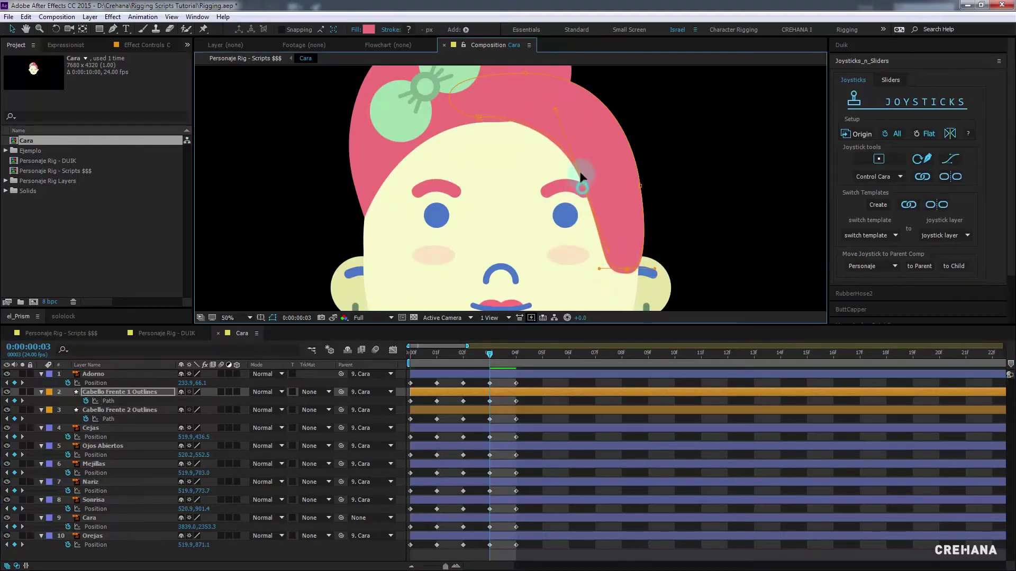
left_click_drag(585, 134, 624, 185)
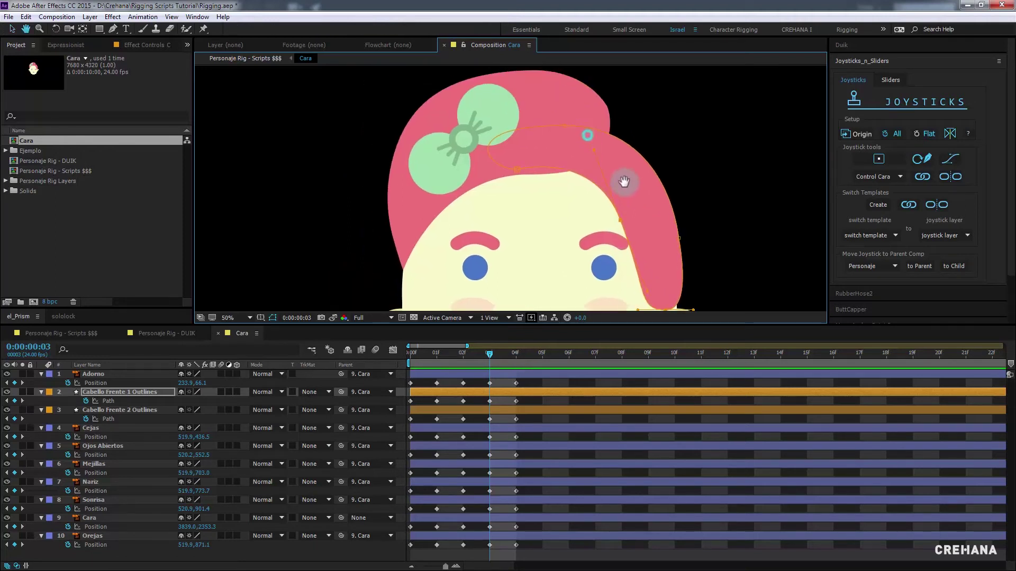
double_click(578, 103)
left_click(489, 401)
Adjust the top and left points of Cabello Frente 2's path at frame 3, scrubbing to check
left_click(510, 359)
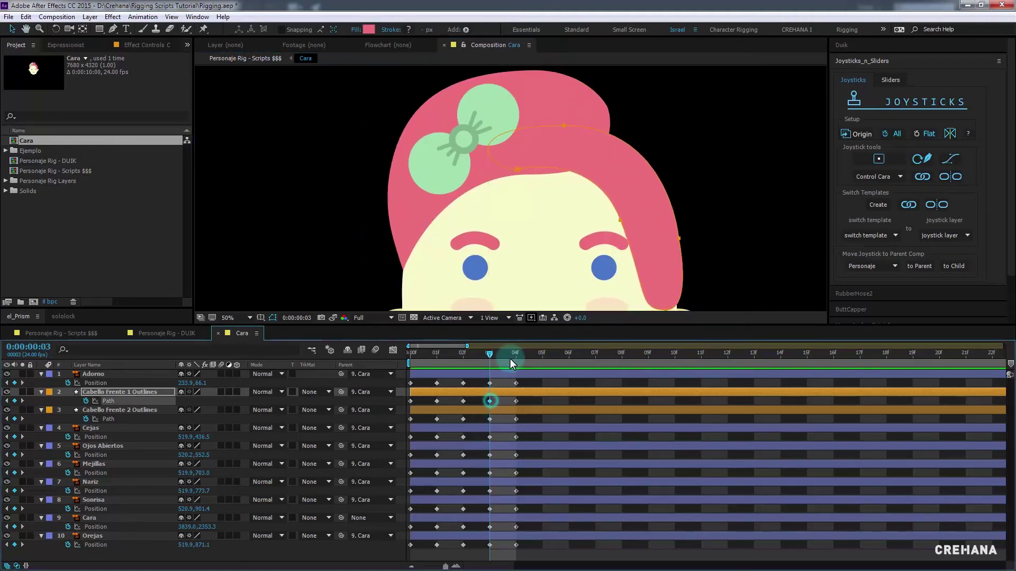
left_click(490, 419)
scroll(481, 230, "down", 2)
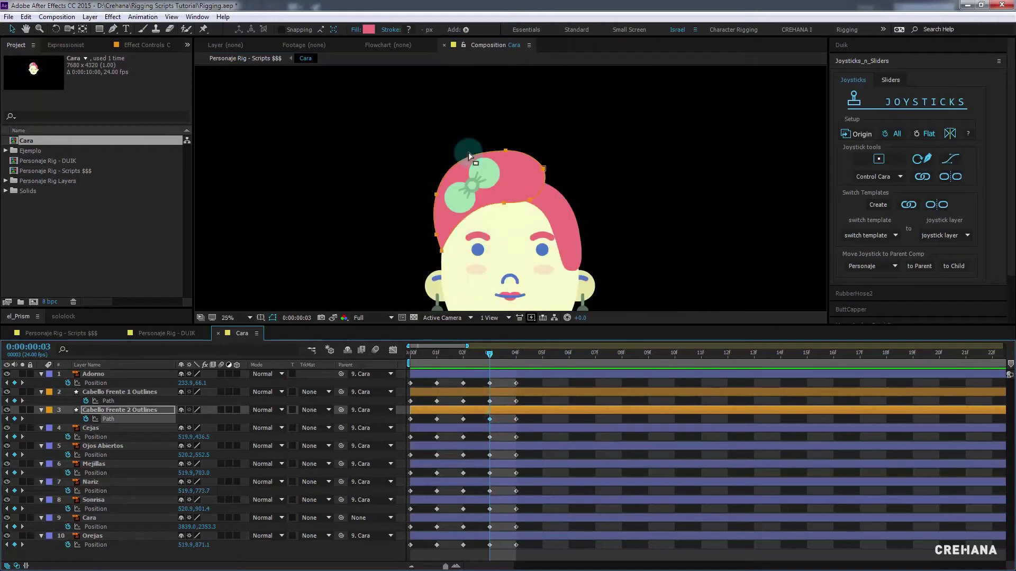
scroll(468, 153, "up", 2)
mouse_move(525, 126)
left_mouse_down()
mouse_move(563, 158)
mouse_move(544, 166)
left_mouse_up()
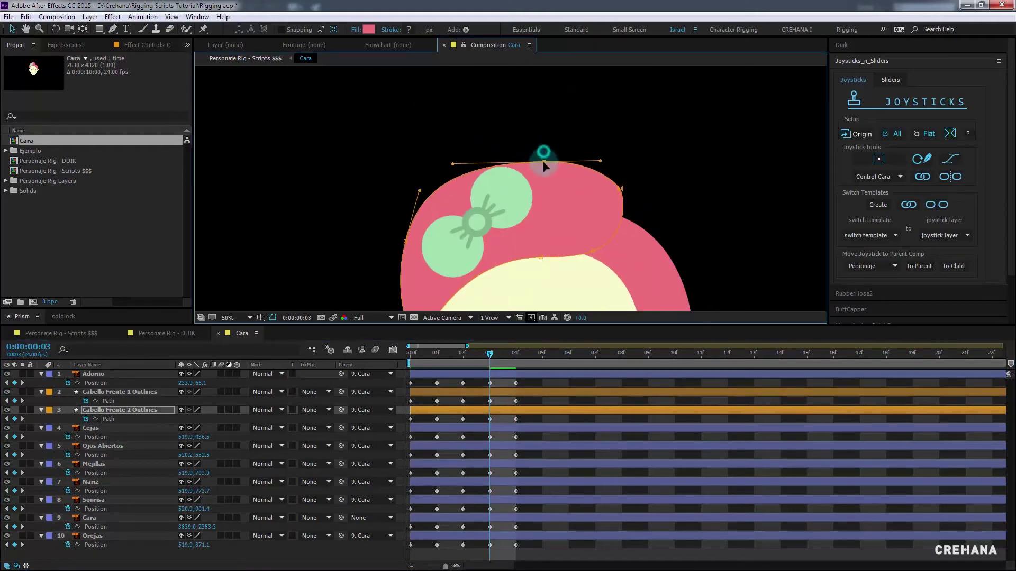
left_click(404, 241)
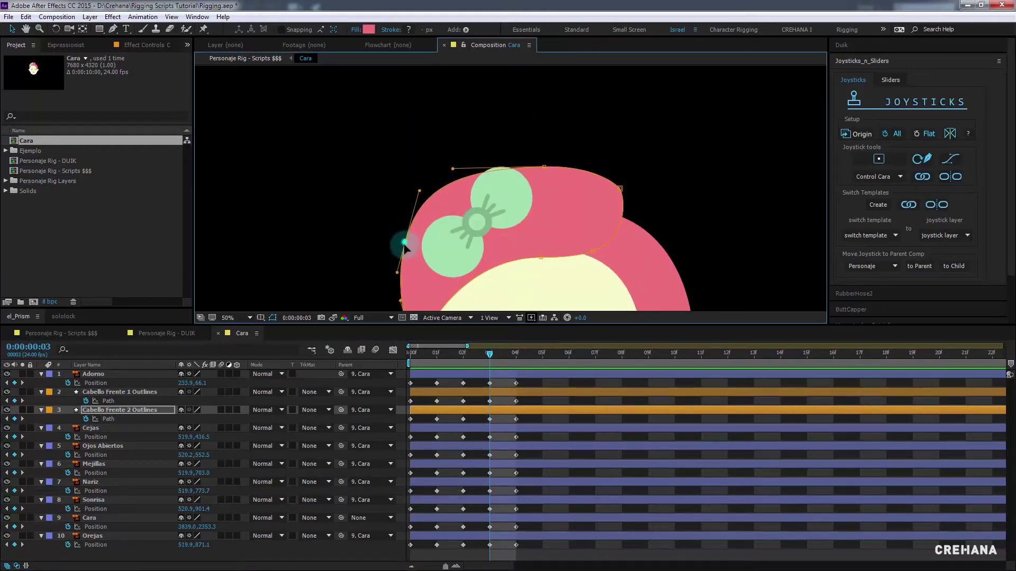
scroll(546, 229, "down", 2)
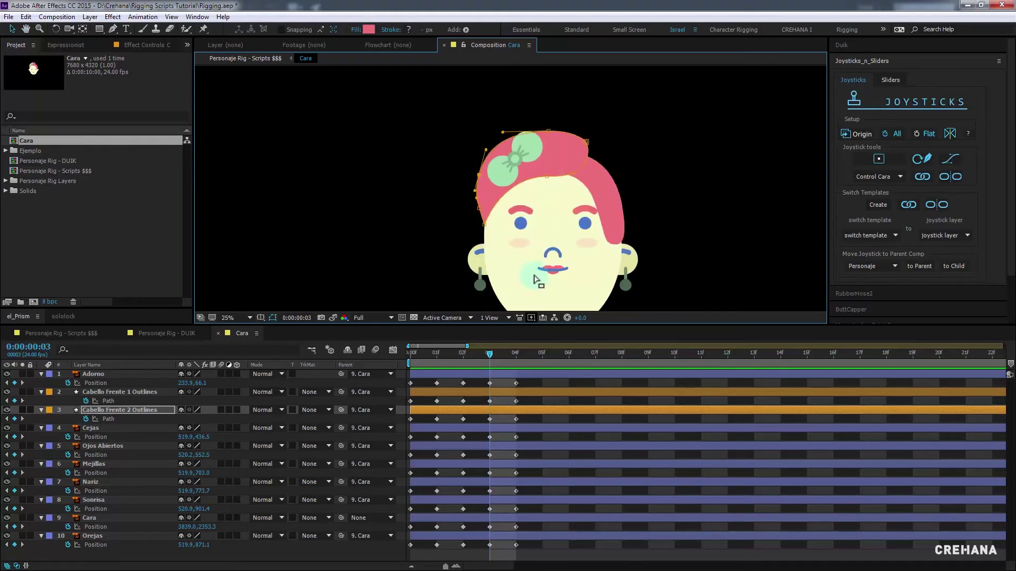
scroll(535, 280, "down", 1)
left_click_drag(491, 353, 463, 354)
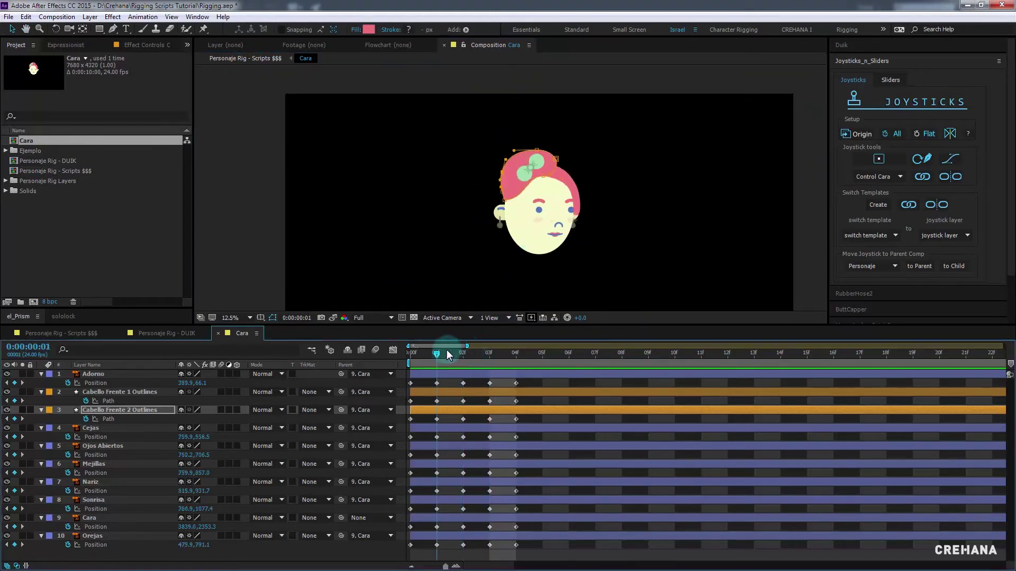
Shift the Adorno bow further left in the frame 2 pose
scroll(523, 165, "up", 2)
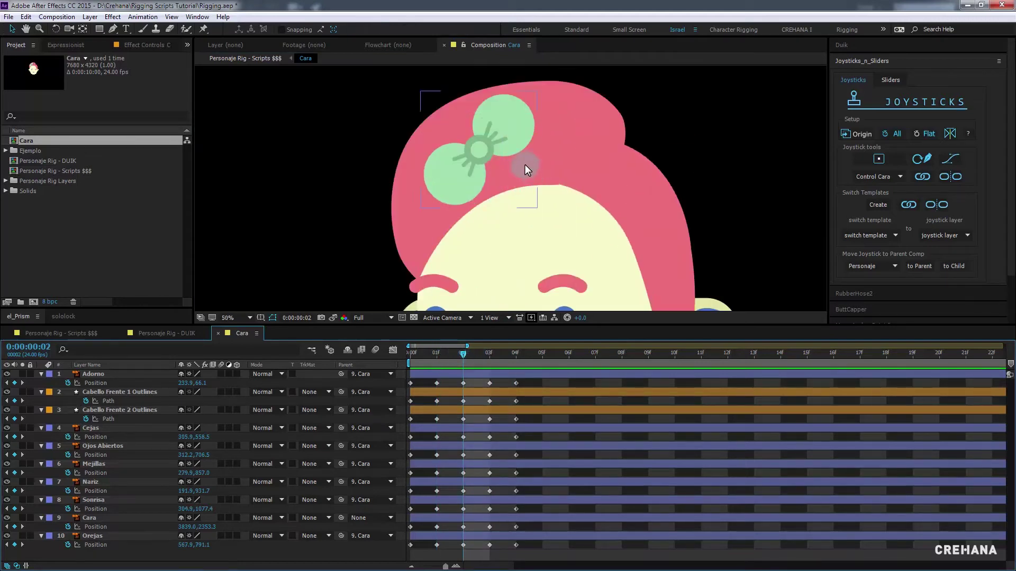
left_click(482, 155)
left_click_drag(509, 130, 483, 129)
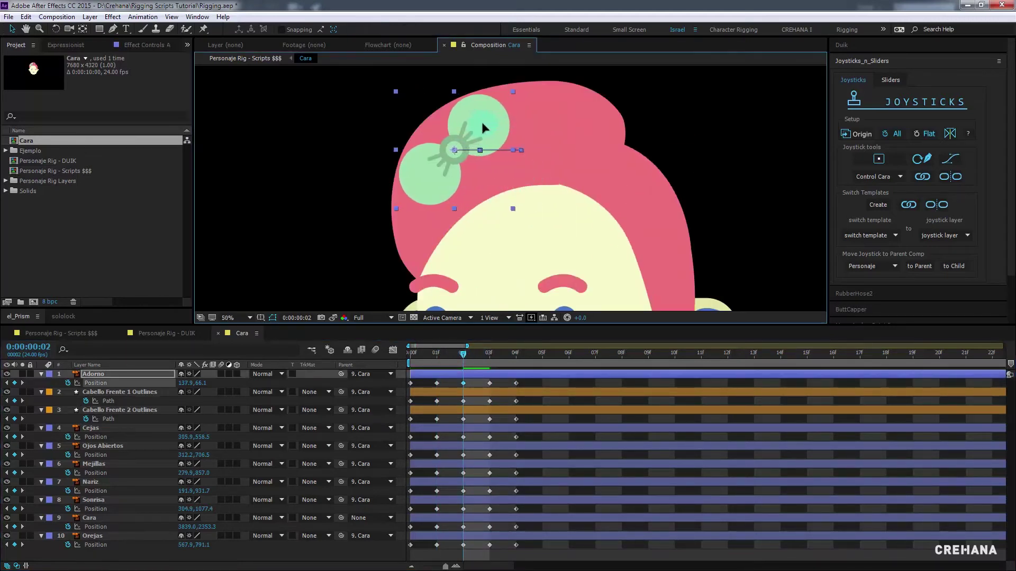
scroll(483, 127, "down", 2)
At frame 4, lower the mouth, nose, cheeks, eyes and eyebrows for a downward-looking pose
left_click(479, 350)
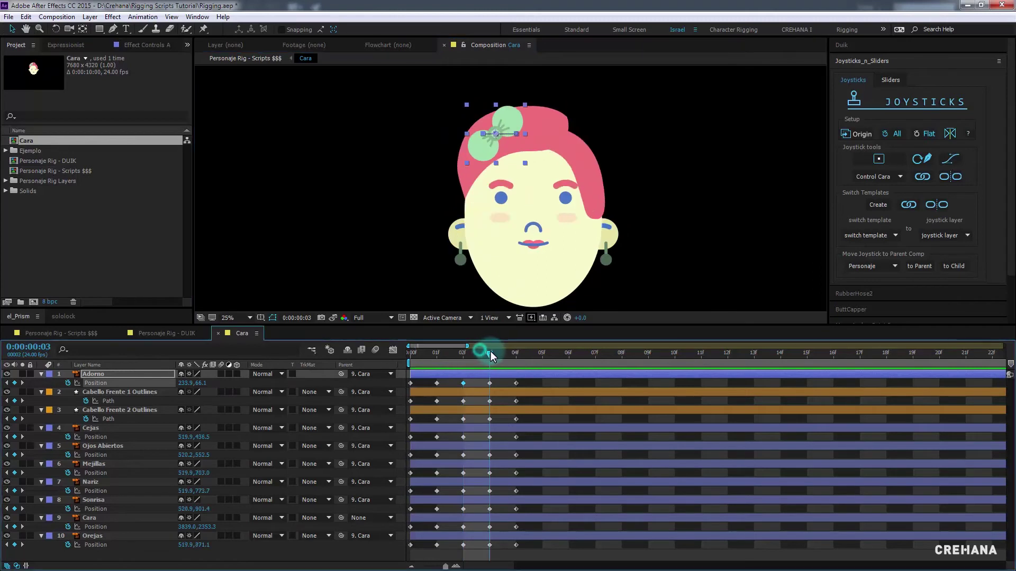
left_click(517, 353)
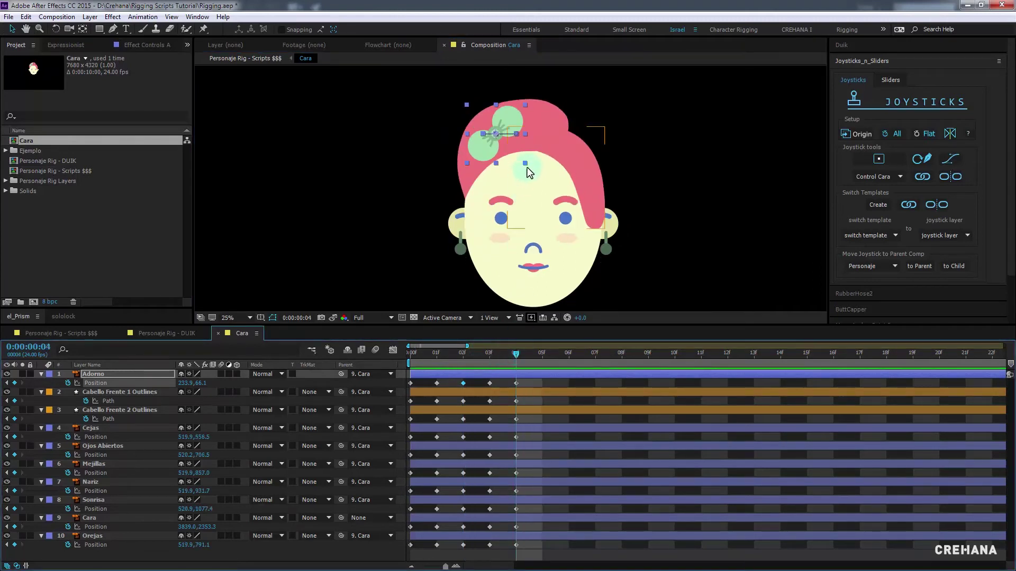
left_click(543, 228)
left_click_drag(531, 271, 529, 288)
scroll(542, 253, "up", 2)
left_click_drag(544, 238, 551, 263)
left_click_drag(449, 228, 448, 255)
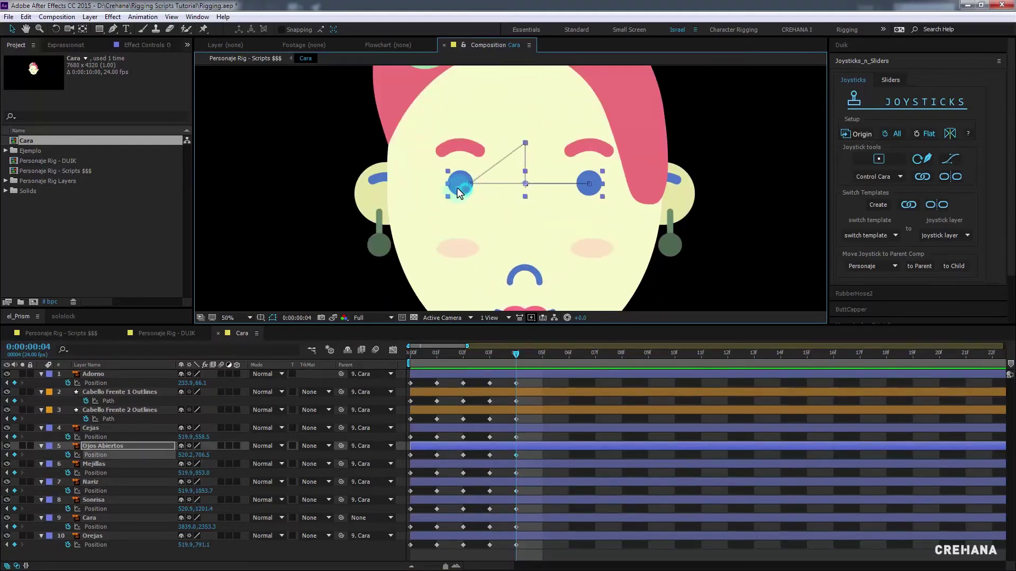
left_click_drag(466, 194, 455, 229)
left_click_drag(453, 153, 453, 199)
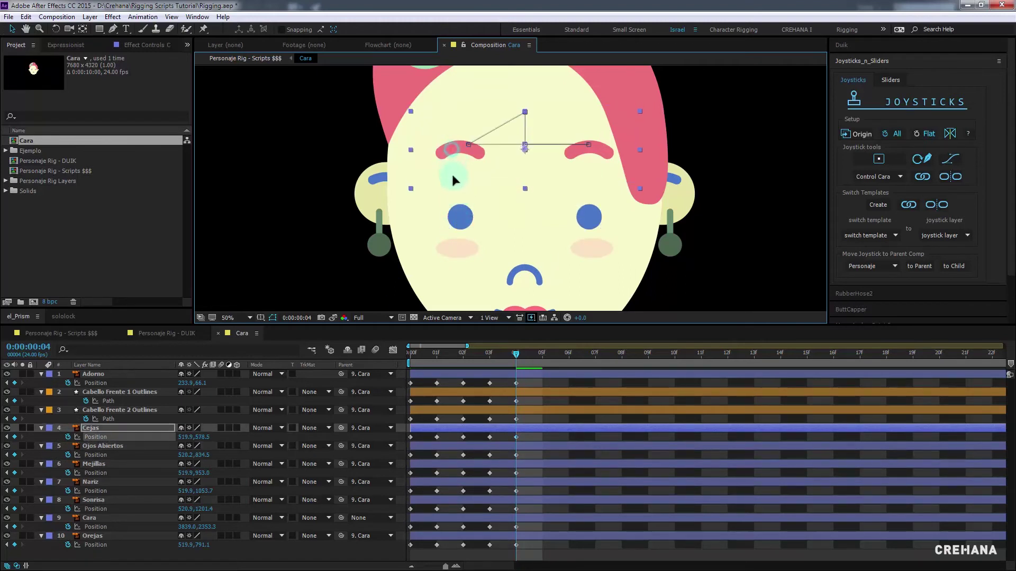
key("comma")
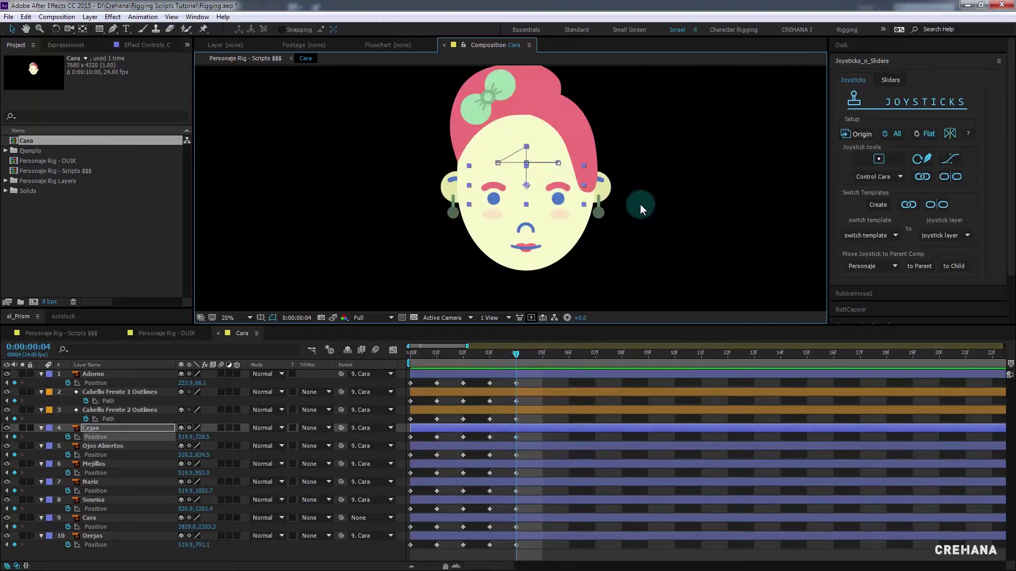
left_click(606, 191)
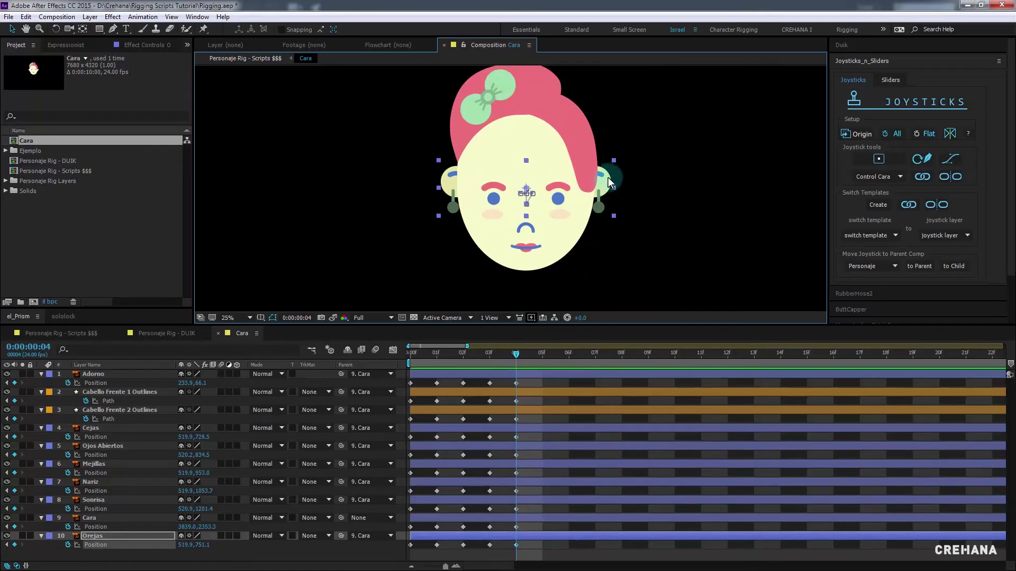
left_click(576, 135)
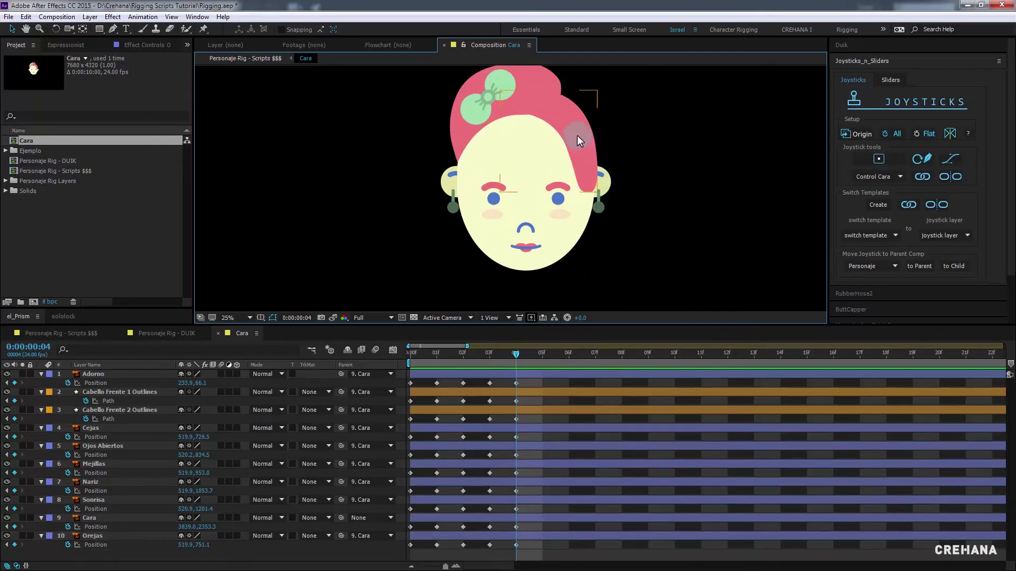
Pull Cabello Frente 1's right-side hair points down toward the ear at frame 4
left_click(516, 401)
left_click_drag(527, 114, 570, 136)
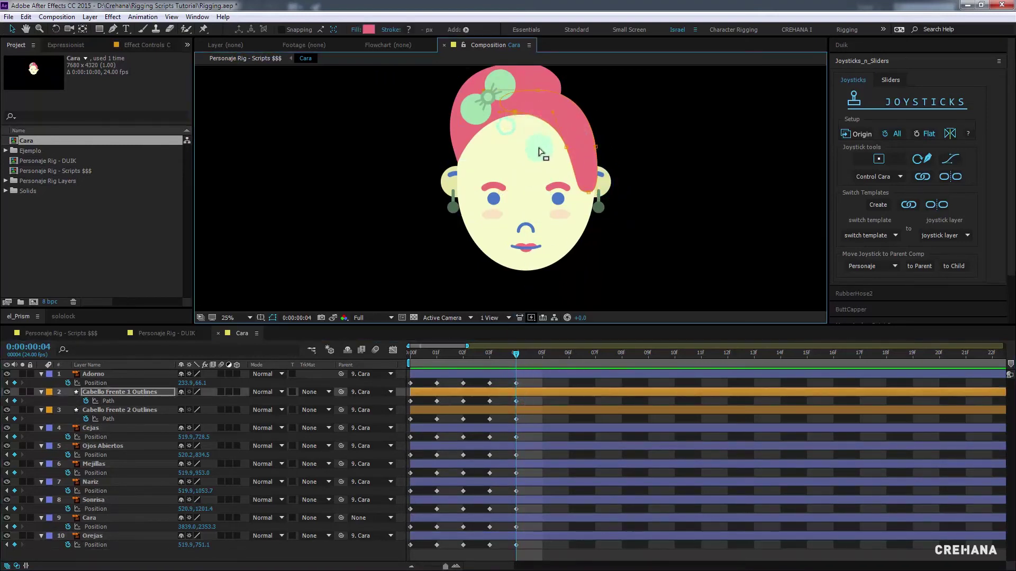
left_click(587, 205)
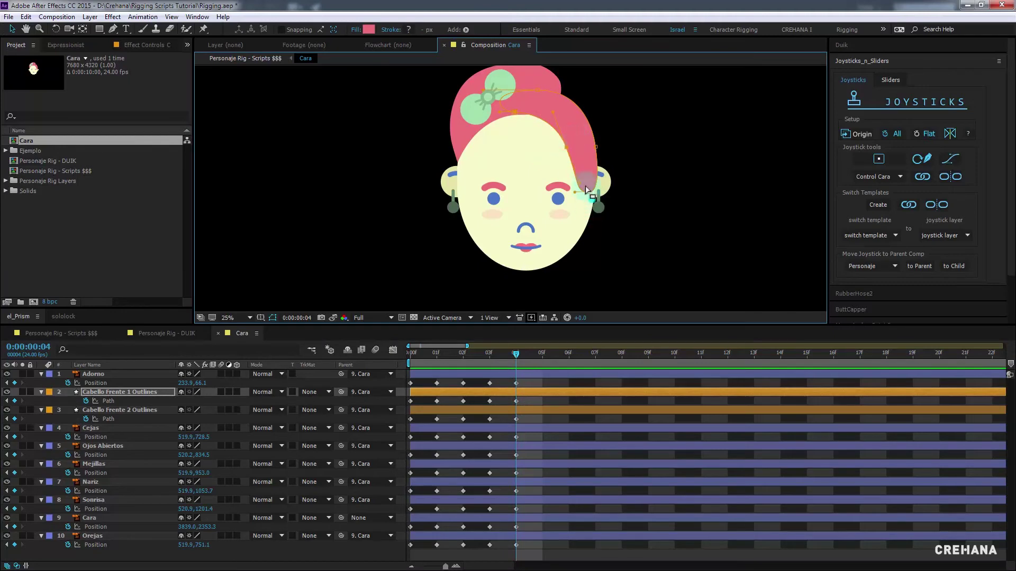
left_click_drag(586, 189, 587, 197)
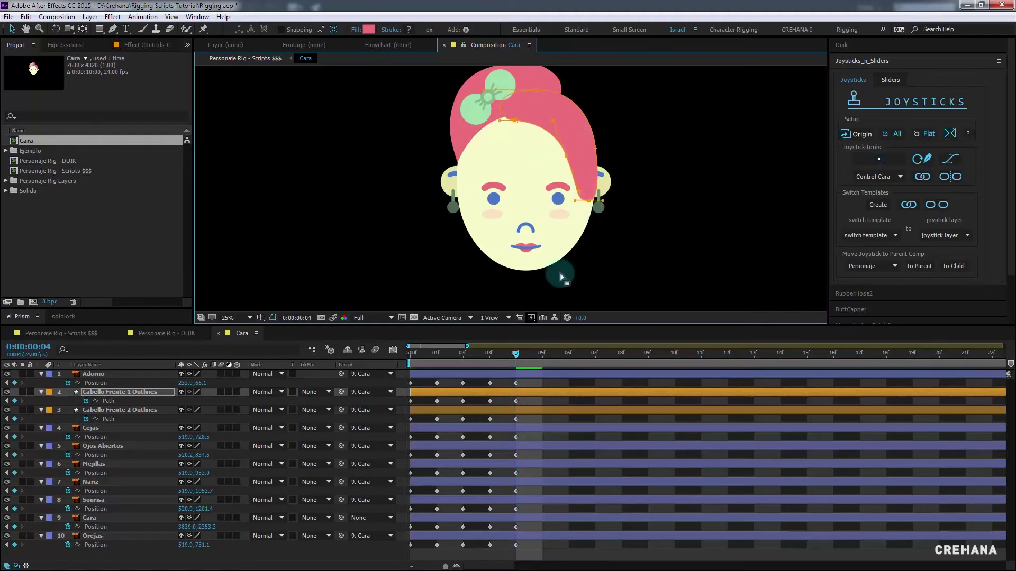
left_click(507, 409)
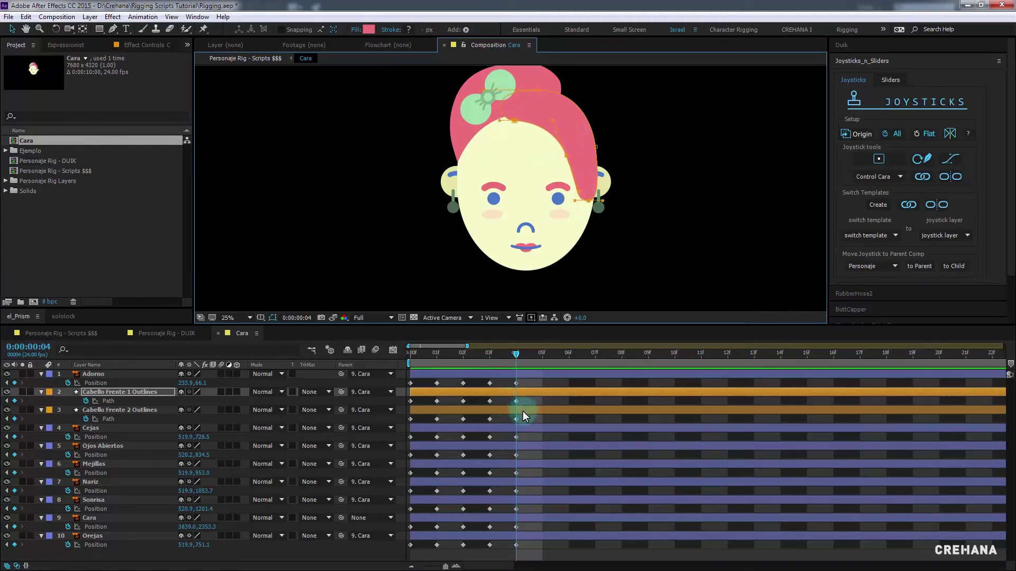
Lower Cabello Frente 2's left hair tip and forehead hairline at frame 4, then scrub to preview the poses
left_click(517, 419)
scroll(441, 146, "up", 2)
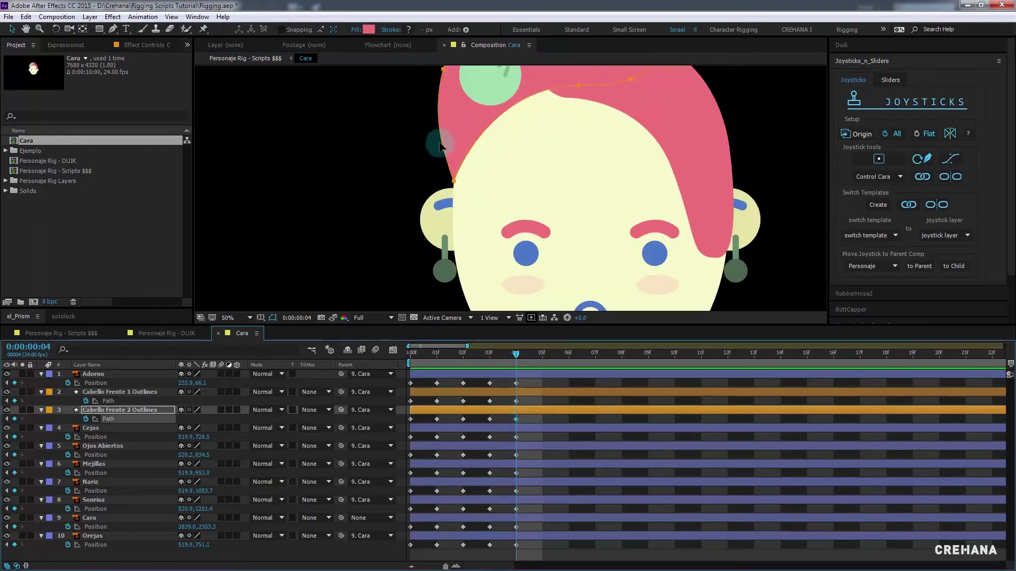
left_click_drag(453, 181, 455, 203)
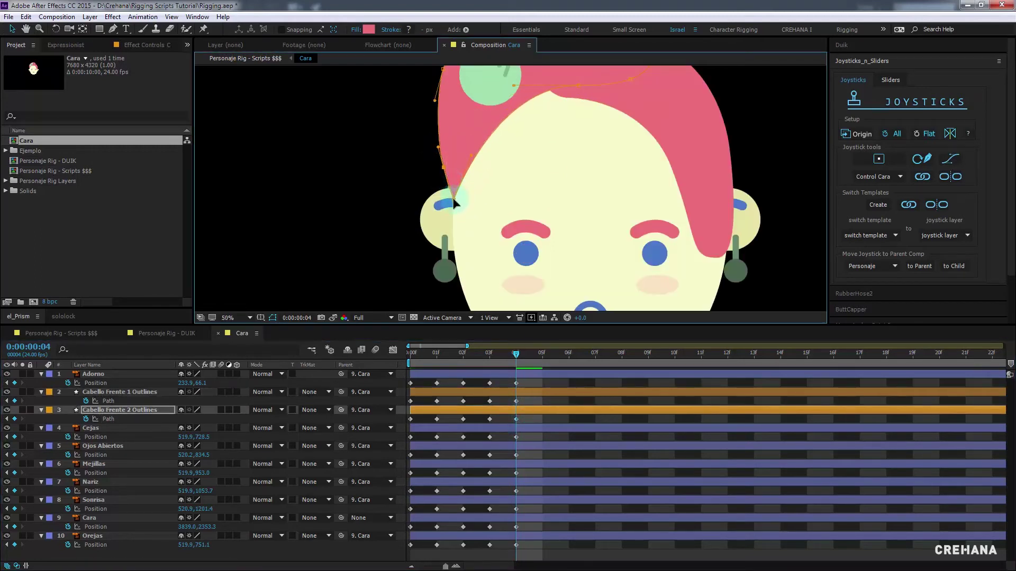
scroll(560, 164, "up", 2)
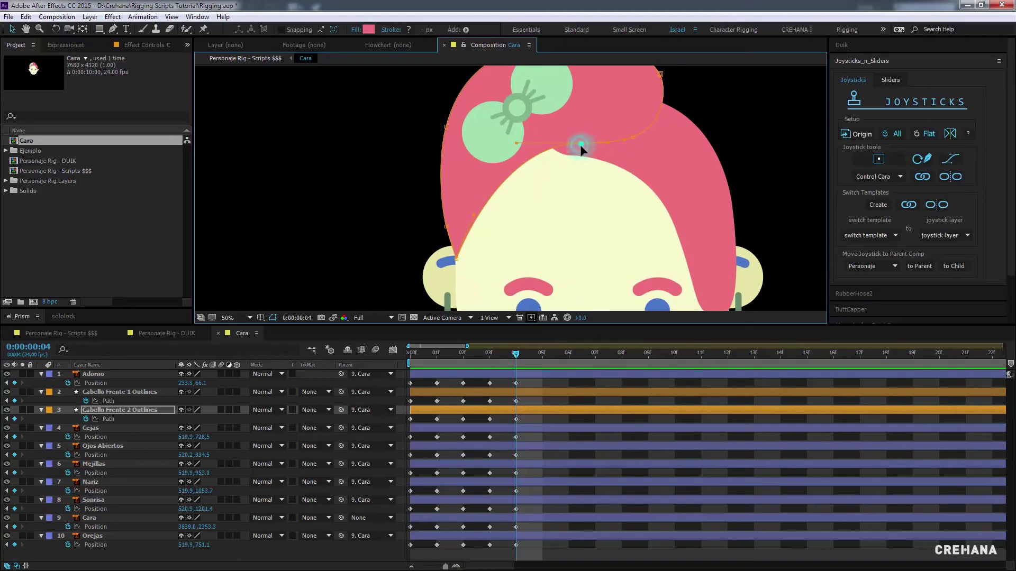
left_click_drag(579, 145, 582, 154)
scroll(573, 195, "down", 2)
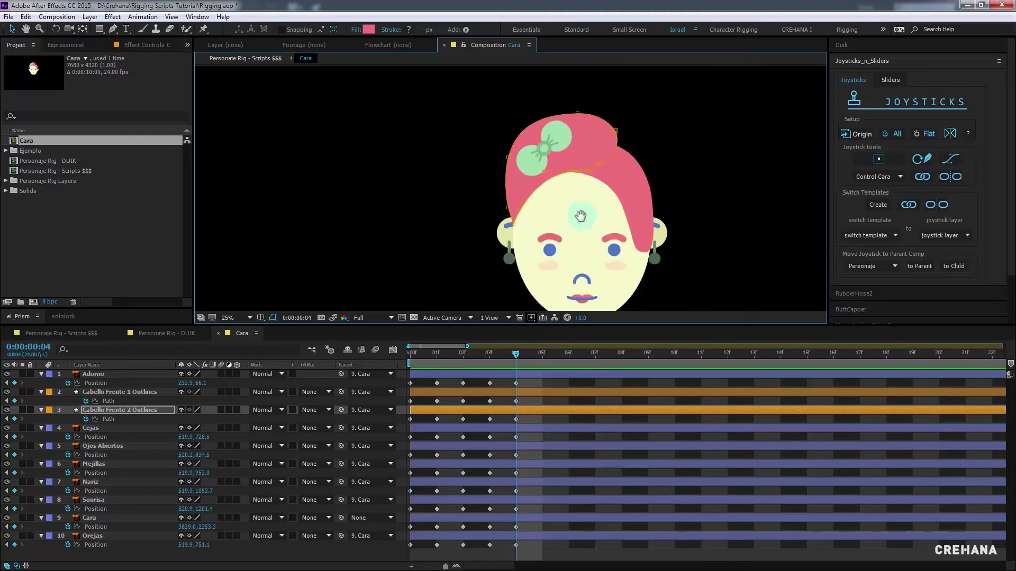
left_click_drag(477, 352, 410, 353)
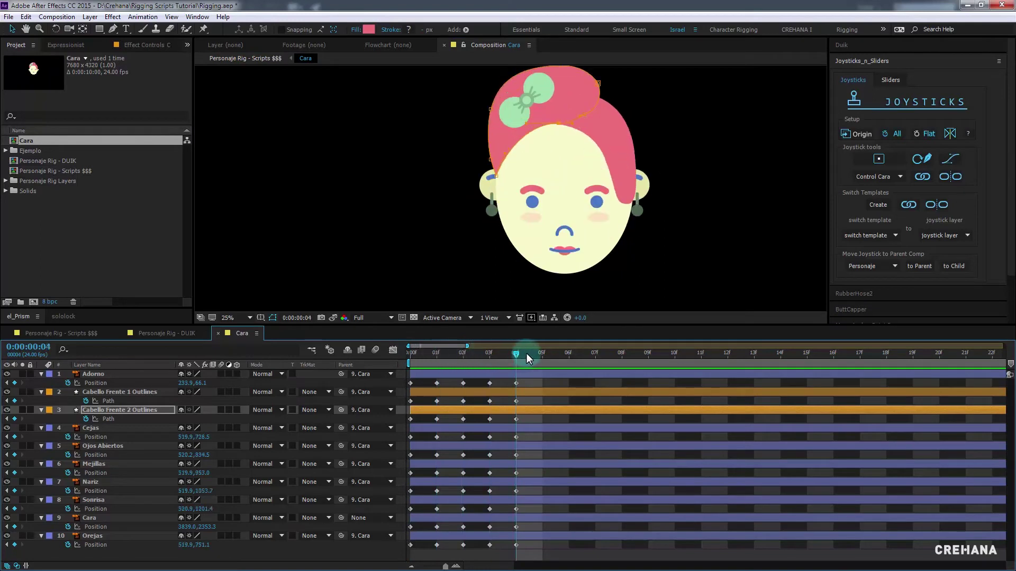
Return to frame 0 and attempt a new joystick, dismissing the select-layers alert
left_click(159, 540)
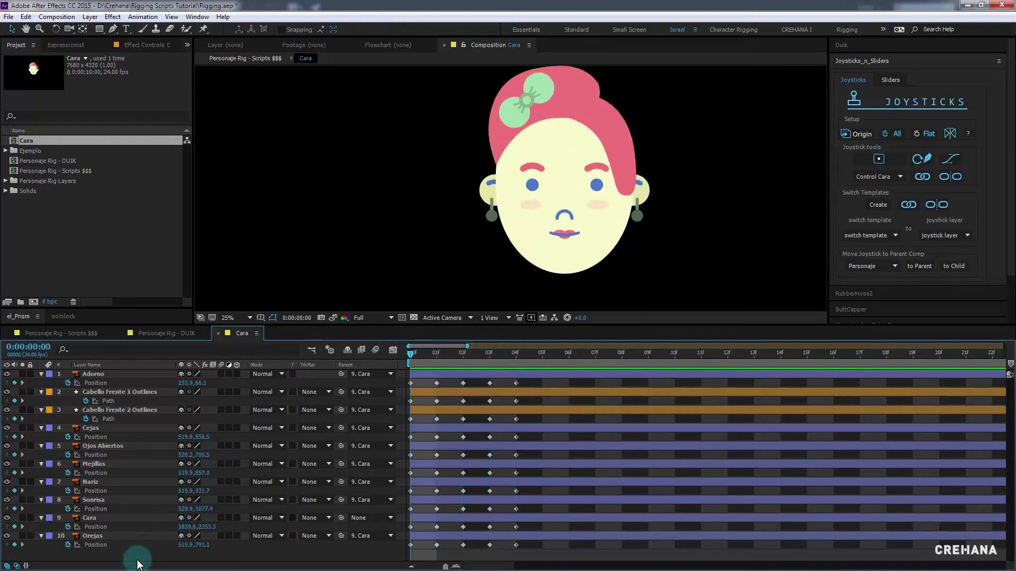
left_click(133, 472)
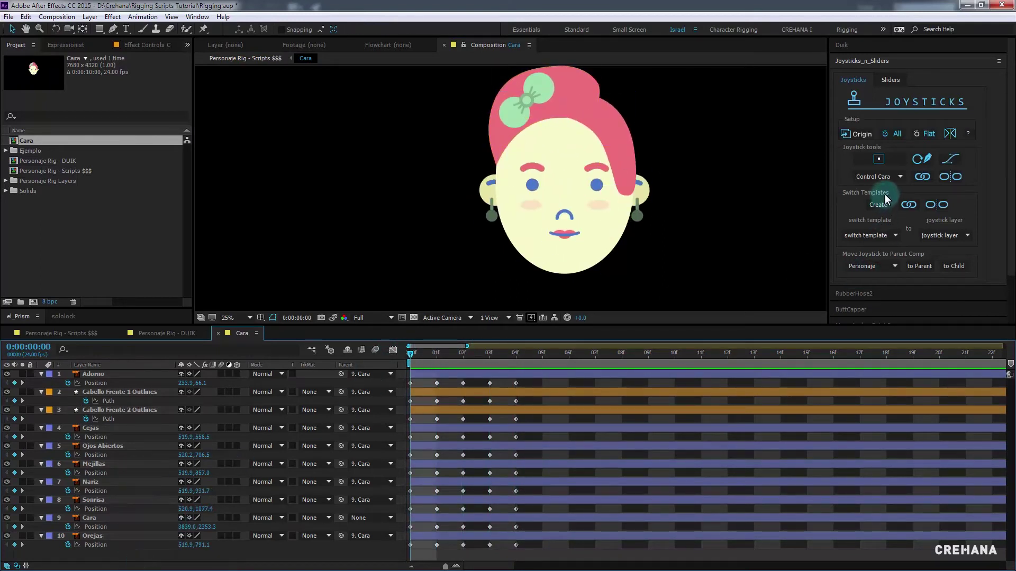
left_click(877, 158)
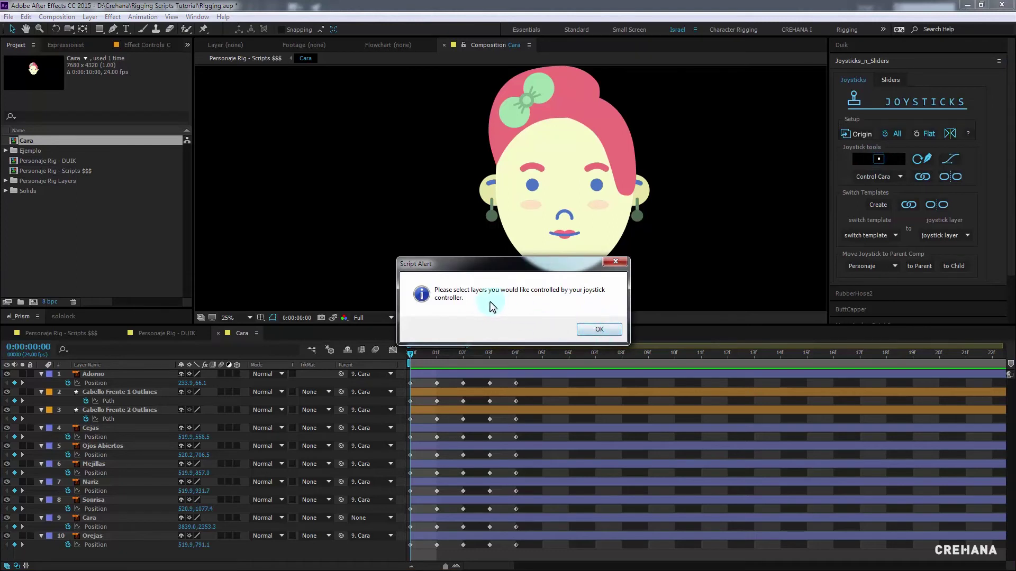
left_click(600, 329)
Select all ten face layers with Ctrl+A and create a new joystick controller from them
left_click(107, 537)
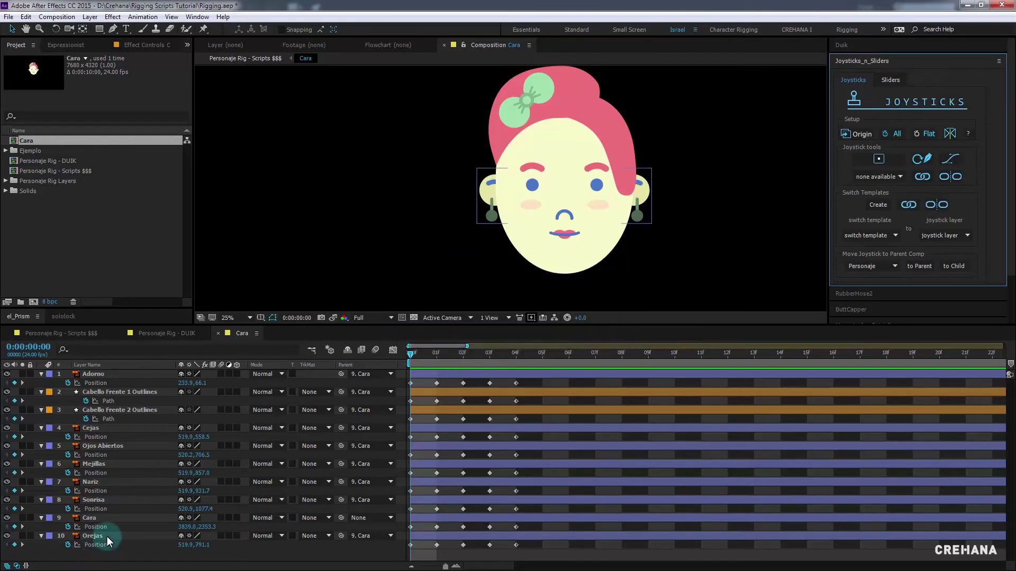
key("ctrl+a")
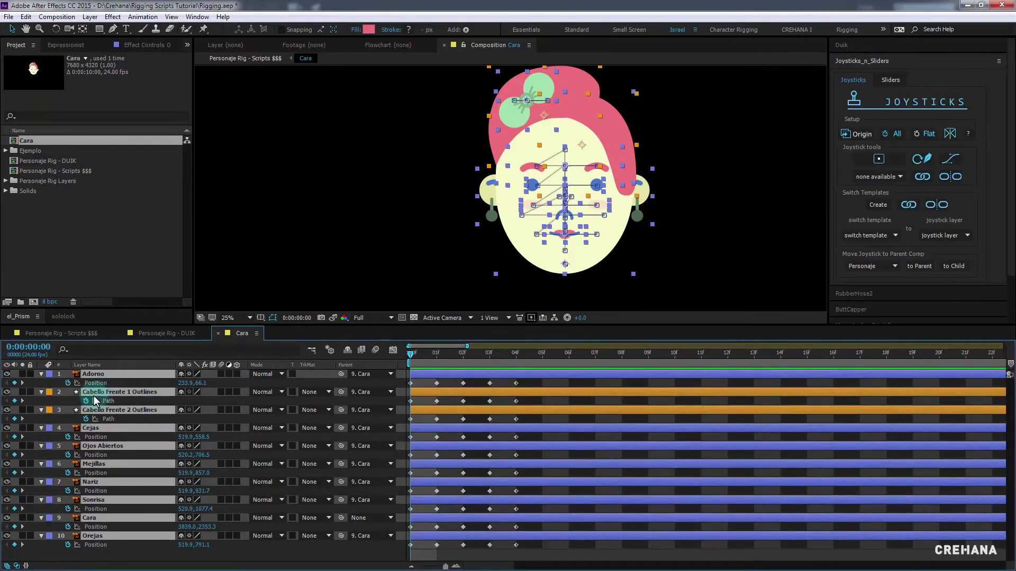
left_click(885, 158)
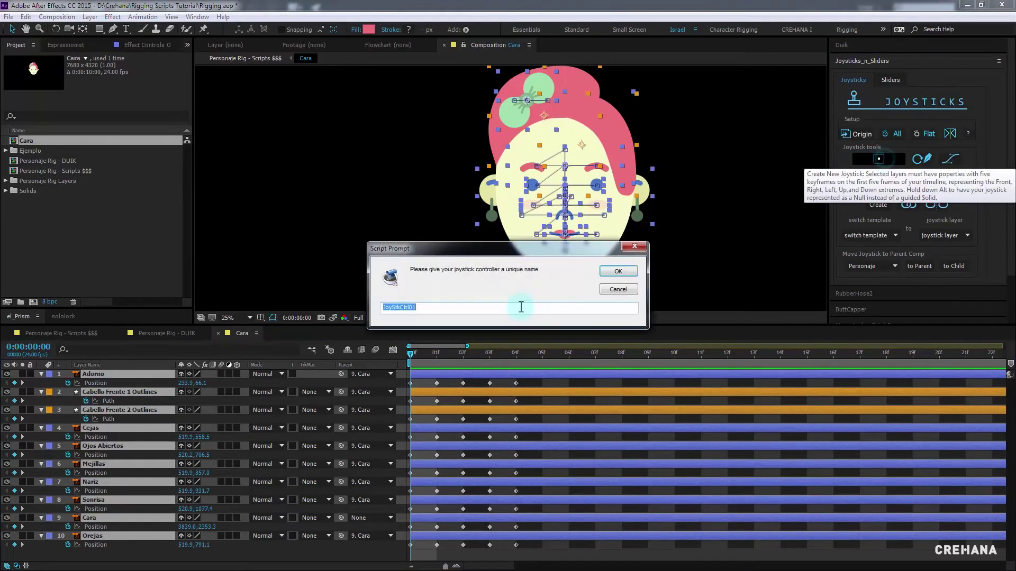
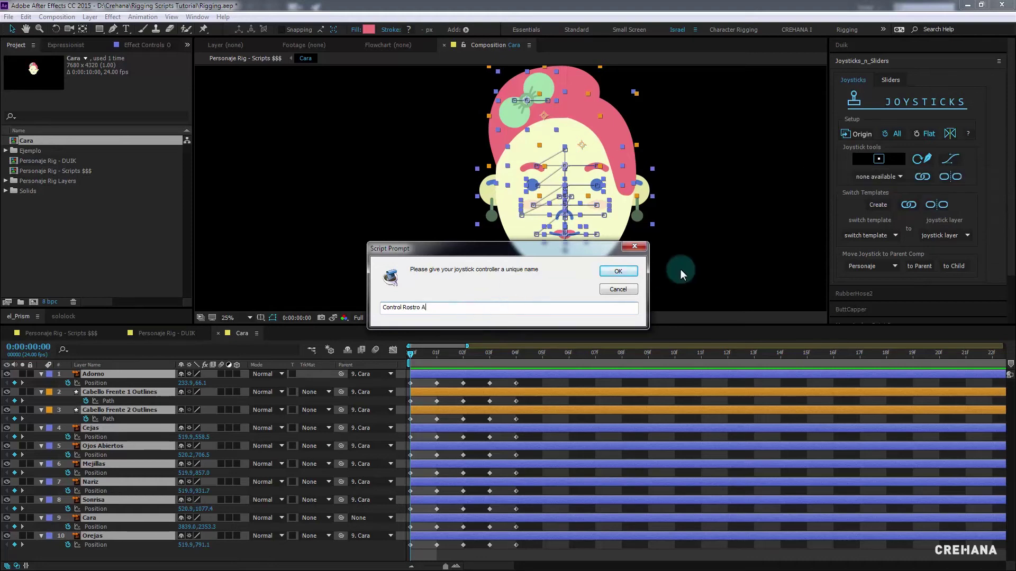
Confirm the name Control Rostro A for the new joystick, then select its controller and Origin layers
left_click(613, 272)
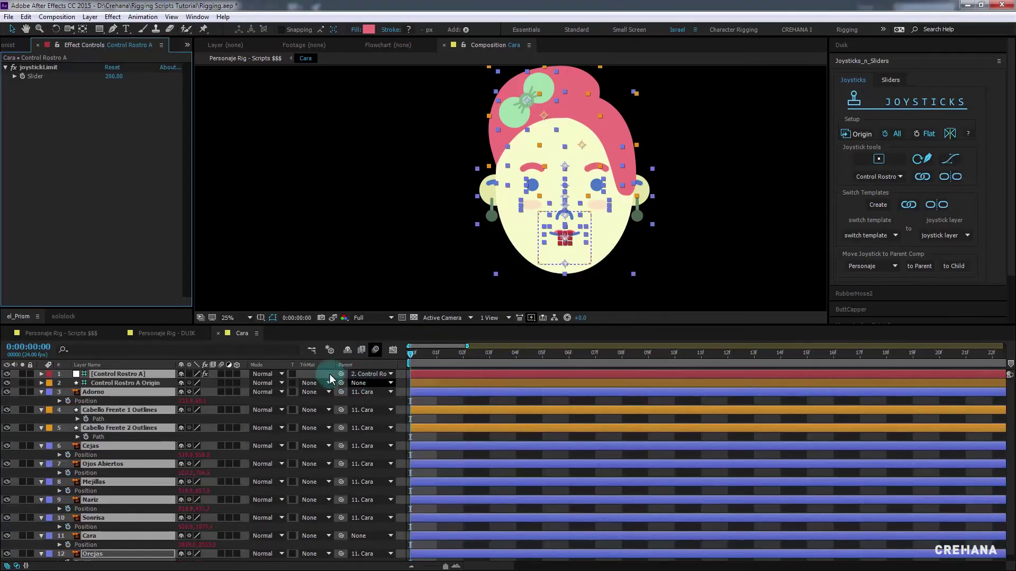
left_click(137, 379)
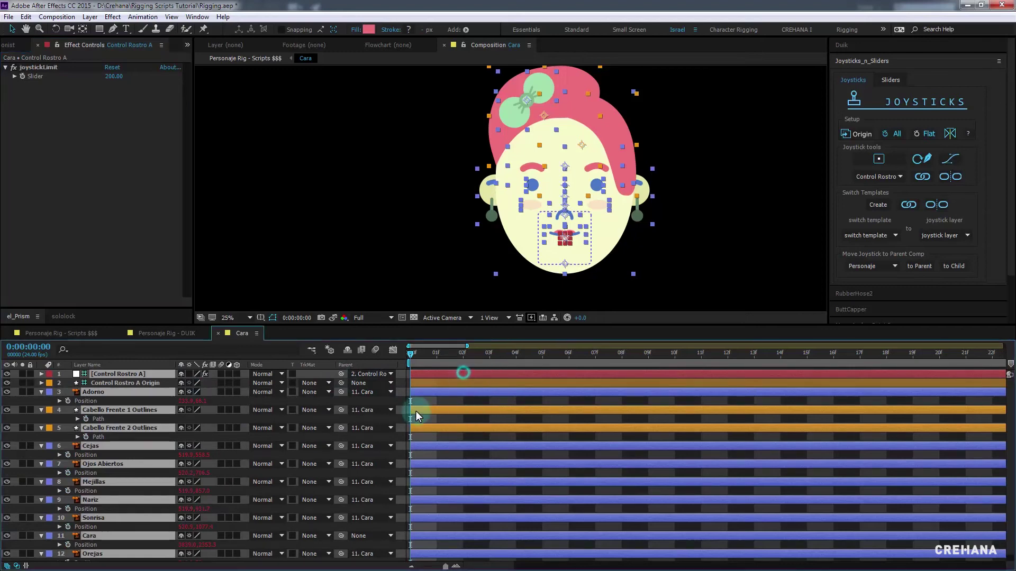
left_click(129, 375)
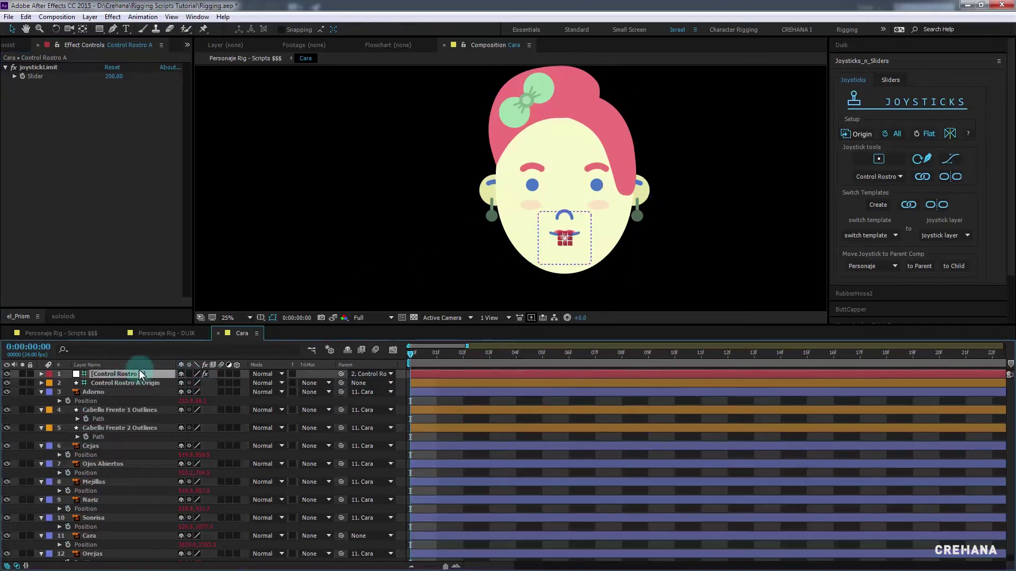
left_click(133, 384)
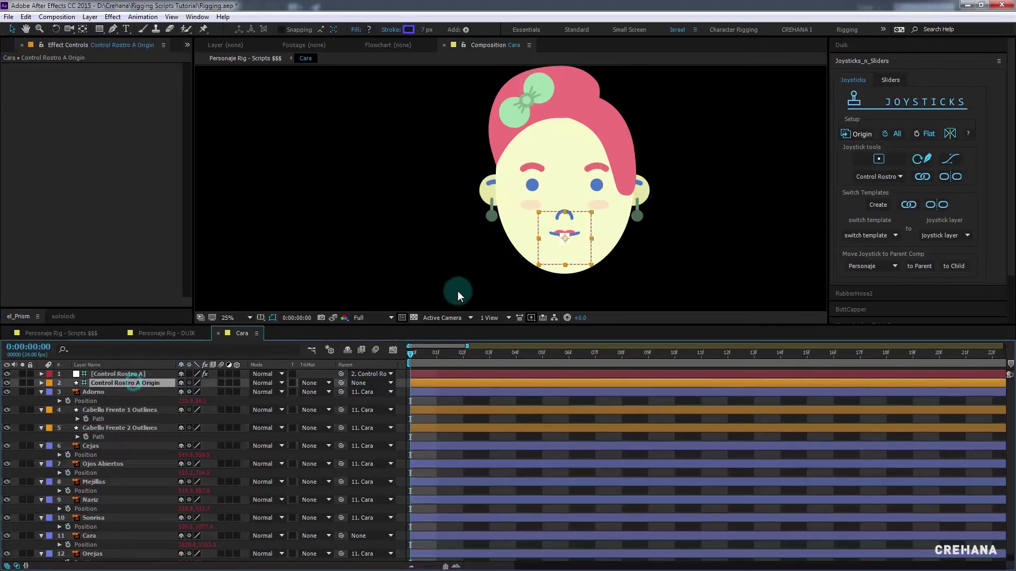
Move the Control Rostro A joystick box to the left of the face and test the head turn
mouse_move(578, 260)
left_mouse_down()
mouse_move(468, 238)
mouse_move(369, 187)
left_mouse_up()
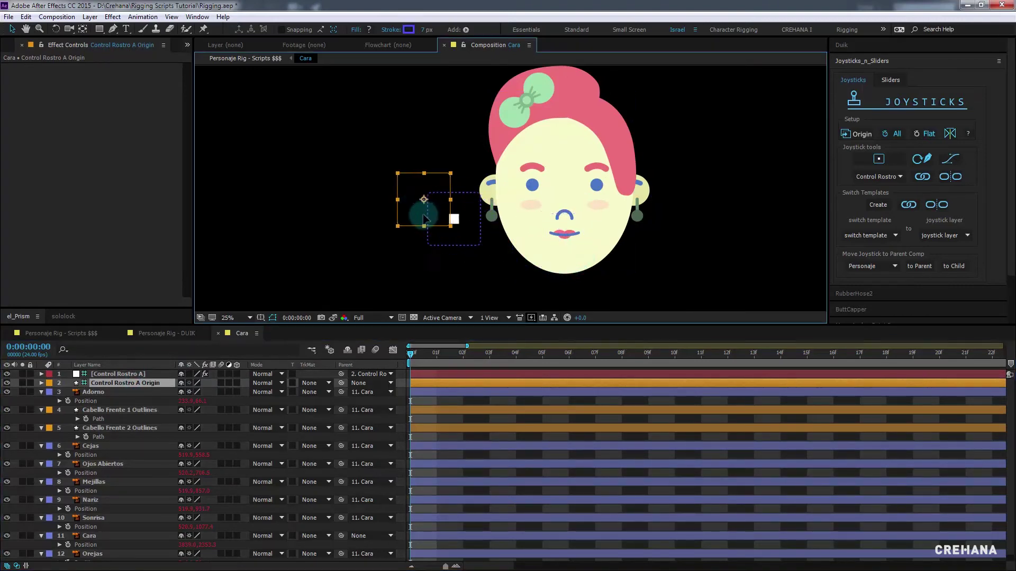
left_click_drag(462, 229, 362, 260)
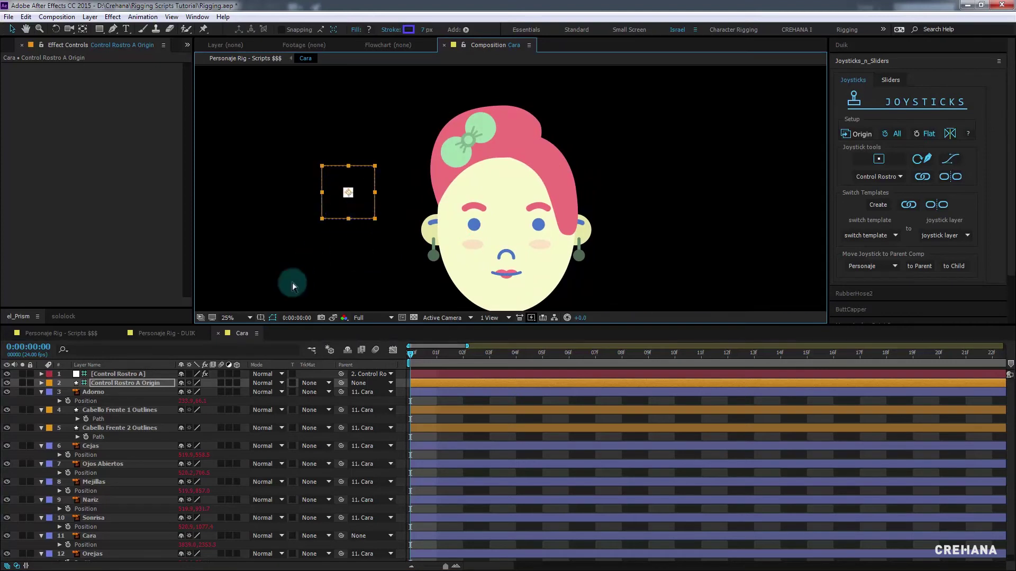
left_click(135, 374)
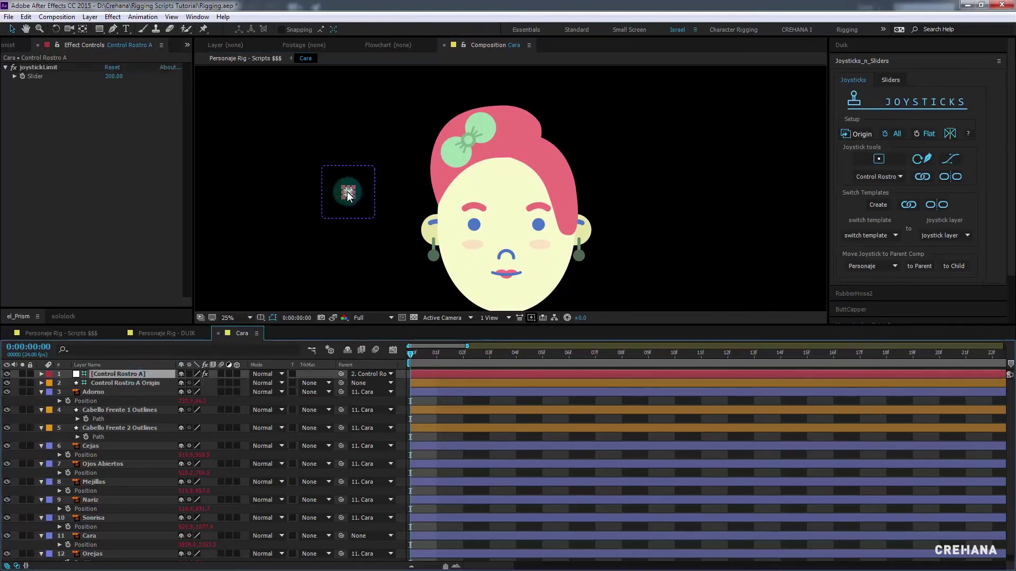
mouse_move(347, 192)
left_mouse_down()
mouse_move(321, 167)
mouse_move(396, 178)
mouse_move(345, 221)
mouse_move(302, 177)
mouse_move(385, 180)
mouse_move(386, 202)
mouse_move(368, 211)
mouse_move(301, 199)
mouse_move(306, 181)
mouse_move(402, 166)
mouse_move(332, 183)
mouse_move(384, 198)
mouse_move(327, 209)
mouse_move(358, 206)
left_mouse_up()
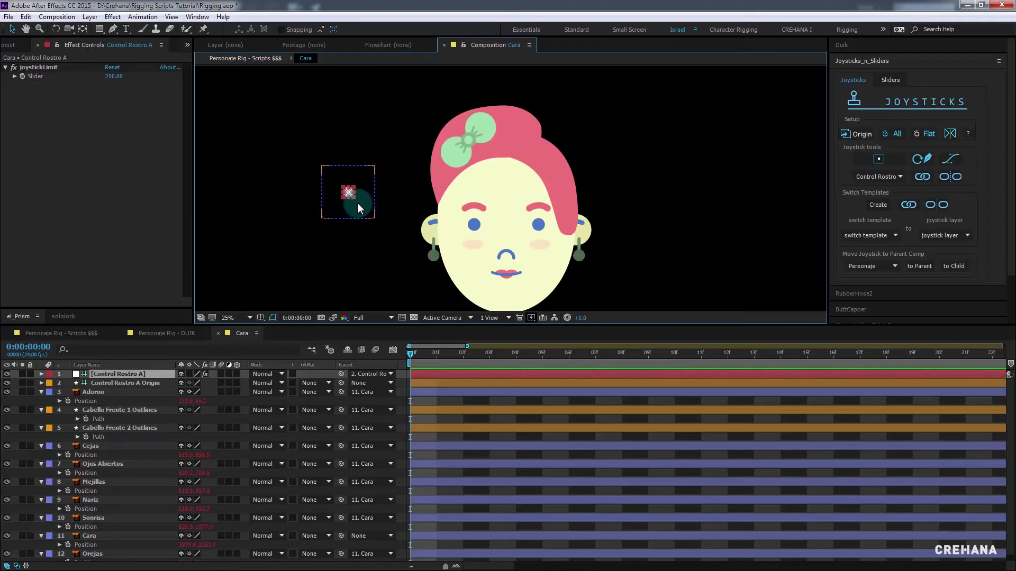
Push the Control Rostro A joystick left to turn the face, then undo back to the centred pose
left_click(158, 398)
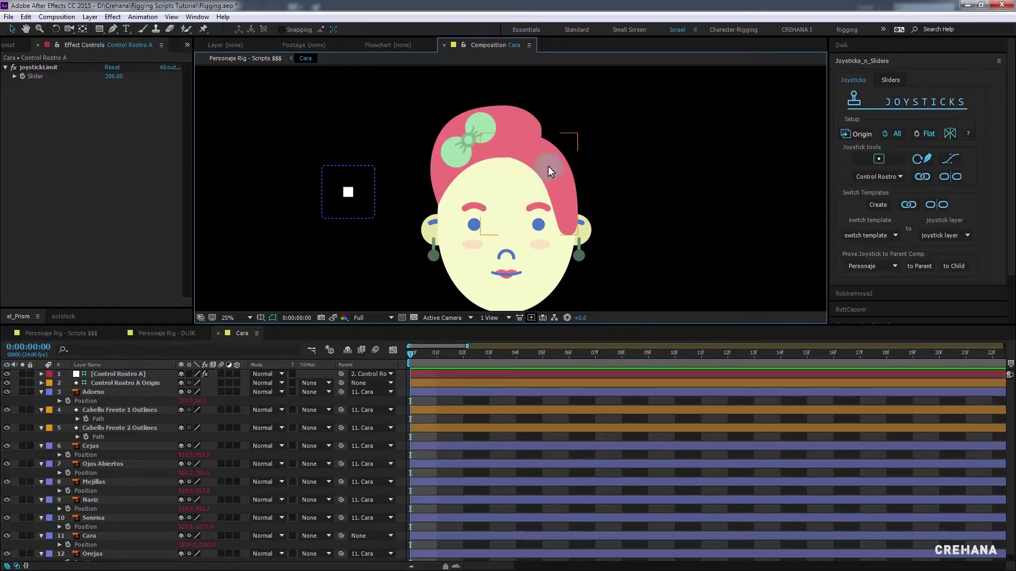
left_click(129, 373)
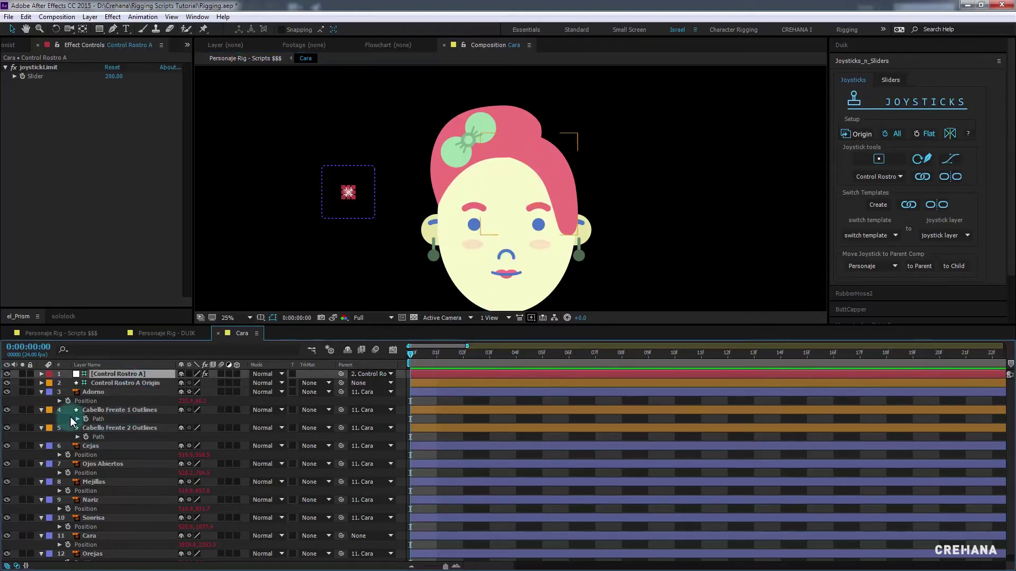
left_click(119, 410, "ctrl")
left_click(136, 422)
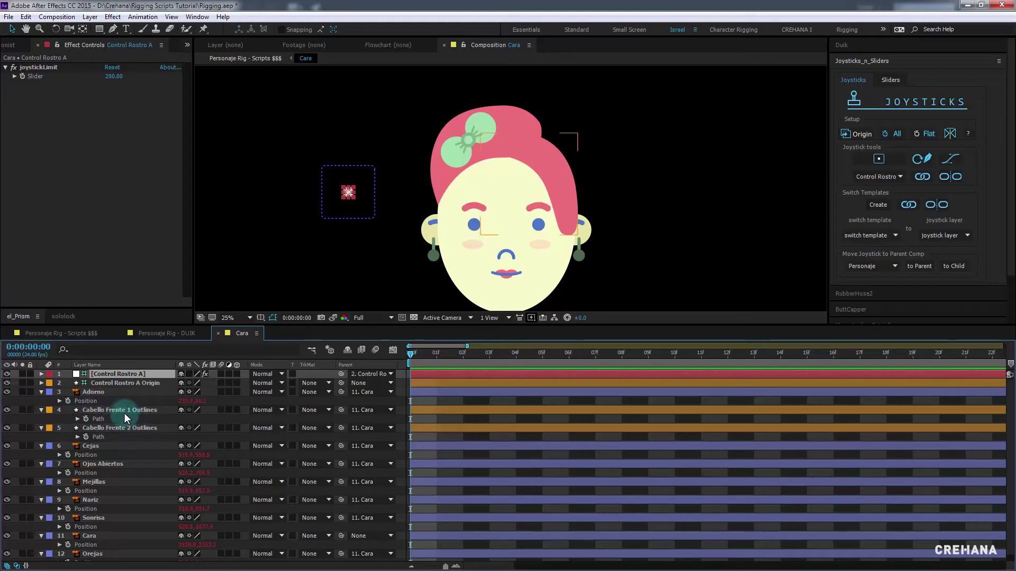
left_click(370, 296)
left_click_drag(348, 193, 330, 192)
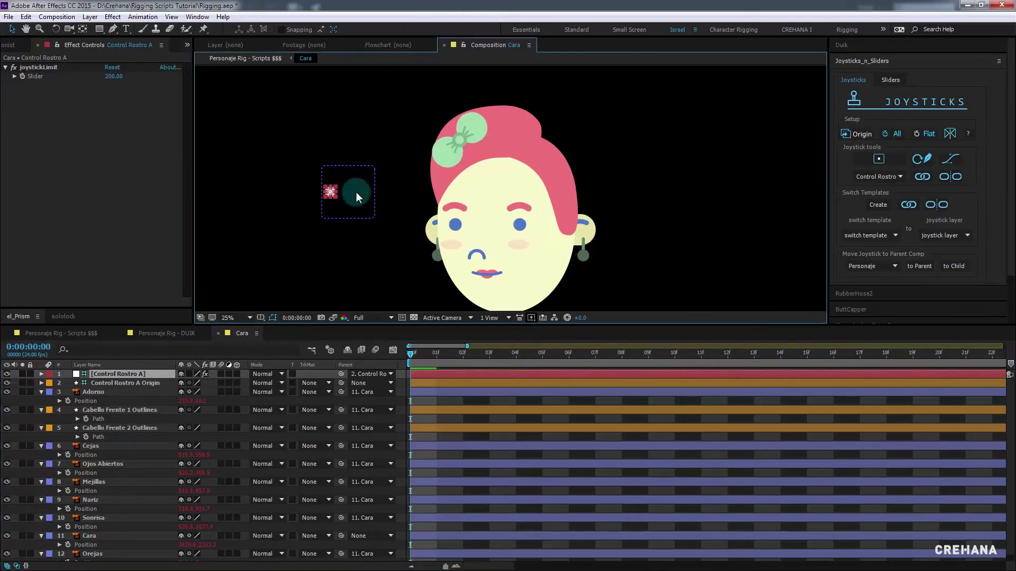
key("ctrl+z")
left_click(113, 401)
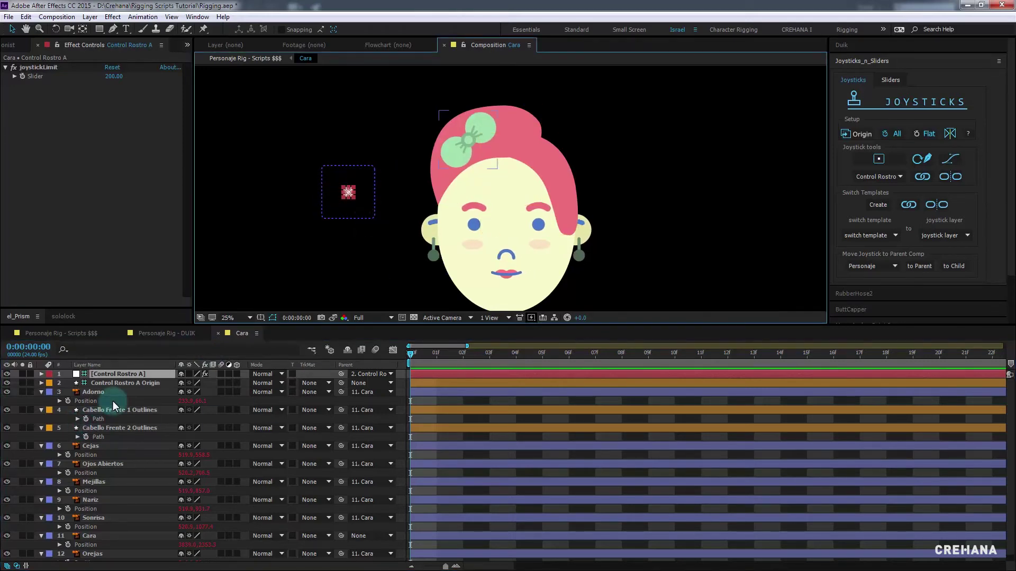
Keyframe Control Rostro A Position from 0,0 at frame 0 to 184,-152 at frame 10, eased
key("p")
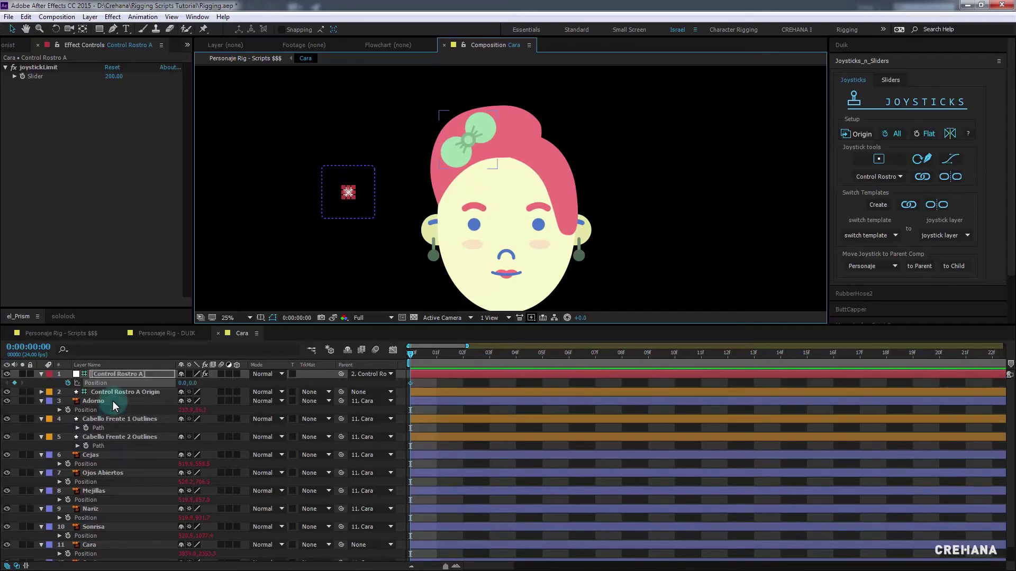
key("shift+Page_Down")
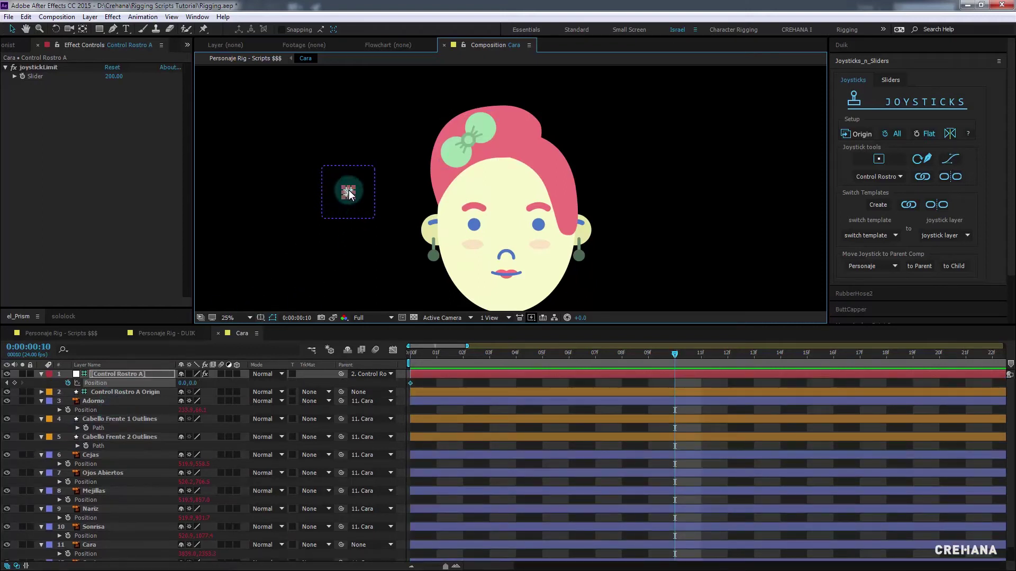
left_click_drag(348, 192, 373, 170)
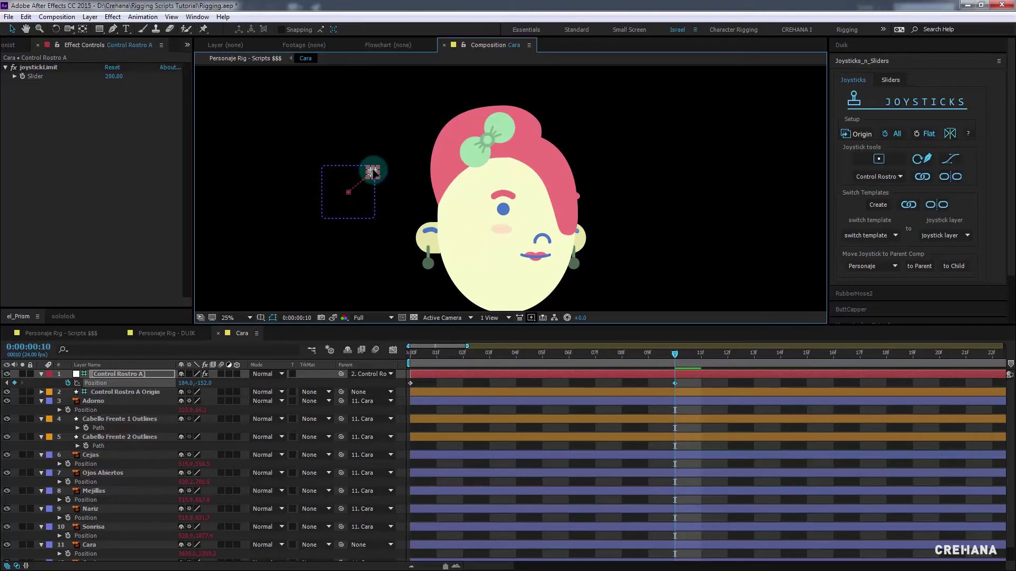
left_click(352, 192)
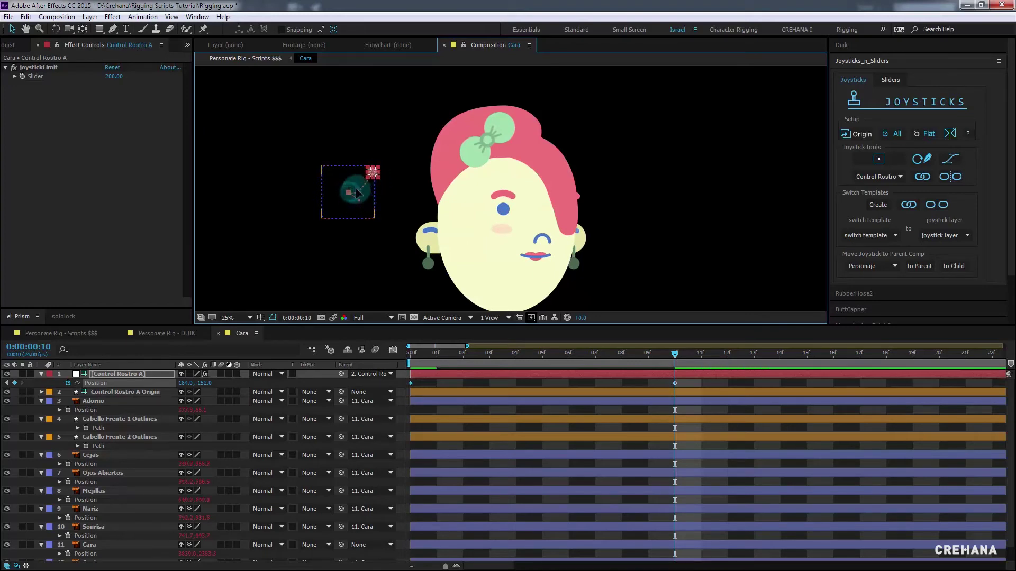
left_click_drag(356, 193, 372, 200)
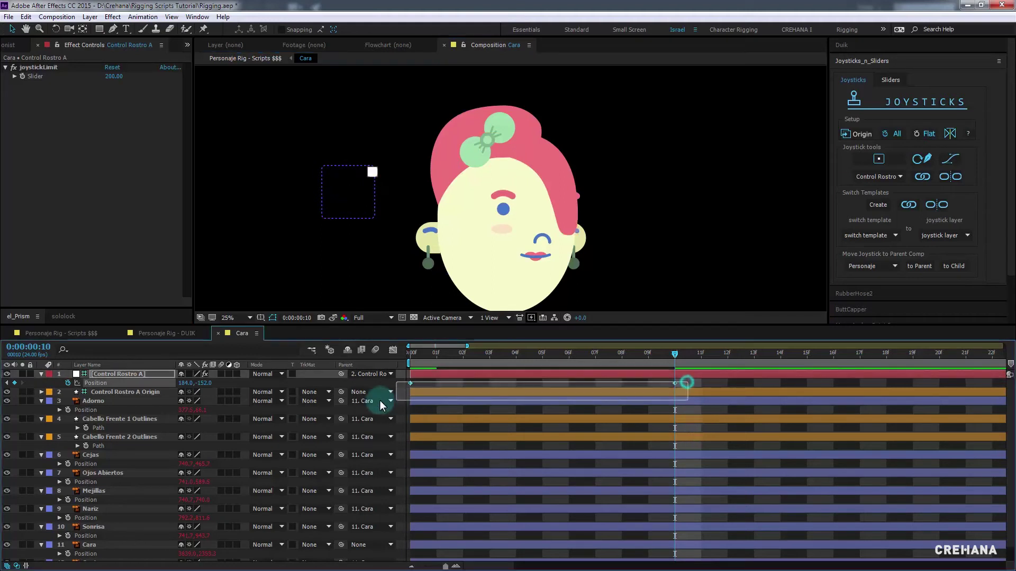
left_click_drag(688, 382, 371, 407)
key("F9")
End the work area at frame 16 and preview the face animation from the start
scroll(495, 421, "down", 3)
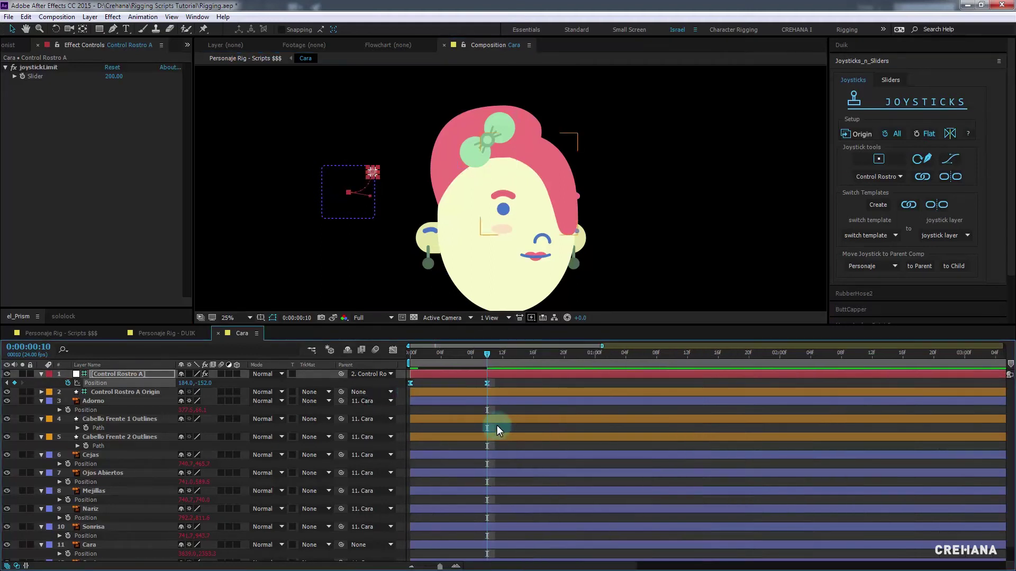
left_click_drag(492, 355, 532, 356)
key("n")
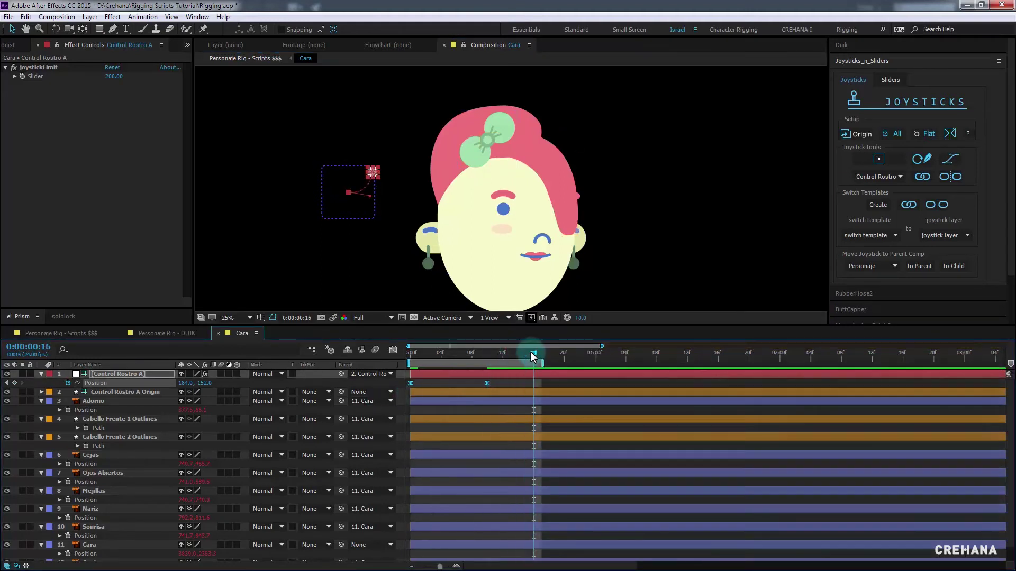
key("Home")
key("space")
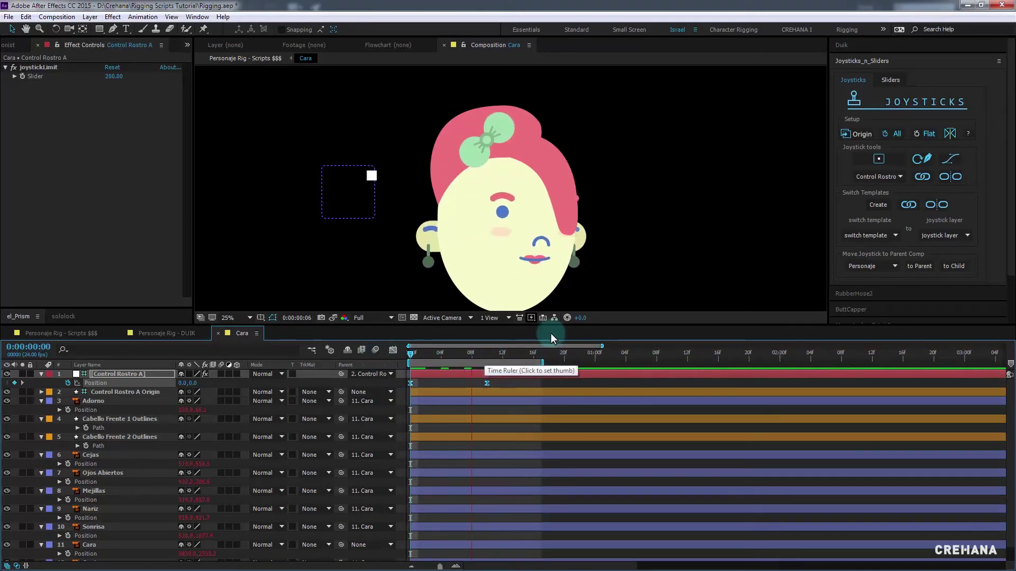
key("space")
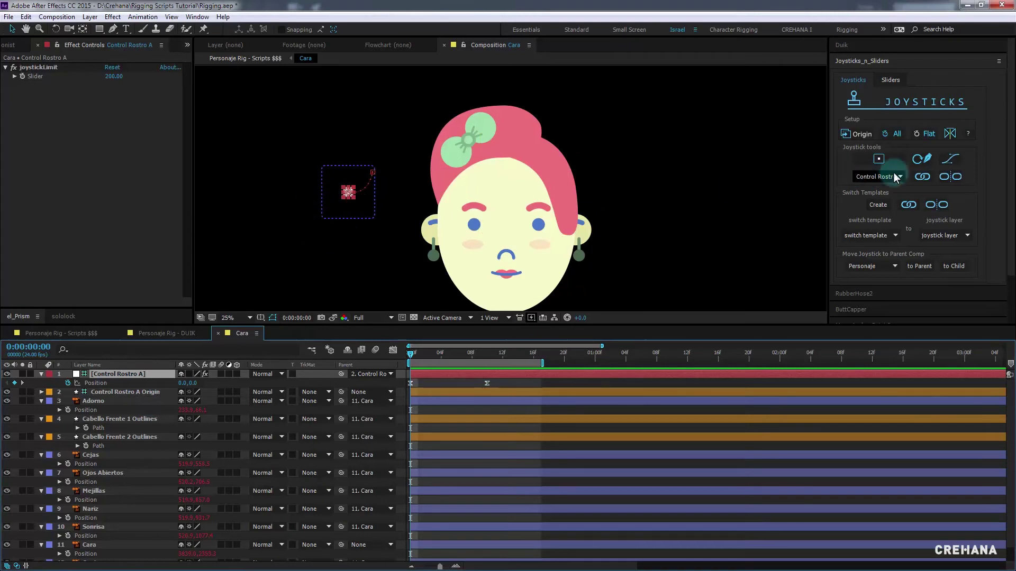
Update the rigged hair paths from the joystick and select the Cabello Frente 1 hair layer
left_click(928, 158)
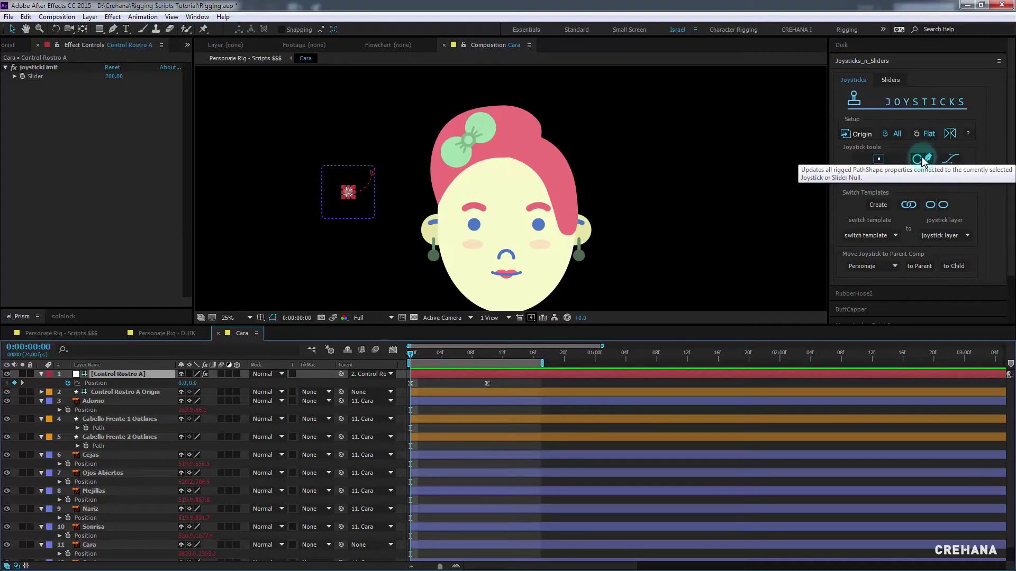
left_click(921, 158)
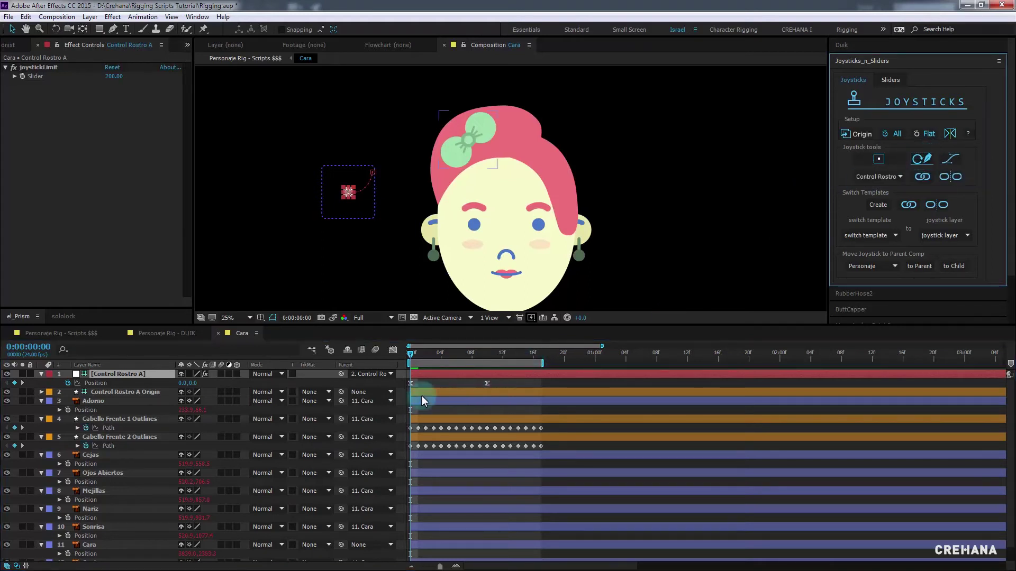
left_click(418, 434)
left_click_drag(420, 437, 419, 431)
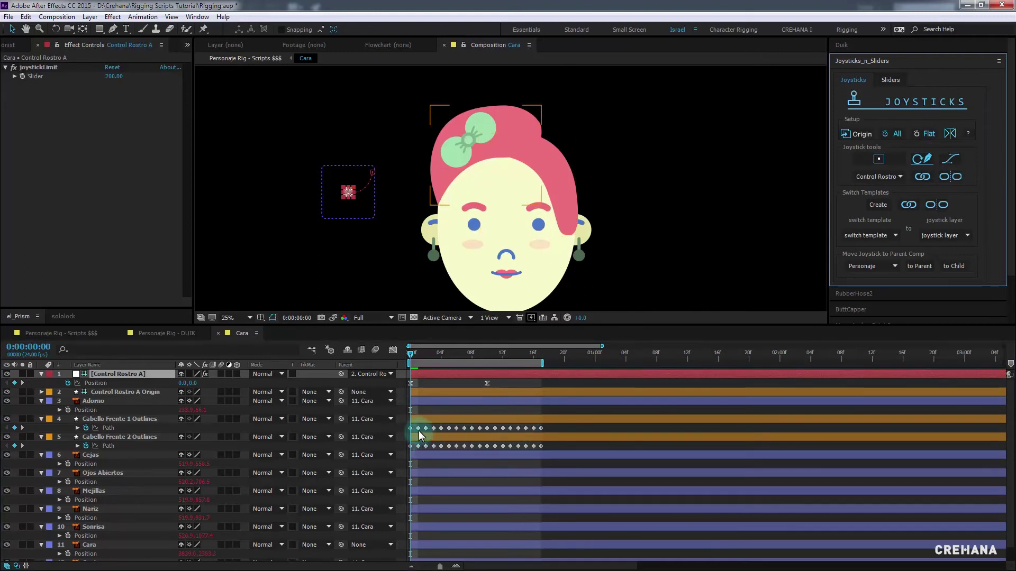
left_click(425, 402)
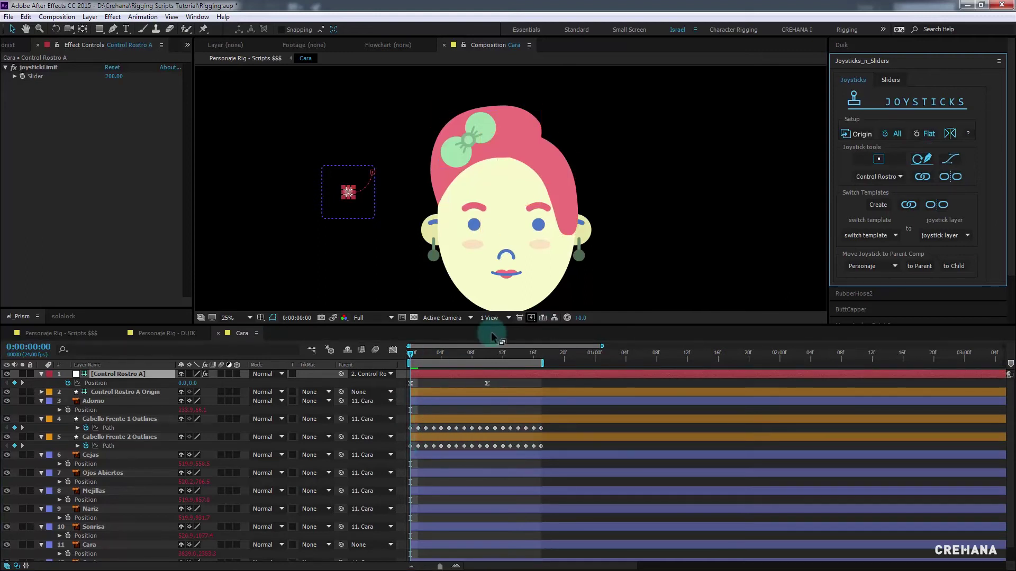
Preview the face animation and scrub between frames 9 and 11 to check the pose
left_click_drag(496, 382, 414, 388)
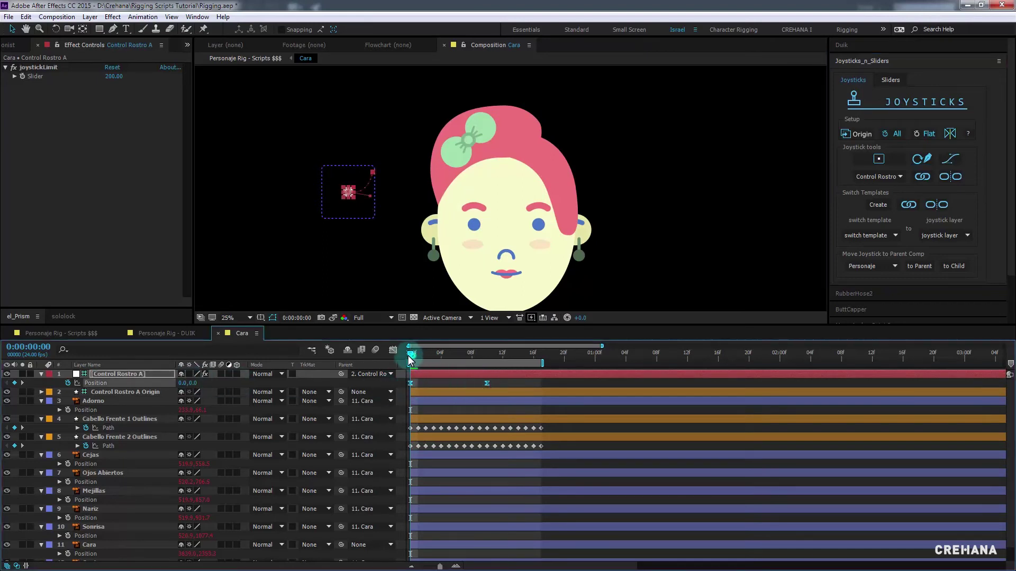
key("space")
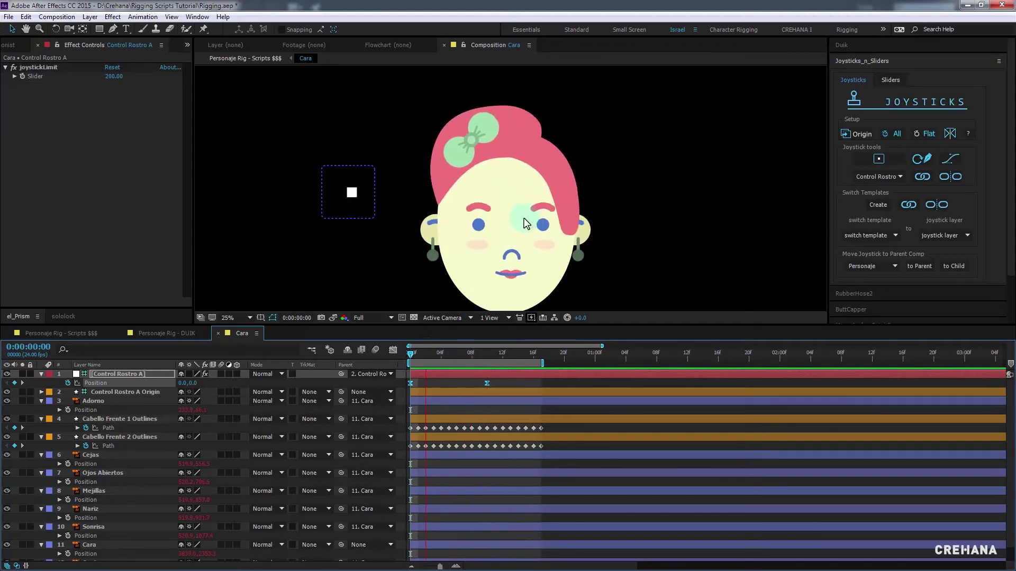
left_click(451, 356)
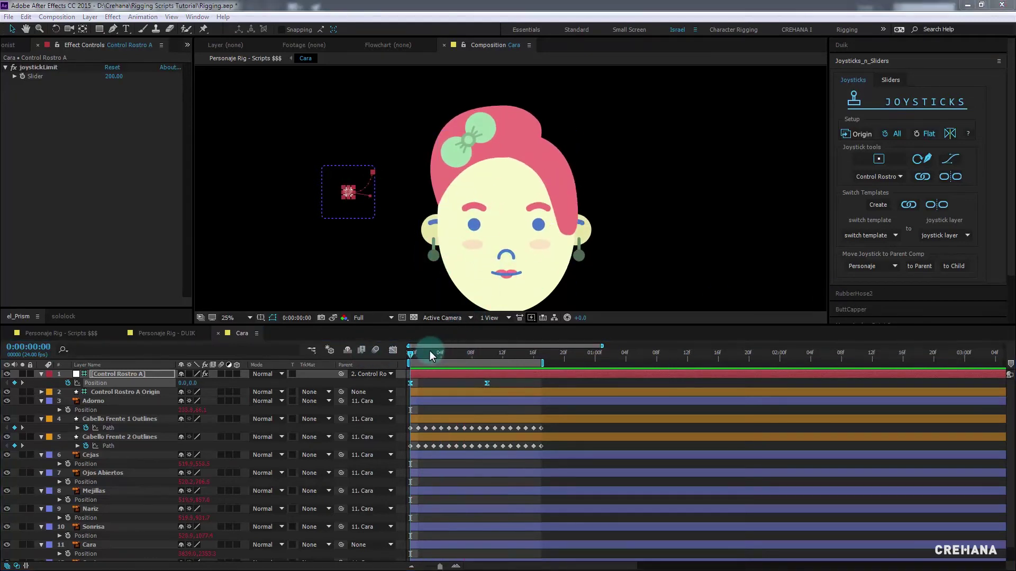
mouse_move(430, 352)
left_mouse_down()
mouse_move(494, 356)
mouse_move(389, 345)
left_mouse_up()
left_click(480, 280)
left_click(495, 356)
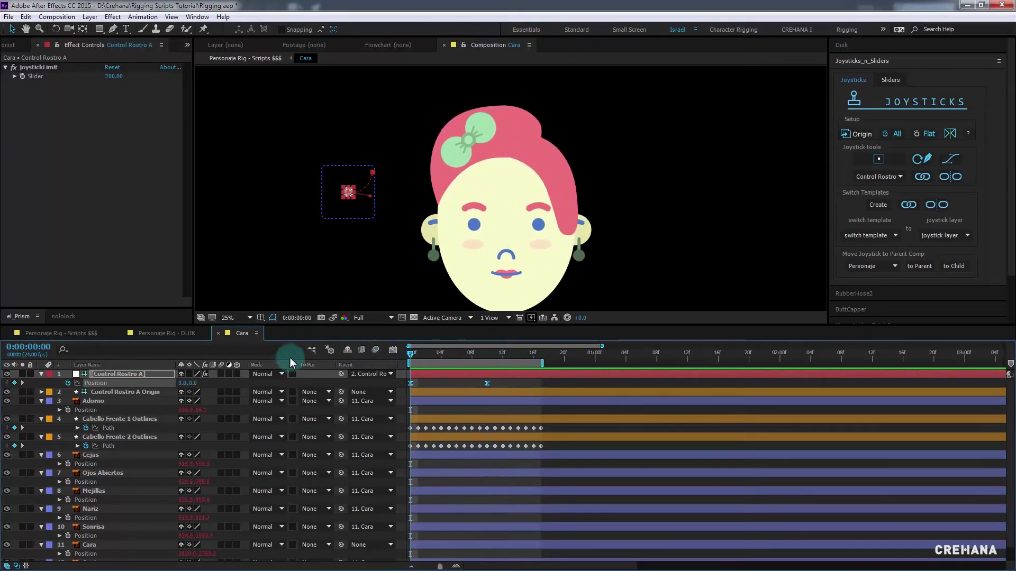
Choose Control Rostro A from the Joysticks 'n Sliders controller list
left_click(133, 374)
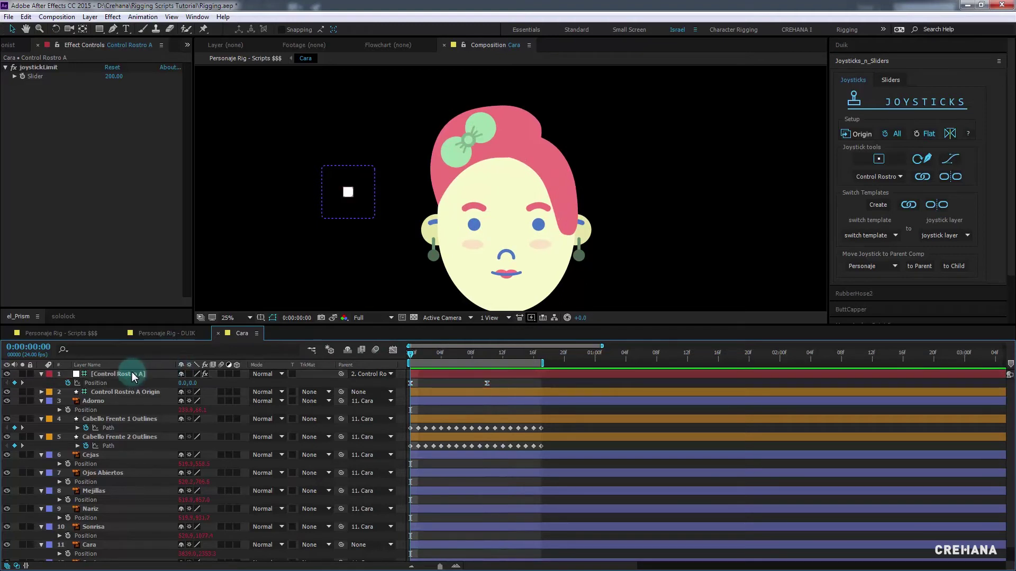
left_click(132, 375)
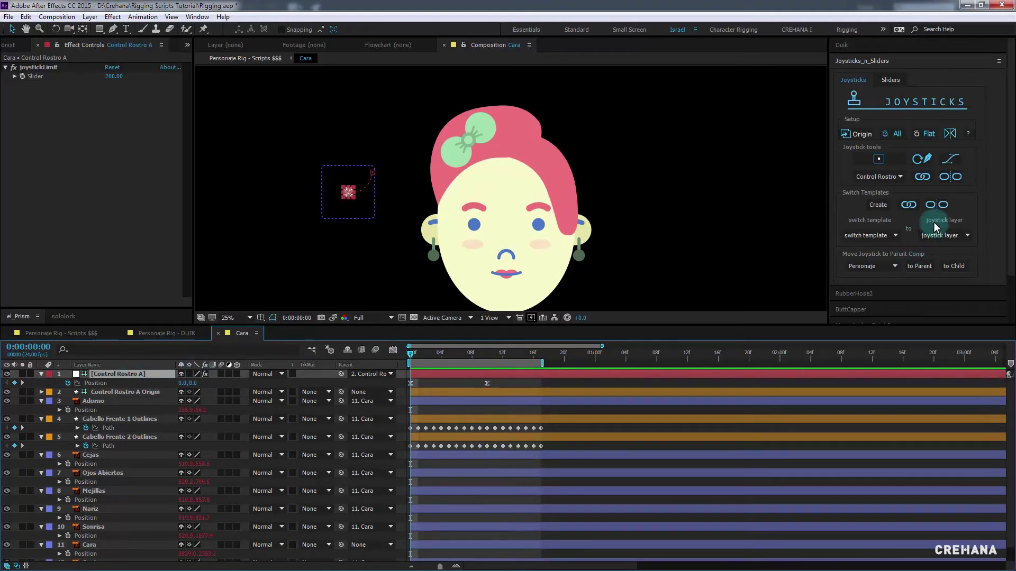
left_click(870, 177)
left_click(910, 207)
left_click(885, 177)
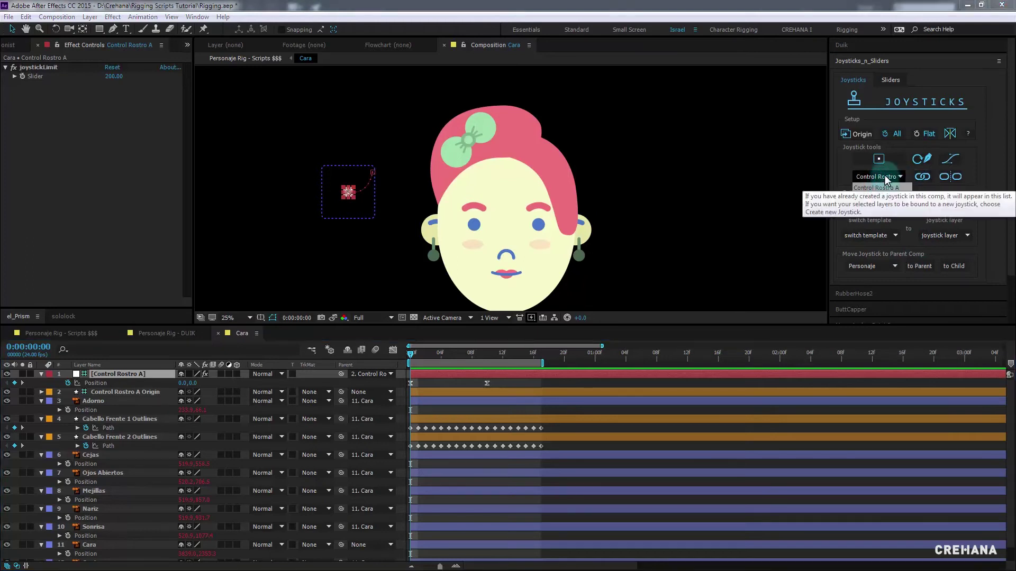
Unbind the face layers from the joystick and scrub to frame 3 to check the poses
left_click(951, 179)
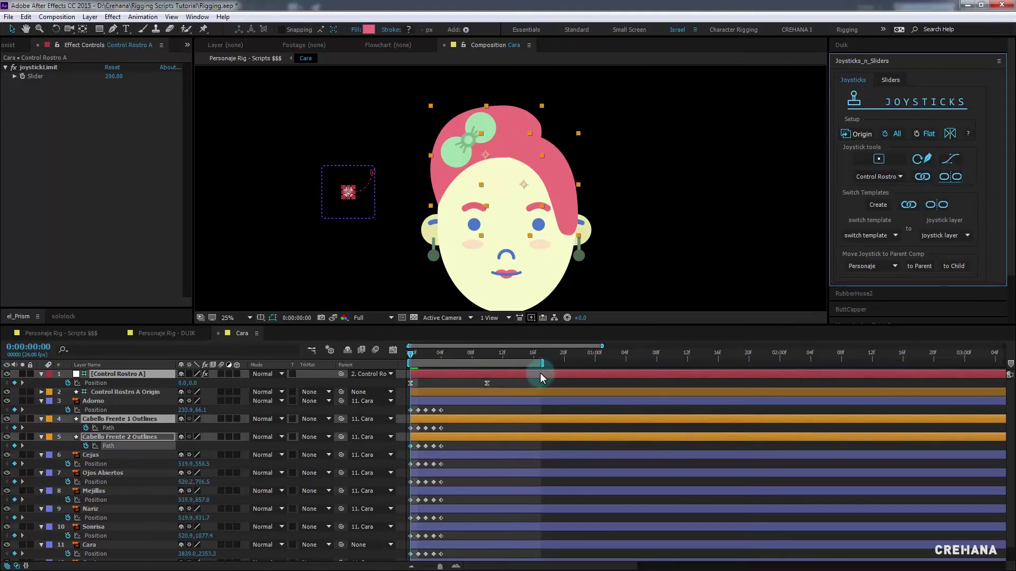
left_click(415, 353)
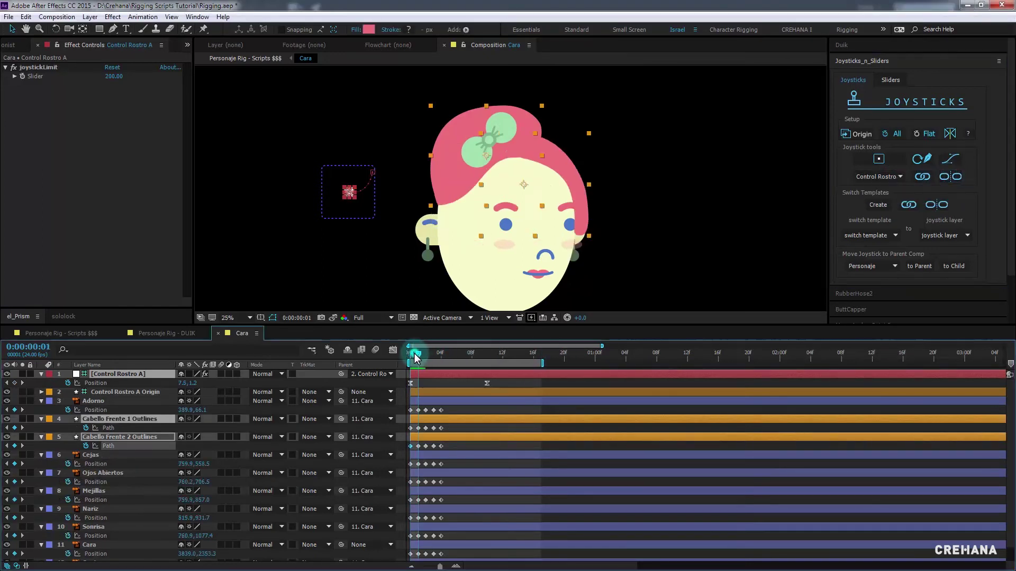
left_click_drag(418, 354, 436, 354)
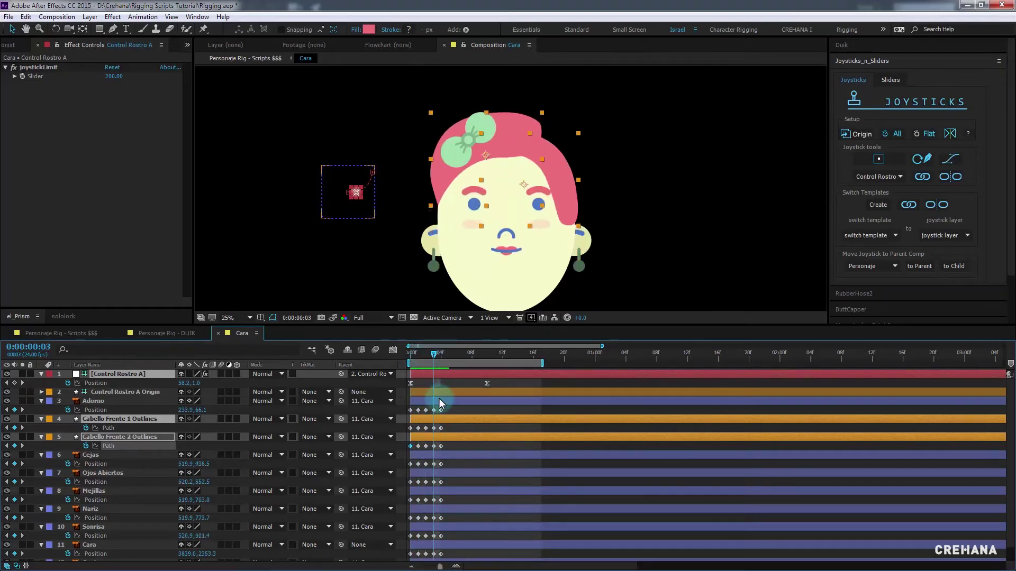
scroll(527, 172, "up", 4)
left_click(526, 174)
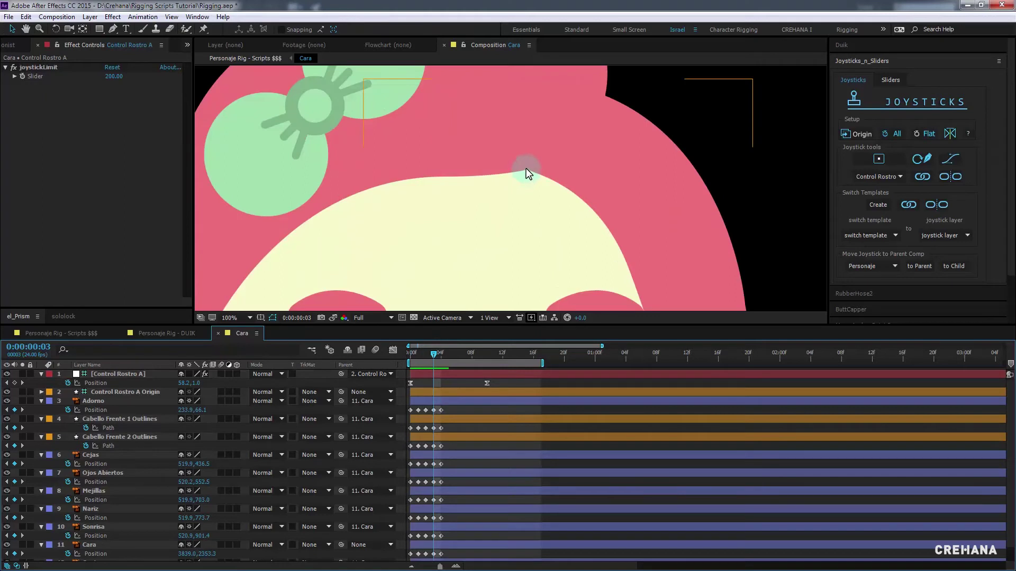
scroll(526, 174, "down", 2)
Reshape the Cabello Frente 1 Outlines hair path by dragging a vertex, then return to frame 1
left_click(434, 410)
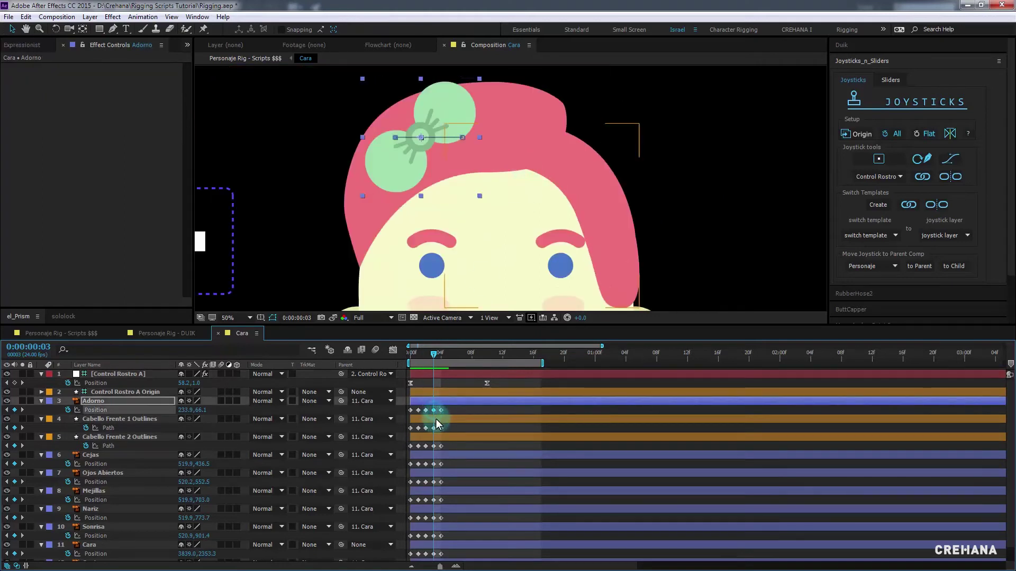
left_click(433, 428)
left_click(474, 167)
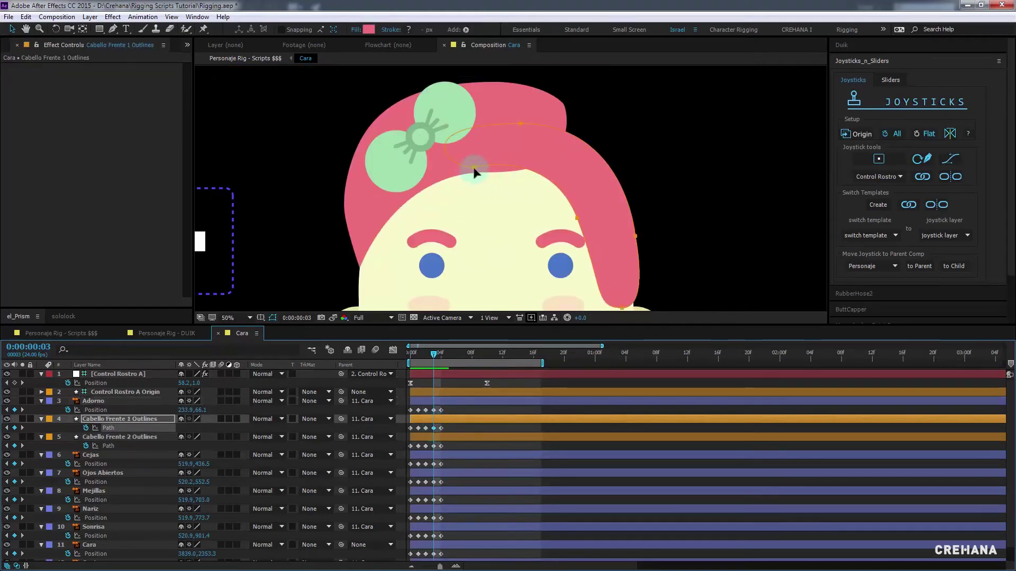
left_click(471, 168)
mouse_move(483, 158)
left_mouse_down()
mouse_move(543, 153)
mouse_move(556, 170)
left_mouse_up()
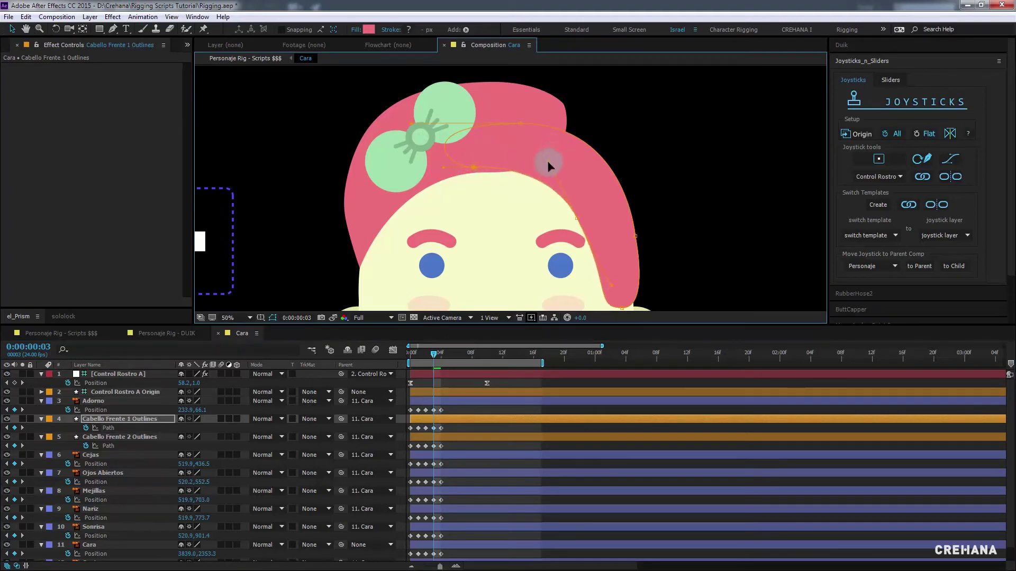
scroll(615, 202, "down", 1)
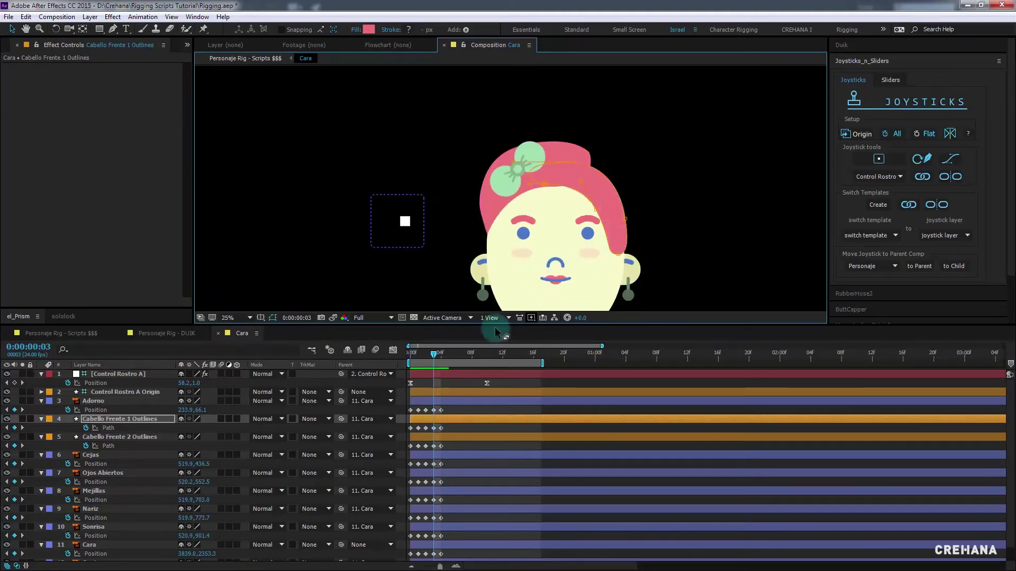
left_click_drag(438, 361, 418, 360)
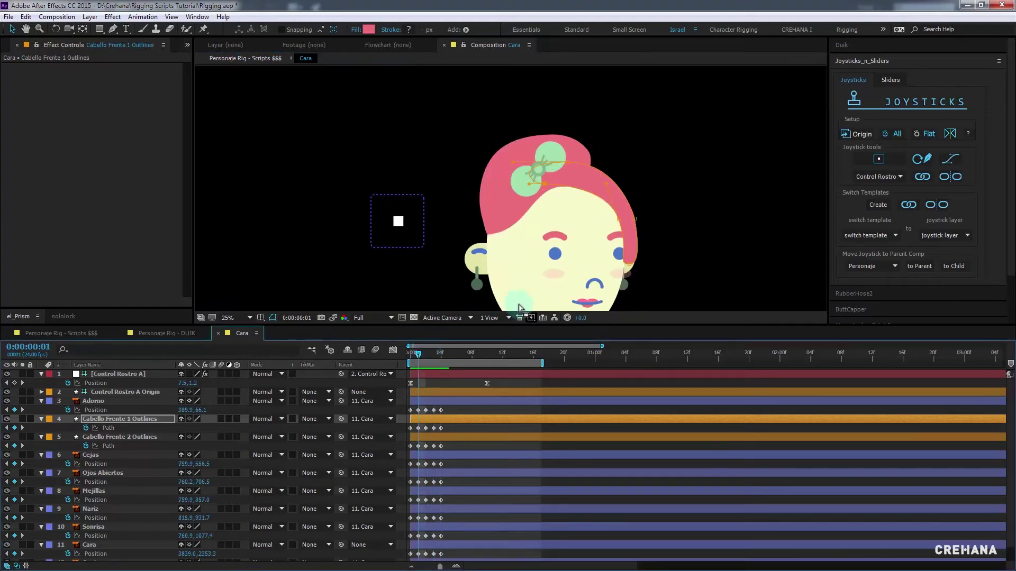
Collapse all layer properties, then duplicate the Cara layer to create Cara 2
scroll(630, 274, "up", 4)
left_click(602, 275)
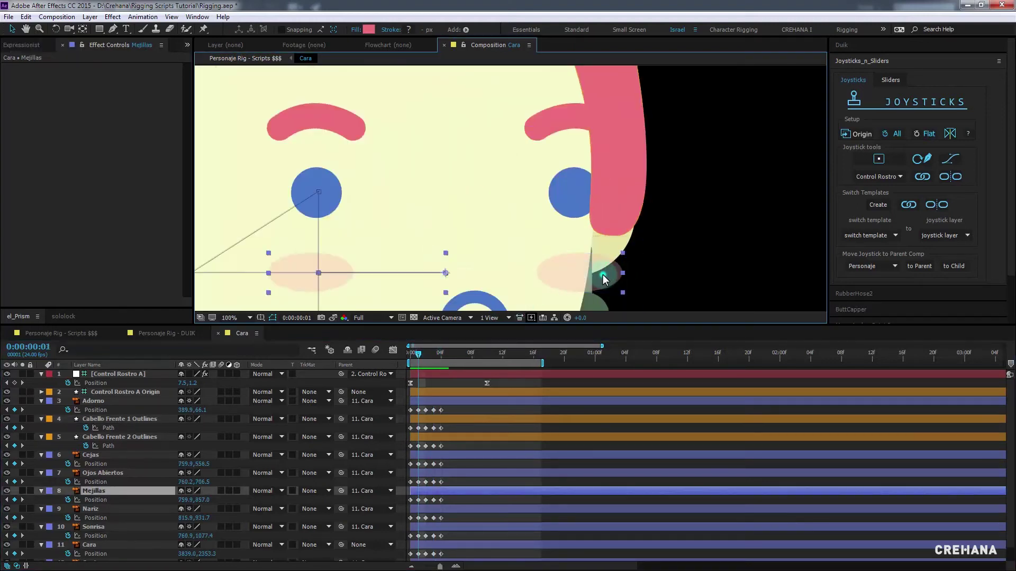
key("ctrl+a")
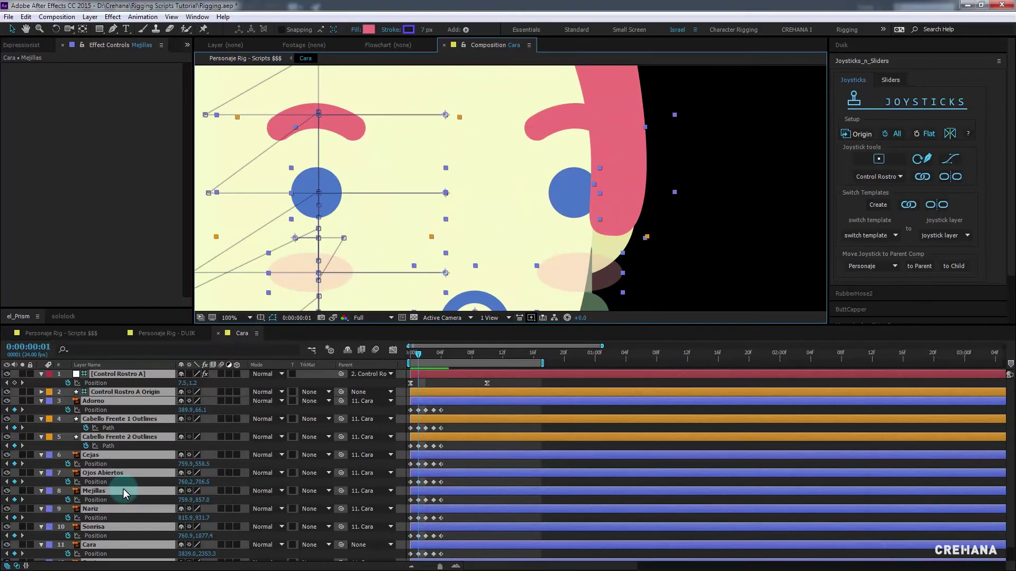
key("u")
left_click(122, 489)
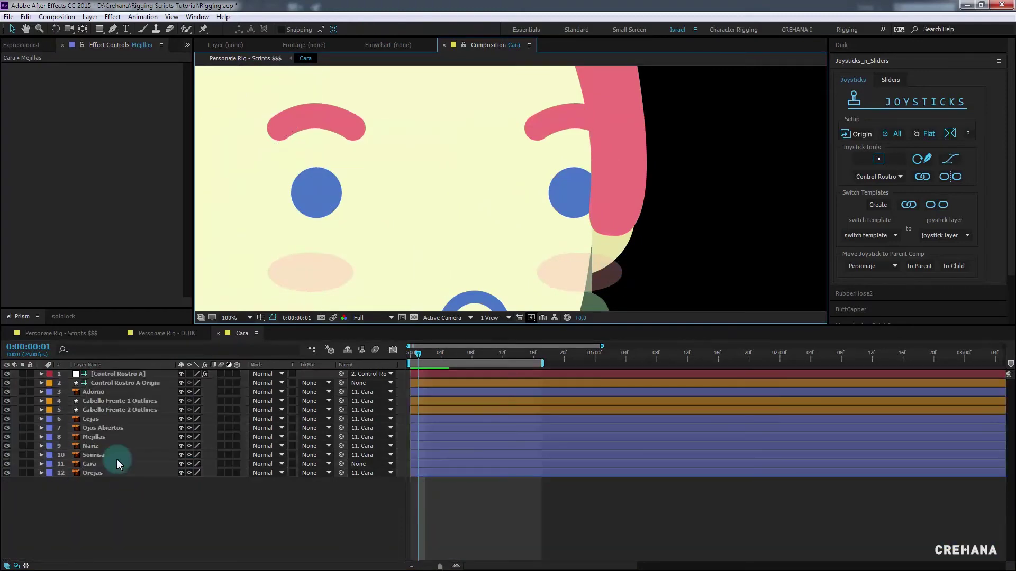
scroll(554, 233, "down", 2)
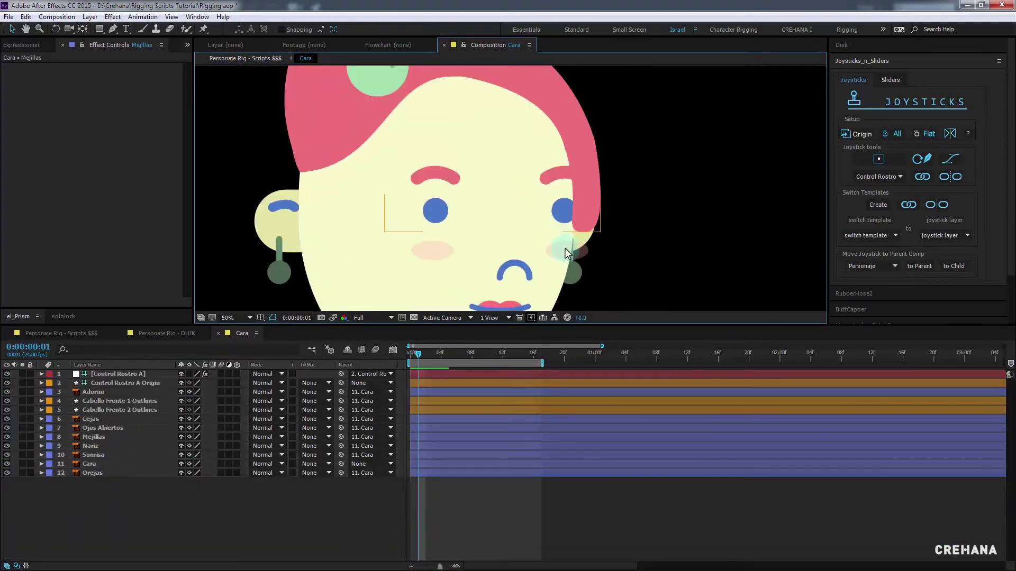
left_click(579, 256)
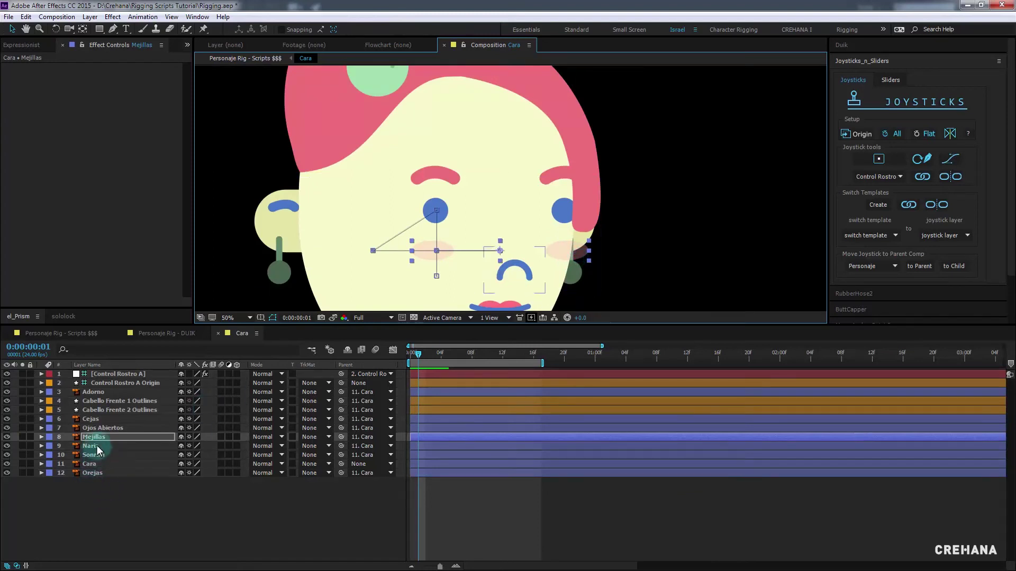
left_click(89, 464)
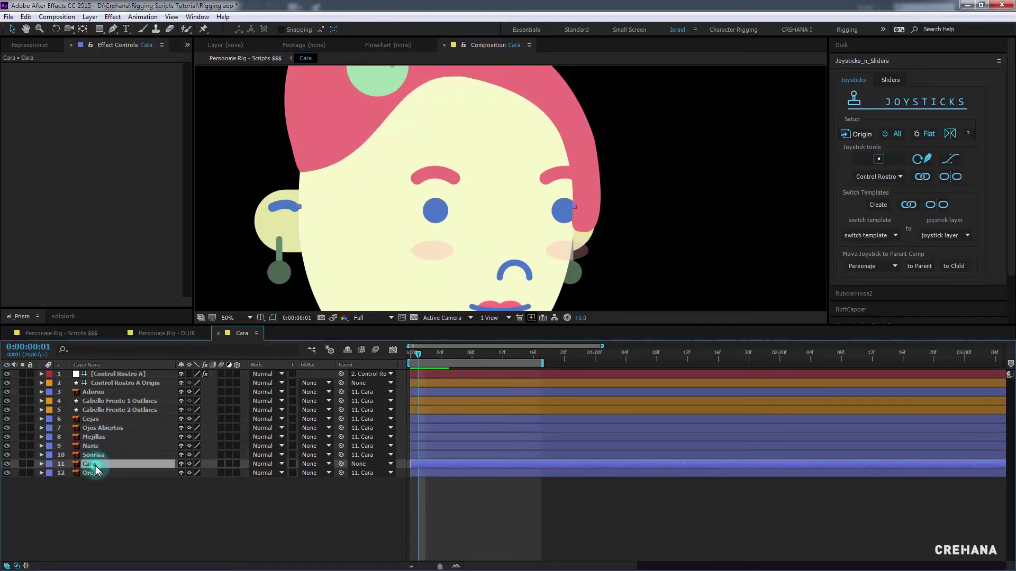
key("ctrl+d")
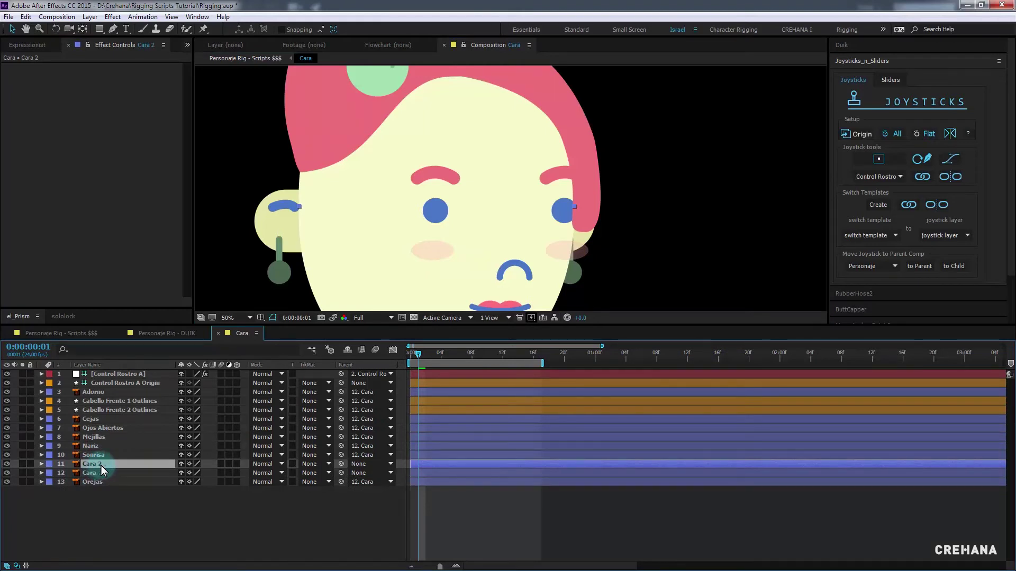
Delete all of Cara 2's Position keyframes
key("p")
left_click_drag(416, 354, 400, 359)
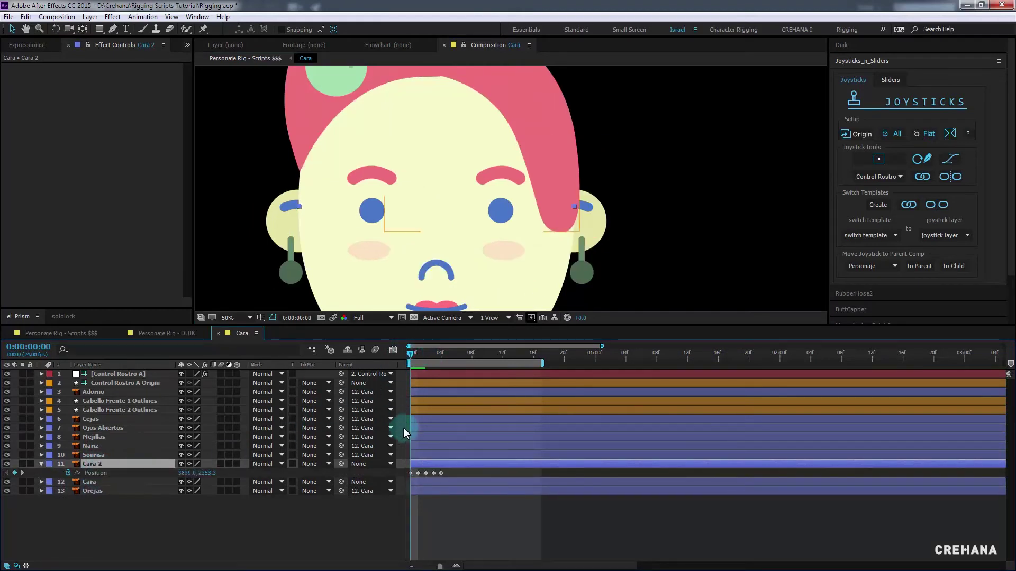
left_click(439, 476)
left_click_drag(437, 473, 400, 477)
key("Delete")
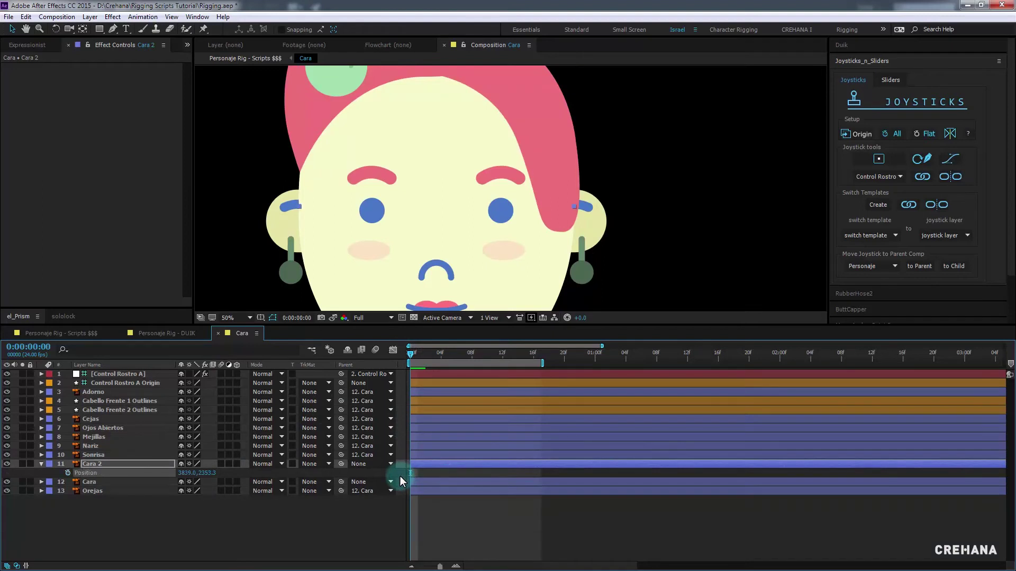
Parent Cara 2 to Cara, rename it ALPHA and move it just above Mejillas
left_click_drag(339, 460, 100, 484)
left_click(97, 465)
key("Return")
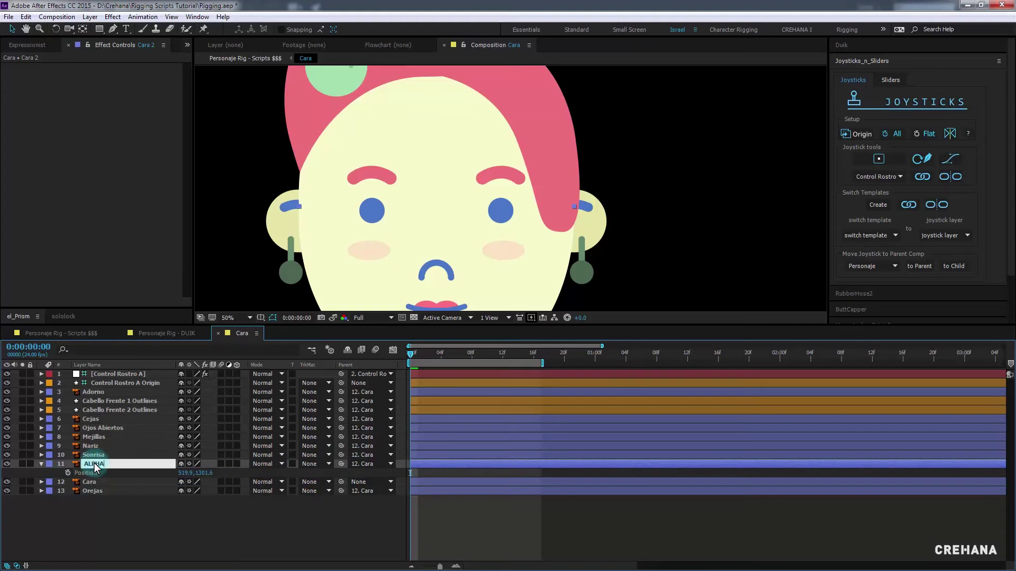
key("Return")
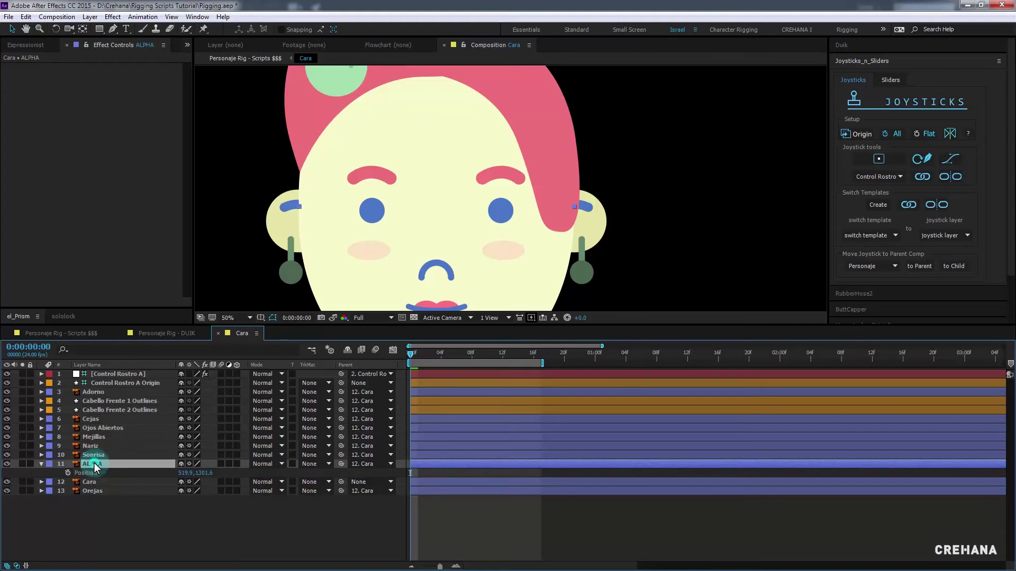
left_click_drag(95, 466, 108, 438)
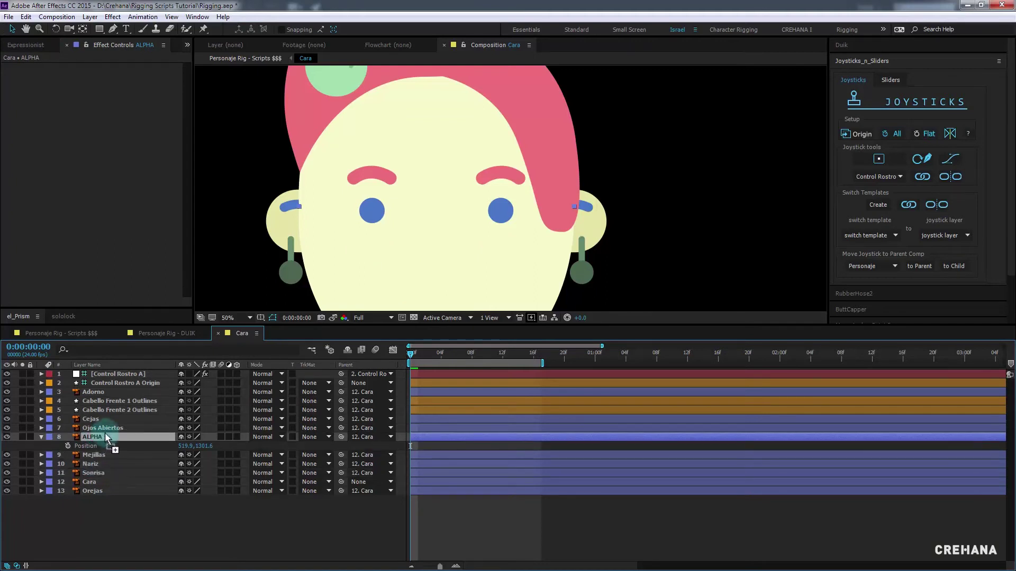
Set the Mejillas layer's track matte to Alpha Matte using ALPHA
left_click(93, 456)
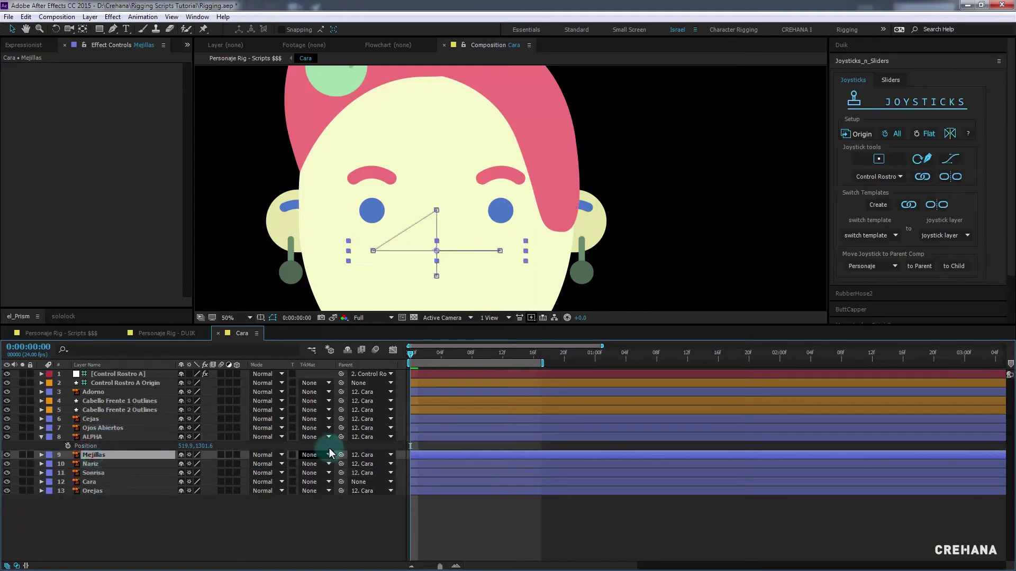
left_click(263, 455)
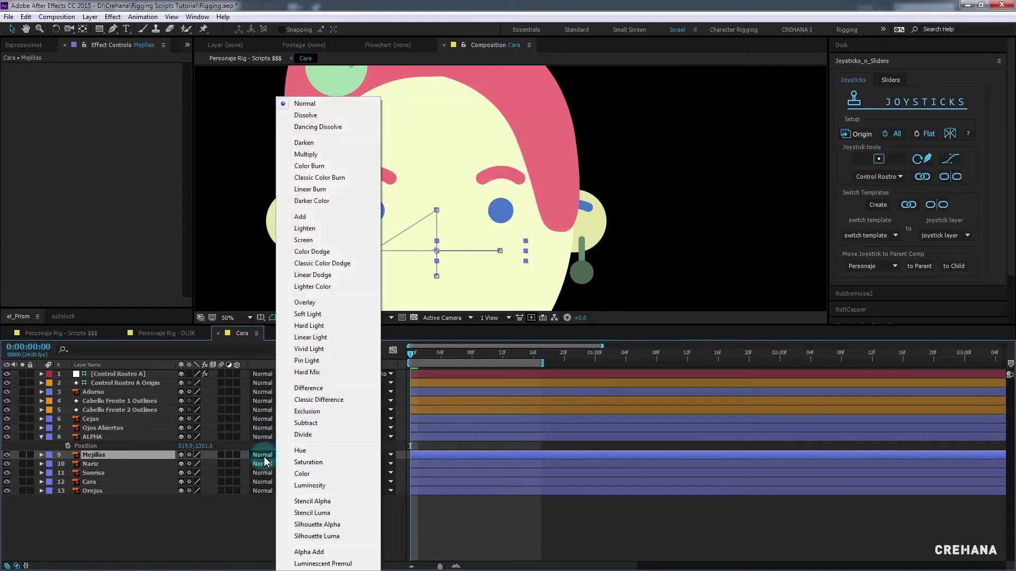
left_click(264, 456)
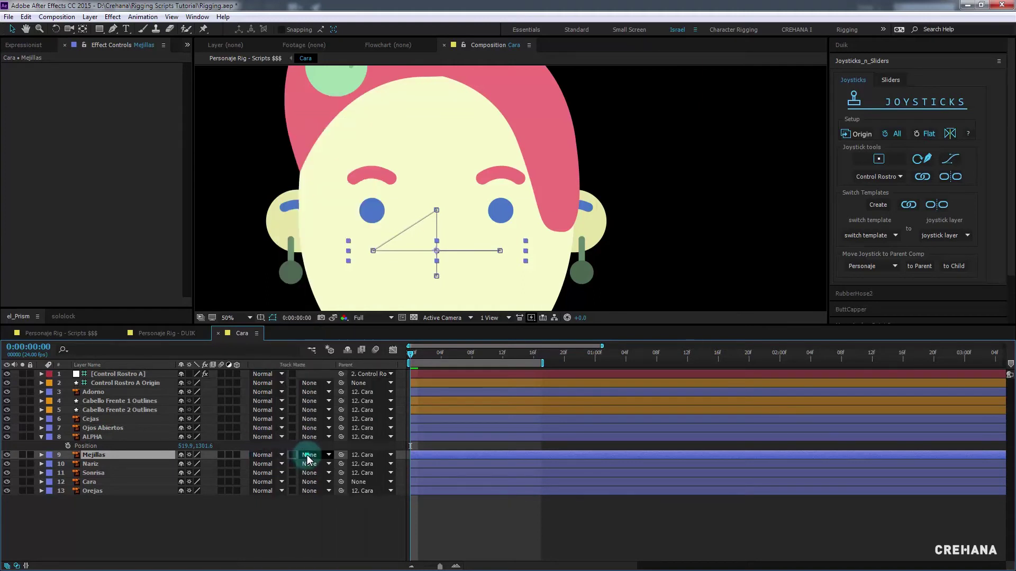
left_click(307, 455)
left_click(342, 485)
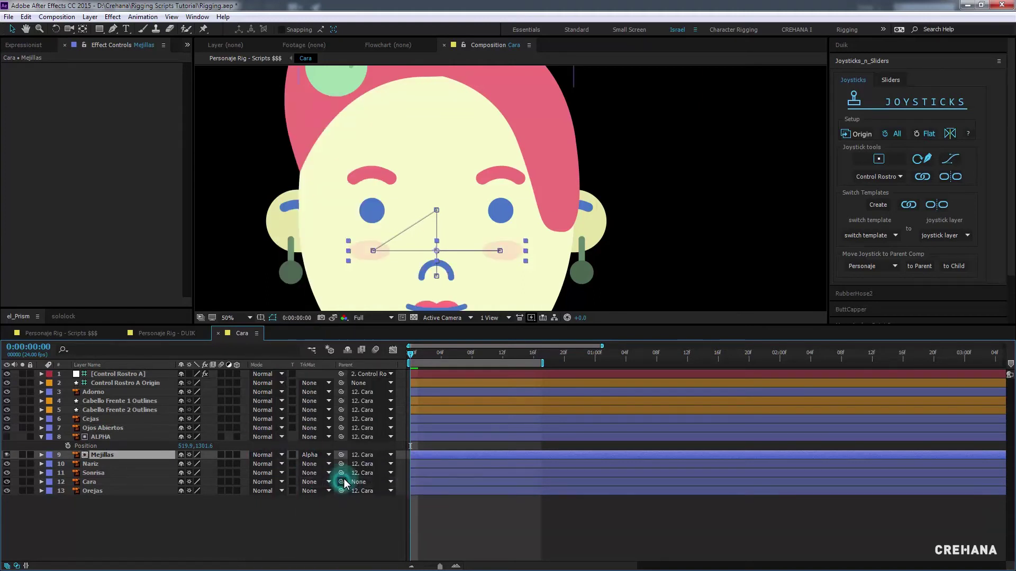
left_click(423, 352)
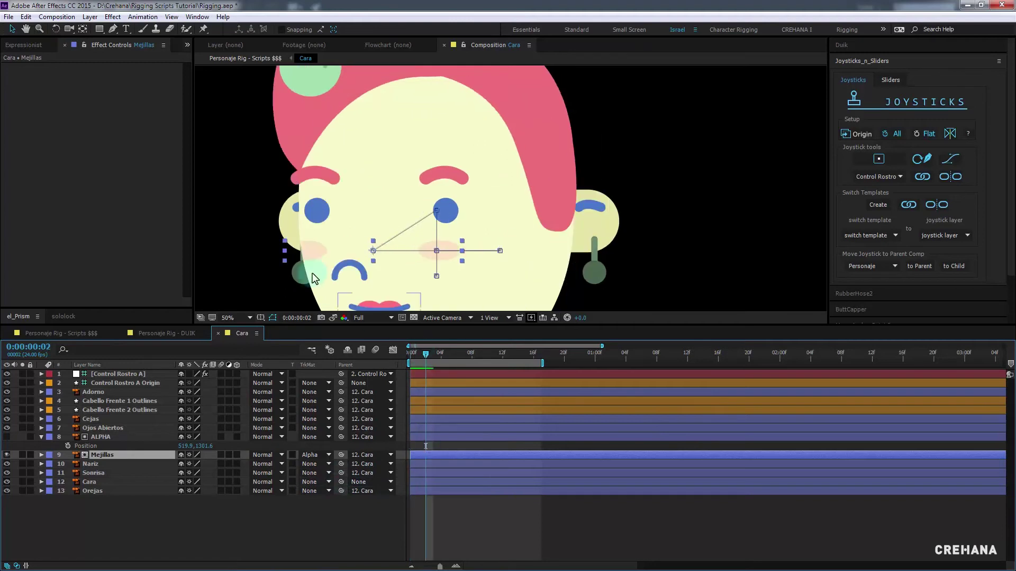
Zoom out to check the clipped cheeks, then select the ALPHA layer
left_click(302, 249)
left_click(131, 455)
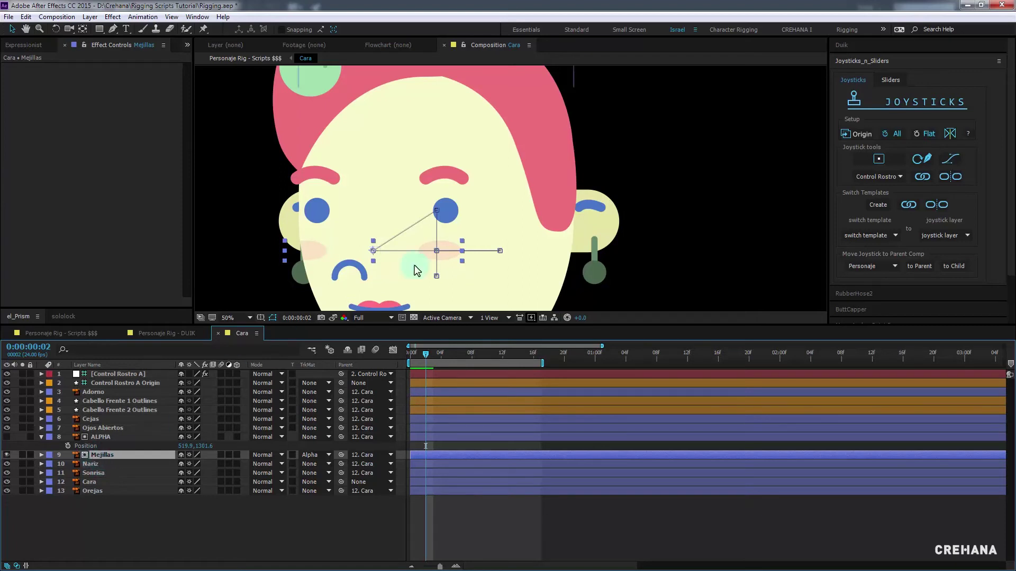
key("comma")
key("comma")
left_click(429, 350)
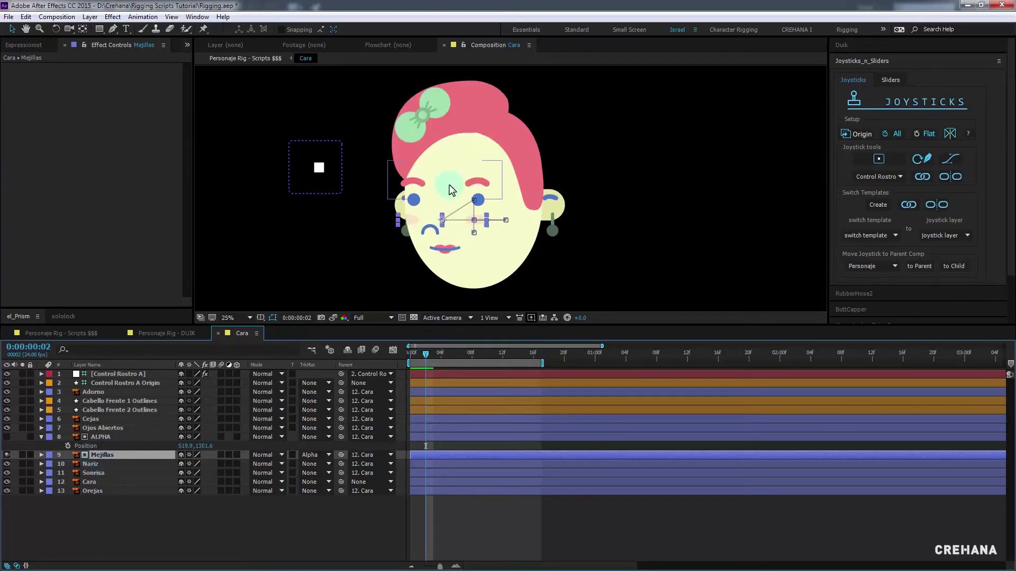
left_click(446, 334)
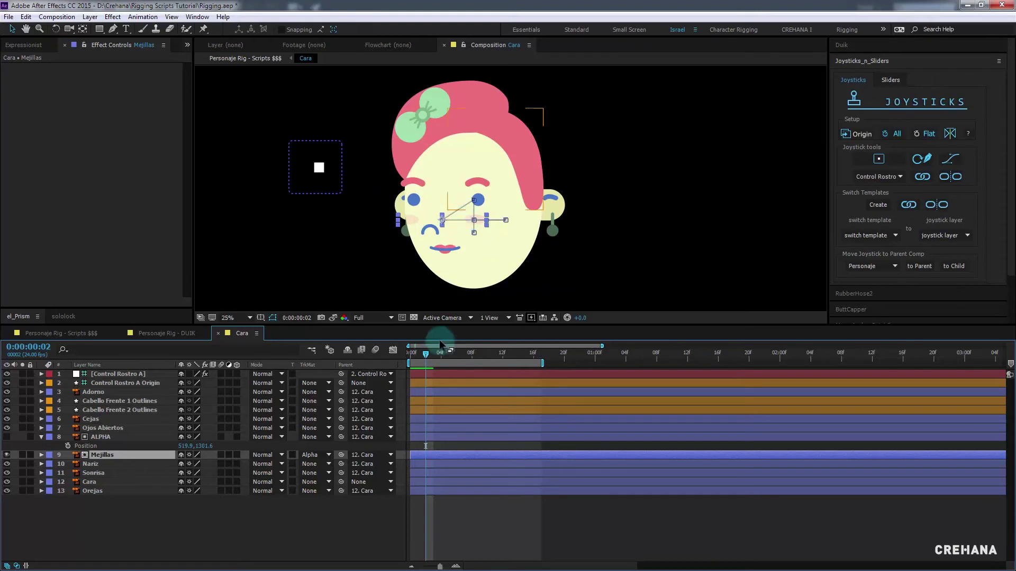
left_click(402, 216)
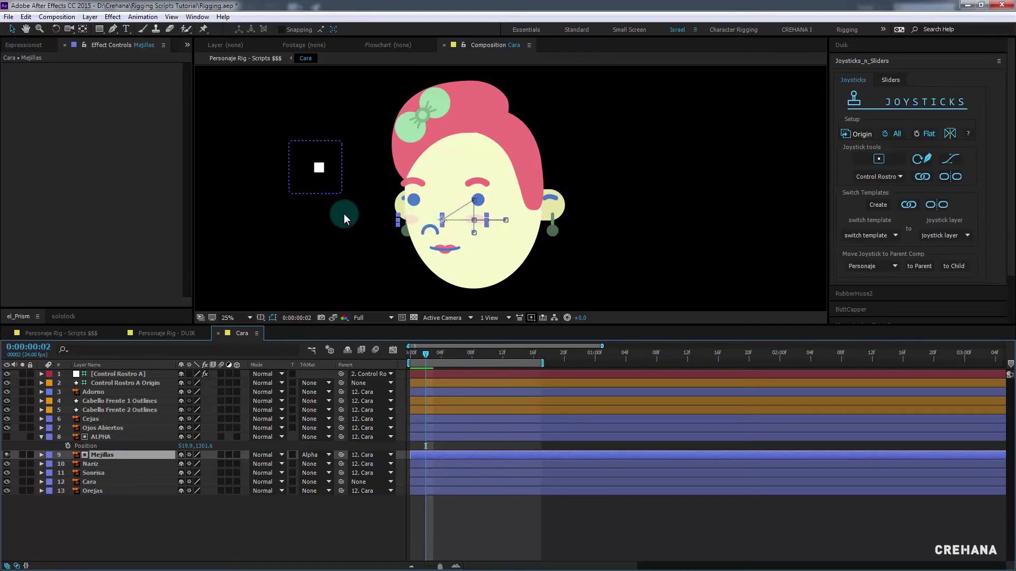
left_click(587, 211)
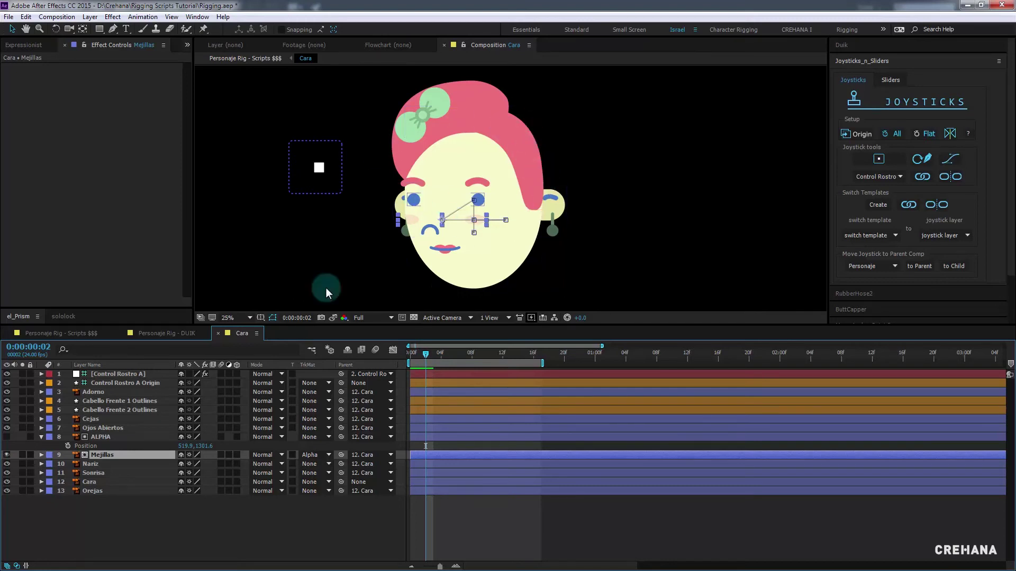
left_click(140, 436)
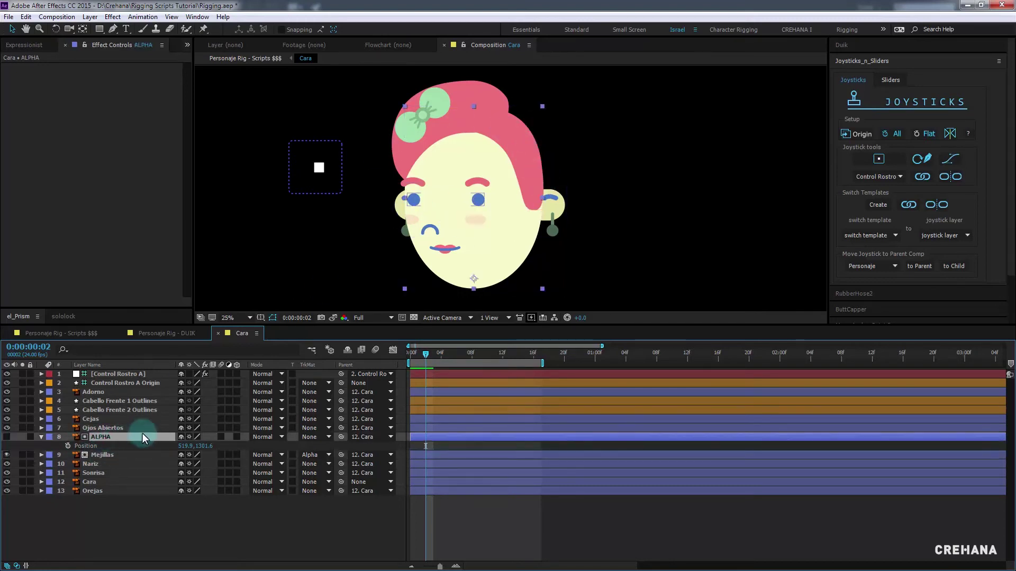
Return to frame 0 and select the Control Rostro A joystick layer
left_click(459, 369)
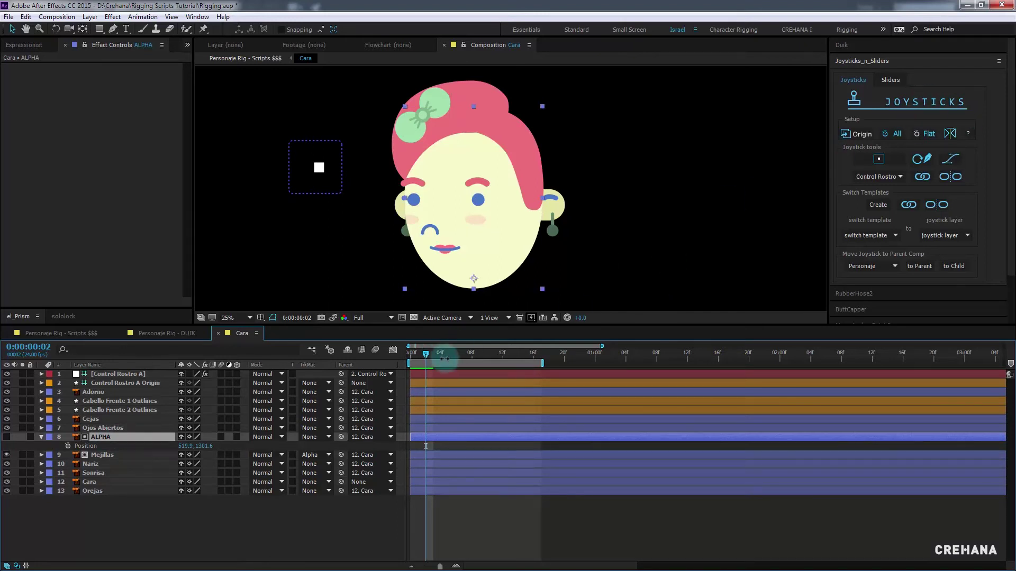
left_click_drag(423, 355, 385, 356)
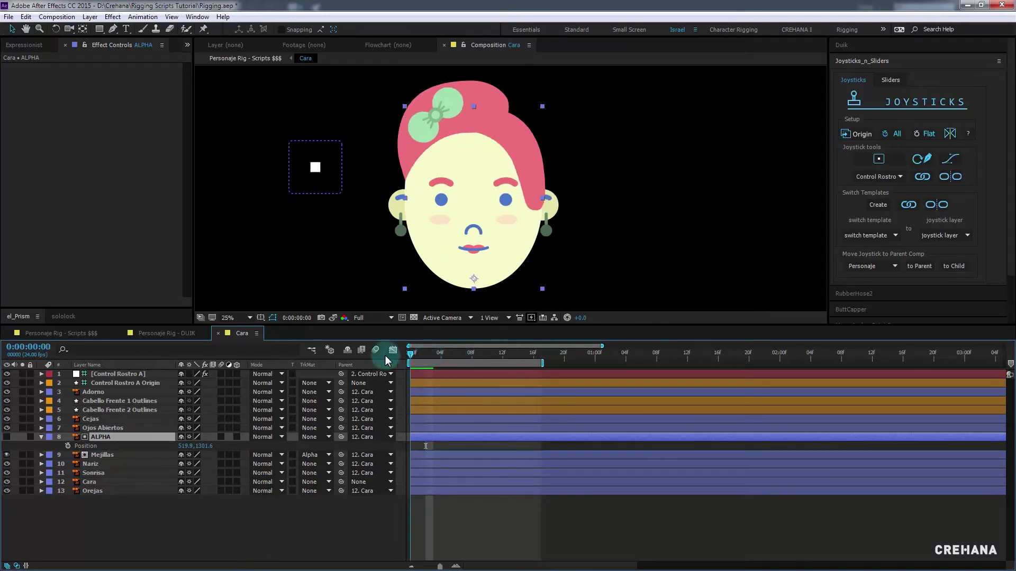
left_click(140, 564)
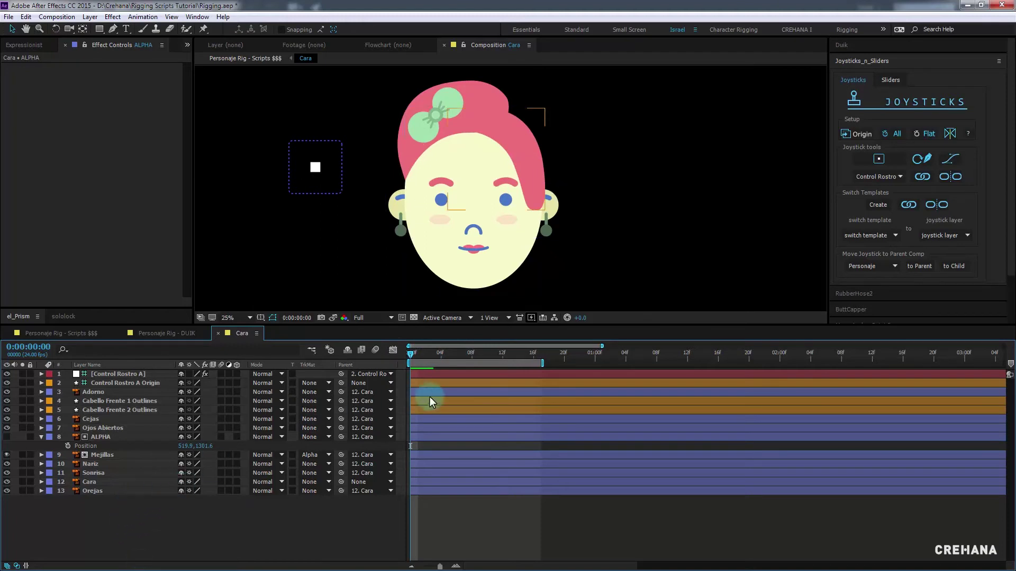
left_click(110, 375)
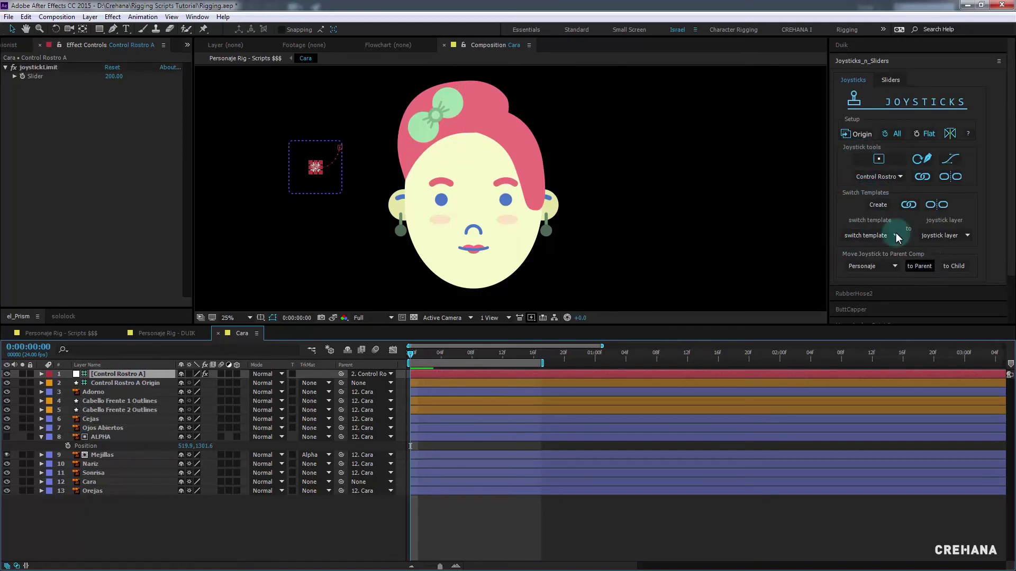
Try binding layers to the Control Rostro joystick and dismiss the no-properties alert
left_click(899, 192)
left_click(920, 178)
left_click(920, 178)
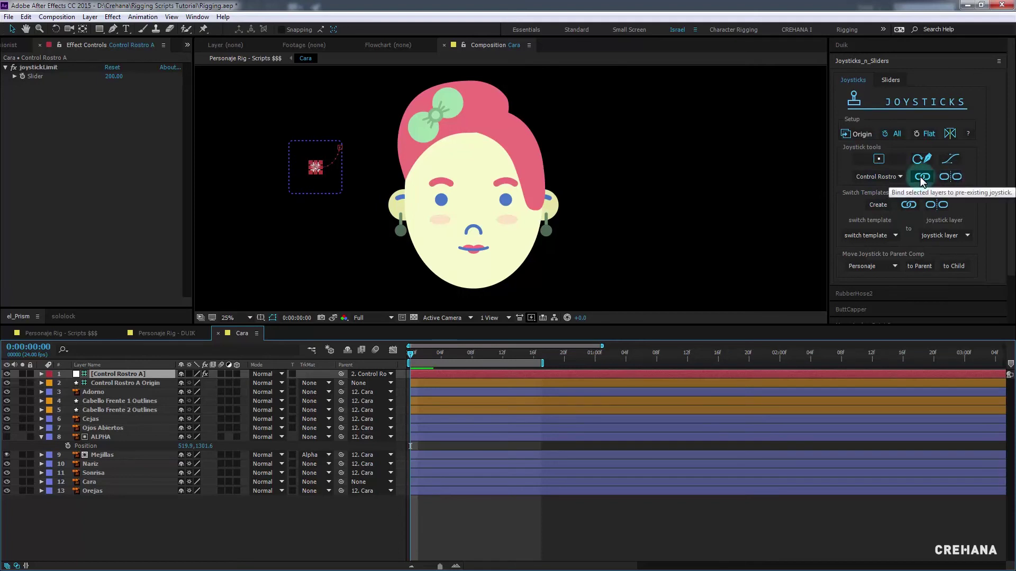
left_click(920, 180)
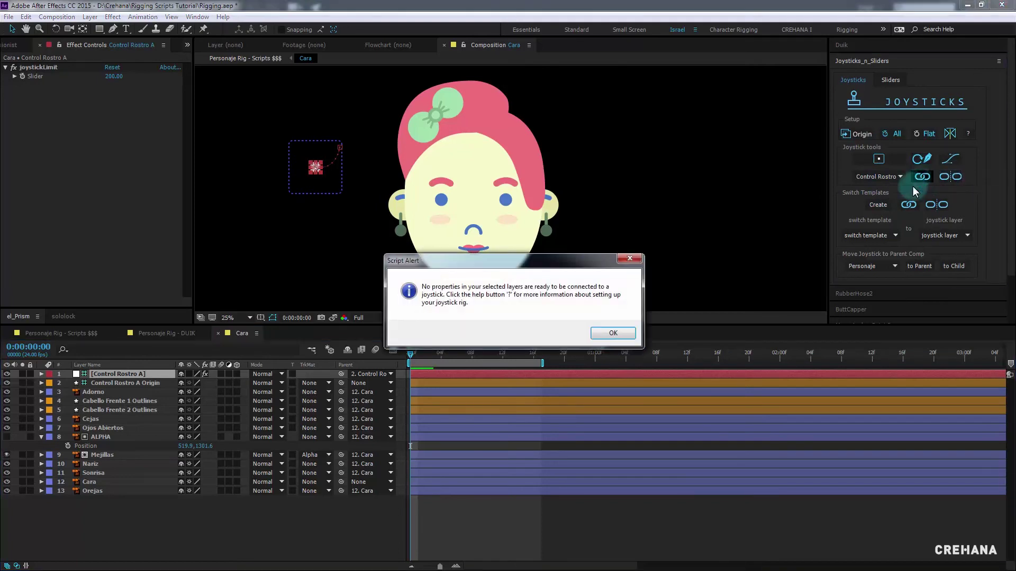
left_click(614, 333)
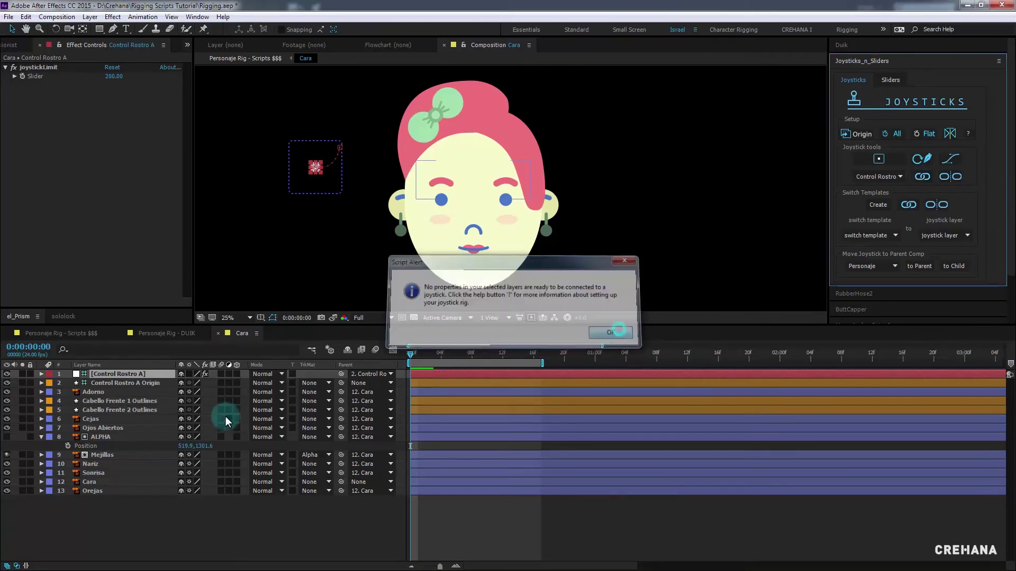
left_click(154, 509)
Bind every face layer except Control Rostro A to the Control Rostro A joystick
key("ctrl+a")
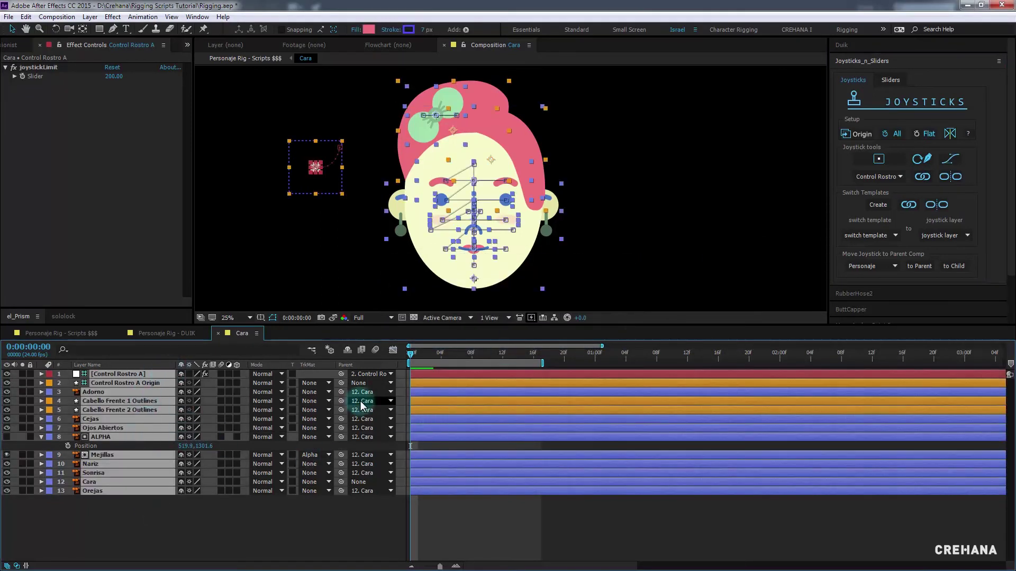
left_click(88, 377, "ctrl")
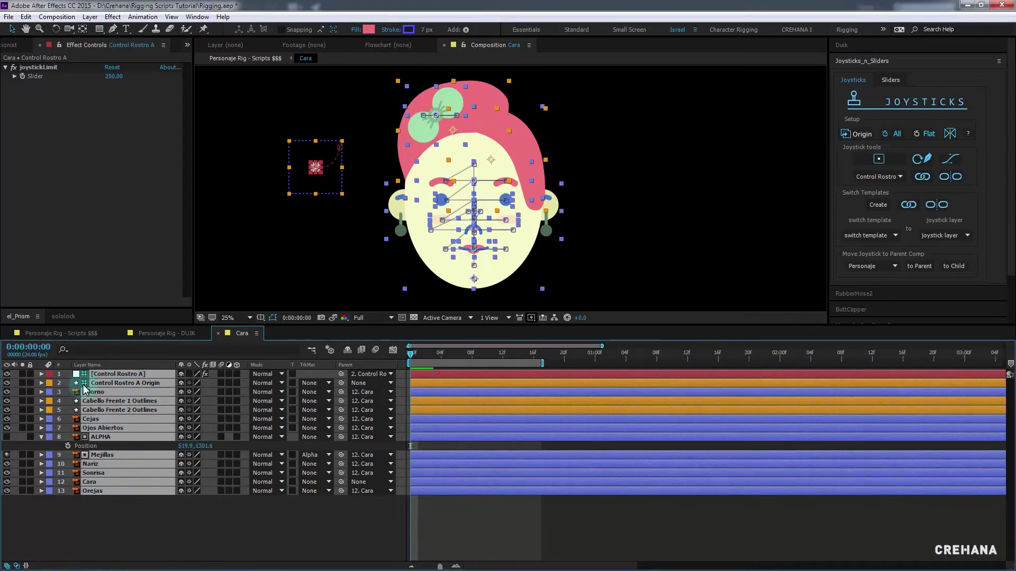
left_click(767, 268)
left_click(923, 179)
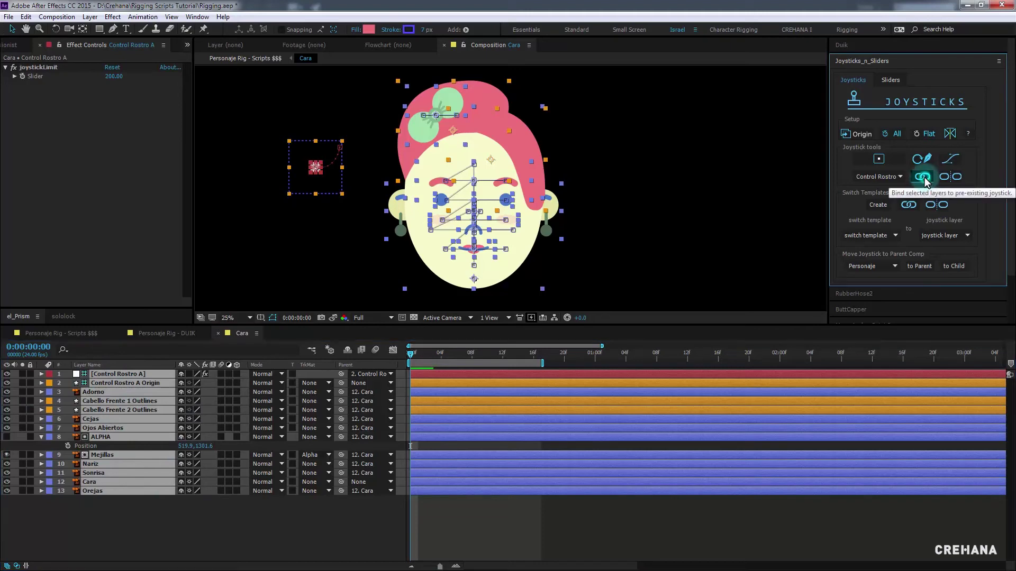
left_click(283, 511)
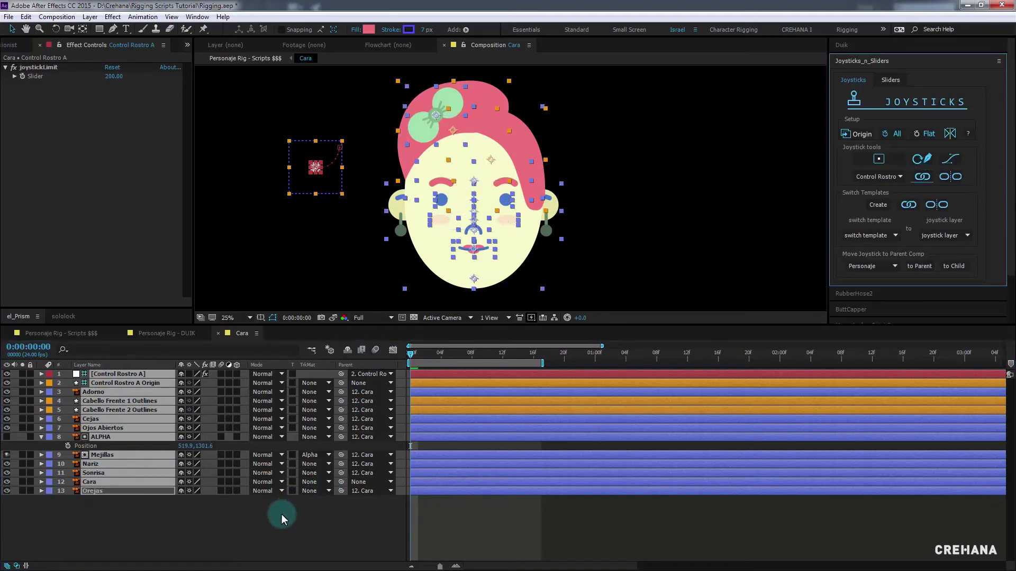
left_click(420, 356)
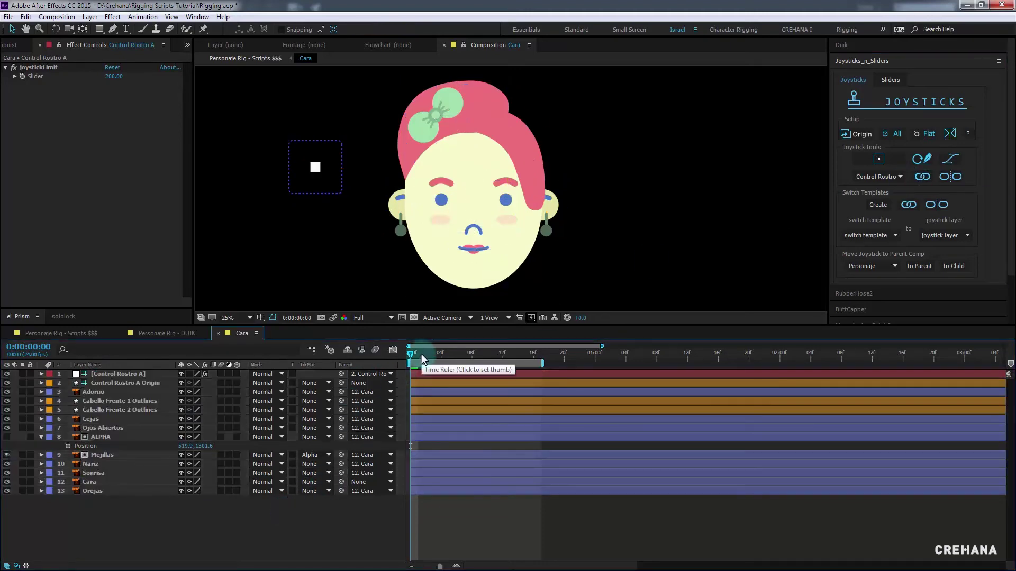
key("space")
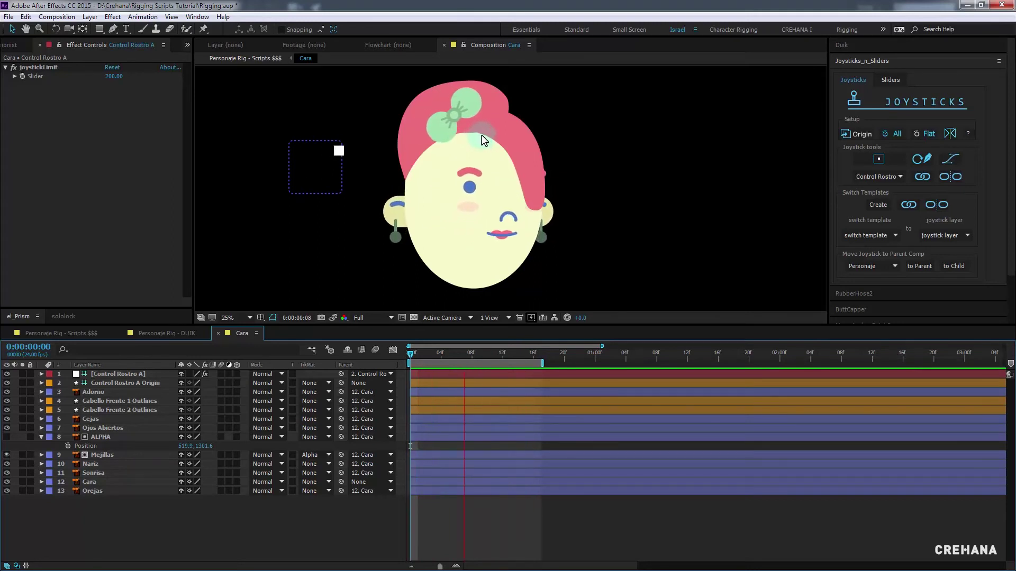
left_click(433, 354)
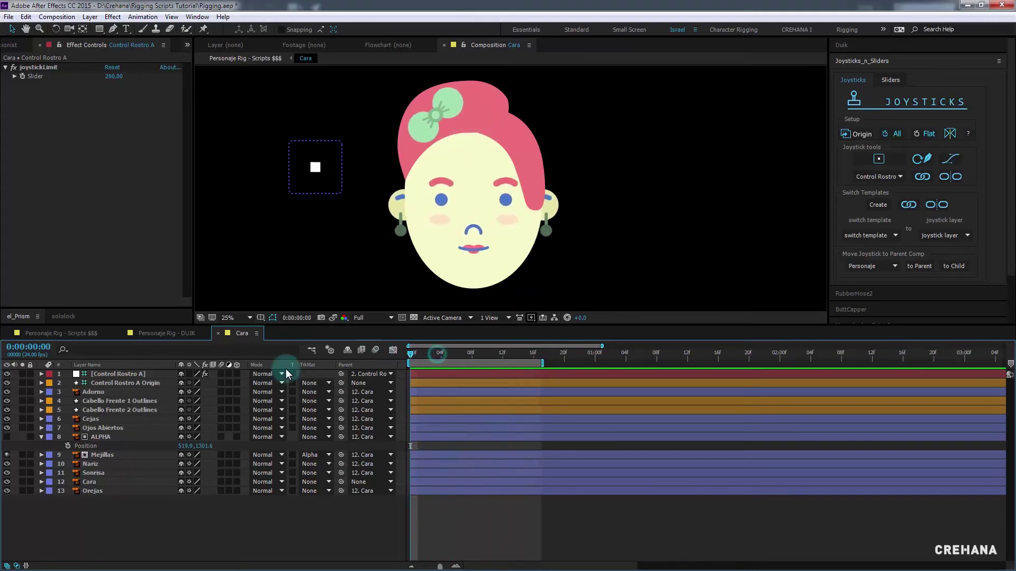
left_click(136, 405)
left_click(808, 507)
left_click(922, 158)
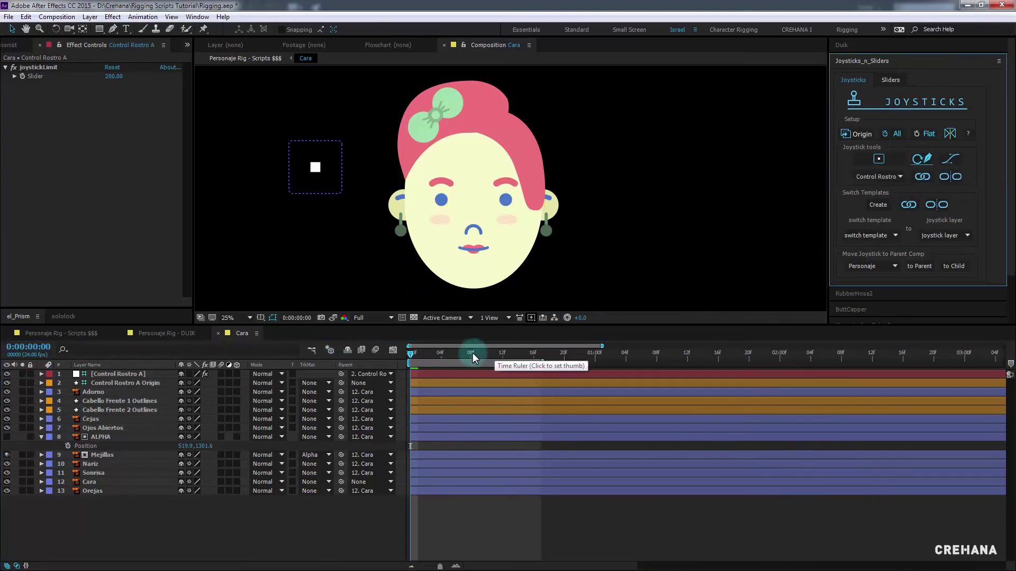
left_click(430, 354)
left_click_drag(403, 351, 388, 351)
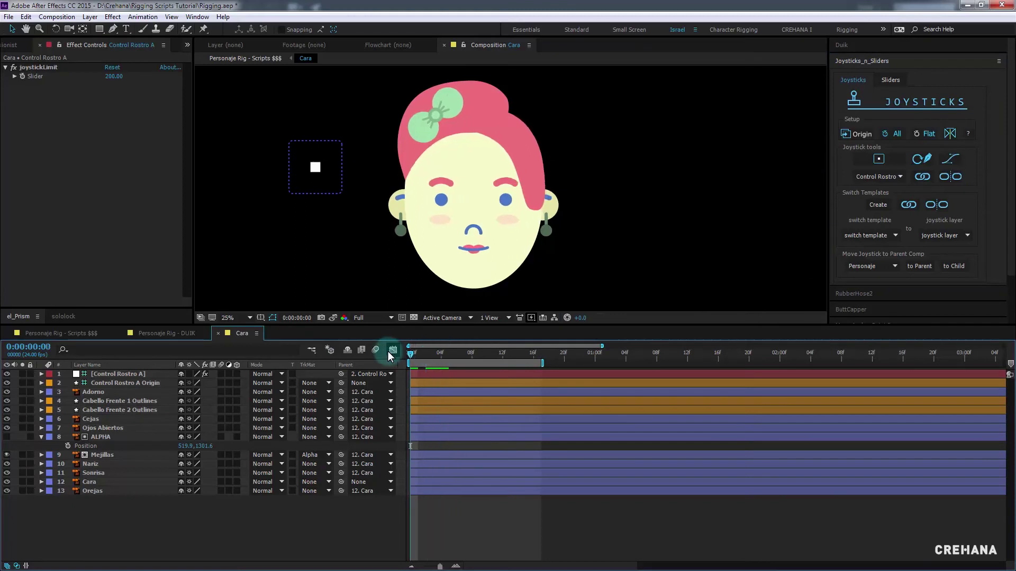
key("space")
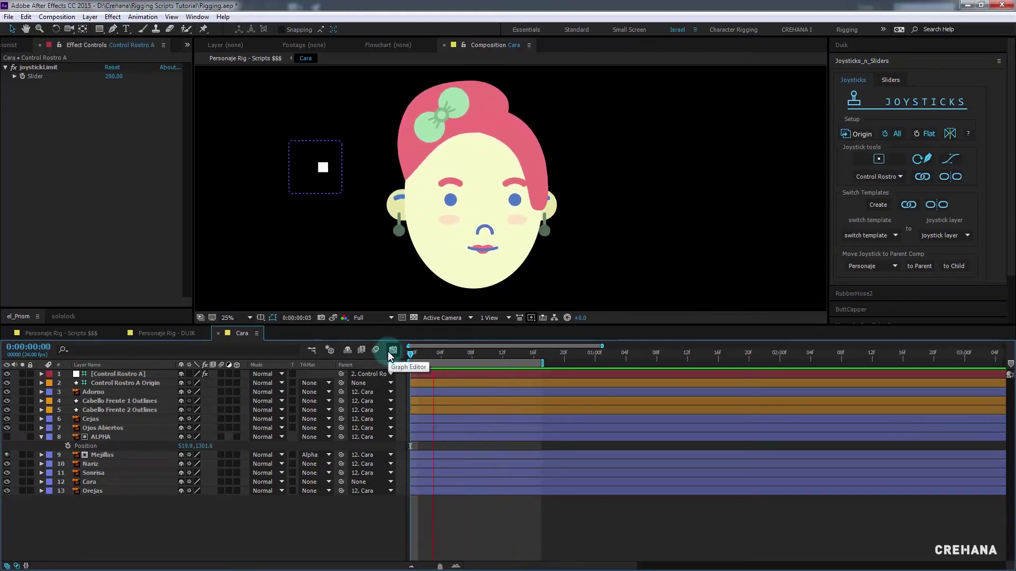
left_click_drag(430, 352, 393, 350)
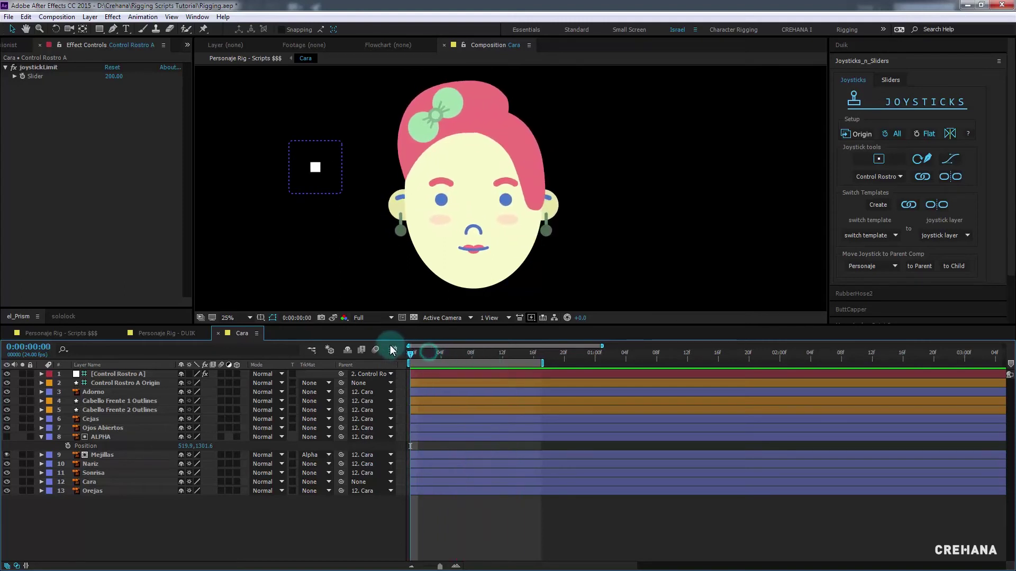
Bake Cara's joystick-driven Position into keyframes and zoom the timeline in on them
left_click(101, 490)
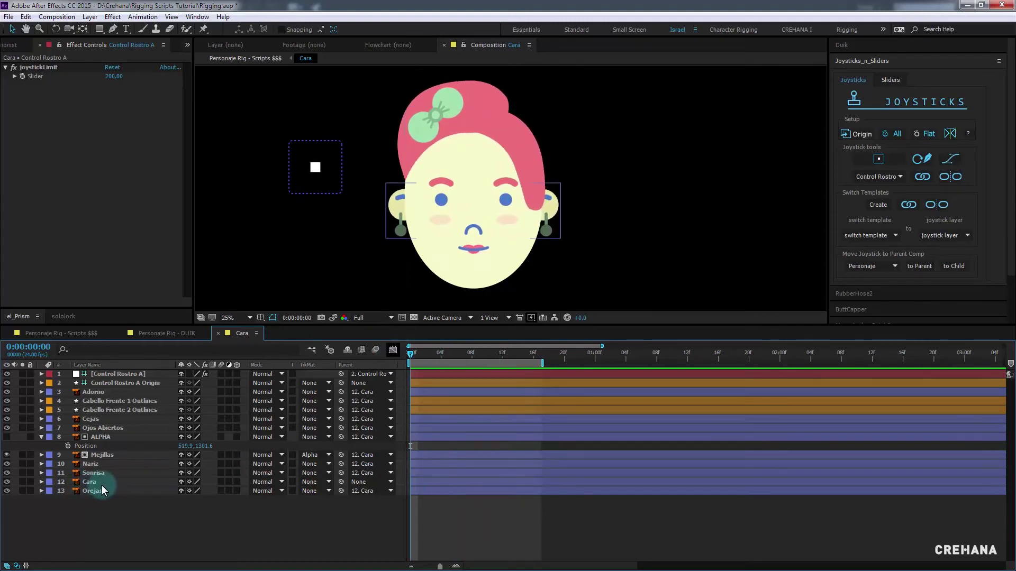
left_click(102, 484)
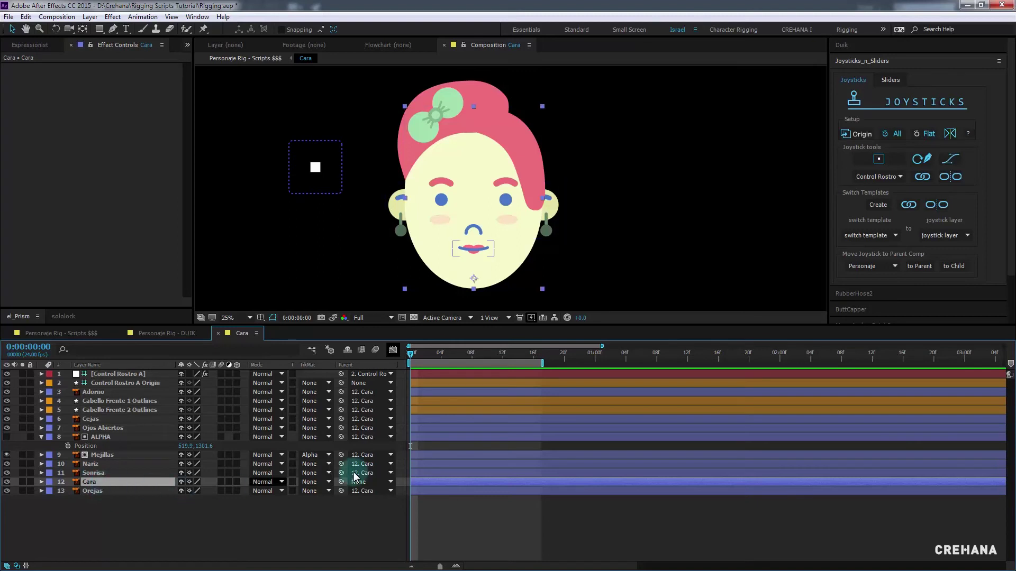
key("p")
left_click(240, 535)
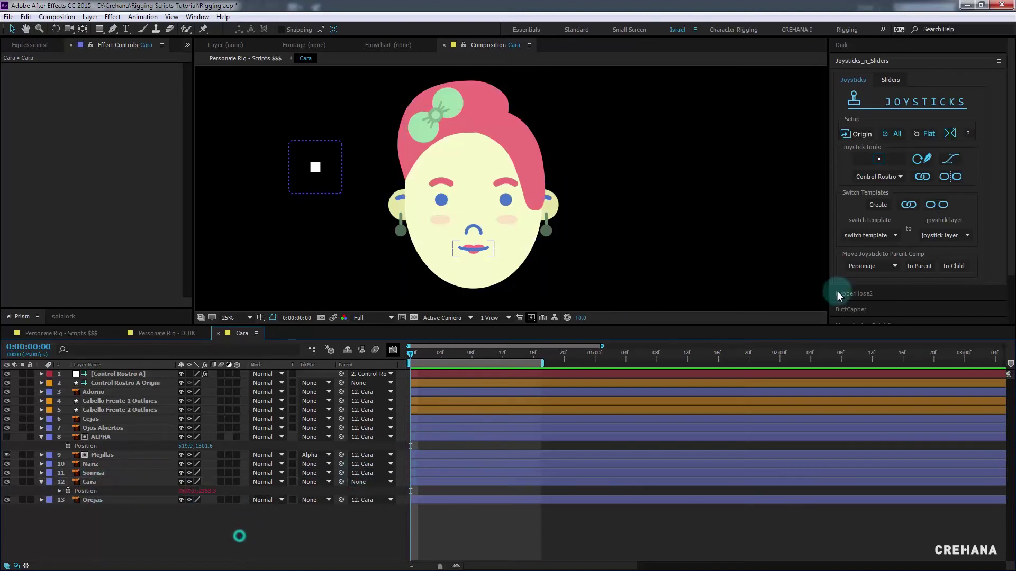
left_click(951, 179)
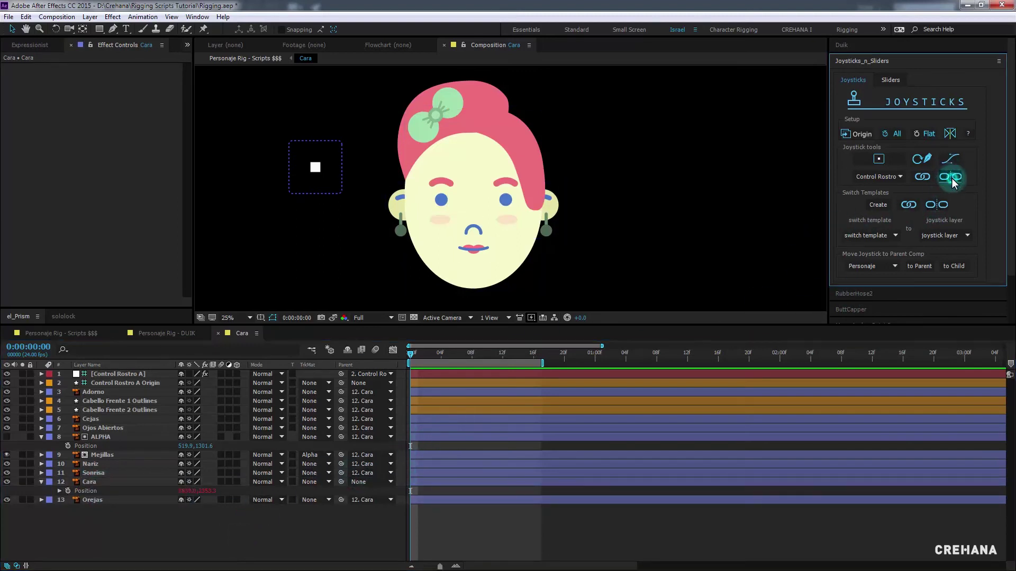
left_click(290, 543)
left_click(91, 482)
key("=")
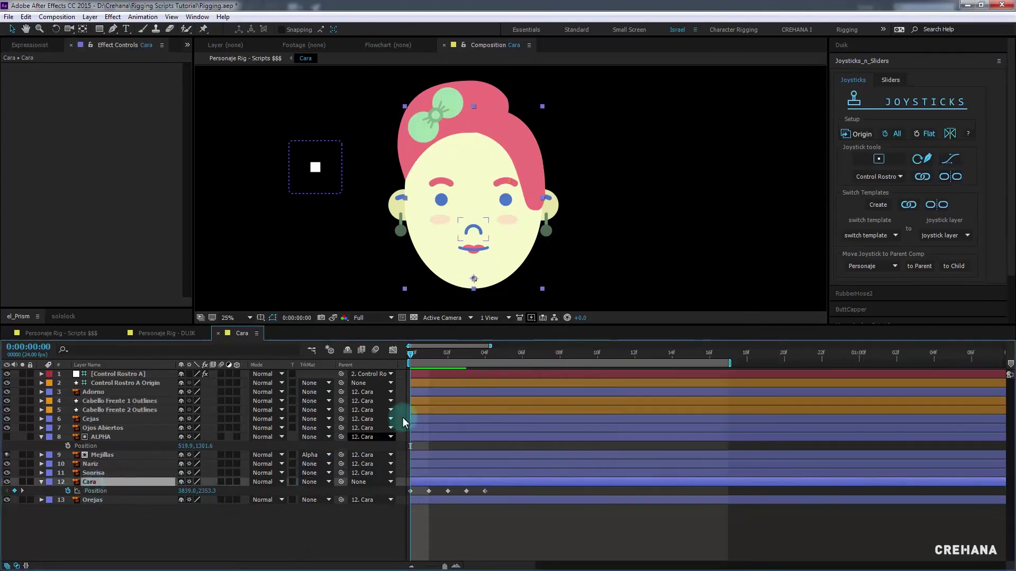
Nudge the Cara face right (to 3879.0) at frame 1 and left at frame 2
left_click(425, 352)
left_click_drag(415, 354, 427, 354)
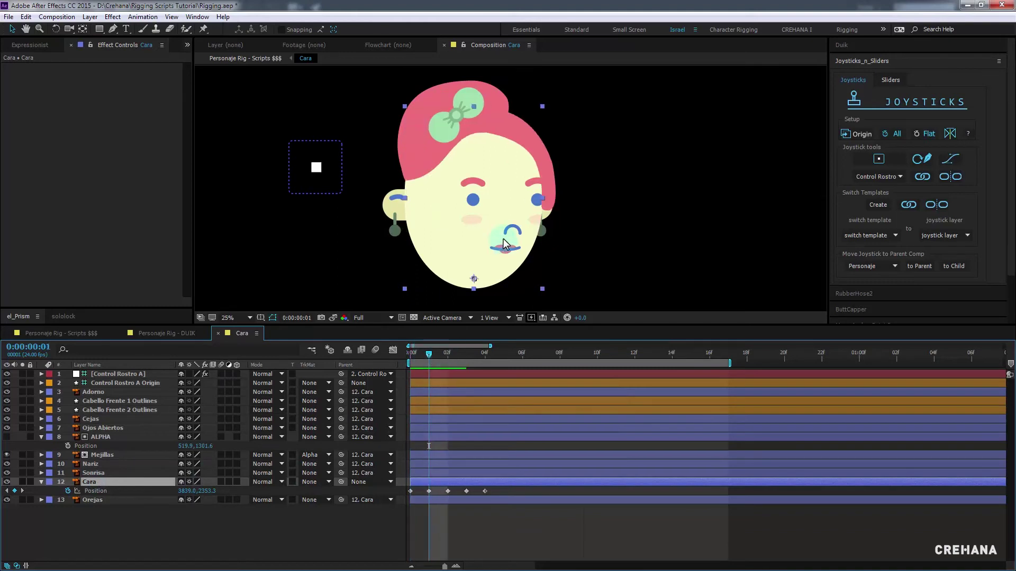
left_click(373, 424)
left_click(428, 491)
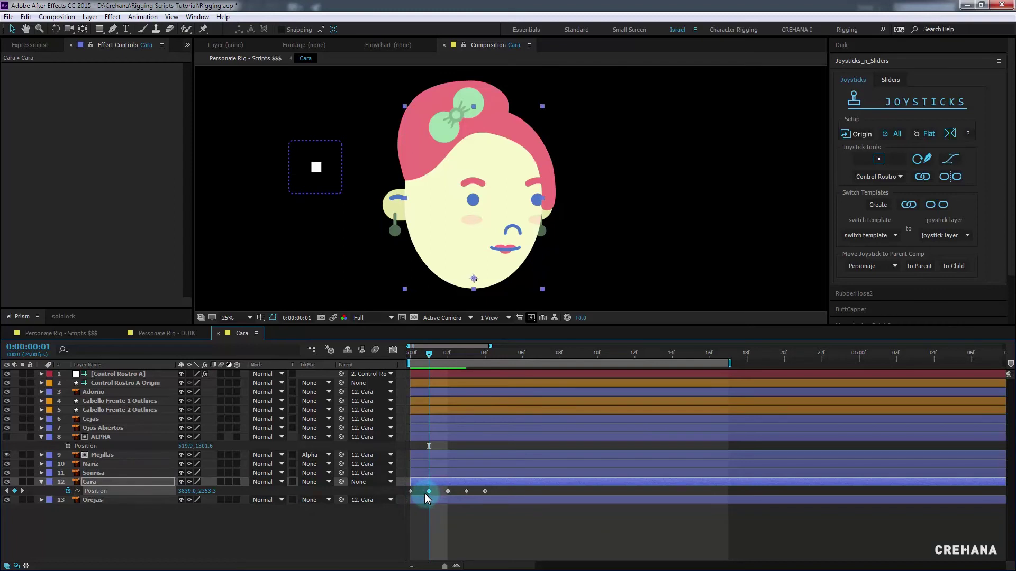
key("shift+Right")
key("shift+Right")
key("shift+Right")
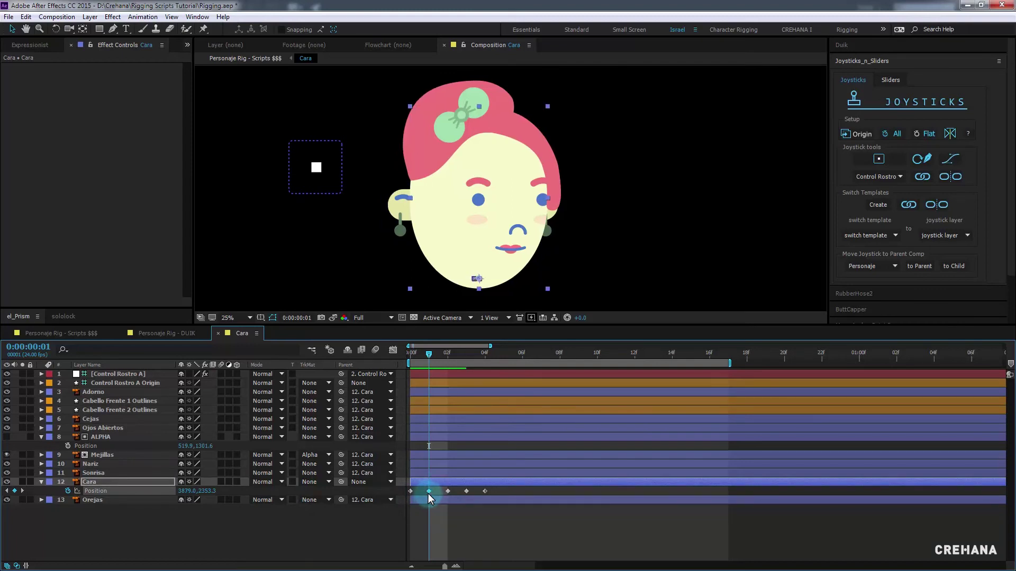
left_click(487, 278)
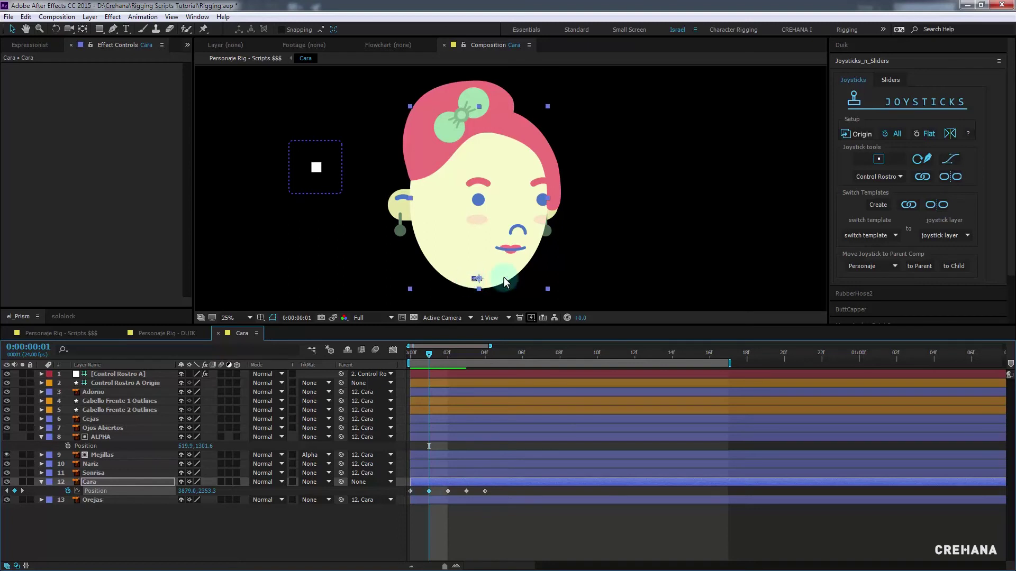
left_click(439, 353)
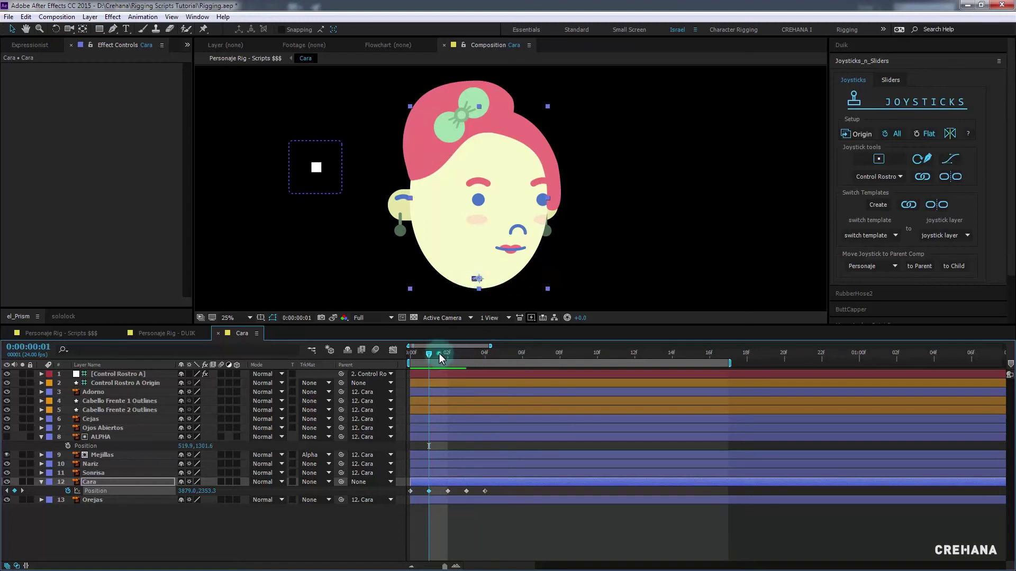
left_click(444, 491)
key("shift+Left")
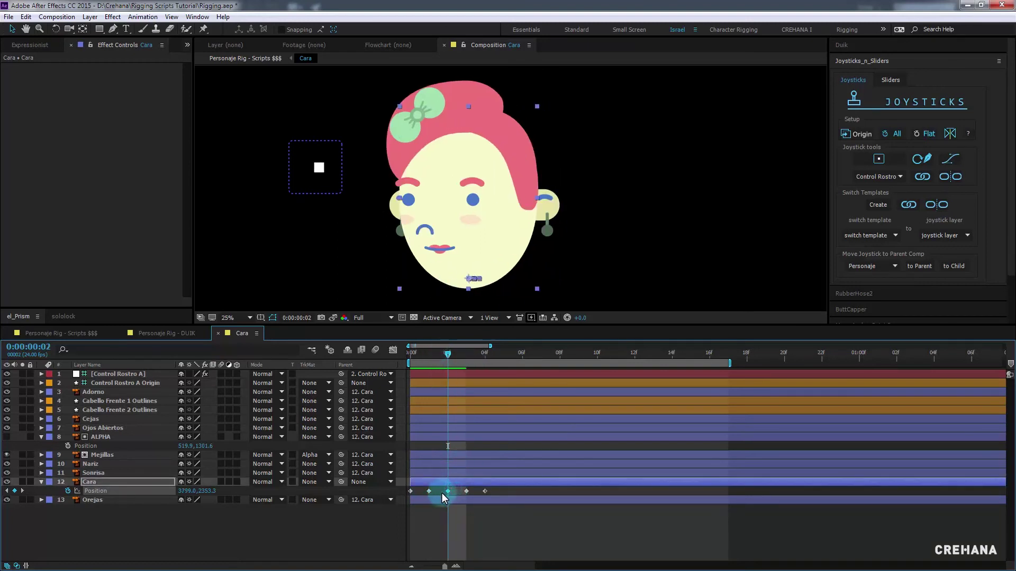
Nudge Cara up at frame 3 and down at frame 4, then return to frame 0
left_click(471, 353)
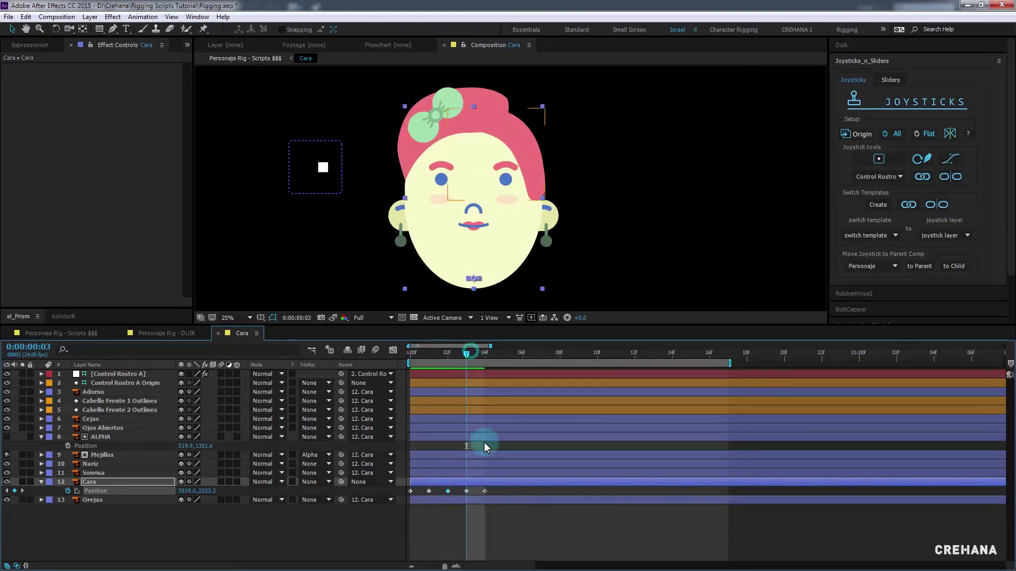
left_click(464, 492)
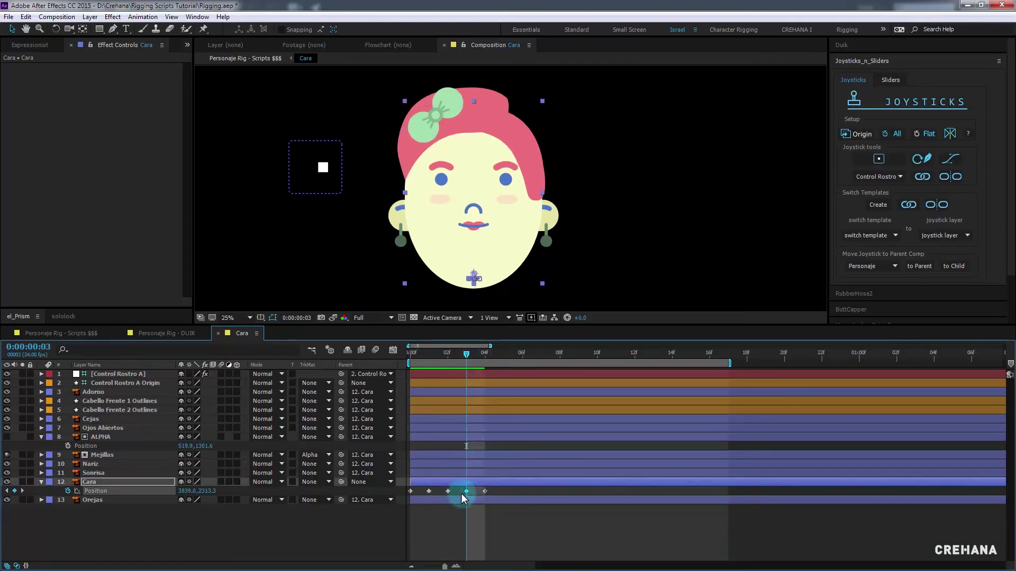
key("shift+Up")
left_click_drag(505, 356, 486, 354)
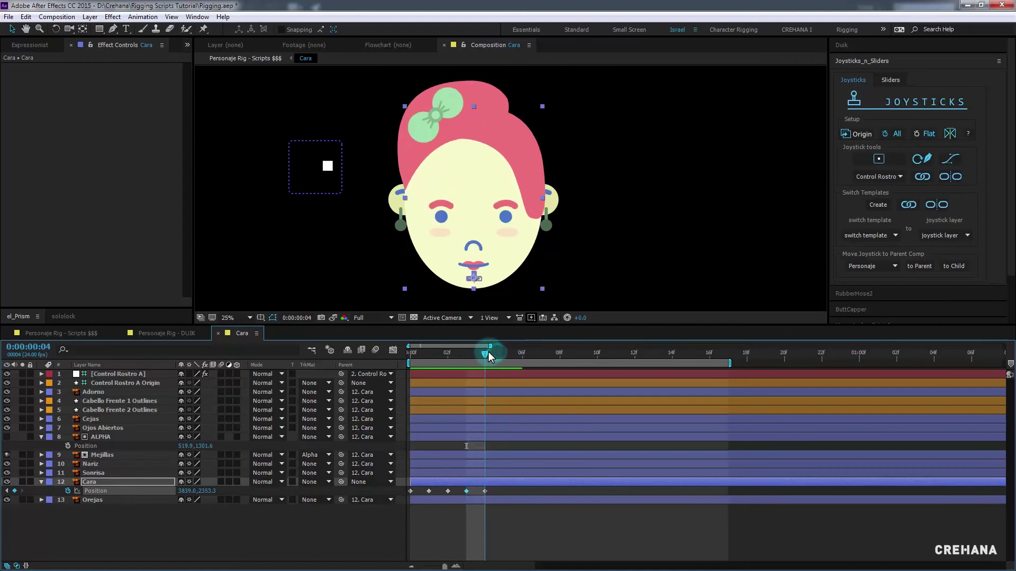
left_click(480, 492)
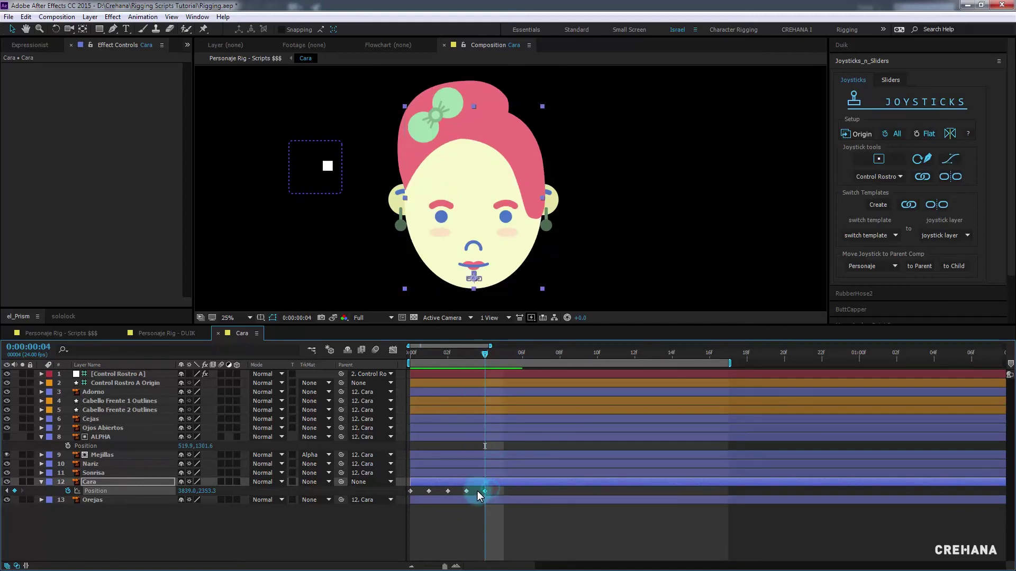
key("shift+Down")
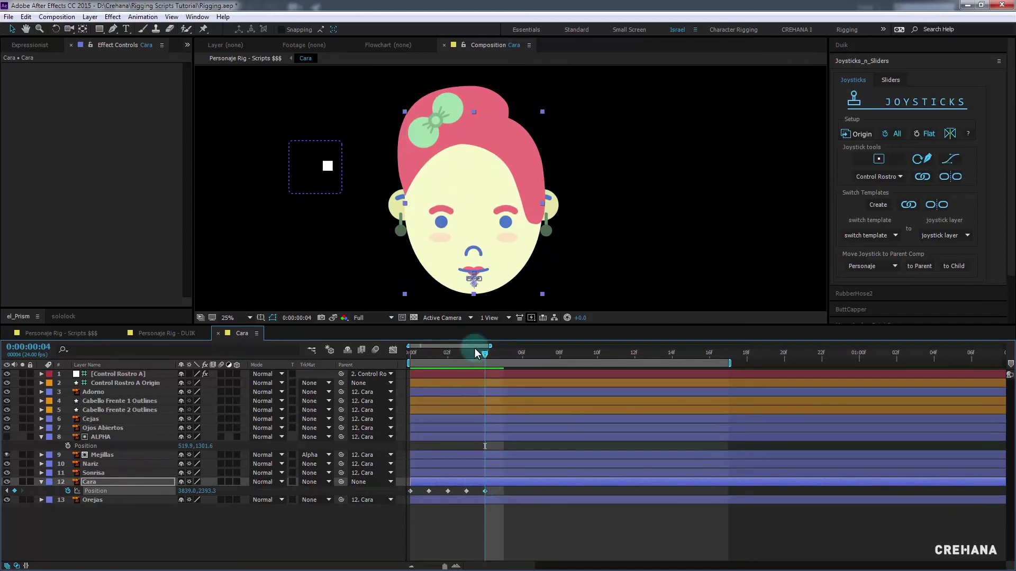
left_click(485, 264)
left_click_drag(455, 356, 407, 354)
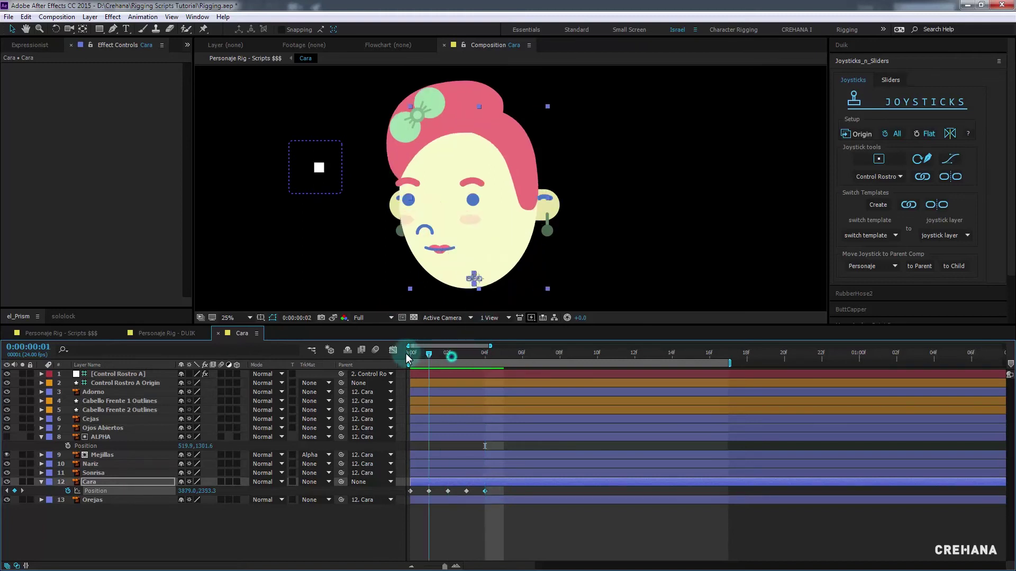
left_click(189, 522)
Link all face layers' keyframed poses to the Control Rostro joystick, then select Ojos Abiertos
key("ctrl+a")
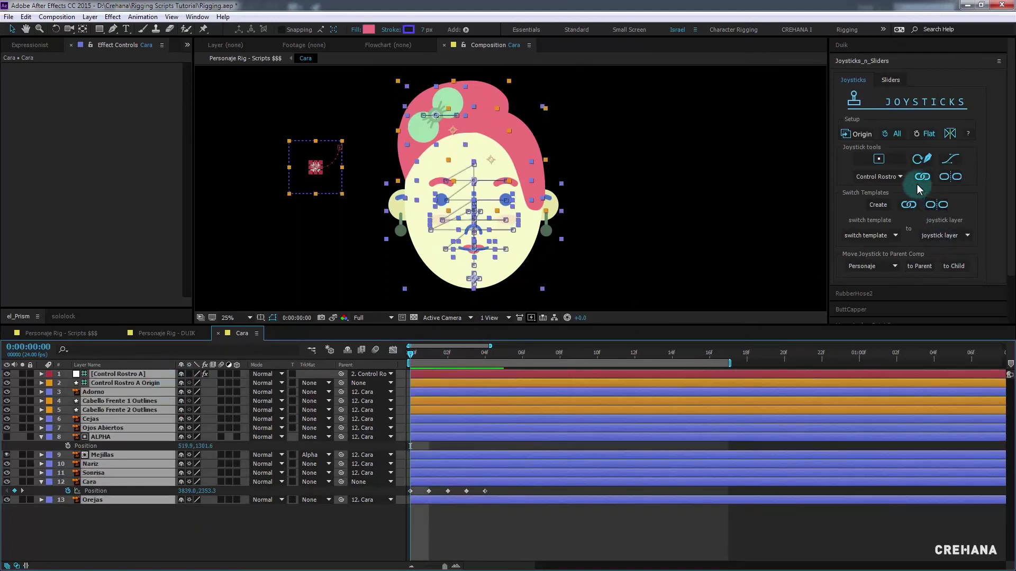
left_click(923, 176)
left_click(408, 400)
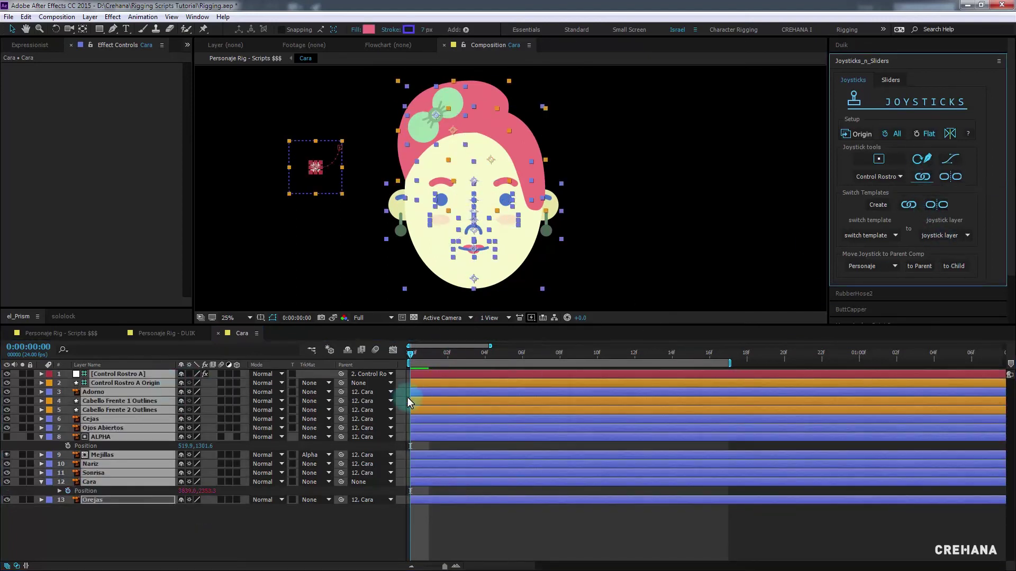
left_click(161, 522)
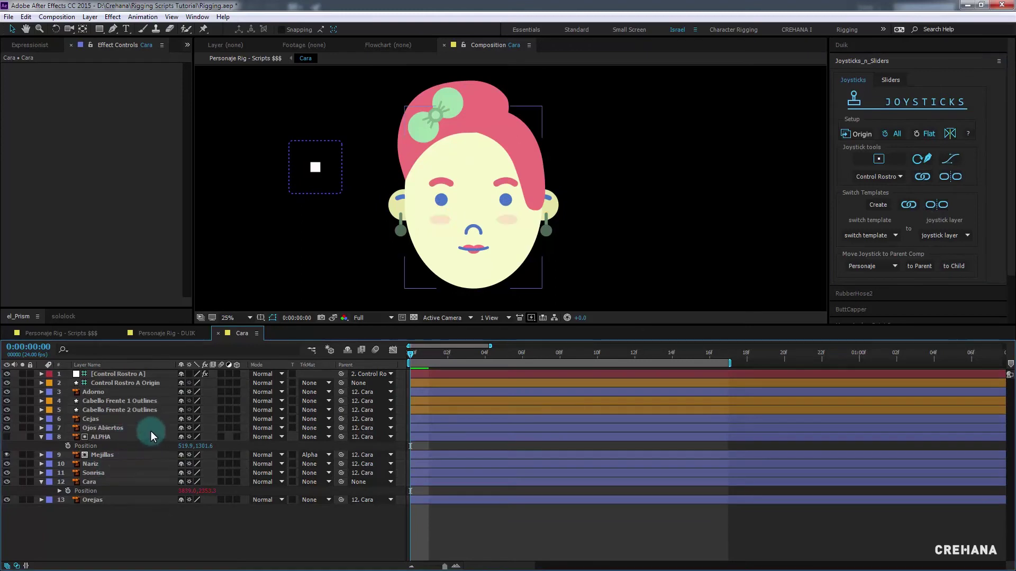
left_click(113, 428)
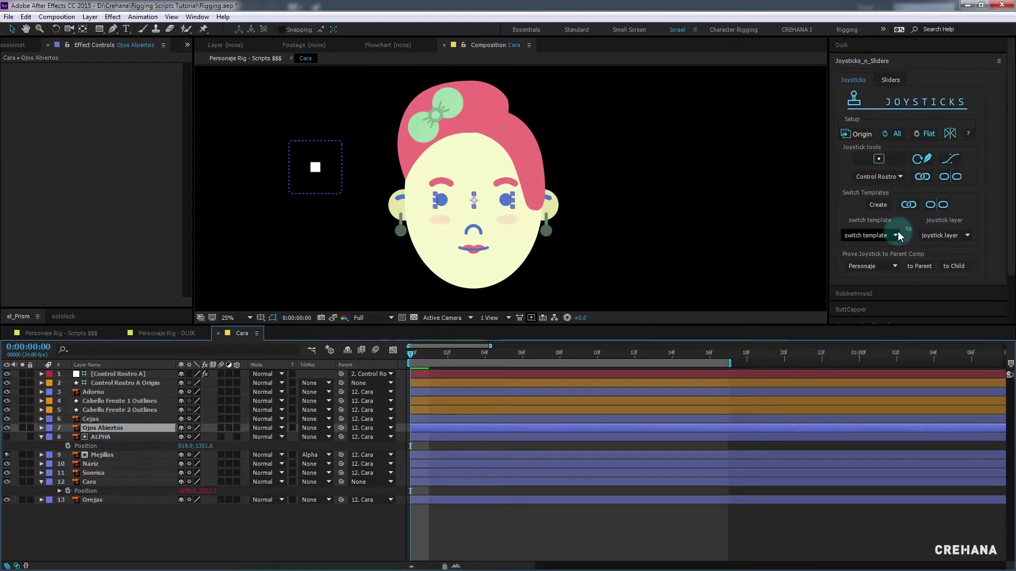
left_click(952, 165)
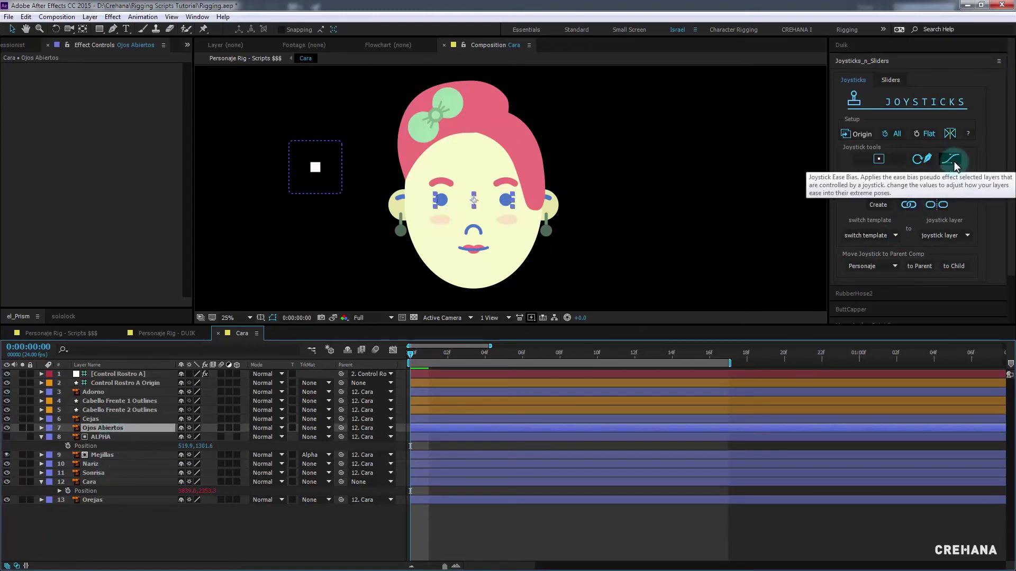
Add Joystick Ease Bias to Ojos Abiertos with Right, Left, Up and Down at 30%
left_click(446, 293)
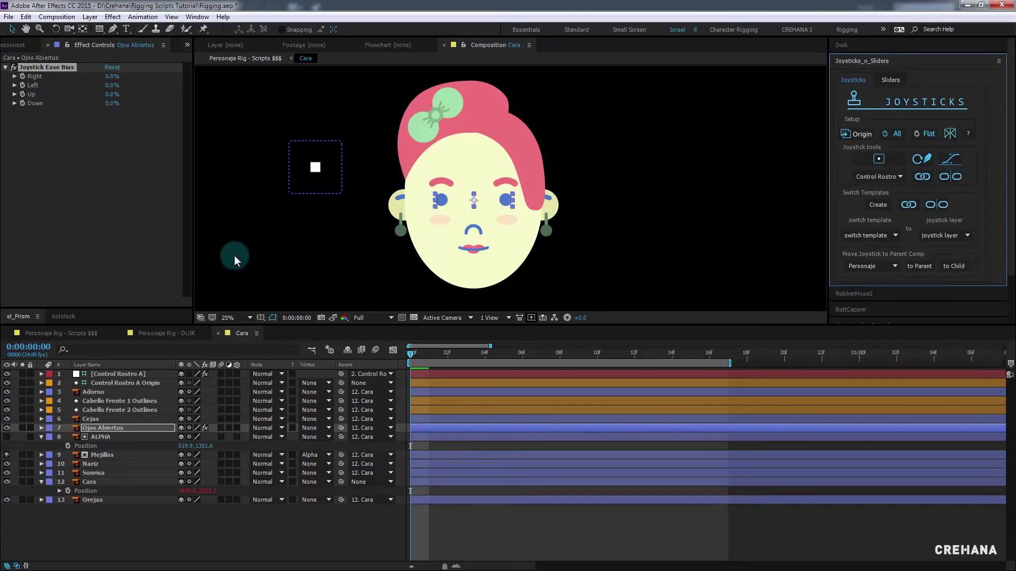
left_click(112, 78)
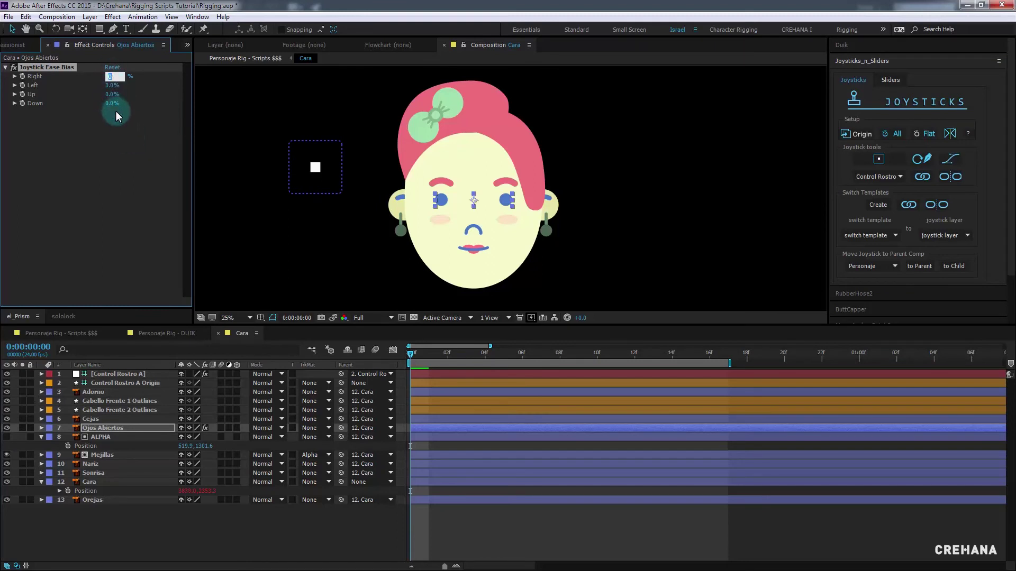
left_click(104, 136)
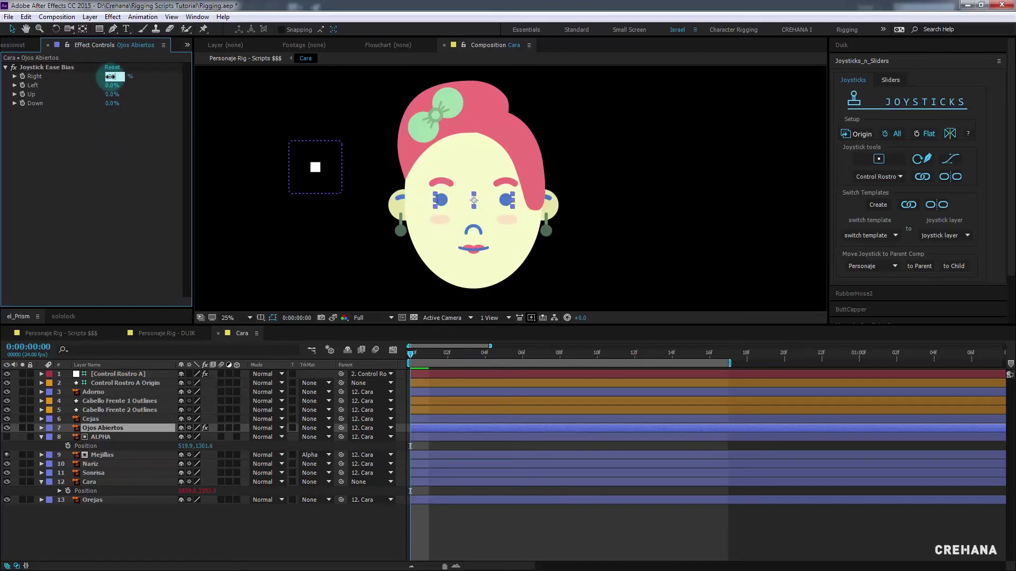
type("30")
key("Tab")
type("30.")
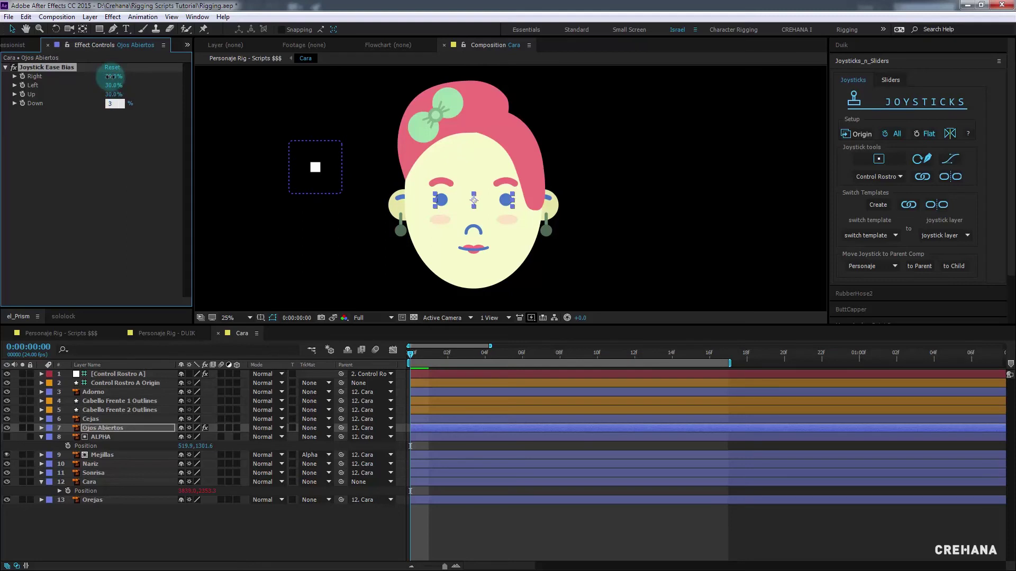
type("0")
key("Tab")
left_click(79, 148)
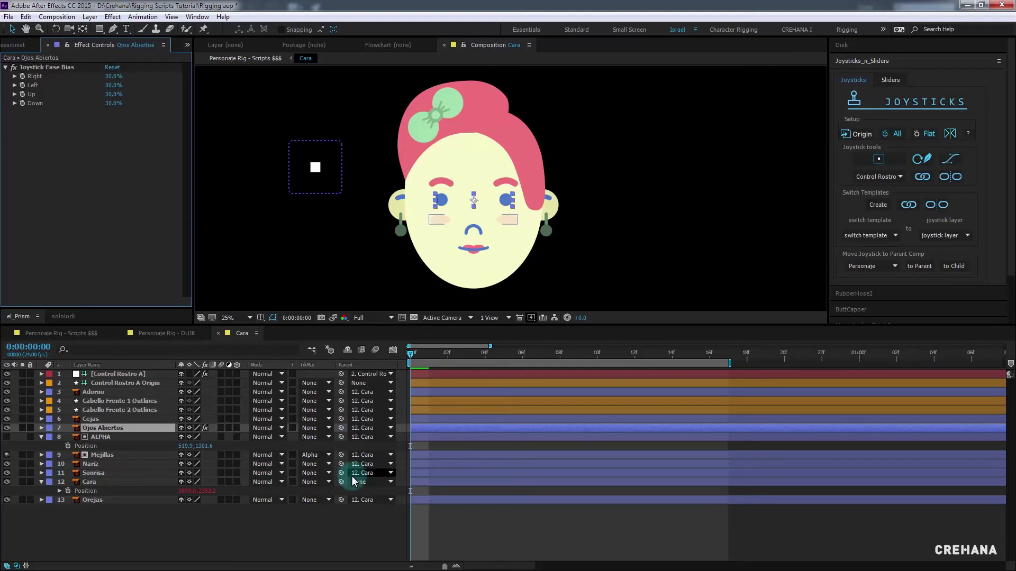
Preview the face rig from Control Rostro A Origin, stop it, and show Cara's parent comps
left_click(332, 531)
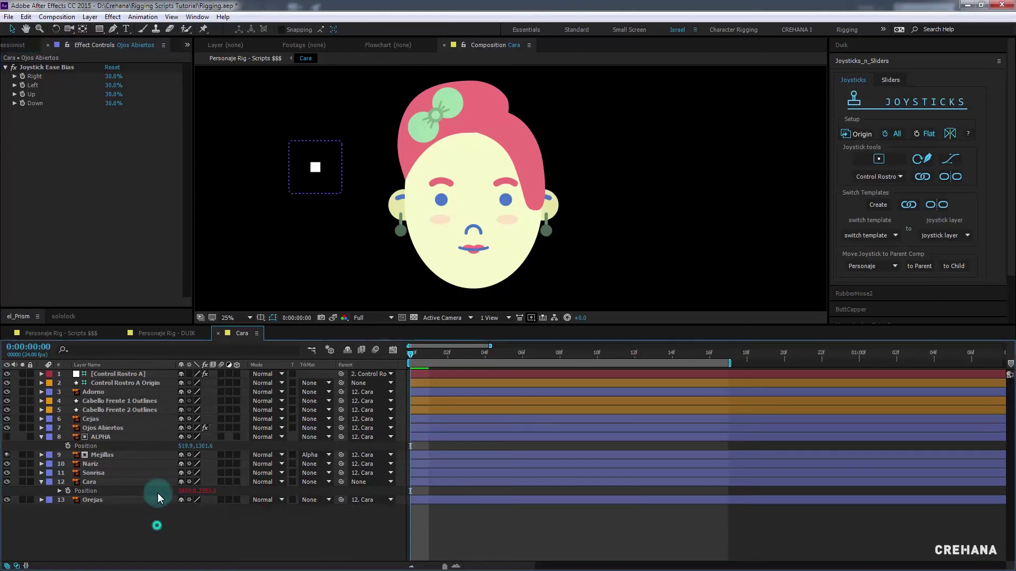
left_click(148, 382)
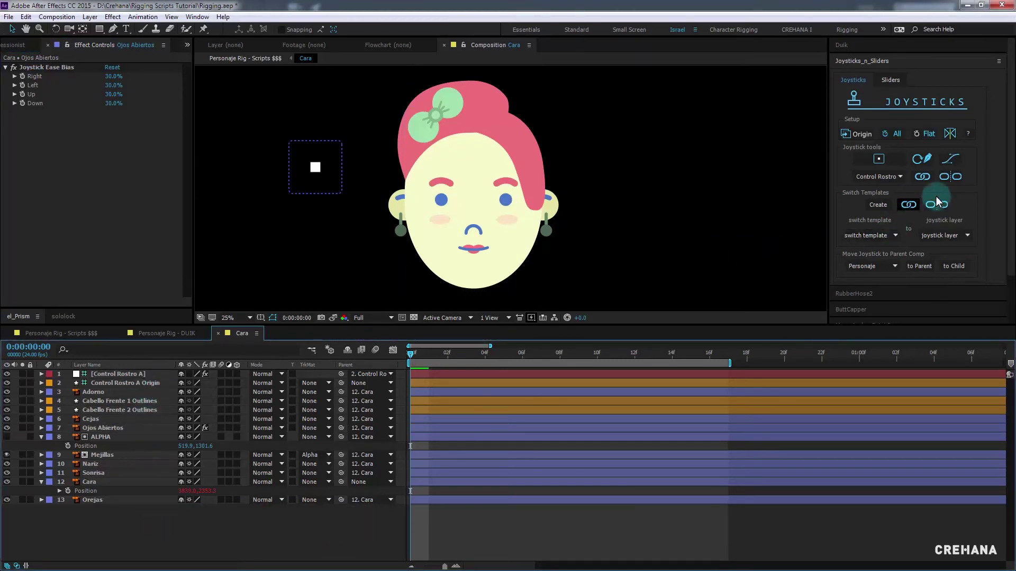
left_click(921, 160)
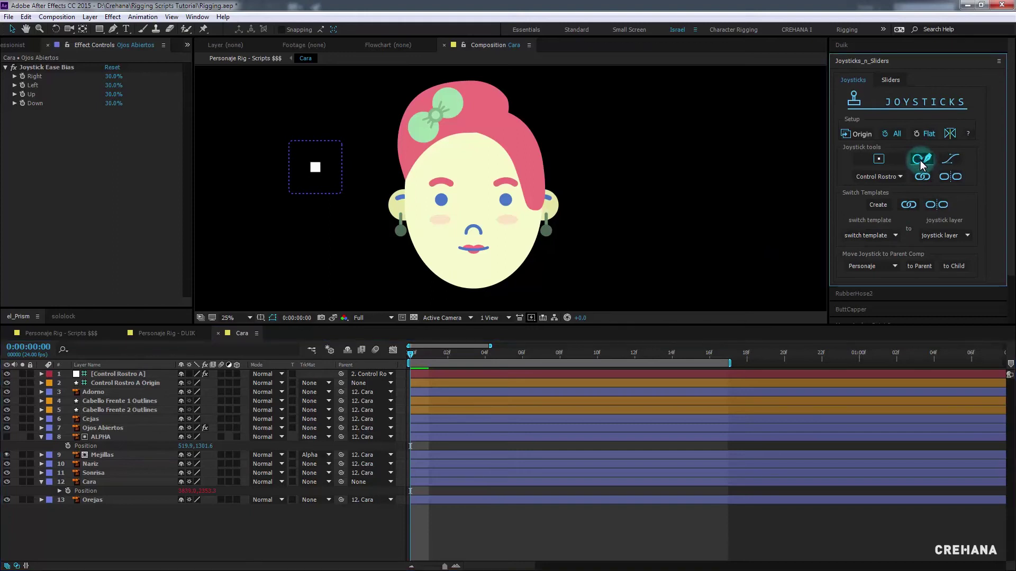
left_click(342, 525)
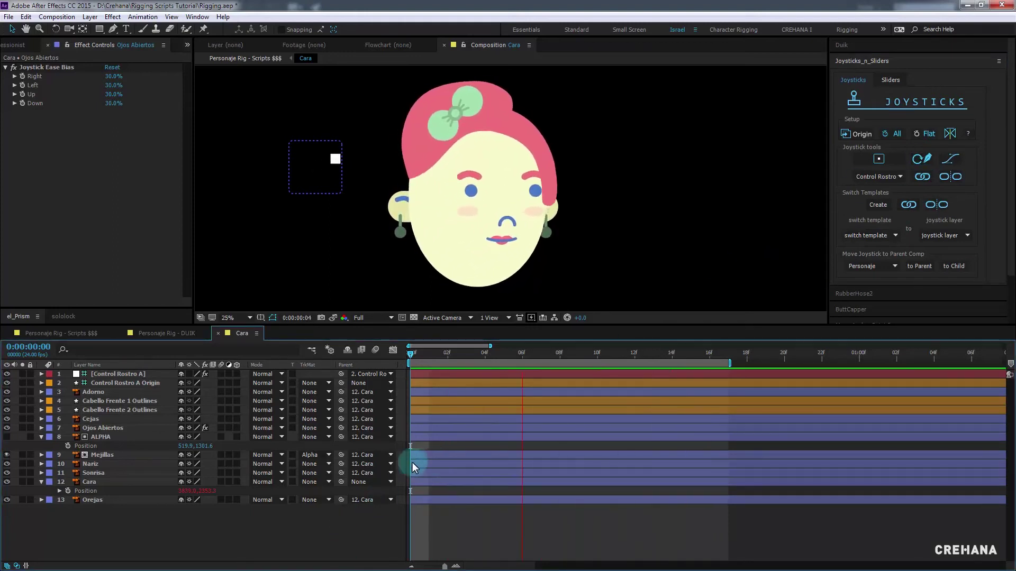
left_click(411, 351)
key("shift")
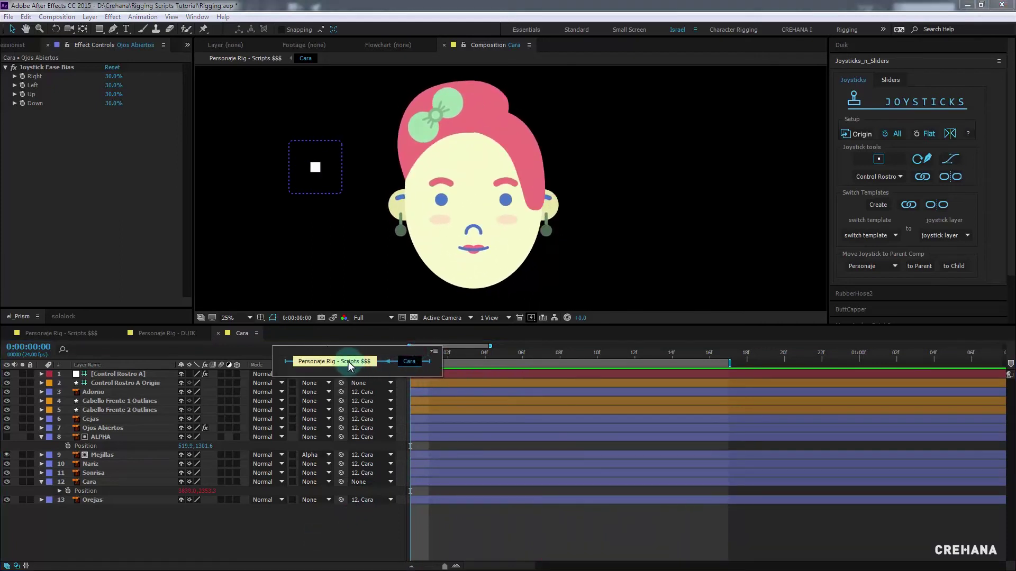
End the Personaje Rig - Scripts $$$ work area at 0:00:01:01, loop-preview it, then open Personaje Rig - DUIK
left_click(341, 362)
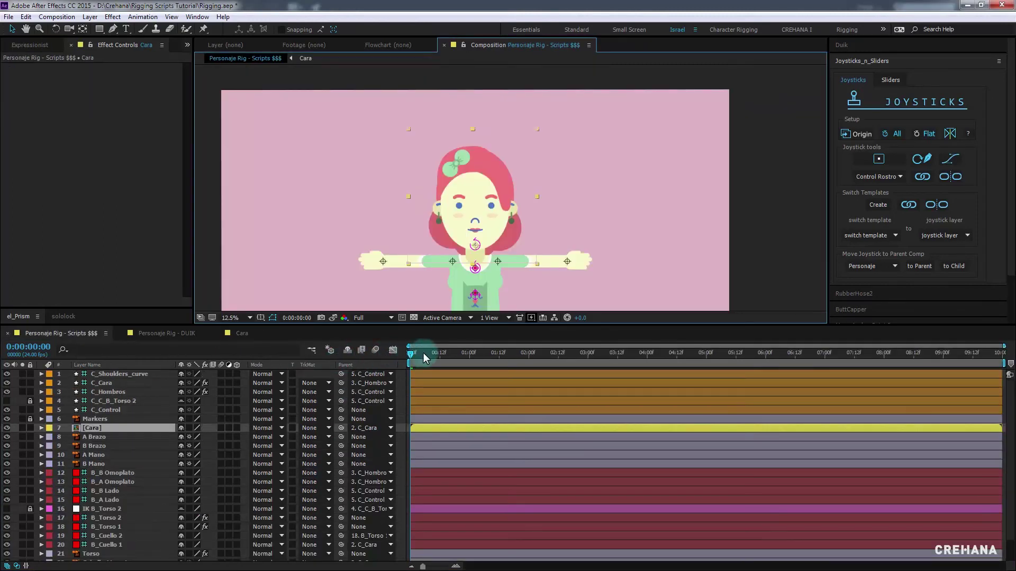
left_click_drag(420, 352, 471, 344)
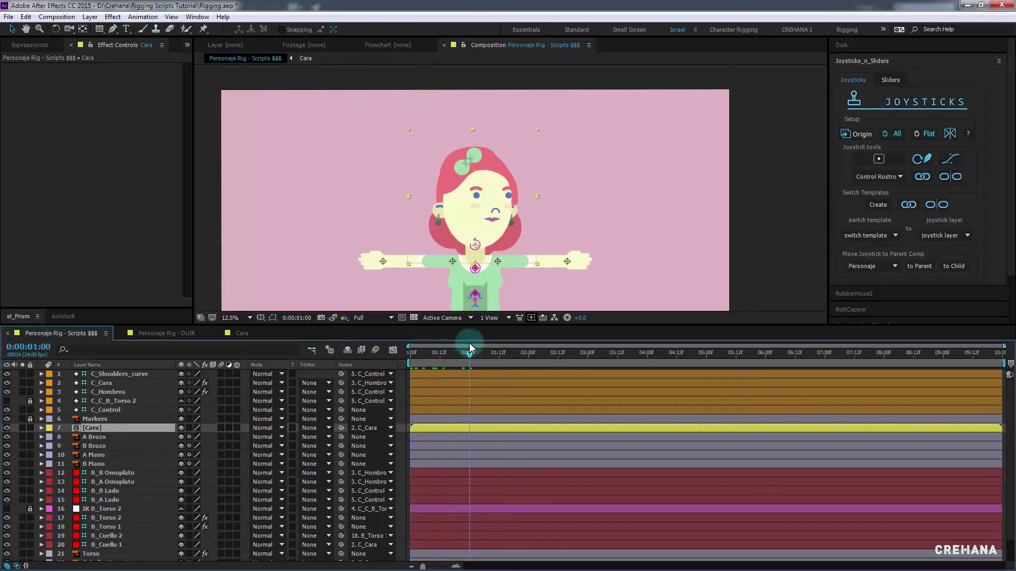
key("n")
key("space")
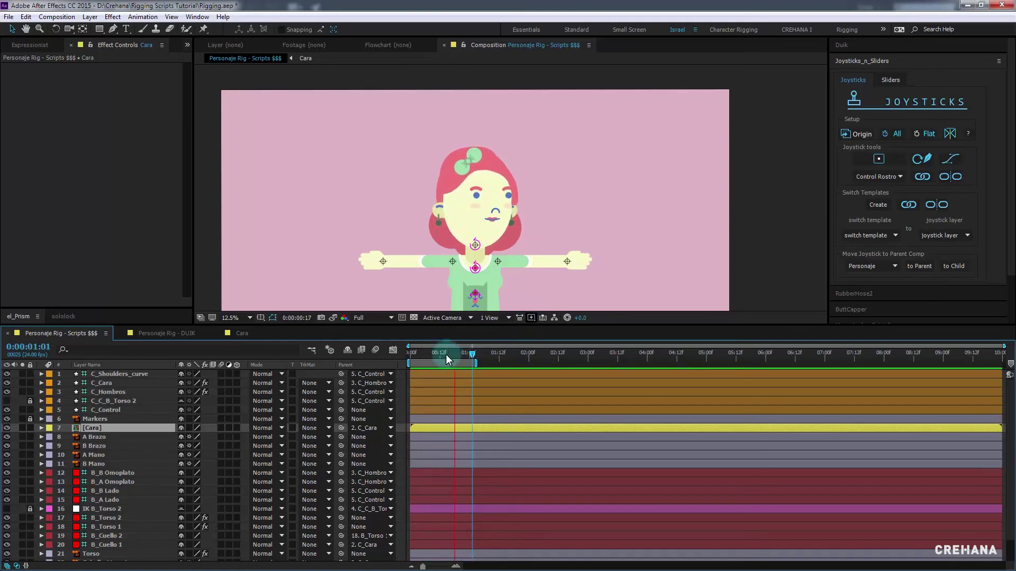
left_click_drag(445, 354, 405, 353)
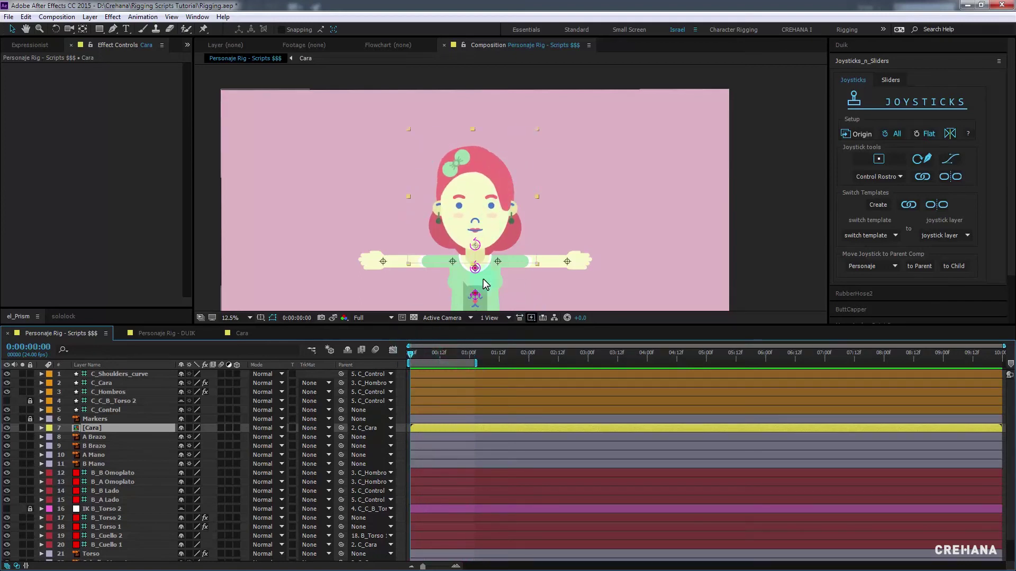
left_click(160, 335)
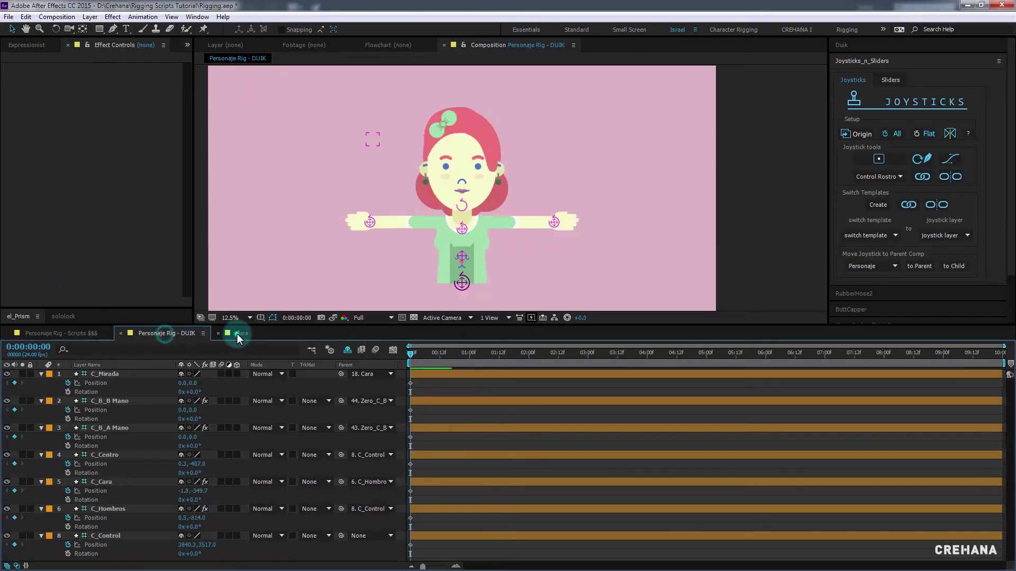
In the Cara comp, pose the Control Rostro A joystick at frame 20 and extend the work area
left_click(237, 334)
left_click(430, 376)
key("p")
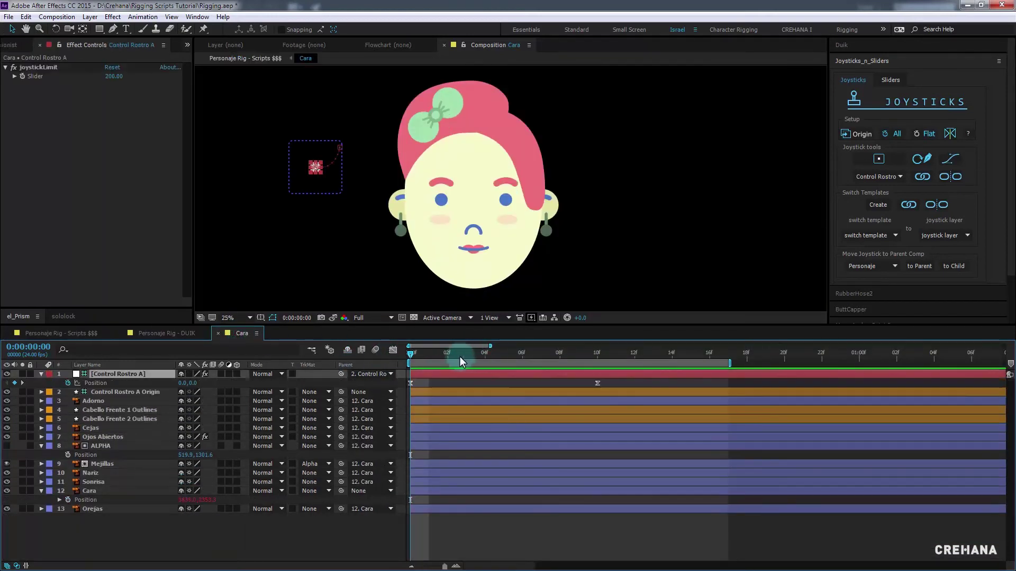
left_click(583, 353)
key("minus")
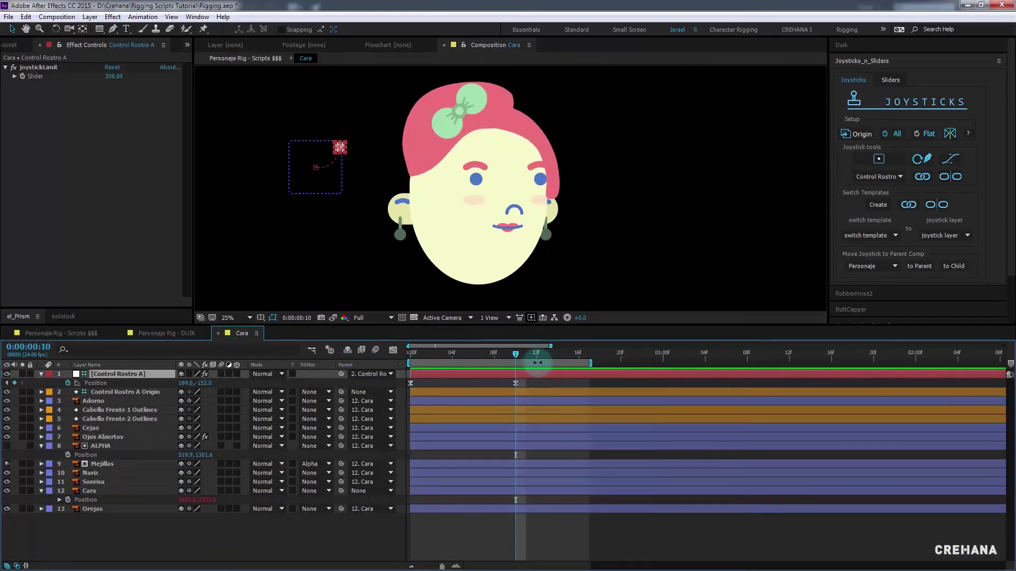
key("shift+Page_Down")
mouse_move(340, 147)
left_mouse_down()
mouse_move(345, 168)
mouse_move(308, 196)
mouse_move(294, 142)
left_mouse_up()
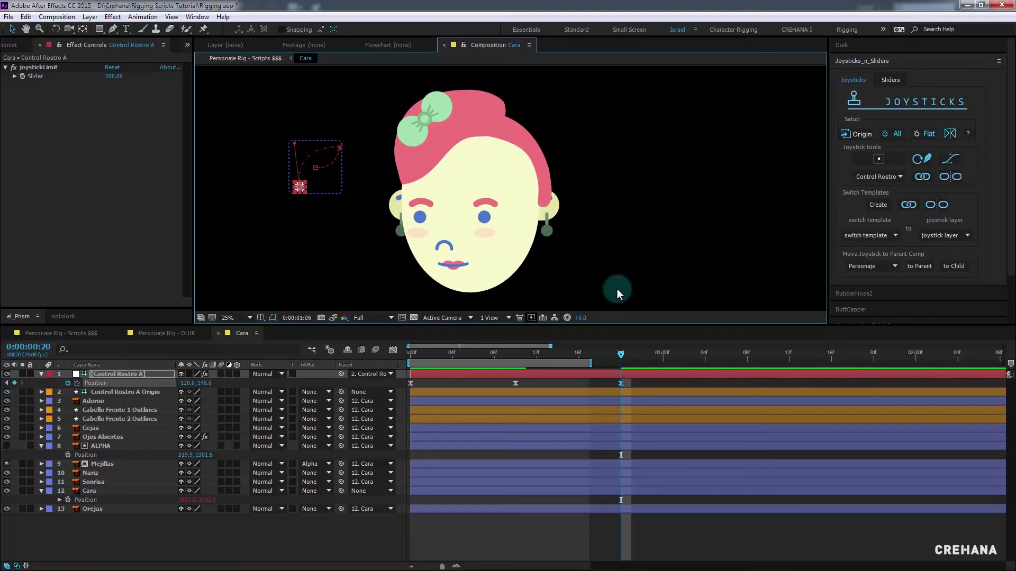
key("shift+Page_Down")
key("n")
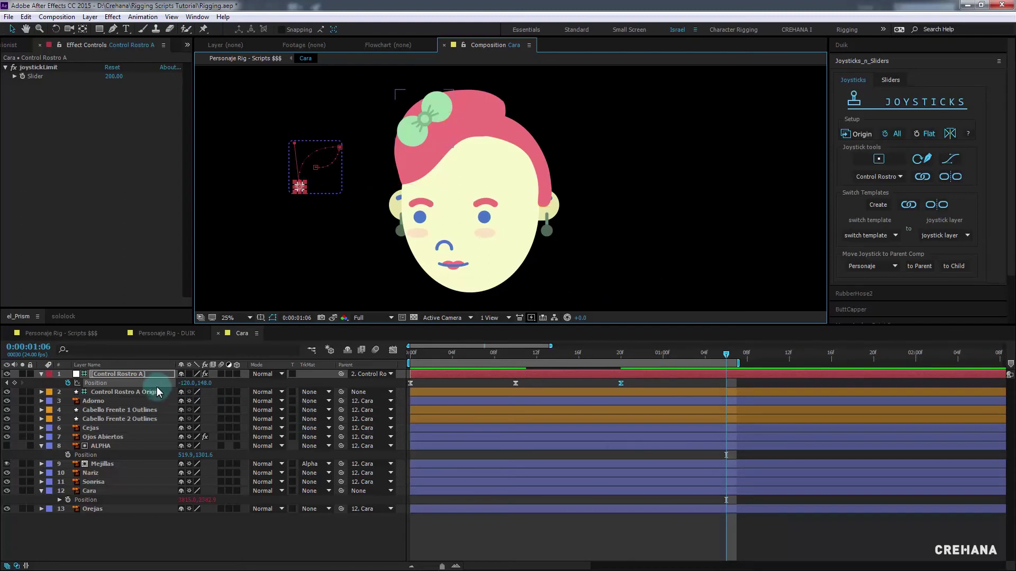
left_click(141, 374)
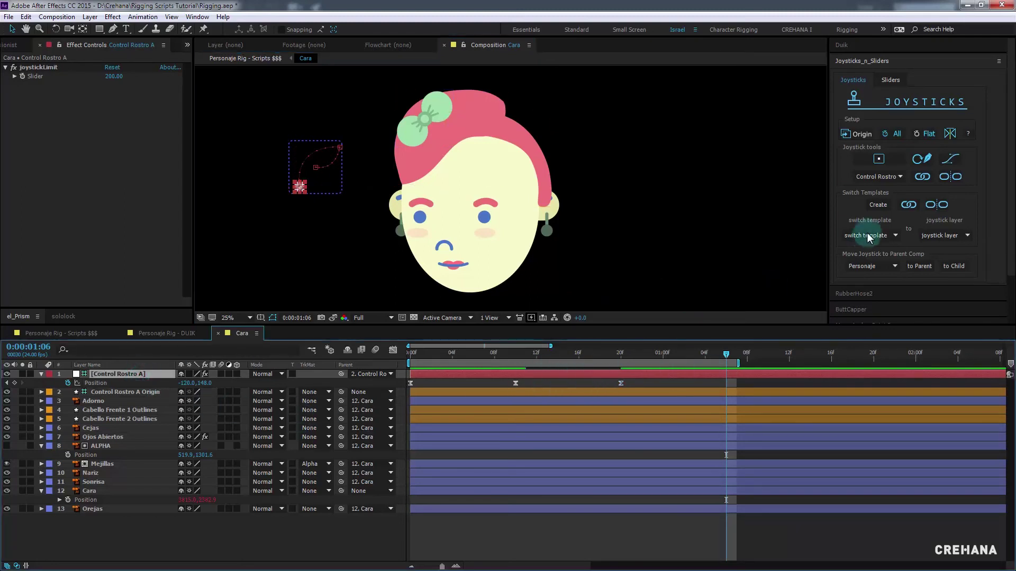
left_click(925, 159)
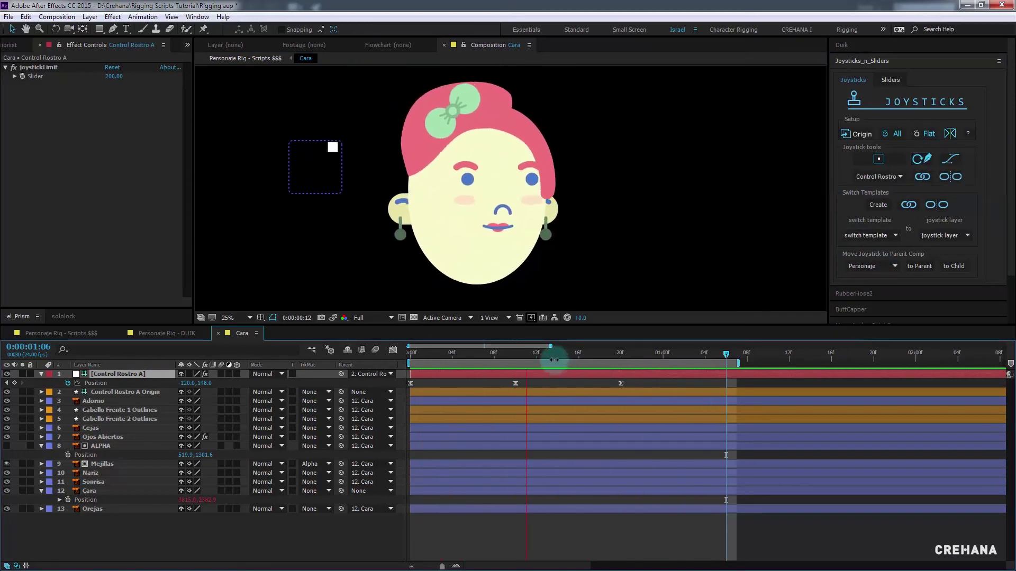
Retime the middle Position keyframe to frame 10, add a hold keyframe at frame 18, and lengthen the work area
left_click_drag(528, 352, 516, 362)
left_click(516, 382)
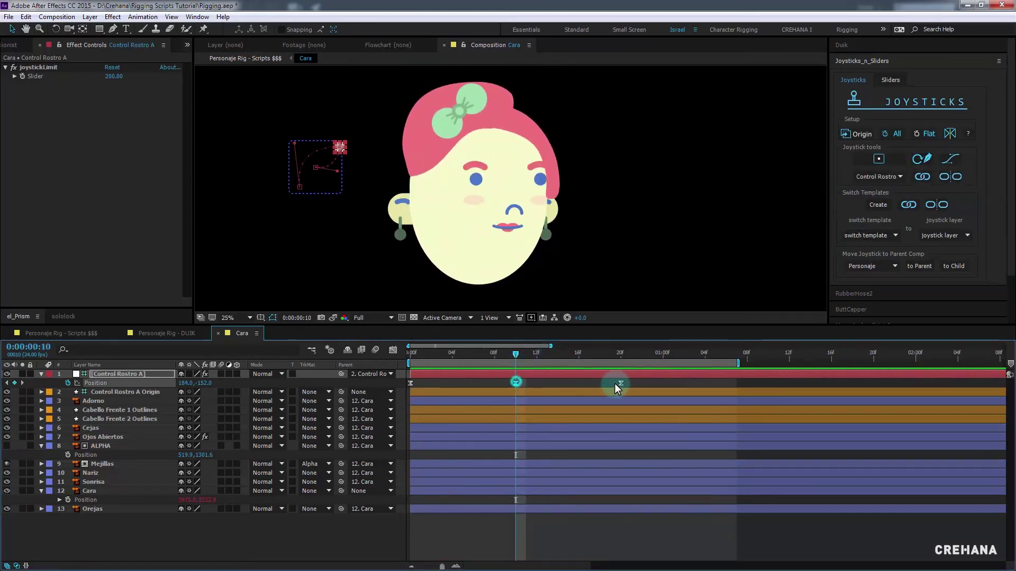
left_click_drag(620, 382, 726, 383)
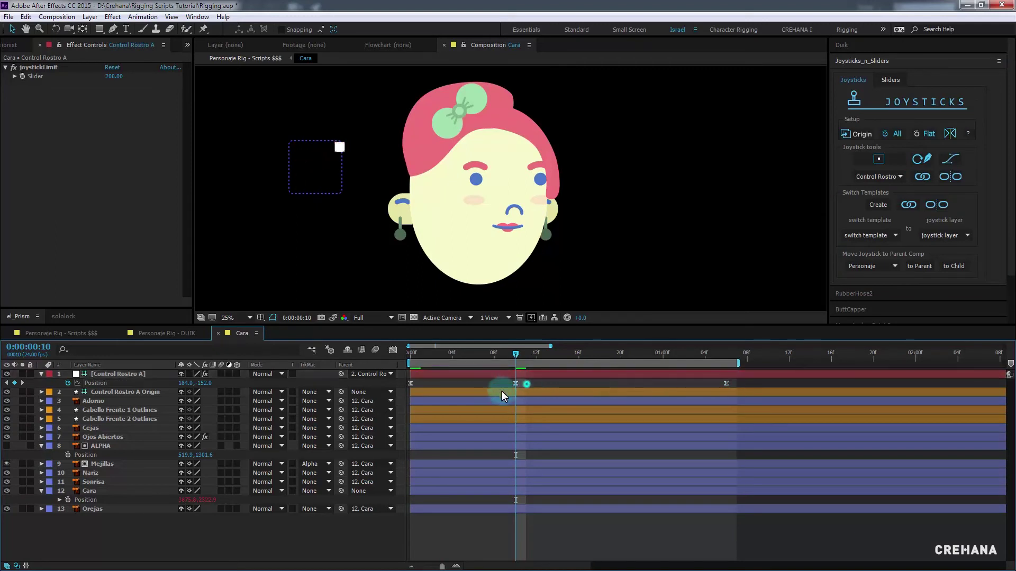
left_click_drag(566, 355, 599, 355)
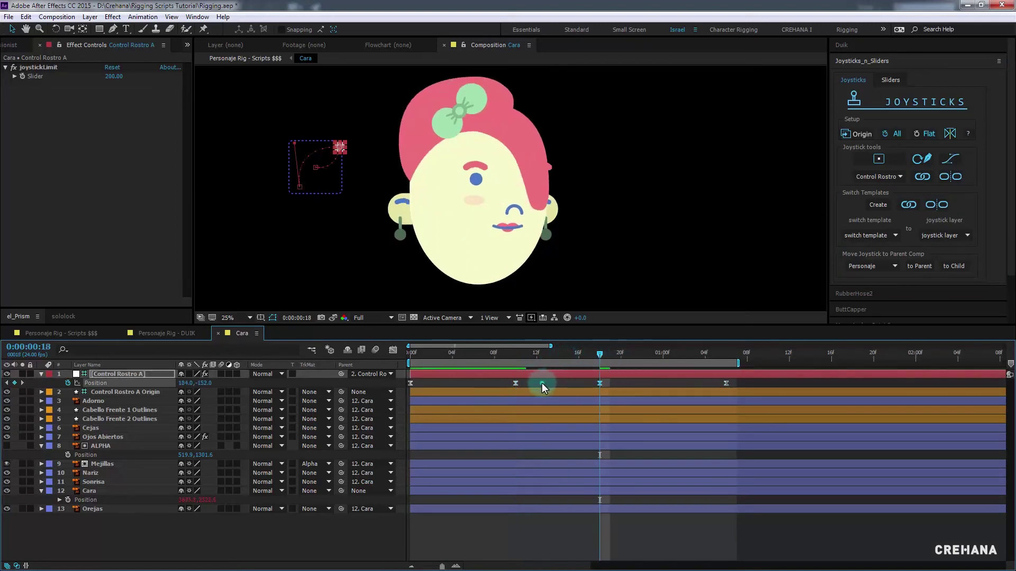
left_click(516, 383)
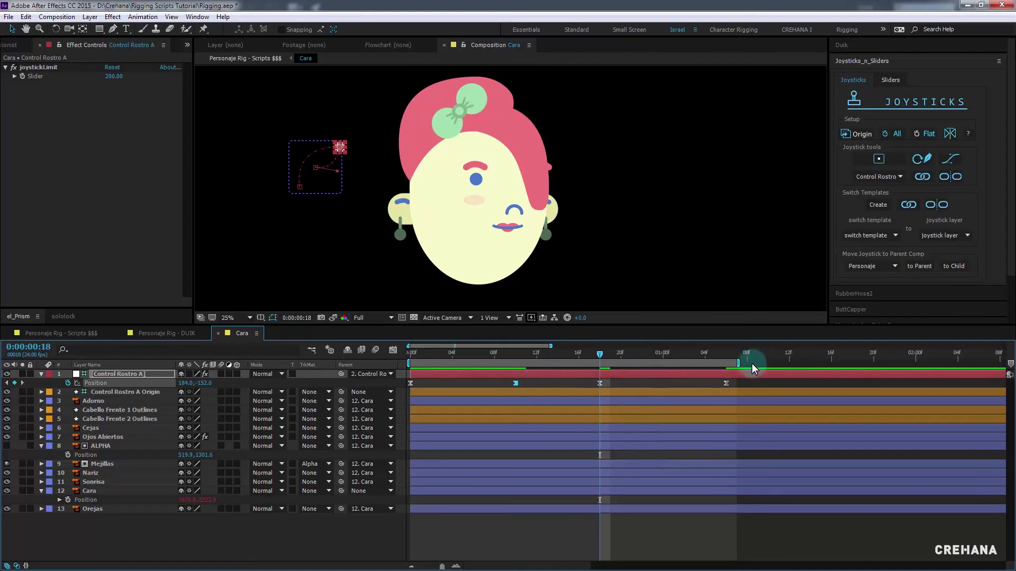
left_click_drag(739, 364, 832, 364)
left_click(512, 385)
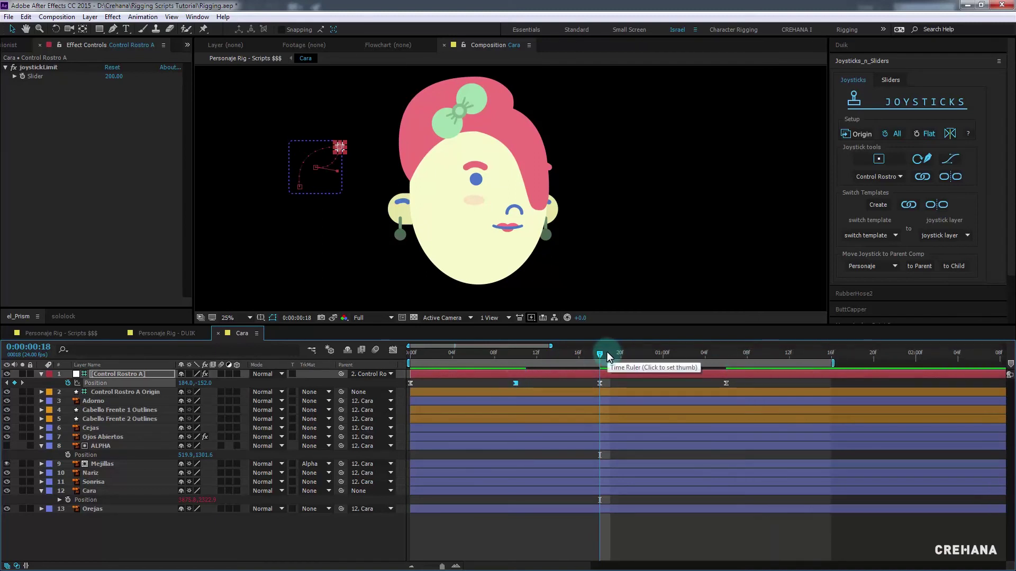
left_click(924, 159)
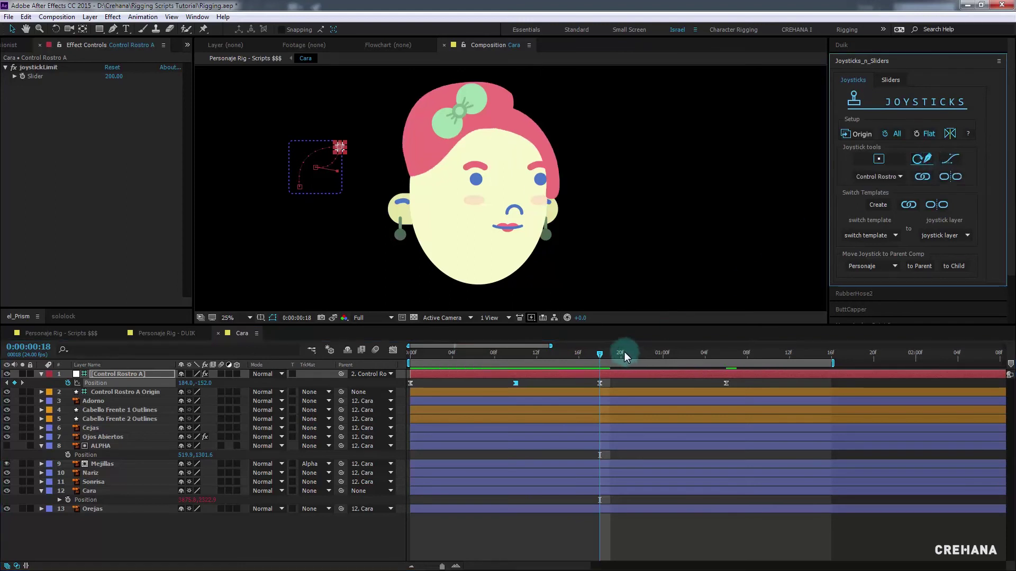
left_click(584, 352)
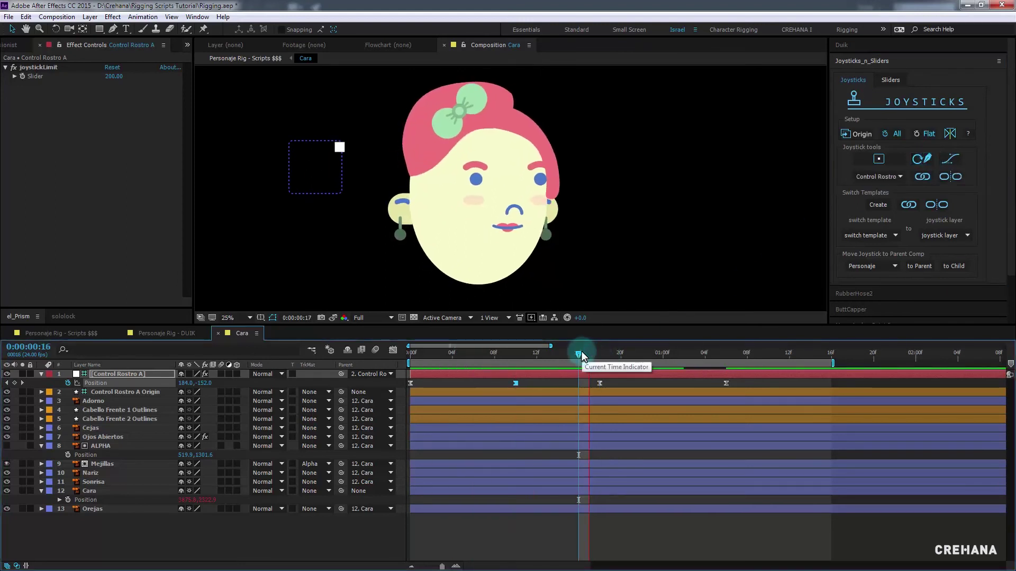
Preview Personaje Rig - Scripts $$$ and end its work area at 1 second 13 frames
key("Tab")
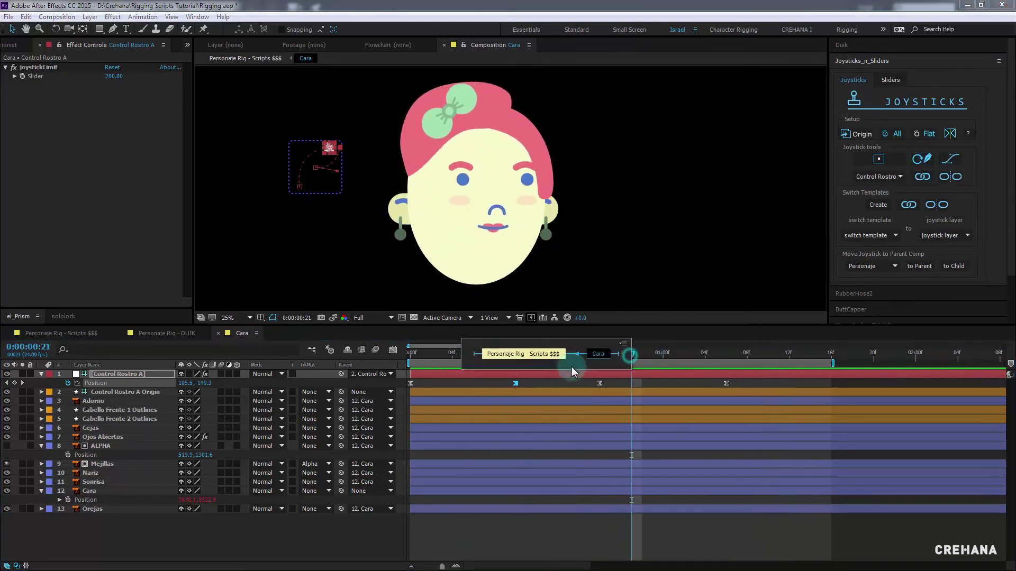
left_click(535, 354)
key("space")
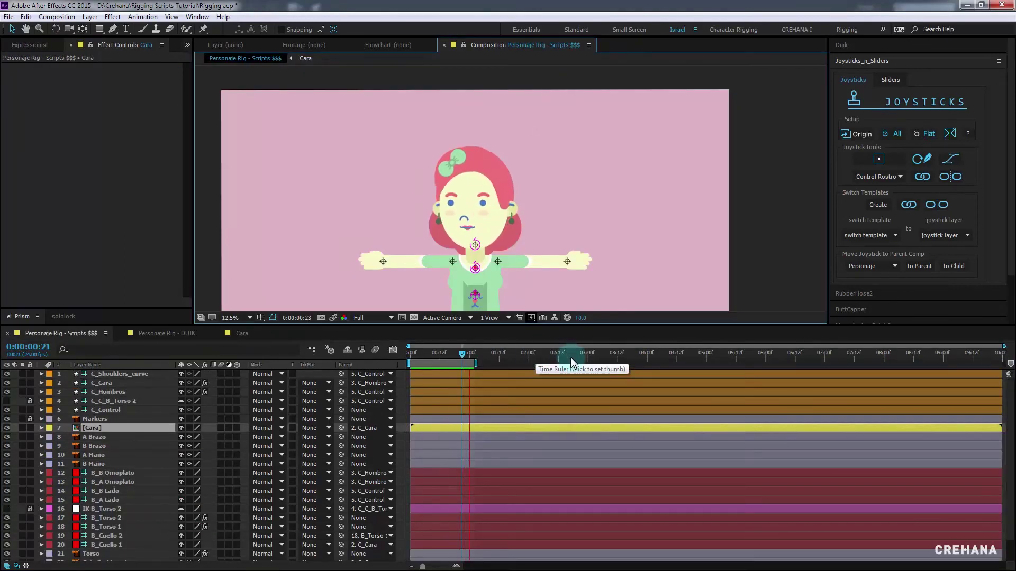
left_click_drag(471, 353, 500, 354)
left_click(501, 353)
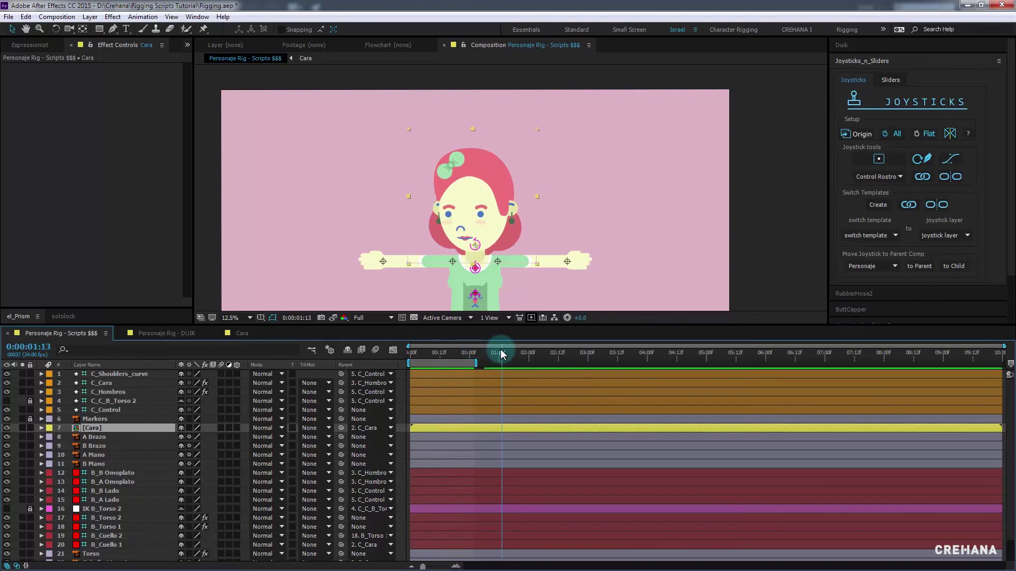
key("space")
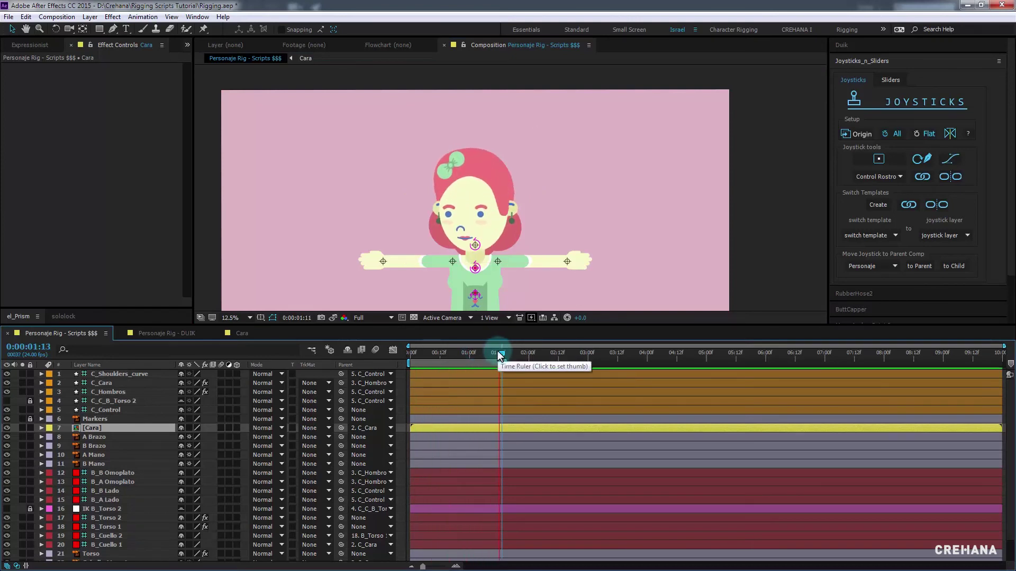
key("n")
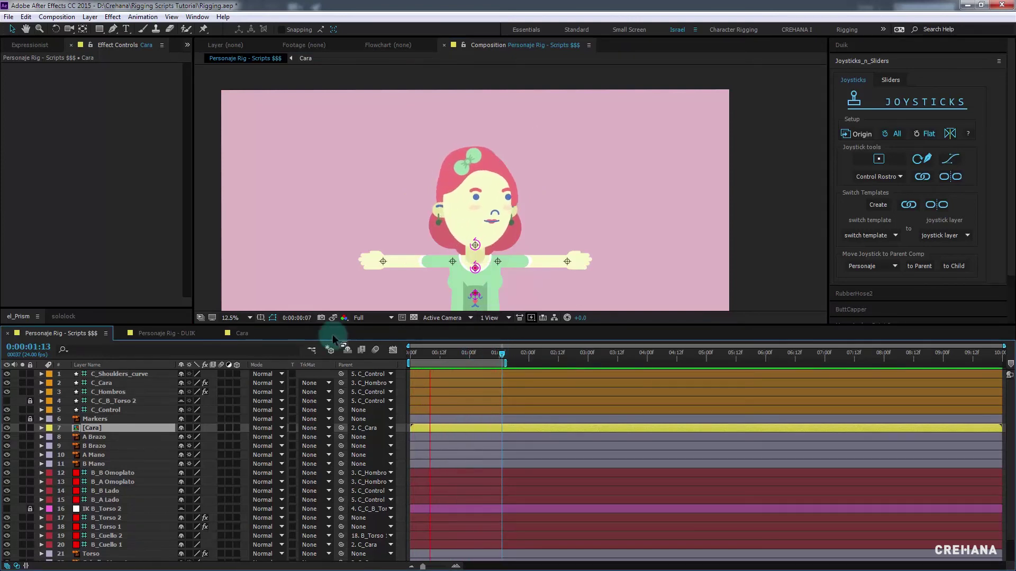
left_click_drag(479, 352, 469, 352)
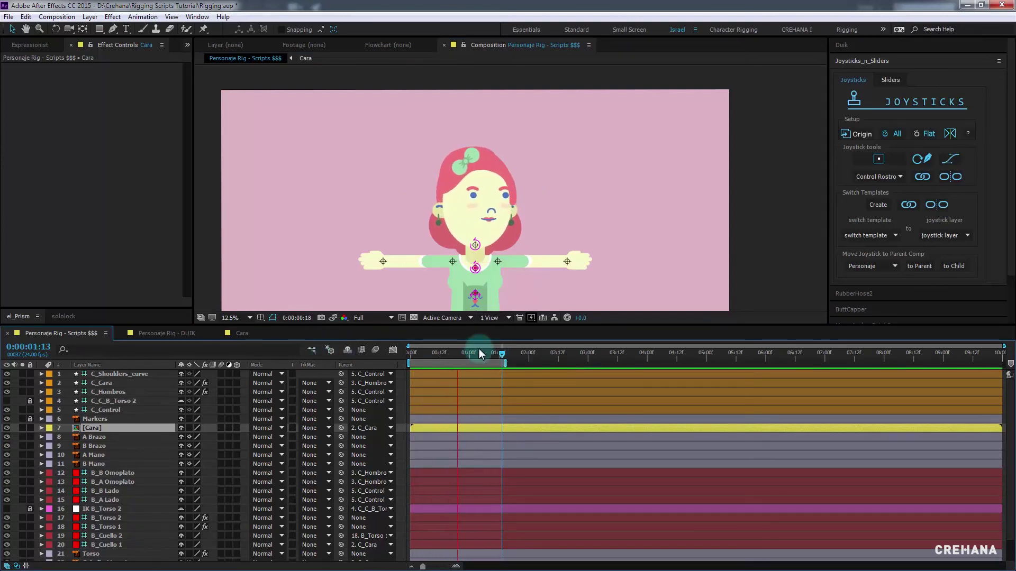
Test the eyes in Personaje Rig - DUIK, scrub the Scripts comp, and move the DUIK tab after Cara
left_click(176, 332)
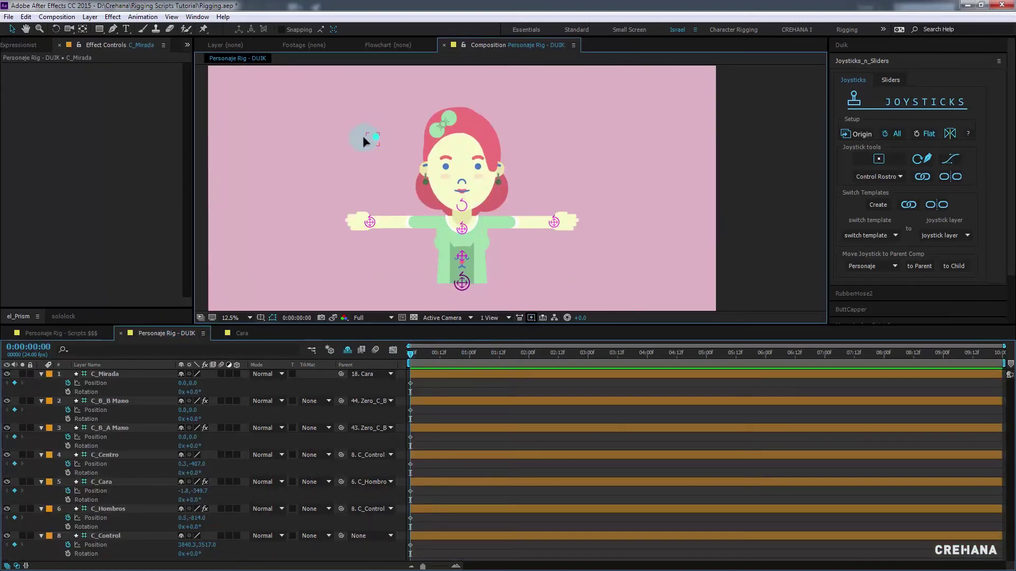
left_click_drag(365, 136, 349, 85)
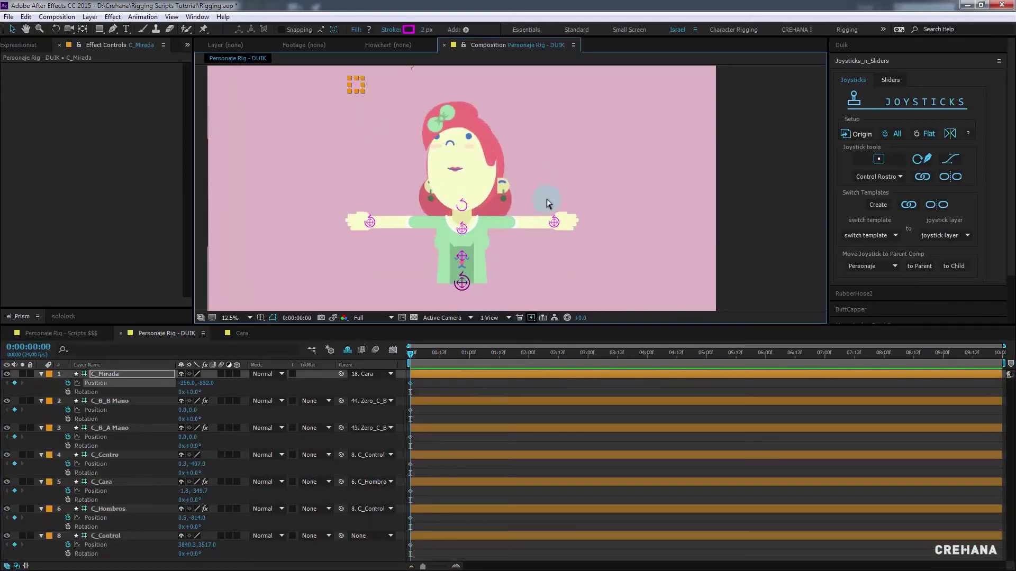
key("ctrl+z")
left_click(72, 335)
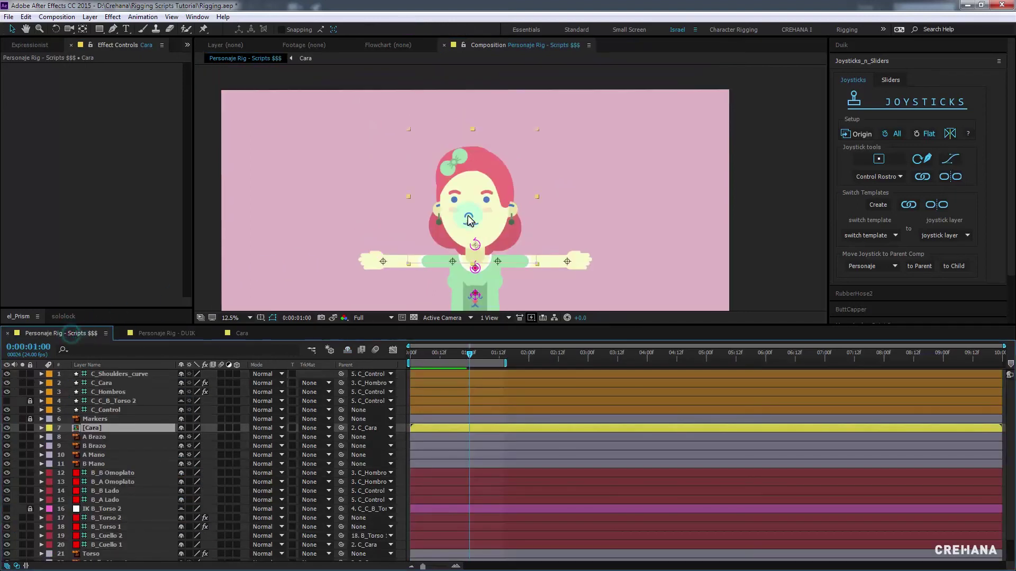
left_click_drag(470, 352, 529, 347)
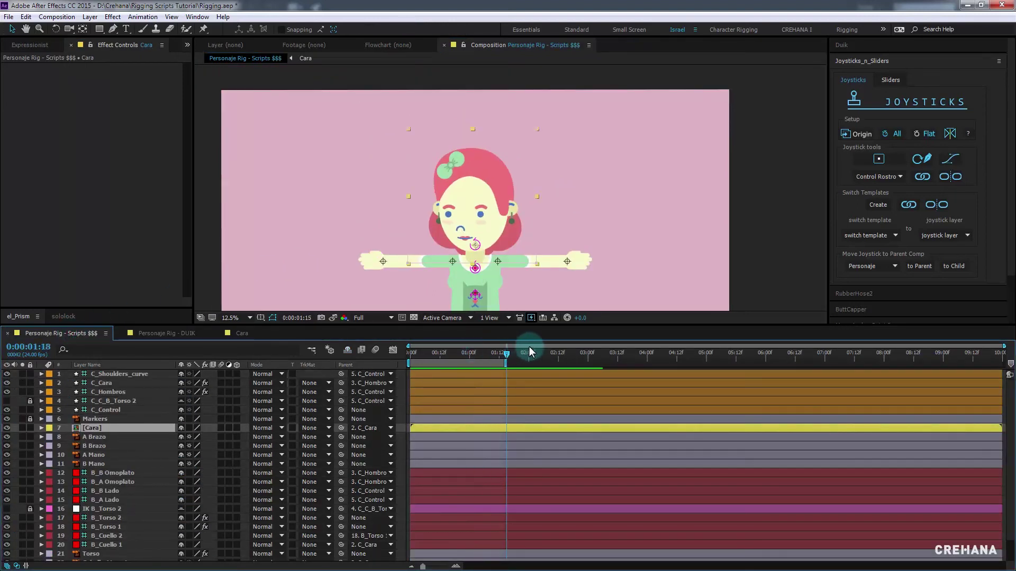
left_click_drag(452, 351, 389, 353)
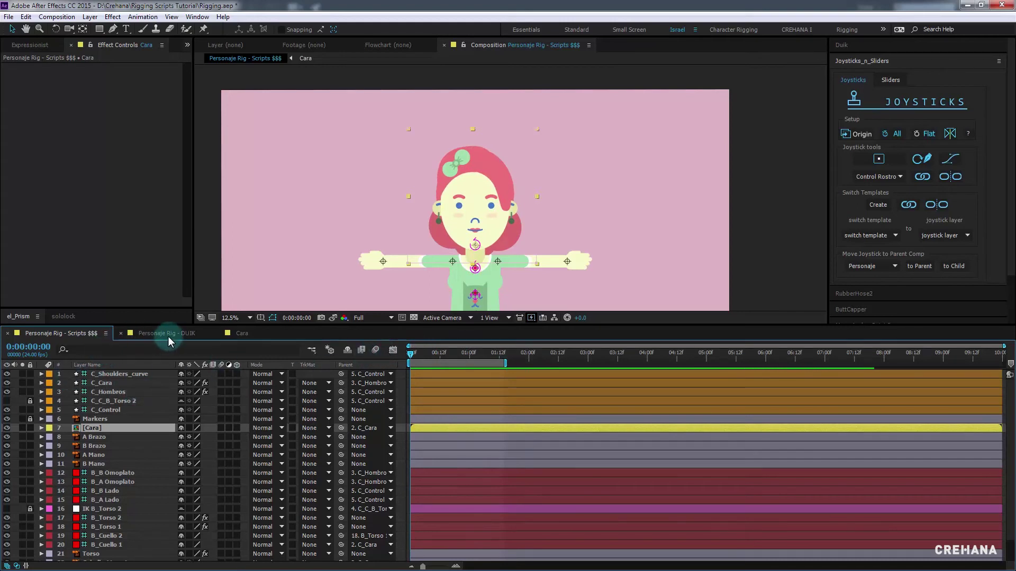
left_click_drag(170, 335, 237, 337)
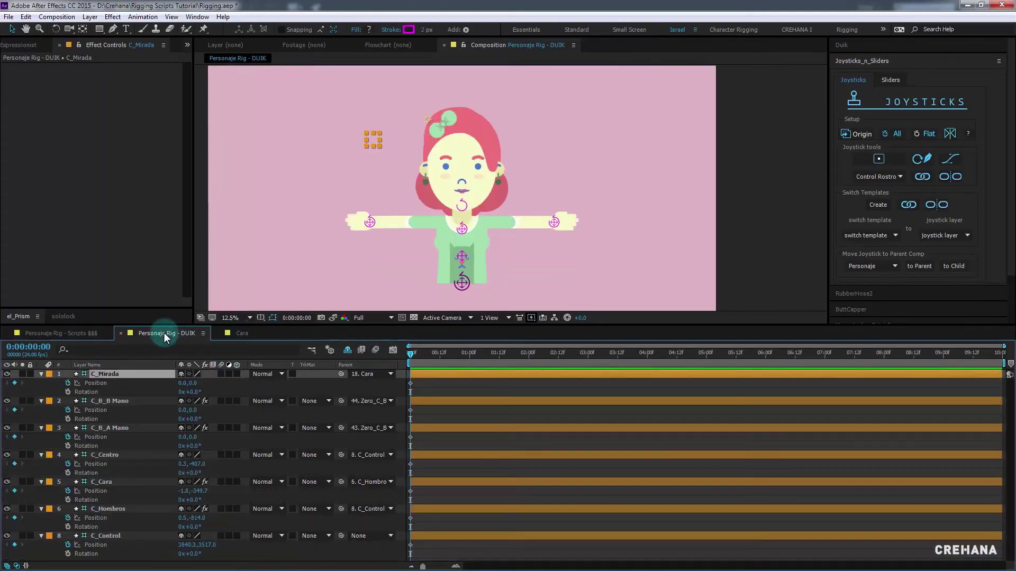
Move the Control Rostro A joystick from Cara to the Personaje Rig - Scripts $$$ parent comp
left_click(142, 334)
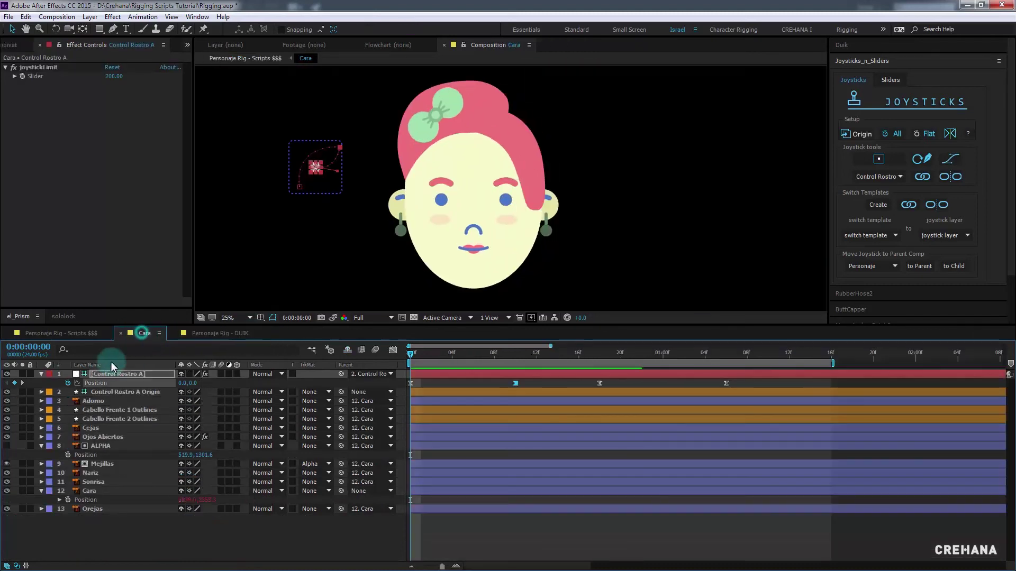
left_click(118, 374)
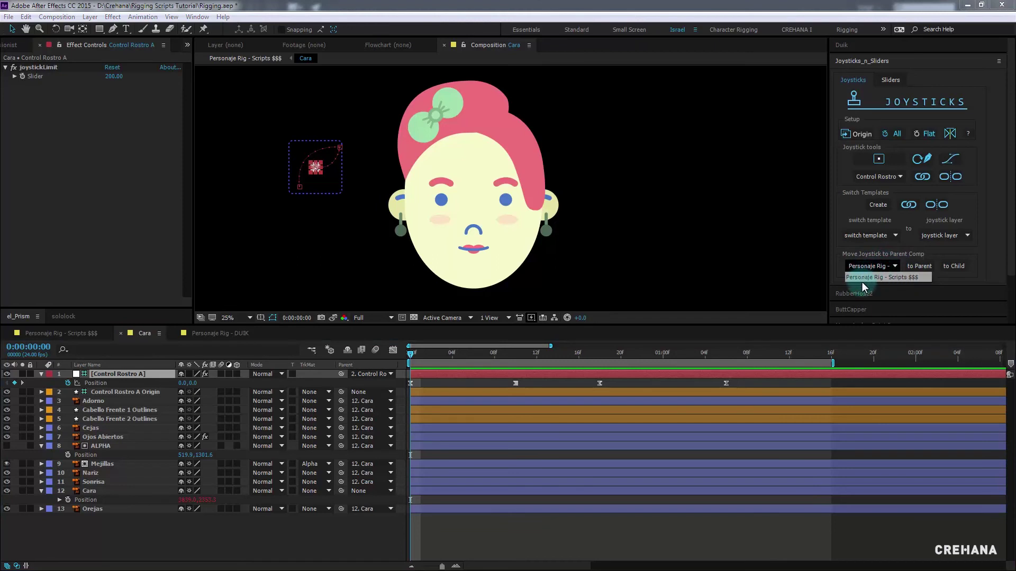
left_click(979, 267)
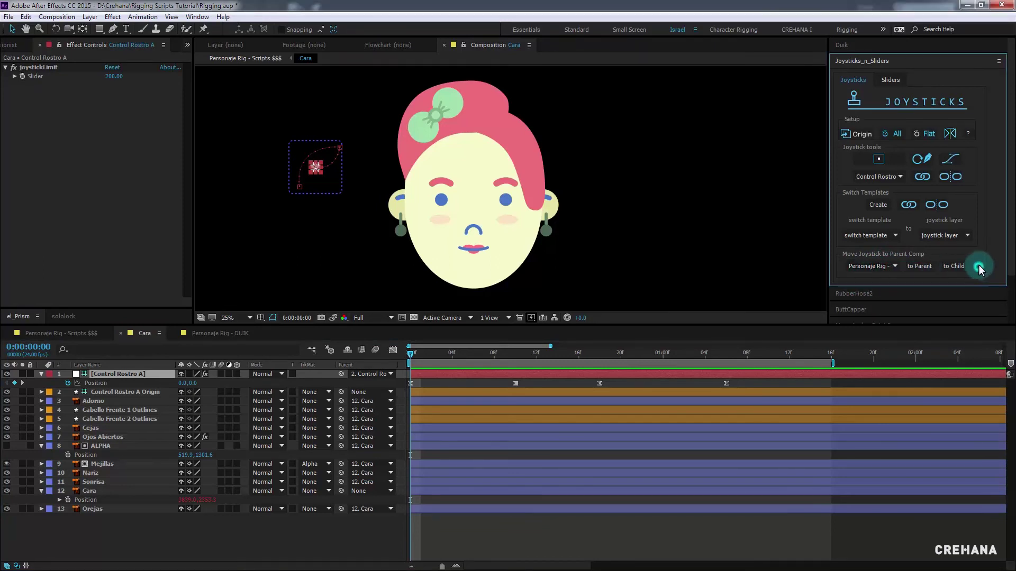
left_click(924, 268)
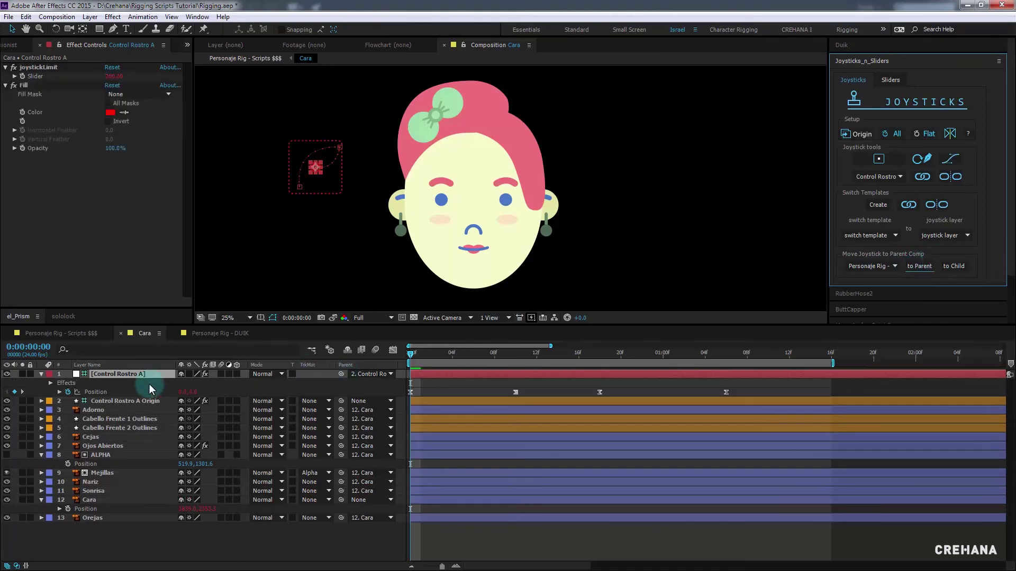
left_click(515, 374)
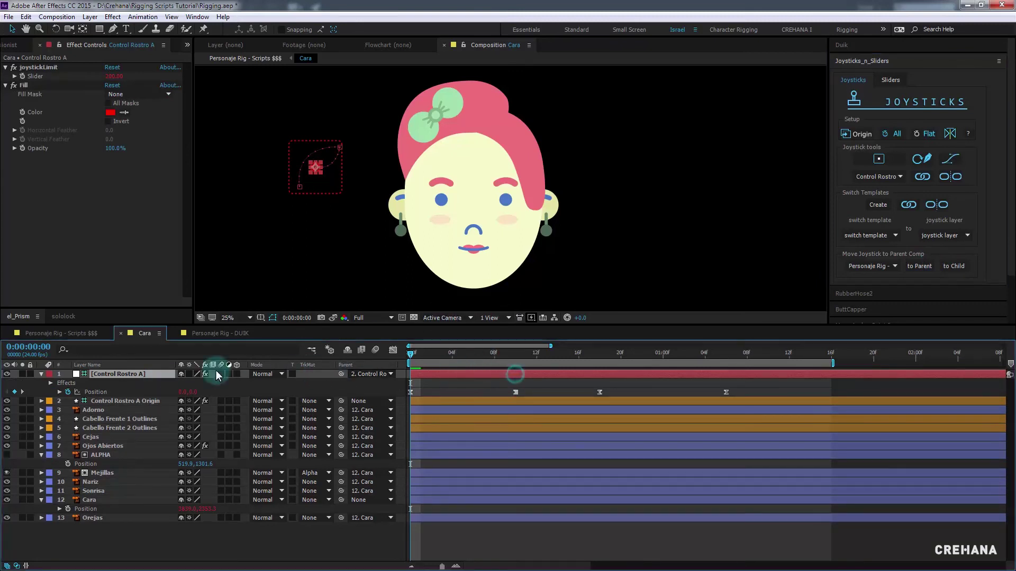
left_click(84, 333)
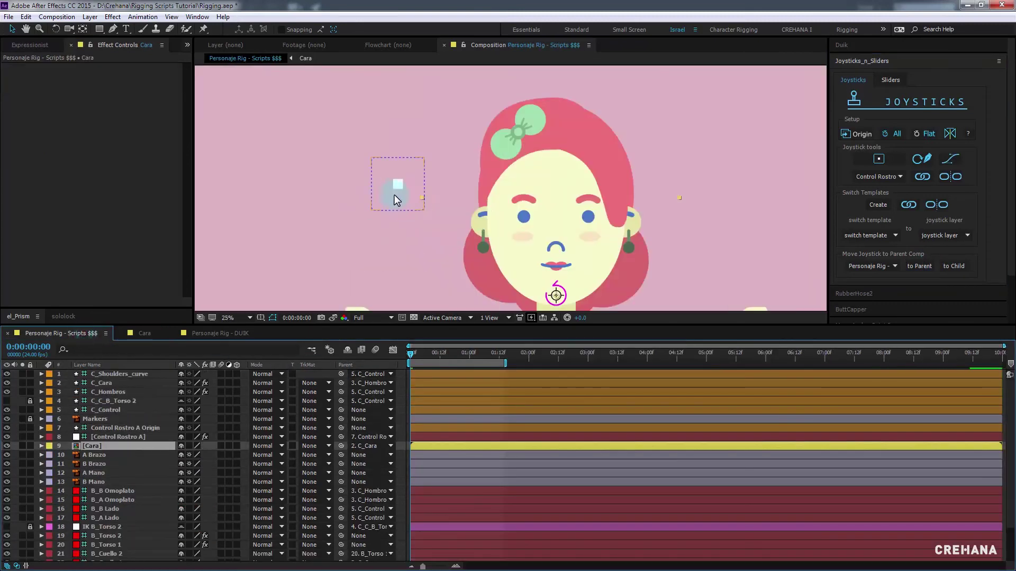
Move the Control Rostro A joystick and its Origin layer to the top of the layer stack
left_click(397, 185)
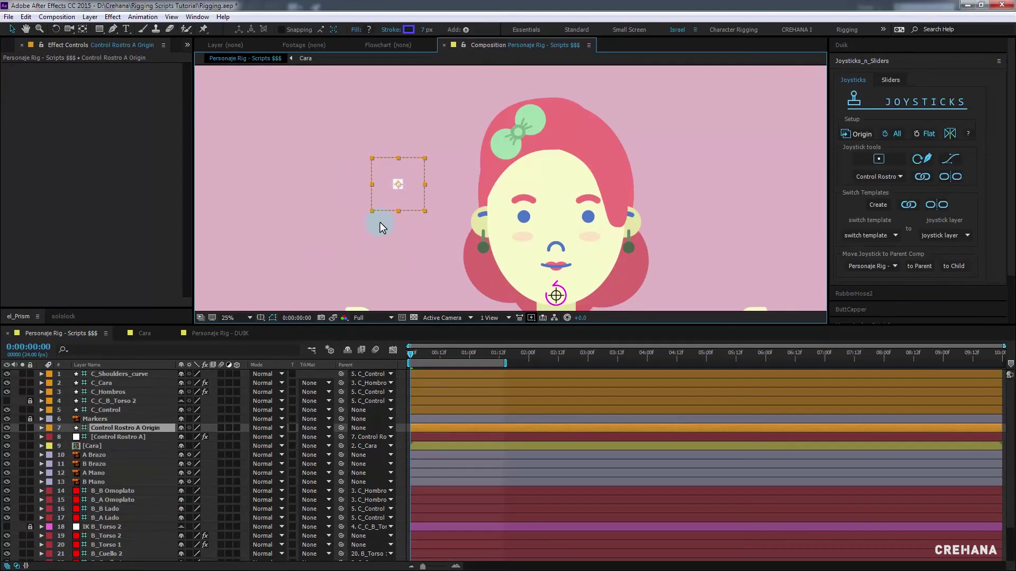
key("F2")
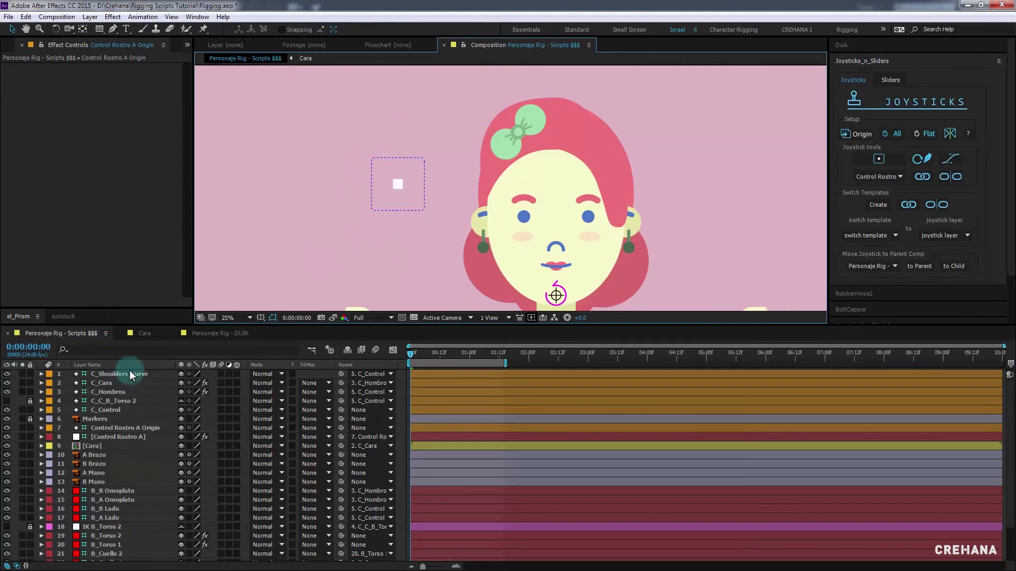
left_click(398, 186)
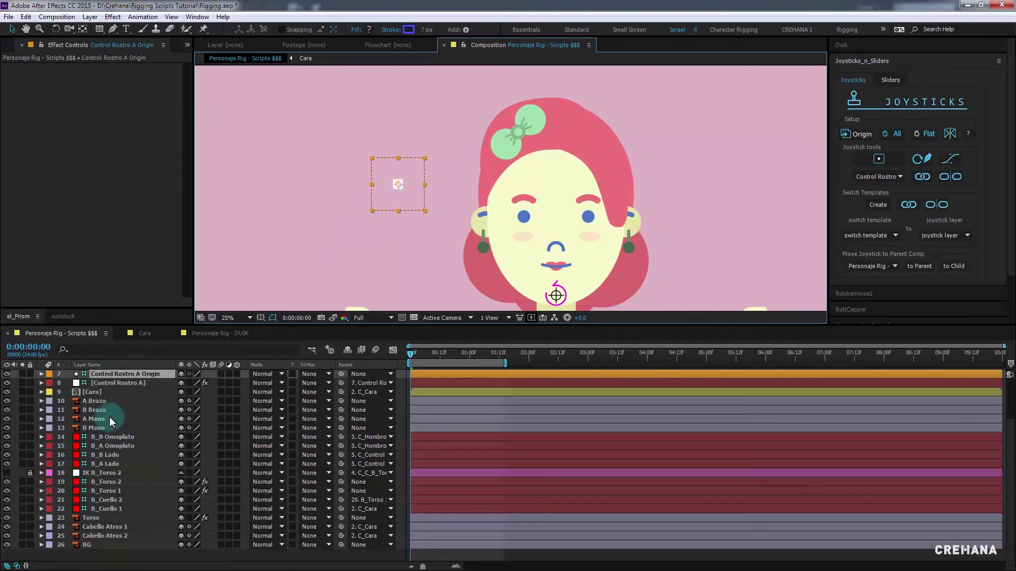
scroll(110, 417, "down", 3)
left_click(143, 410, "ctrl")
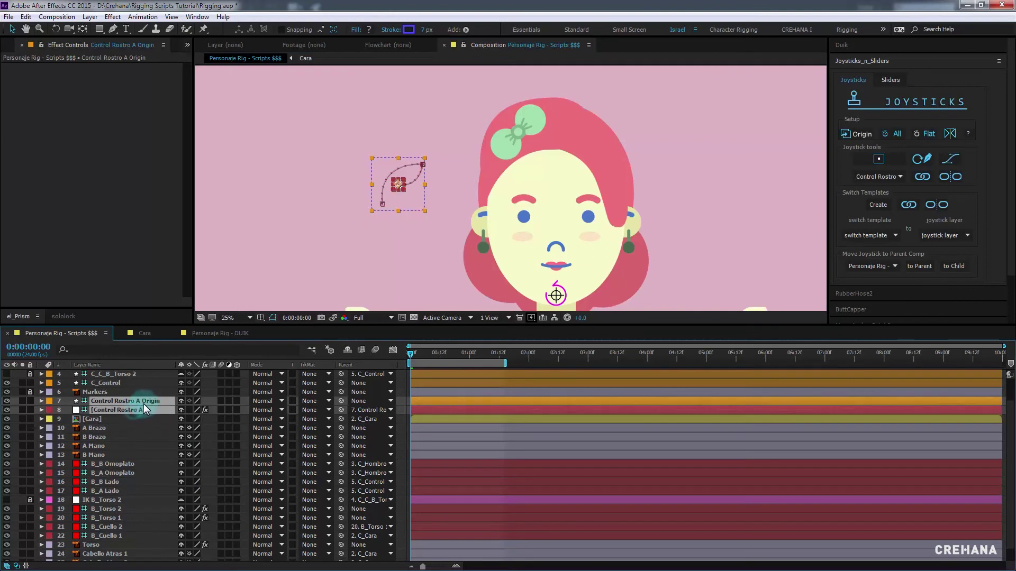
key("ctrl+bracketright")
key("ctrl+bracketright")
key("ctrl+bracketright")
key("ctrl+bracketright")
key("ctrl+bracketright")
key("ctrl+bracketright")
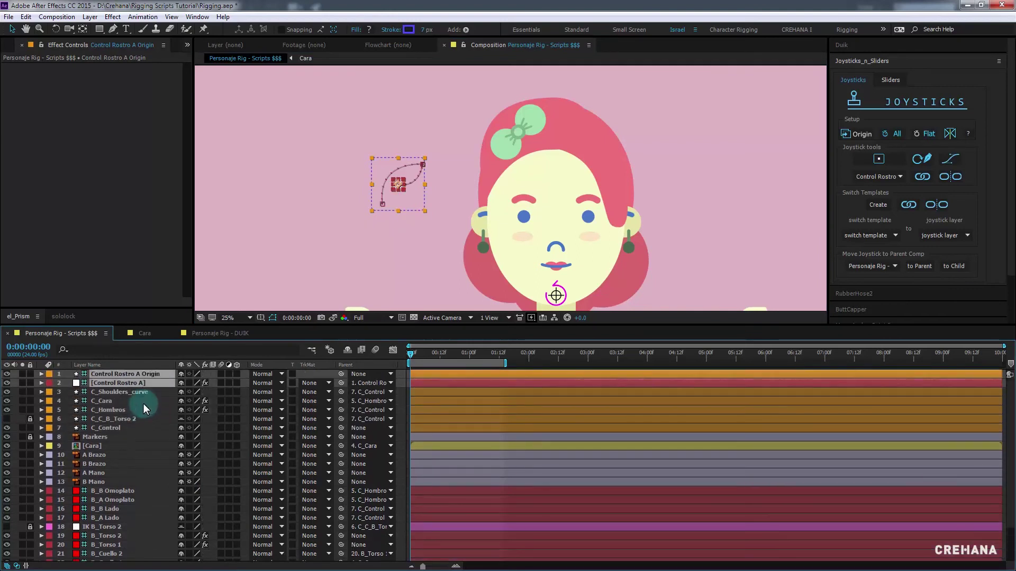
left_click(144, 379)
key("ctrl+bracketright")
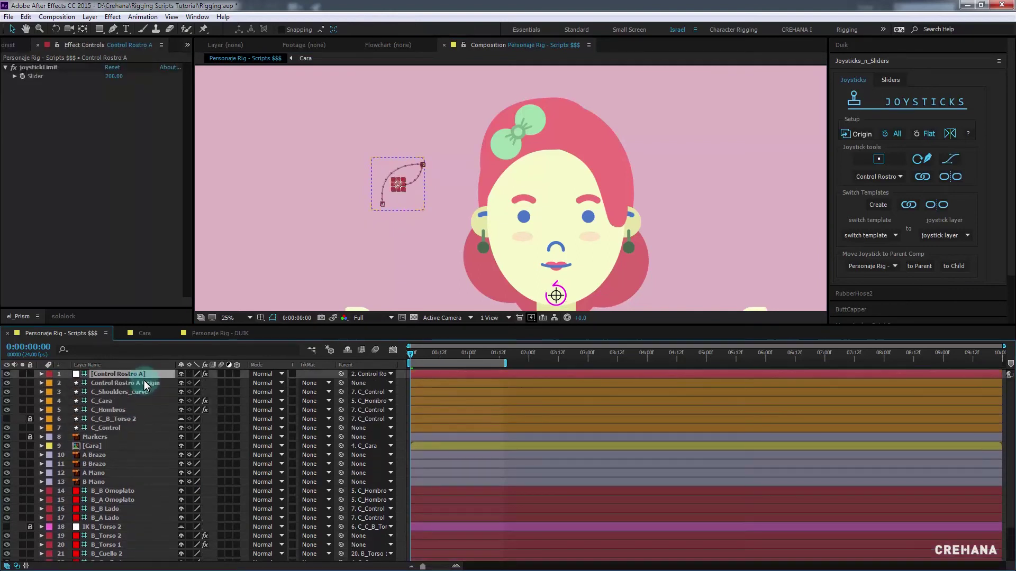
Drag the face joystick top-left to test the face turn, then undo back to neutral
left_click(350, 306)
left_click(394, 181)
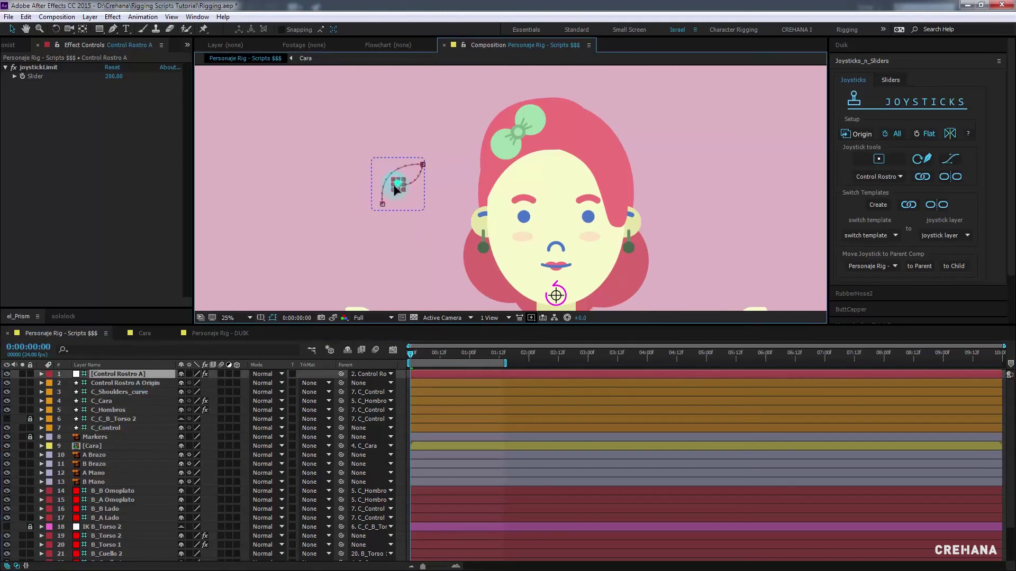
left_click_drag(395, 189, 365, 165)
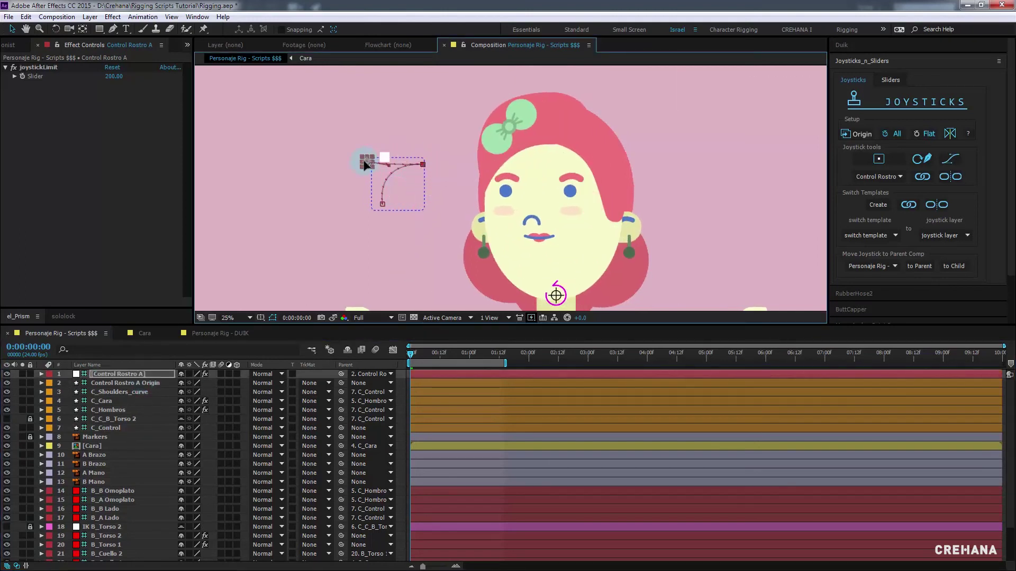
key("ctrl+z")
key("comma")
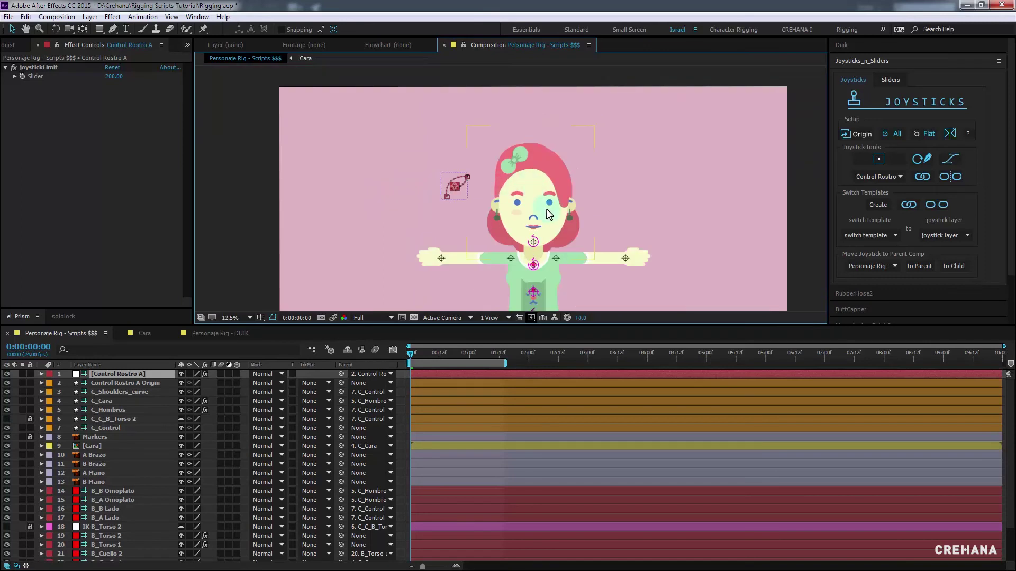
Visit the Cara comp and return to Personaje Rig with the playhead at the first frame
left_click(144, 334)
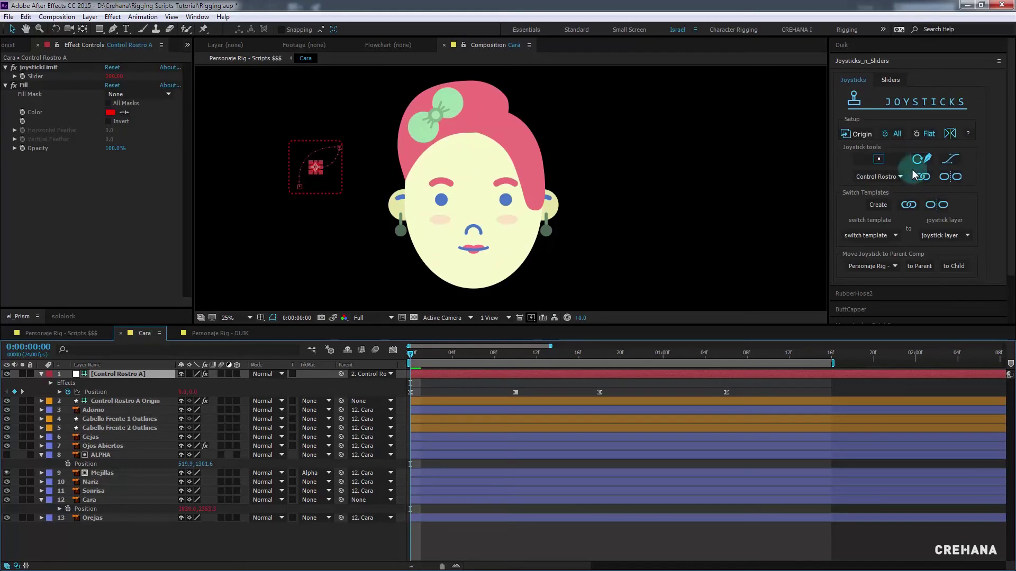
left_click_drag(930, 223, 165, 312)
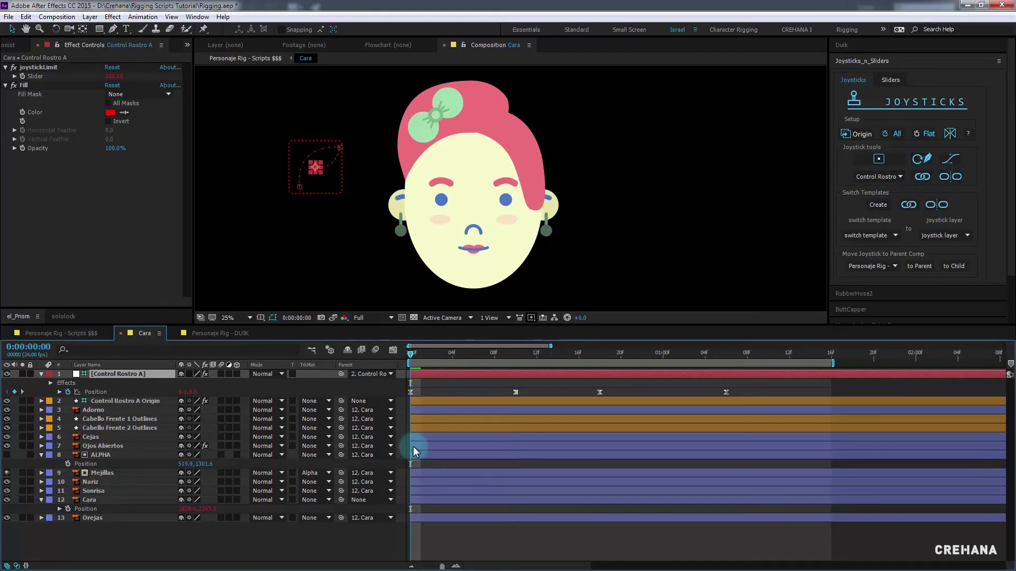
left_click_drag(94, 337, 522, 280)
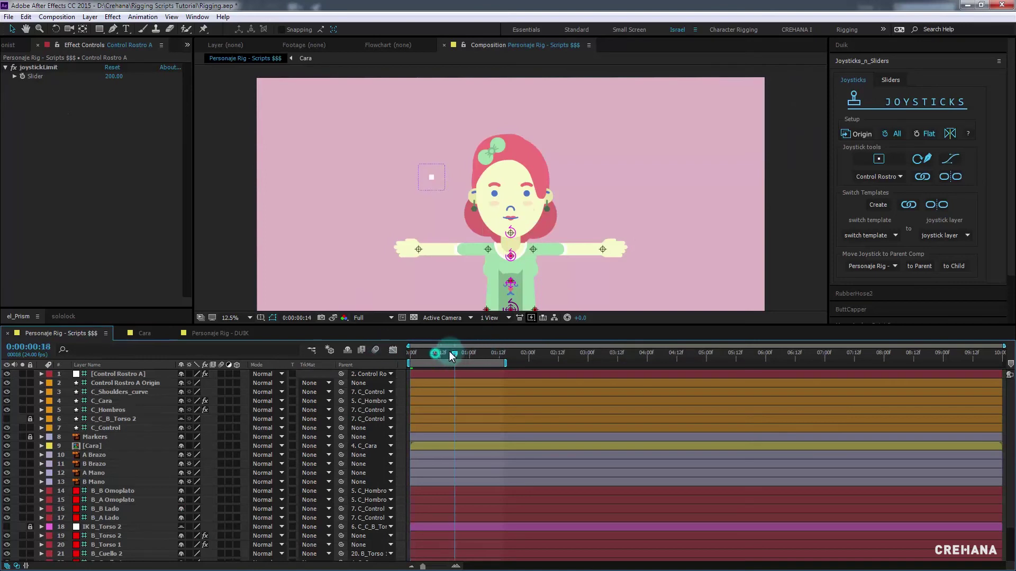
left_click_drag(449, 352, 411, 351)
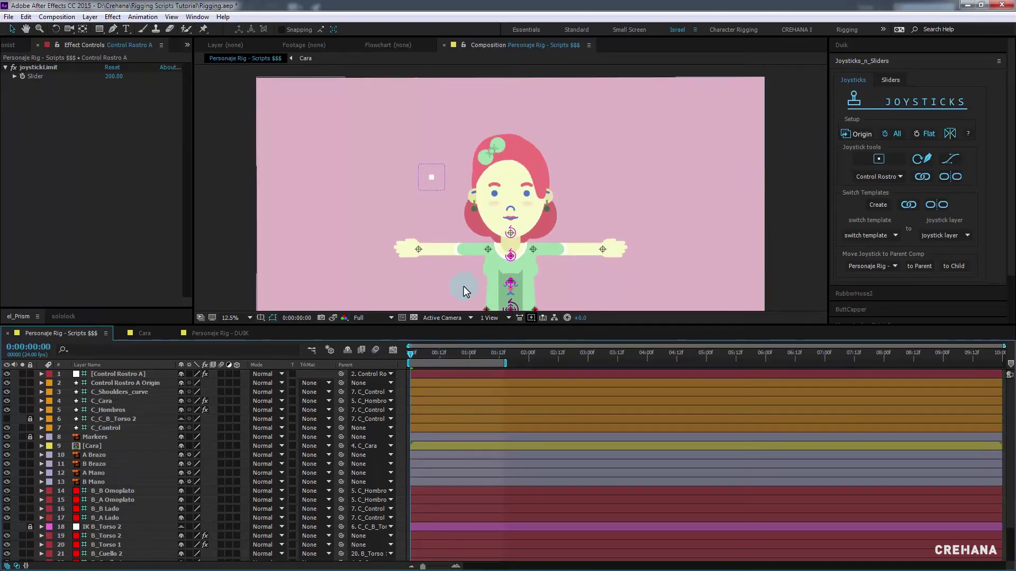
left_click(540, 247)
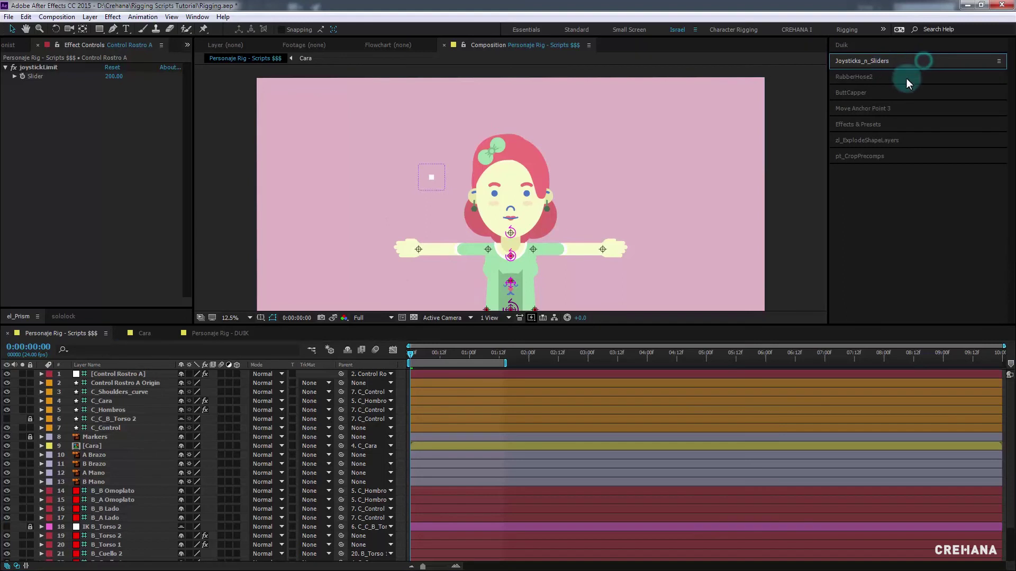
Open the RubberHose 2 panel and build a trial hose, B Brazo 2
left_click(906, 76)
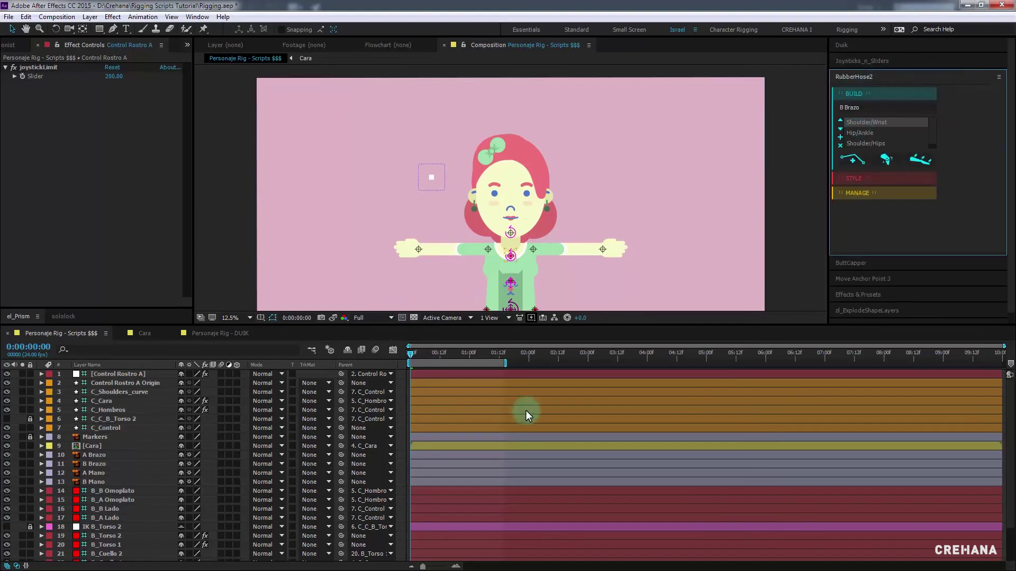
left_click(854, 354)
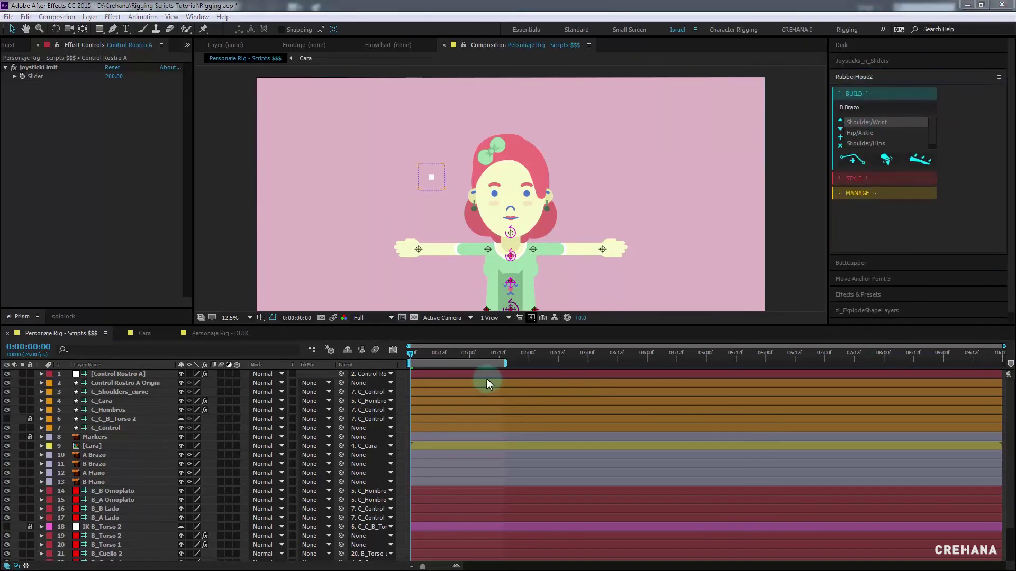
left_click(309, 392)
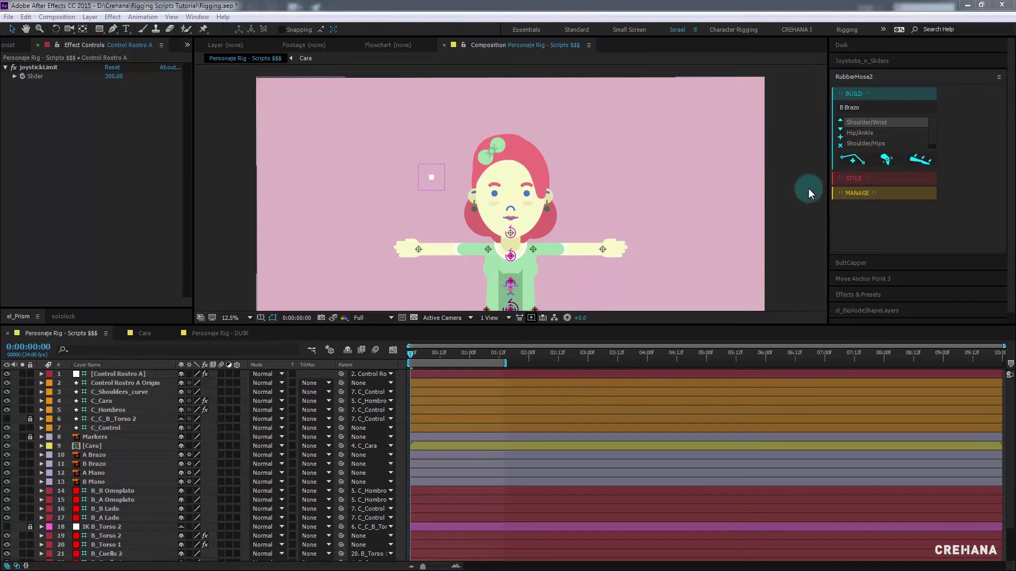
left_click(855, 78)
left_click(860, 75)
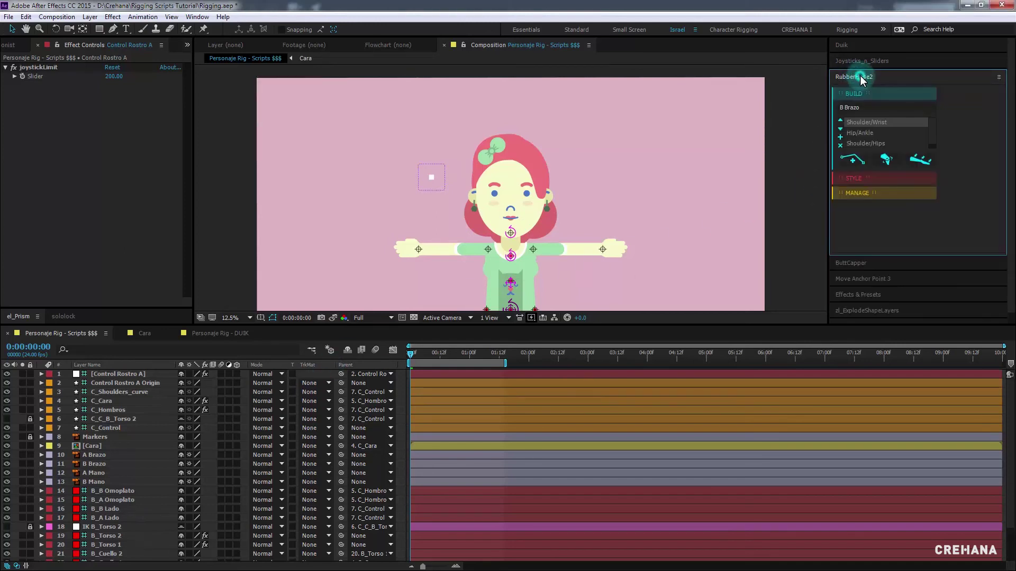
left_click(850, 160)
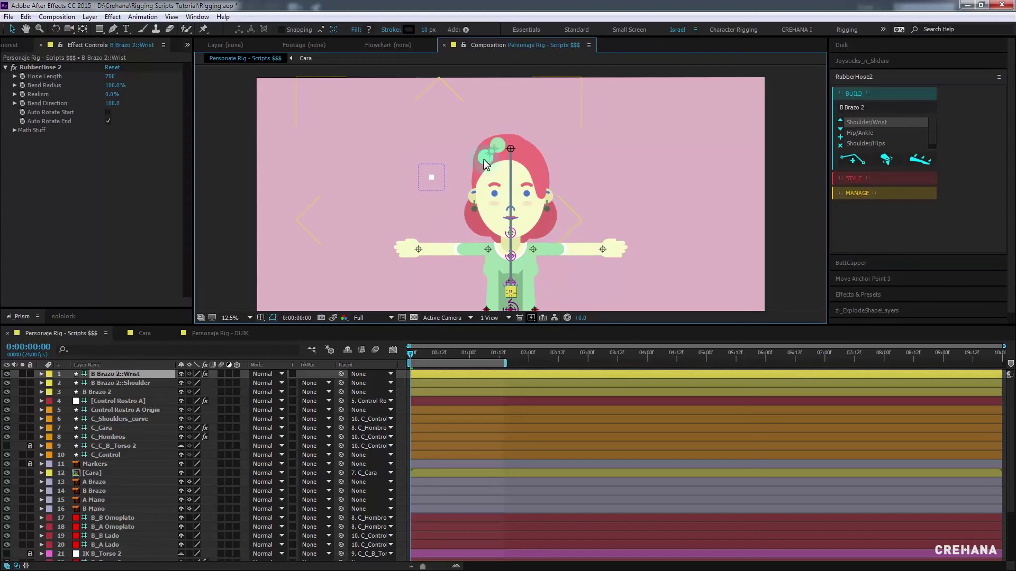
Remove the three trial hose layers and expand the MANAGE section
left_click(500, 179)
key("ctrl+z")
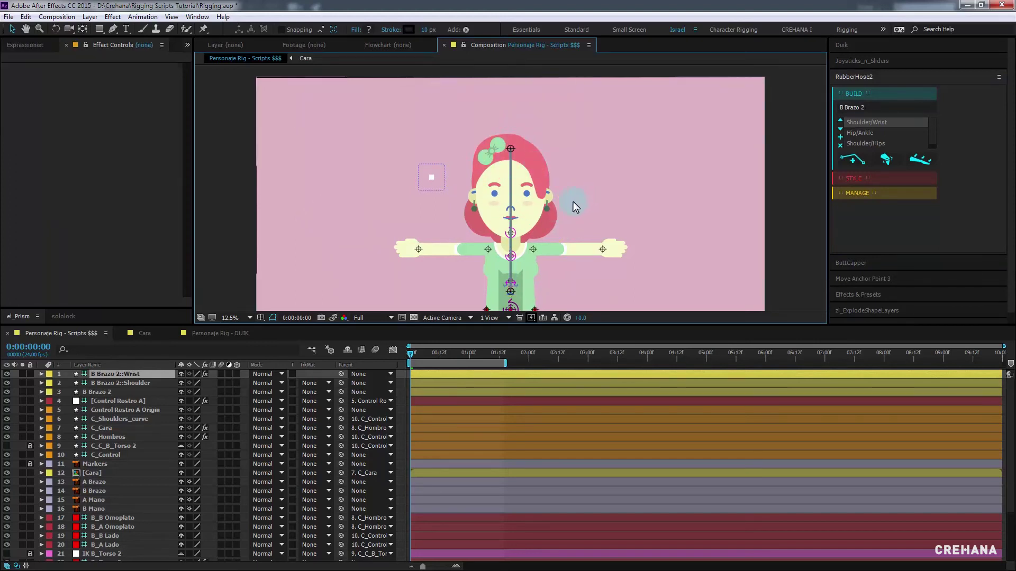
left_click(873, 192)
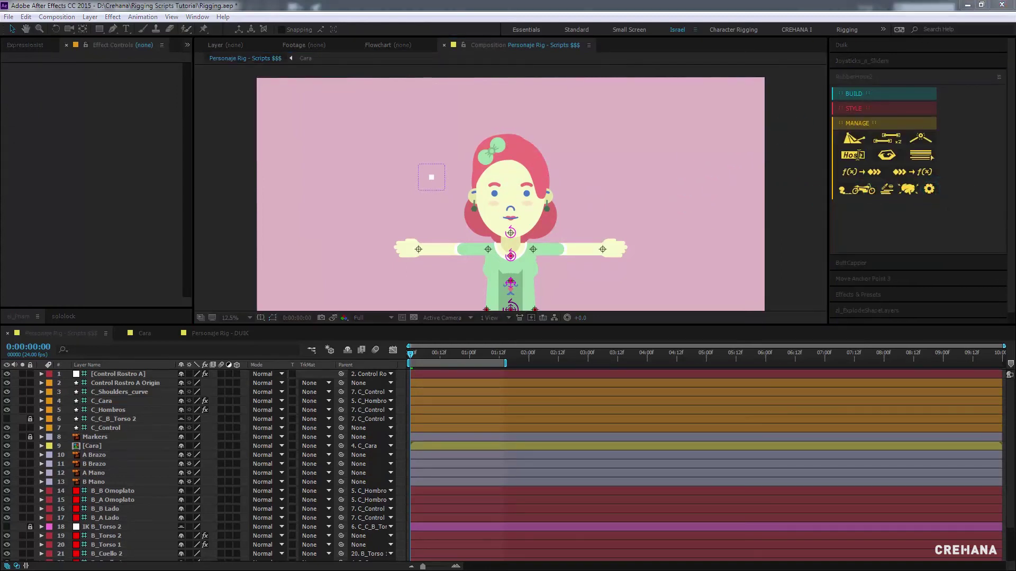
left_click_drag(377, 43, 344, 133)
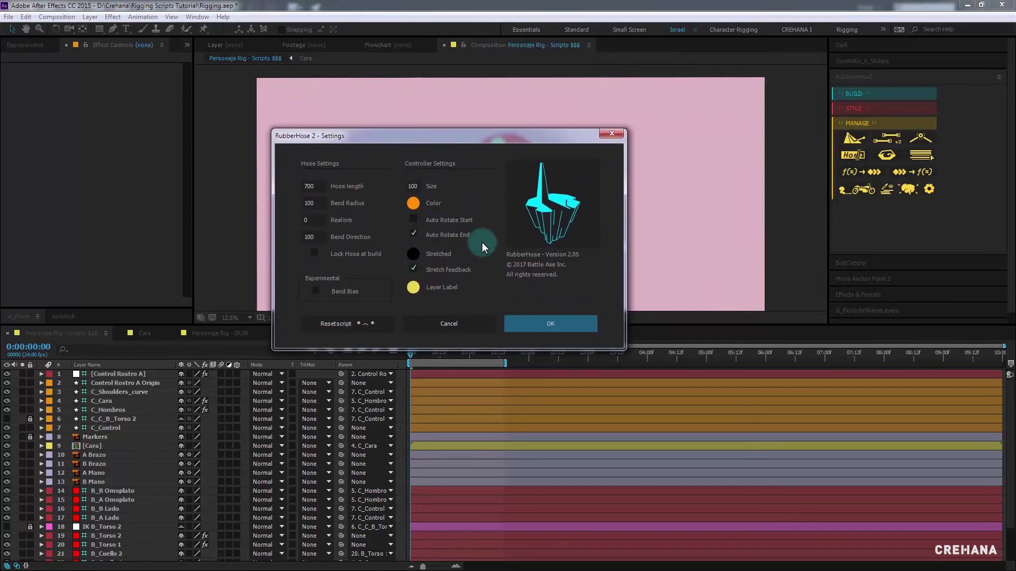
left_click(342, 255)
left_click_drag(419, 186, 391, 181)
left_click(528, 321)
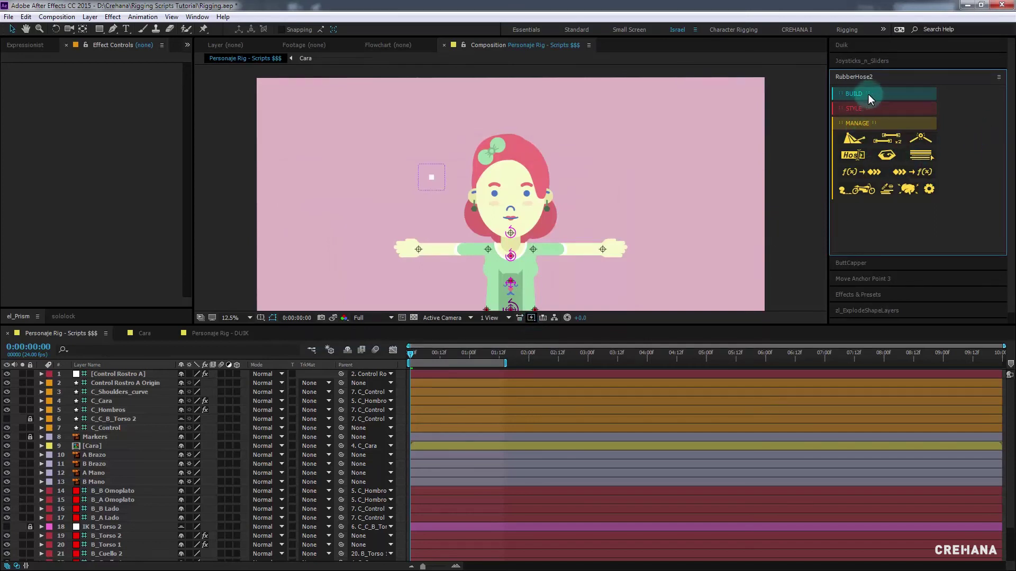
Build the new B Brazo 2 rubber hose from the BUILD section
left_click(868, 94)
left_click(858, 166)
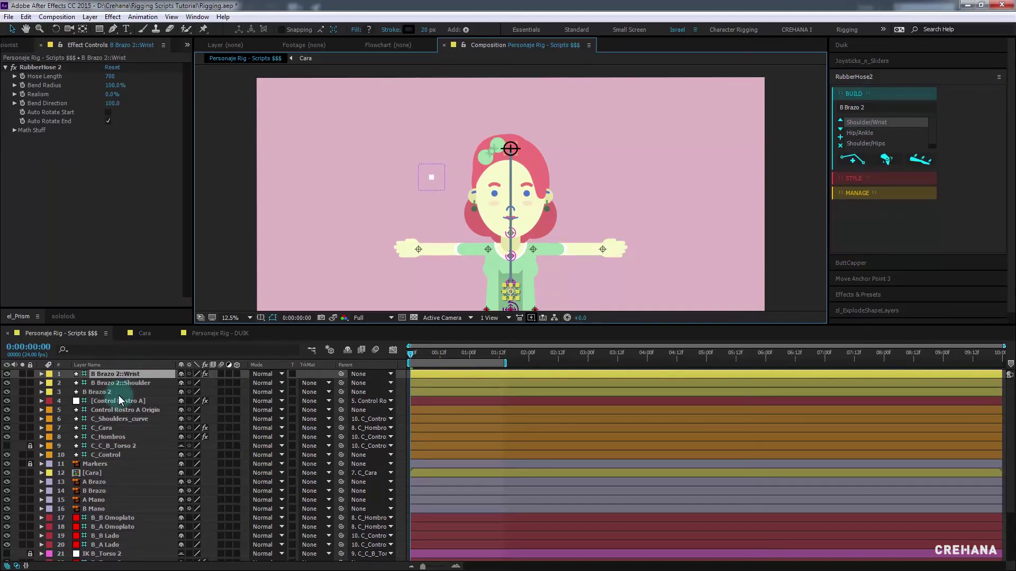
left_click(100, 392)
left_click(113, 382)
left_click(410, 391)
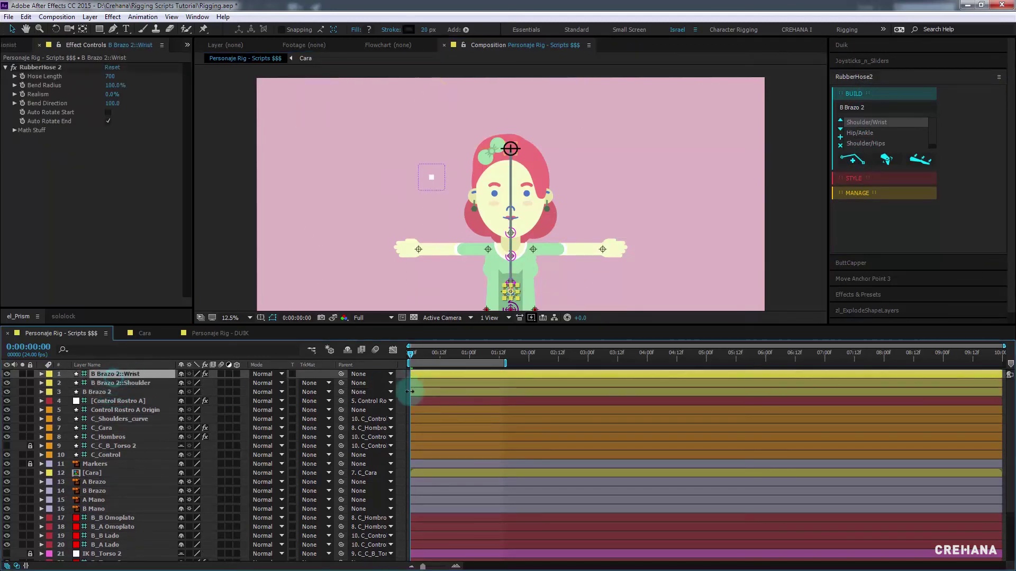
left_click(110, 394)
Inspect the B Brazo 2 hose, Wrist and Shoulder controller layers
left_click(103, 392)
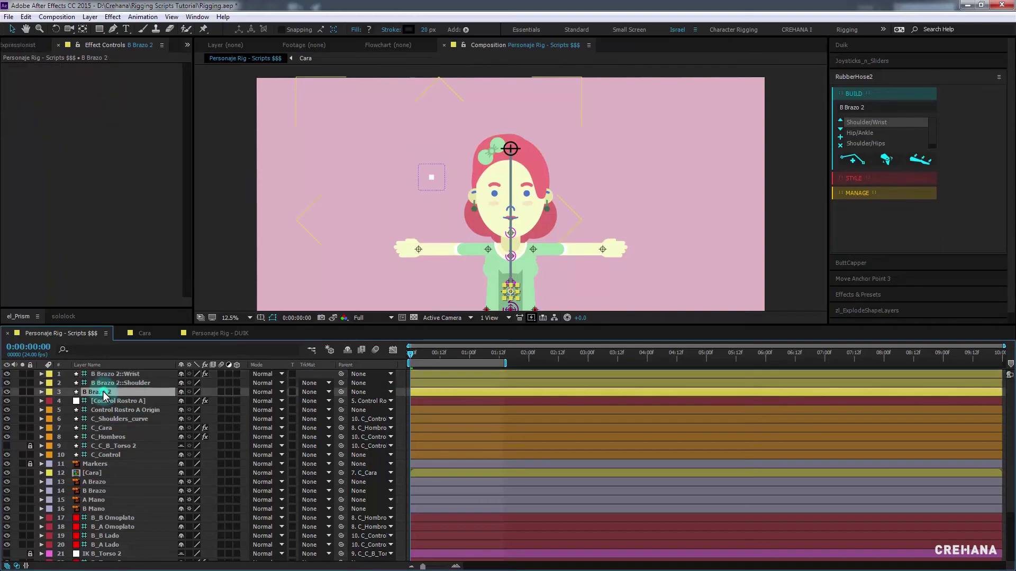
left_click(128, 383)
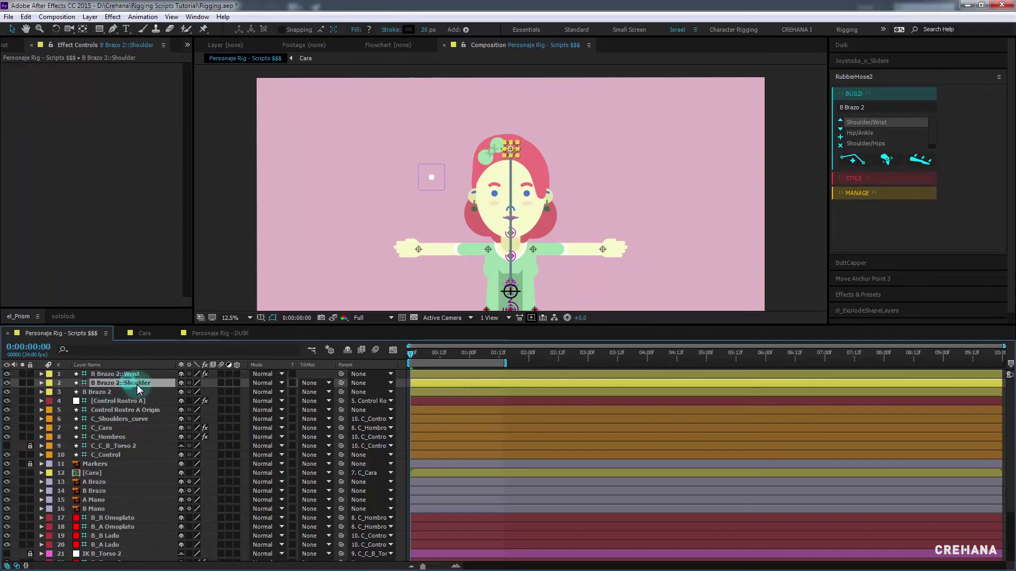
left_click(142, 374)
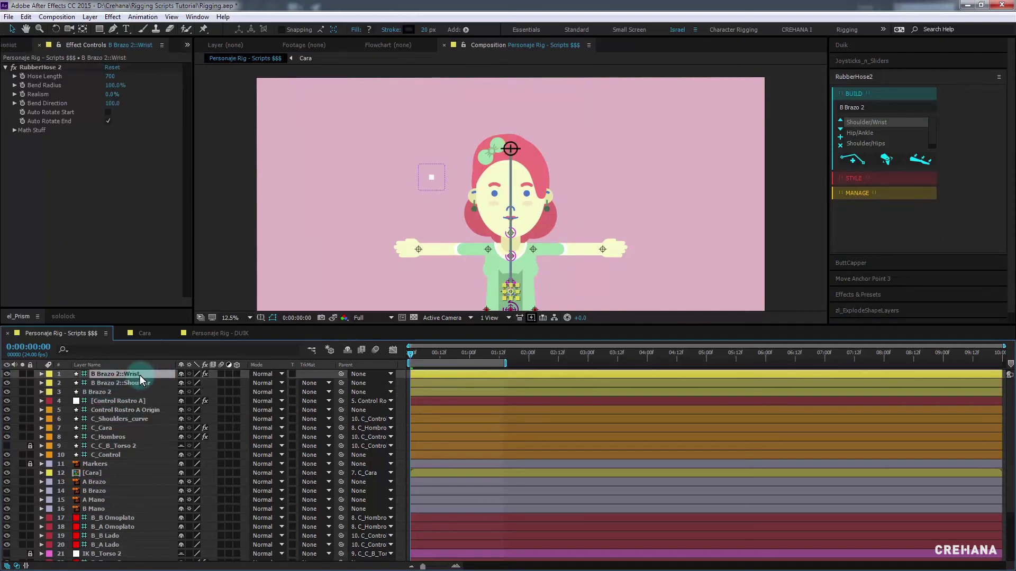
left_click(107, 392)
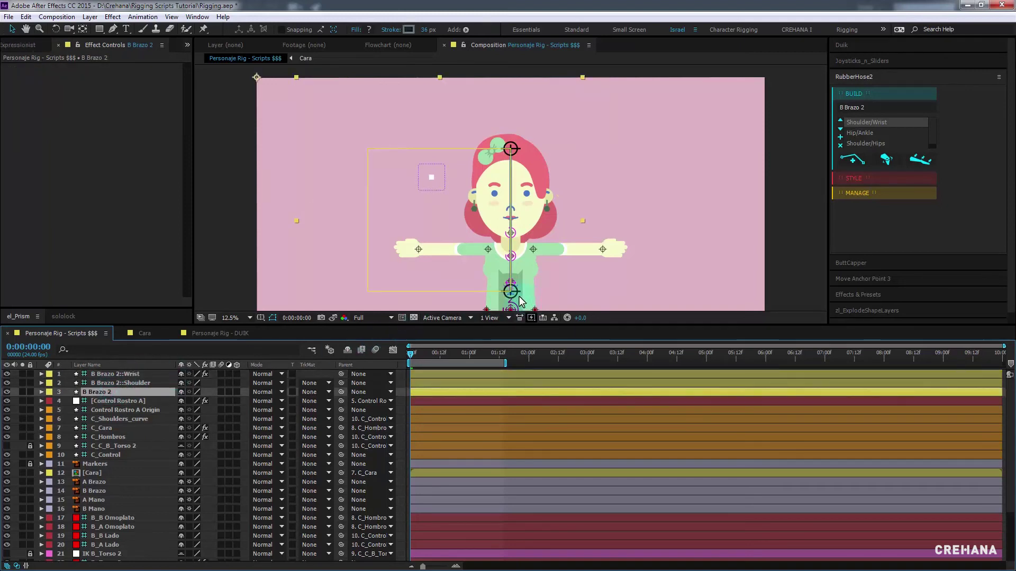
left_click(113, 374)
left_click(119, 382)
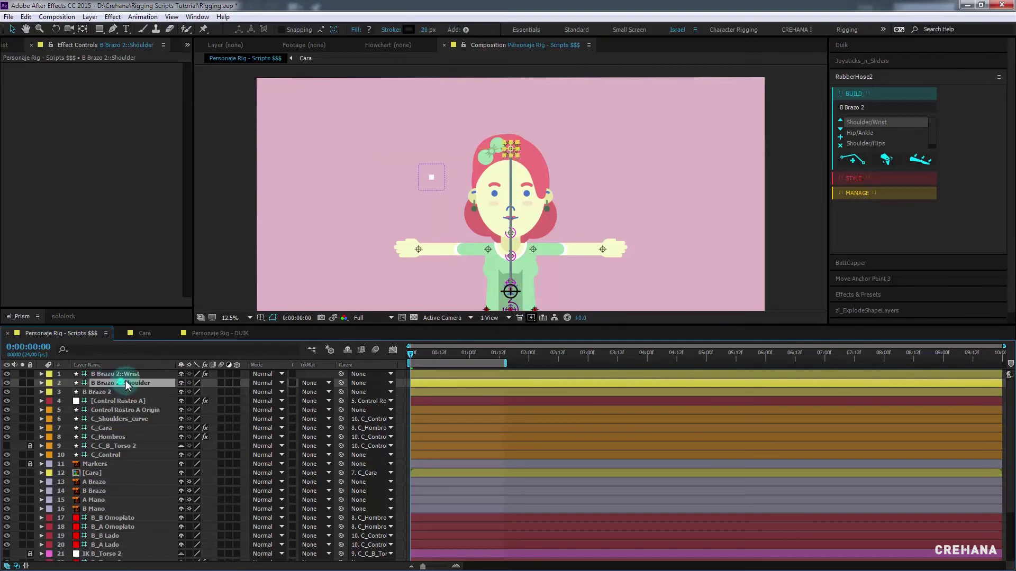
Drag the new hose's wrist and shoulder controllers roughly onto the left arm
left_click_drag(503, 294, 492, 251)
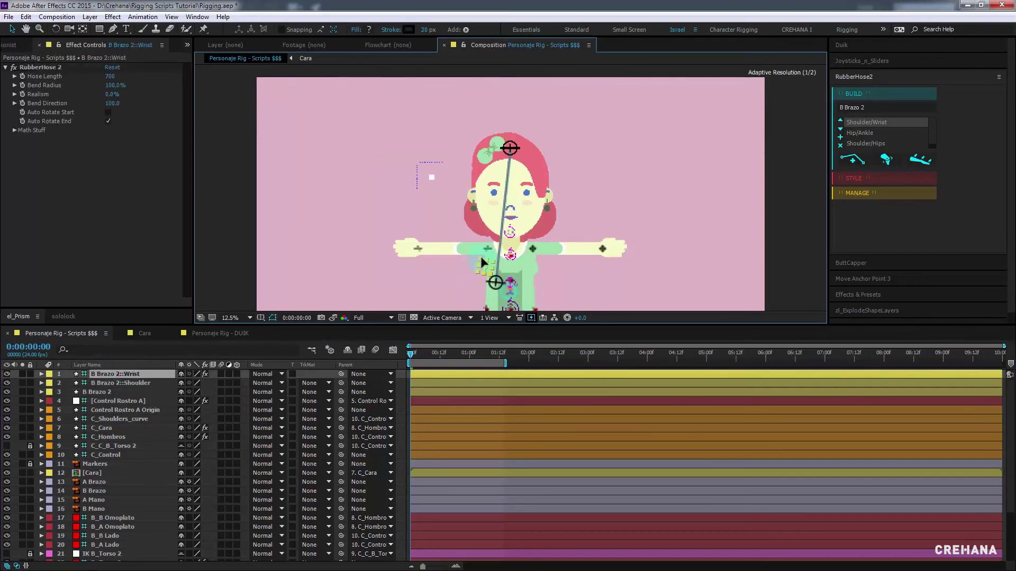
scroll(490, 250, "up", 4)
scroll(489, 249, "up", 2)
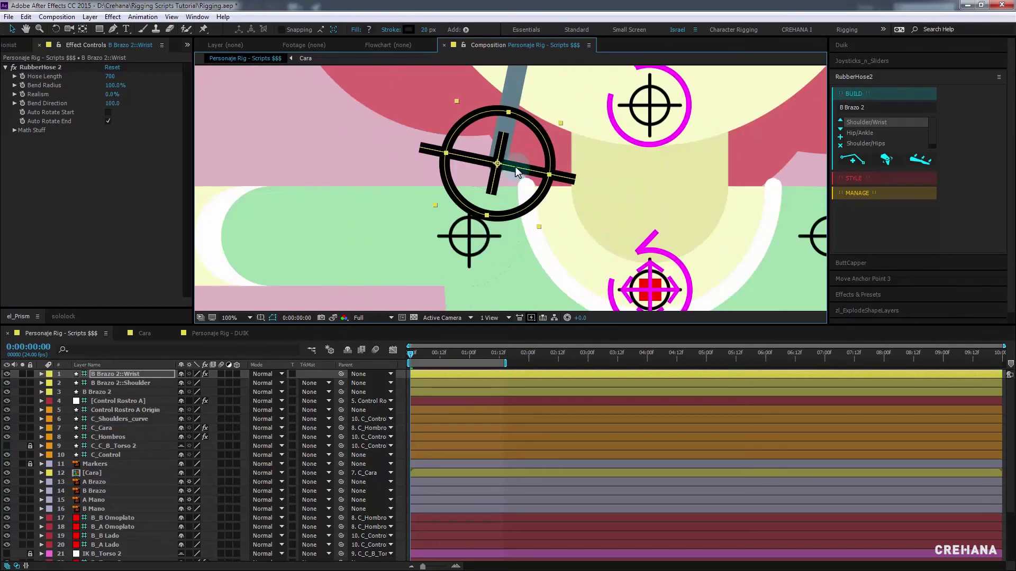
mouse_move(515, 167)
left_mouse_down()
mouse_move(488, 247)
mouse_move(468, 243)
left_mouse_up()
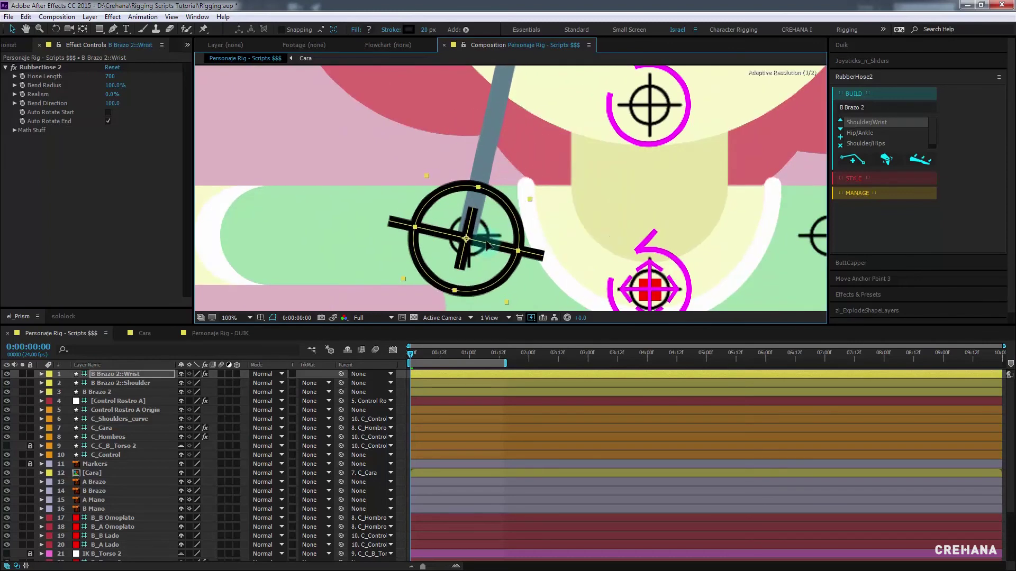
scroll(495, 235, "down", 4)
scroll(493, 234, "down", 2)
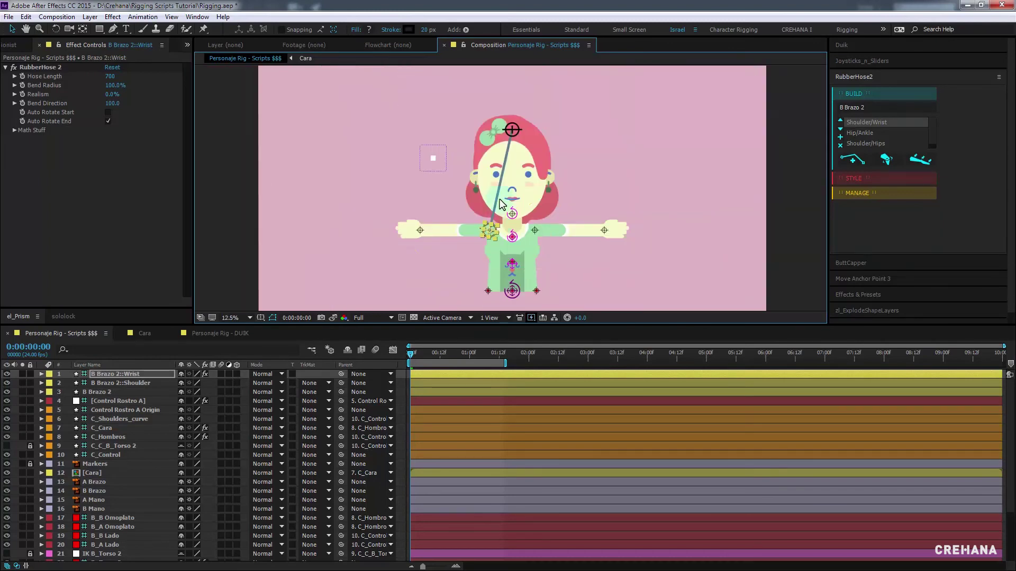
left_click(512, 131)
left_click_drag(505, 137, 423, 197)
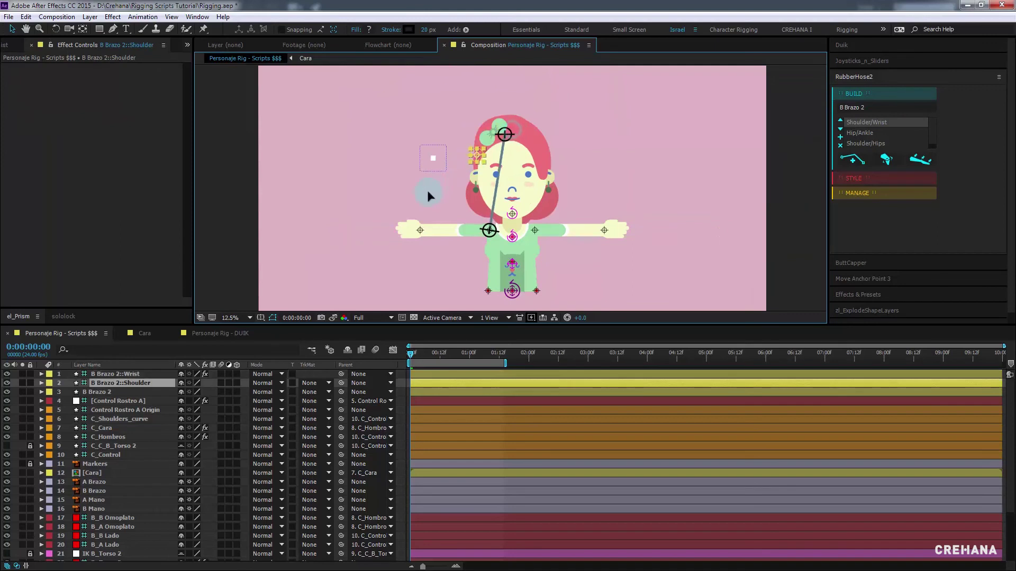
Move the B Brazo 2::Wrist controller onto the character's left hand
left_click(161, 384)
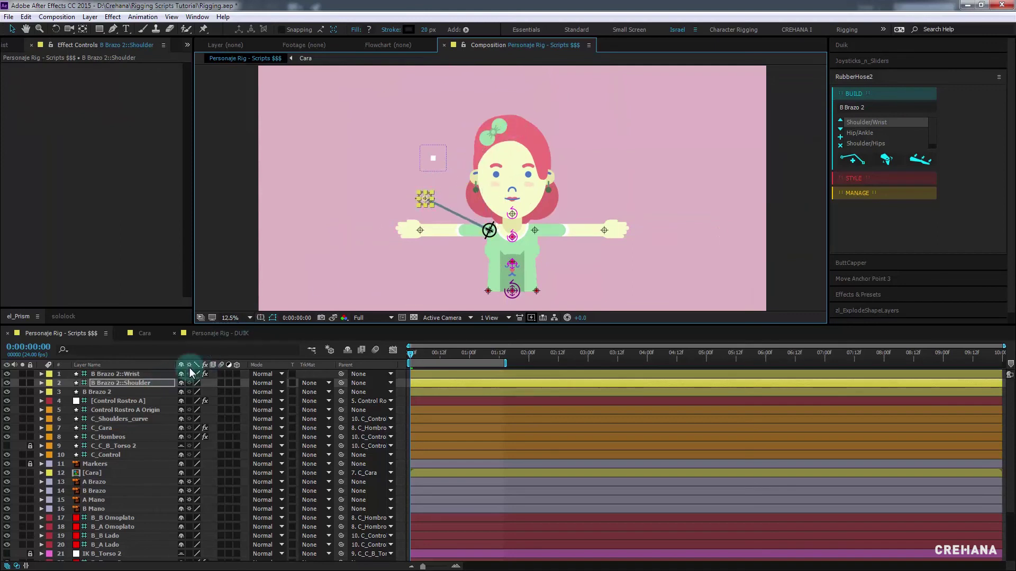
left_click(137, 378)
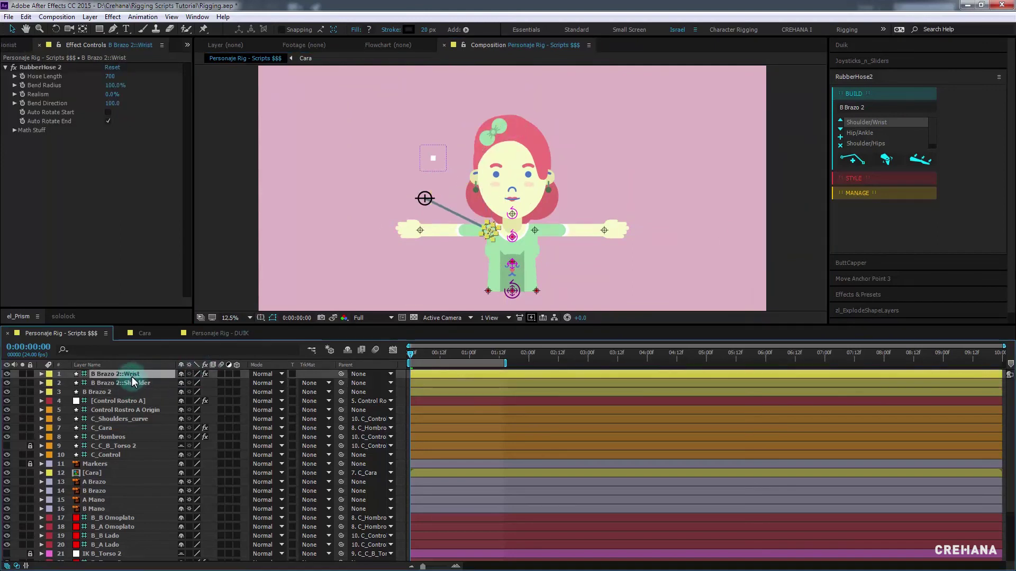
left_click(132, 372)
left_click(471, 235)
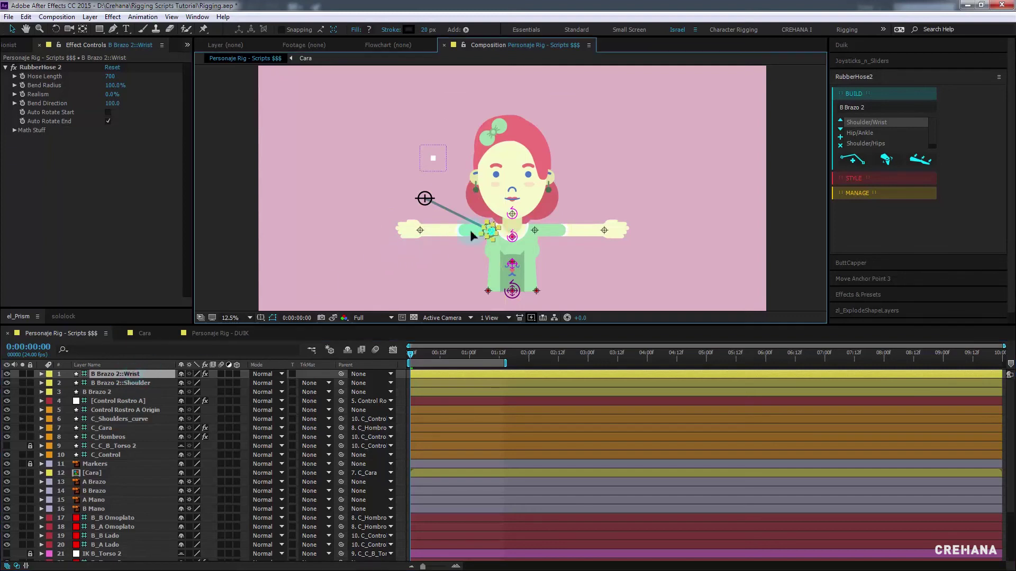
mouse_move(428, 235)
left_mouse_down()
mouse_move(418, 230)
mouse_move(452, 223)
left_mouse_up()
scroll(418, 229, "up", 5)
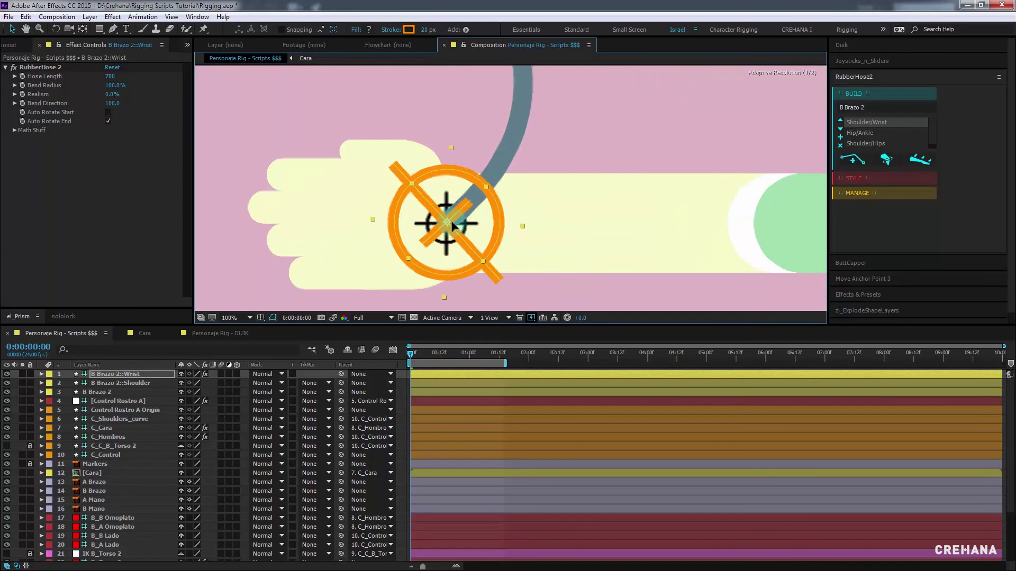
scroll(453, 222, "down", 4)
Place the shoulder controller on the left shoulder and nudge the wrist into place
left_click_drag(462, 157, 591, 216)
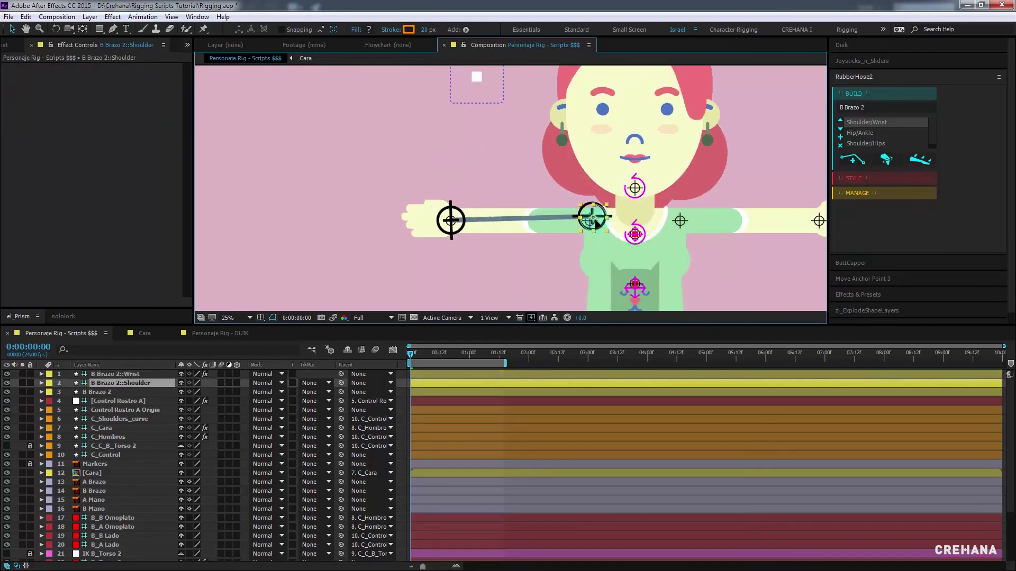
scroll(598, 218, "up", 4)
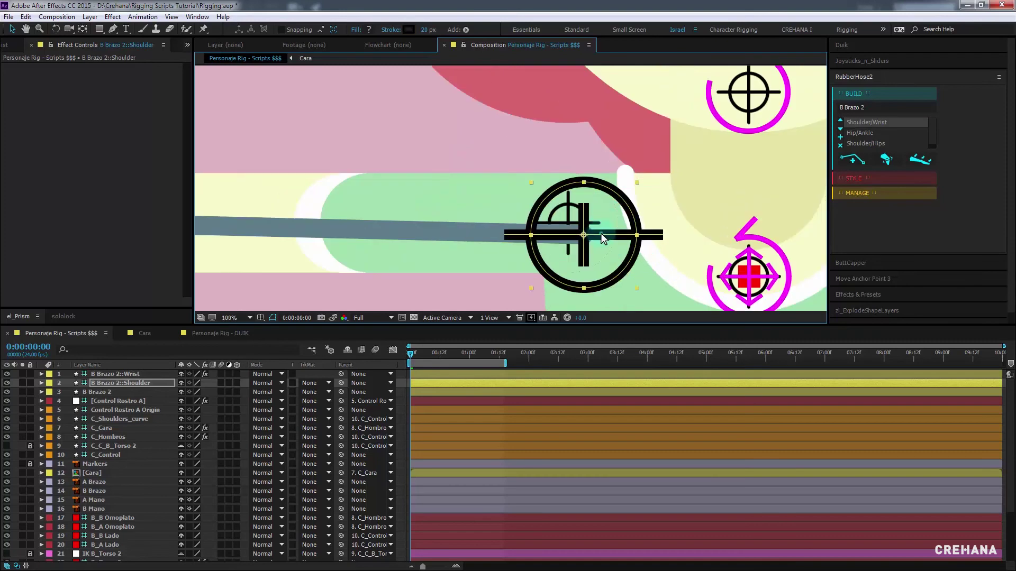
left_click_drag(603, 239, 586, 226)
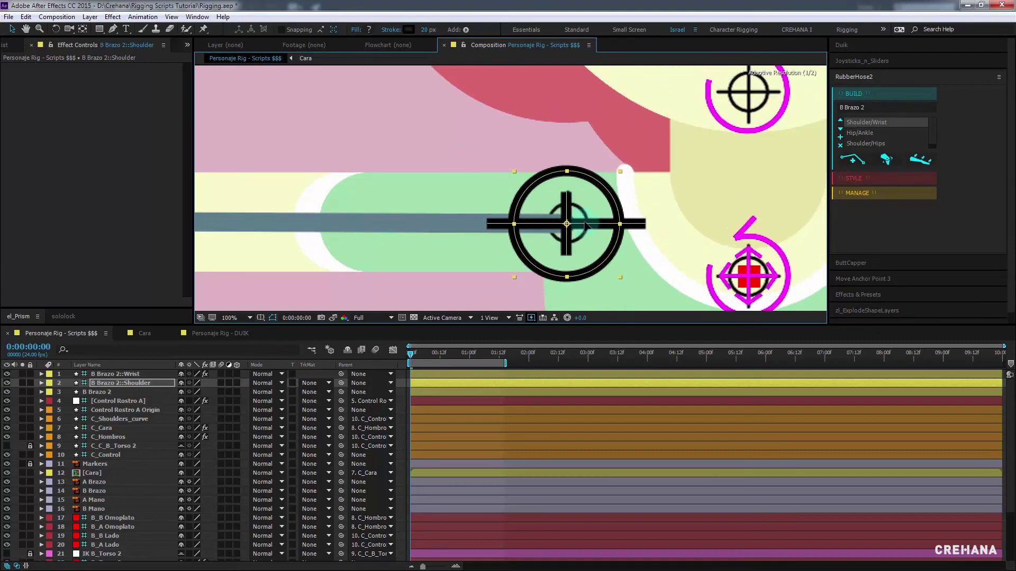
scroll(567, 225, "down", 2)
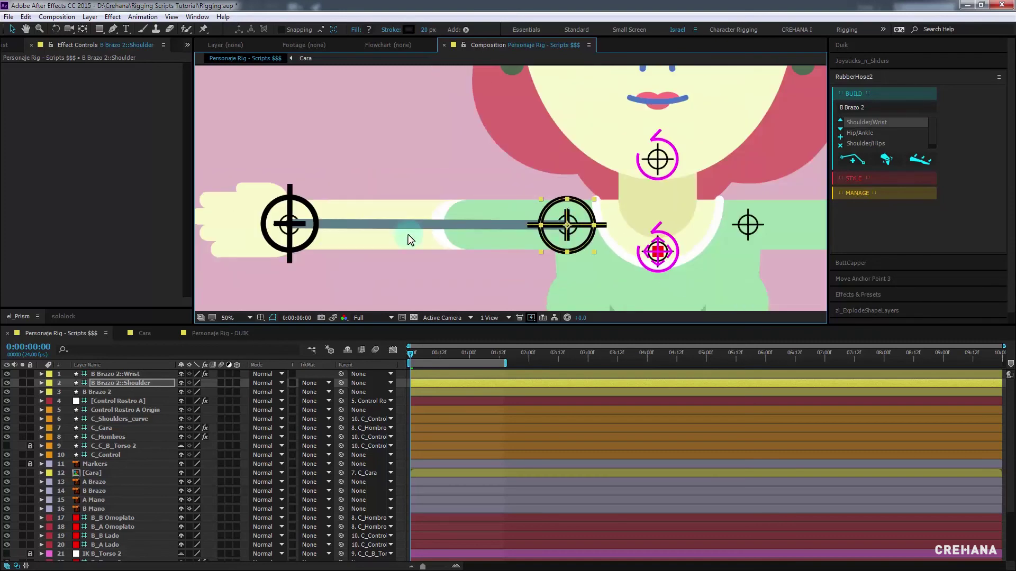
left_click(300, 228)
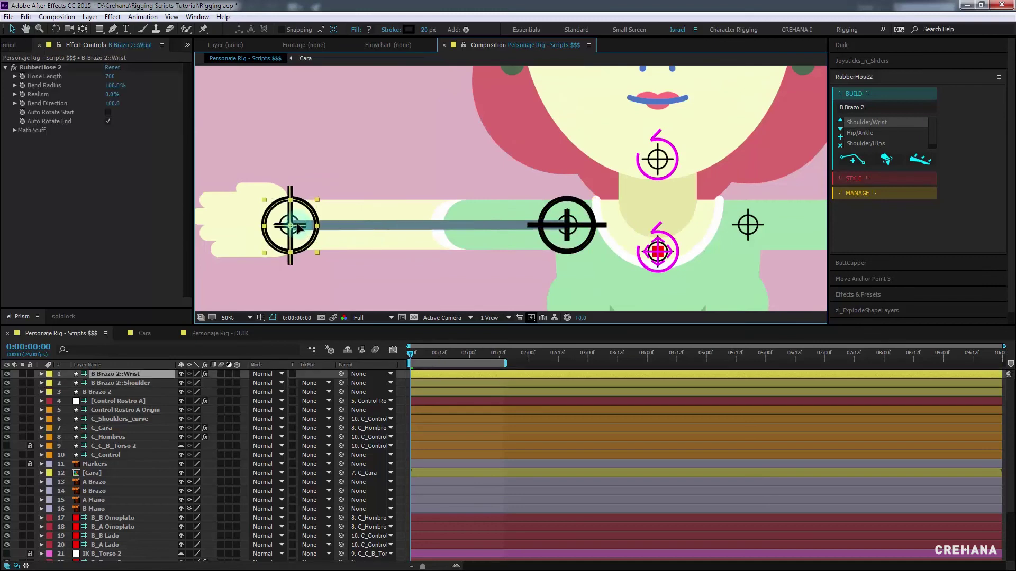
left_click_drag(299, 228, 300, 228)
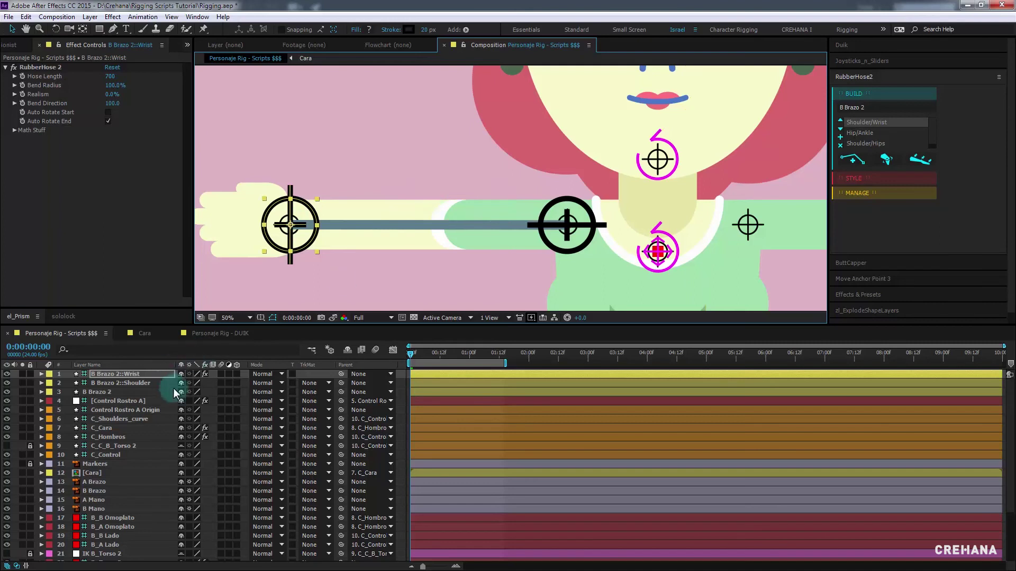
Expand the wrist controller's Contents to inspect its Control Point shape, then collapse it
left_click(110, 374)
left_click(40, 373)
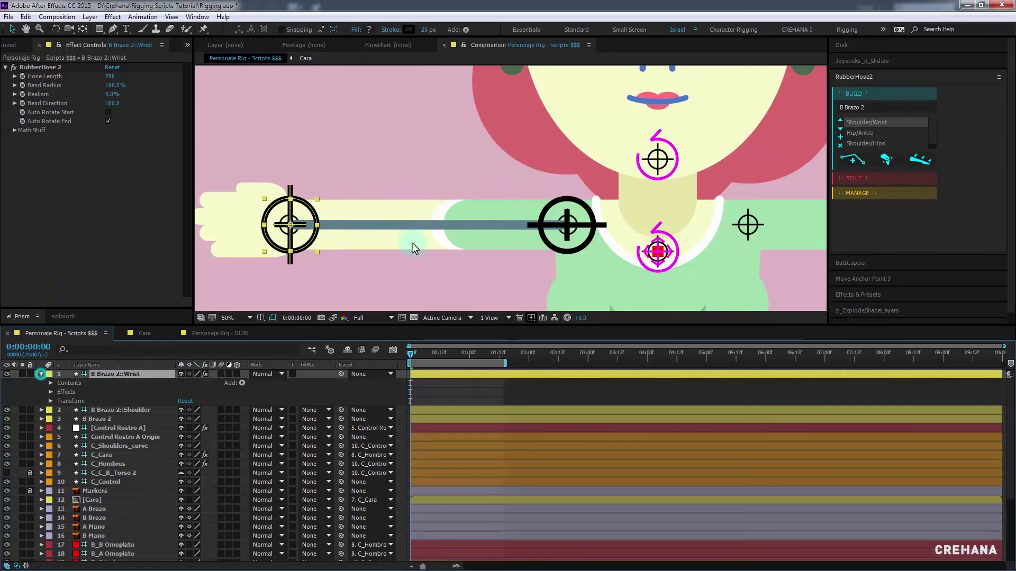
left_click(51, 383)
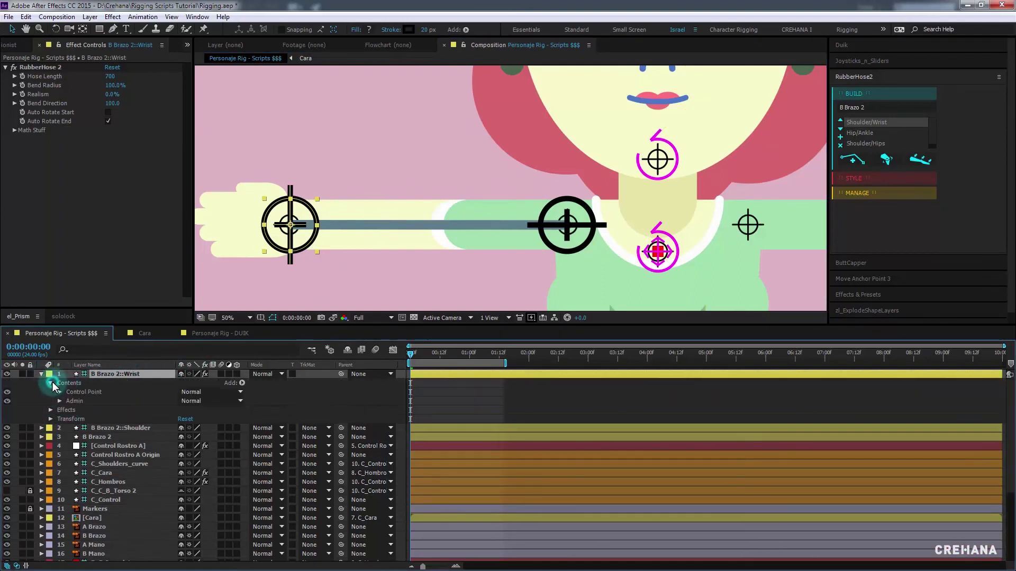
left_click(59, 392)
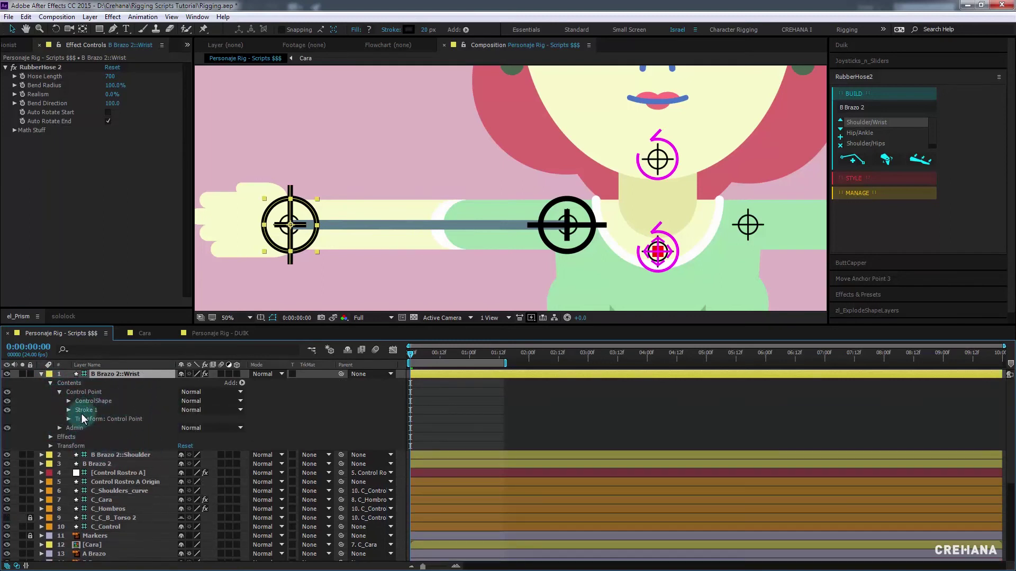
left_click(41, 374)
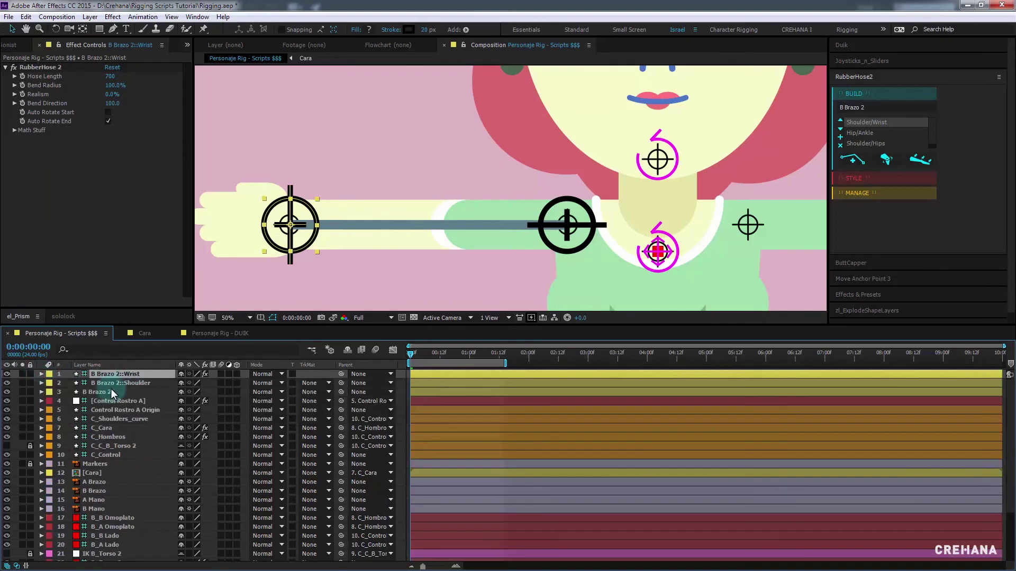
Select B Brazo 2's Style > BaseHose and eyedrop the pale arm colour into its stroke
left_click(97, 392)
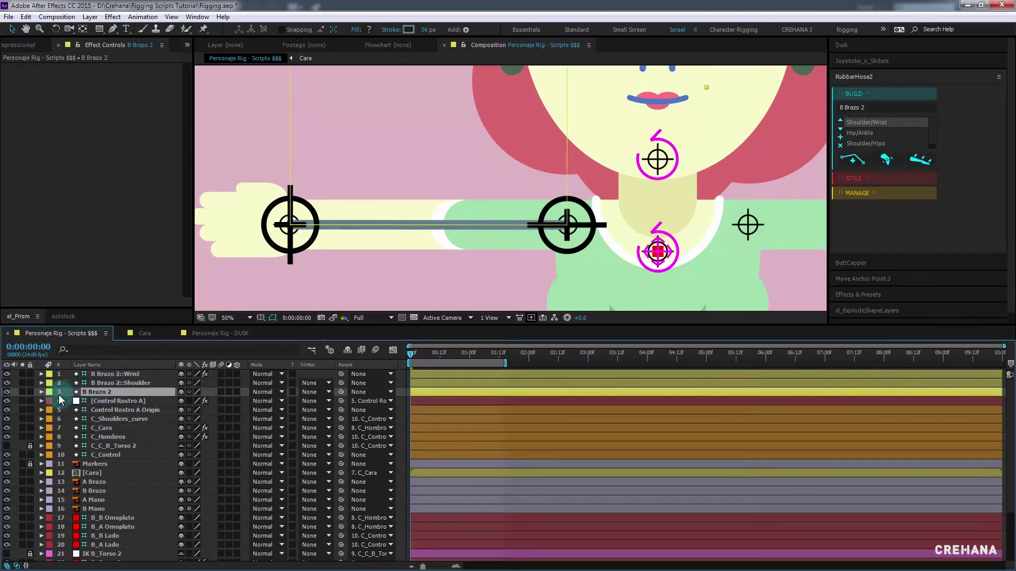
left_click(41, 392)
left_click(51, 401)
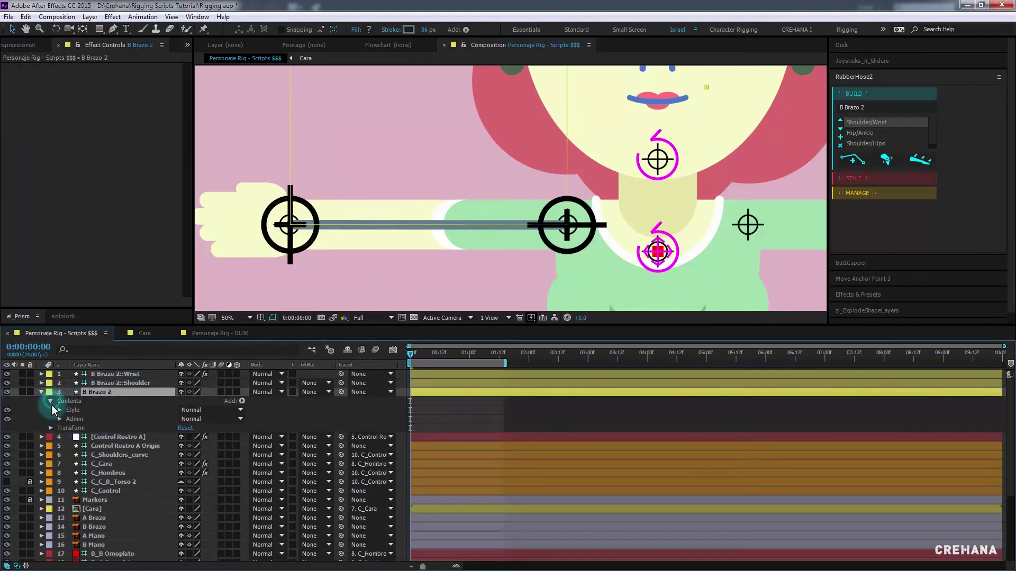
left_click(59, 410)
left_click(93, 419)
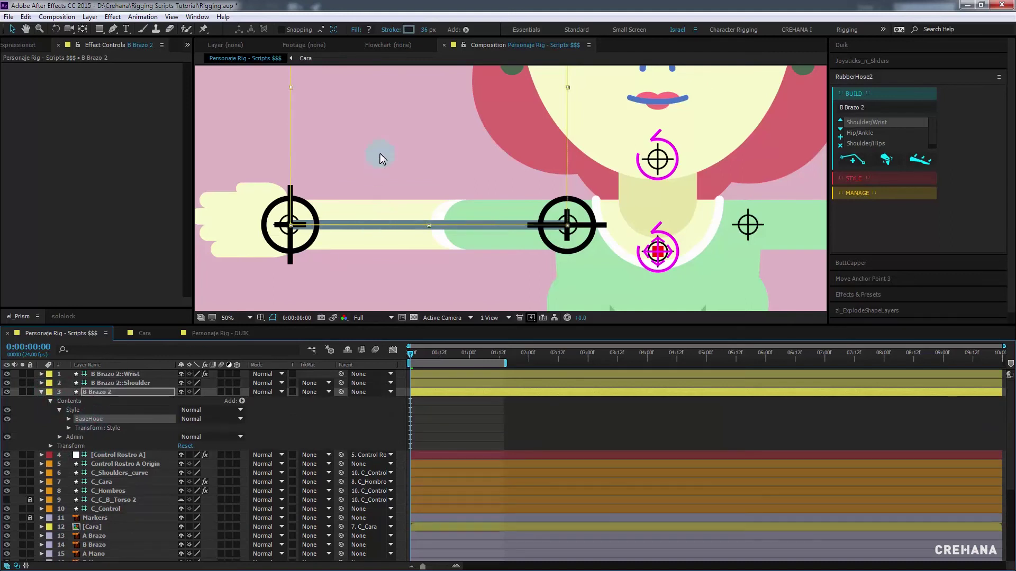
left_click(404, 29)
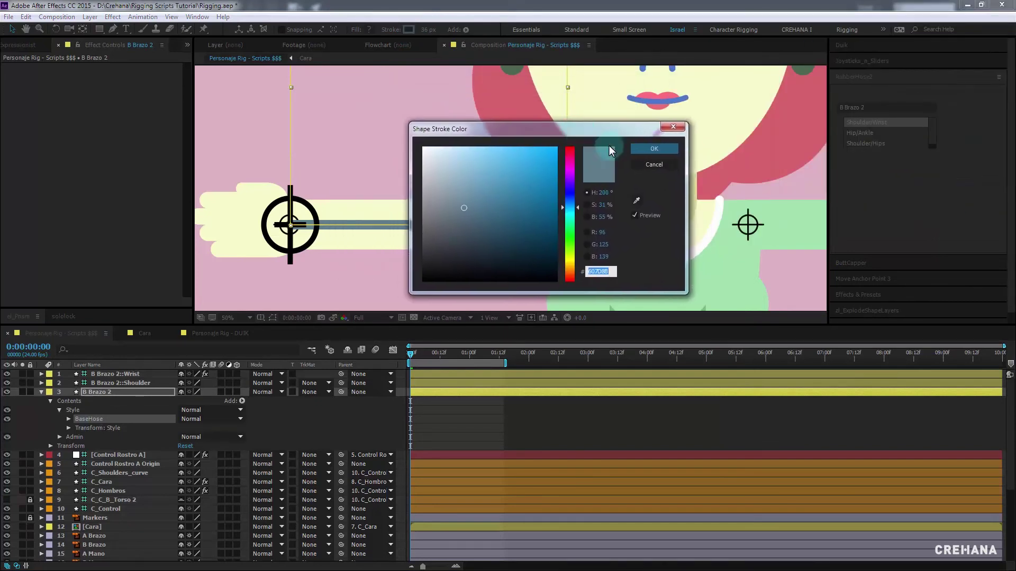
left_click(637, 193)
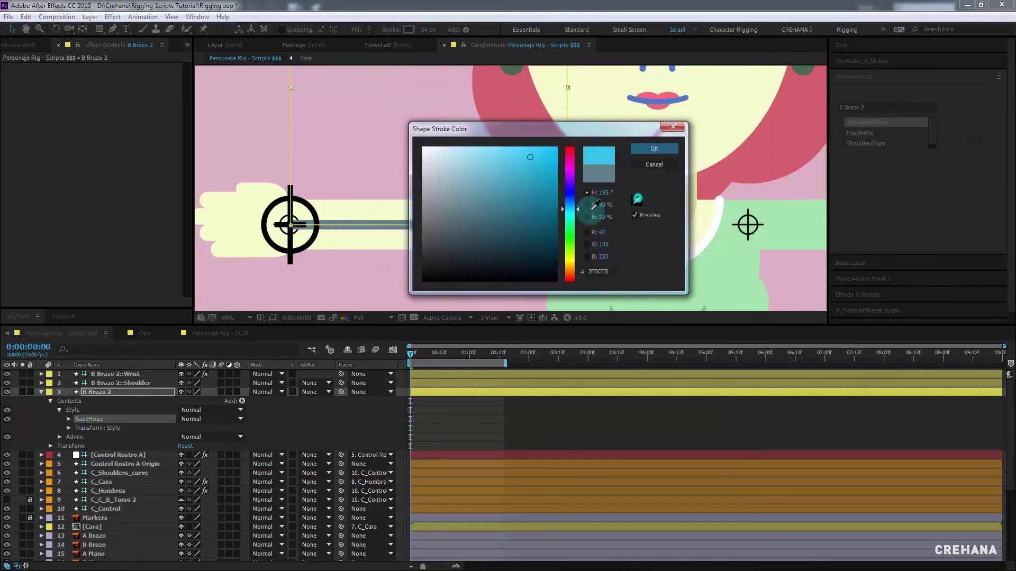
left_click(383, 209)
Confirm the stroke colour and set A Brazo and B Brazo opacity to 45%
left_click(654, 148)
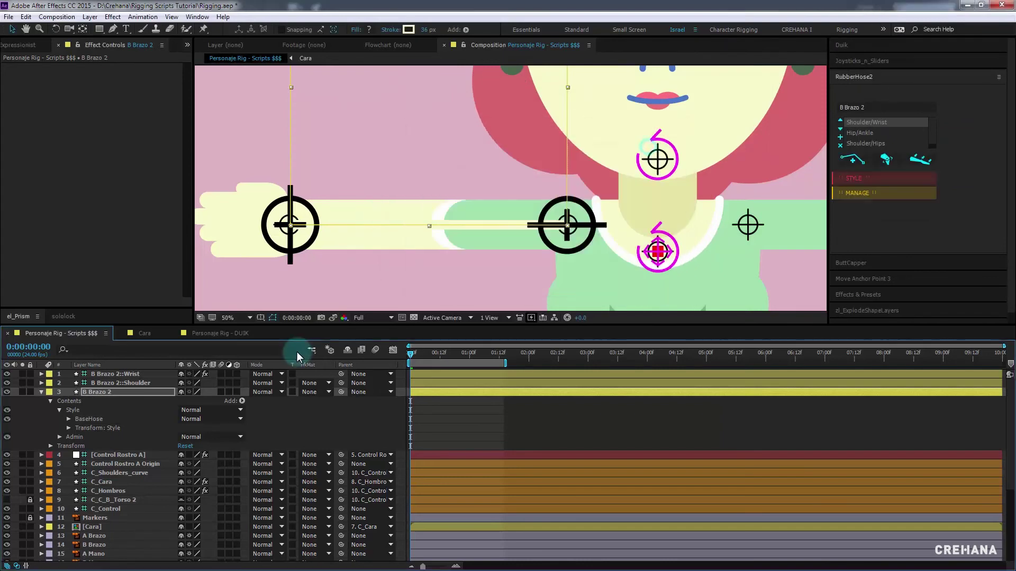
scroll(156, 460, "down", 1)
left_click(104, 509)
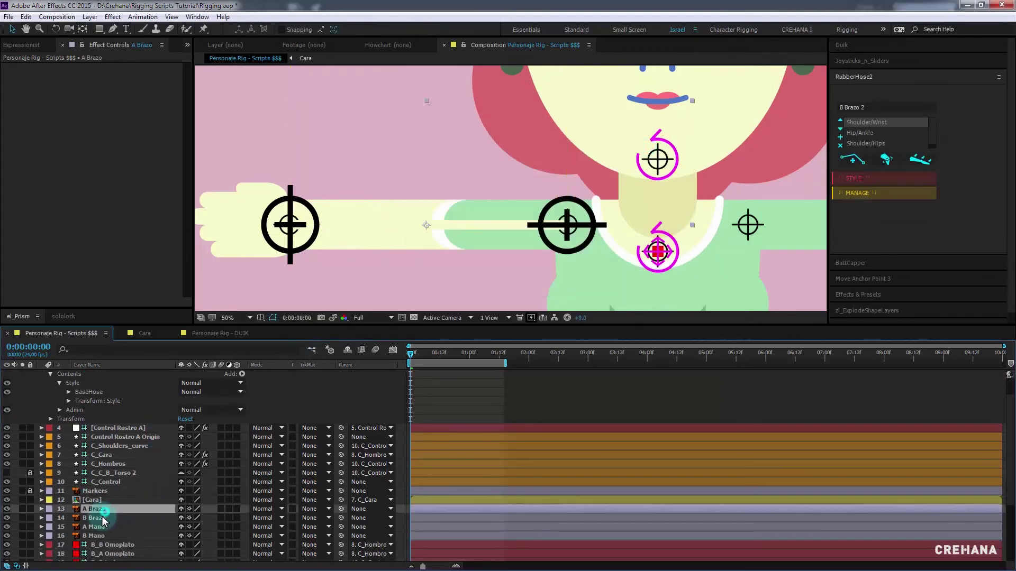
left_click(104, 518, "ctrl")
key("t")
mouse_move(183, 518)
left_mouse_down()
mouse_move(150, 519)
mouse_move(116, 390)
left_mouse_up()
left_click(109, 510)
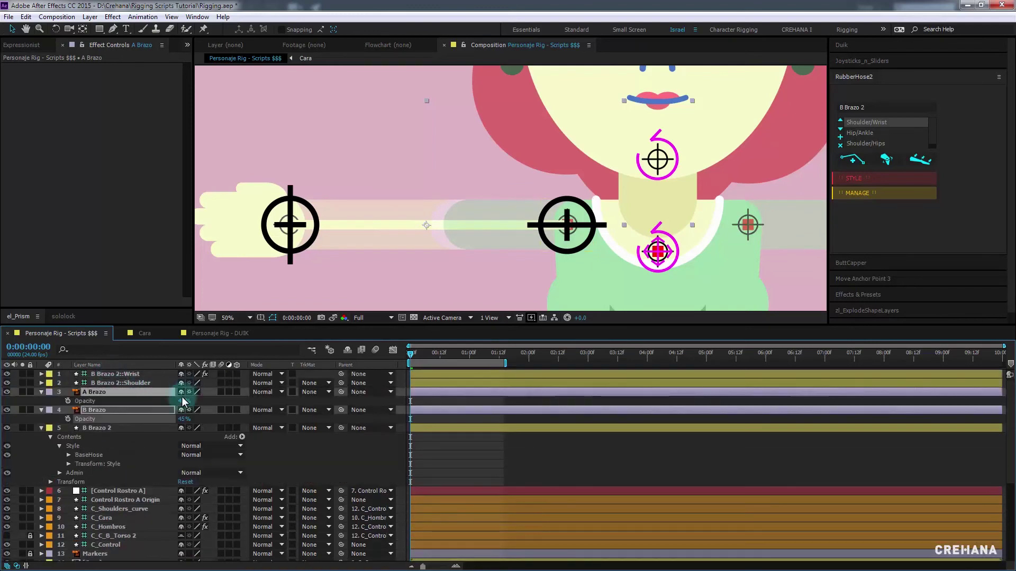
Widen the BaseHose stroke to 184.9 px to match the arm's width
left_click_drag(214, 447, 108, 430)
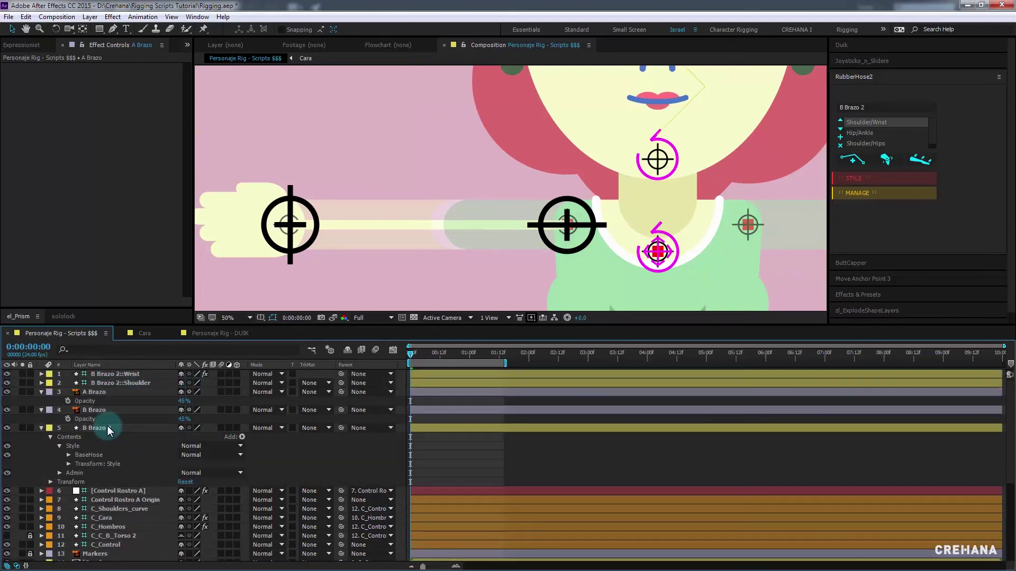
left_click(88, 455)
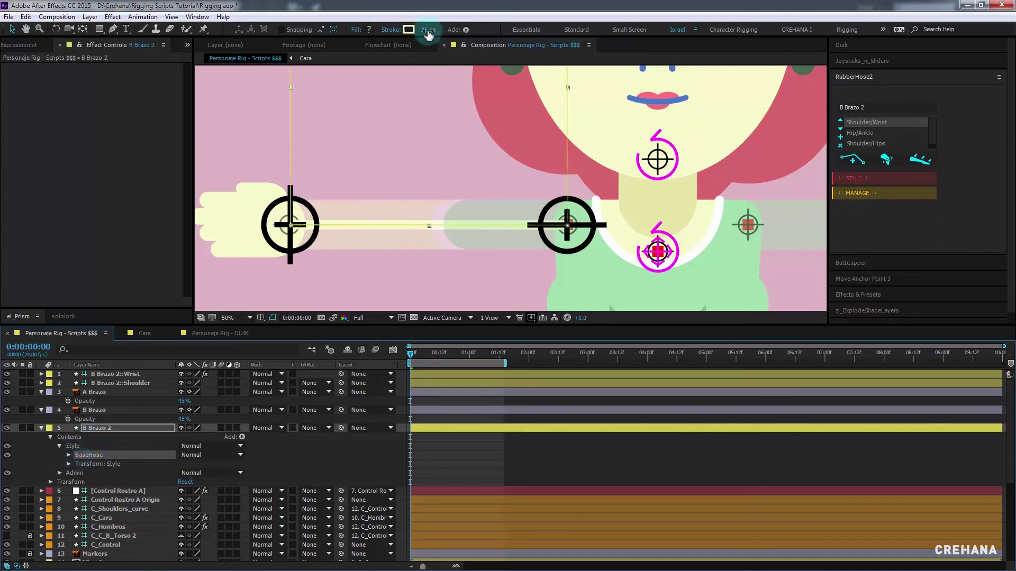
left_click_drag(427, 30, 691, 24)
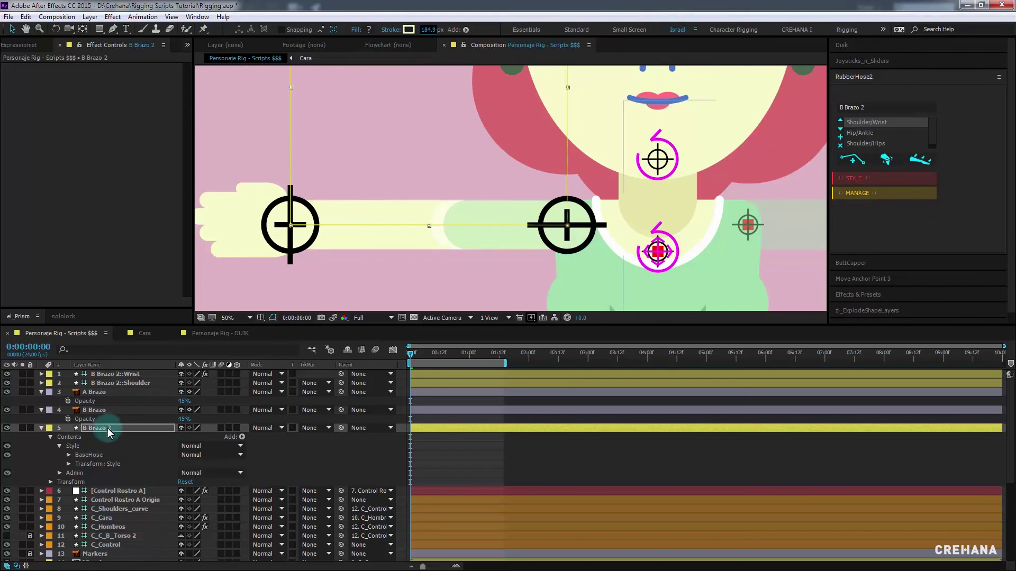
left_click(82, 456)
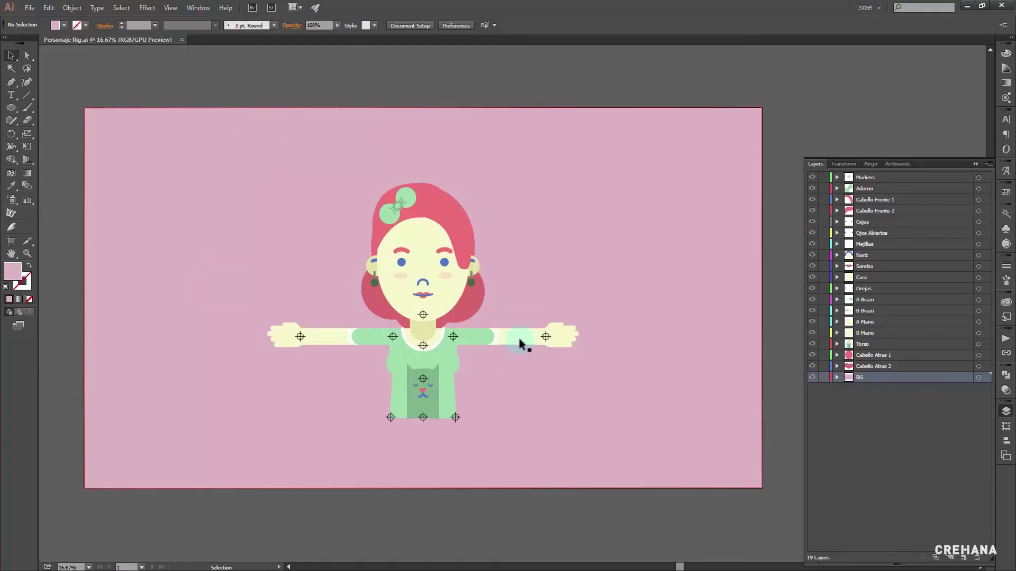
Try moving the B Brazo arm path in Illustrator, undoing both moves
scroll(520, 339, "up", 1)
mouse_move(519, 336)
left_mouse_down()
mouse_move(525, 321)
mouse_move(516, 312)
left_mouse_up()
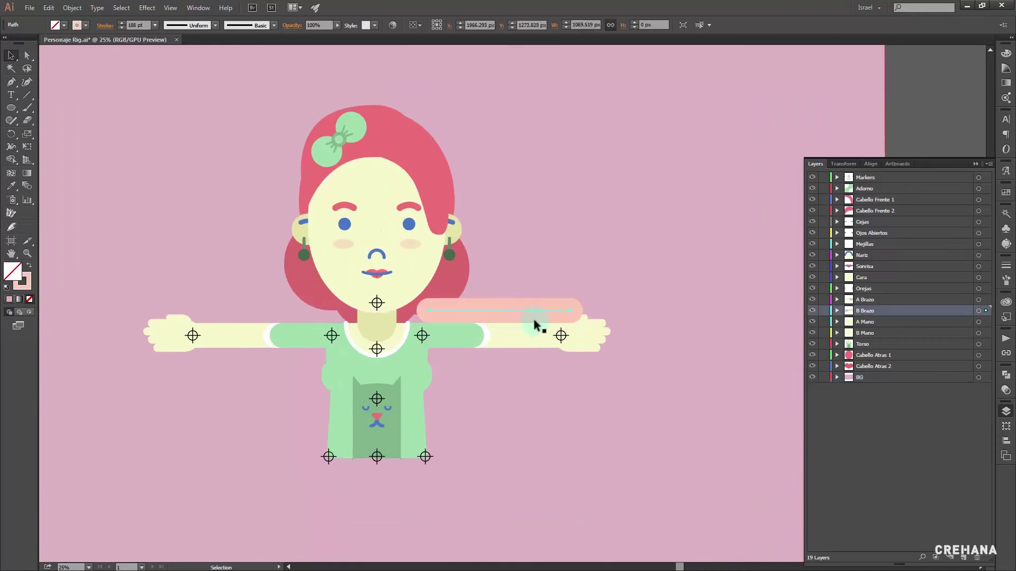
key("ctrl+z")
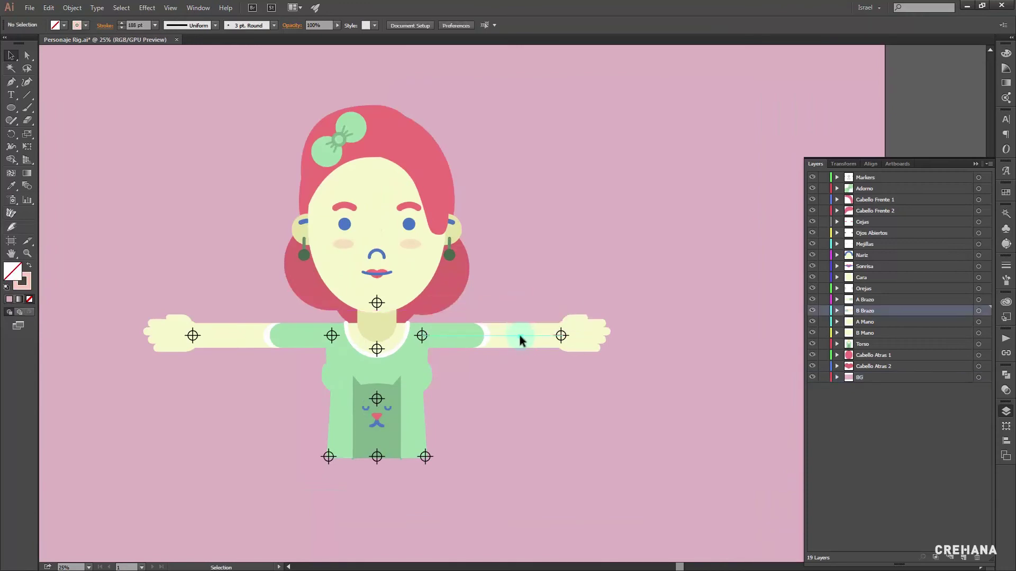
left_click_drag(518, 336, 520, 329)
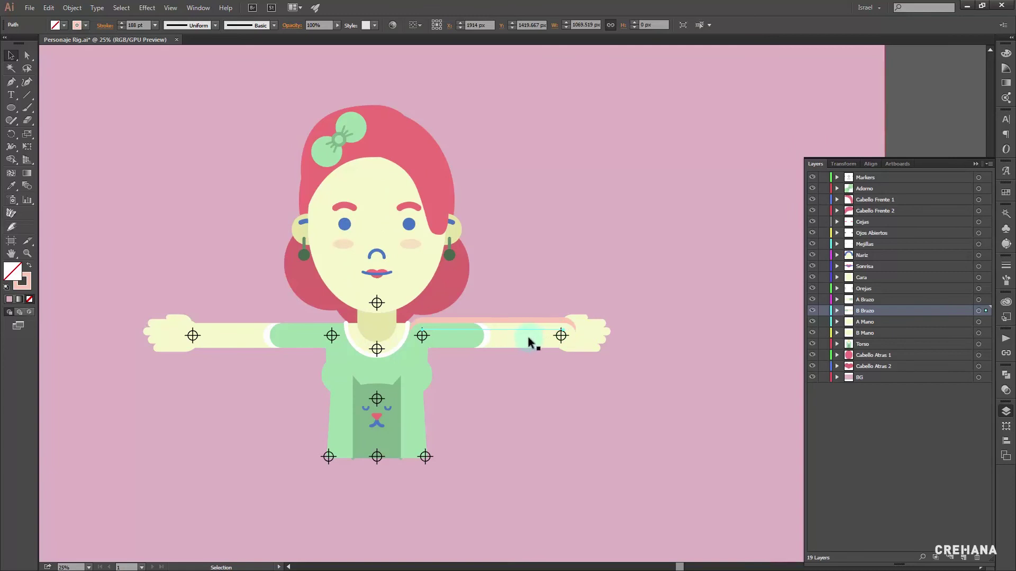
key("ctrl+z")
Toggle Outline view, select the arm line path, and return to full-colour preview
left_click(529, 339)
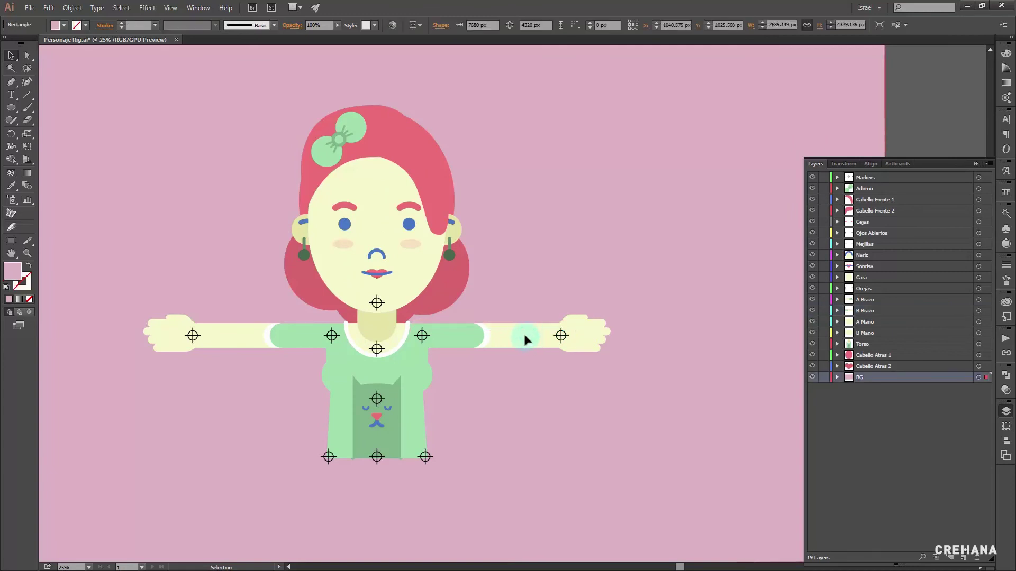
key("ctrl+y")
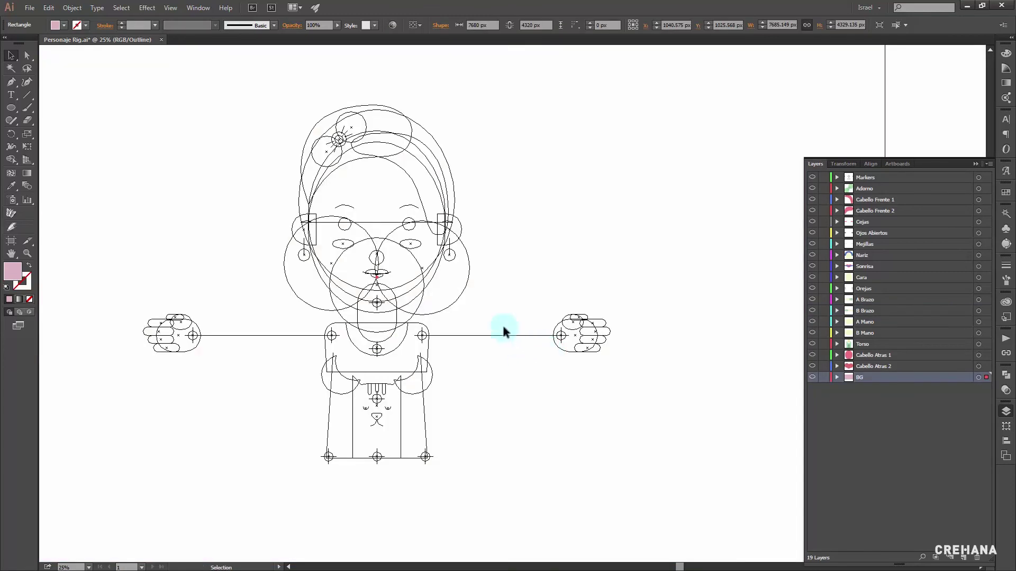
left_click(481, 335)
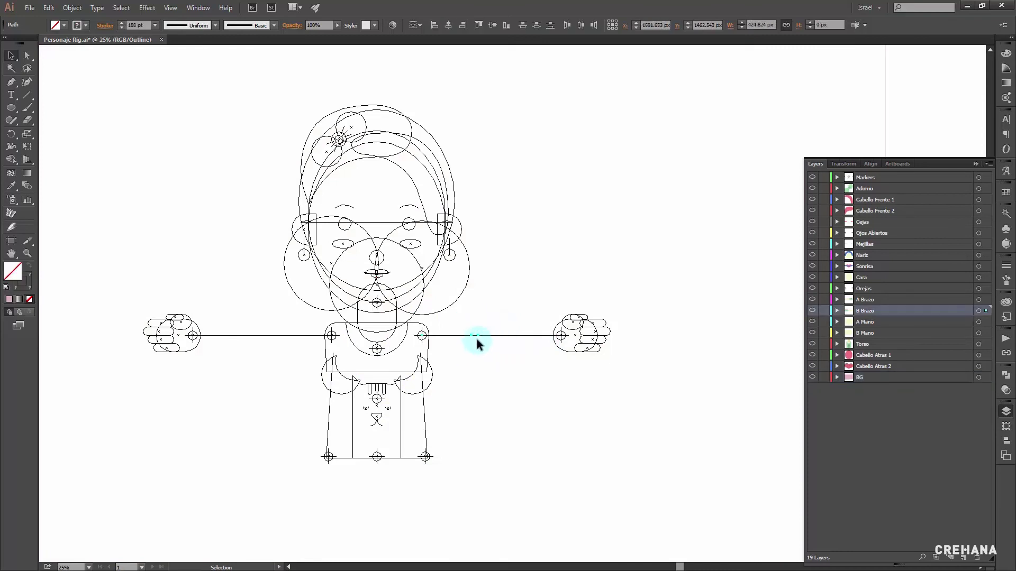
key("ctrl+y")
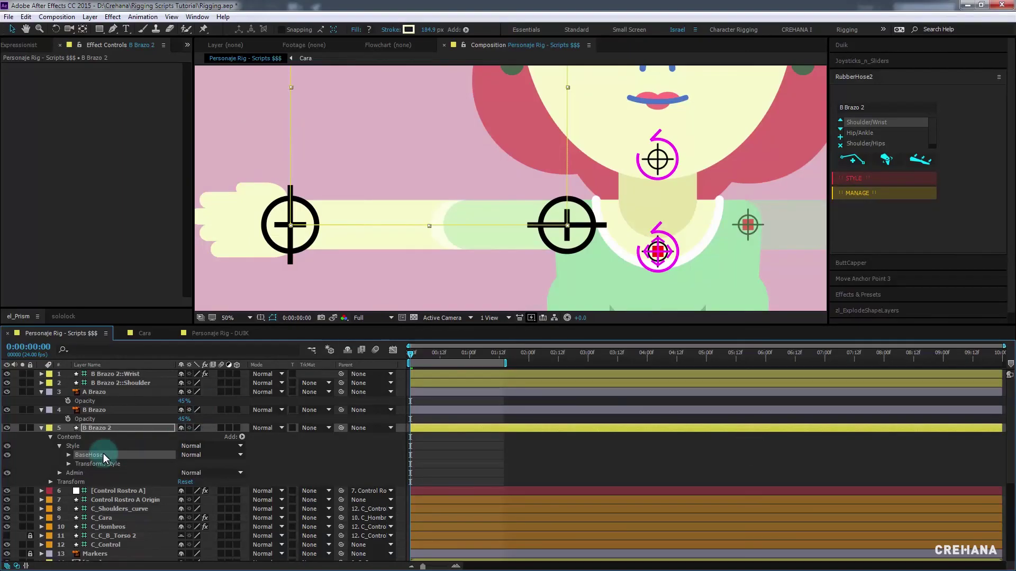
Duplicate BaseHose into BaseHose 2 and colour its stroke the sleeve green A1E0AE
key("ctrl+d")
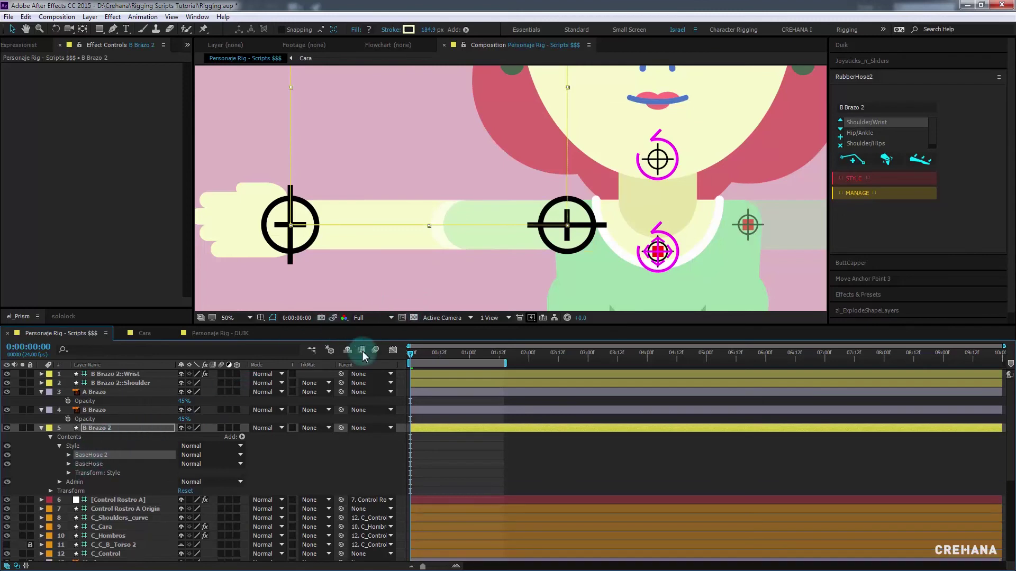
left_click(384, 68)
left_click(408, 32)
left_click(637, 200)
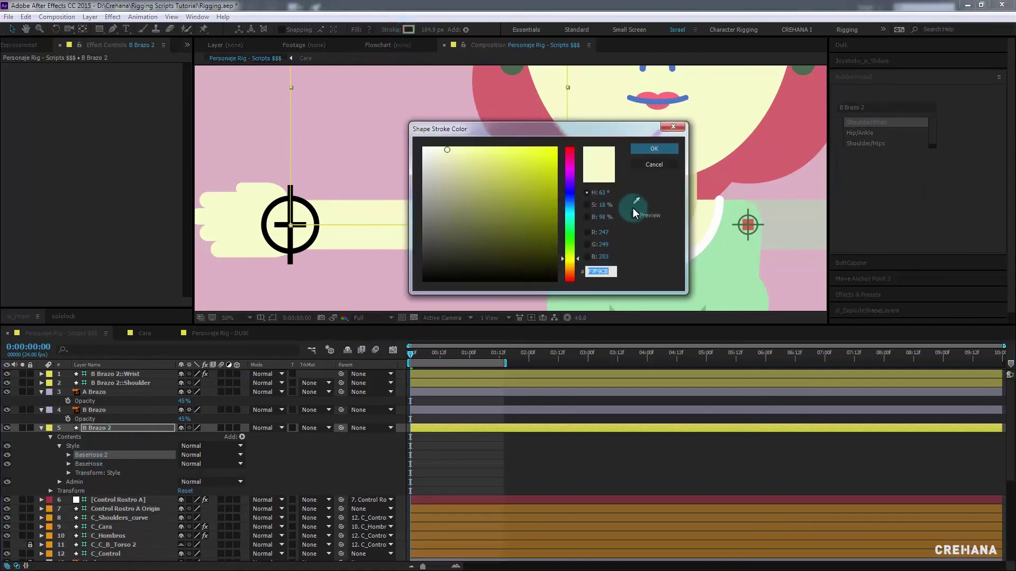
left_click(740, 264)
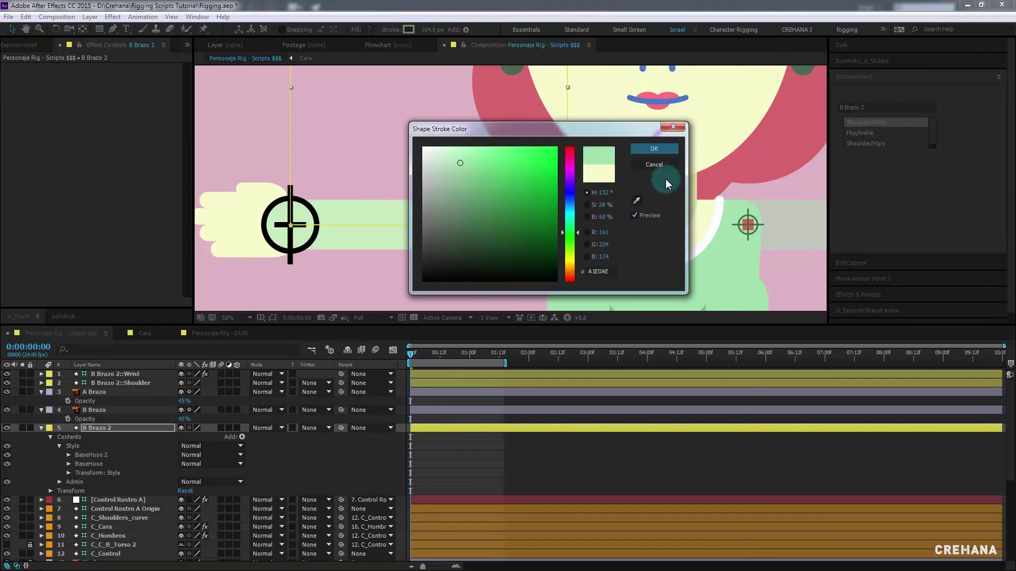
left_click_drag(624, 132, 457, 188)
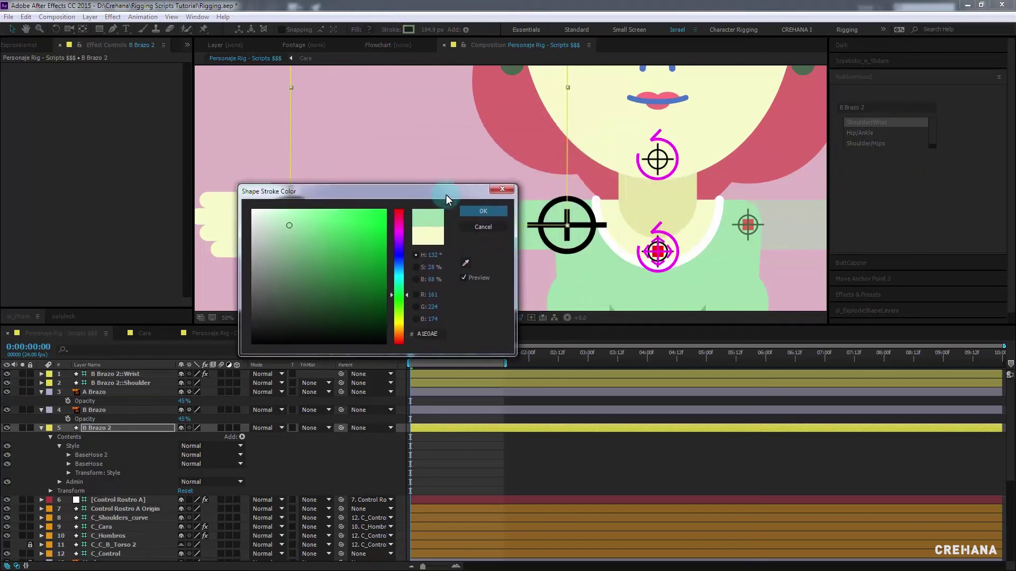
left_click(478, 208)
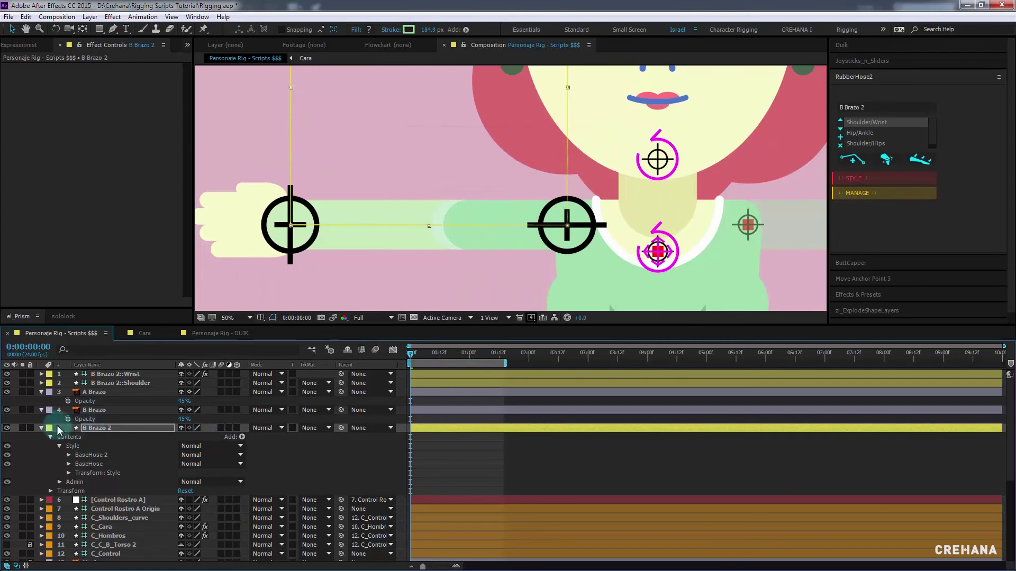
Hide both reference arm layers to check the hose, then show them again
left_click(7, 410)
left_click(7, 392)
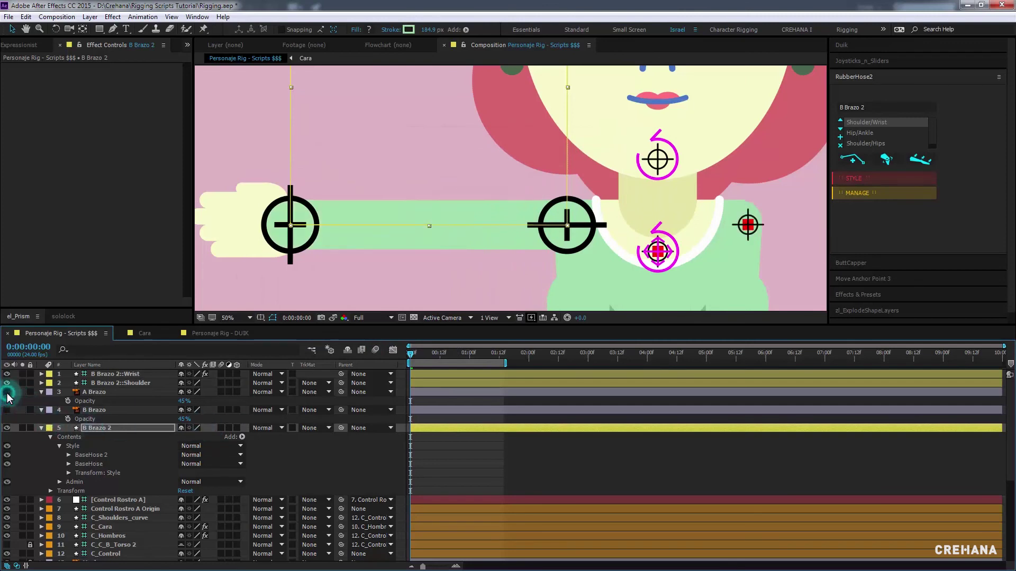
left_click_drag(7, 393, 7, 410)
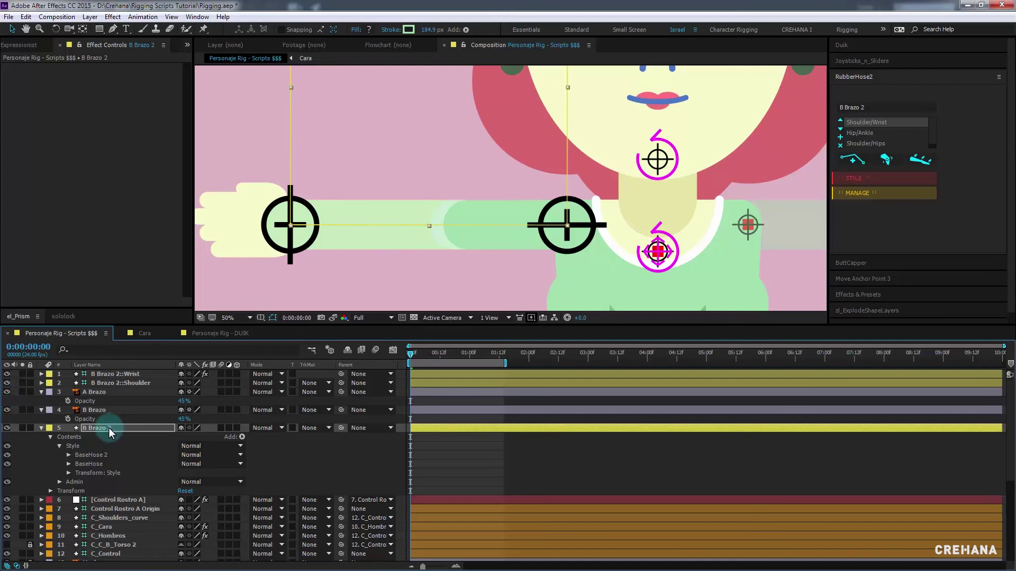
Add Trim Paths to BaseHose 2 with Start around 58.7% so green covers the sleeve
left_click(94, 455)
left_click(242, 437)
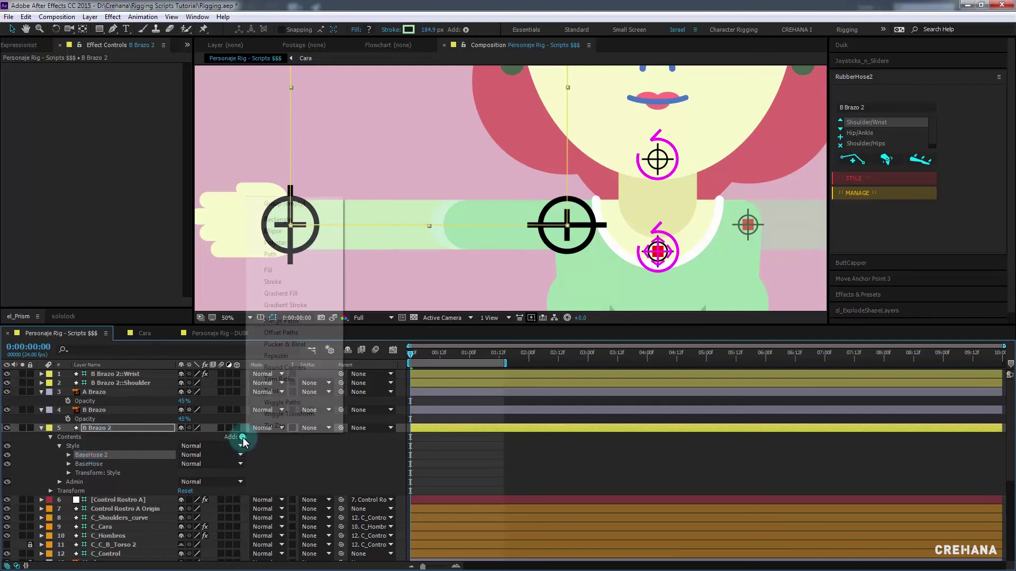
left_click(285, 379)
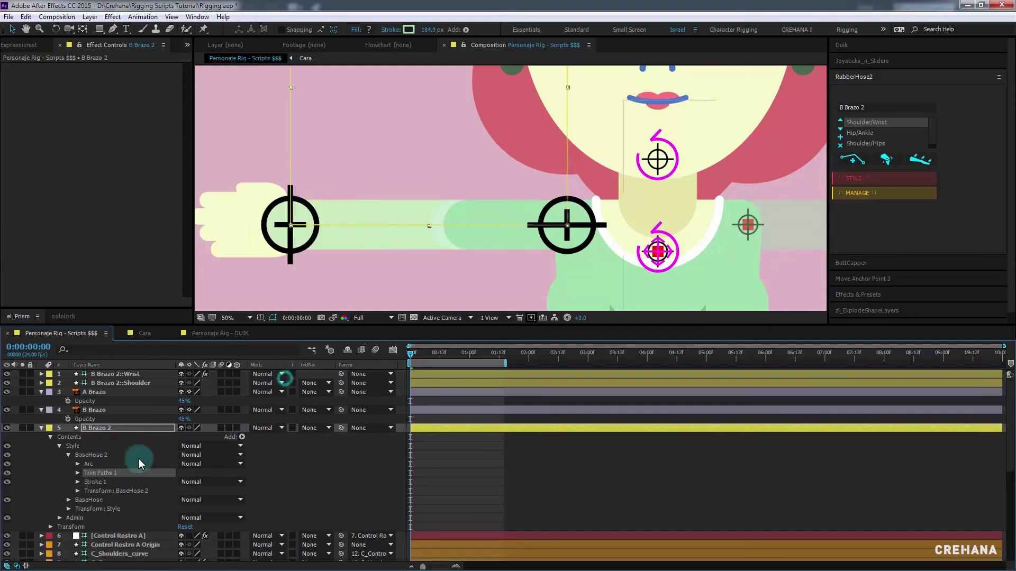
left_click(78, 473)
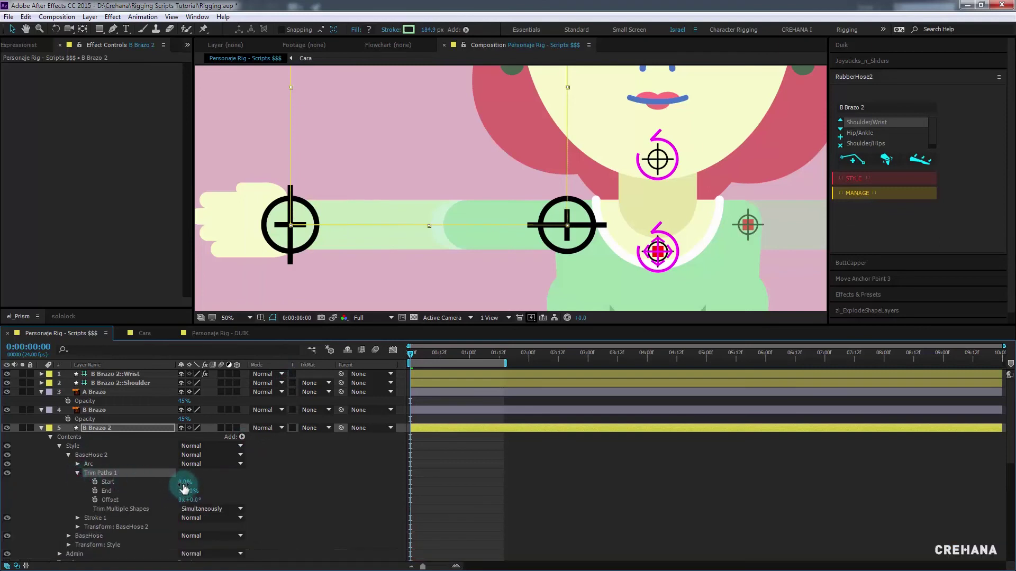
mouse_move(184, 486)
left_mouse_down()
mouse_move(218, 472)
mouse_move(176, 476)
left_mouse_up()
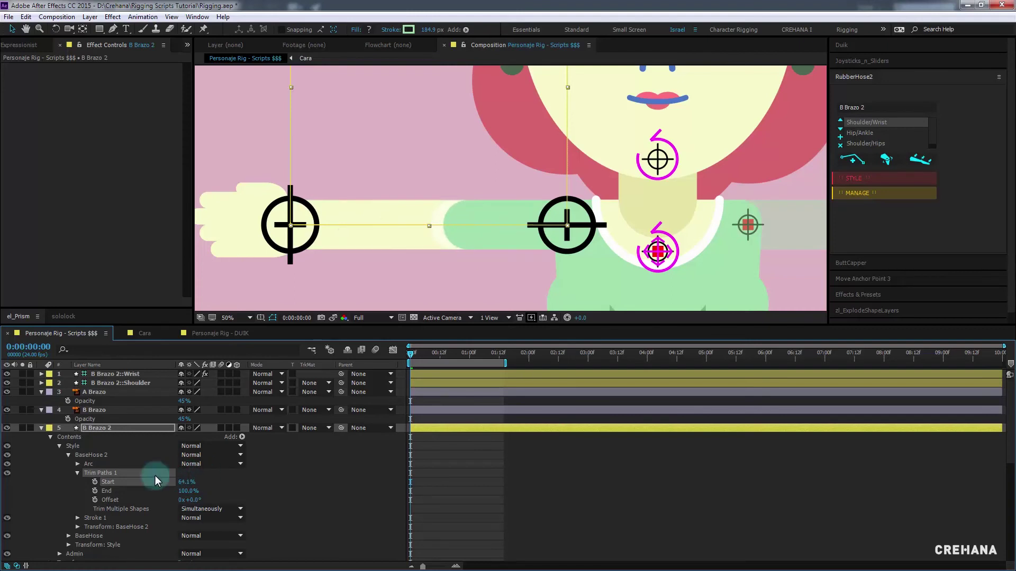
left_click(78, 473)
left_click(68, 455)
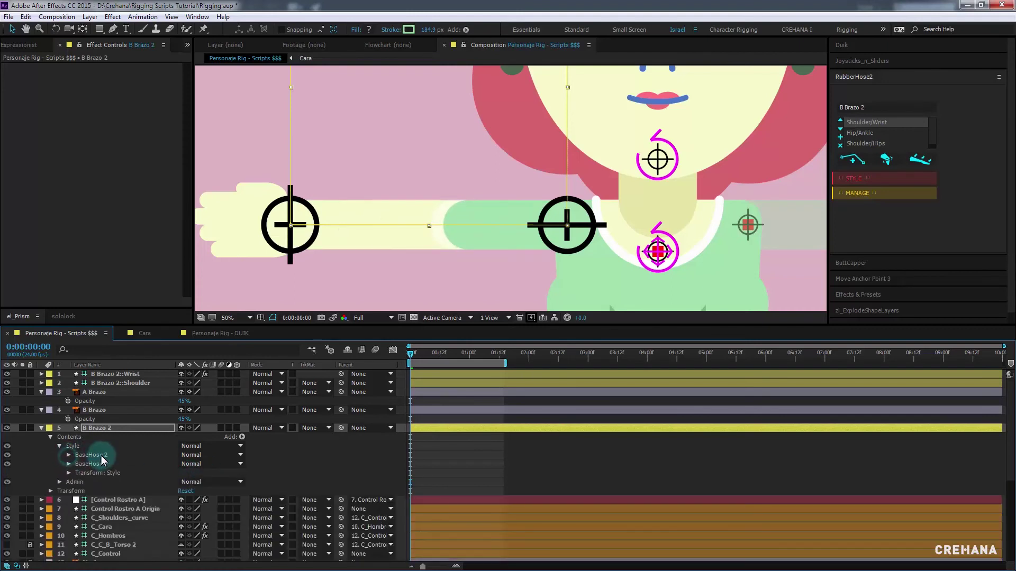
Duplicate BaseHose 2 into BaseHose 3 and extend the green trim slightly toward the hand
left_click(91, 455)
key("ctrl+d")
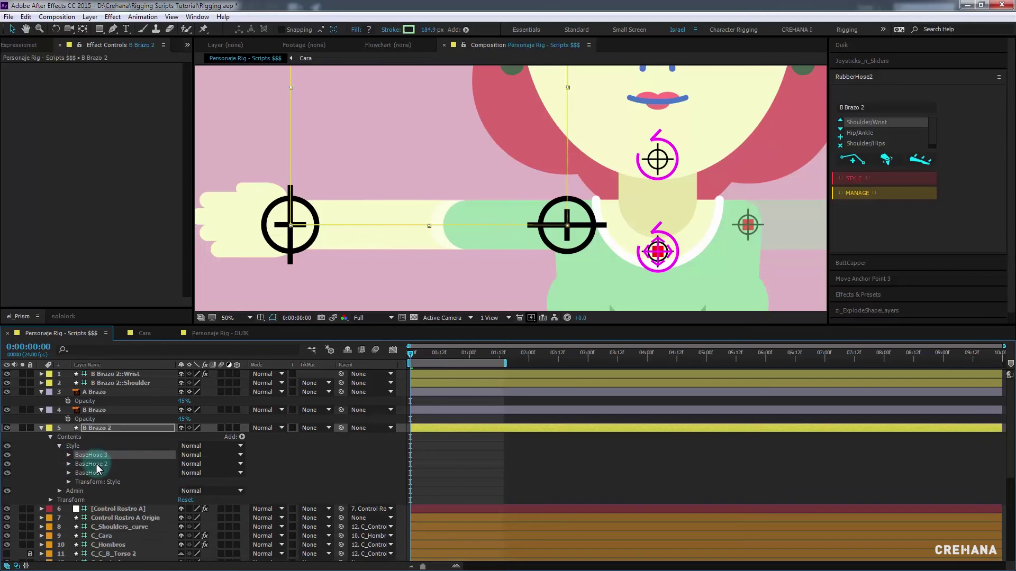
left_click(95, 463)
left_click(68, 464)
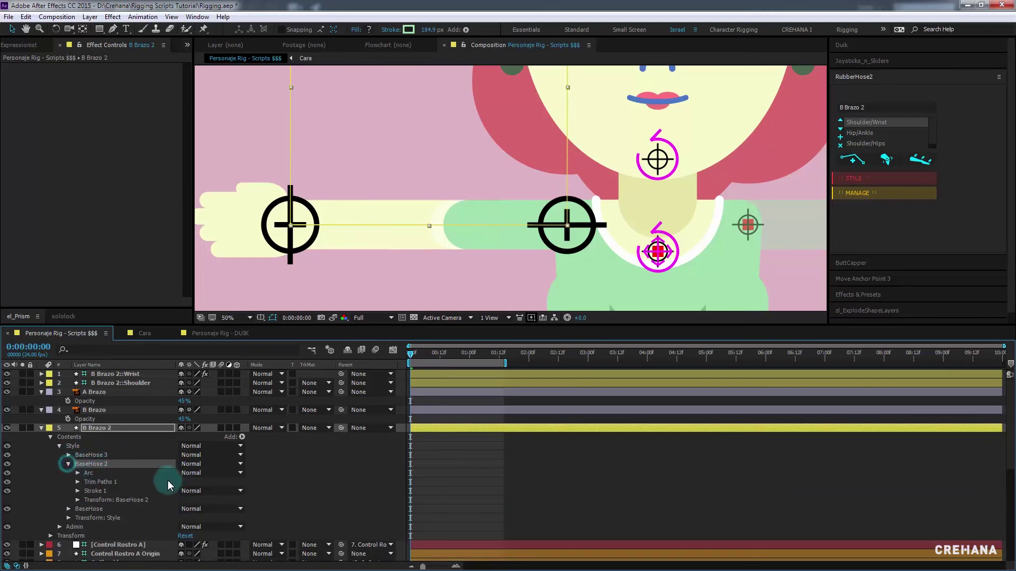
left_click(78, 482)
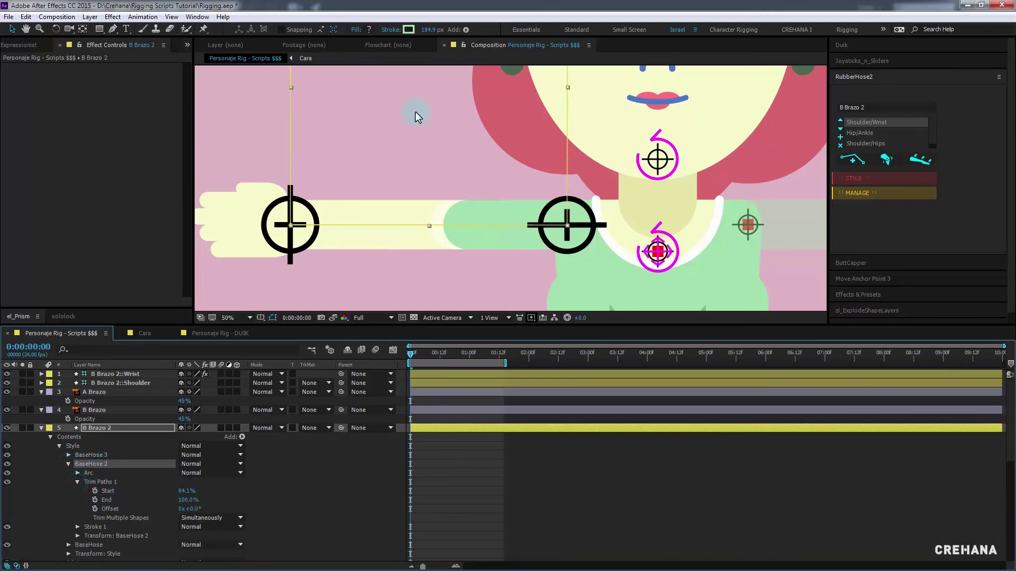
left_click(408, 29)
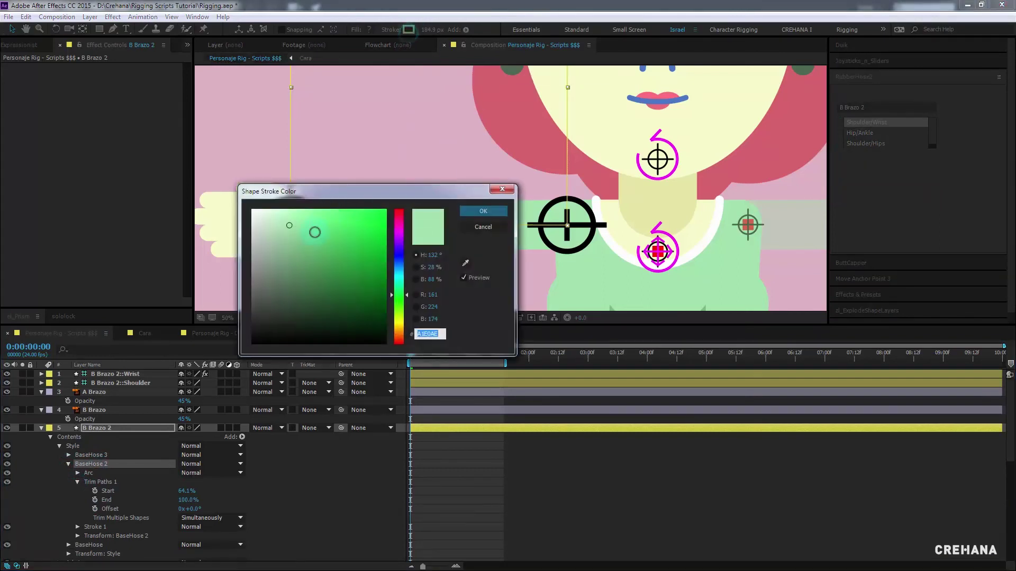
left_click(479, 212)
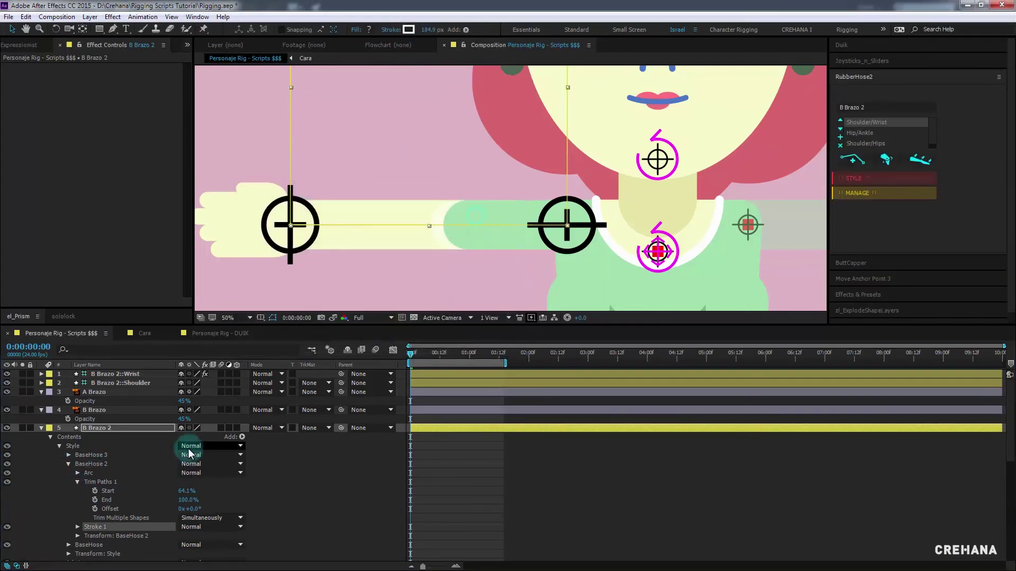
mouse_move(188, 490)
left_mouse_down()
mouse_move(150, 488)
mouse_move(168, 483)
left_mouse_up()
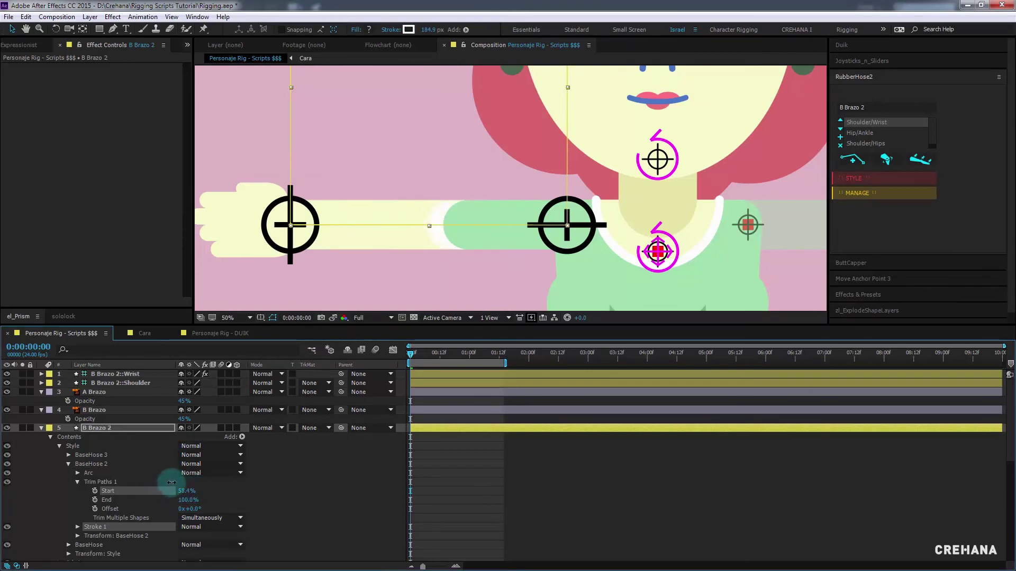
Delete the A Brazo reference layer and move B Brazo 2 above B Brazo
left_click(41, 428)
left_click(106, 411)
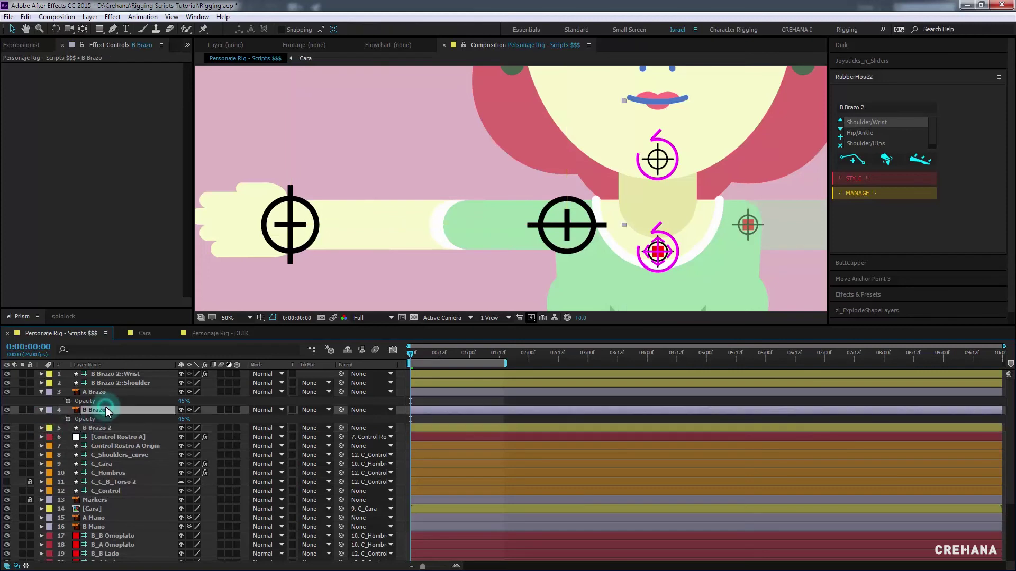
left_click(105, 394)
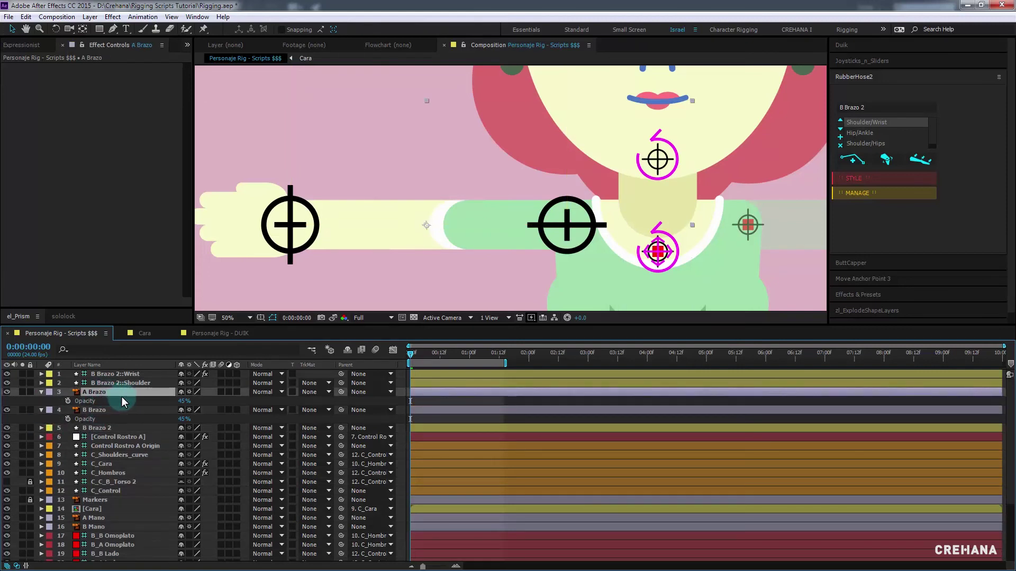
key("Delete")
left_click(100, 411)
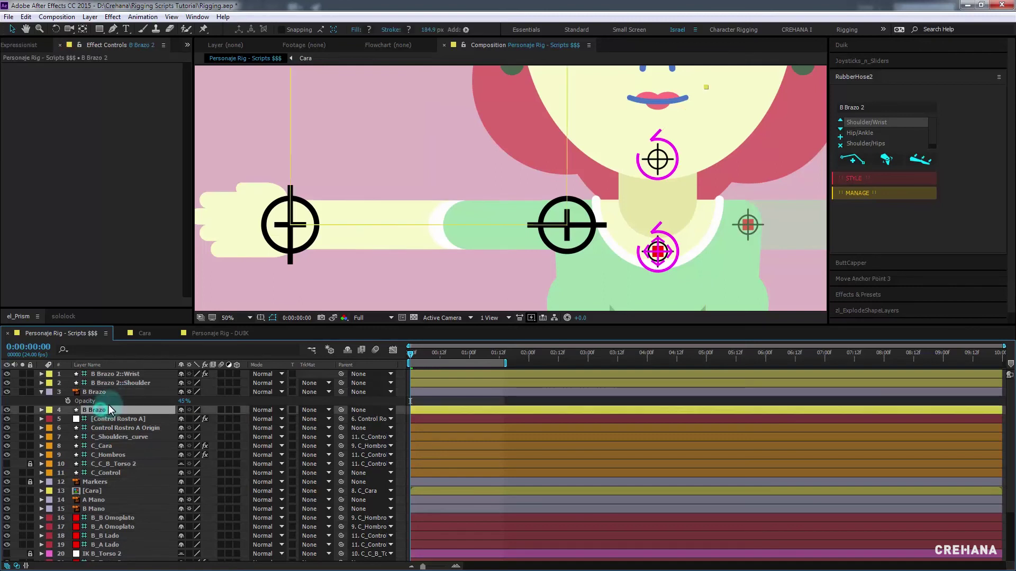
key("ctrl+bracketright")
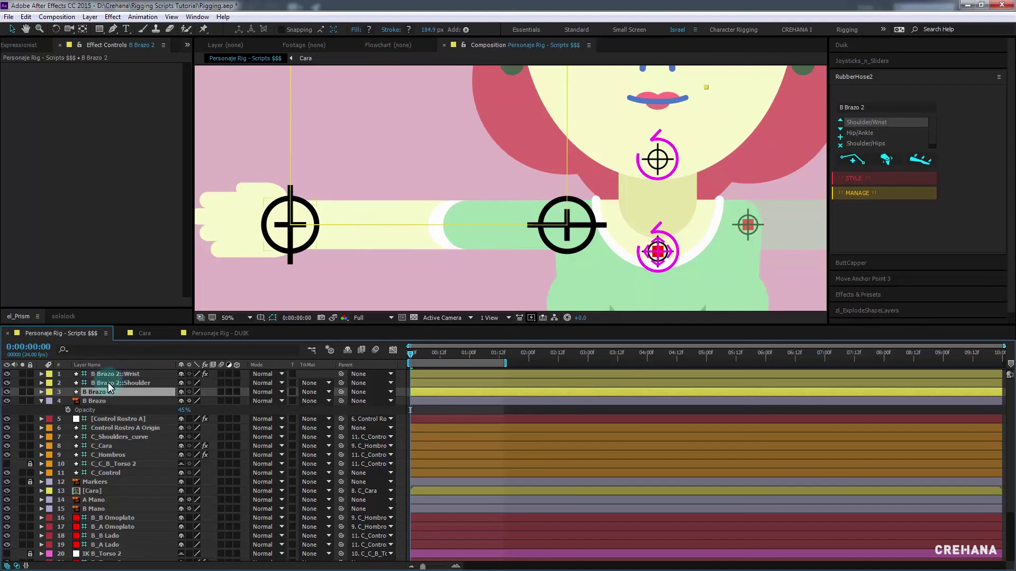
Select B Brazo 2's Wrist and Shoulder controllers and start a rename from RubberHose MANAGE
left_click(127, 374, "shift")
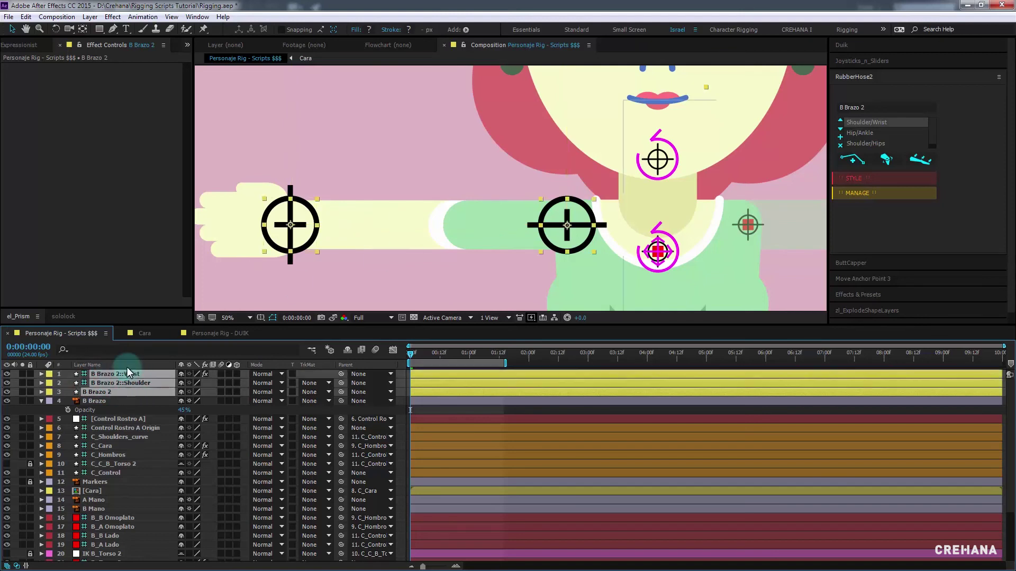
left_click(130, 392)
left_click(858, 206)
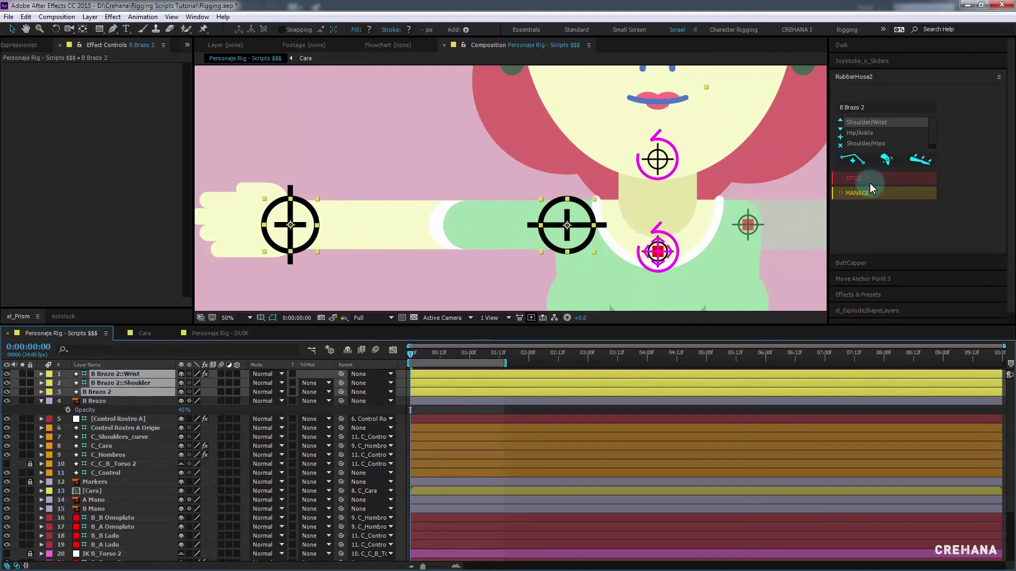
left_click(865, 193)
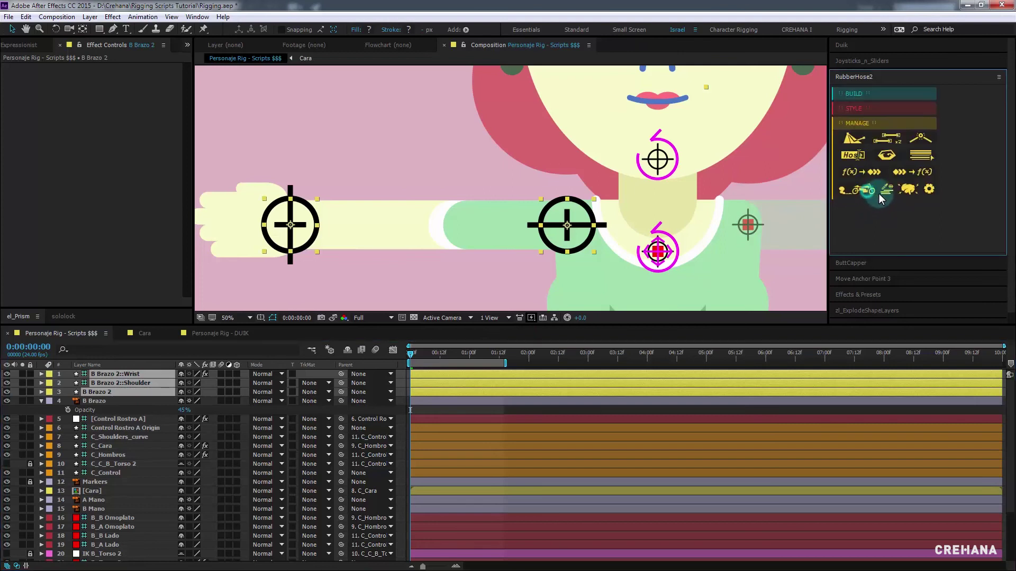
left_click(850, 158)
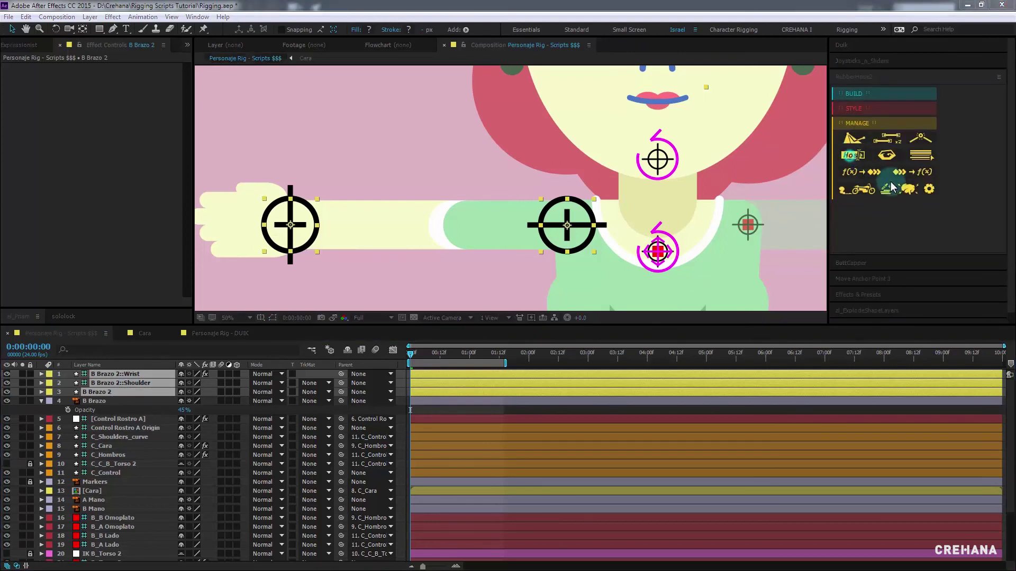
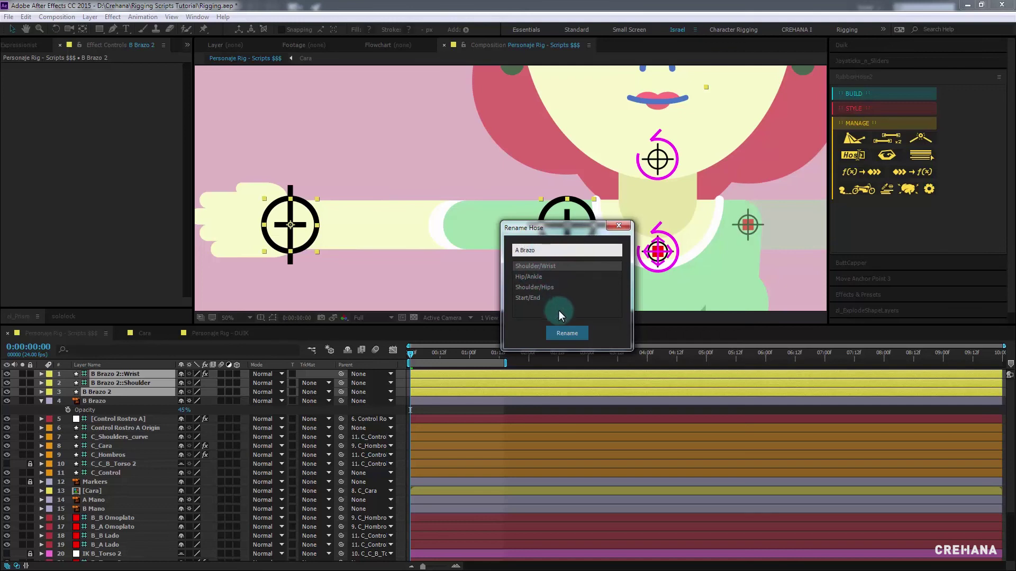
Name the first arm hose A Brazo and test-bend it from the wrist, then undo
left_click(564, 334)
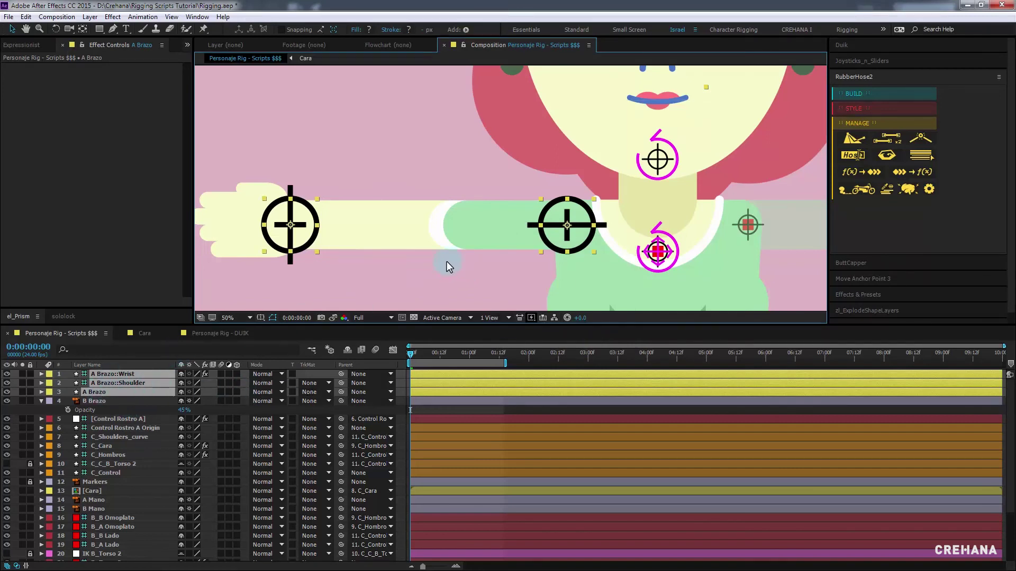
key("comma")
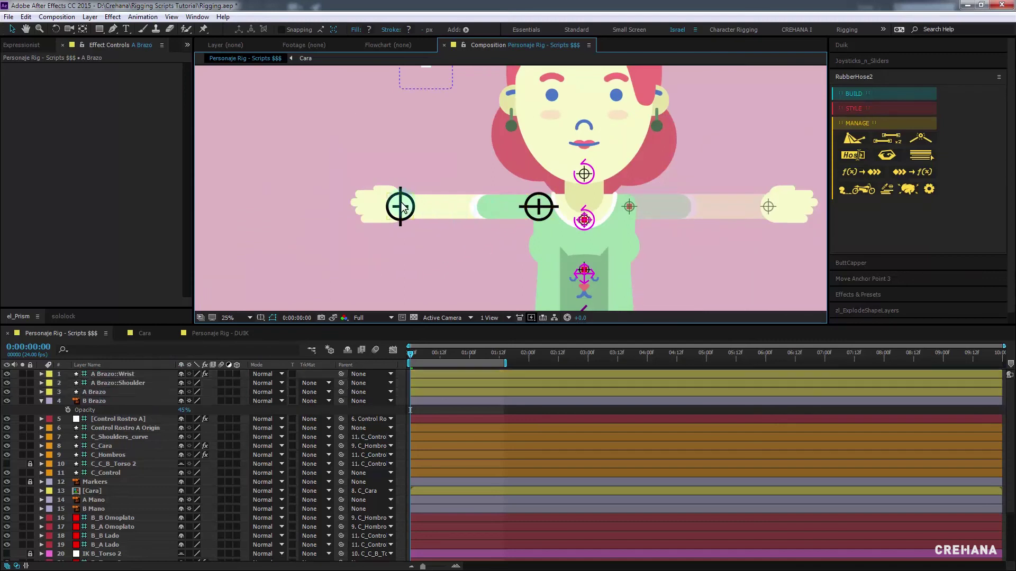
mouse_move(400, 206)
left_mouse_down()
mouse_move(439, 262)
mouse_move(463, 177)
left_mouse_up()
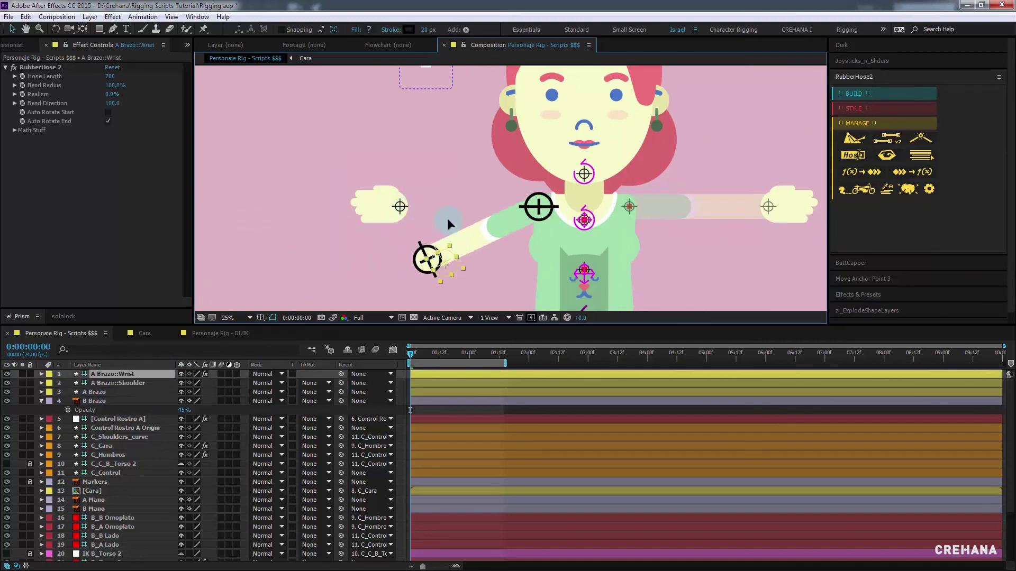
key("ctrl+z")
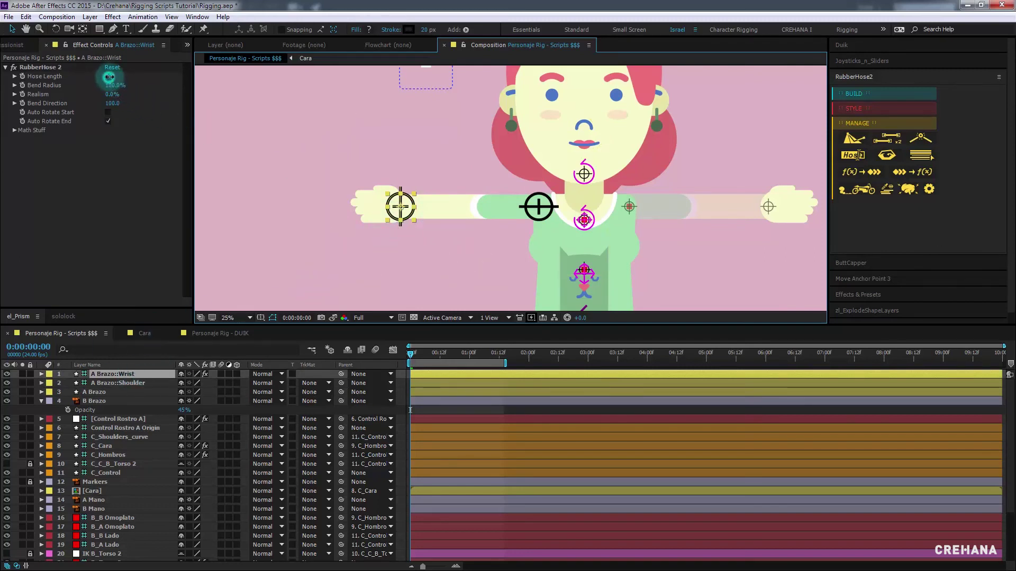
Settle the arm's Hose Length at 1050 after trying 1150 and 2670, and flip its bend direction
left_click_drag(109, 77, 126, 73)
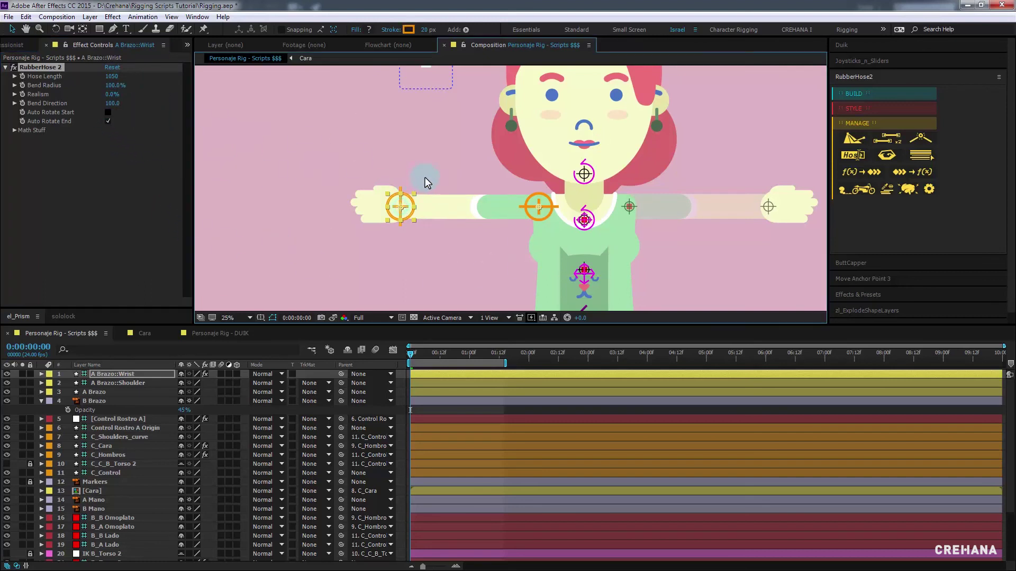
left_click(409, 211)
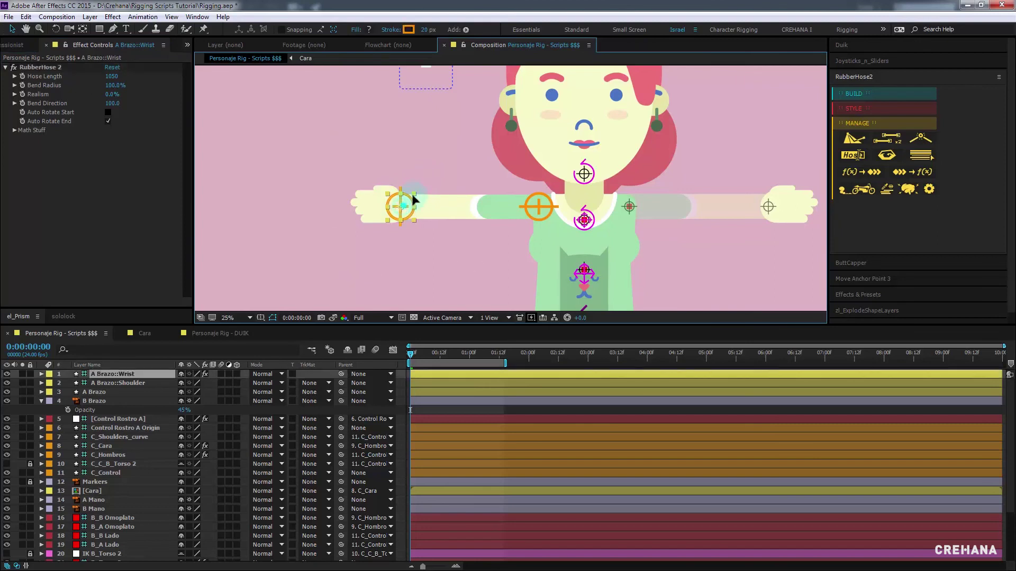
left_click_drag(413, 199, 426, 163)
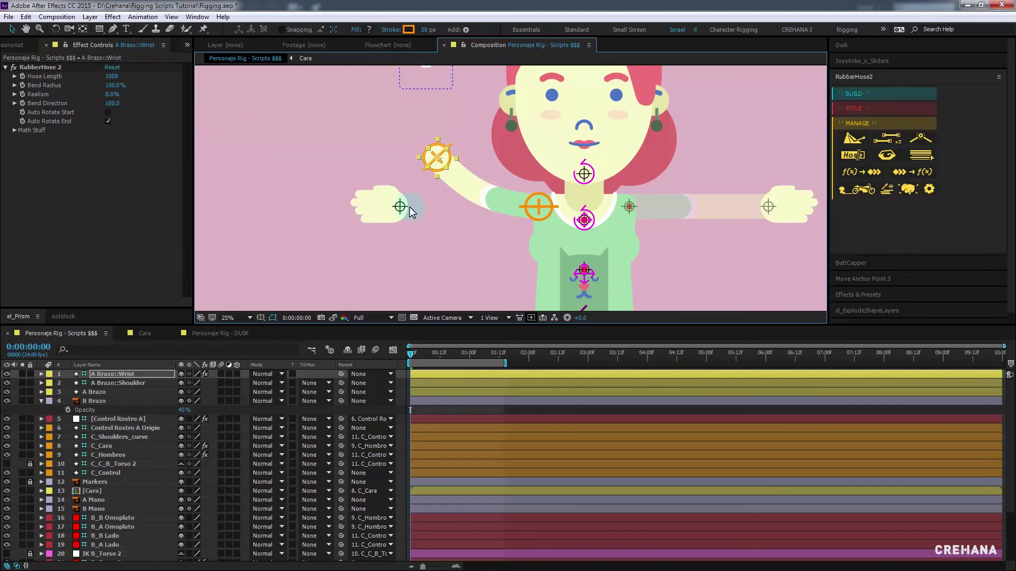
left_click(113, 77)
left_click_drag(112, 80, 128, 70)
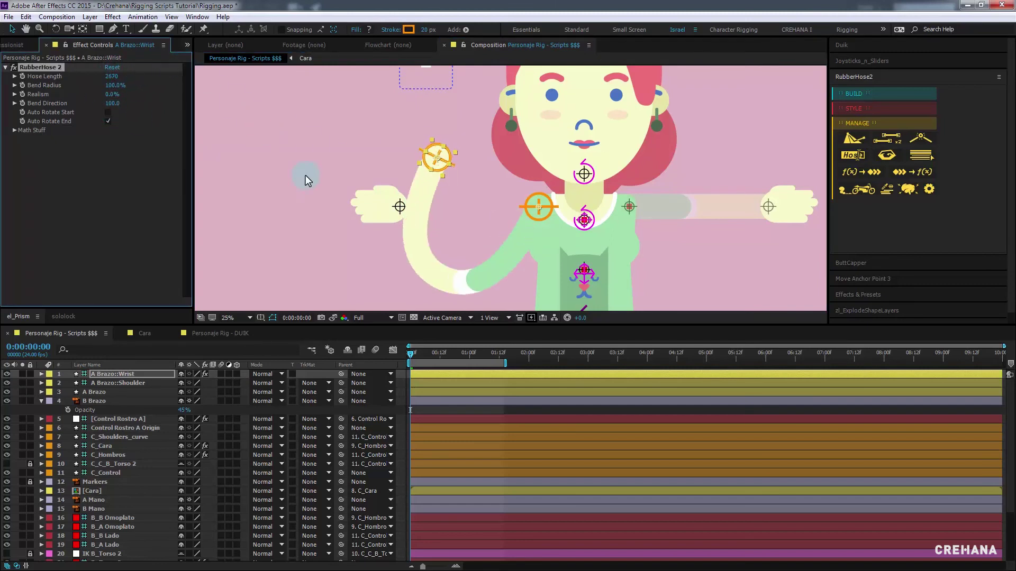
left_click_drag(129, 70, 448, 289)
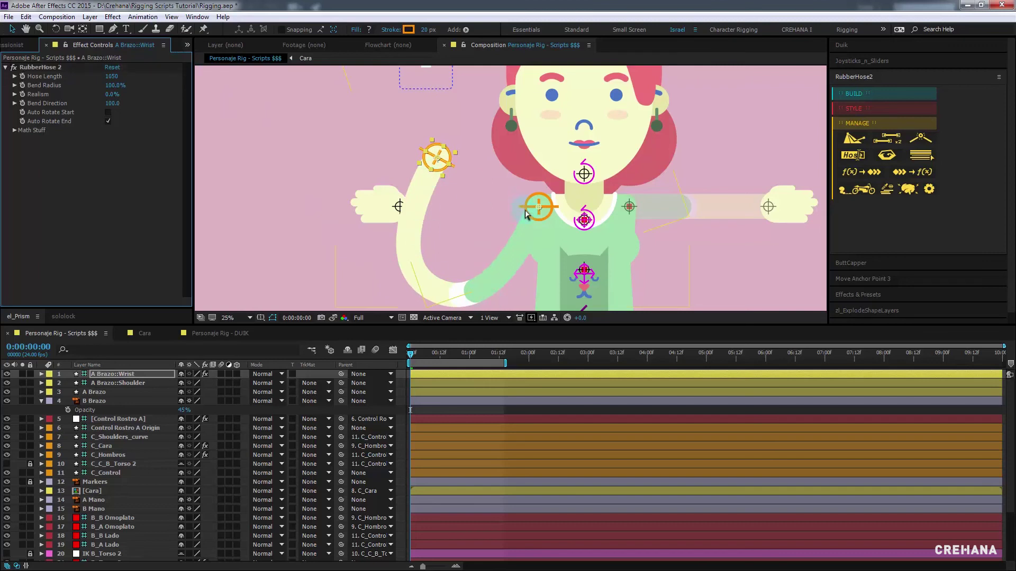
left_click_drag(516, 207, 317, 209)
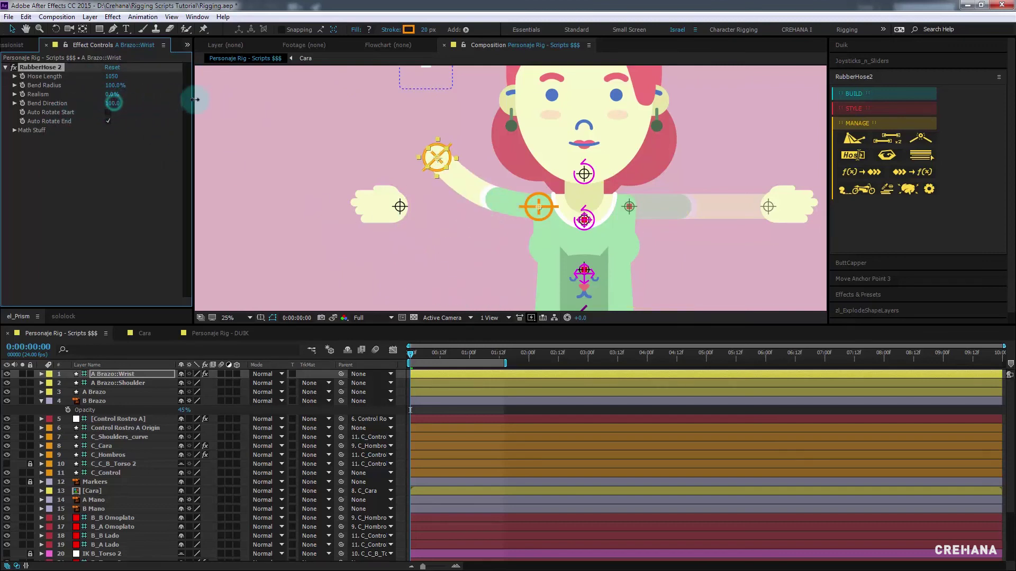
mouse_move(114, 103)
left_mouse_down()
mouse_move(52, 117)
mouse_move(157, 102)
mouse_move(220, 124)
left_mouse_up()
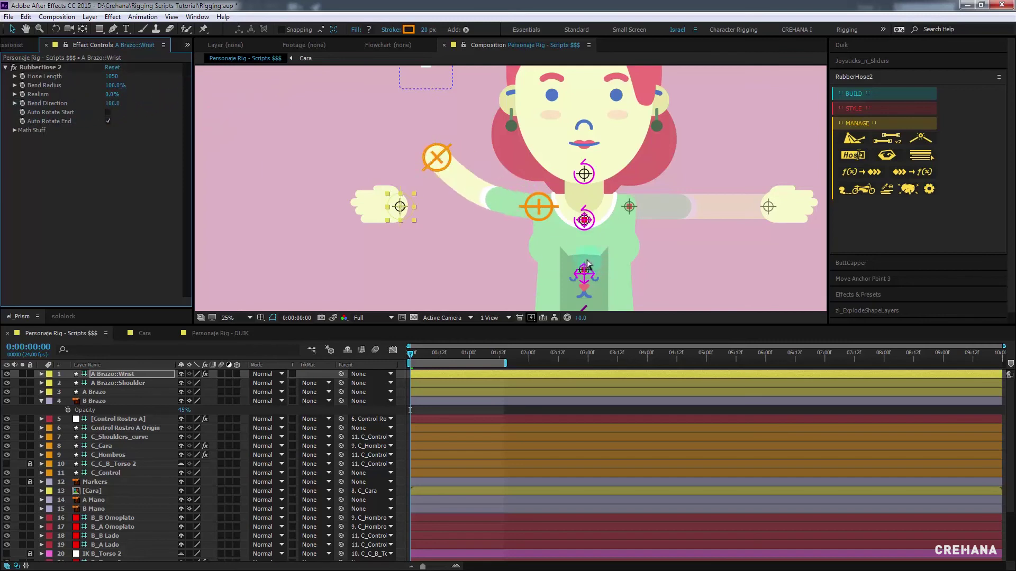
key("ctrl+z")
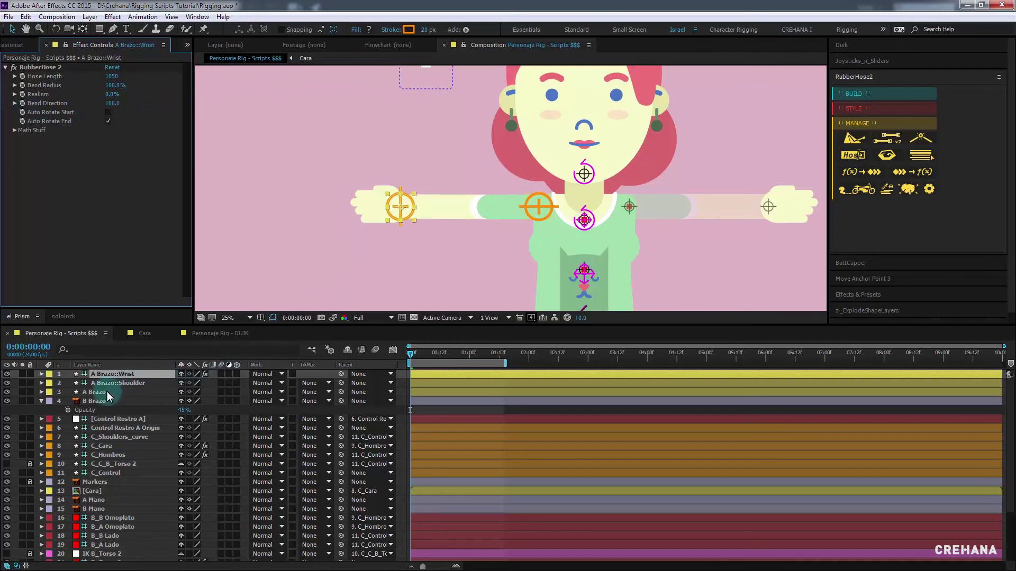
Duplicate the three A Brazo layers as A Brazo 2 and move them to the top of the stack
left_click(101, 392, "shift")
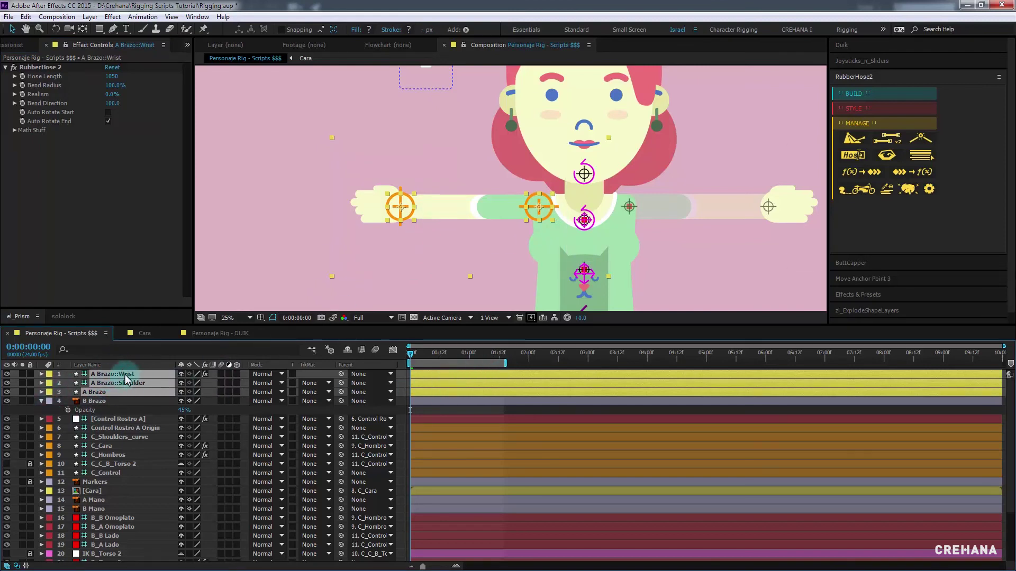
left_click(611, 270)
left_click(893, 142)
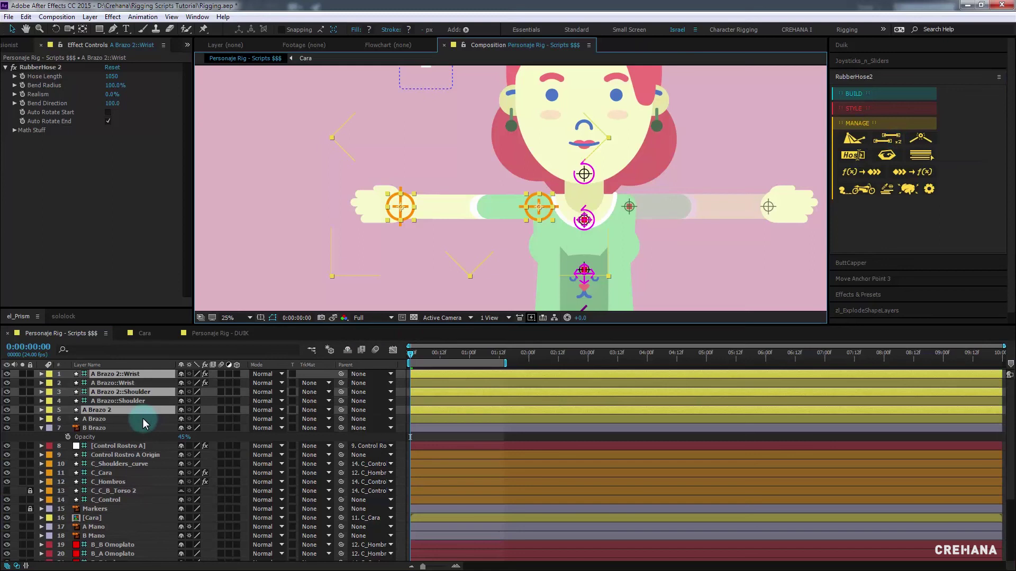
key("ctrl+shift+bracketright")
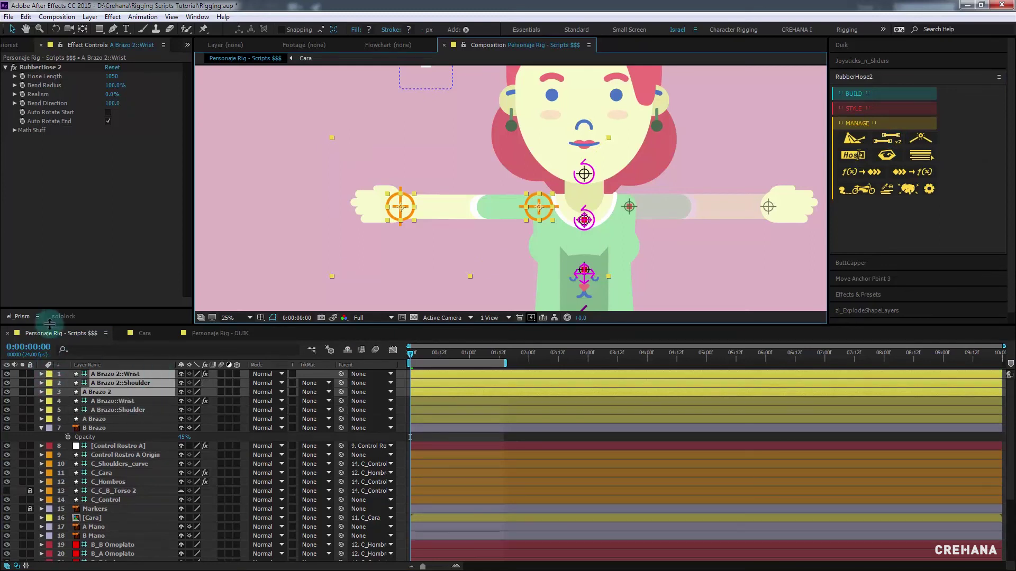
left_click_drag(53, 308, 55, 283)
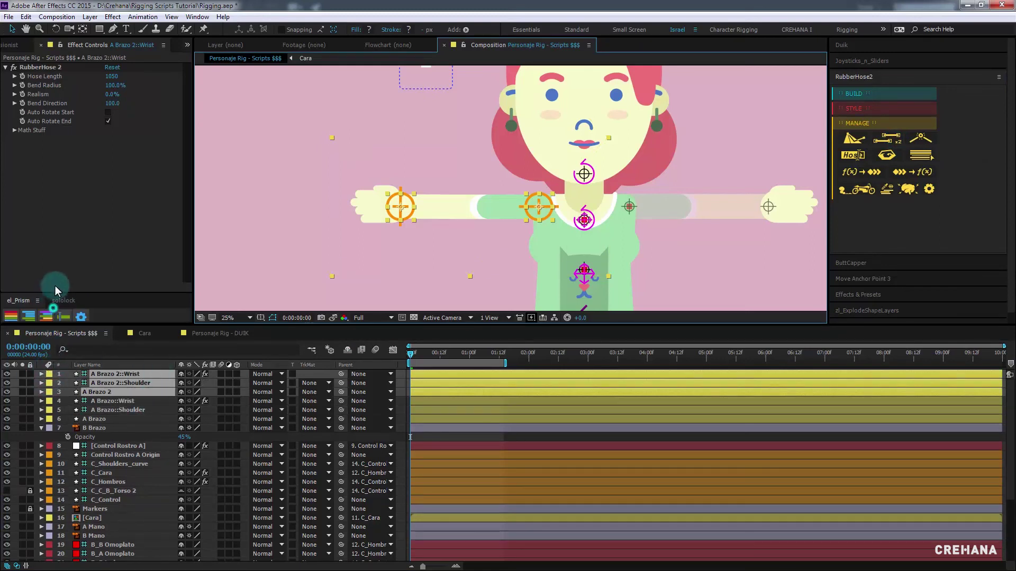
Label the duplicate arm layers purple and move the A Brazo 2 shoulder to the right
left_click(47, 310)
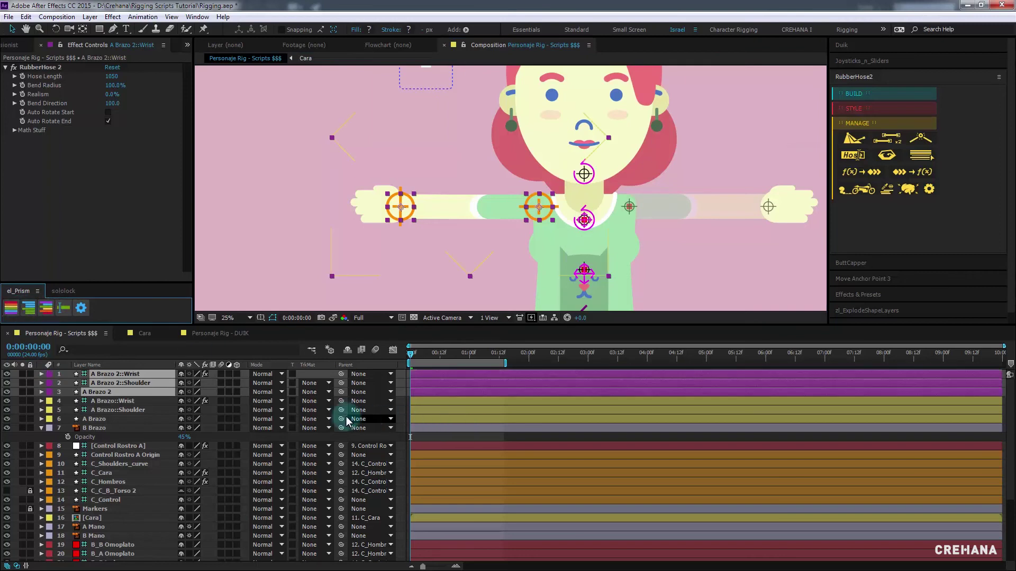
left_click(142, 385)
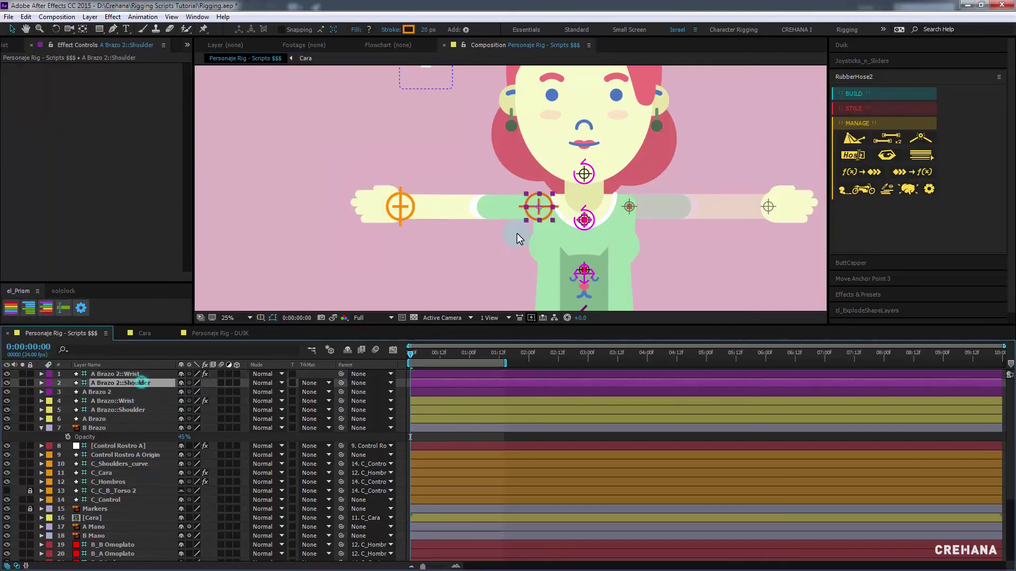
left_click_drag(546, 205, 637, 210)
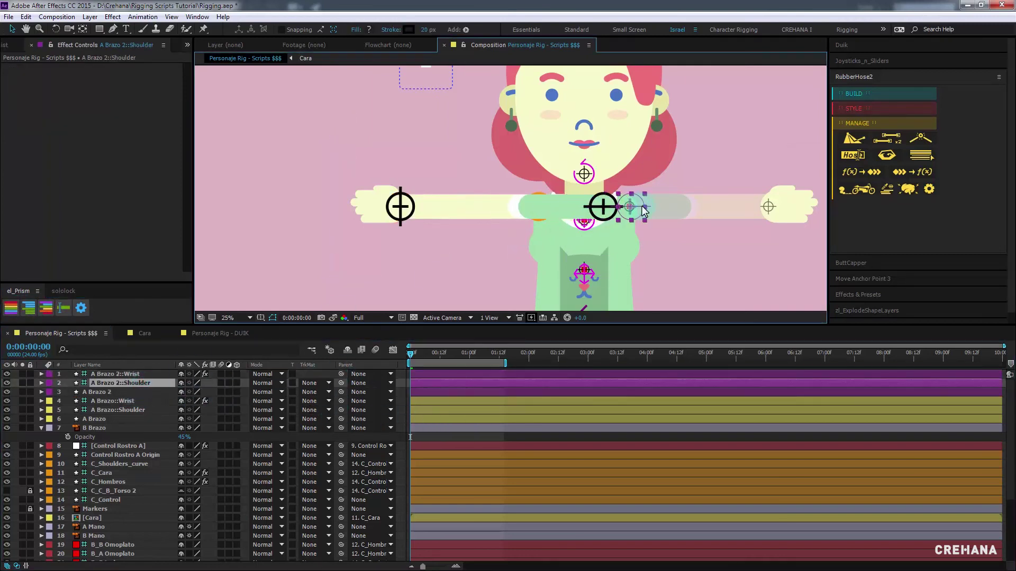
scroll(639, 206, "up", 2)
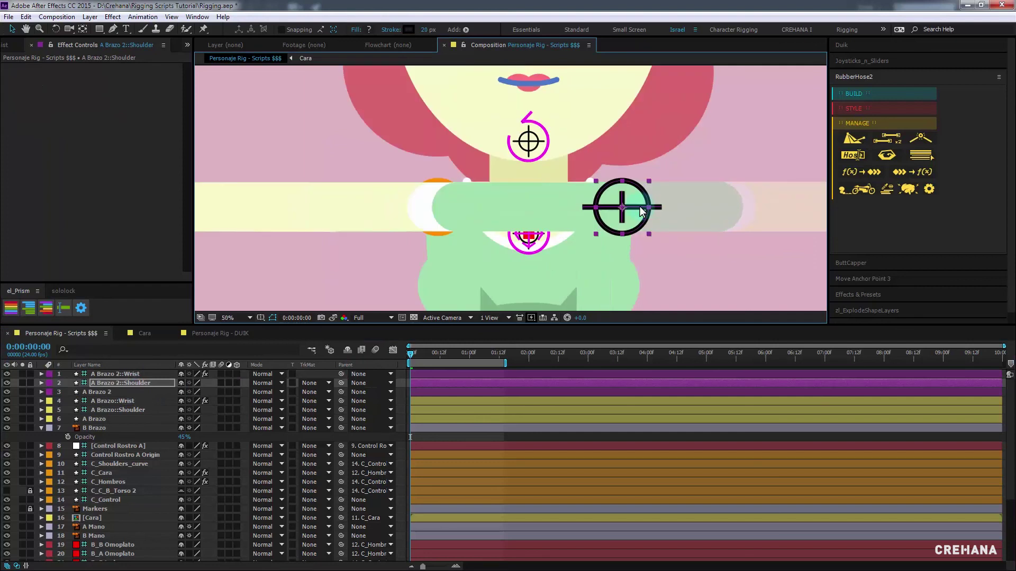
Move the A Brazo 2 wrist to the right hand and fine-tune its shoulder position
left_click(135, 374)
scroll(331, 244, "down", 2)
left_click_drag(248, 229, 621, 226)
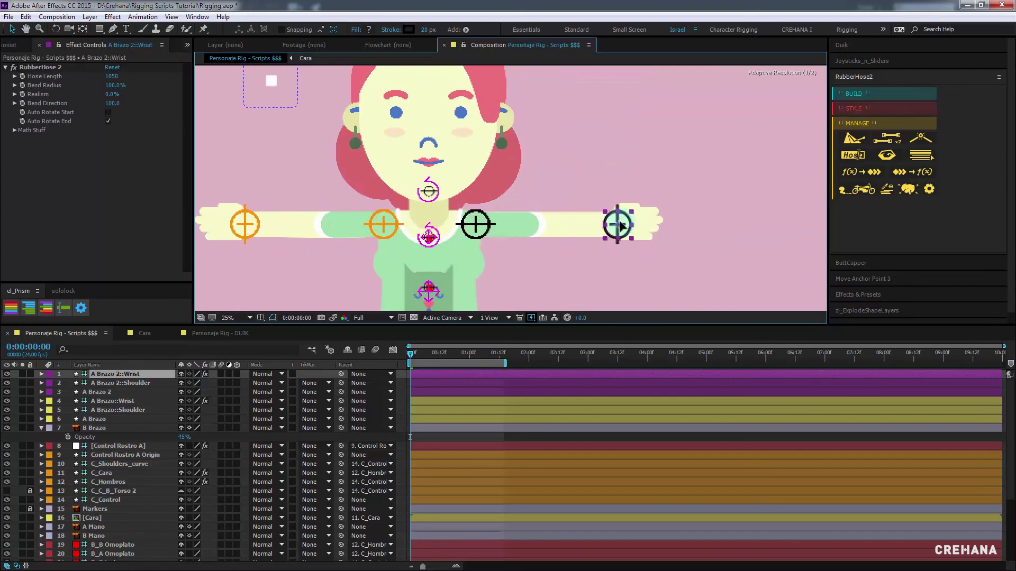
scroll(480, 228, "up", 2)
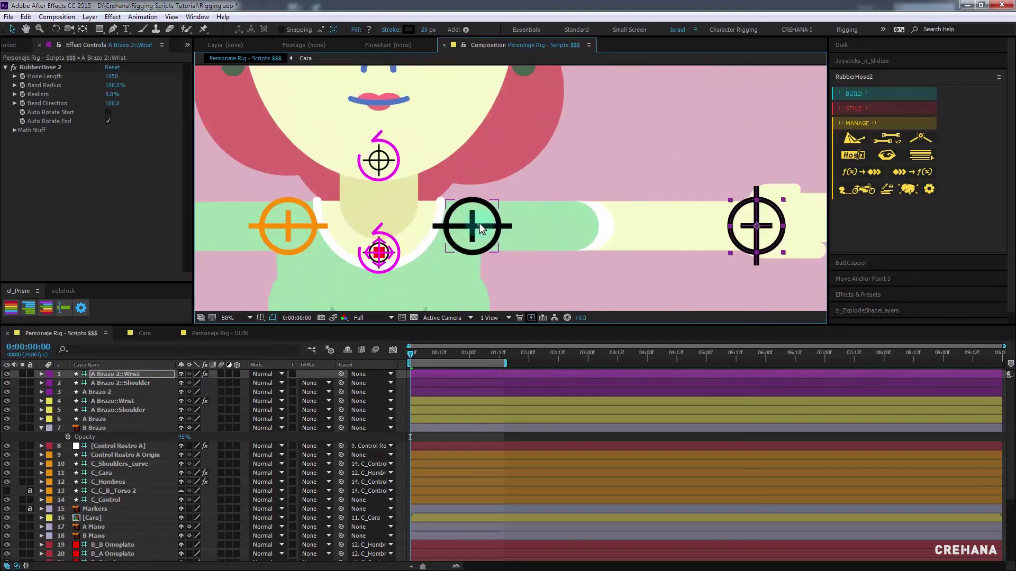
mouse_move(480, 225)
left_mouse_down()
mouse_move(487, 200)
mouse_move(490, 234)
left_mouse_up()
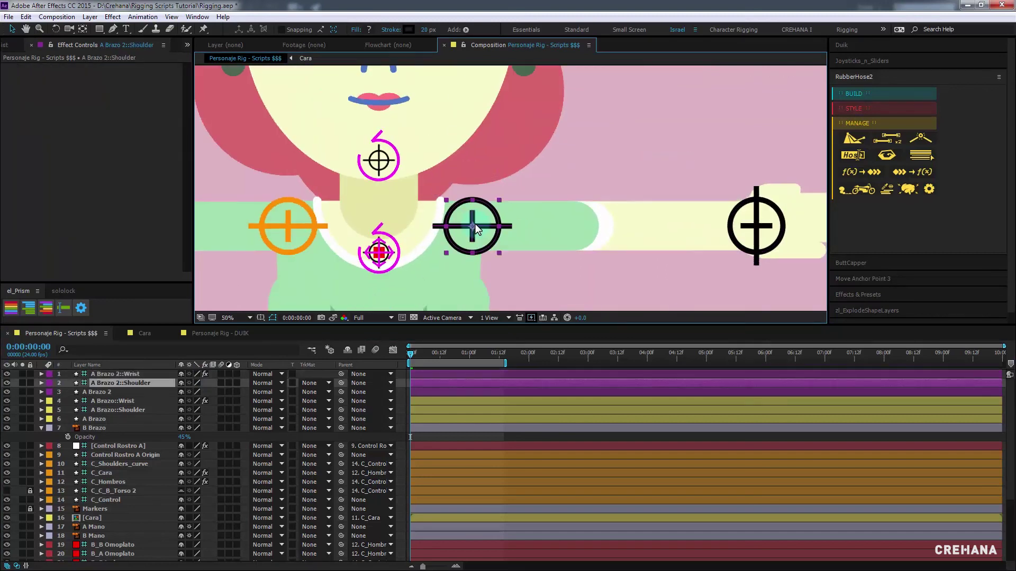
scroll(491, 234, "up", 2)
scroll(502, 217, "down", 2)
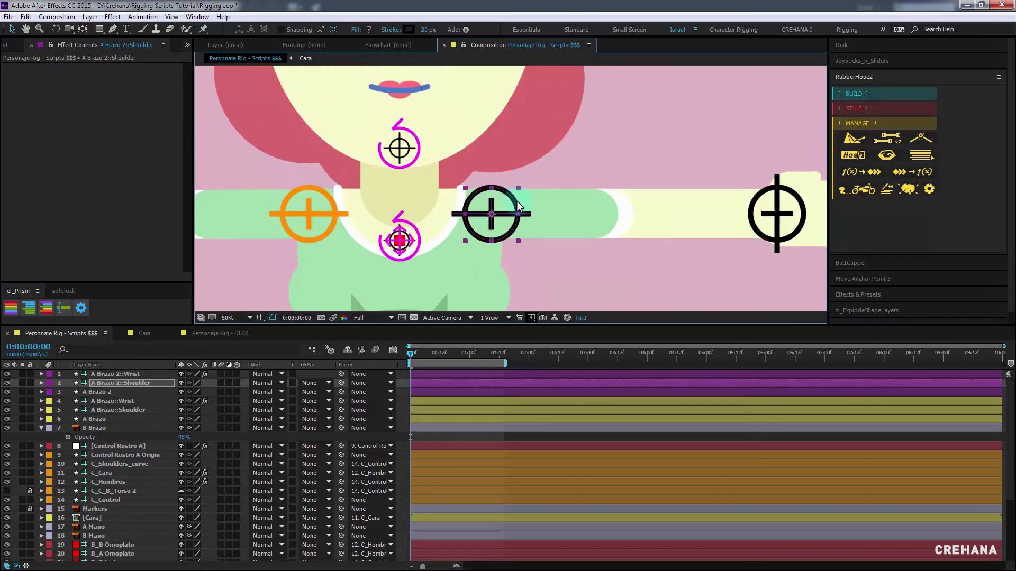
scroll(516, 201, "down", 2)
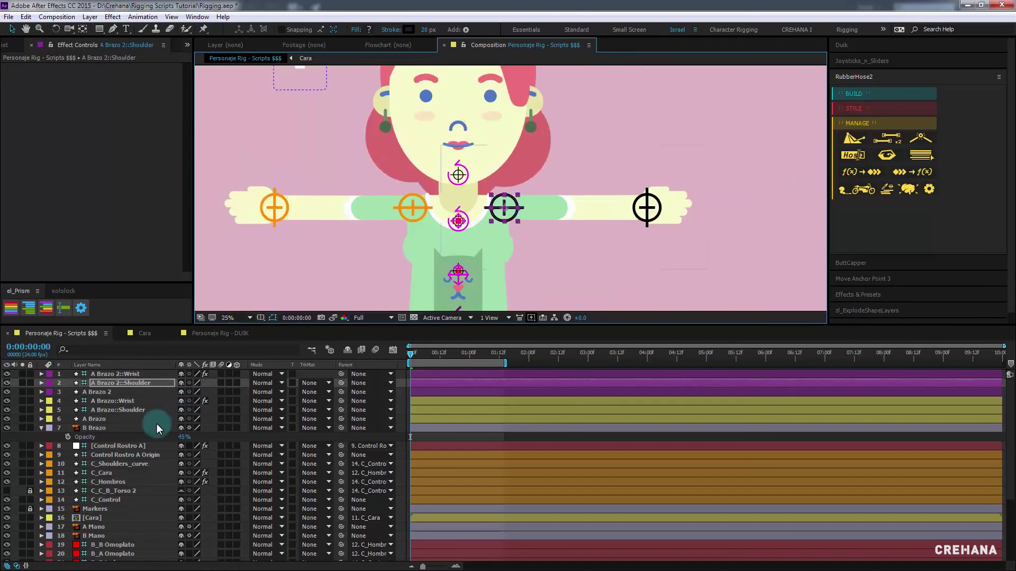
Parent A Mano to A Brazo 2::Wrist and select all three A Brazo 2 layers
left_click(95, 527)
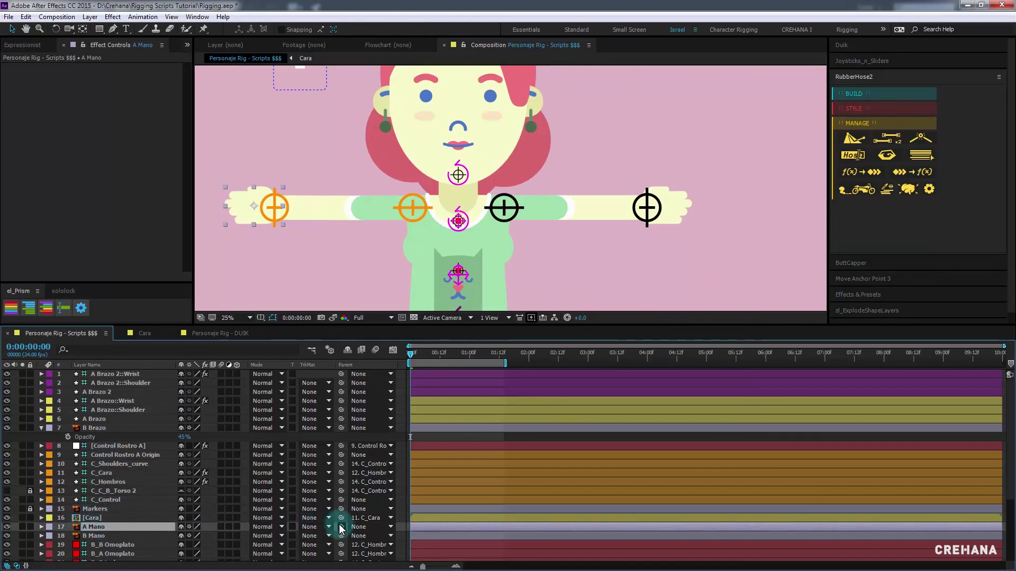
left_click_drag(342, 527, 135, 375)
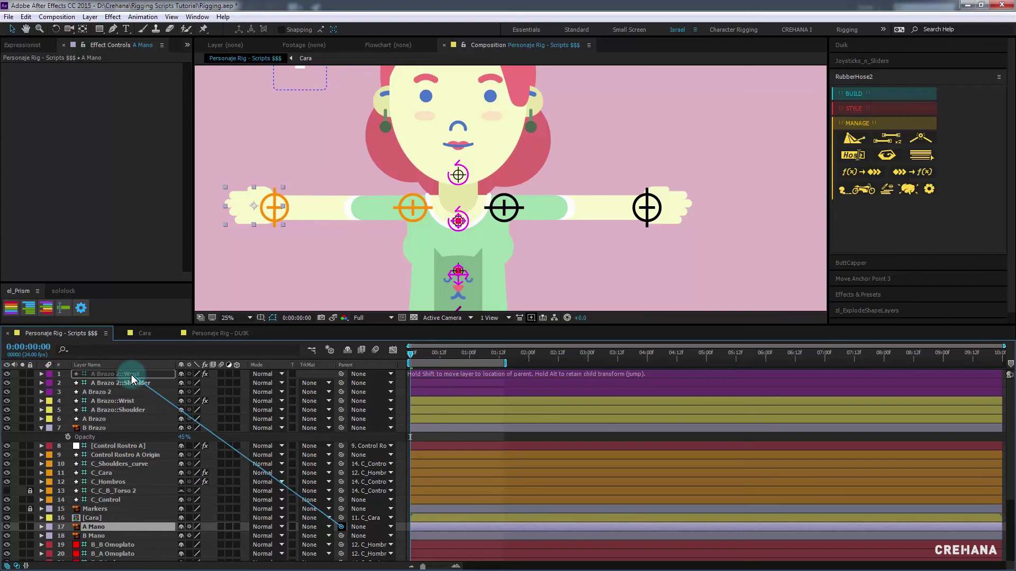
left_click_drag(134, 375, 131, 375)
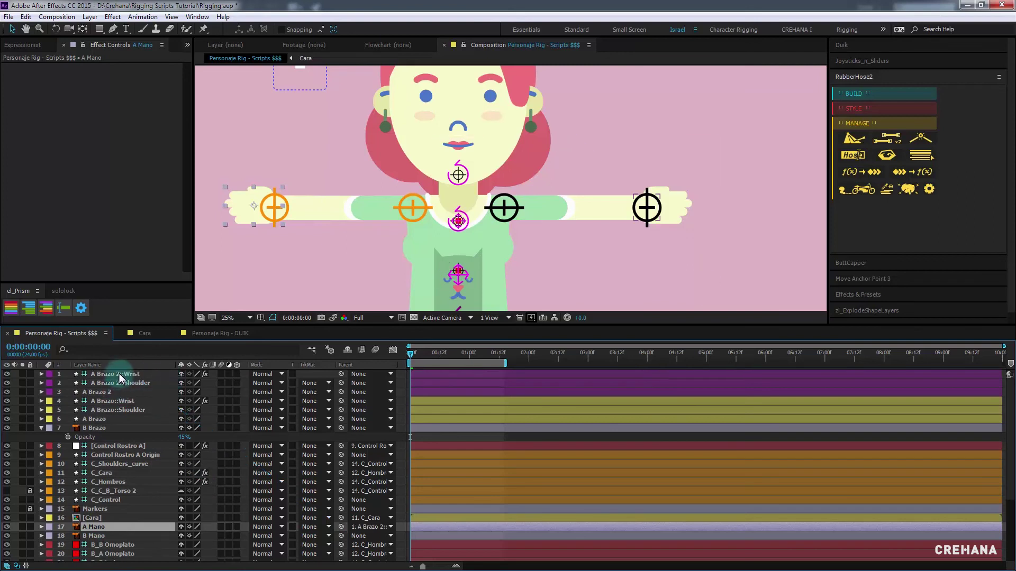
left_click(127, 374)
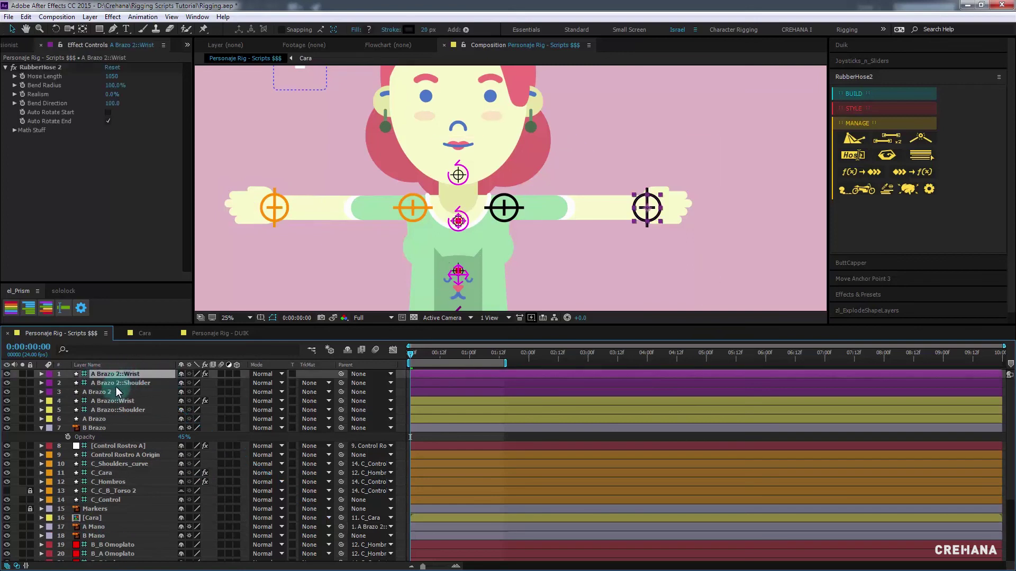
left_click(118, 391, "shift")
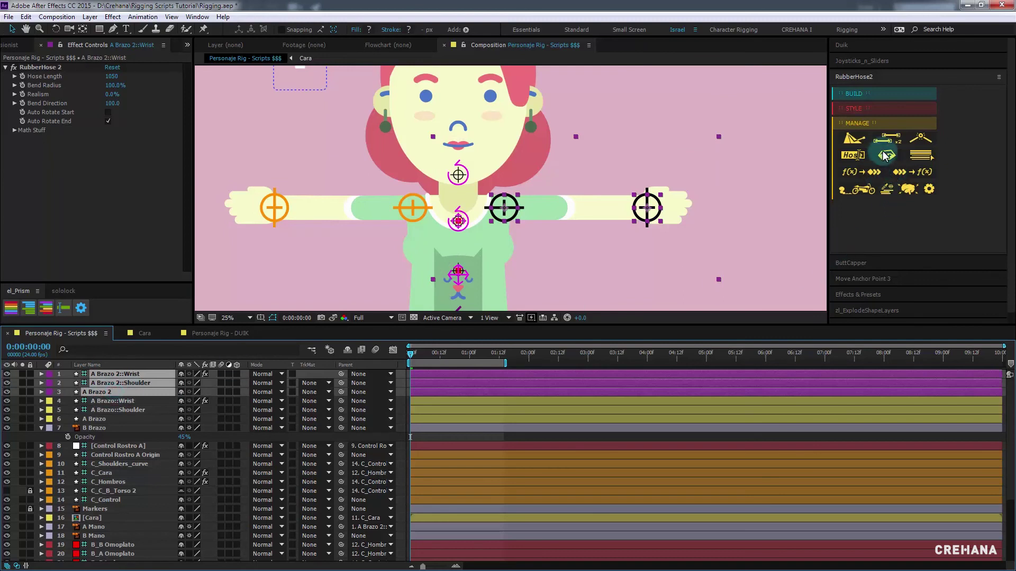
Rename the A Brazo 2 hose group and its Wrist and Shoulder controllers to B Brazo 2
left_click(853, 155)
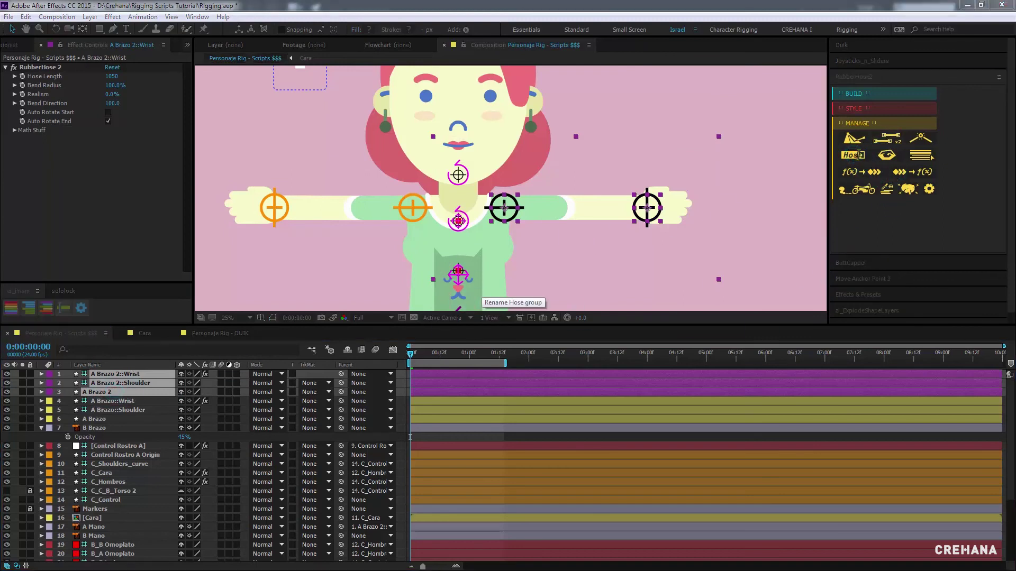
left_click_drag(874, 227, 614, 236)
type("B Brazo")
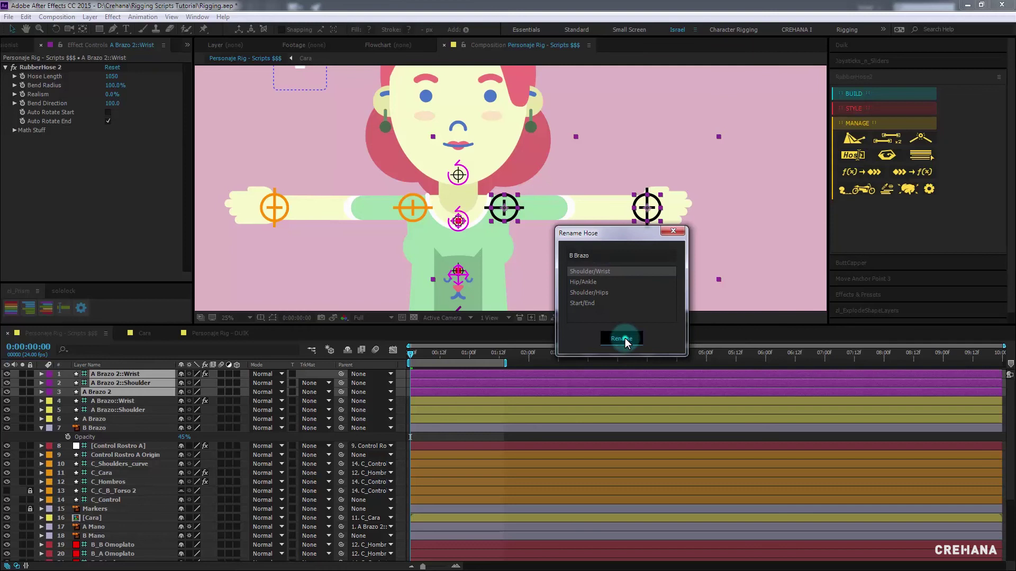
left_click(620, 338)
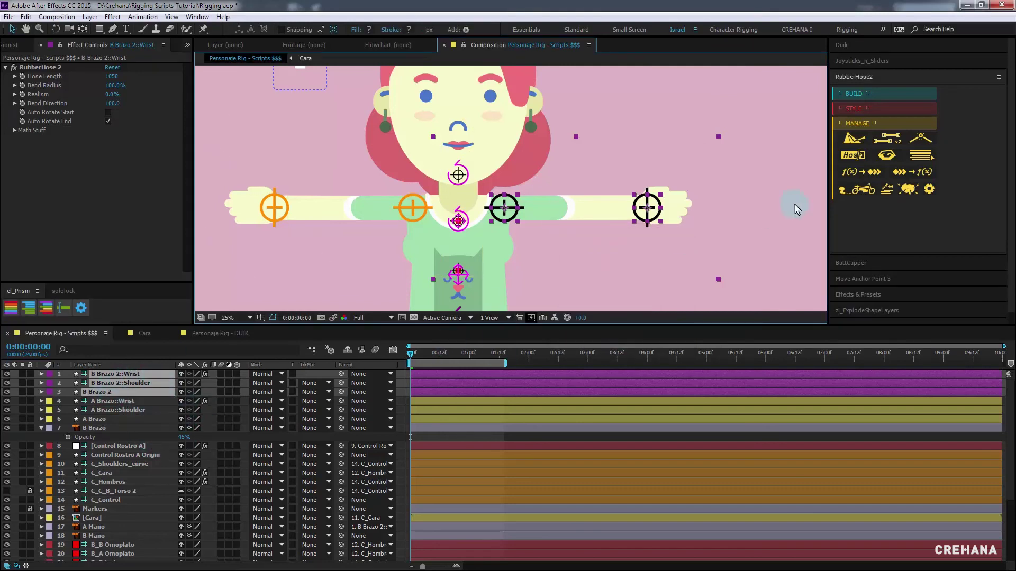
left_click(892, 143)
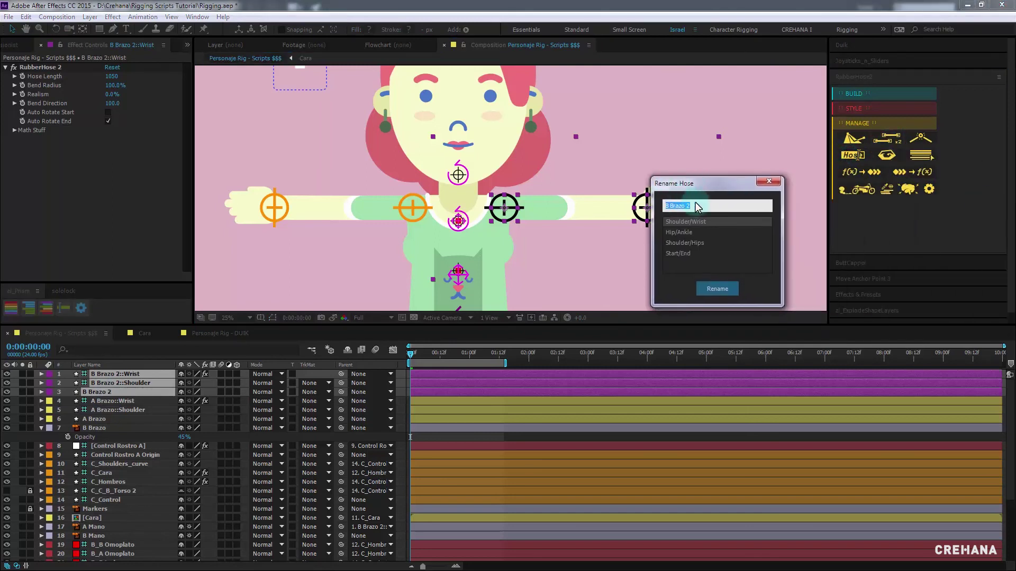
left_click(724, 290)
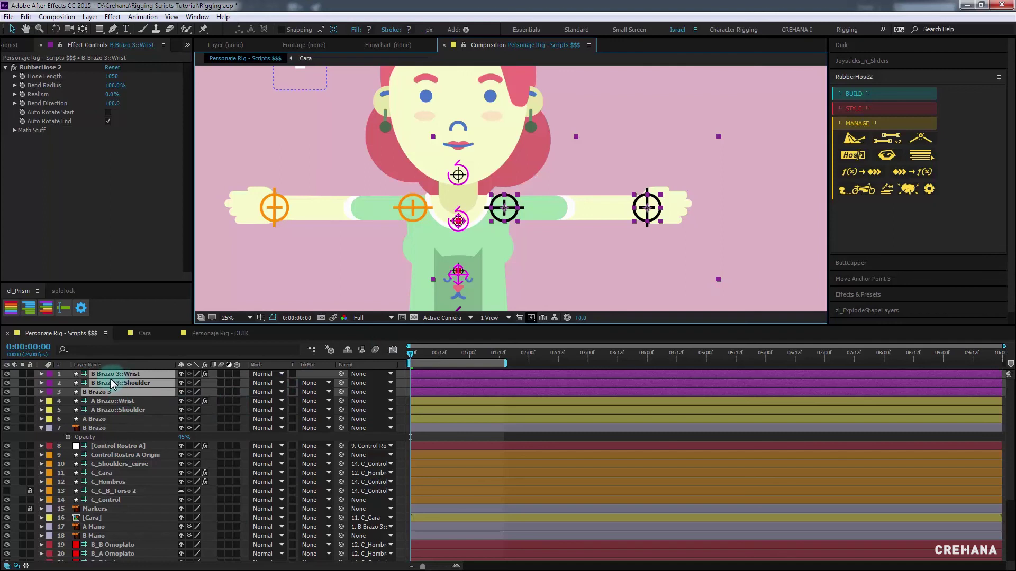
left_click(106, 364)
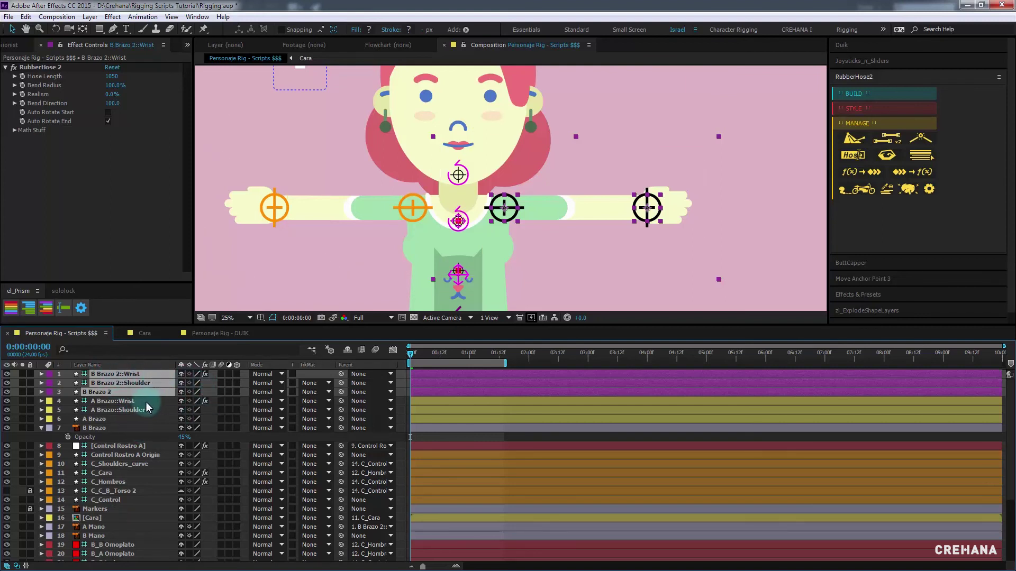
Parent A Mano to A Brazo::Wrist and B Mano to B Brazo 2::Wrist
key("F2")
left_click(130, 375)
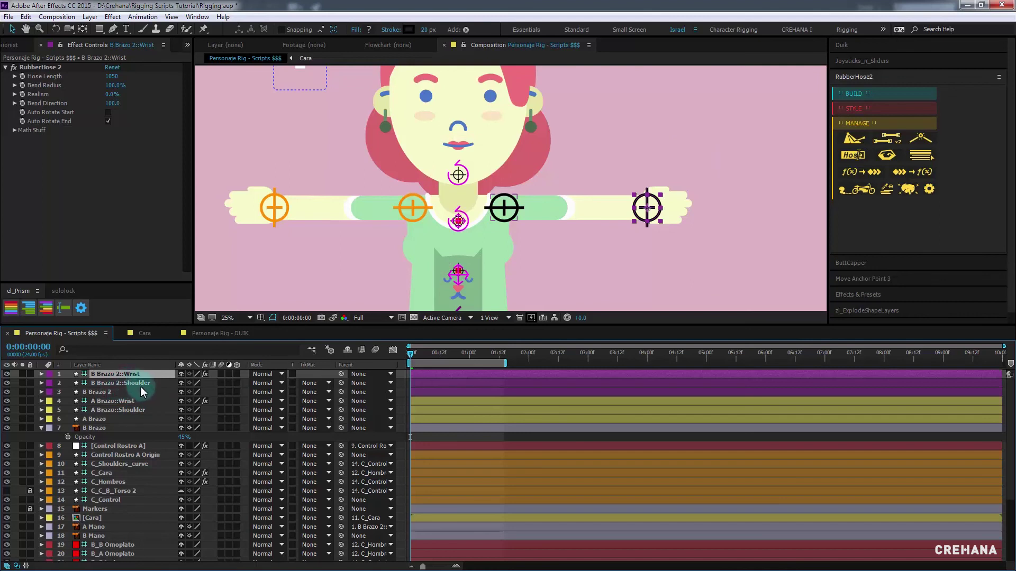
left_click(100, 527)
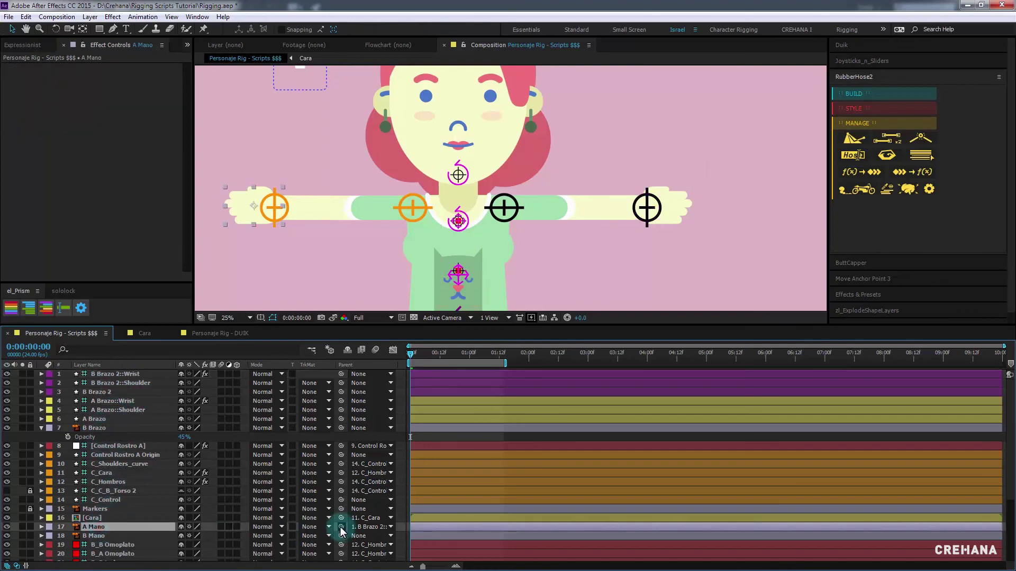
left_click_drag(340, 528, 125, 407)
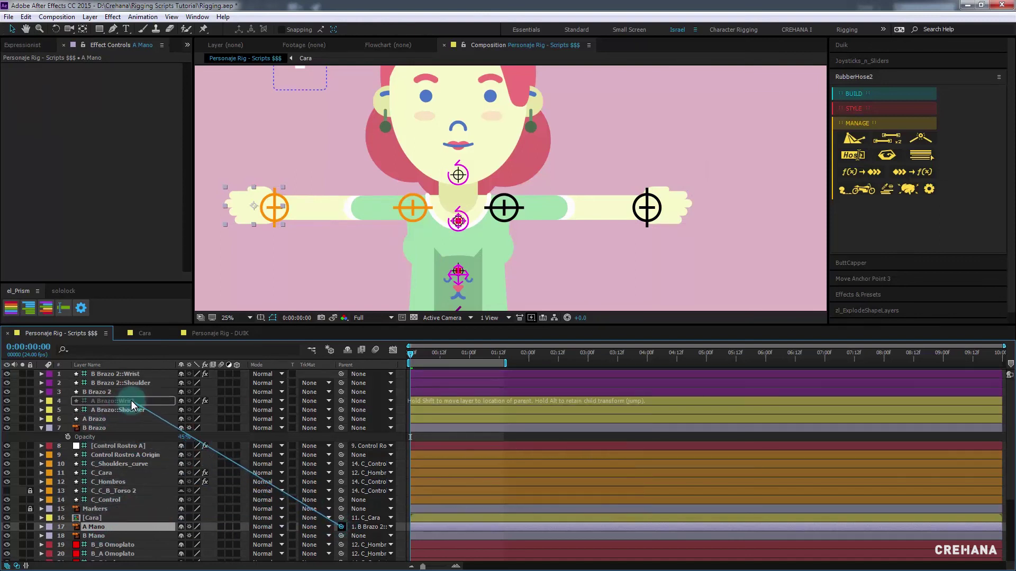
left_click_drag(125, 407, 123, 401)
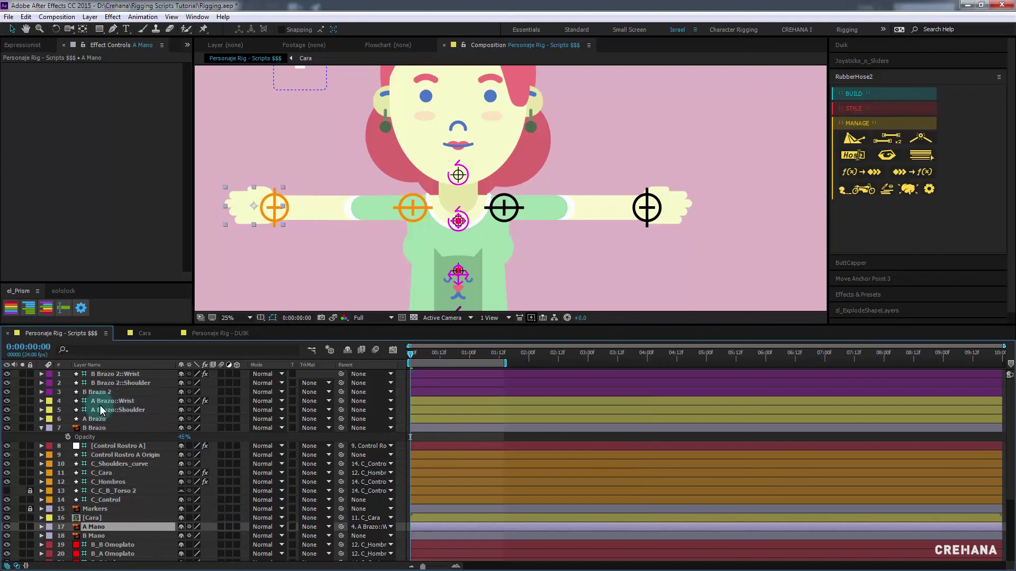
left_click(101, 536)
left_click_drag(342, 535, 130, 375)
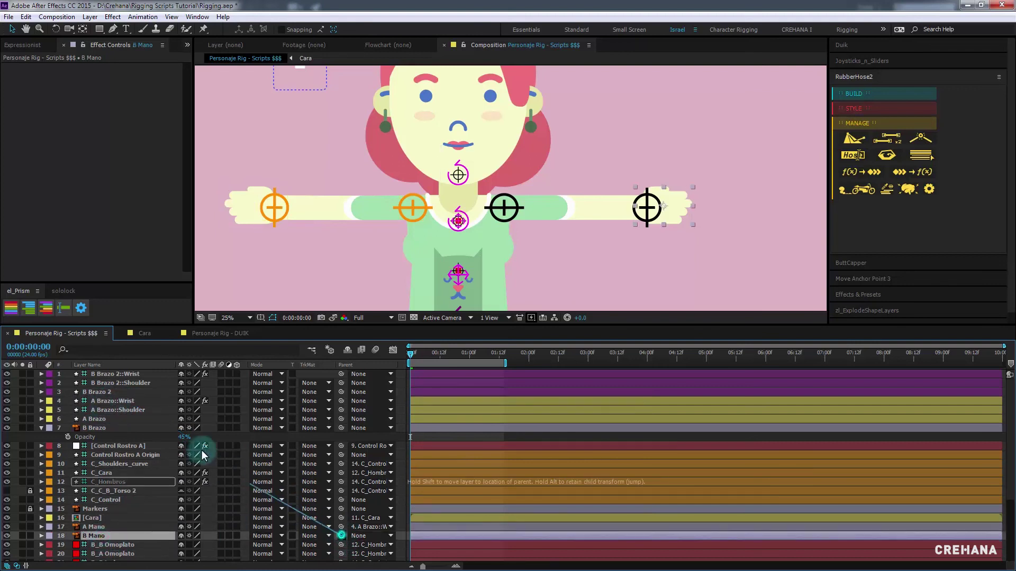
left_click_drag(129, 373, 107, 373)
left_click(106, 373)
Test both wrists by moving and rotating them, undo the tests, and reframe the view
left_click_drag(275, 211, 302, 183)
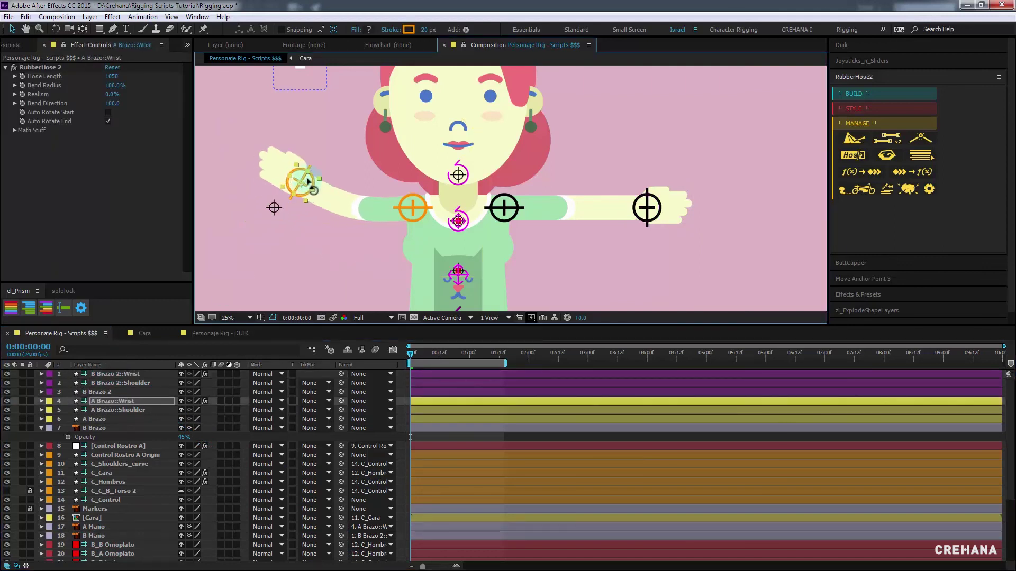
key("w")
left_click_drag(304, 180, 313, 164)
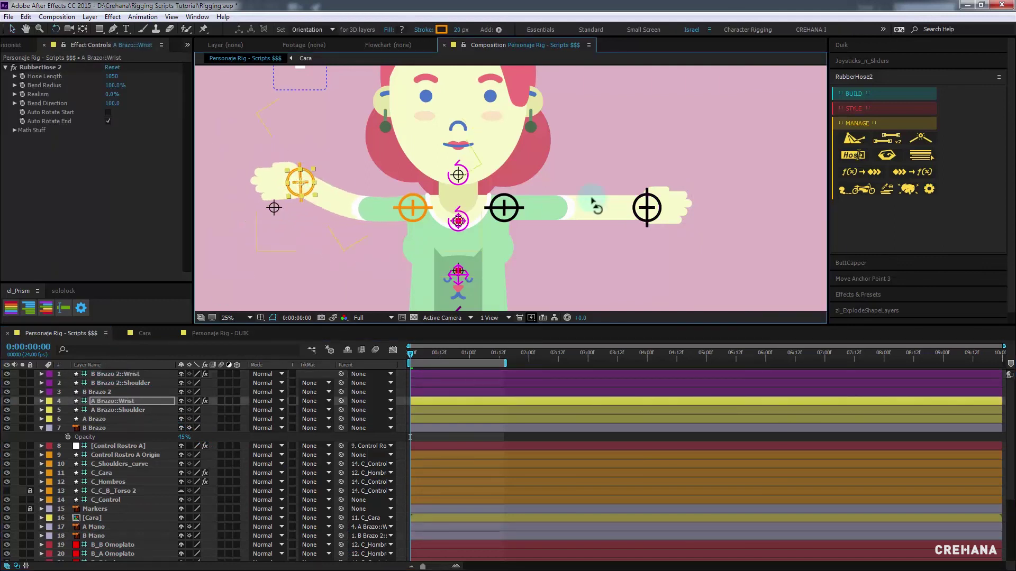
key("ctrl+z")
key("ctrl+z")
left_click(649, 207)
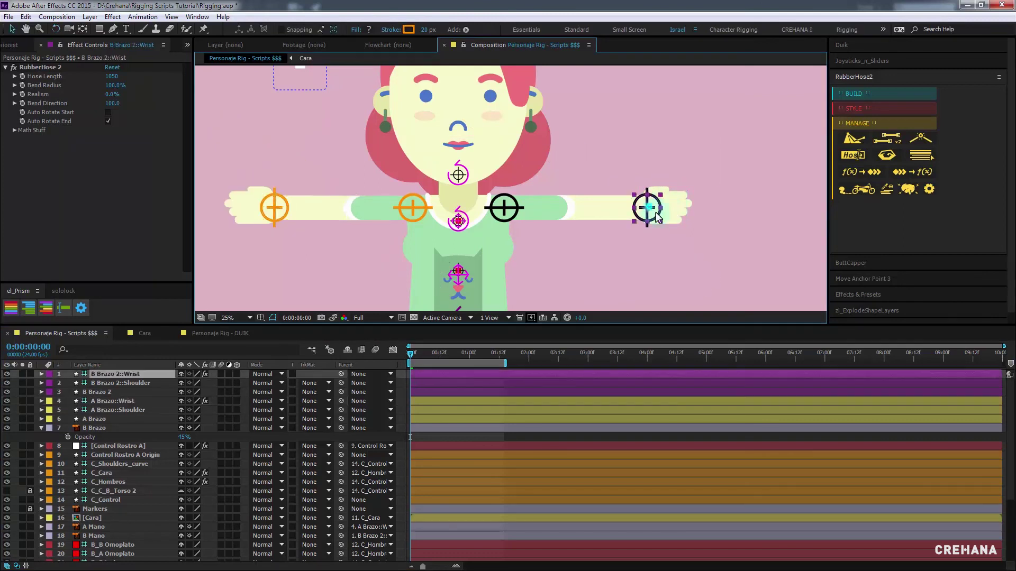
left_click_drag(652, 207, 682, 214)
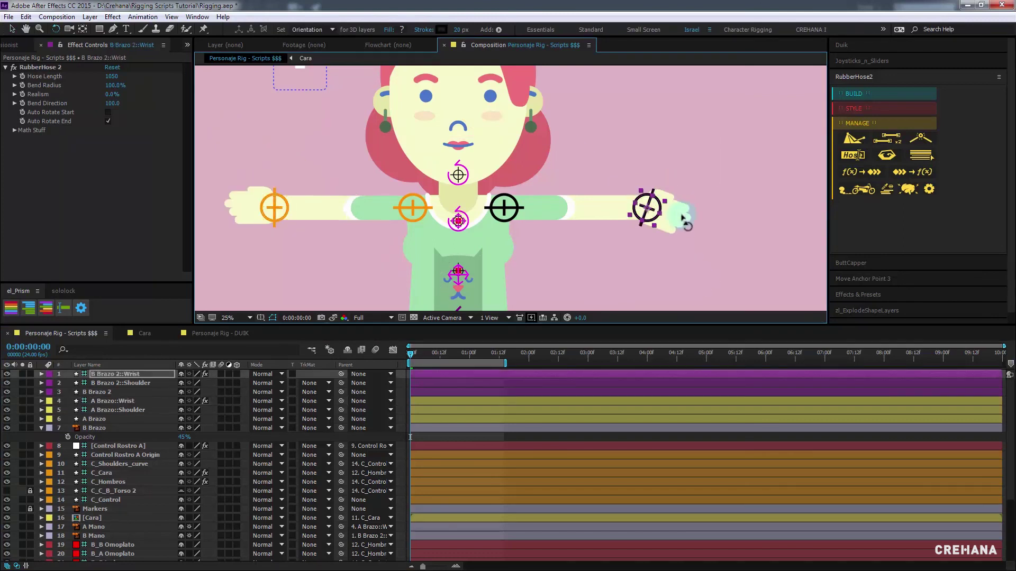
key("ctrl+z")
scroll(612, 215, "down", 1)
left_click_drag(558, 205, 506, 206)
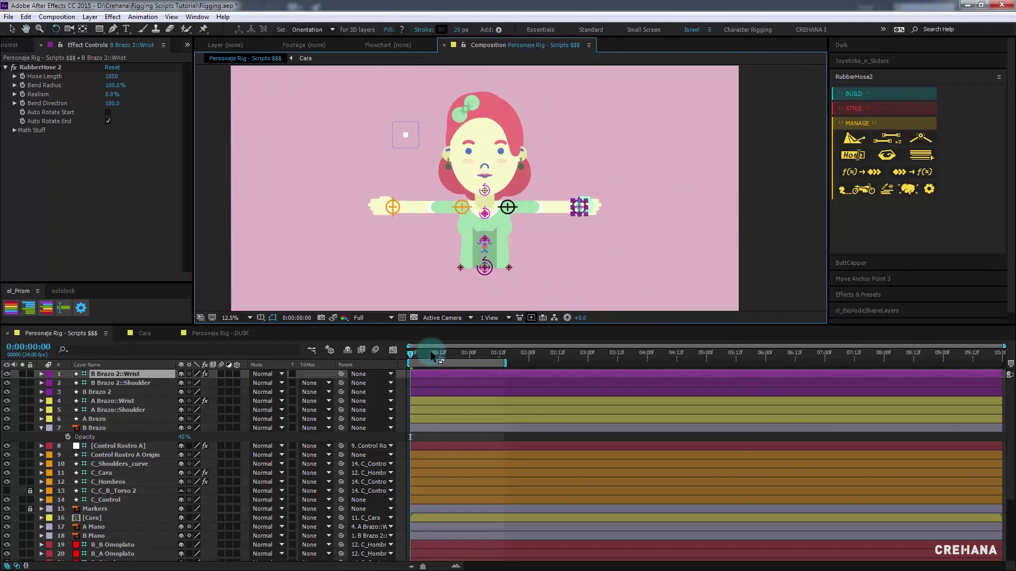
key("v")
left_click(551, 258)
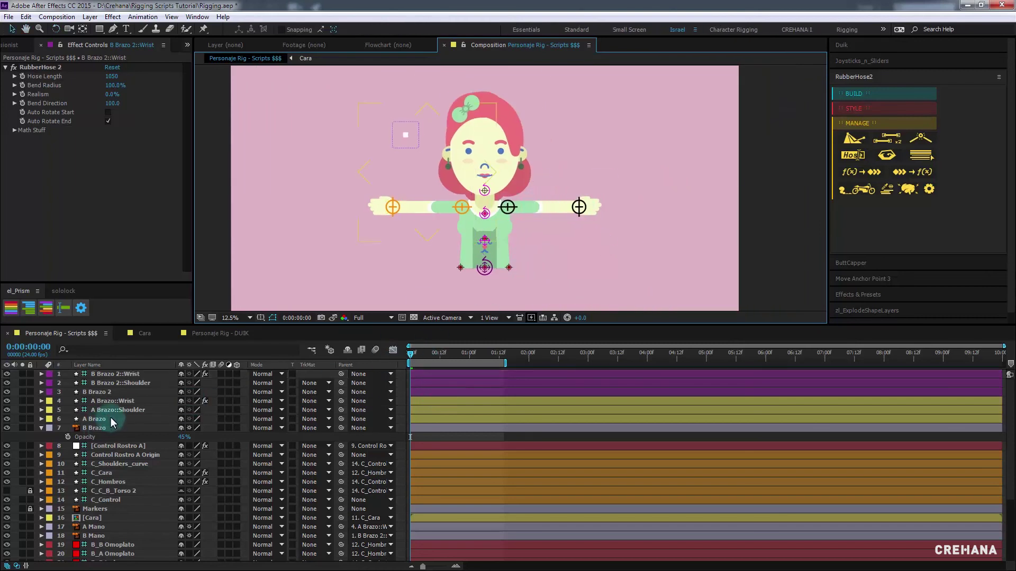
Lock and shy layers 19 through 27, and lock the Torso through BG layers
key("ctrl+a")
key("ctrl+shift+a")
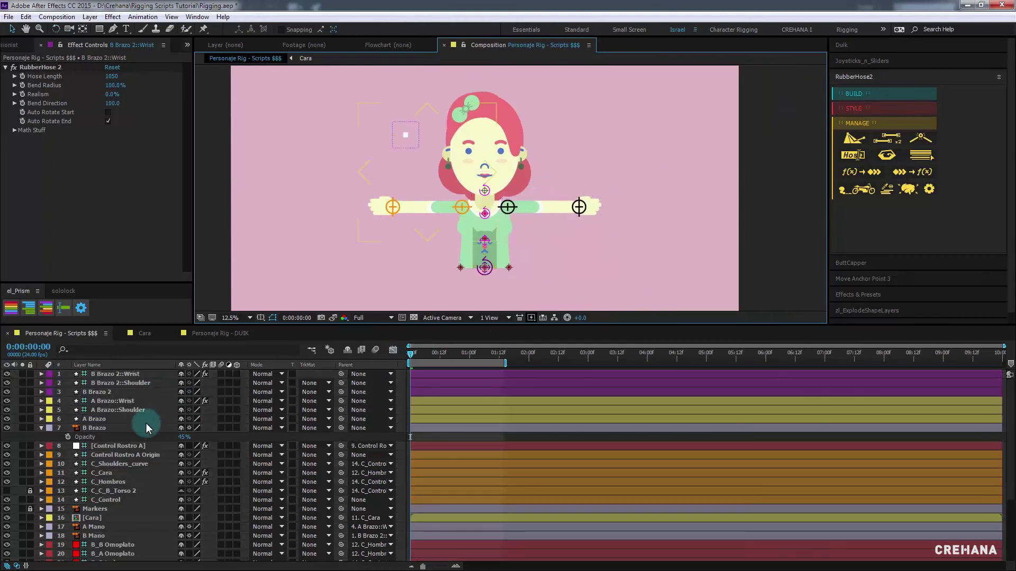
left_click(135, 382)
scroll(169, 461, "down", 3)
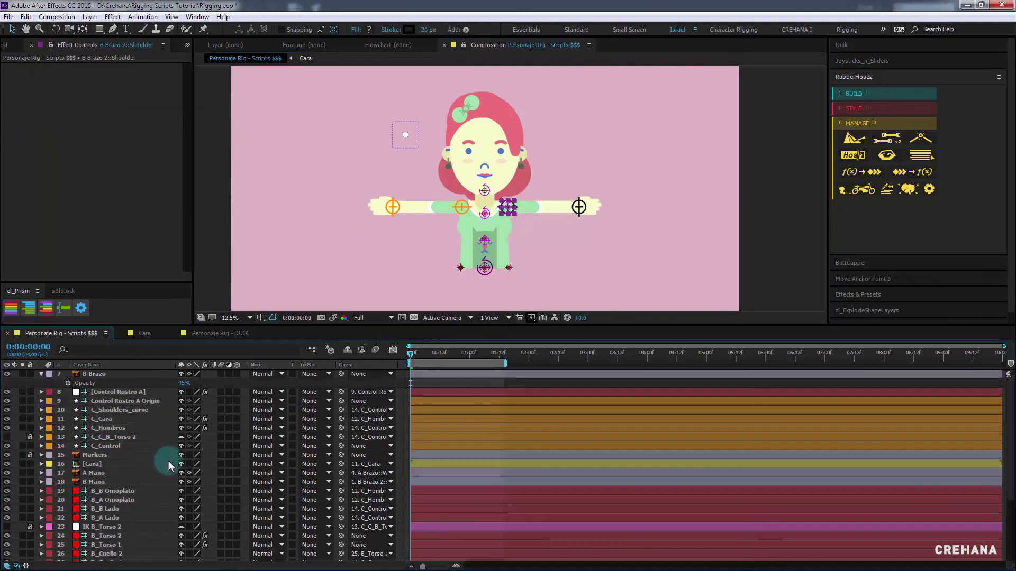
scroll(168, 461, "down", 2)
left_click_drag(6, 450, 7, 521)
left_click_drag(32, 450, 33, 520)
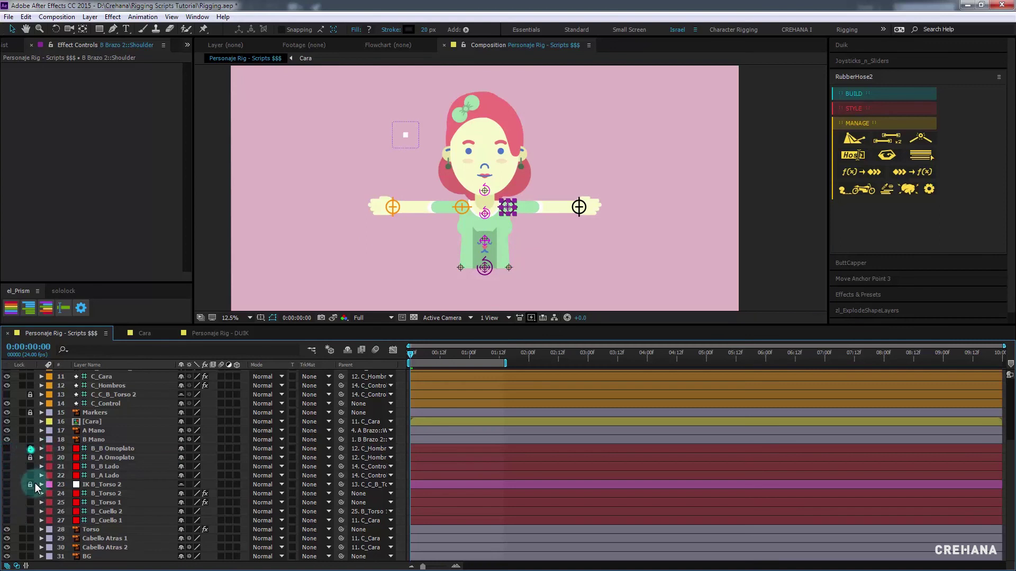
left_click_drag(181, 449, 187, 511)
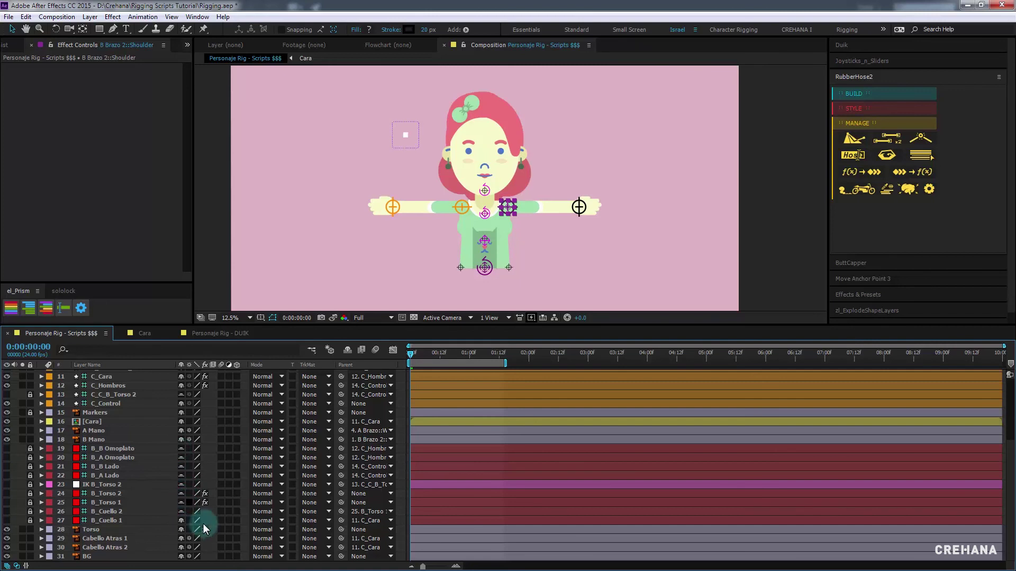
left_click_drag(30, 529, 30, 557)
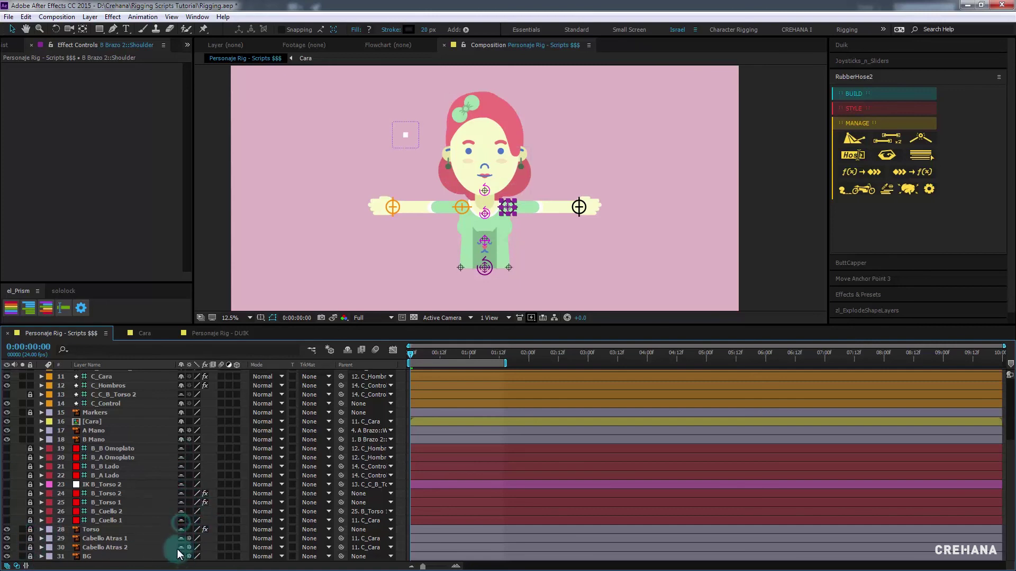
Make A Mano and B Mano shy and locked, and lock the [Cara] layer
scroll(114, 485, "up", 3)
left_click(102, 485)
left_click(106, 493, "shift")
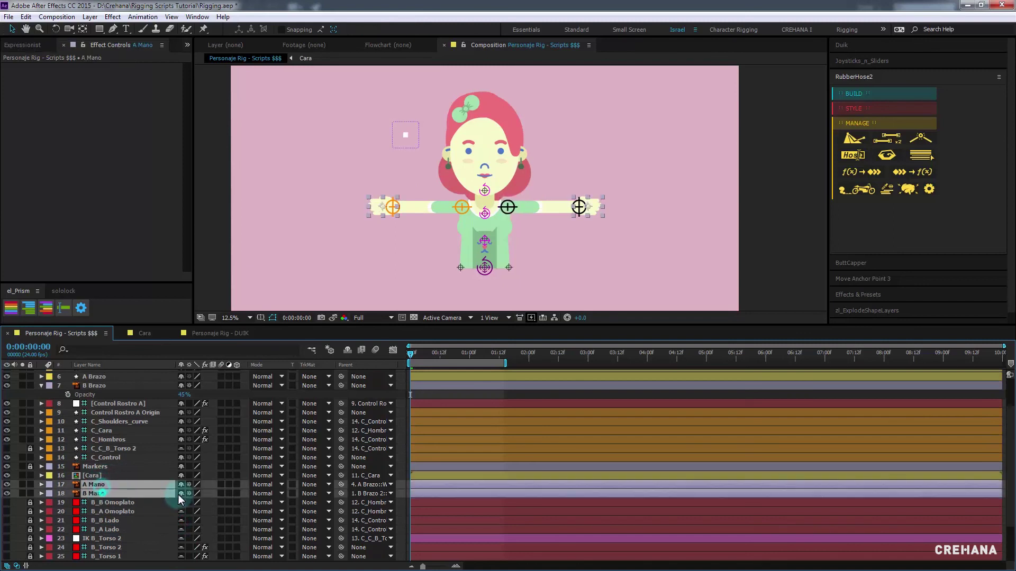
left_click(181, 494)
left_click_drag(30, 485, 30, 494)
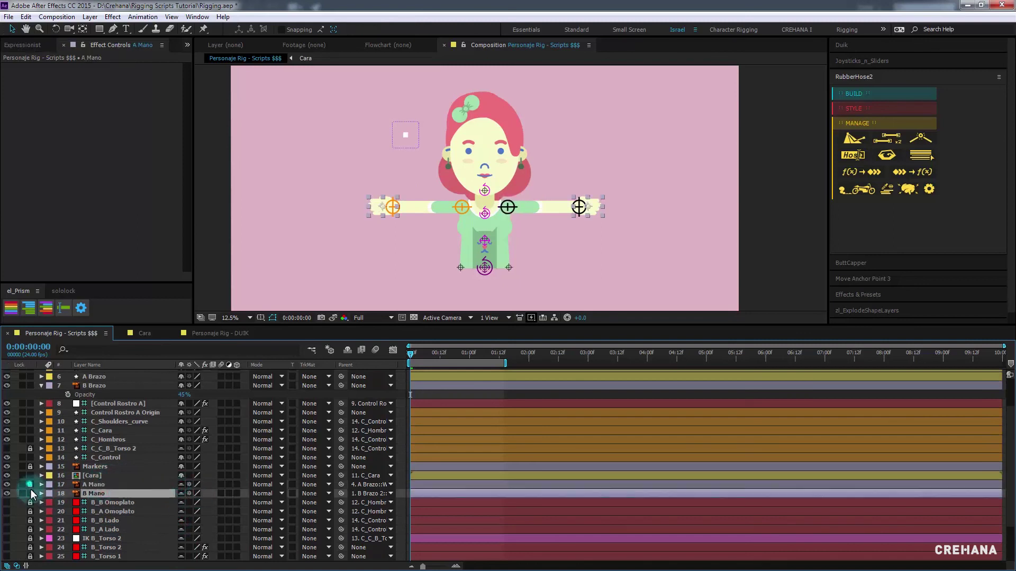
left_click(92, 476)
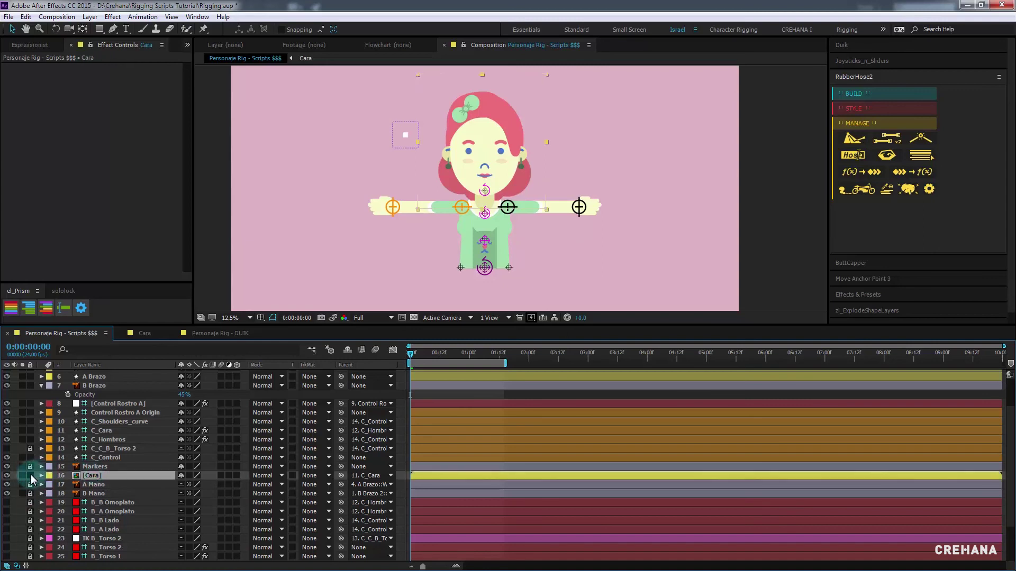
left_click(30, 476)
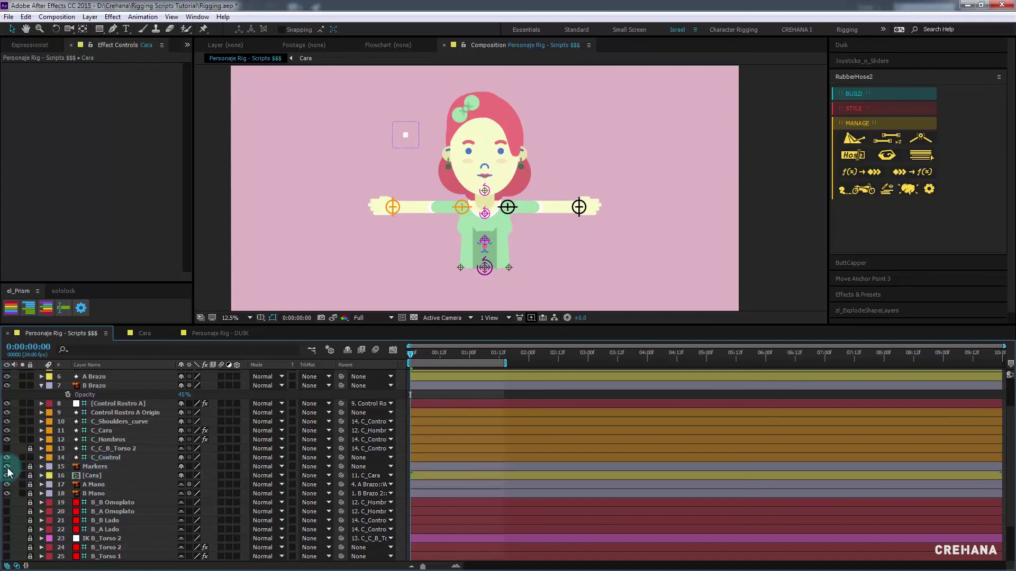
Hide the Markers layer and mark C_Control as shy
left_click(6, 467)
left_click(167, 474)
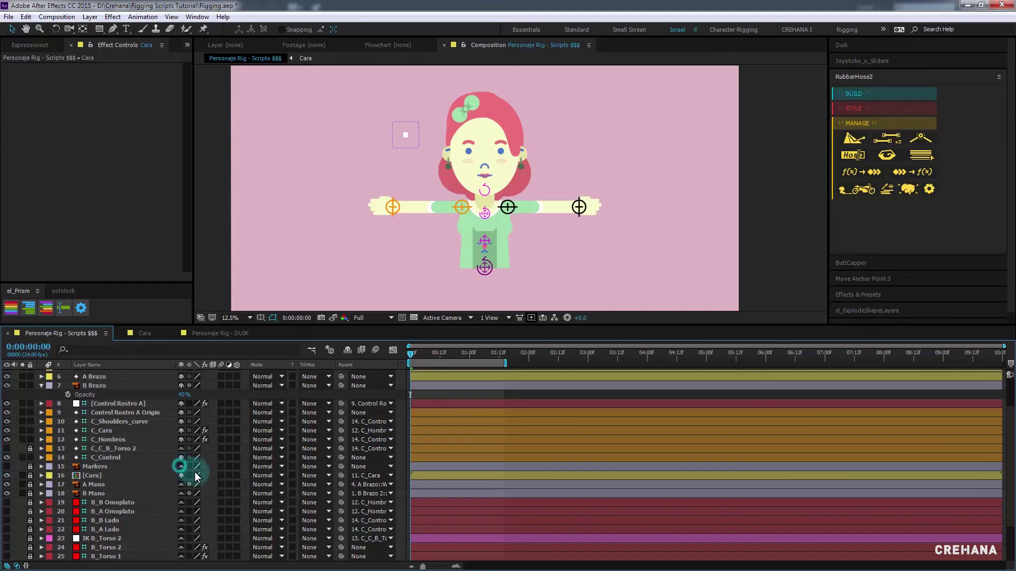
left_click(181, 457)
left_click(89, 475)
left_click(144, 424)
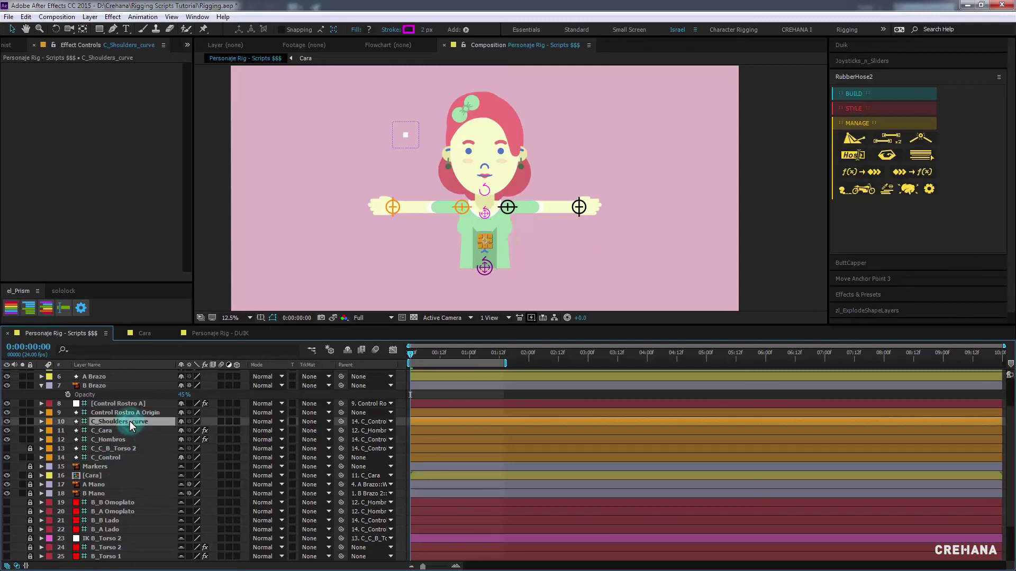
Rename C_Shoulders_curve to C_Centro and delete the B Brazo layer
key("Return")
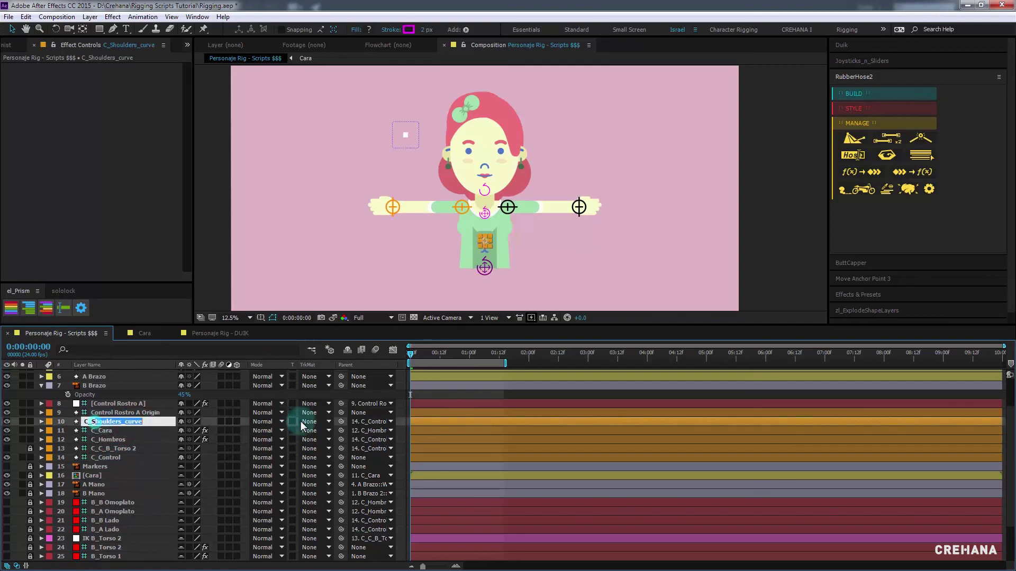
type("C_Cent")
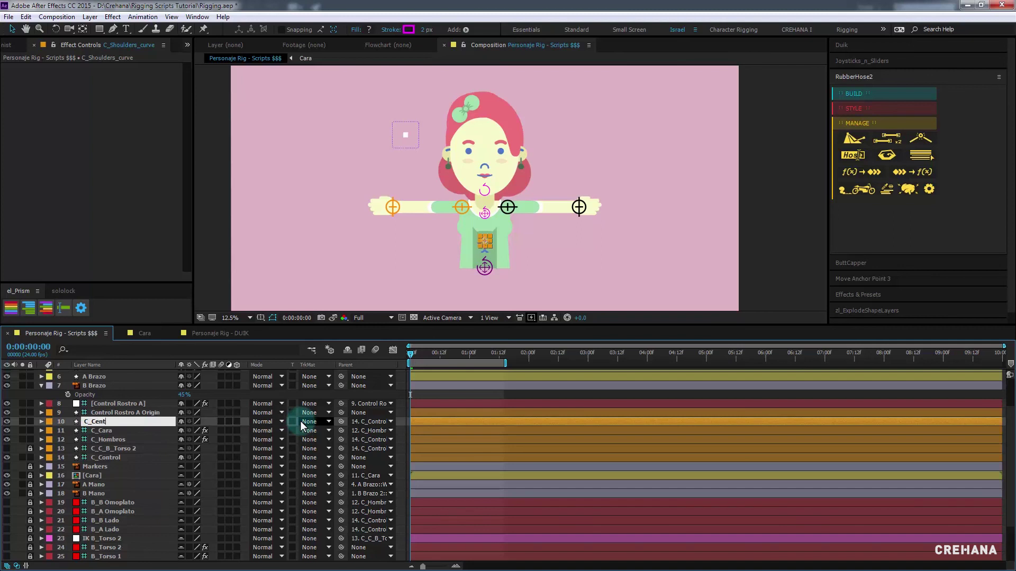
type("ro")
key("Return")
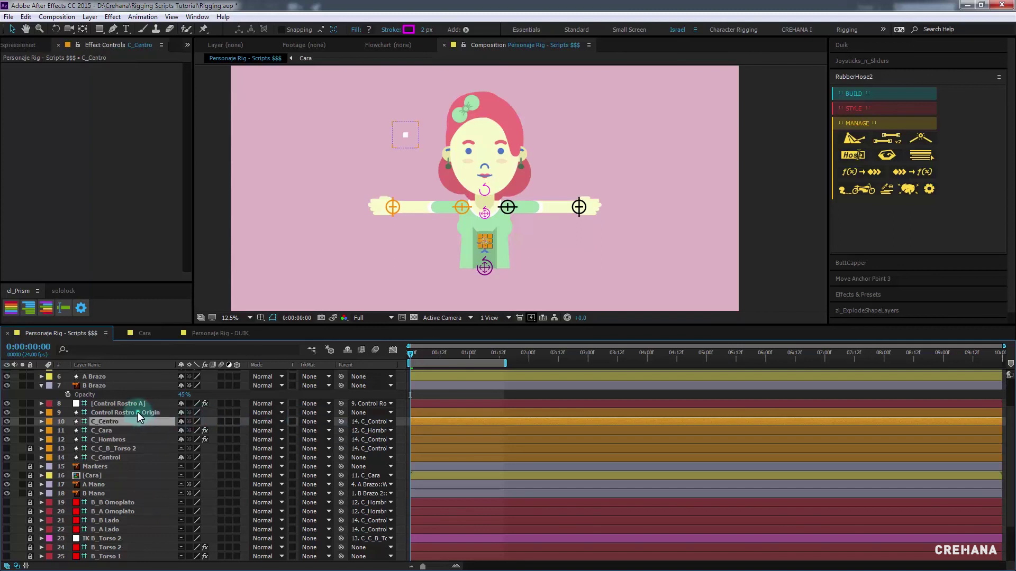
left_click(138, 413)
scroll(114, 406, "up", 3)
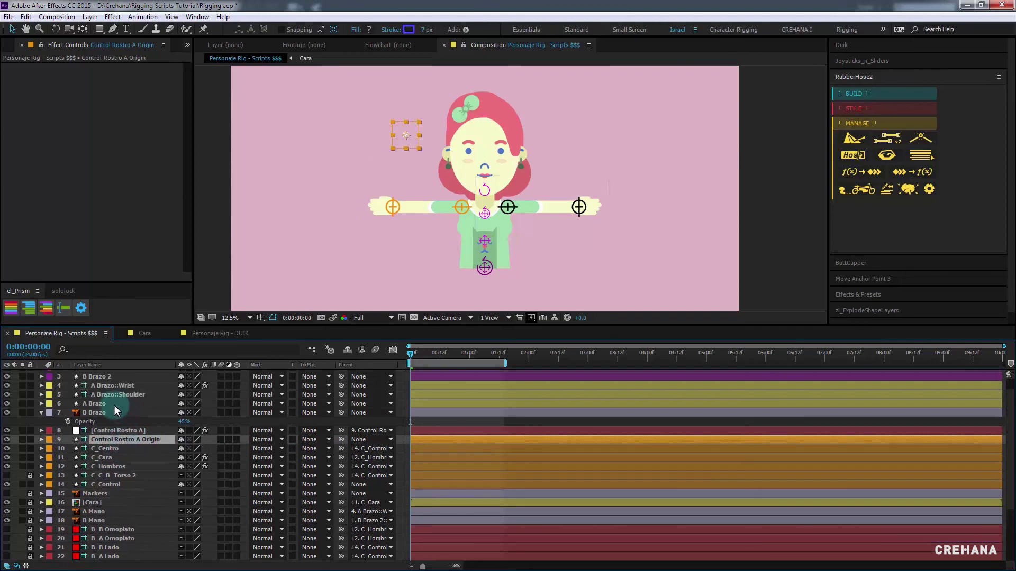
scroll(110, 423, "up", 2)
left_click(103, 426)
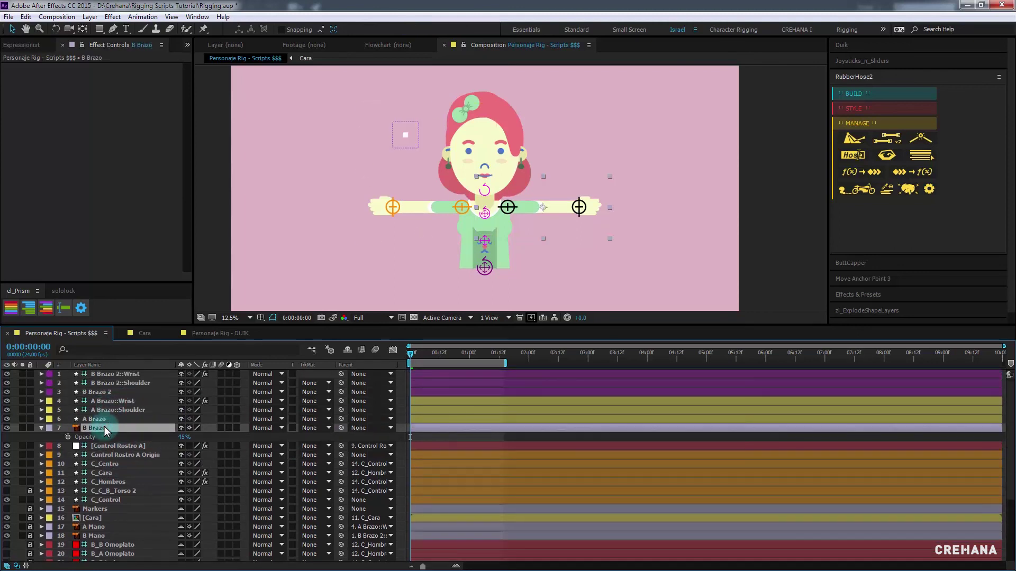
key("Delete")
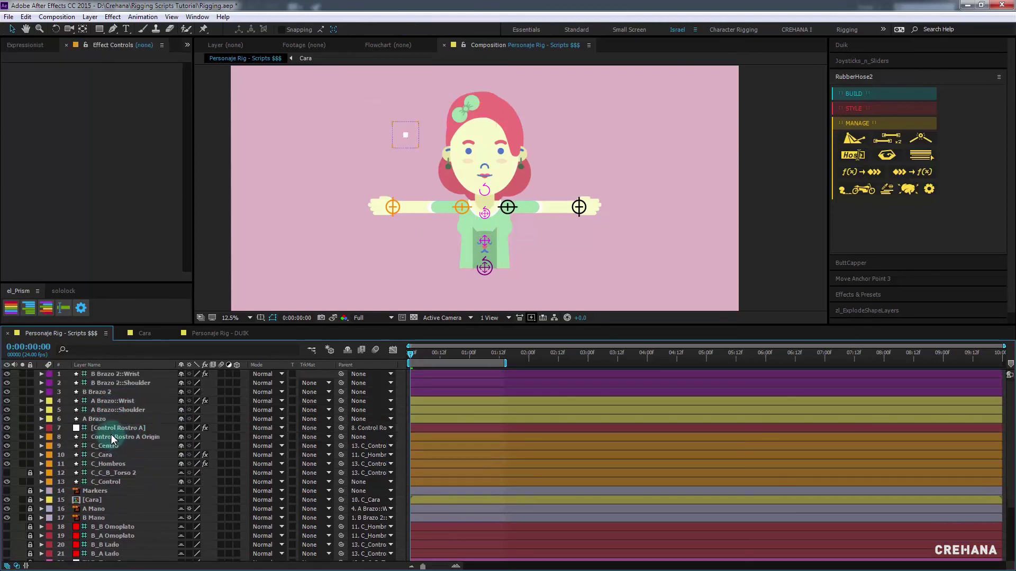
Lock and shy the B Brazo 2, A Brazo and A Brazo::Shoulder layers
left_click(106, 392)
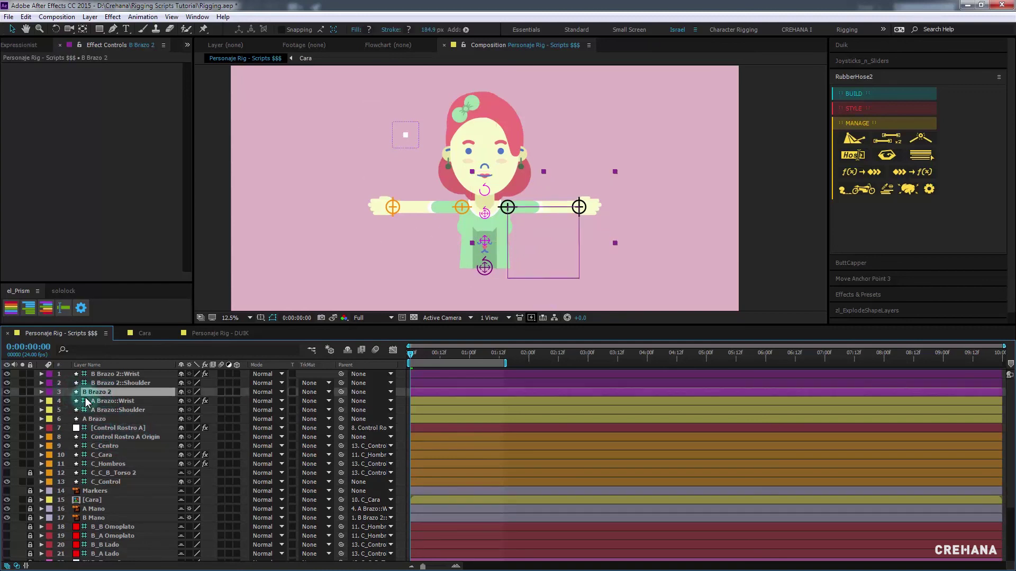
left_click(169, 394)
left_click(30, 392)
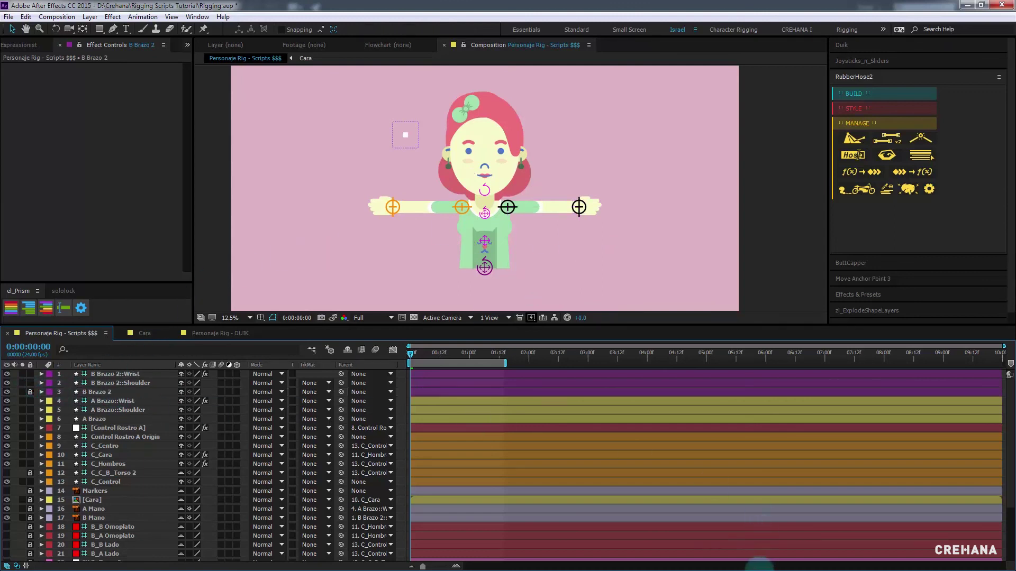
left_click(30, 418)
left_click(182, 392)
left_click(181, 419)
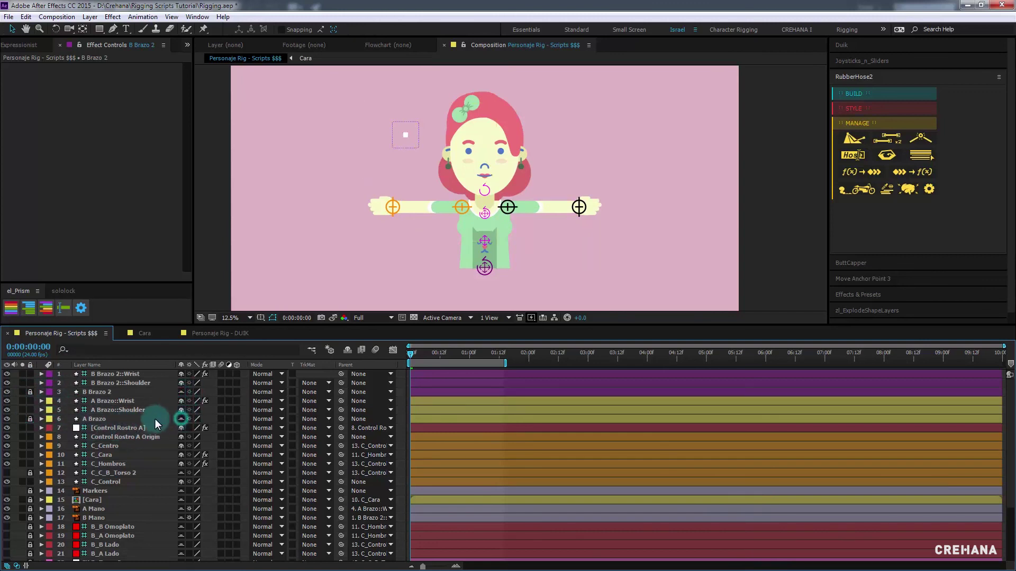
left_click(181, 410)
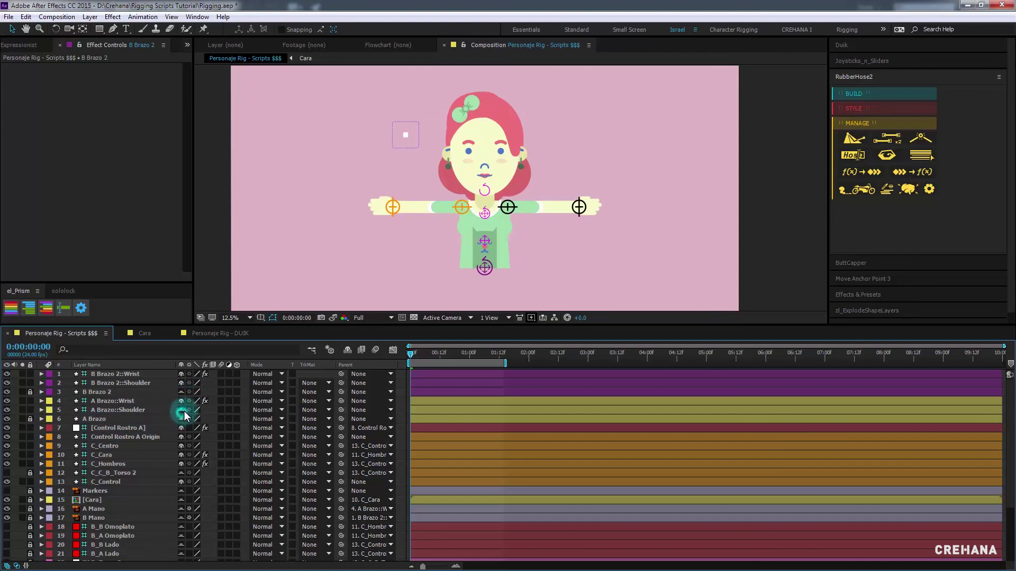
left_click(30, 411)
left_click(29, 419)
Lock and shy B Brazo 2::Shoulder, then enable Hide Shy Layers
left_click(22, 383)
left_click(22, 383)
left_click(30, 383)
left_click(181, 383)
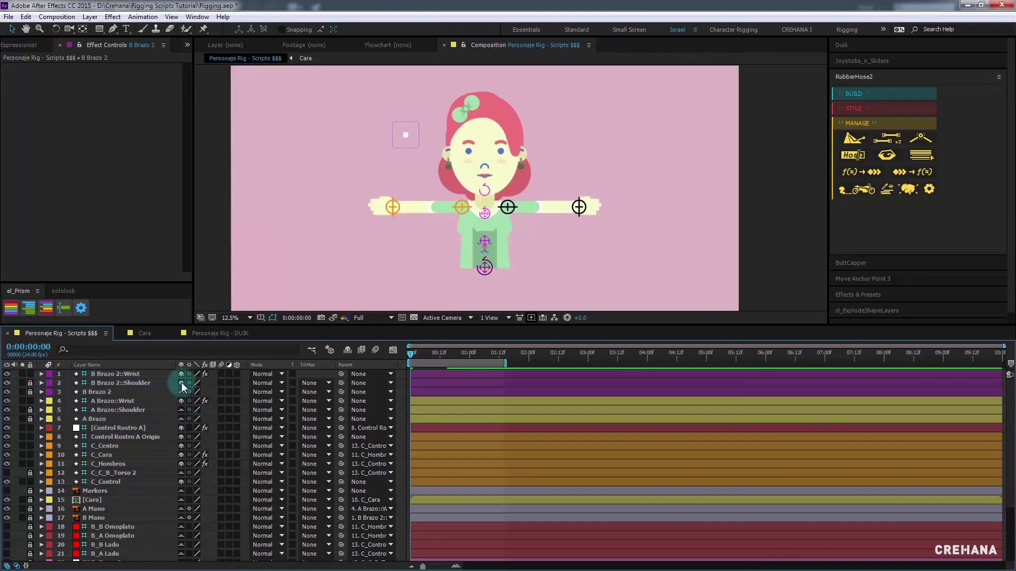
left_click(348, 350)
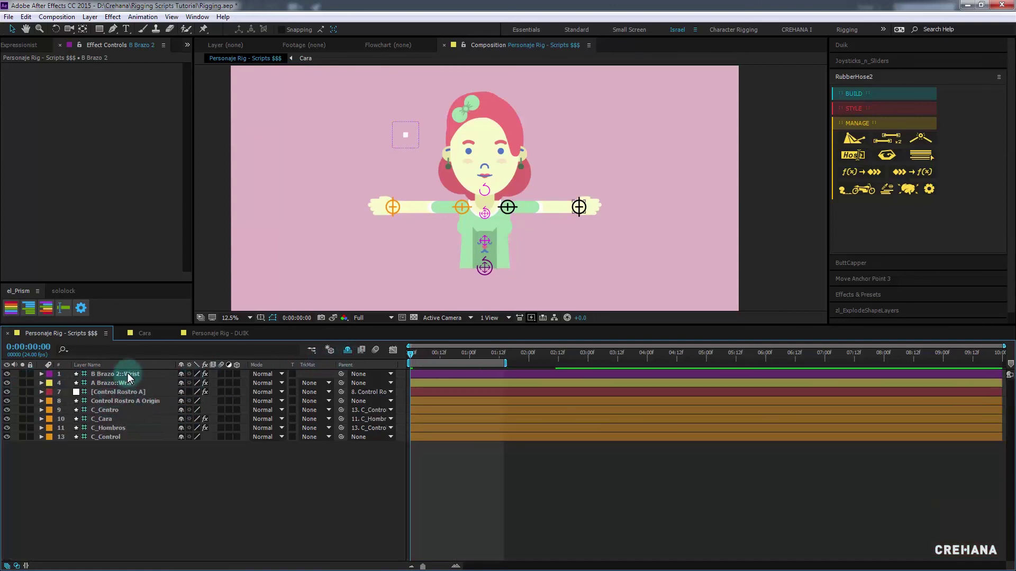
Turn off visibility for the A Brazo::Shoulder and B Brazo 2::Shoulder crosshairs
left_click(128, 374)
left_click(125, 383)
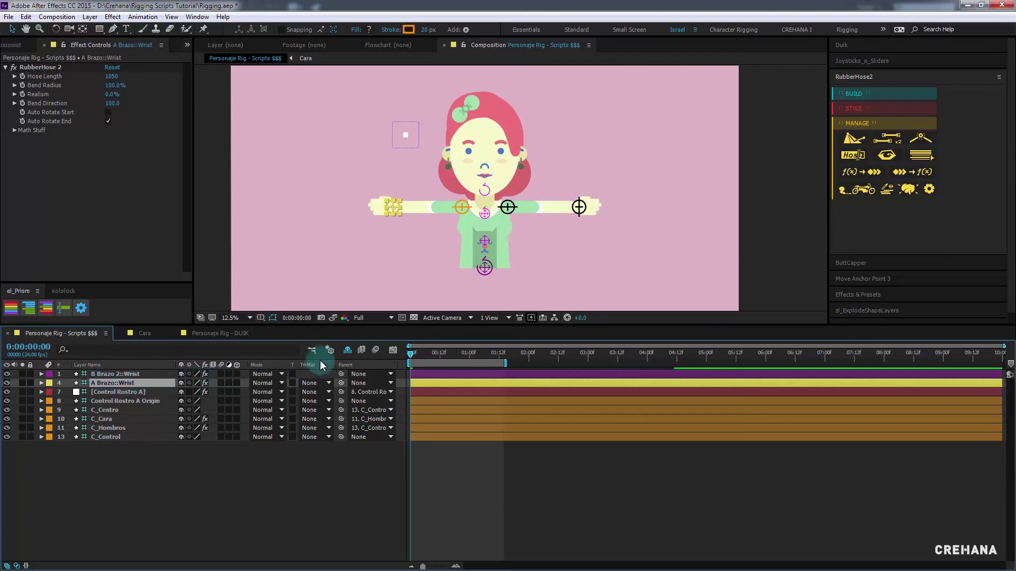
left_click(349, 350)
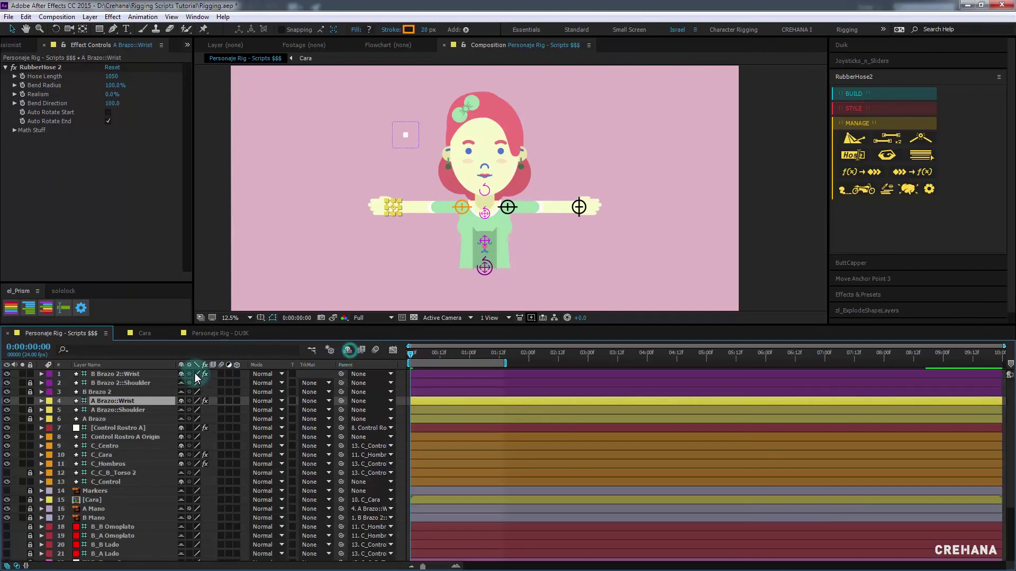
left_click(7, 410)
left_click(6, 383)
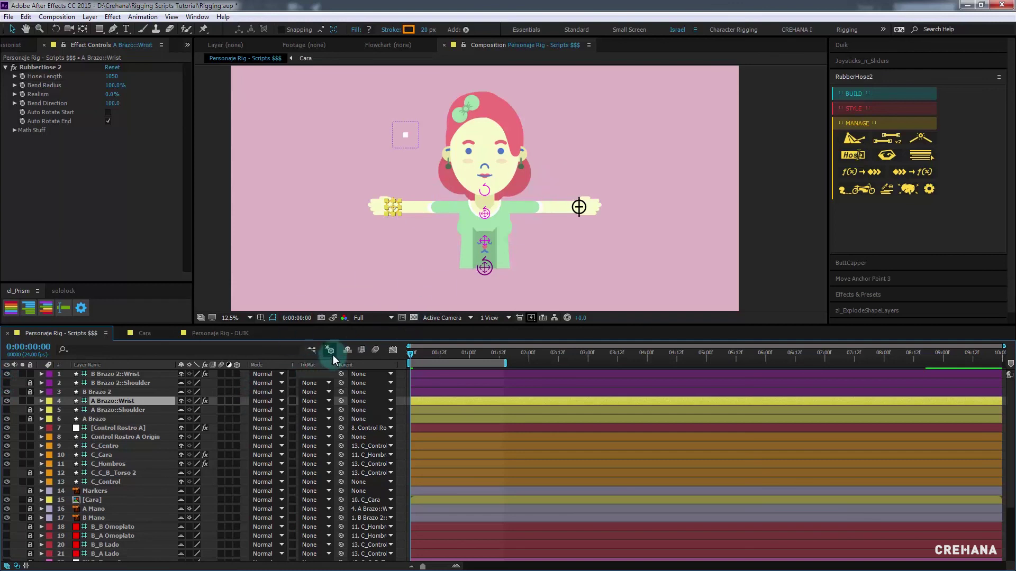
left_click(347, 351)
left_click(135, 463)
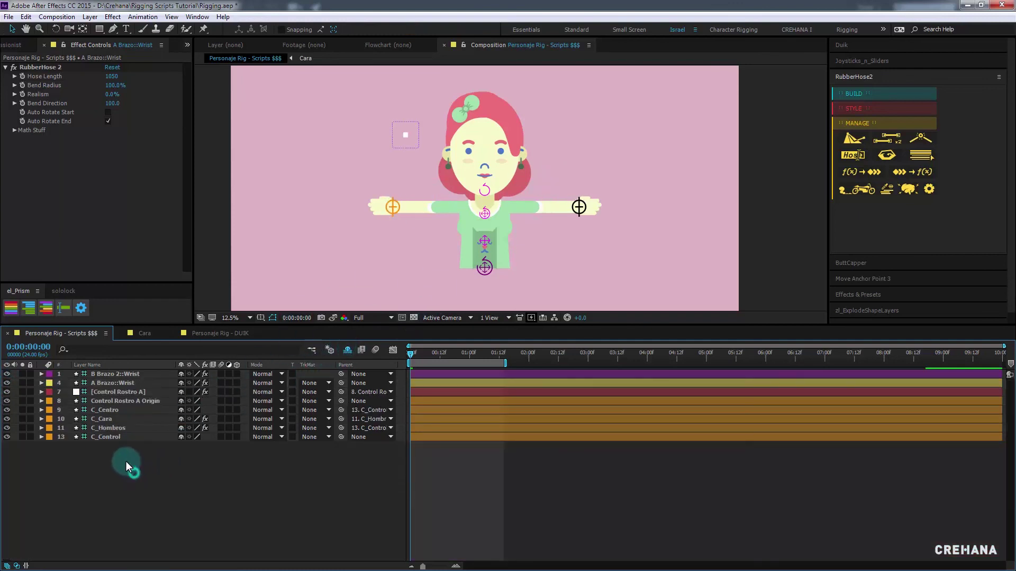
Test the face joystick and the A Brazo wrist bend, then undo
left_click(101, 419)
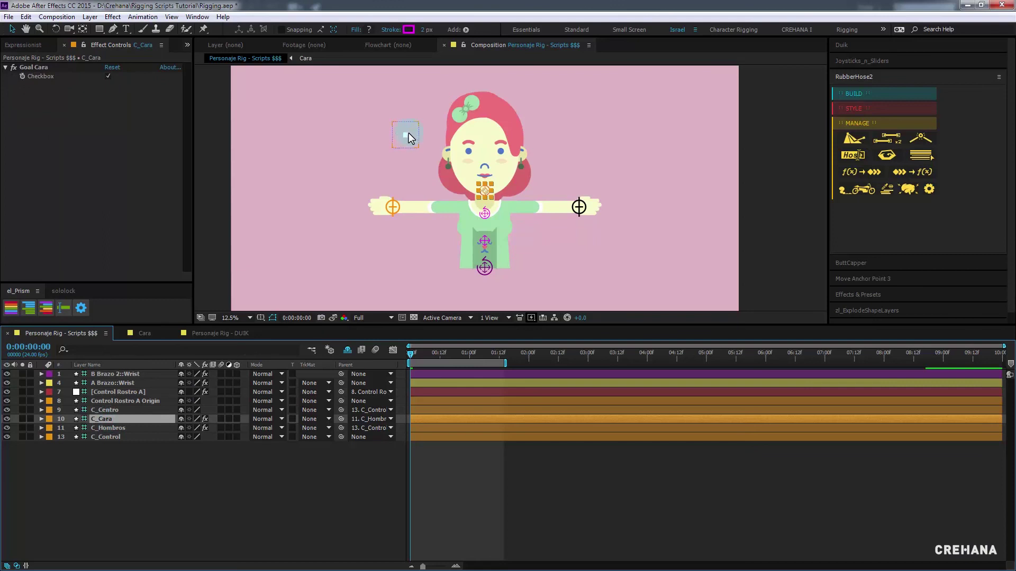
mouse_move(408, 133)
left_mouse_down()
mouse_move(413, 143)
mouse_move(406, 135)
left_mouse_up()
left_click(495, 192)
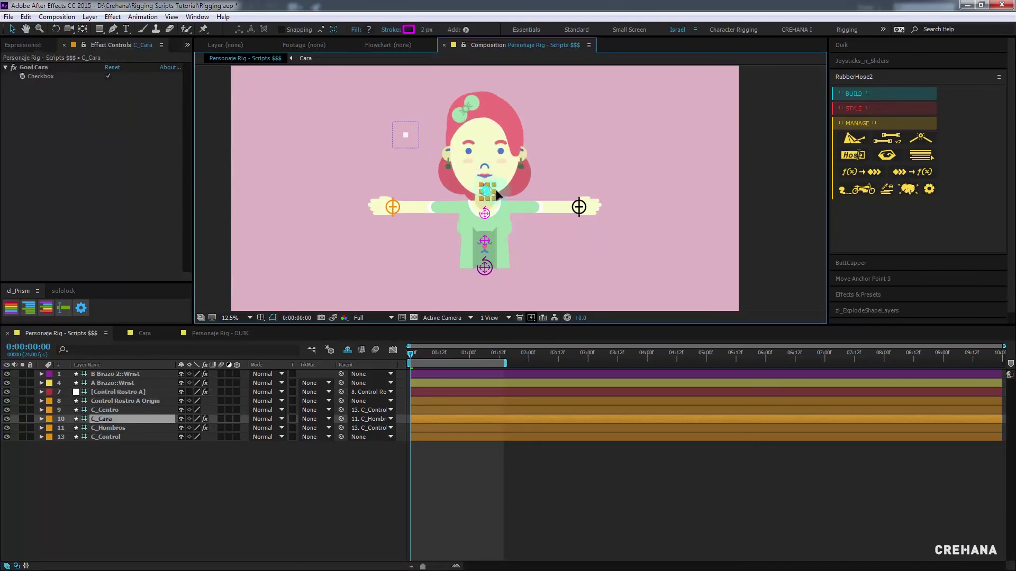
left_click(490, 212)
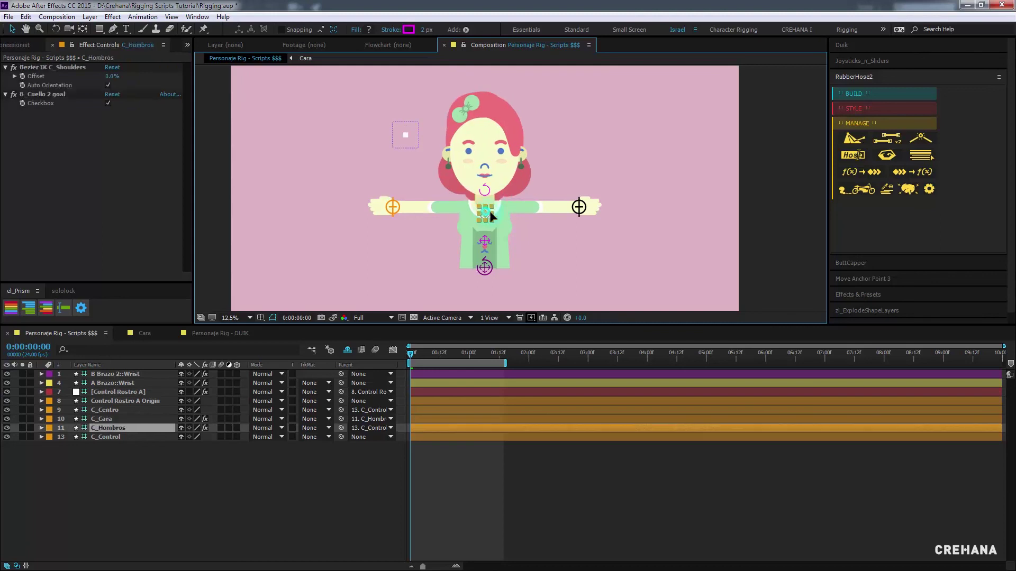
left_click(395, 210)
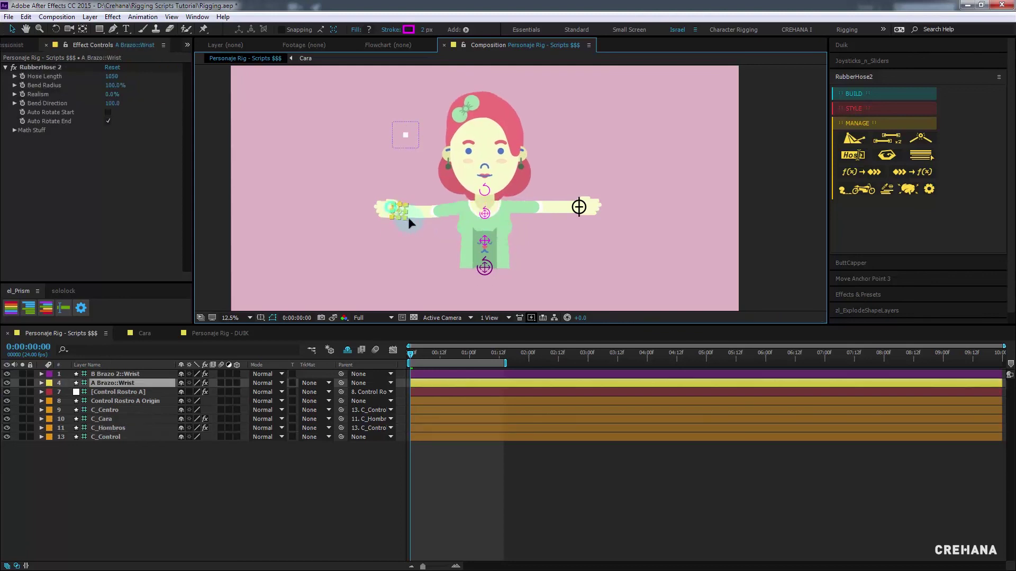
left_click_drag(408, 217, 416, 255)
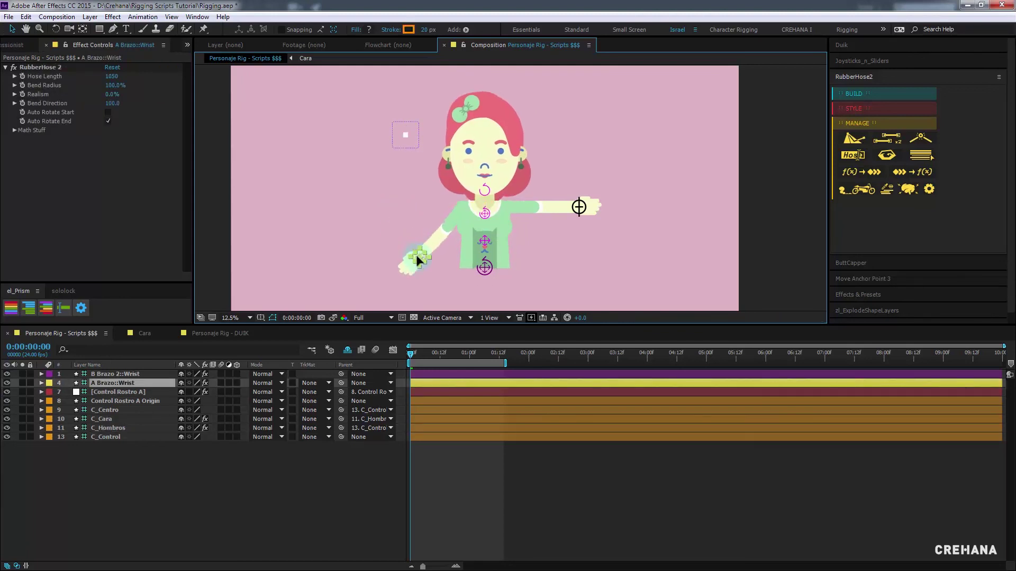
key("ctrl+z")
Lock Control Rostro A Origin with Ctrl+L and mark it as shy
left_click(124, 377)
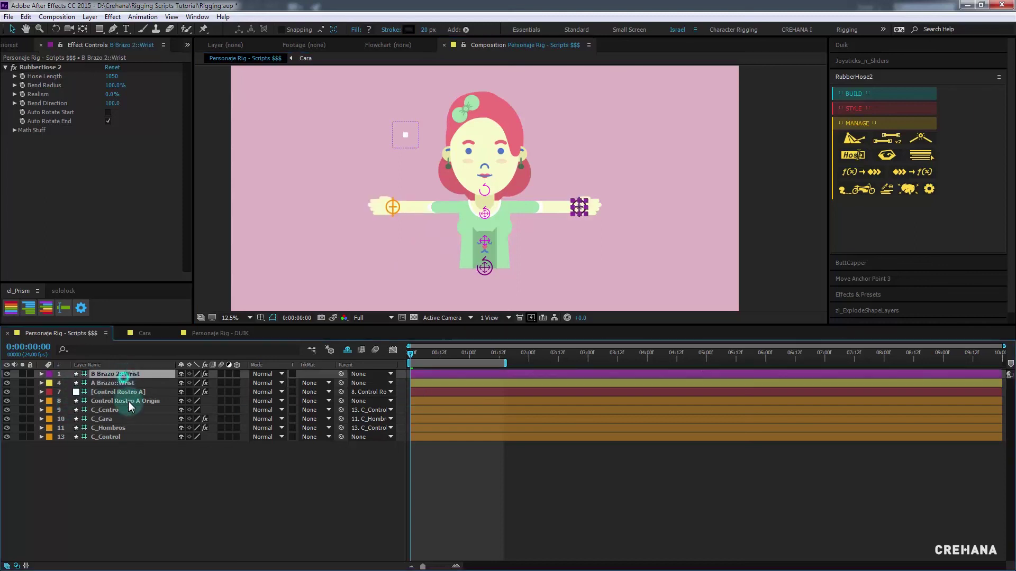
left_click(122, 435, "shift")
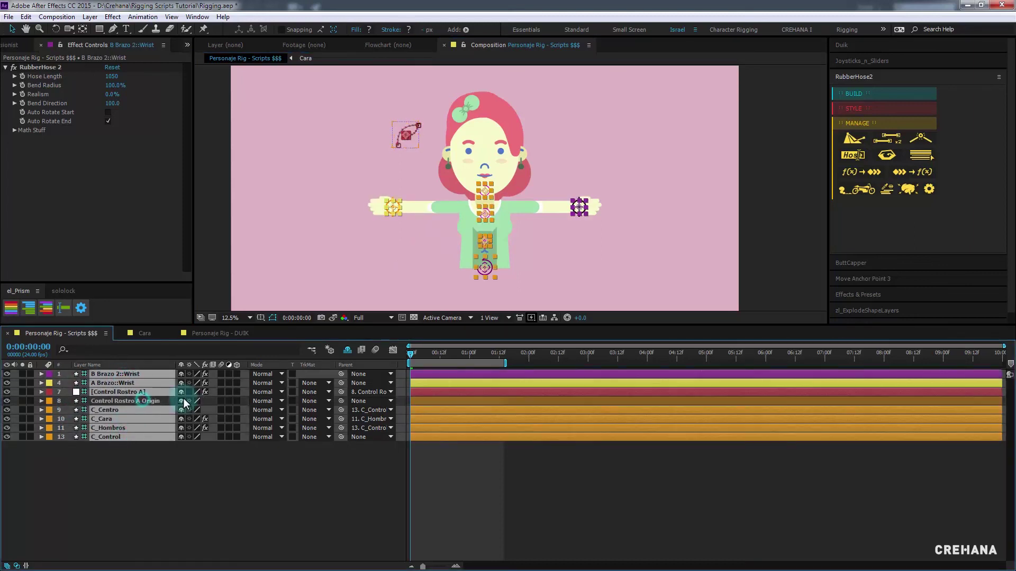
left_click(148, 401)
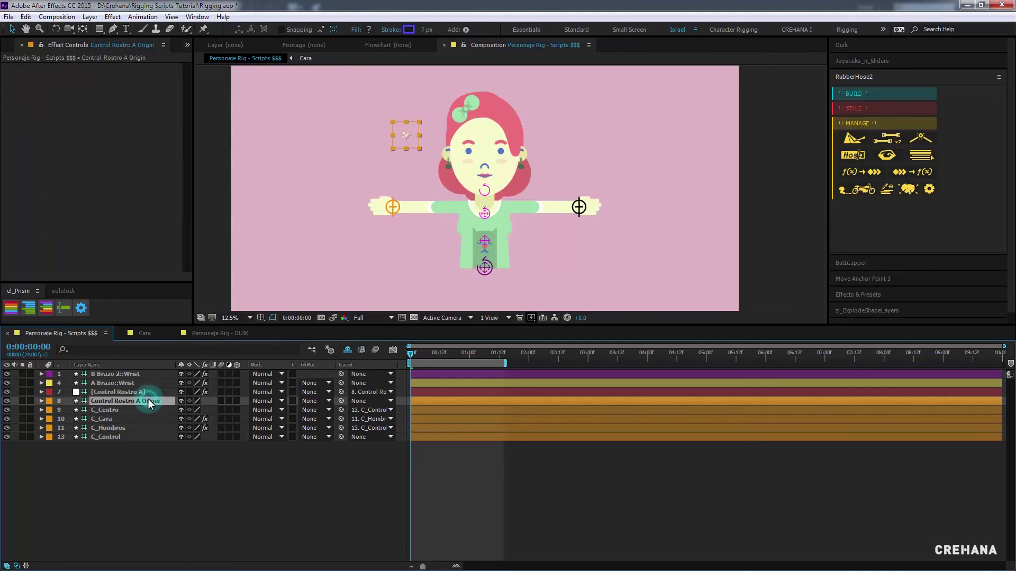
left_click(75, 401)
key("ctrl+l")
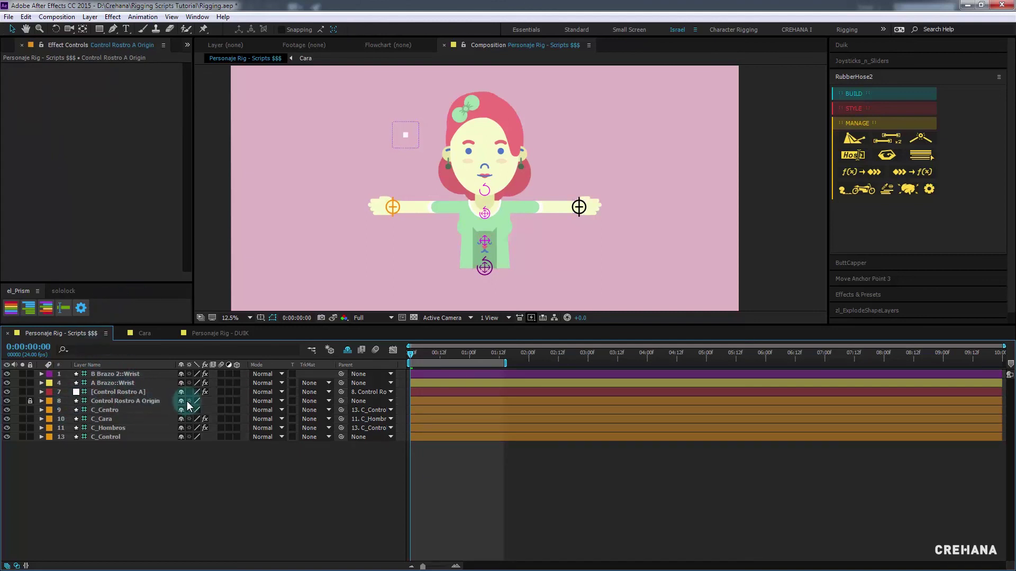
left_click(183, 402)
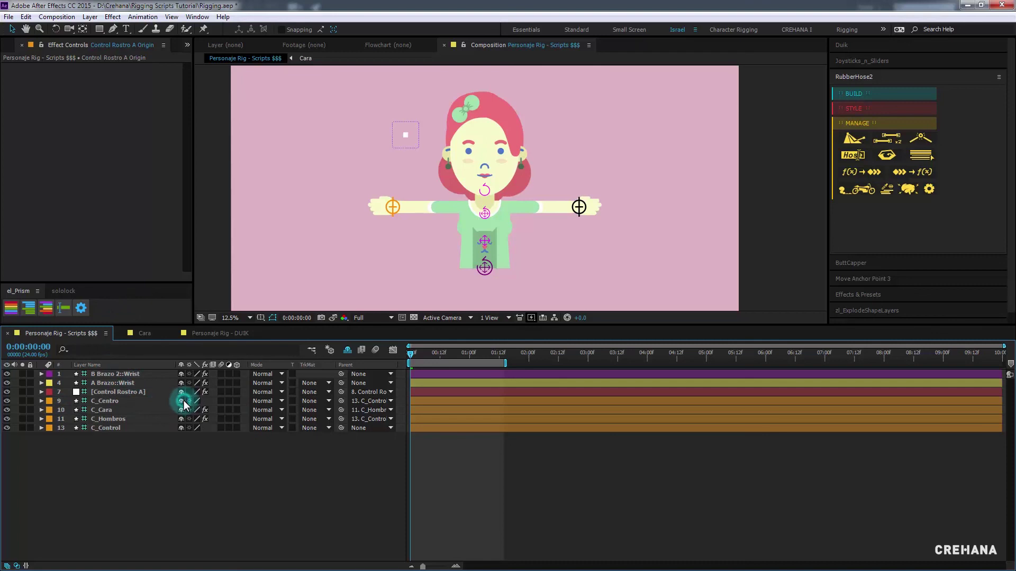
Show Position for all seven remaining controller layers
left_click(132, 374)
left_click(116, 427, "shift")
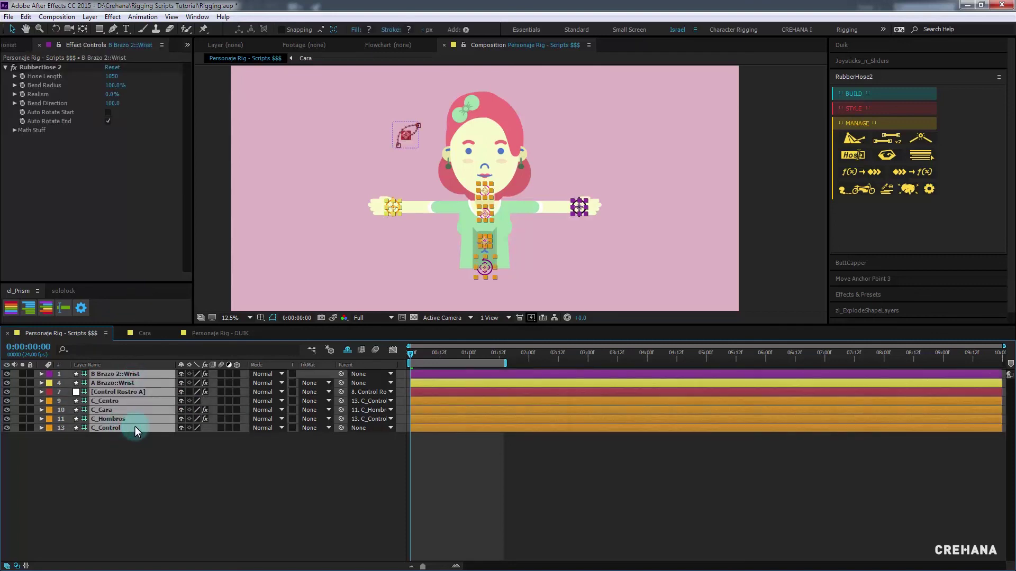
key("p")
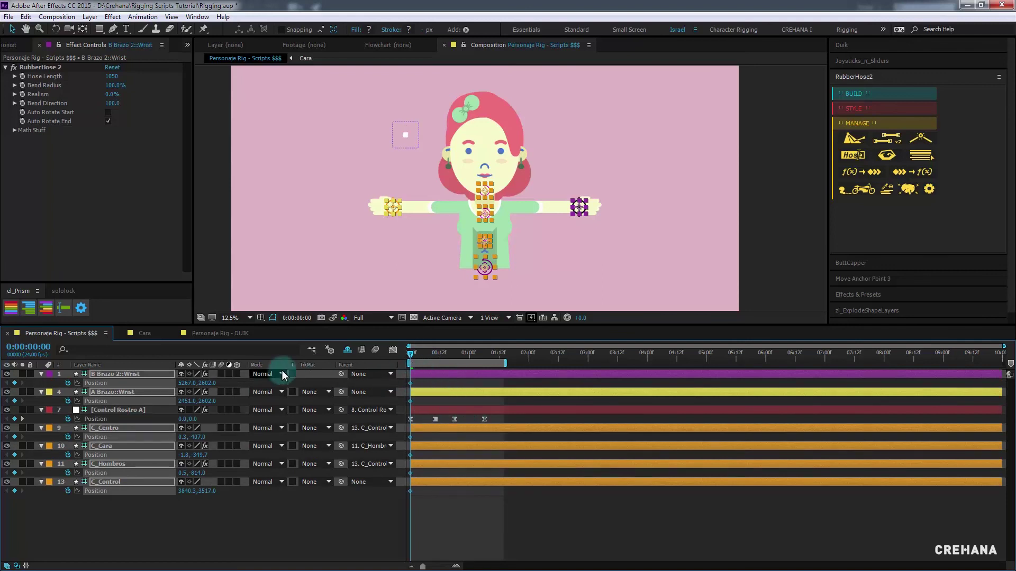
left_click(302, 516)
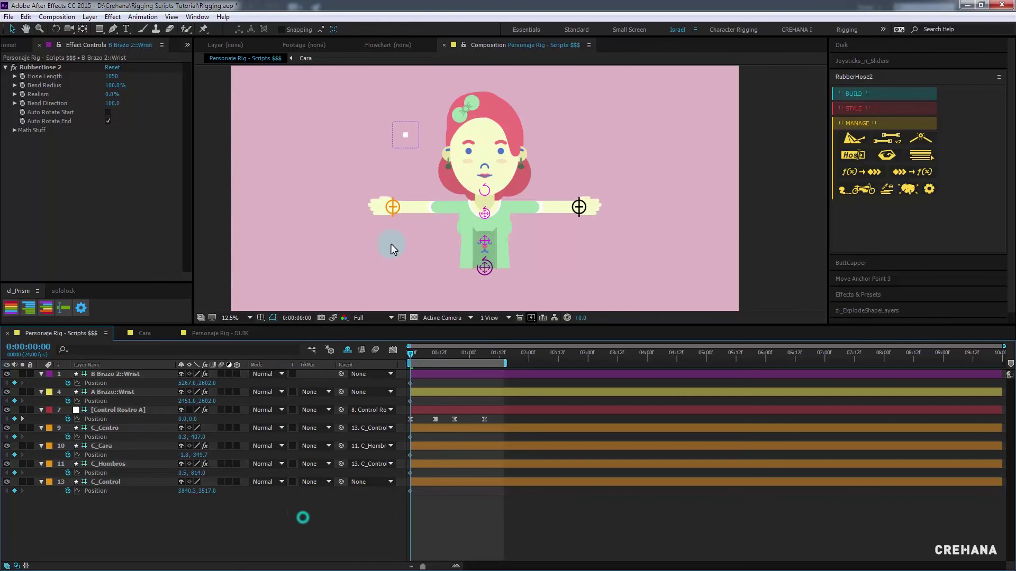
left_click(391, 205)
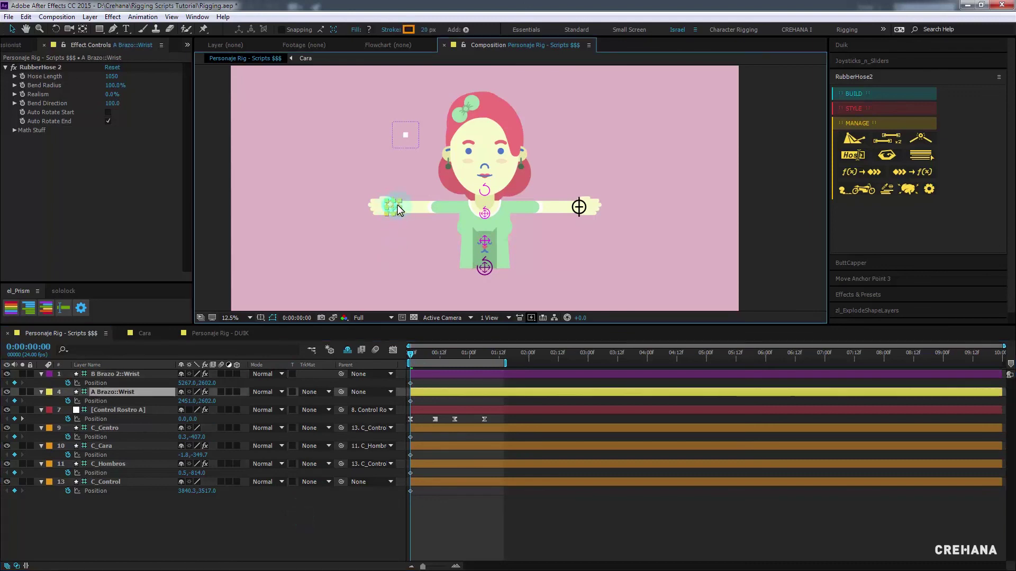
left_click(33, 77)
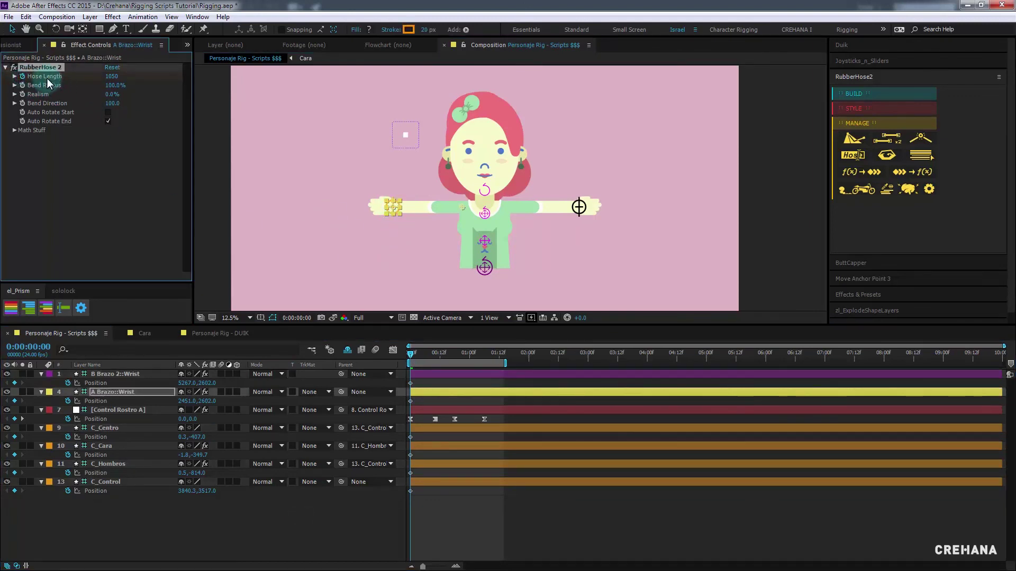
left_click(163, 86)
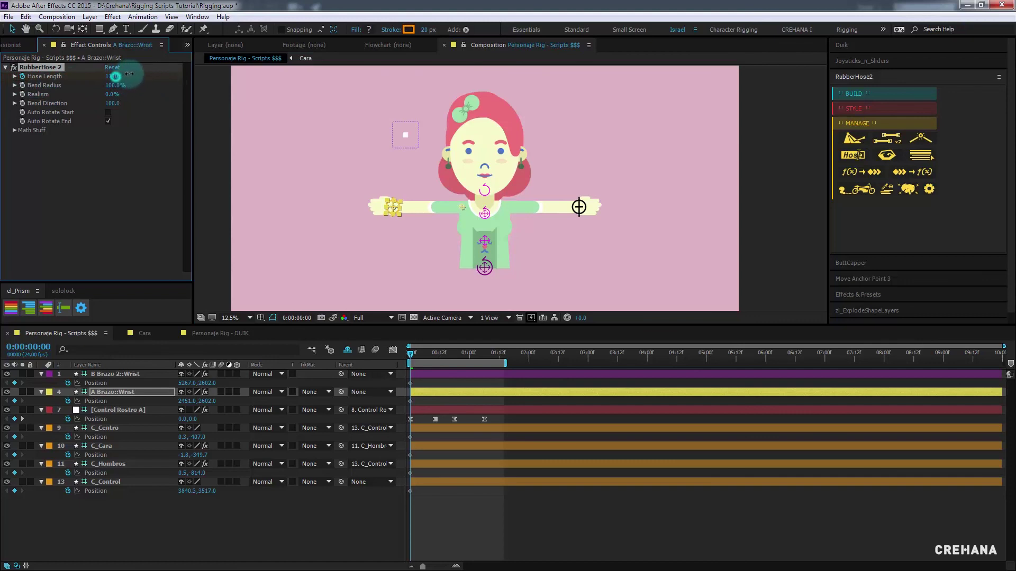
left_click_drag(117, 80, 142, 67)
left_click(371, 211)
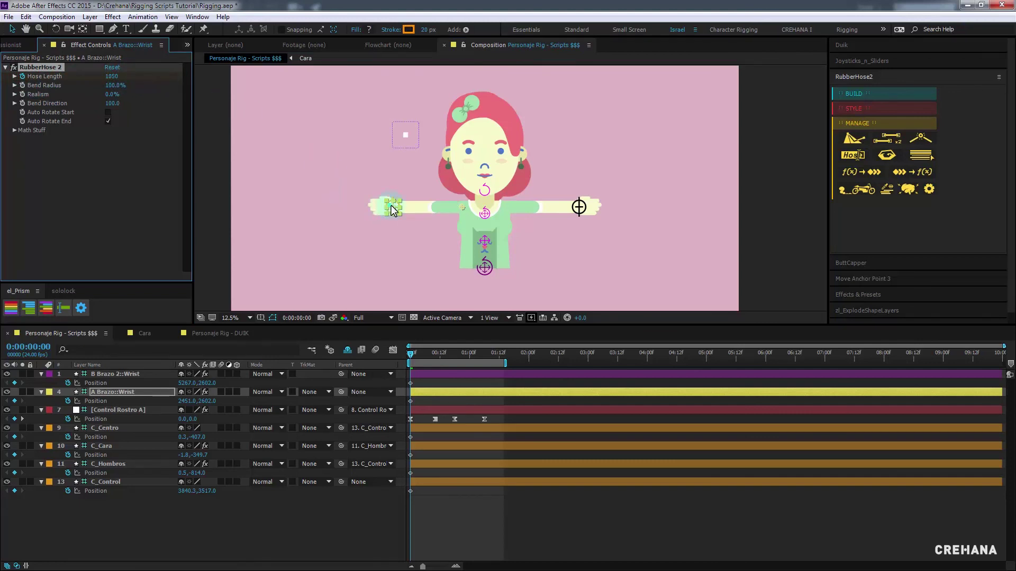
left_click(411, 225)
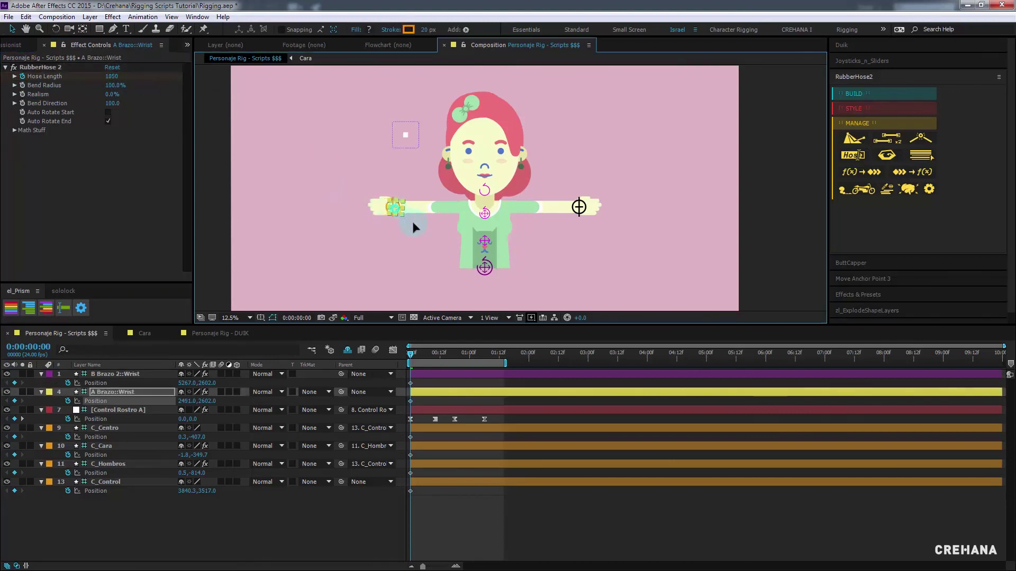
left_click_drag(397, 209, 440, 259)
left_click(181, 113)
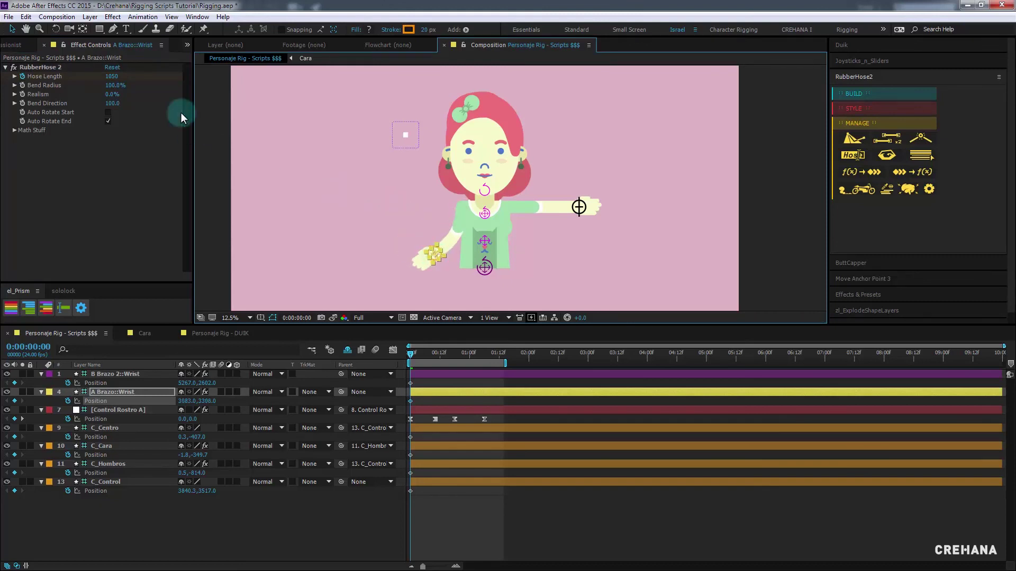
left_click_drag(113, 77, 124, 77)
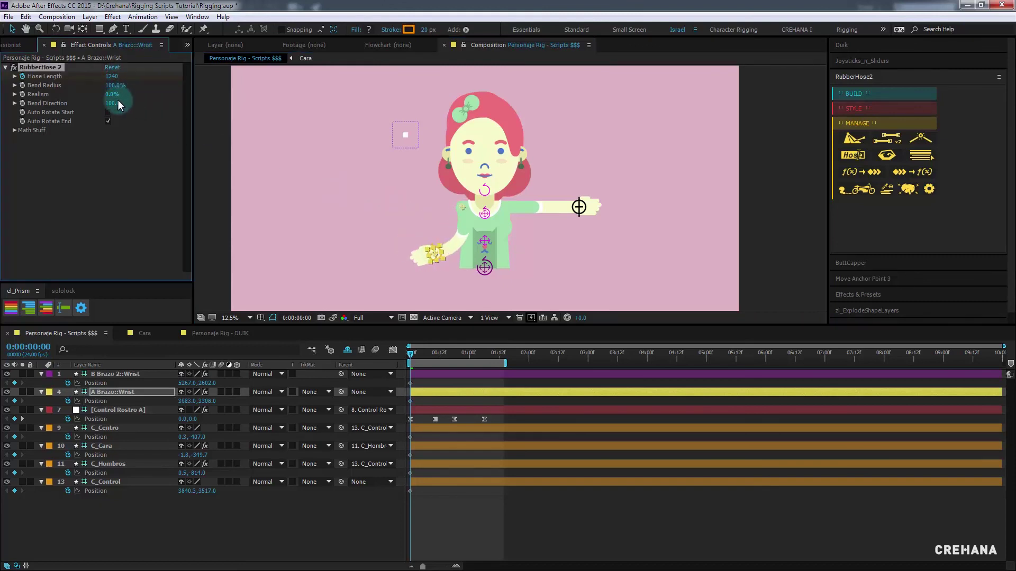
left_click(22, 103)
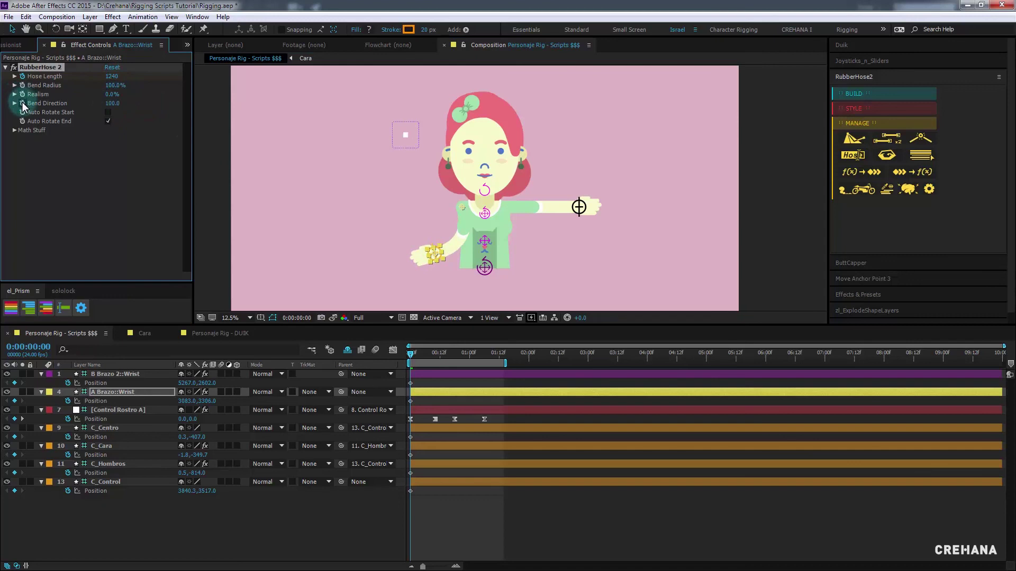
left_click_drag(113, 103, 16, 108)
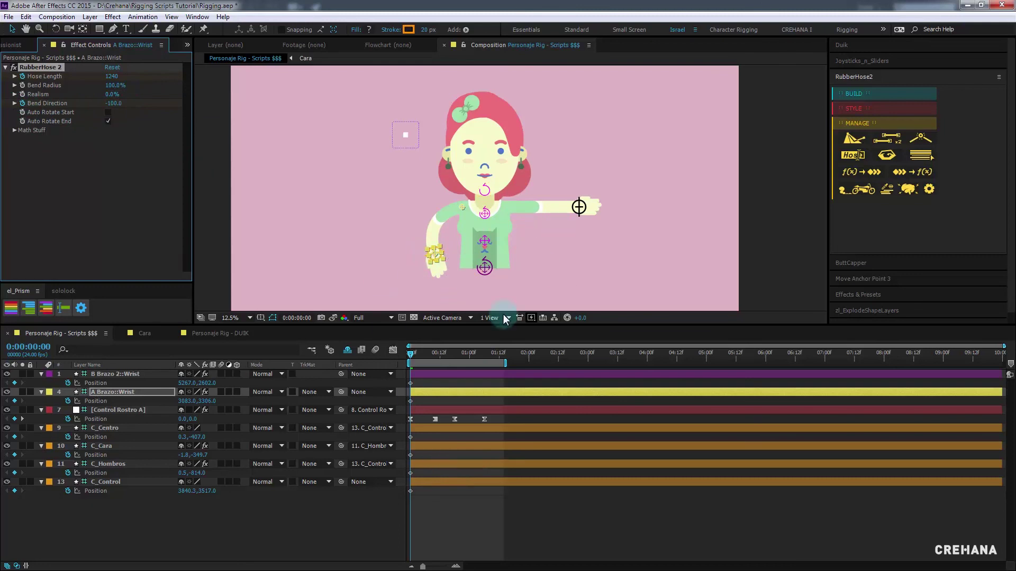
left_click(448, 331)
key("ctrl+z")
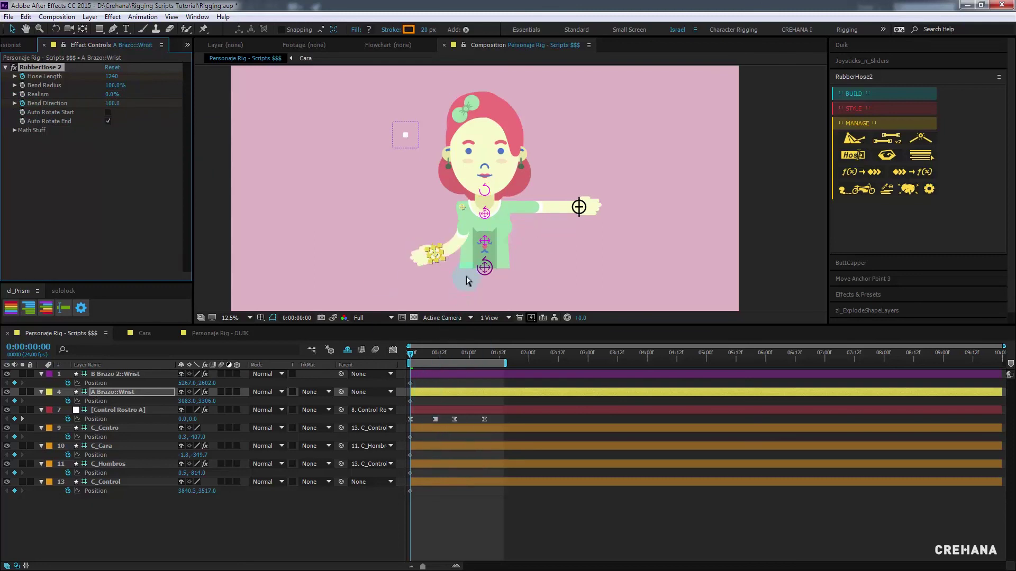
key("ctrl+z")
key("ctrl+z")
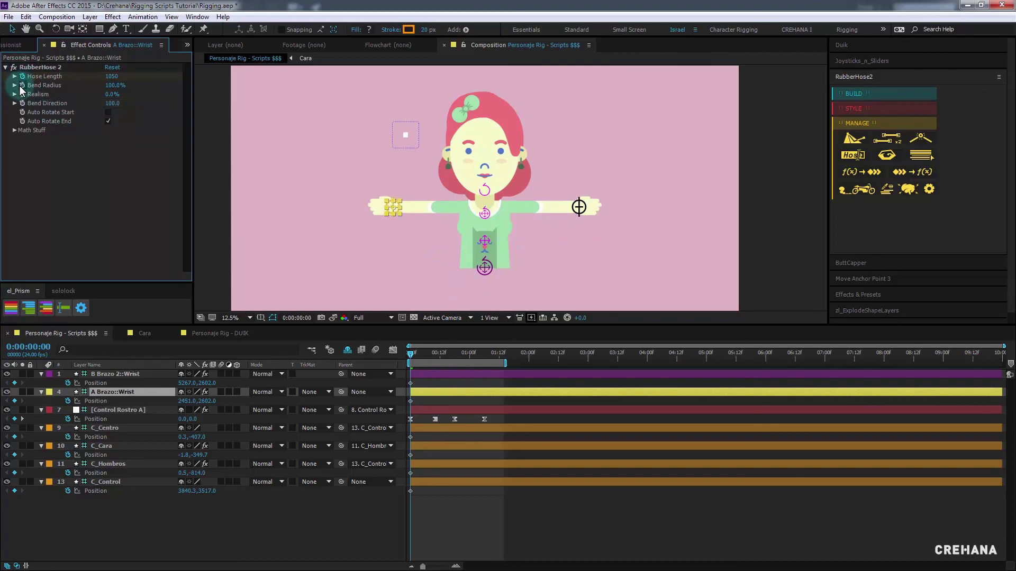
left_click(22, 104)
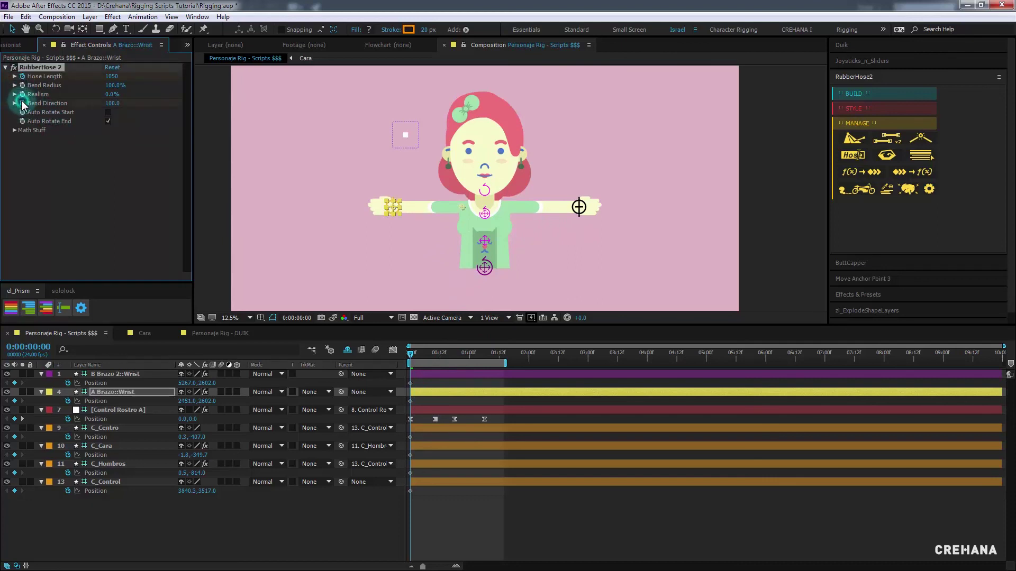
left_click(570, 214)
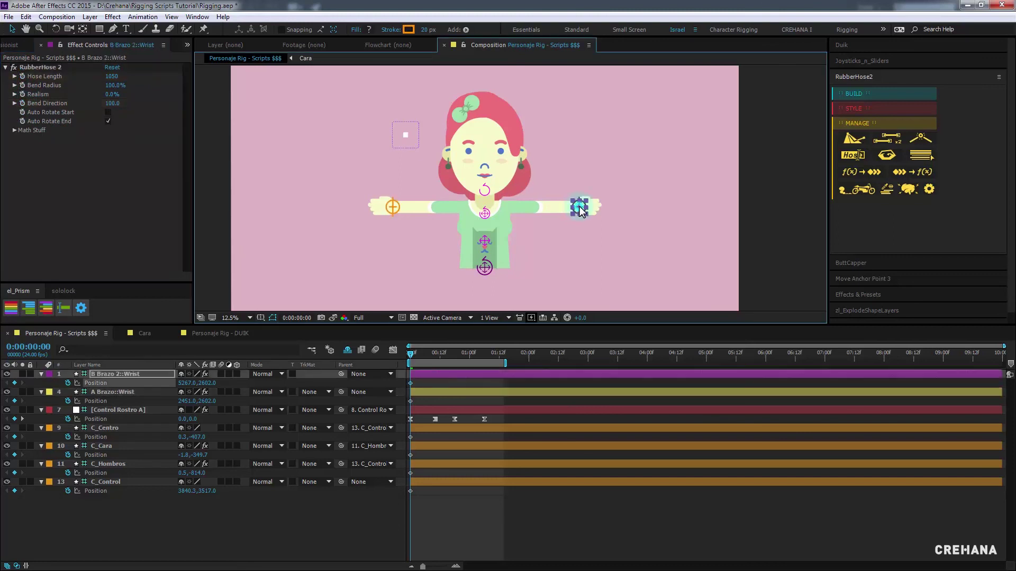
left_click(22, 76)
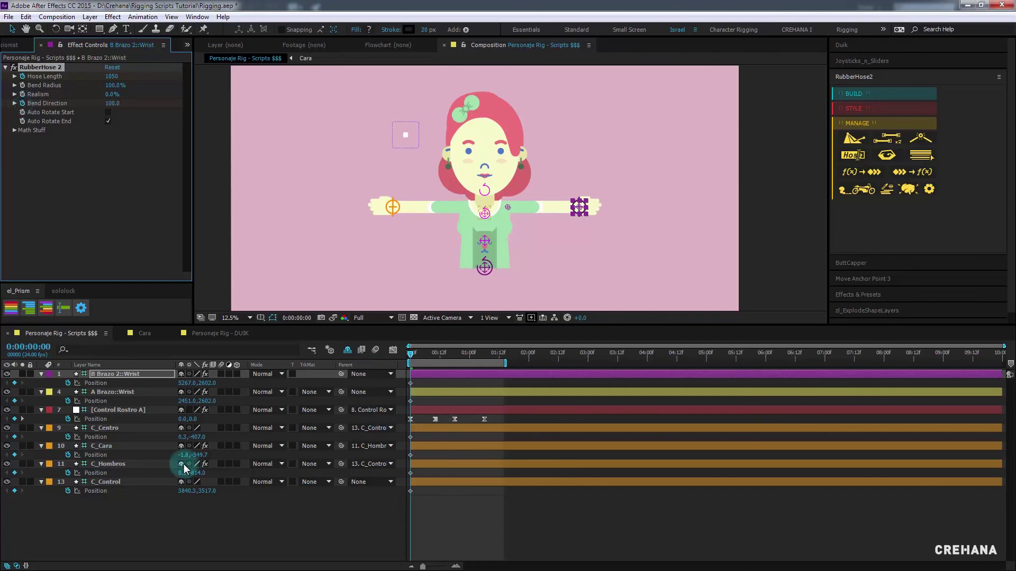
left_click(396, 207)
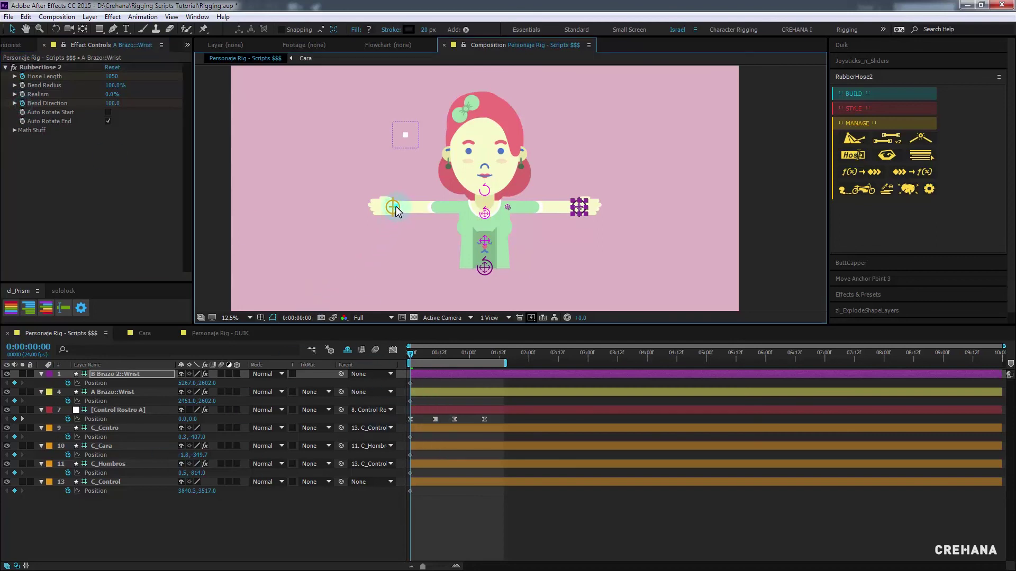
left_click(581, 213, "shift")
Reveal Rotation alongside Position for both wrists, C_Cara and C_Hombros
key("shift+r")
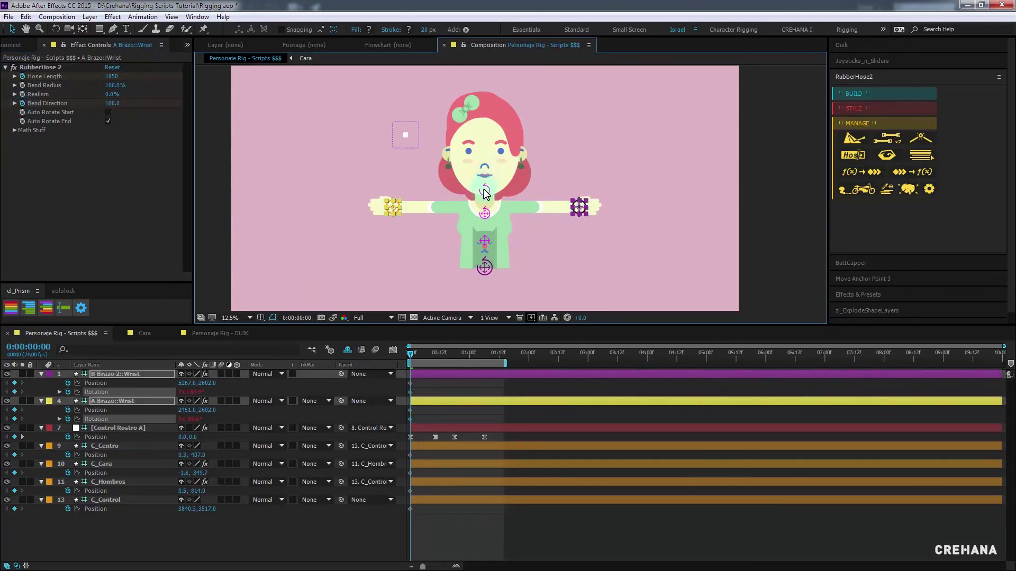
left_click(492, 199)
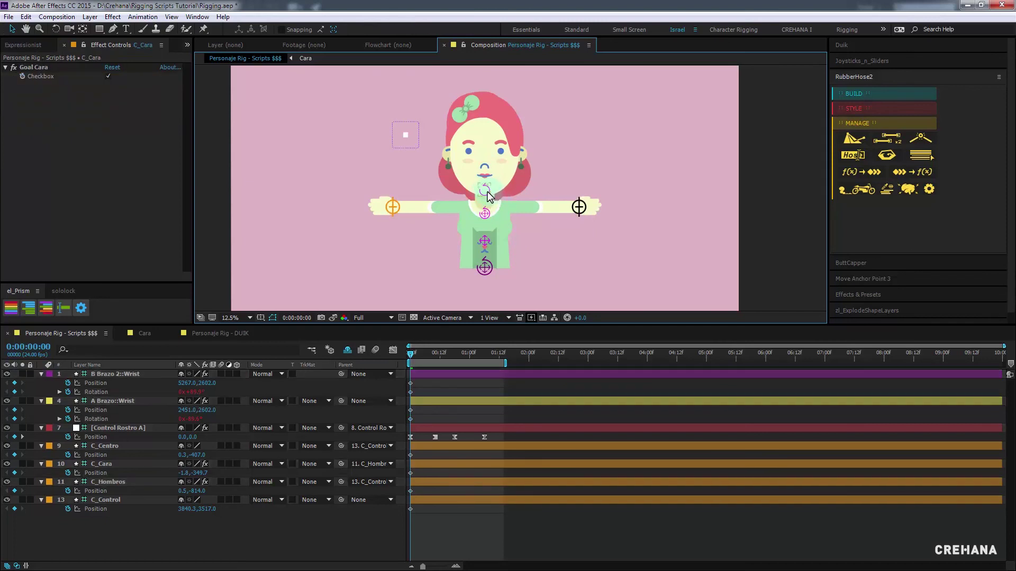
left_click(485, 213, "shift")
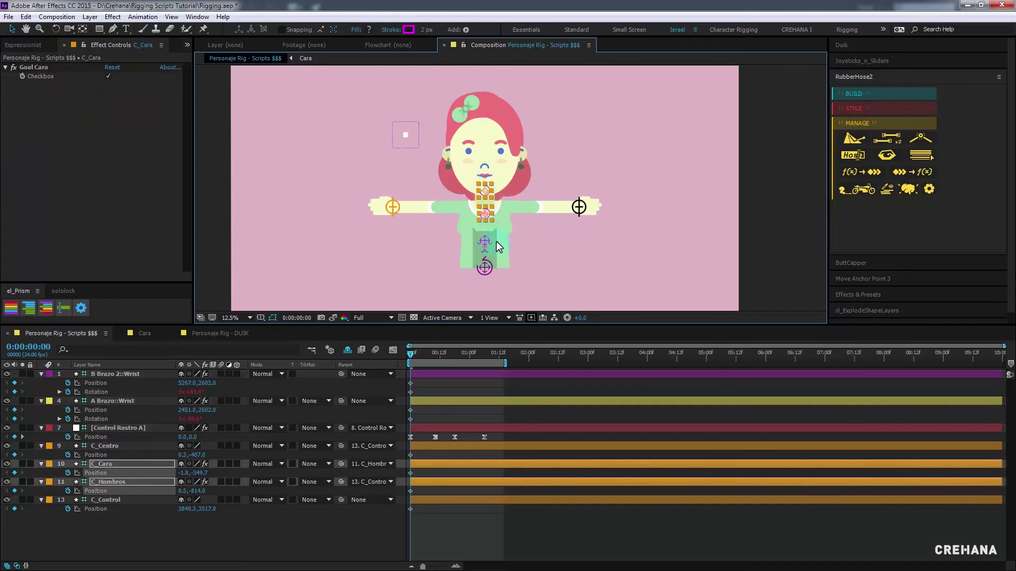
key("shift+r")
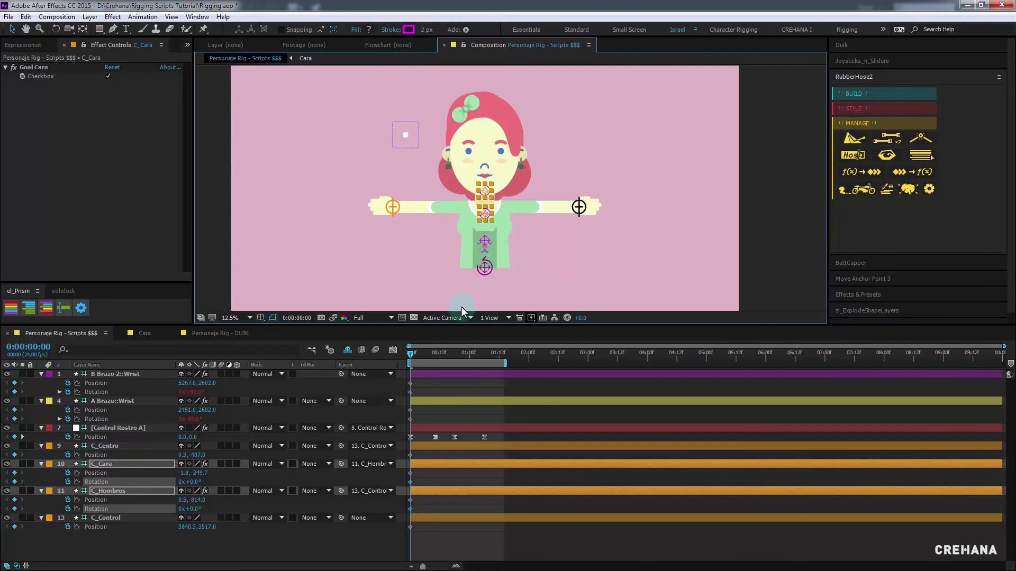
Select the frame-0 body-control keyframes and the Control Rostro A Position keyframes
left_click_drag(417, 376, 398, 420)
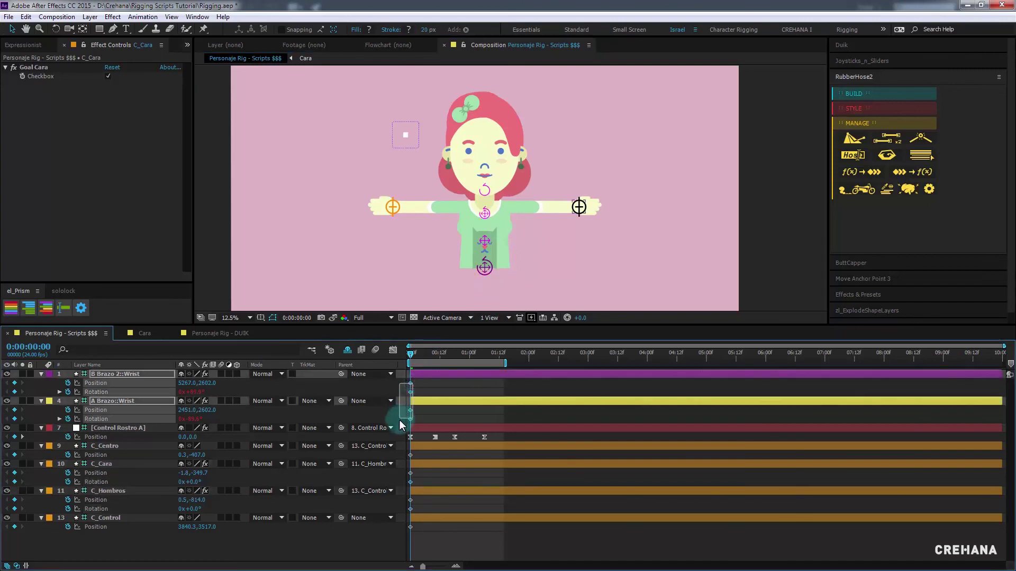
left_click_drag(419, 452, 412, 529)
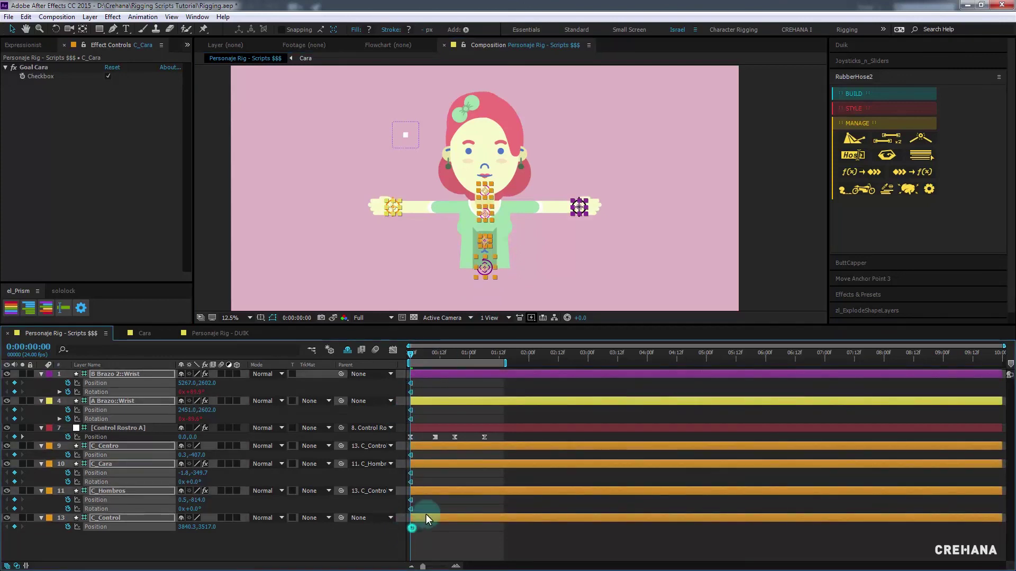
left_click_drag(503, 440, 398, 426)
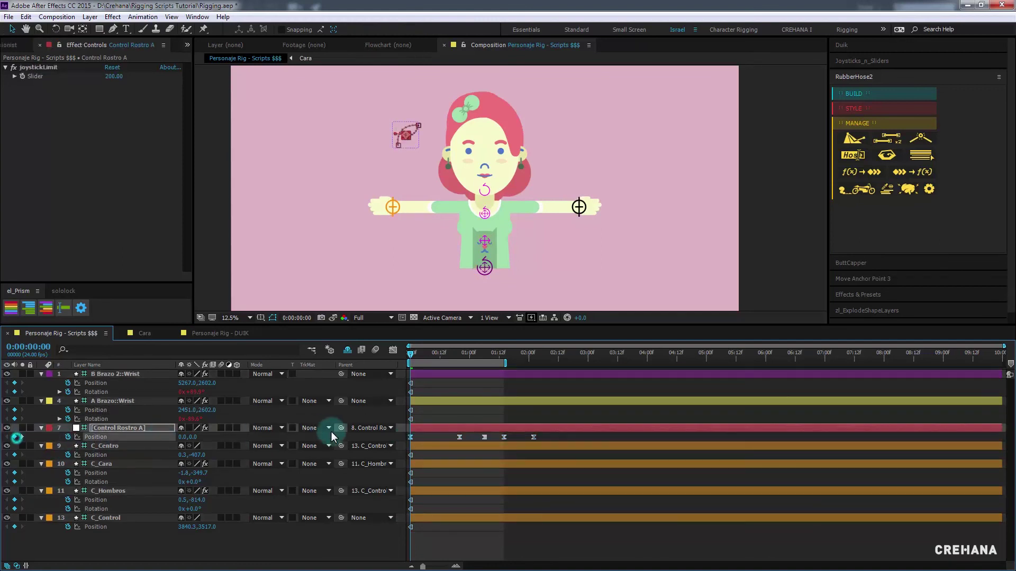
Scrub the face-joystick animation and end the work area at 3:08
left_click(410, 437)
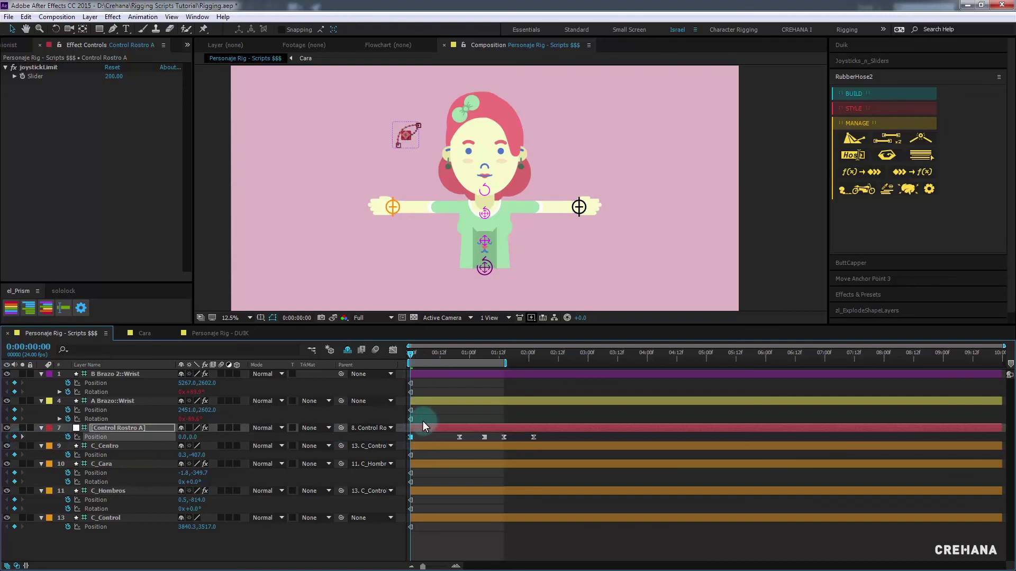
left_click(460, 353)
left_click_drag(471, 355, 608, 353)
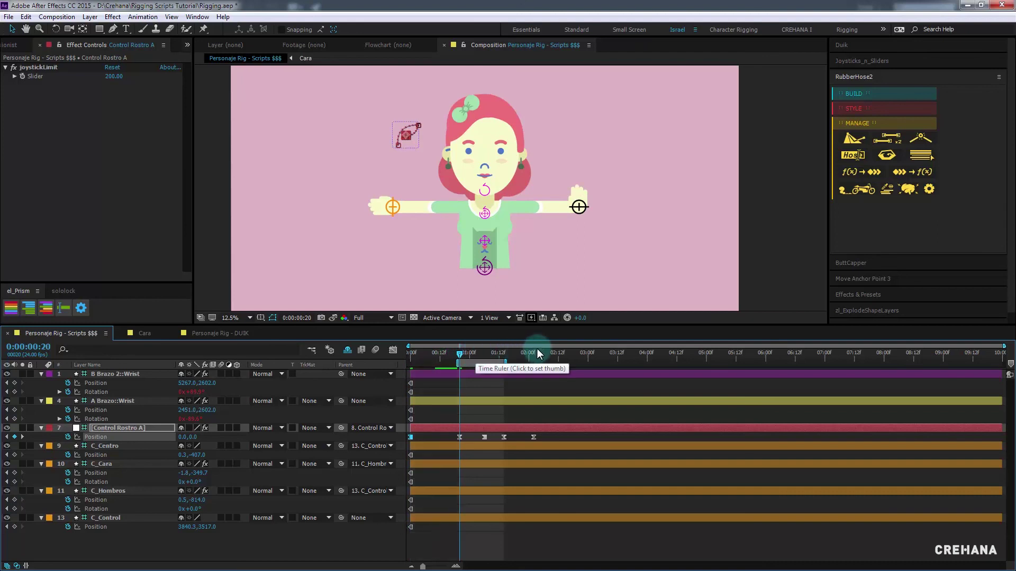
key("n")
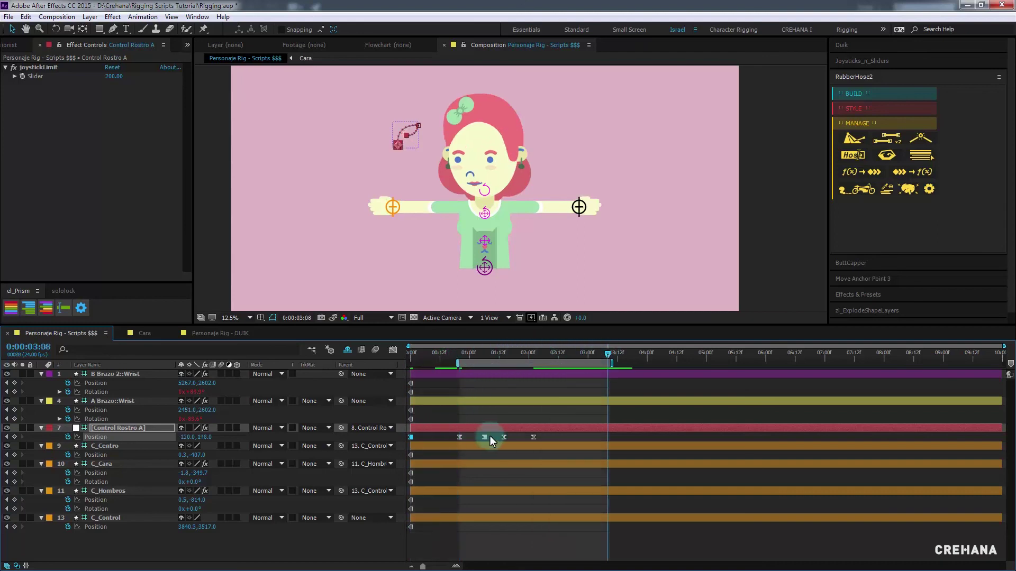
Switch to the Cara composition and expand the Joysticks_n_Sliders panel
left_click(147, 333)
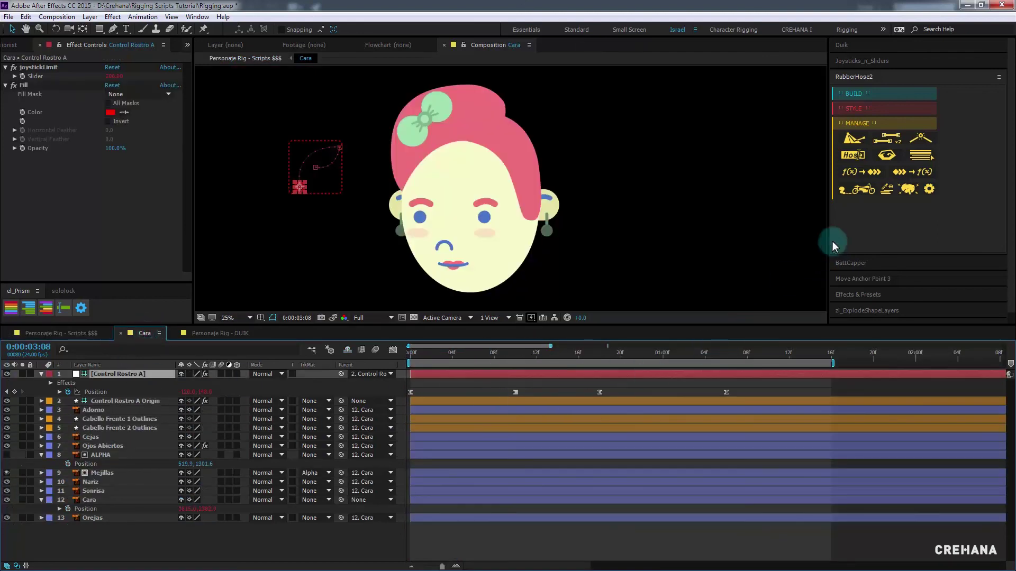
left_click(875, 58)
left_click(927, 163)
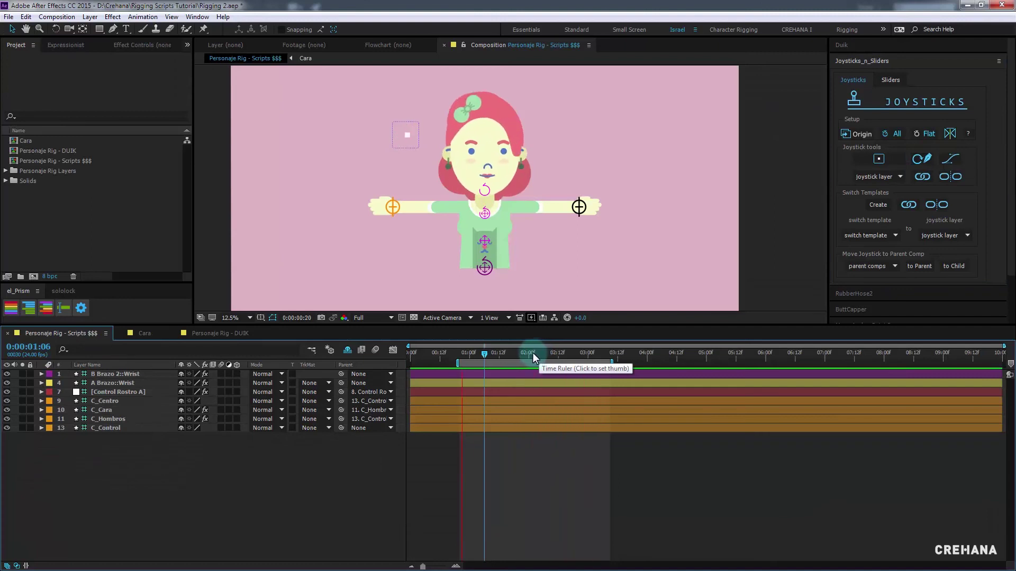
Scrub the timeline to preview the face turning, then return to 0:00:00:20
left_click_drag(483, 352, 466, 344)
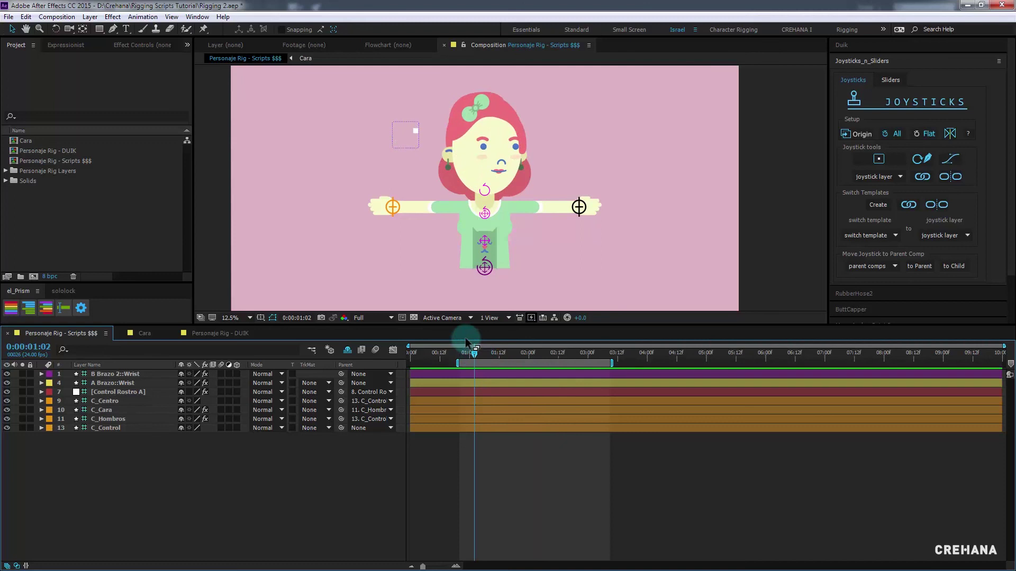
left_click_drag(478, 353, 597, 352)
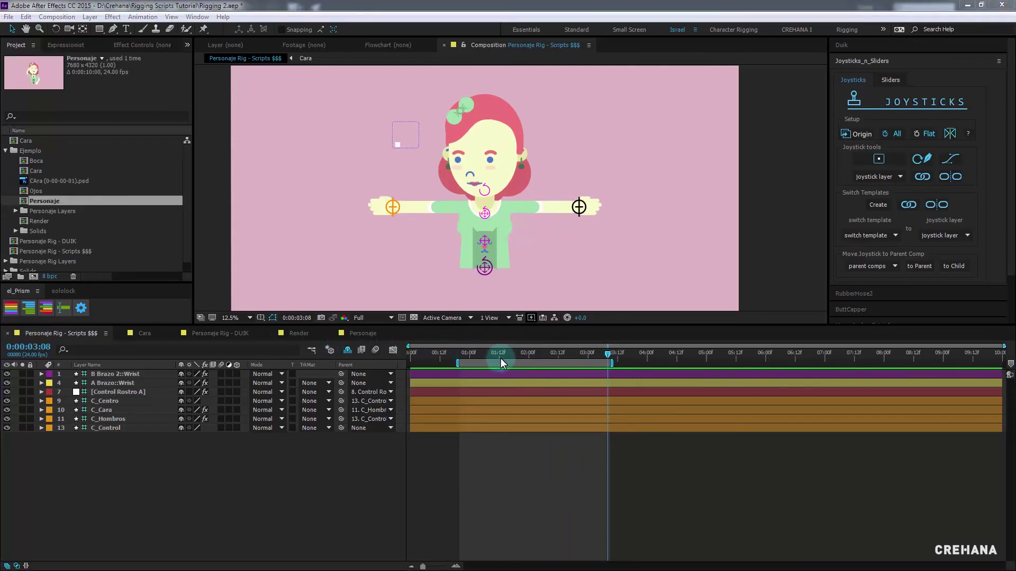
left_click_drag(479, 354, 459, 357)
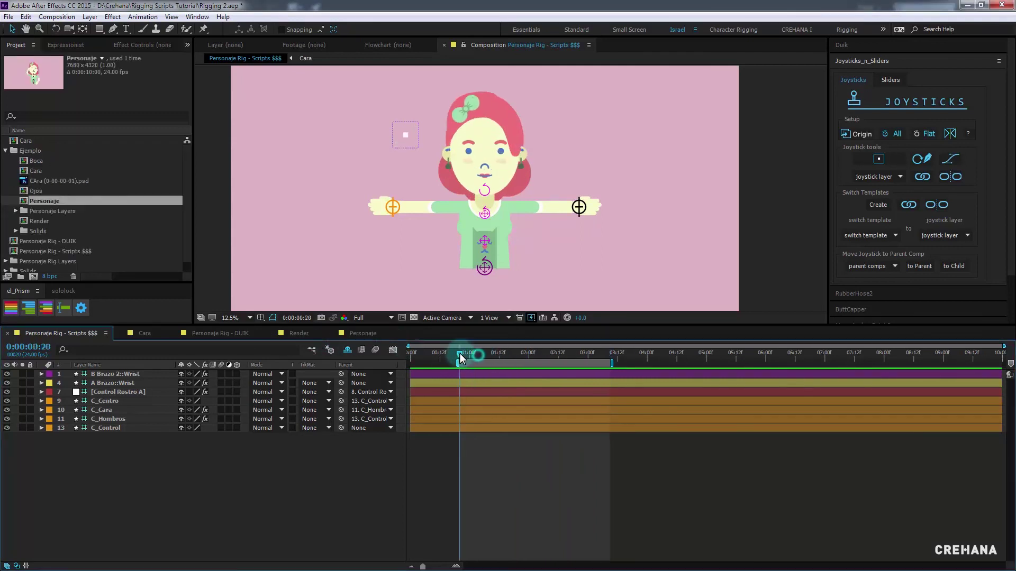
Test the left wrist controller by bending the arm to the shoulder, then undo it
left_click(394, 206)
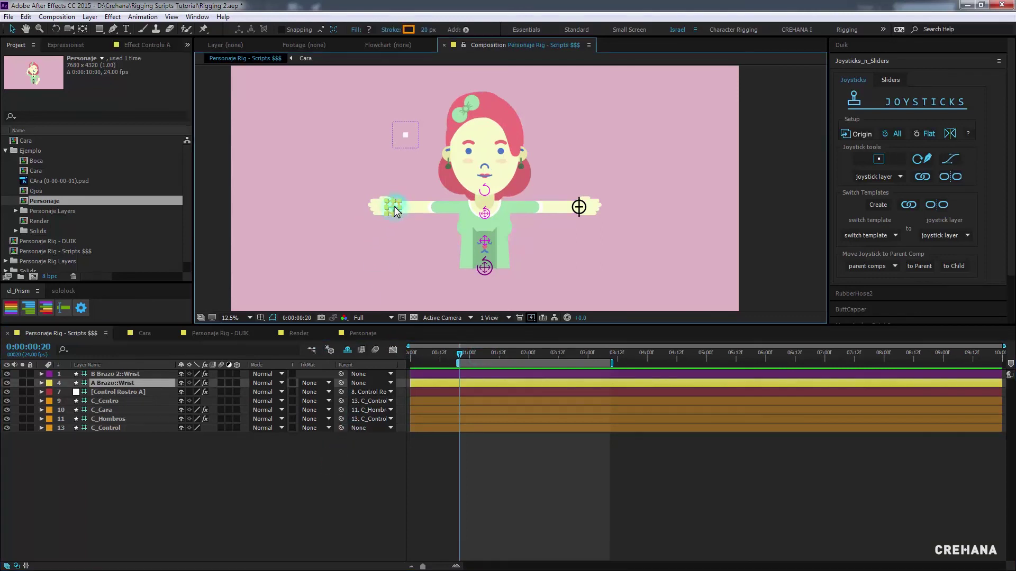
left_click_drag(410, 196, 292, 167)
scroll(393, 183, "up", 4)
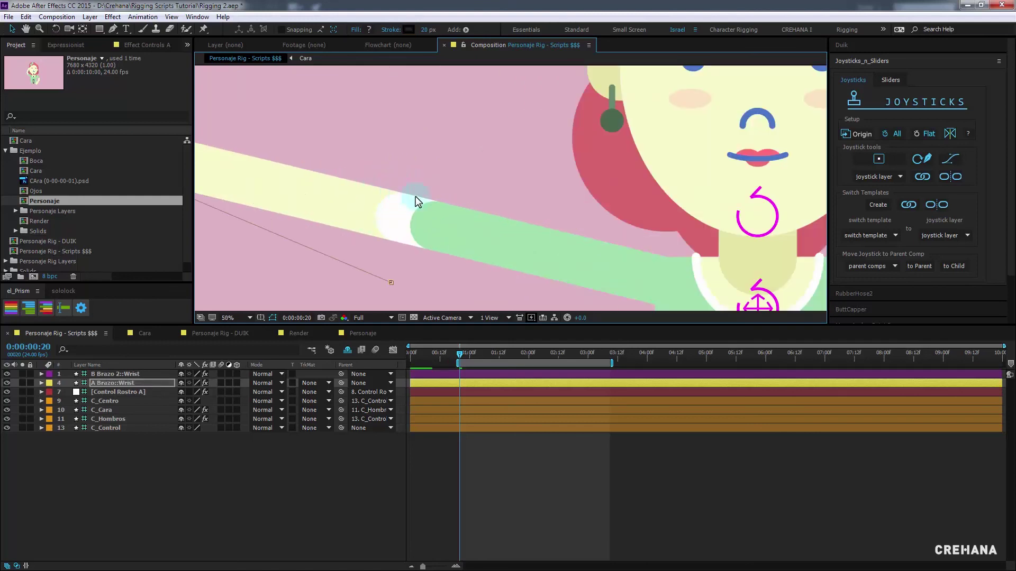
scroll(407, 201, "up", 2)
scroll(413, 216, "down", 4)
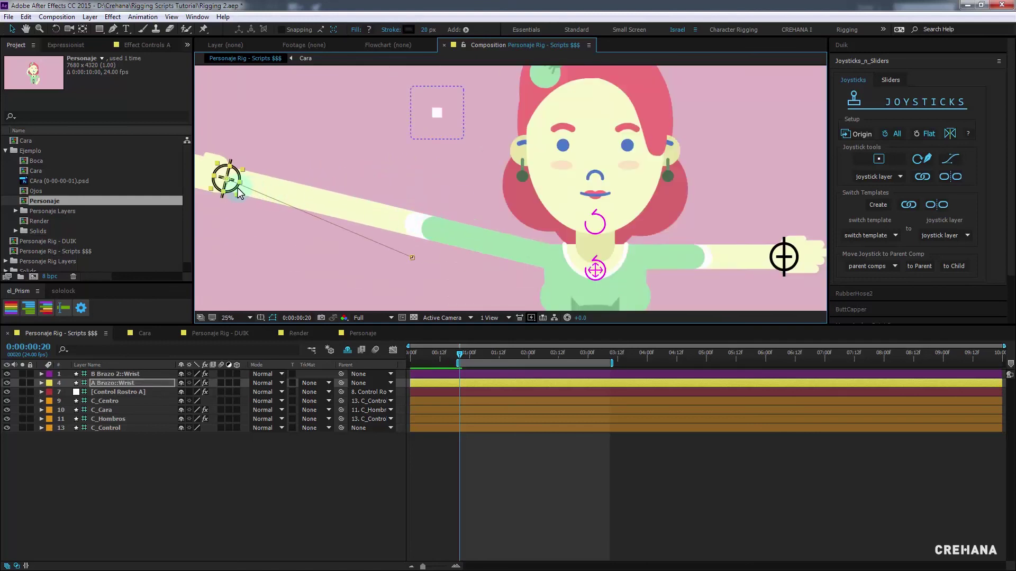
left_click_drag(247, 188, 481, 234)
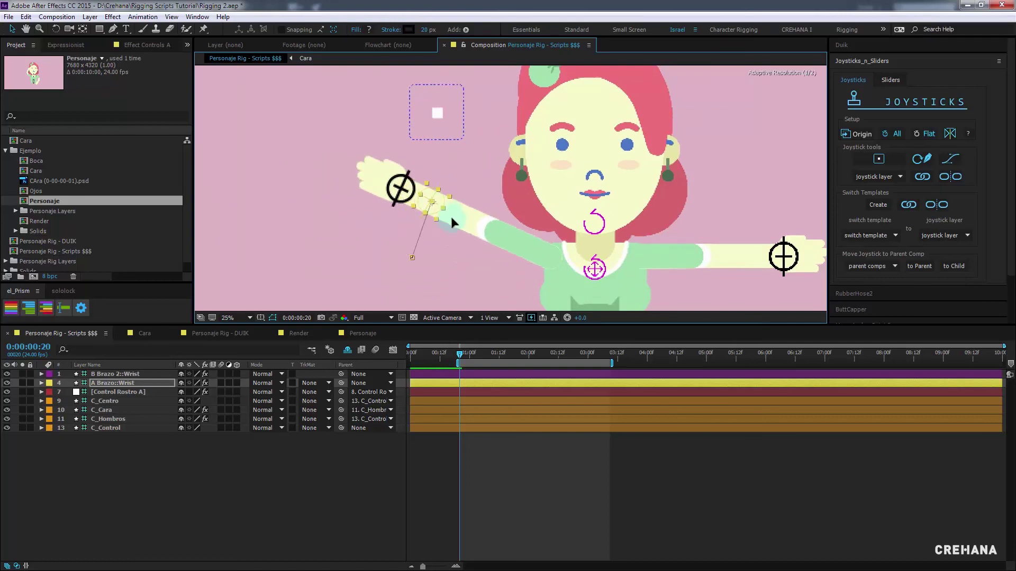
left_click_drag(481, 234, 538, 244)
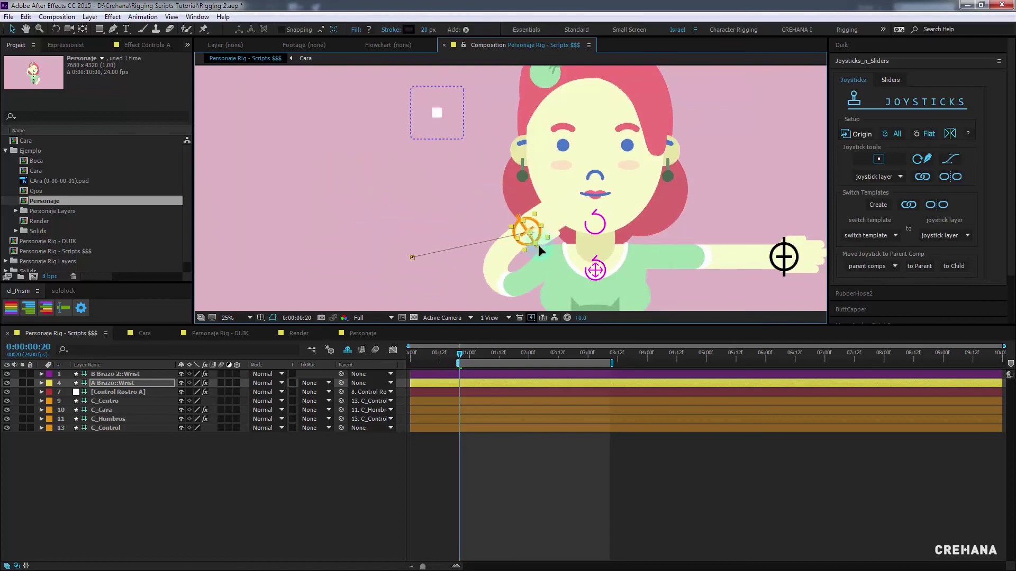
scroll(509, 284, "up", 2)
scroll(501, 252, "down", 4)
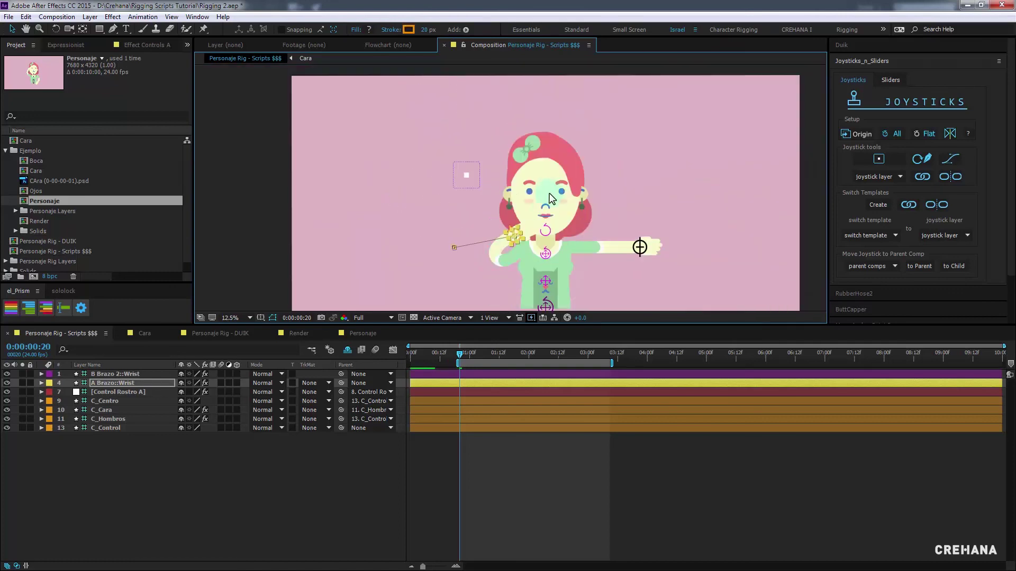
key("ctrl+z")
Turn the face with the Control Rostro A joystick, undo it, and collapse the Ejemplo folder
scroll(484, 185, "up", 2)
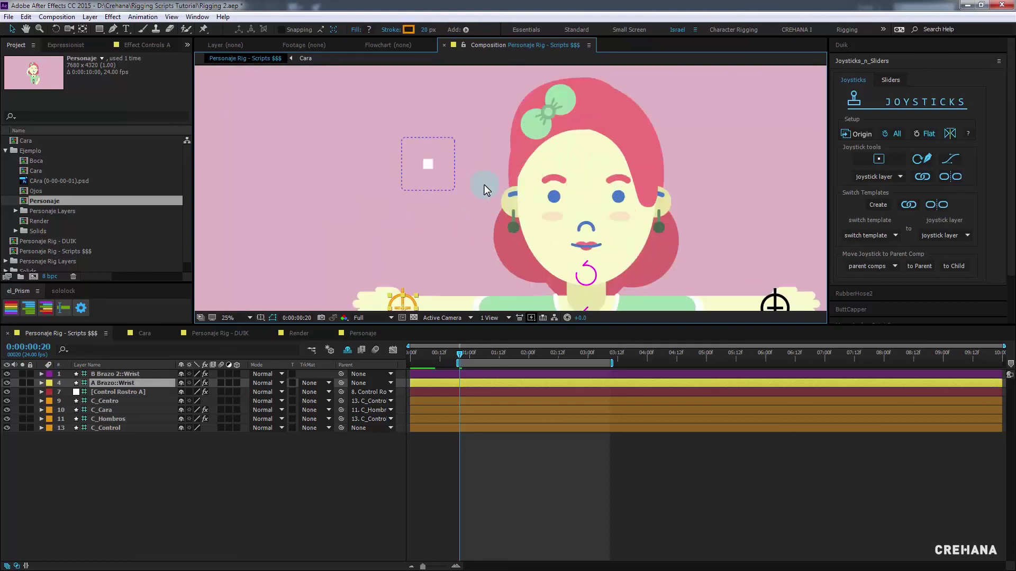
left_click(427, 168)
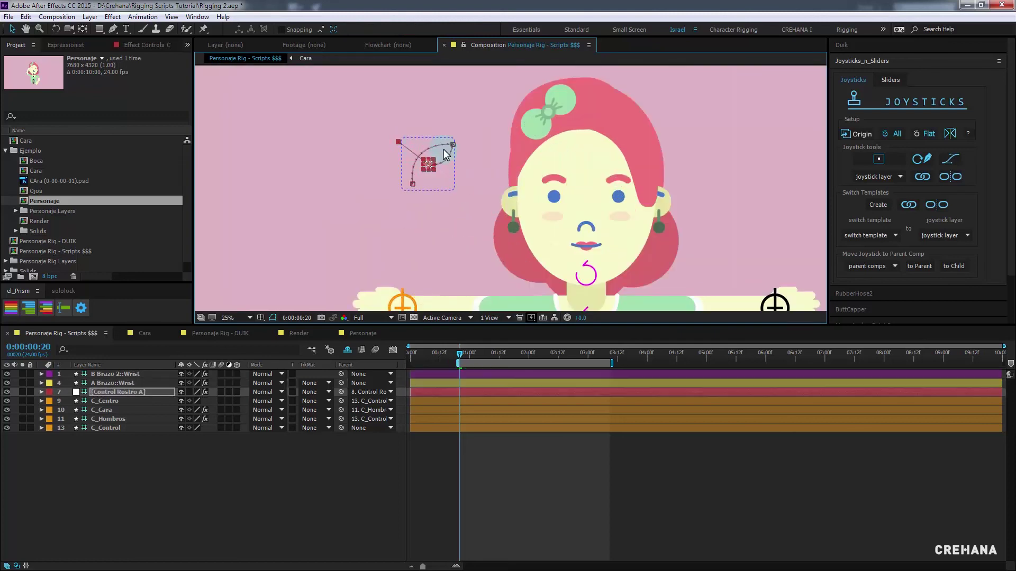
left_click(430, 169)
left_click_drag(585, 324, 583, 427)
scroll(640, 289, "up", 2)
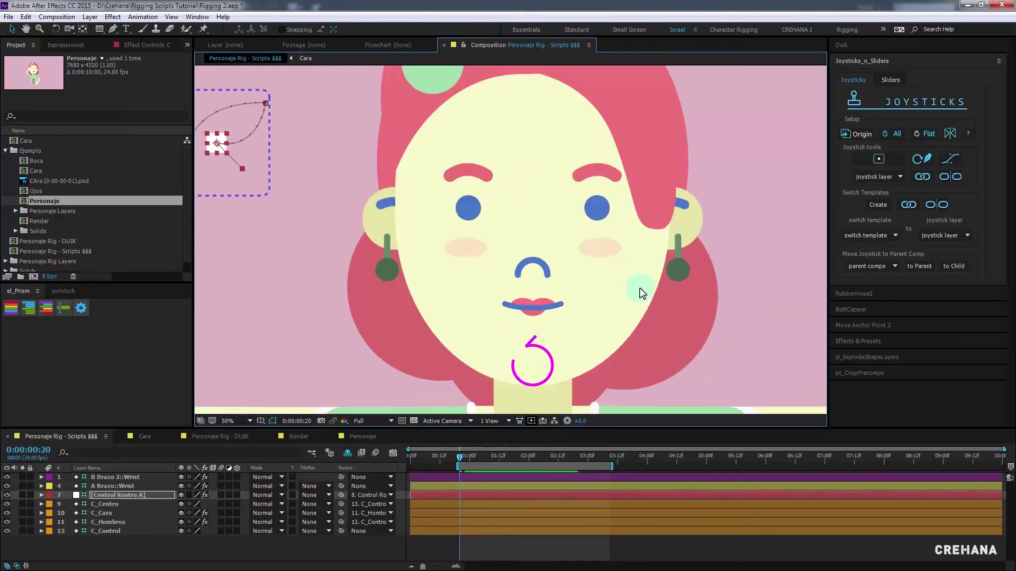
left_click(218, 147)
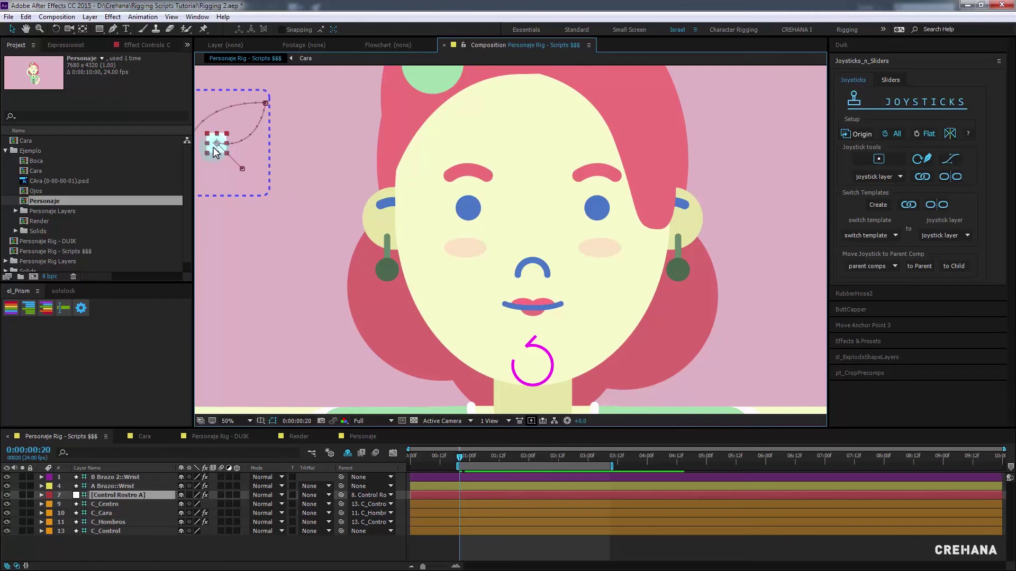
mouse_move(214, 148)
left_mouse_down()
mouse_move(185, 164)
mouse_move(341, 289)
mouse_move(530, 227)
left_mouse_up()
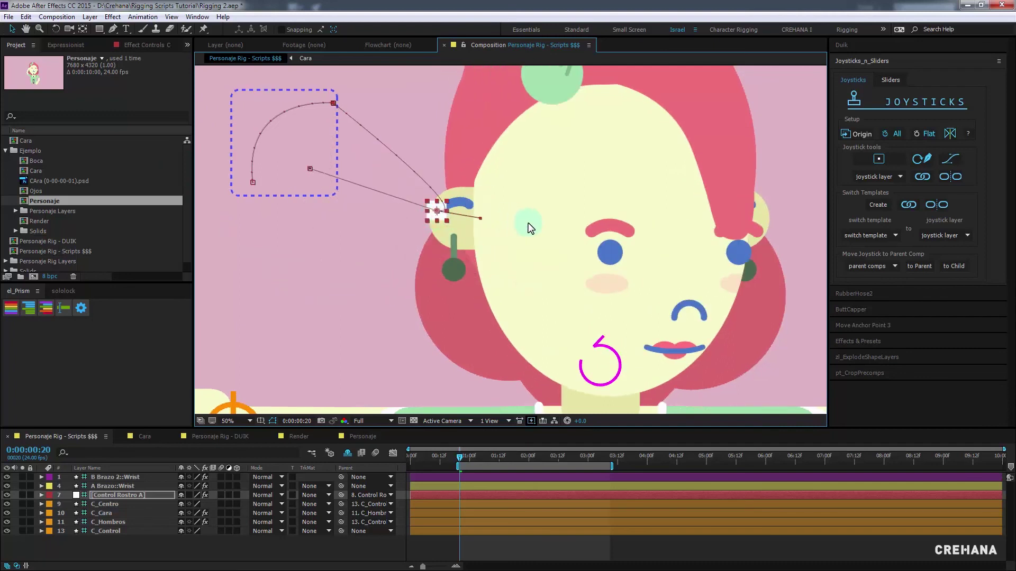
scroll(531, 227, "down", 2)
key("ctrl+z")
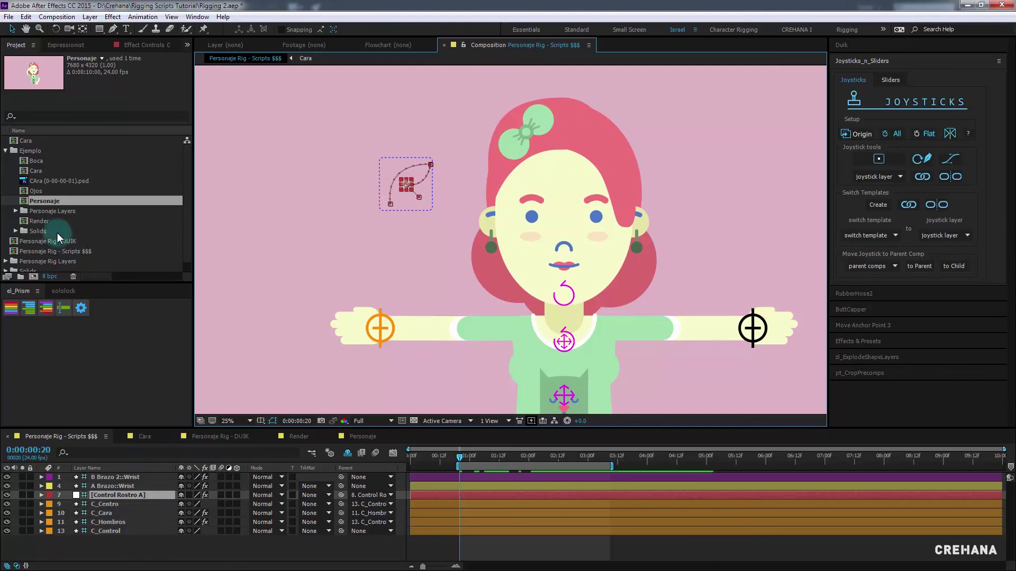
left_click(7, 151)
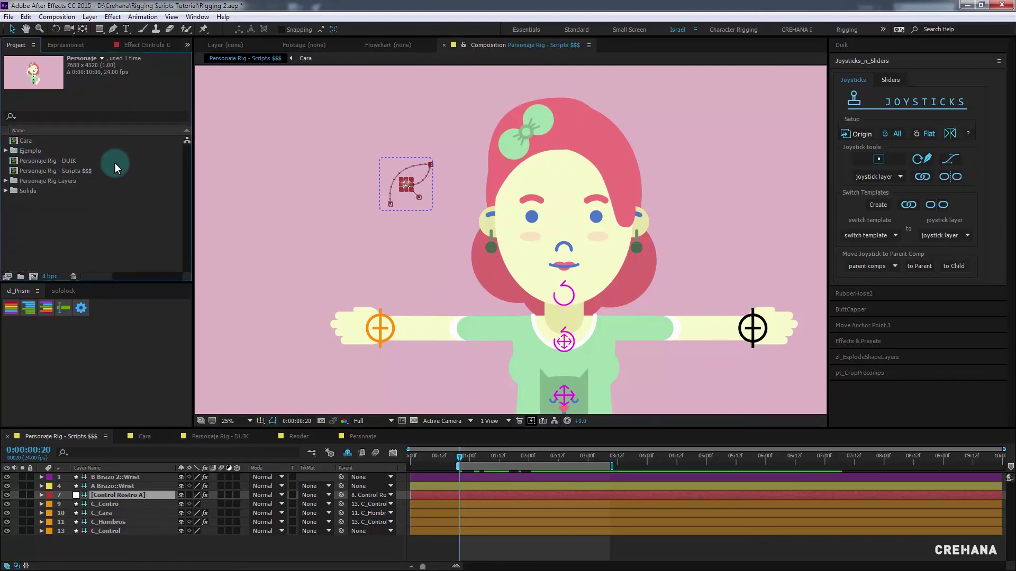
double_click(58, 159)
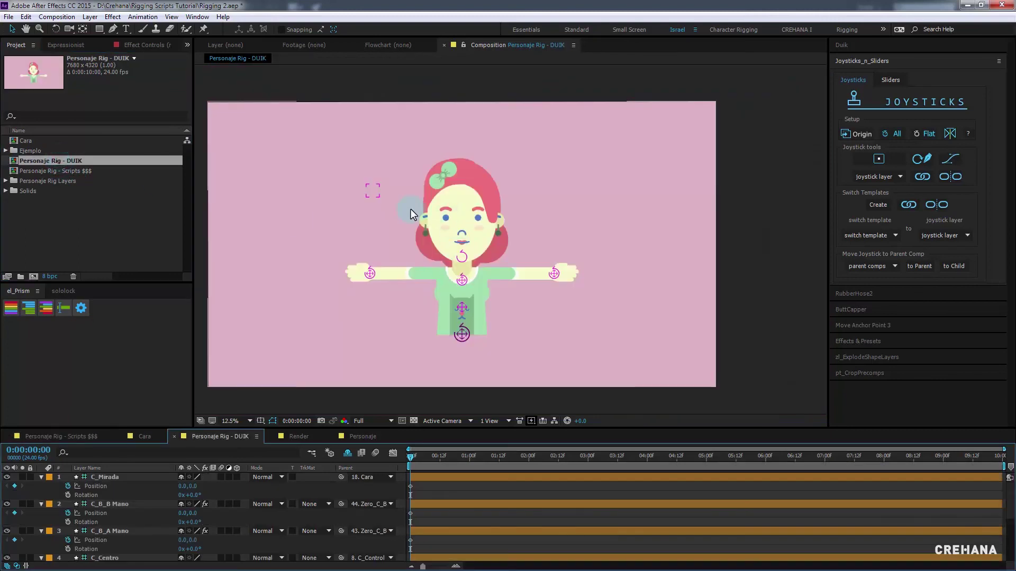
mouse_move(342, 179)
left_mouse_down()
mouse_move(249, 180)
mouse_move(401, 181)
left_mouse_up()
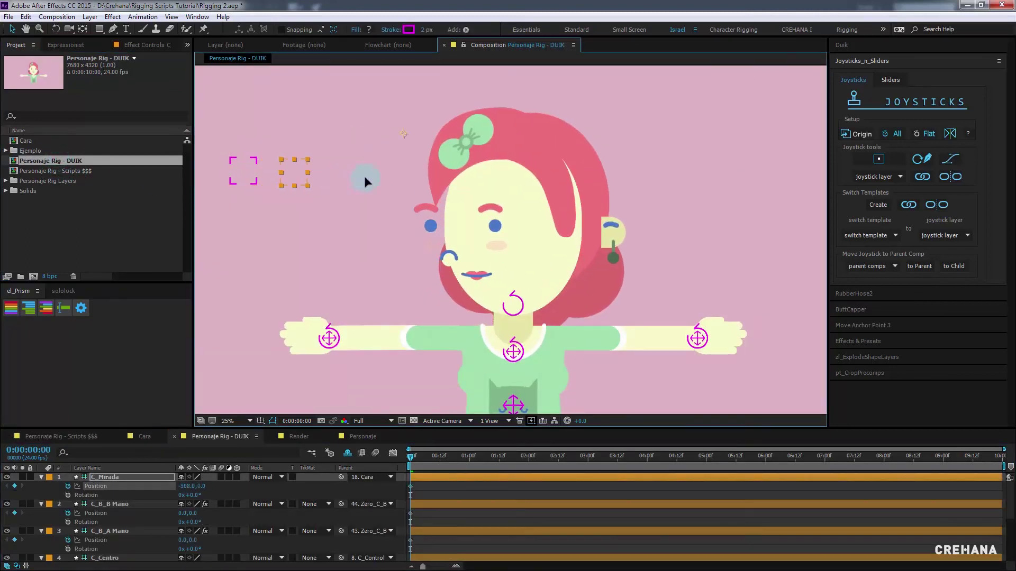
key("ctrl+z")
key("ctrl+z")
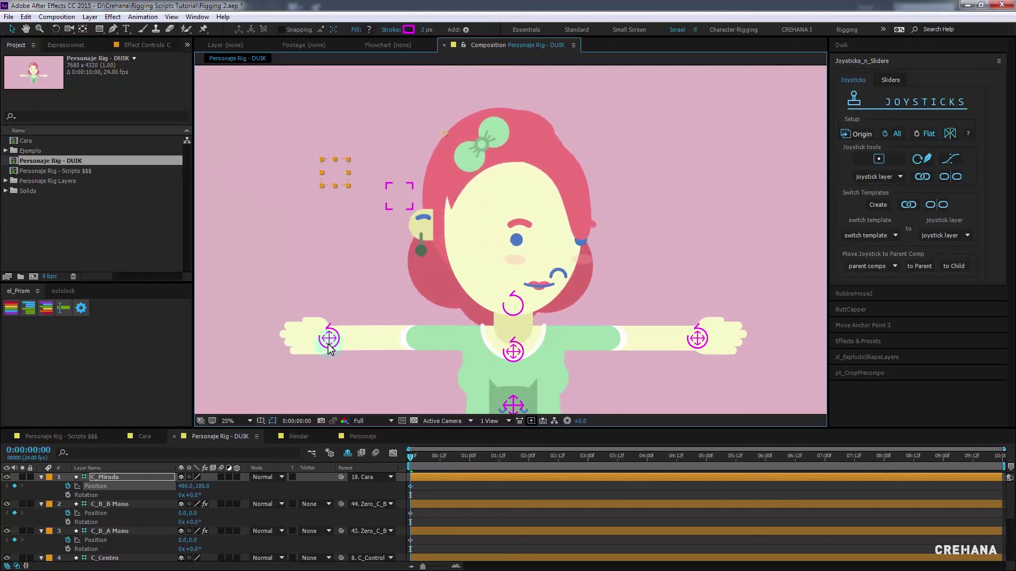
left_click(330, 339)
left_click_drag(330, 344, 421, 392)
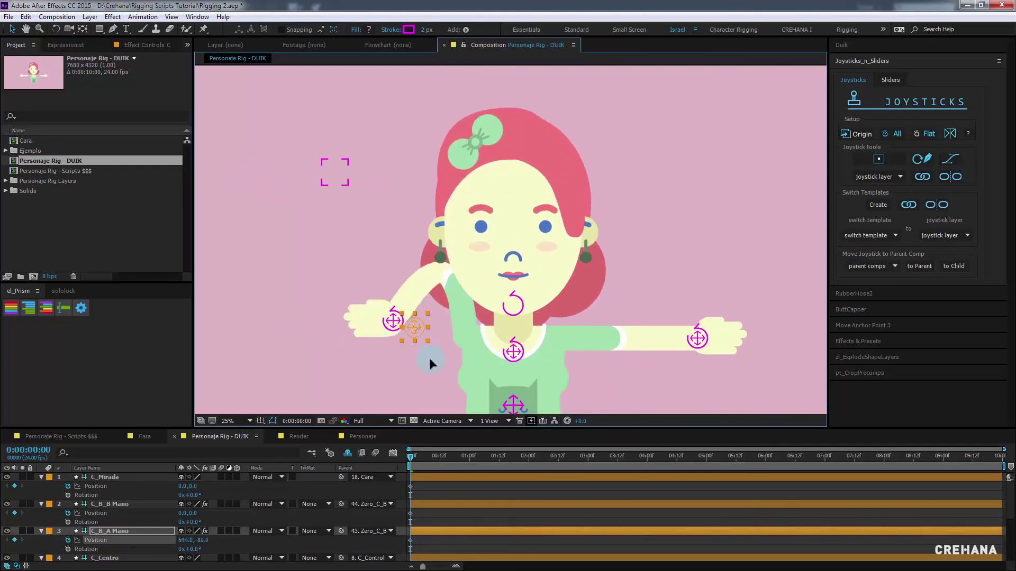
key("ctrl+z")
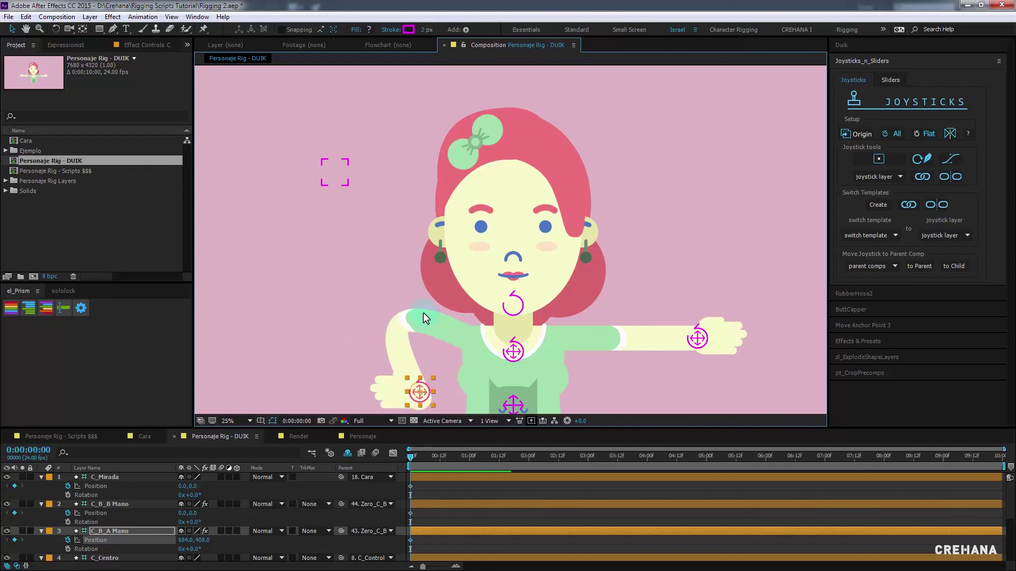
key("ctrl+z")
scroll(483, 284, "down", 2)
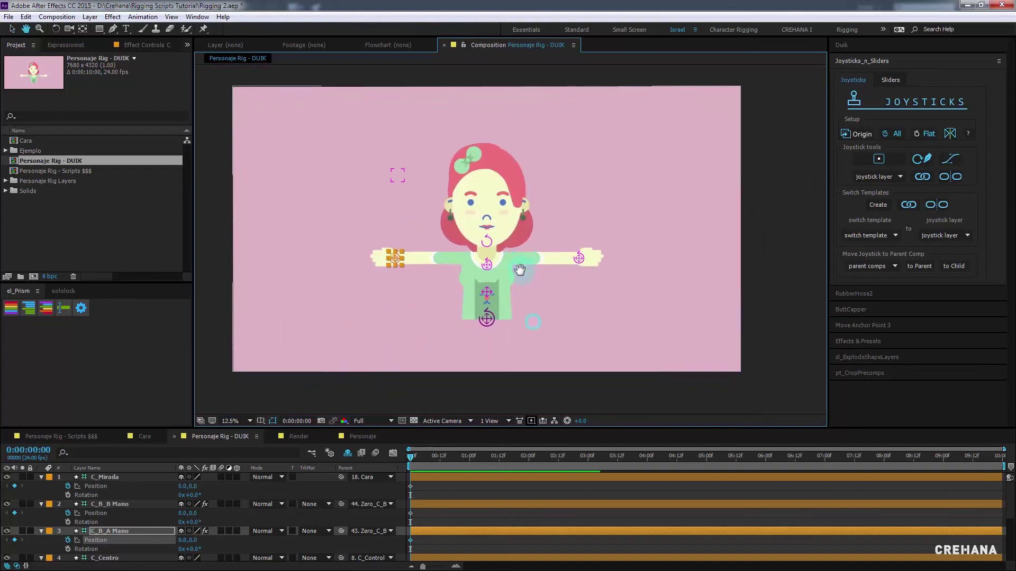
left_click(53, 436)
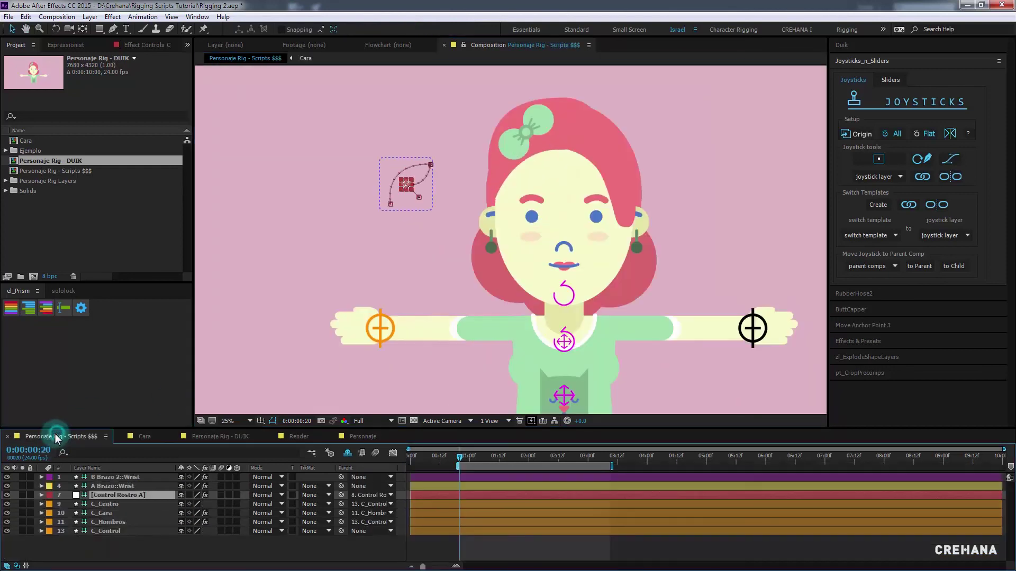
key("comma")
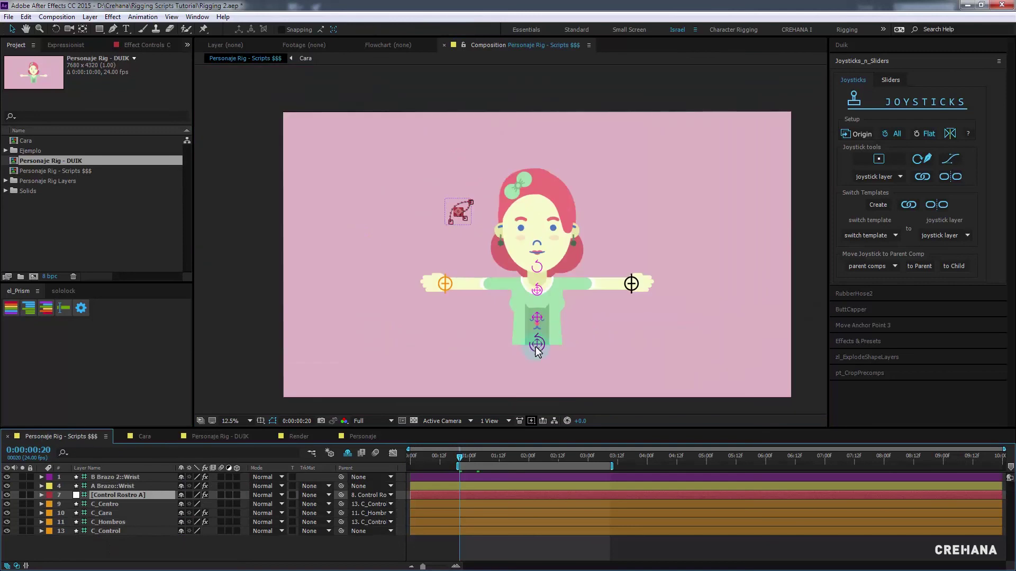
left_click_drag(347, 342, 318, 340)
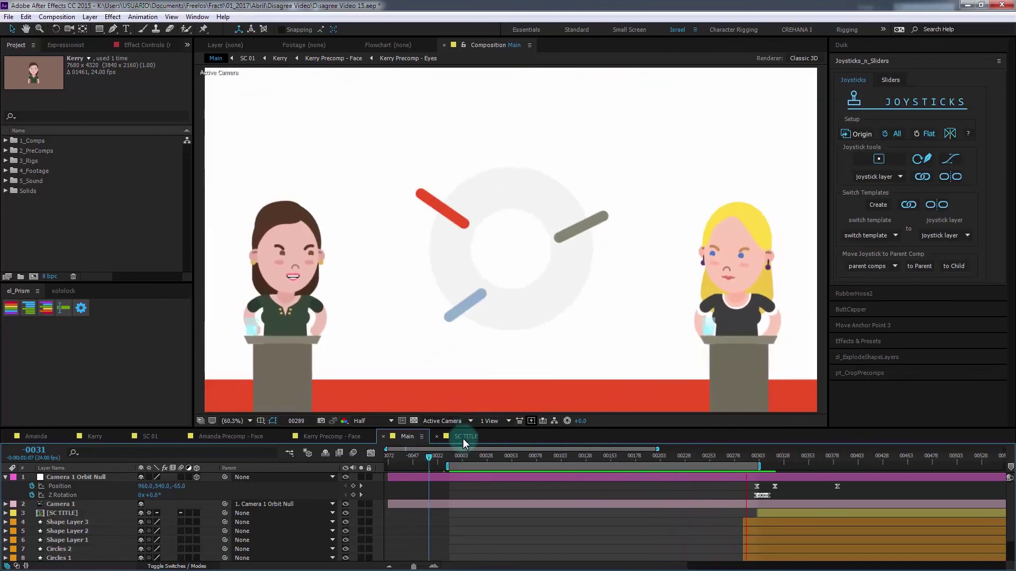
left_click_drag(462, 456, 482, 456)
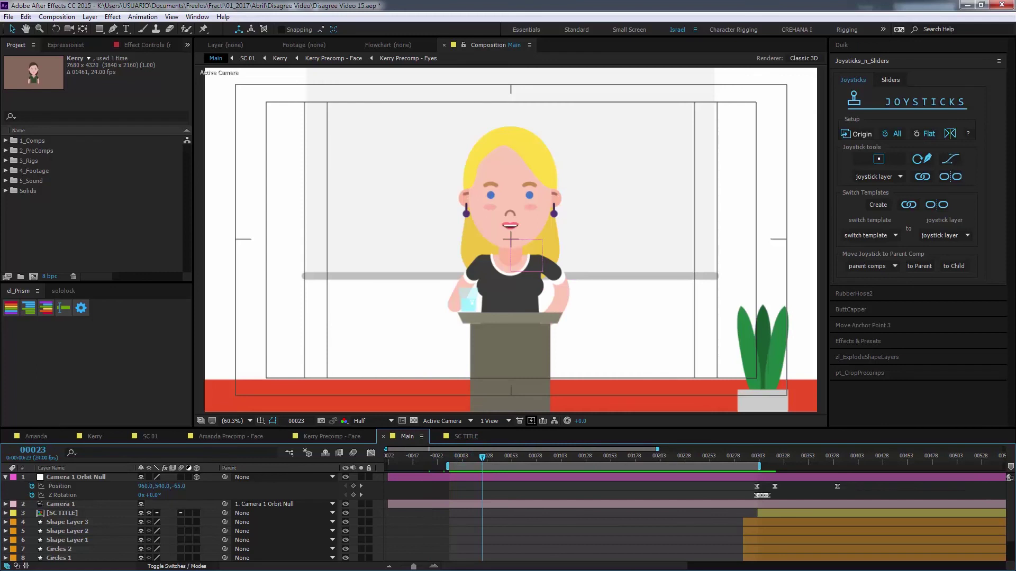